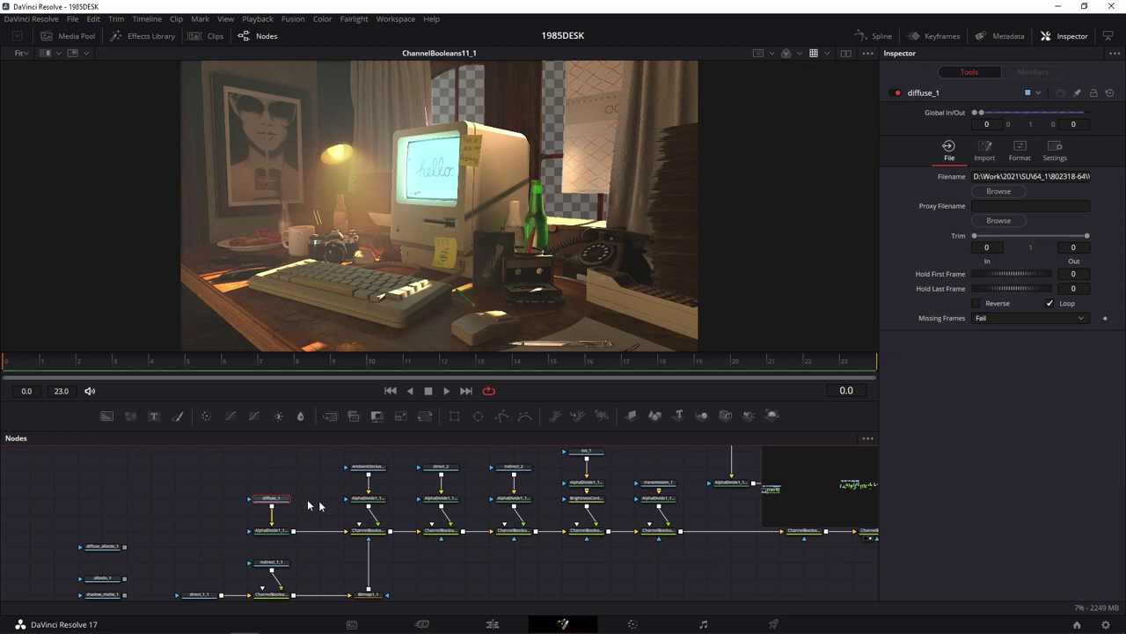
Step: Find the diffuse_1 loader in the node graph and show only that pass in the viewer
{"action": "left_click_drag", "start_coordinate": [743, 584], "coordinate": [627, 546]}
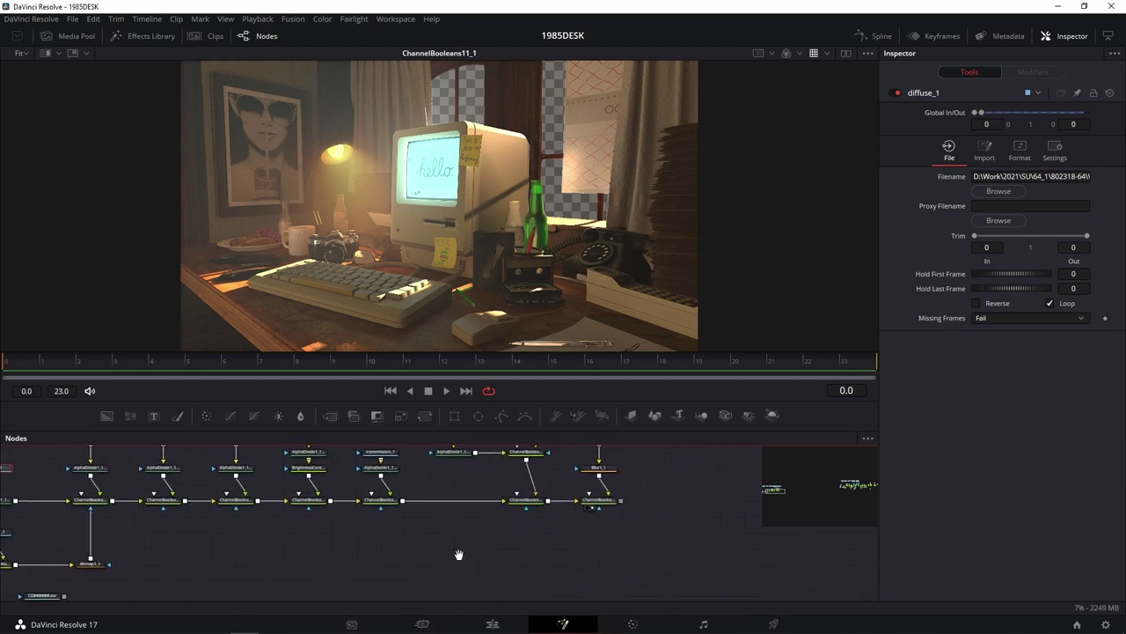
{"action": "scroll", "coordinate": [621, 562], "scroll_direction": "down", "scroll_amount": 2}
{"action": "scroll", "coordinate": [620, 559], "scroll_direction": "down", "scroll_amount": 2}
{"action": "scroll", "coordinate": [608, 563], "scroll_direction": "down", "scroll_amount": 2}
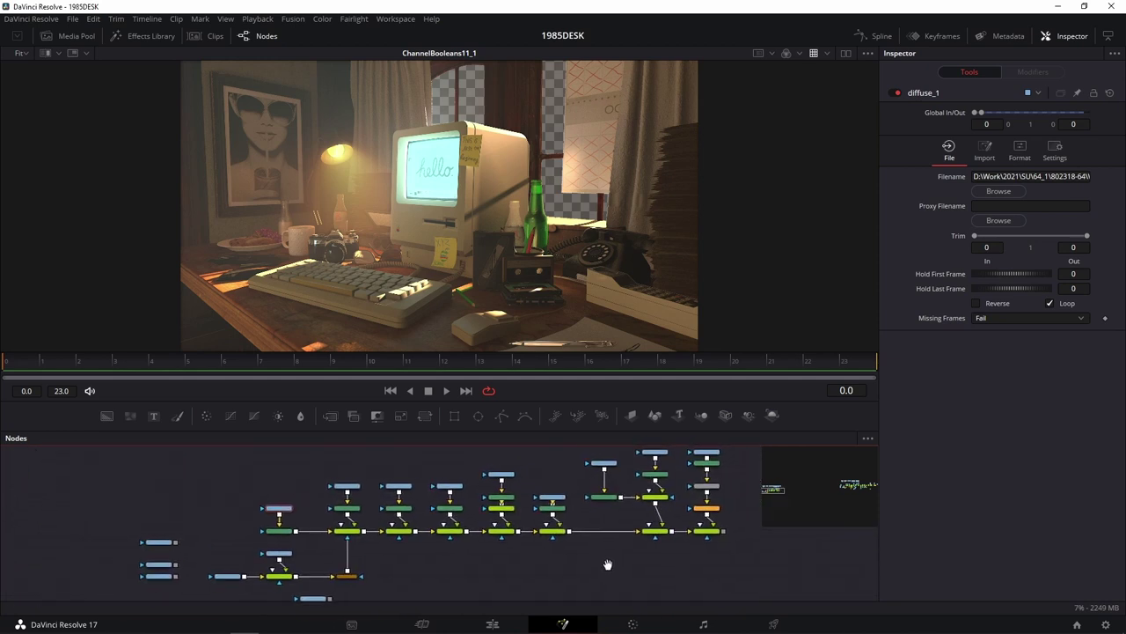
{"action": "scroll", "coordinate": [599, 574], "scroll_direction": "down", "scroll_amount": 2}
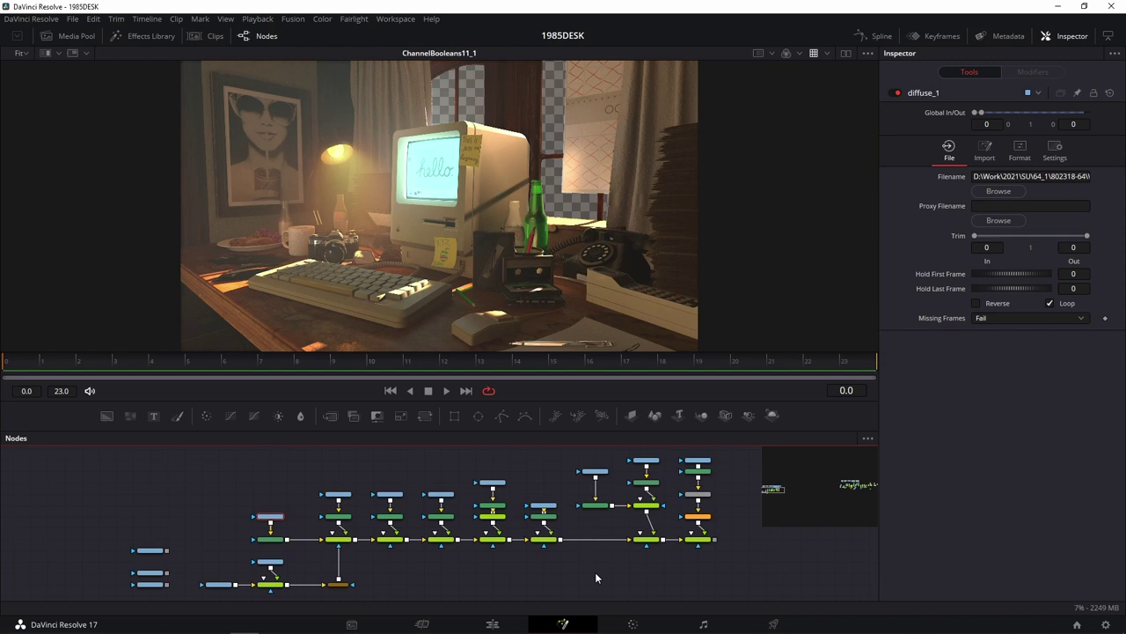
{"action": "scroll", "coordinate": [400, 563], "scroll_direction": "up", "scroll_amount": 3}
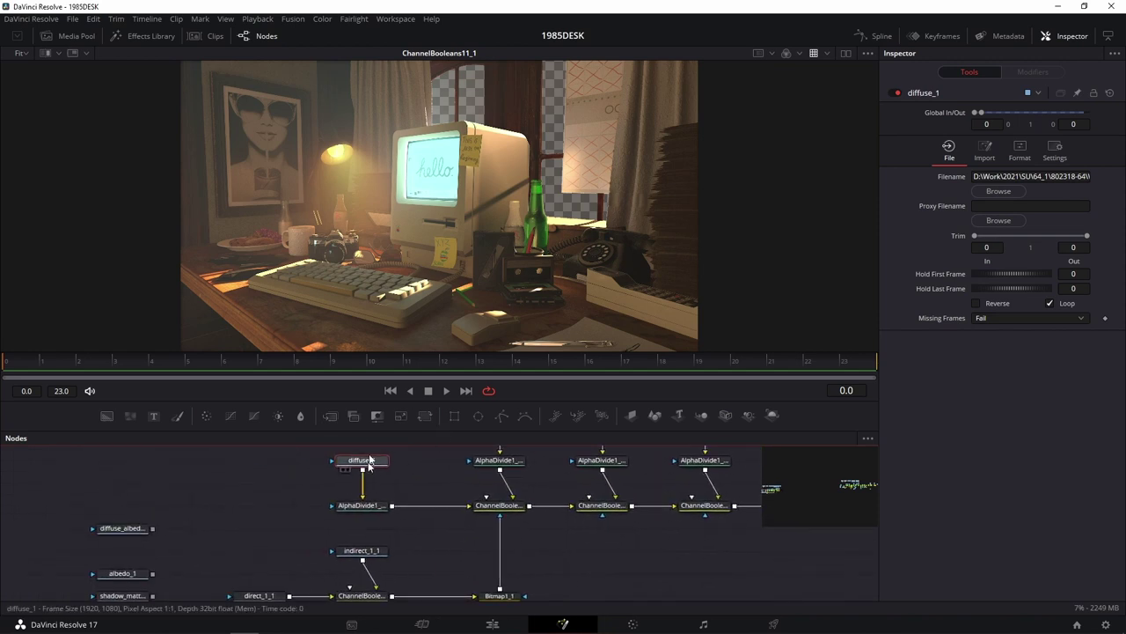
{"action": "key", "text": "1"}
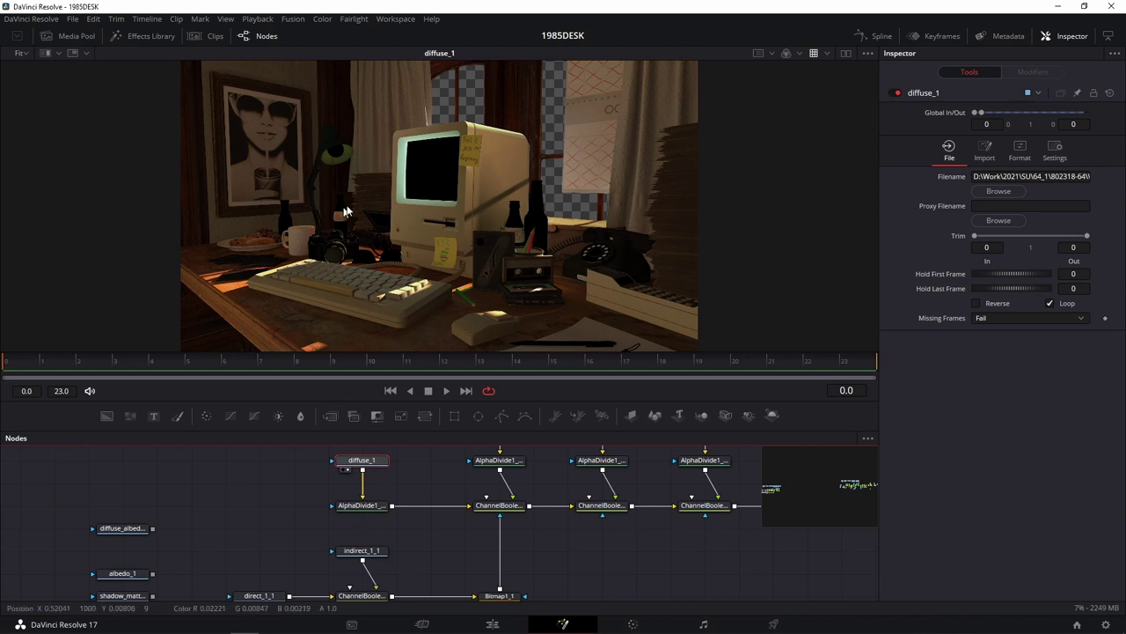
Step: View the AmbientOcclusion_1, direct_2 and indirect_2 passes one after another
{"action": "left_click_drag", "start_coordinate": [433, 469], "coordinate": [316, 515]}
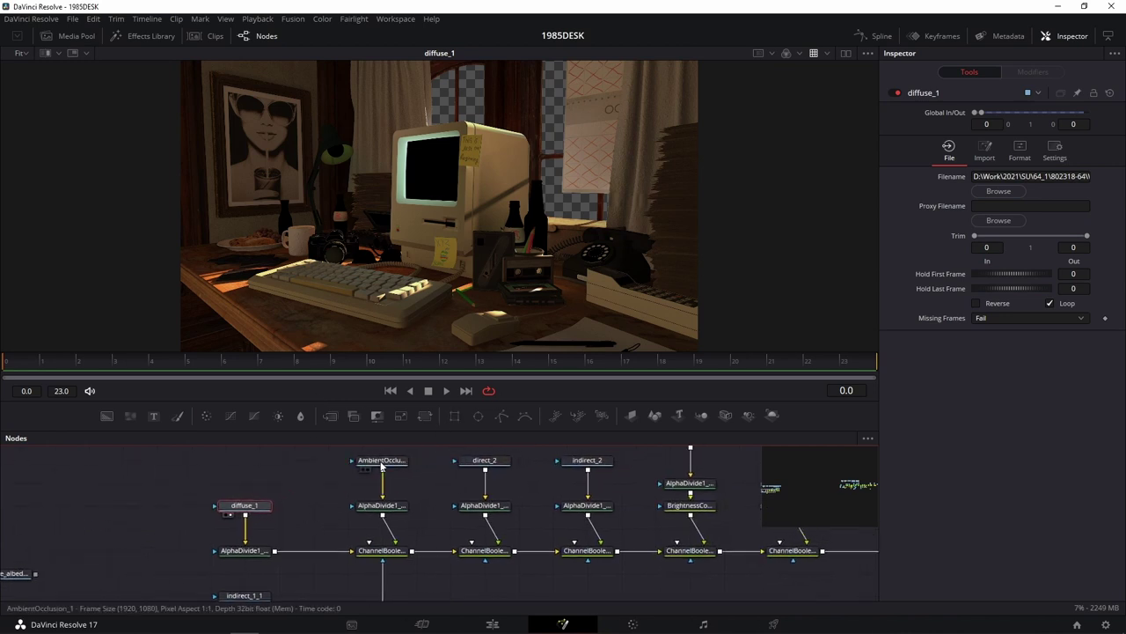
{"action": "left_click_drag", "start_coordinate": [382, 460], "coordinate": [433, 282]}
{"action": "left_click_drag", "start_coordinate": [485, 461], "coordinate": [476, 316]}
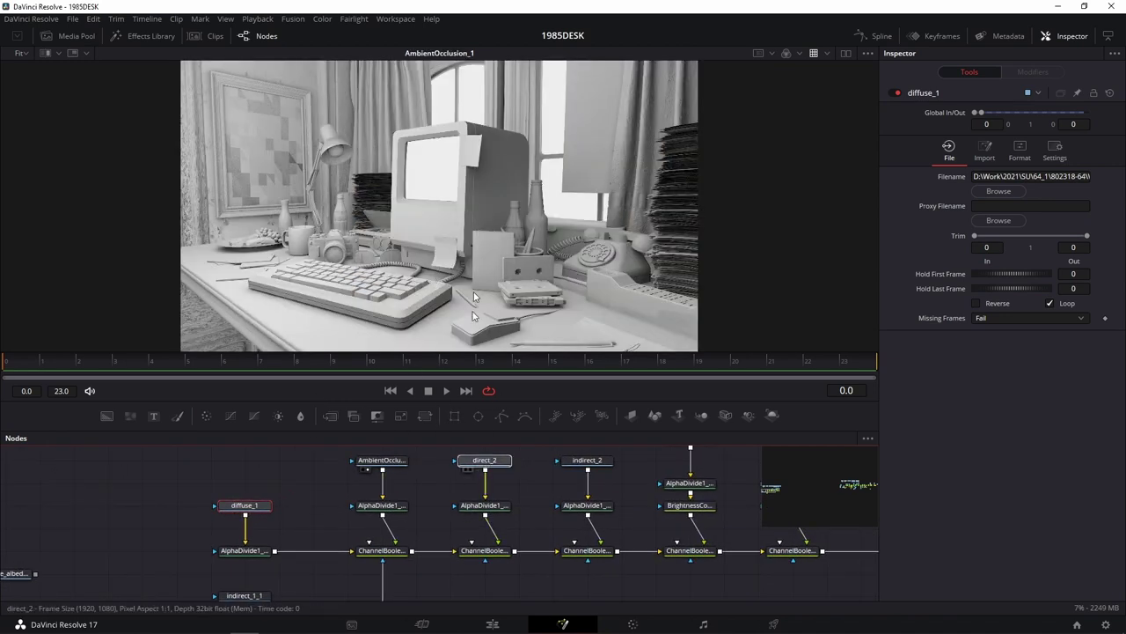
{"action": "left_click", "coordinate": [596, 470]}
{"action": "key", "text": "1"}
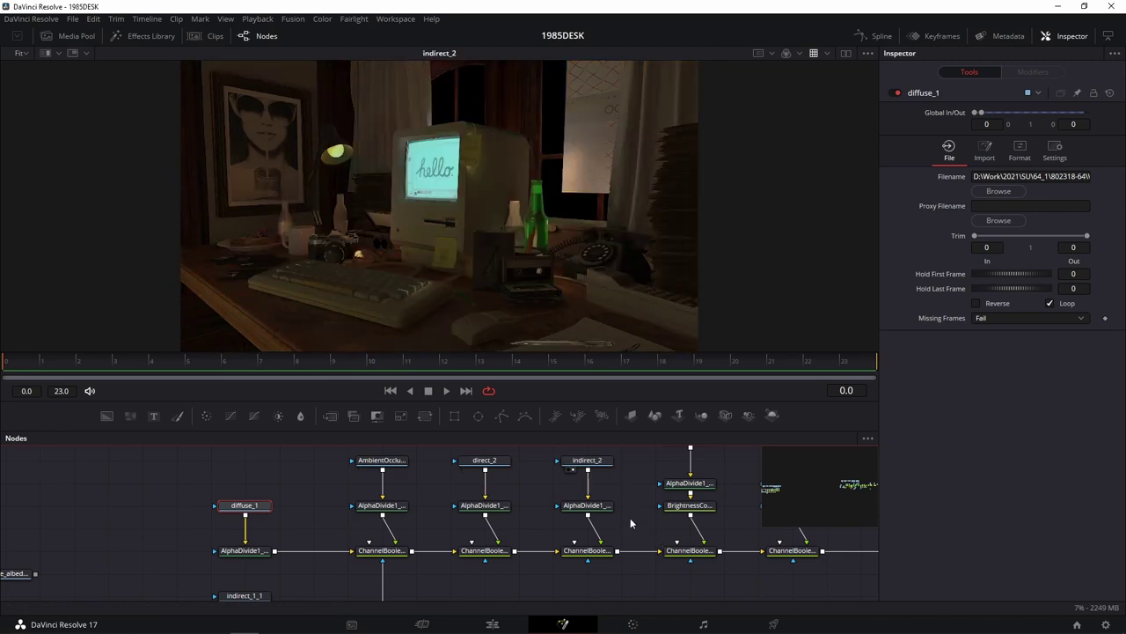
Step: View the sss_1, transmission_1 and specular_direct_1 passes, ending on specular_direct_1
{"action": "scroll", "coordinate": [522, 469], "scroll_direction": "right", "scroll_amount": 5}
{"action": "left_click_drag", "start_coordinate": [521, 468], "coordinate": [502, 549]}
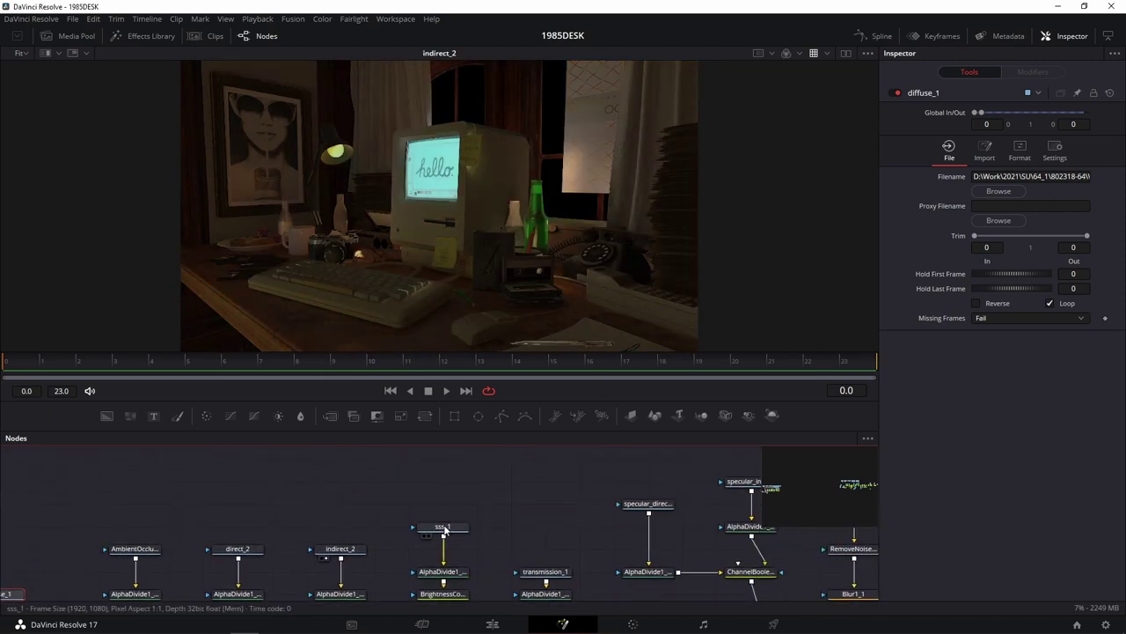
{"action": "left_click_drag", "start_coordinate": [443, 528], "coordinate": [445, 269]}
{"action": "left_click_drag", "start_coordinate": [519, 530], "coordinate": [423, 416]}
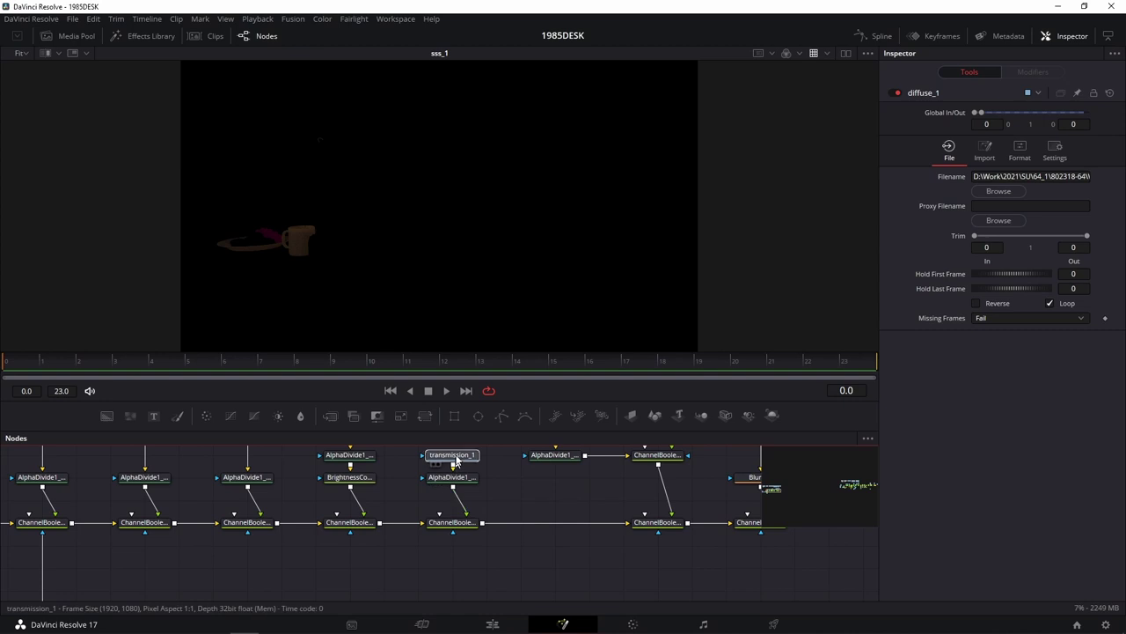
{"action": "left_click_drag", "start_coordinate": [450, 457], "coordinate": [538, 334]}
{"action": "left_click_drag", "start_coordinate": [545, 475], "coordinate": [471, 587]}
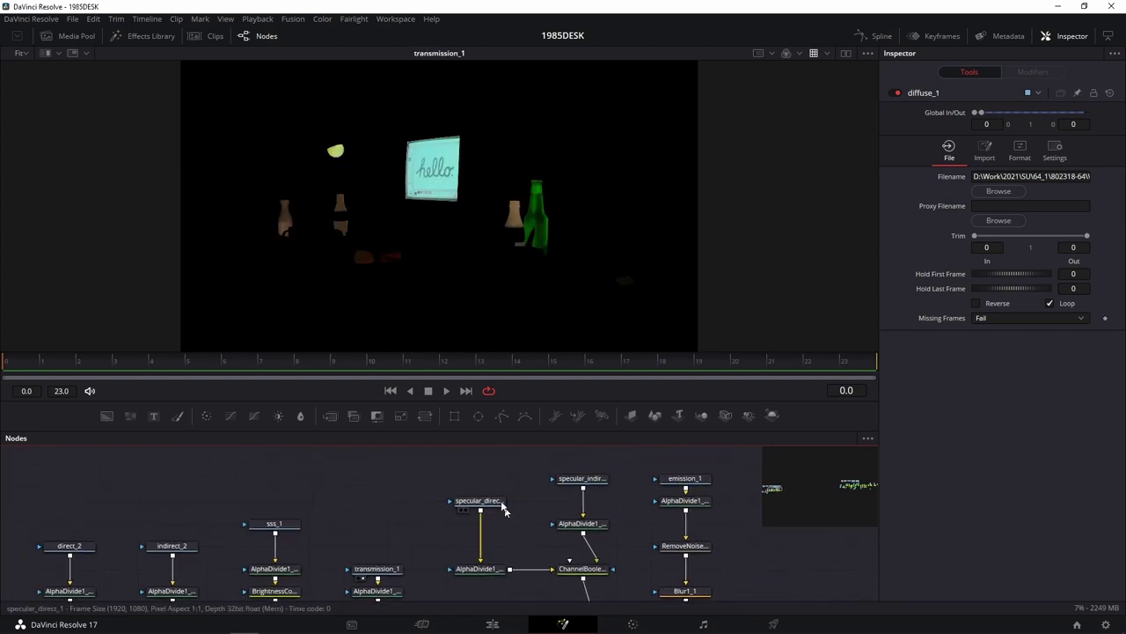
{"action": "left_click_drag", "start_coordinate": [480, 500], "coordinate": [523, 263]}
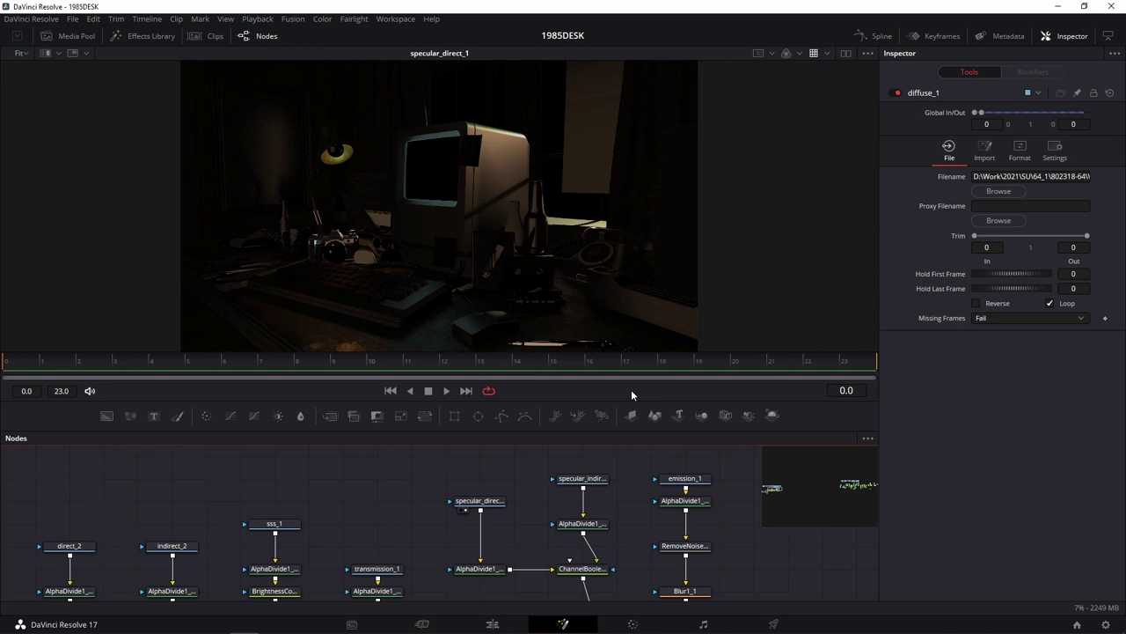
{"action": "mouse_move", "coordinate": [258, 486]}
{"action": "left_mouse_down"}
{"action": "mouse_move", "coordinate": [447, 493]}
{"action": "mouse_move", "coordinate": [268, 574]}
{"action": "left_mouse_up"}
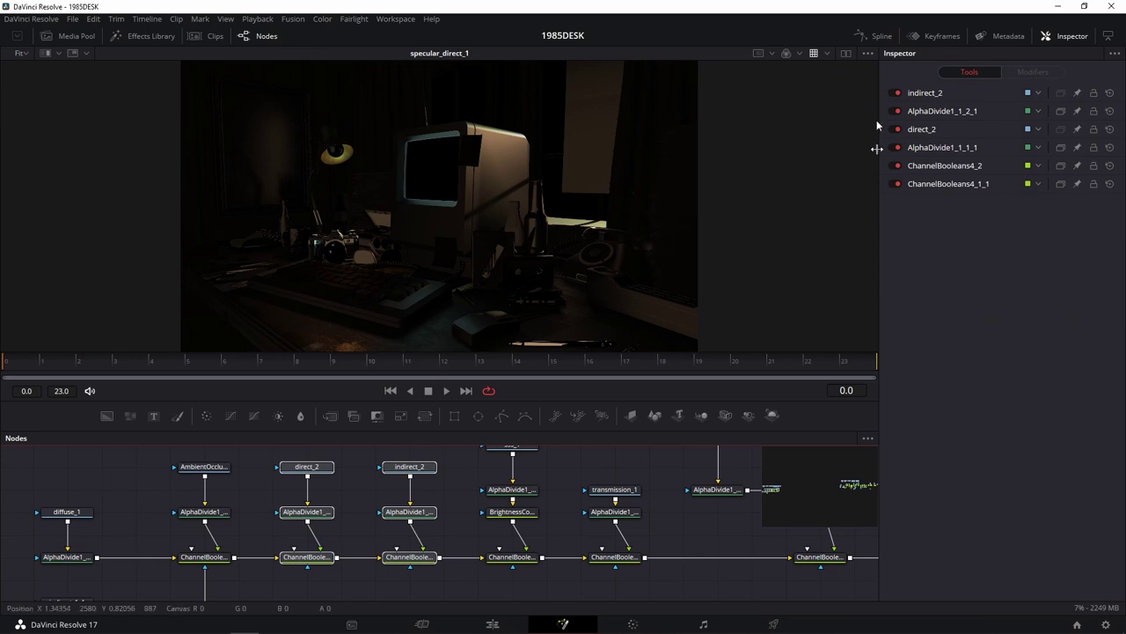
Step: View the diffuse_1 pass again, then the diffuse_albedo_1 pass
{"action": "mouse_move", "coordinate": [138, 502]}
{"action": "left_mouse_down"}
{"action": "mouse_move", "coordinate": [494, 522]}
{"action": "mouse_move", "coordinate": [353, 604]}
{"action": "left_mouse_up"}
{"action": "left_click_drag", "start_coordinate": [422, 520], "coordinate": [480, 276]}
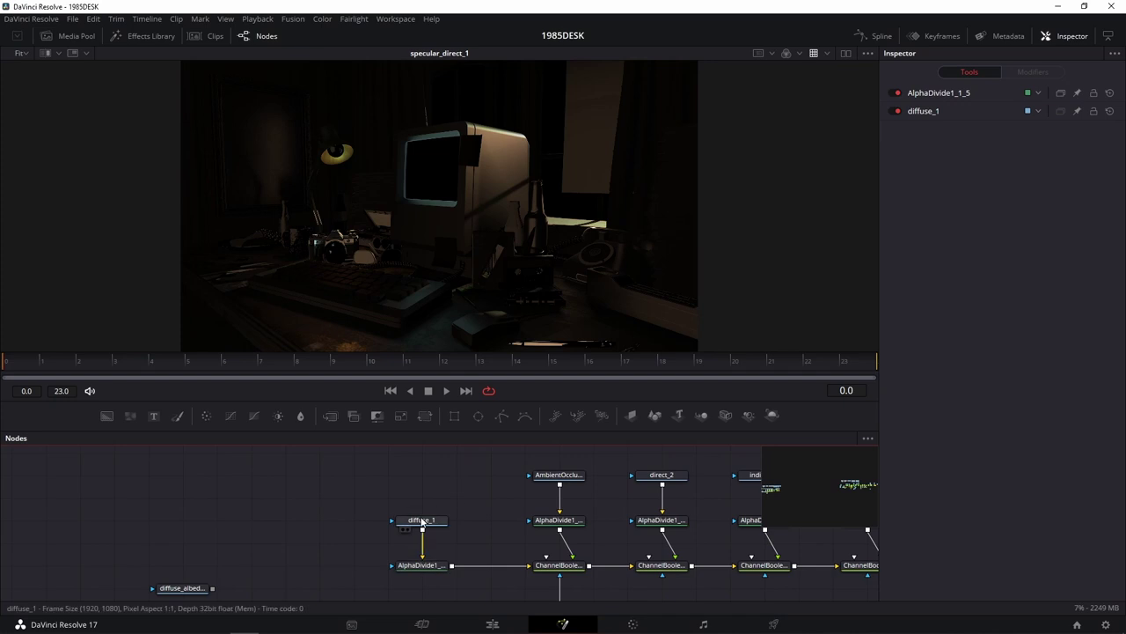
{"action": "scroll", "coordinate": [290, 487], "scroll_direction": "down", "scroll_amount": 2}
{"action": "scroll", "coordinate": [347, 483], "scroll_direction": "down", "scroll_amount": 2}
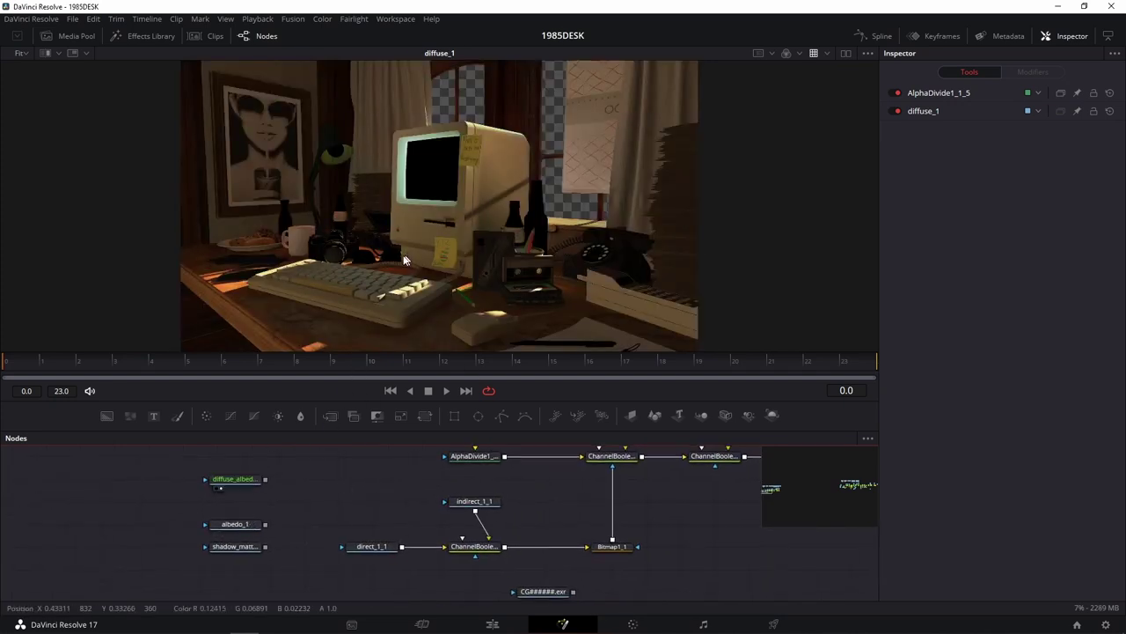
{"action": "left_click_drag", "start_coordinate": [237, 527], "coordinate": [414, 286]}
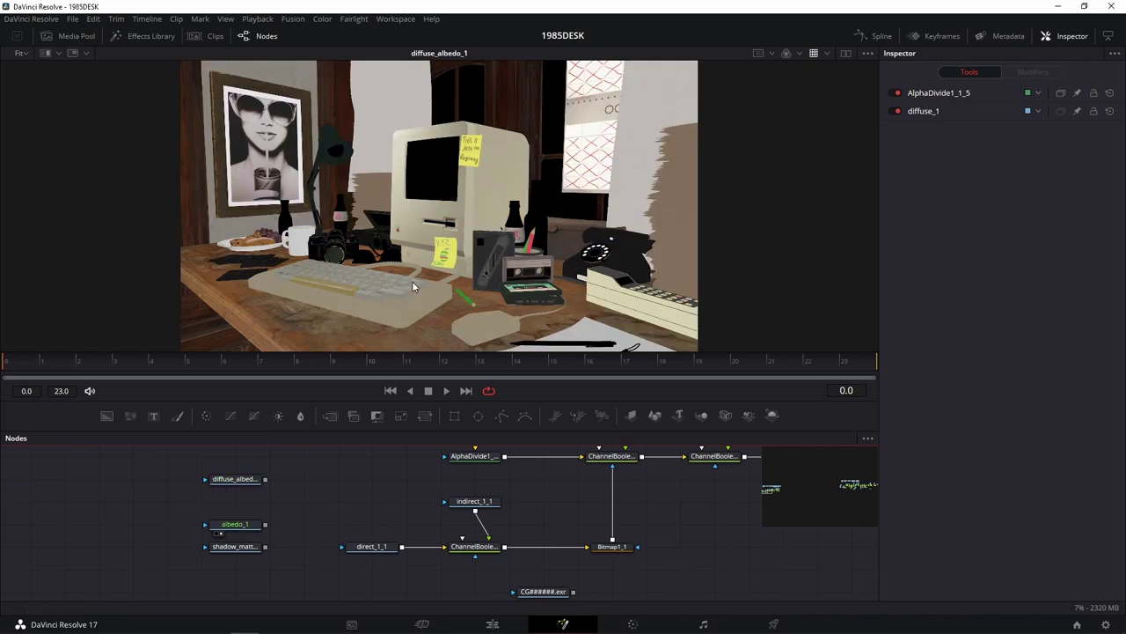
Step: Pan across the AmbientOcclusion, direct, sss and transmission nodes and back to diffuse_1
{"action": "left_click_drag", "start_coordinate": [236, 482], "coordinate": [419, 303]}
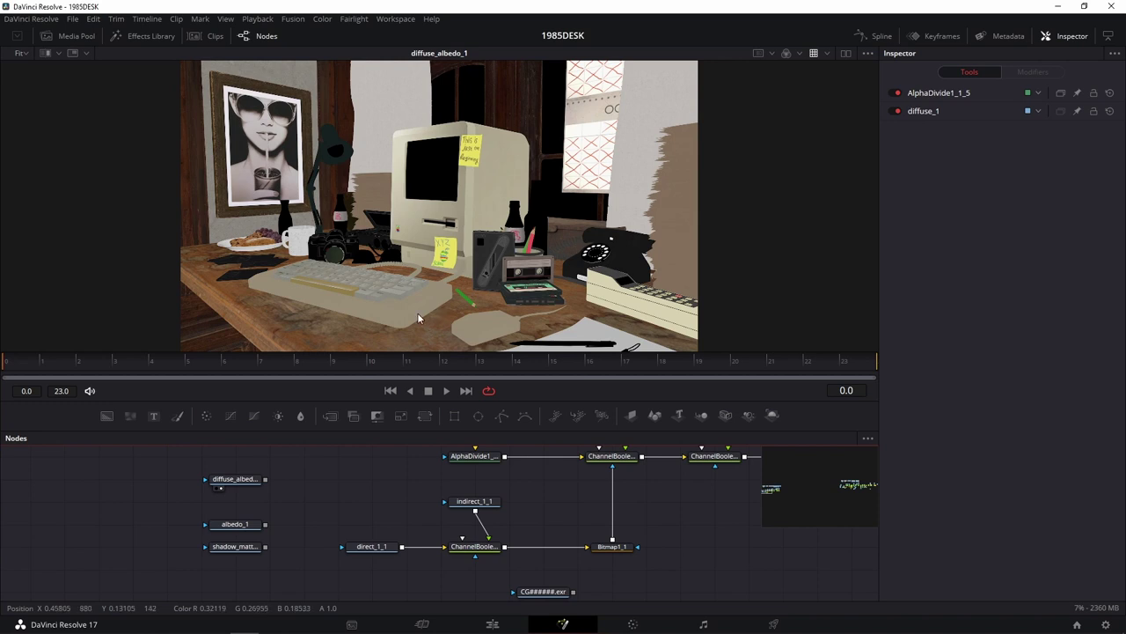
{"action": "left_click_drag", "start_coordinate": [373, 473], "coordinate": [246, 548]}
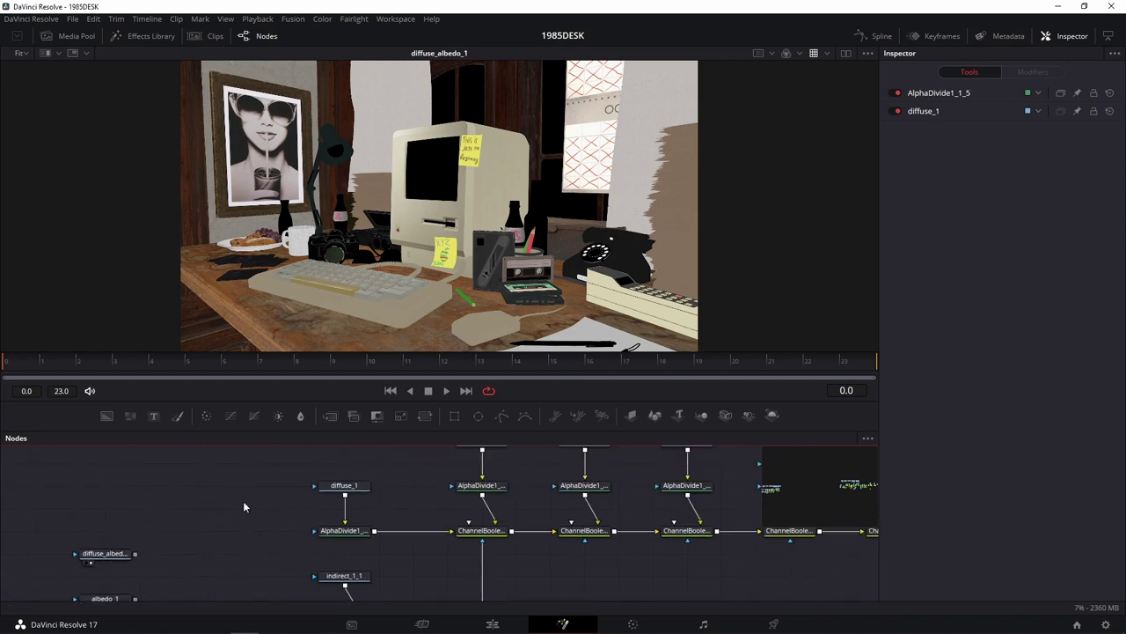
{"action": "left_click_drag", "start_coordinate": [286, 508], "coordinate": [201, 544]}
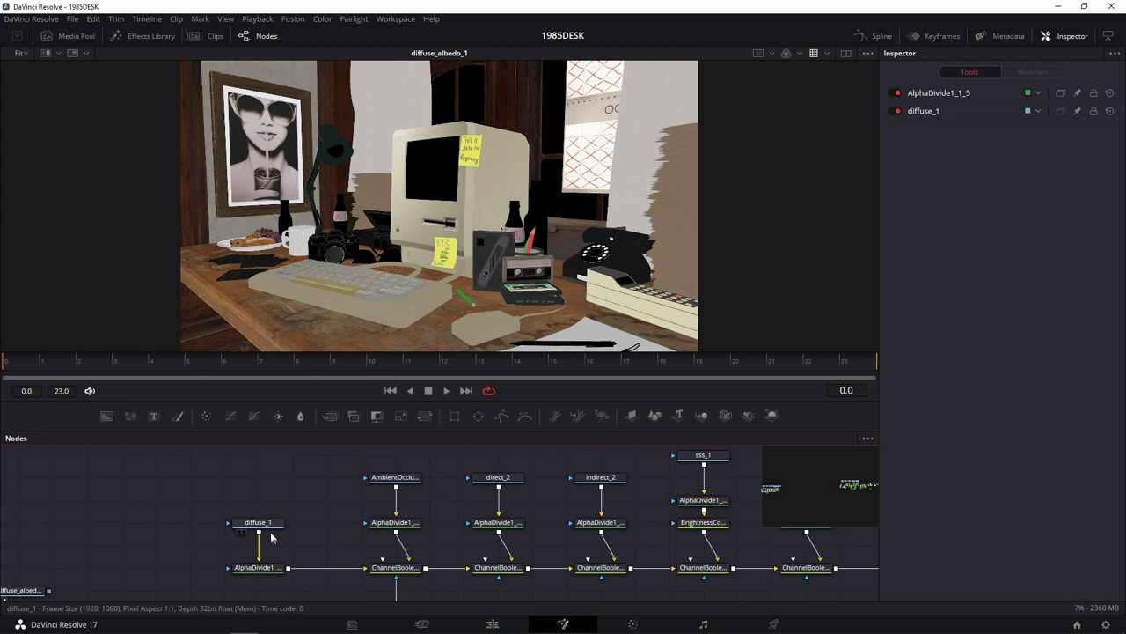
{"action": "left_click_drag", "start_coordinate": [352, 497], "coordinate": [150, 496]}
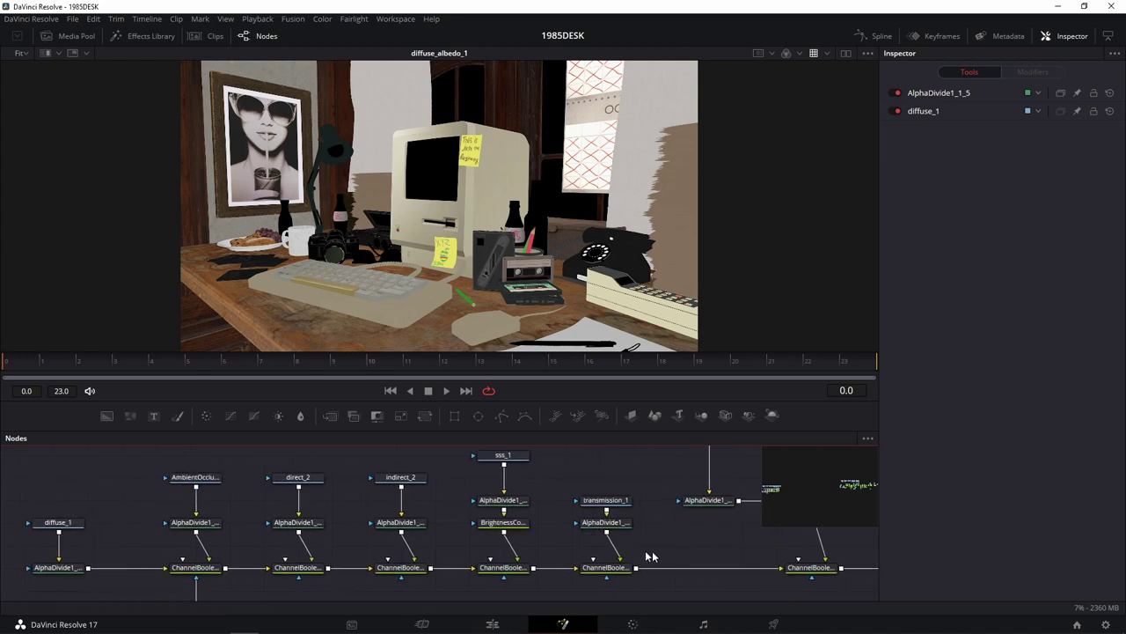
{"action": "left_click_drag", "start_coordinate": [337, 497], "coordinate": [757, 473]}
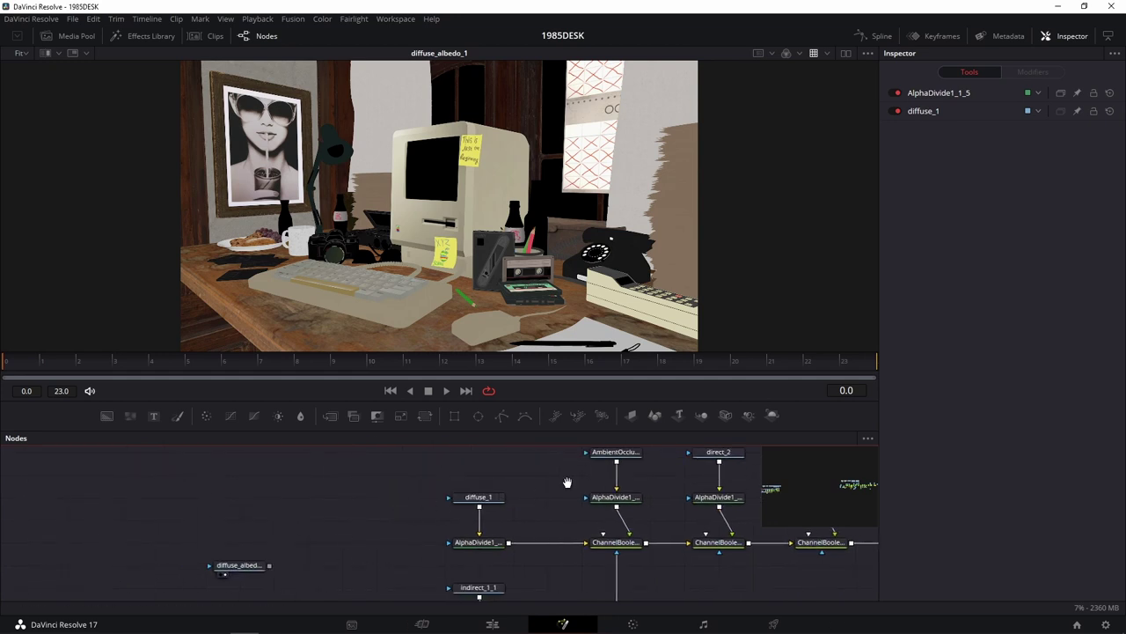
{"action": "left_click_drag", "start_coordinate": [568, 481], "coordinate": [470, 493]}
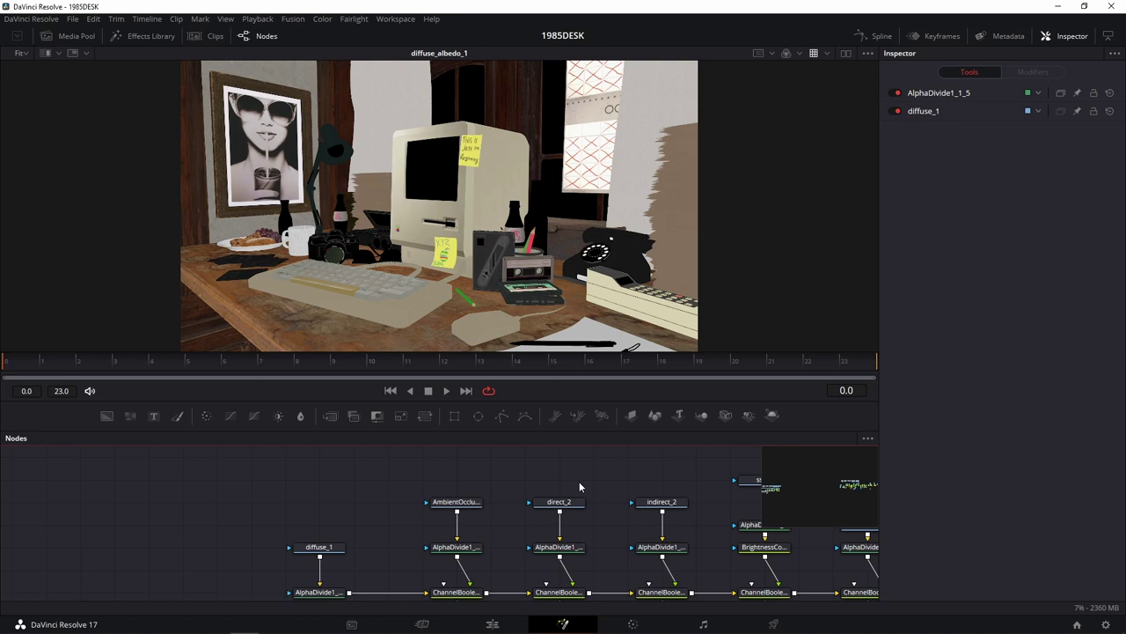
Step: Move albedo_1 further left and place diffuse_albedo_1 right beside it
{"action": "left_click_drag", "start_coordinate": [326, 523], "coordinate": [581, 478]}
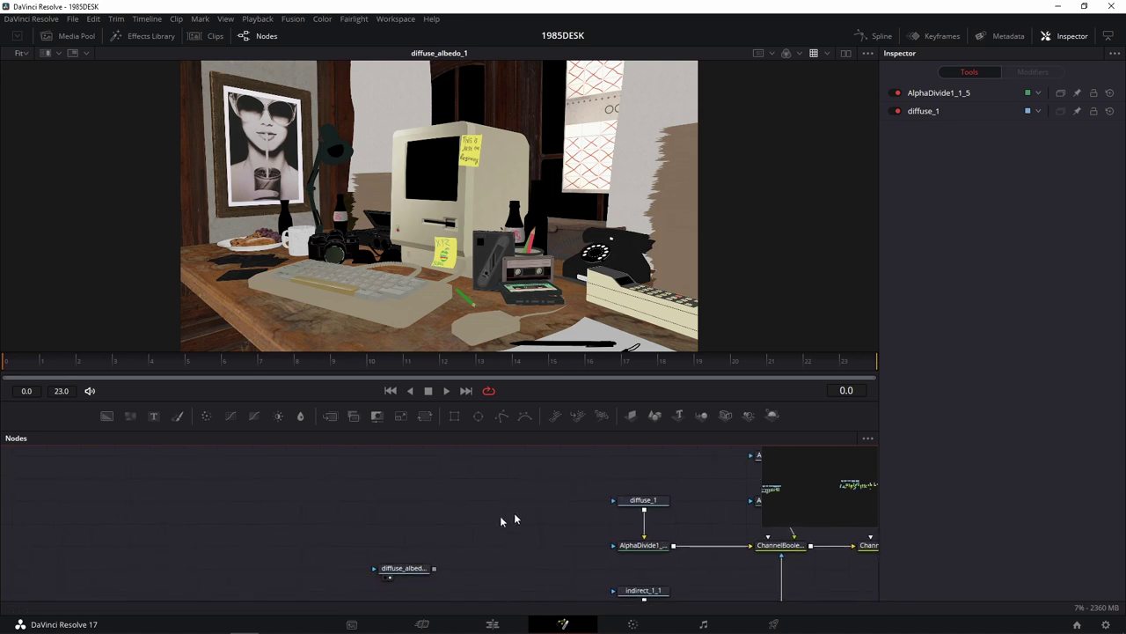
{"action": "left_click_drag", "start_coordinate": [467, 526], "coordinate": [498, 472]}
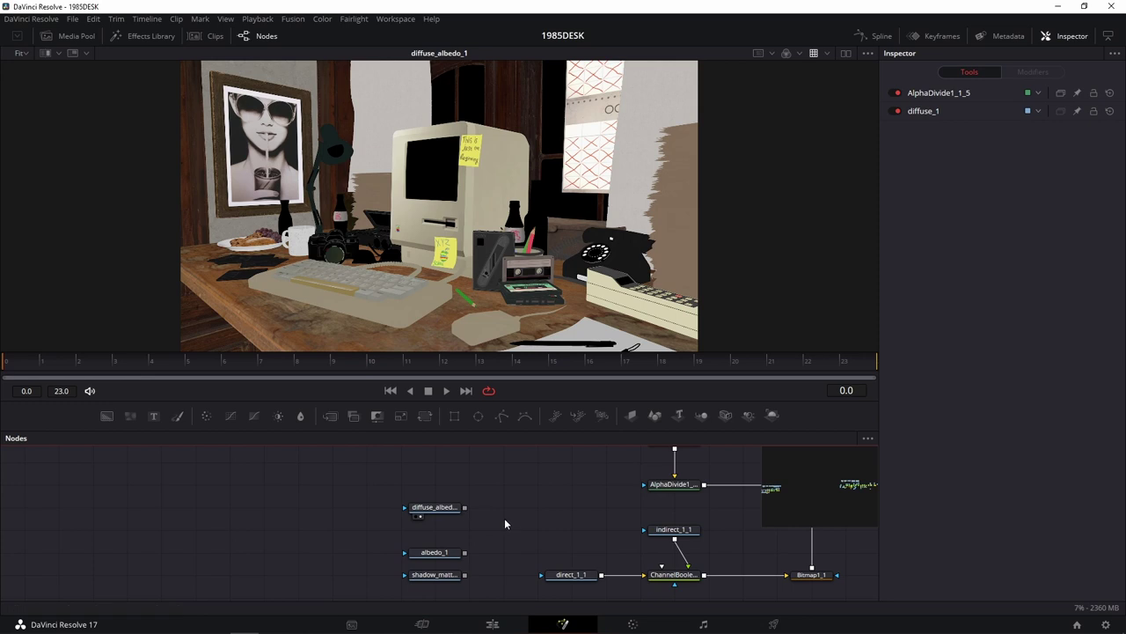
{"action": "left_click_drag", "start_coordinate": [570, 504], "coordinate": [714, 473]}
{"action": "left_click_drag", "start_coordinate": [635, 525], "coordinate": [285, 519]}
{"action": "left_click_drag", "start_coordinate": [636, 482], "coordinate": [433, 529]}
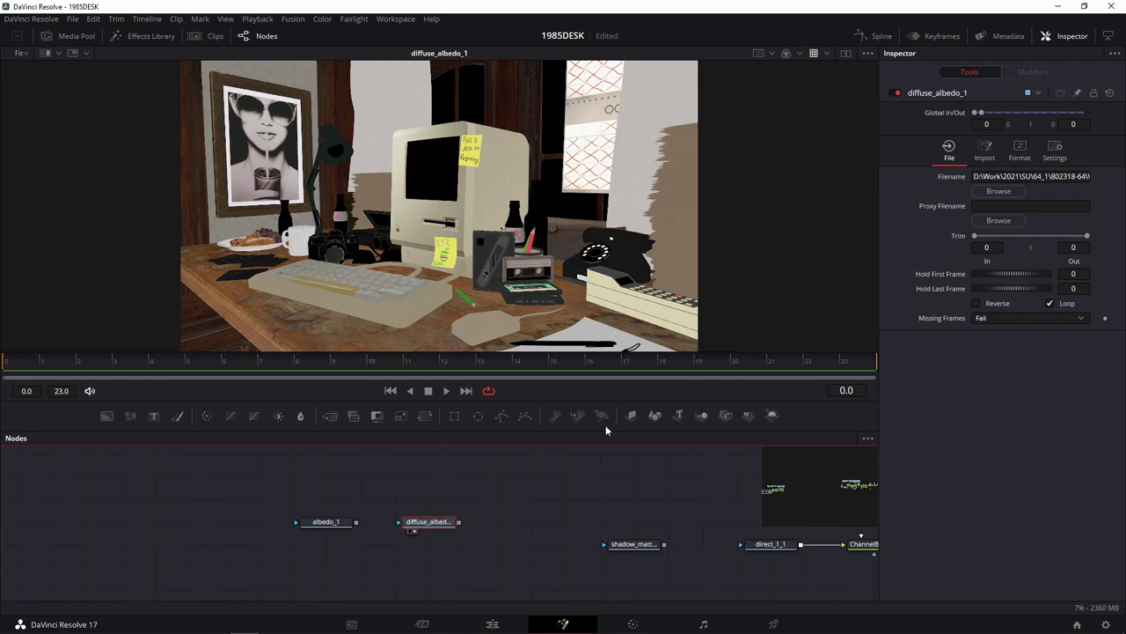
Step: Compare the albedo_1 pass against diffuse_albedo_1 by switching between them in the viewer
{"action": "left_click_drag", "start_coordinate": [428, 523], "coordinate": [558, 262]}
{"action": "scroll", "coordinate": [558, 262], "scroll_direction": "up", "scroll_amount": 3}
{"action": "scroll", "coordinate": [641, 255], "scroll_direction": "left", "scroll_amount": 3}
{"action": "scroll", "coordinate": [464, 268], "scroll_direction": "up", "scroll_amount": 3}
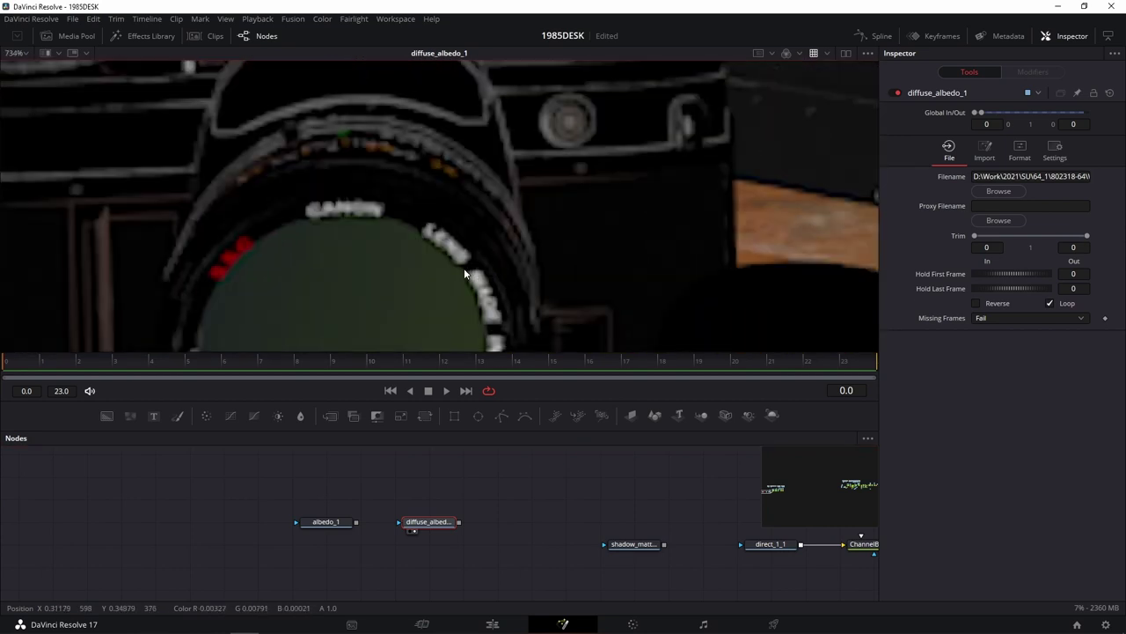
{"action": "scroll", "coordinate": [463, 267], "scroll_direction": "down", "scroll_amount": 2}
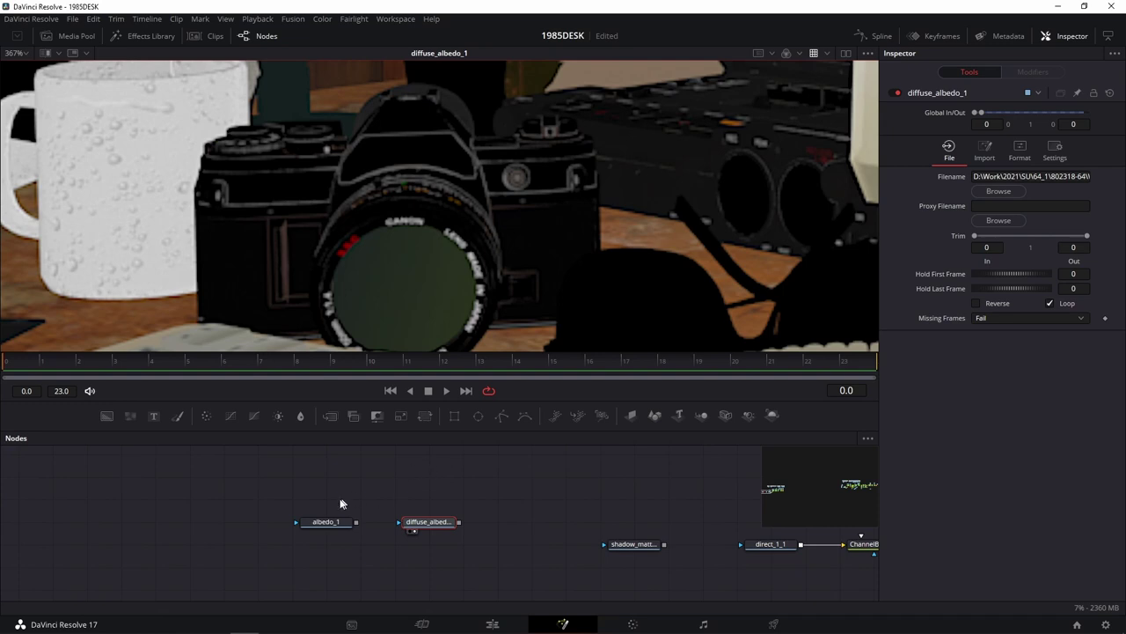
{"action": "left_click", "coordinate": [309, 531]}
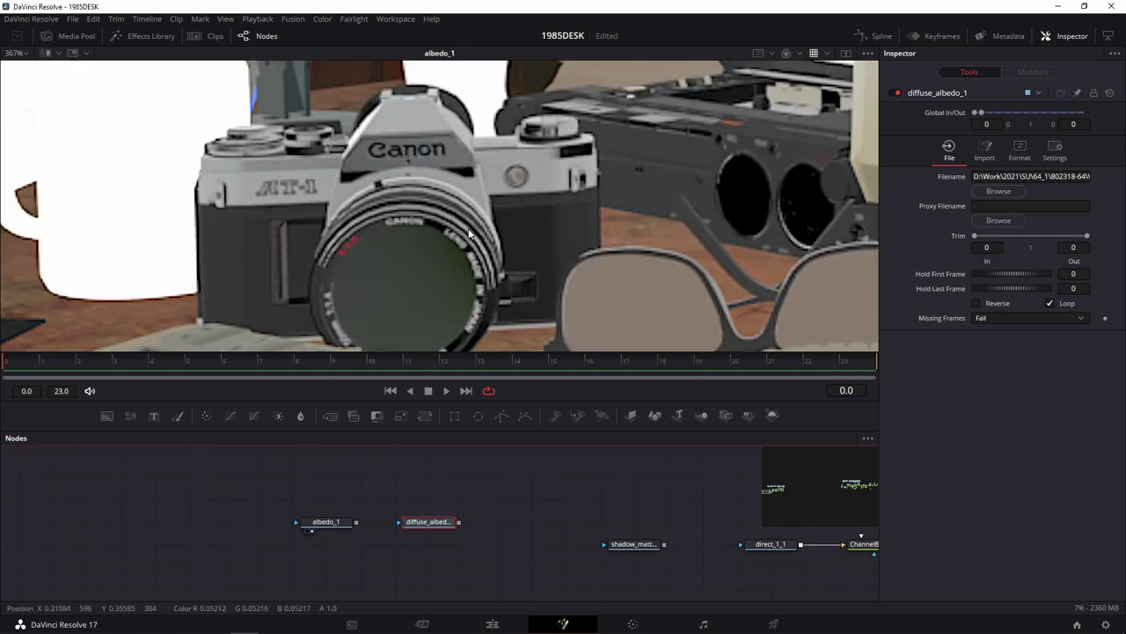
{"action": "left_click", "coordinate": [413, 531]}
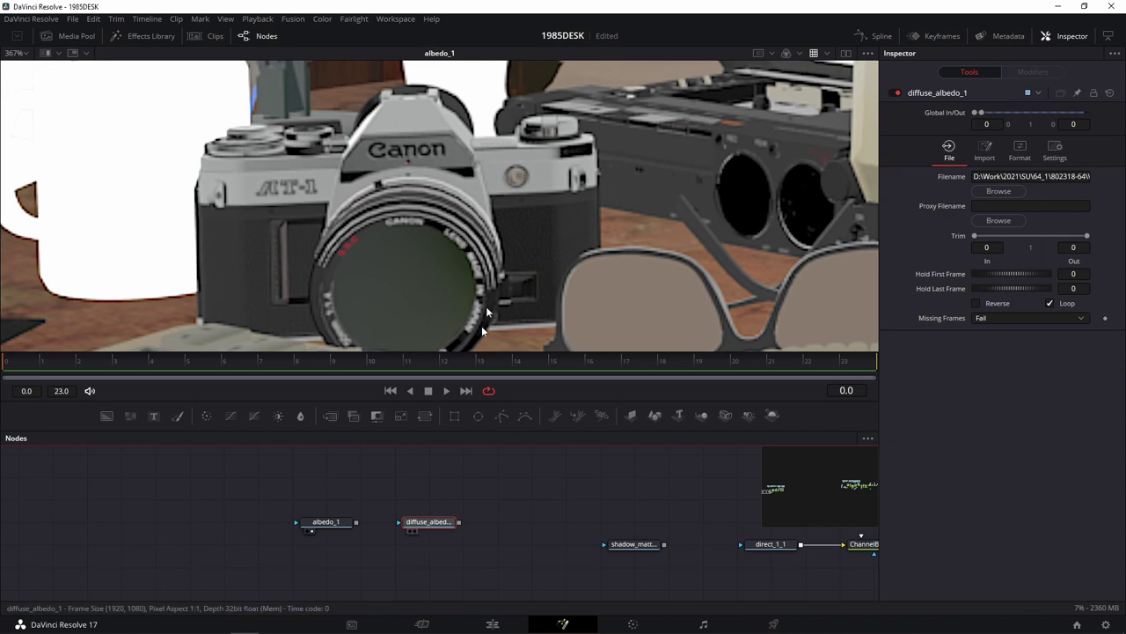
{"action": "left_click", "coordinate": [309, 531]}
{"action": "scroll", "coordinate": [458, 317], "scroll_direction": "down", "scroll_amount": 2}
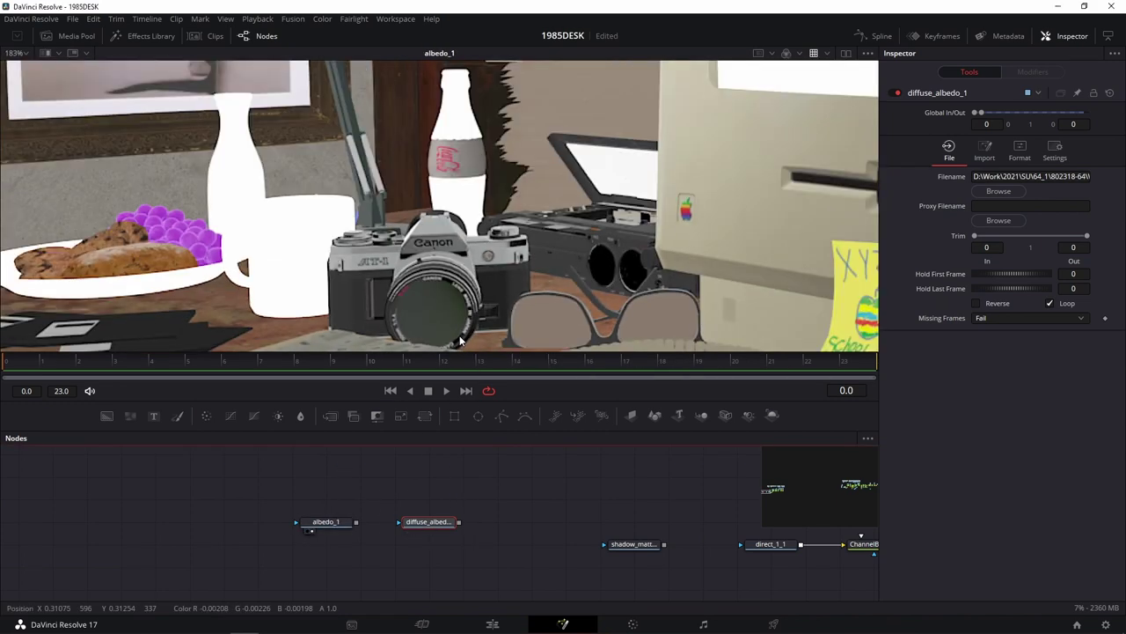
{"action": "key", "text": "1"}
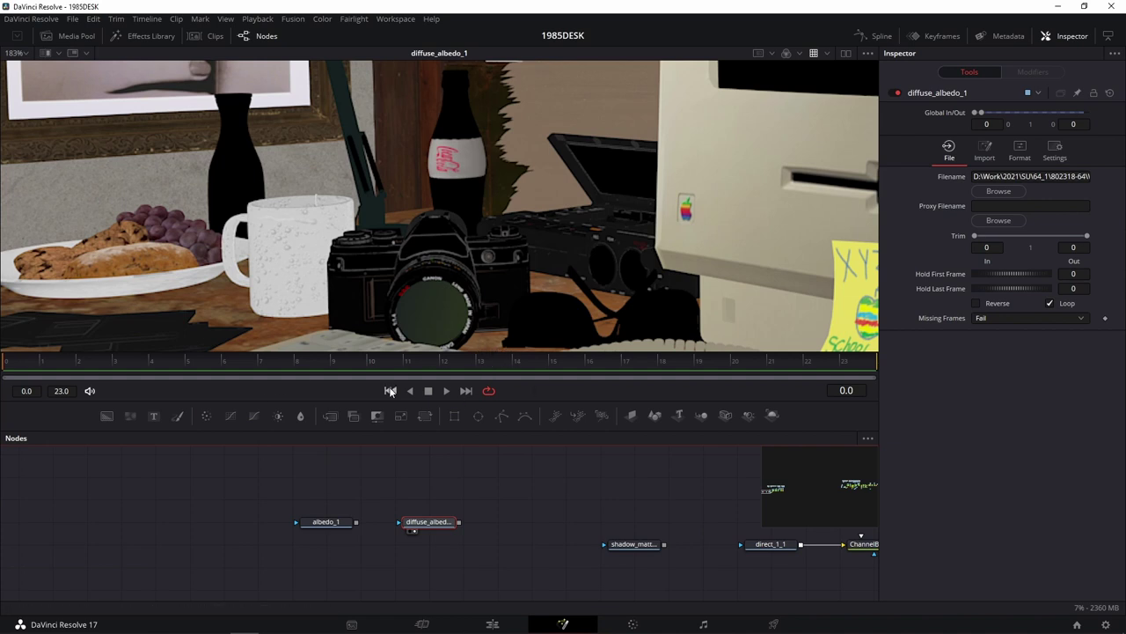
Step: Display albedo_1 in the viewer and centre it in the node graph
{"action": "left_click_drag", "start_coordinate": [387, 498], "coordinate": [426, 480]}
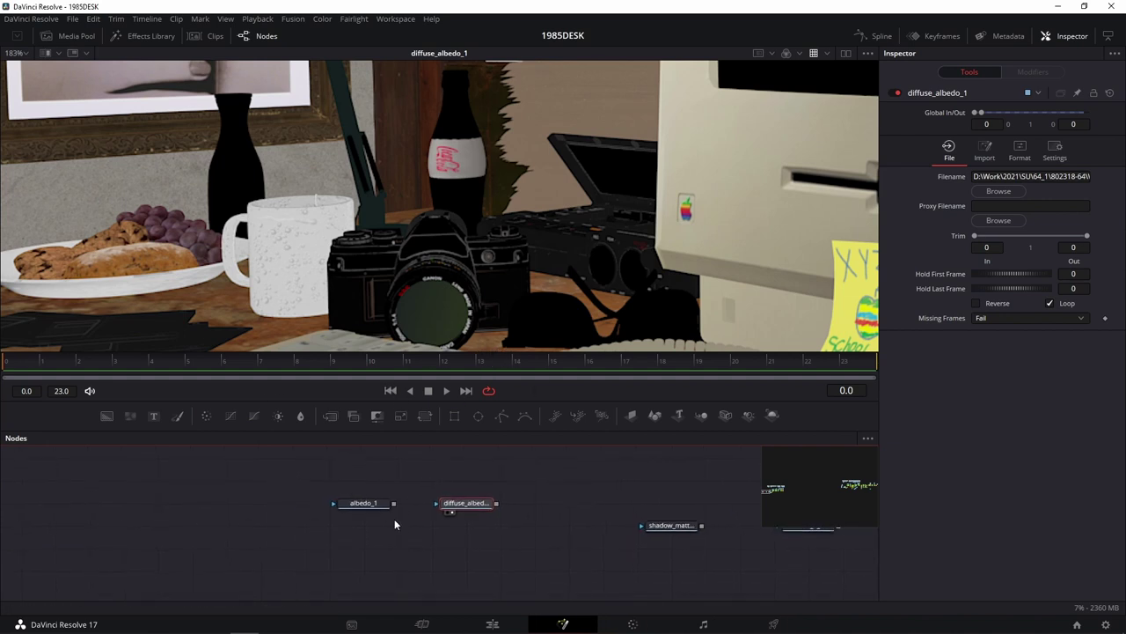
{"action": "mouse_move", "coordinate": [394, 515]}
{"action": "left_mouse_down"}
{"action": "mouse_move", "coordinate": [760, 488]}
{"action": "mouse_move", "coordinate": [48, 492]}
{"action": "left_mouse_up"}
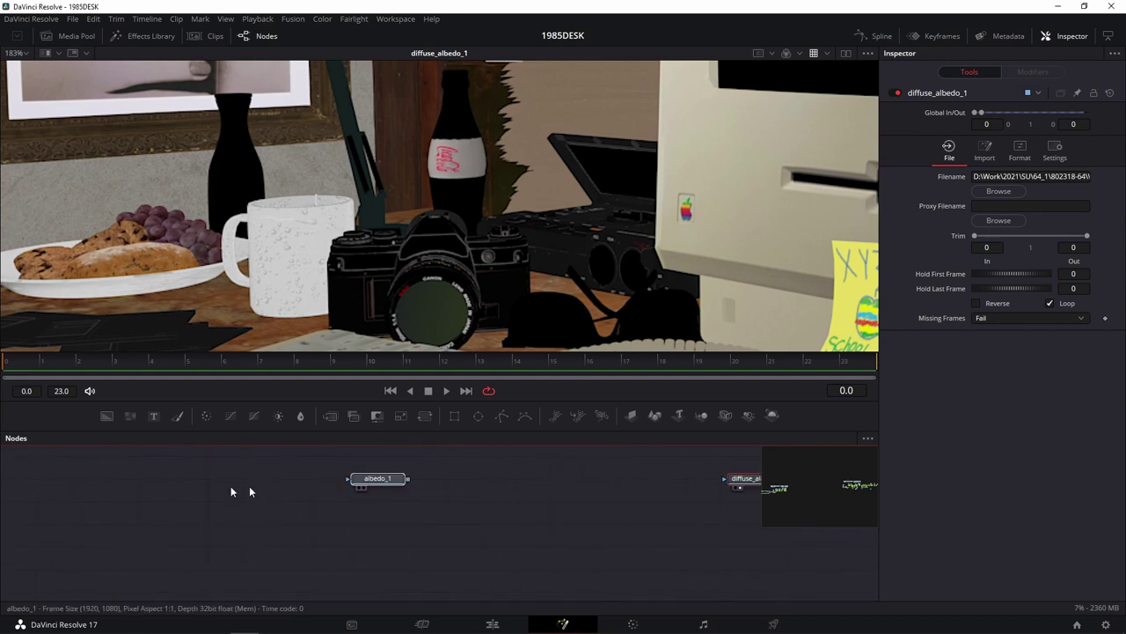
{"action": "left_click_drag", "start_coordinate": [49, 492], "coordinate": [304, 266]}
{"action": "left_click_drag", "start_coordinate": [316, 485], "coordinate": [470, 485]}
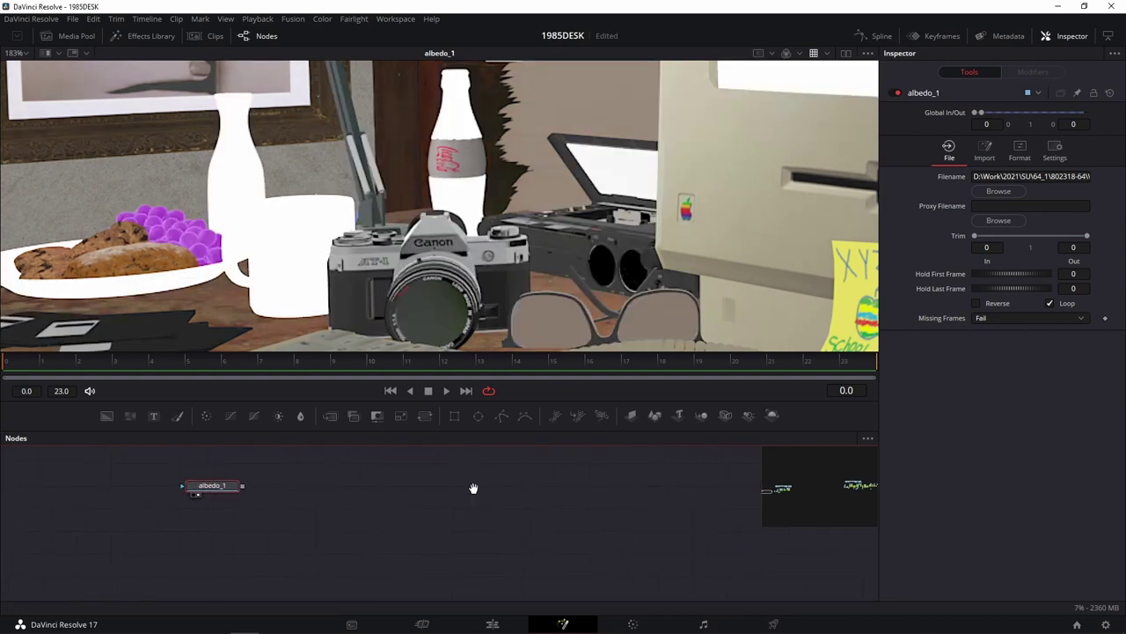
Step: Fit the render in the viewer and toggle between diffuse_albedo_1 and albedo_1
{"action": "key", "text": "ctrl+f"}
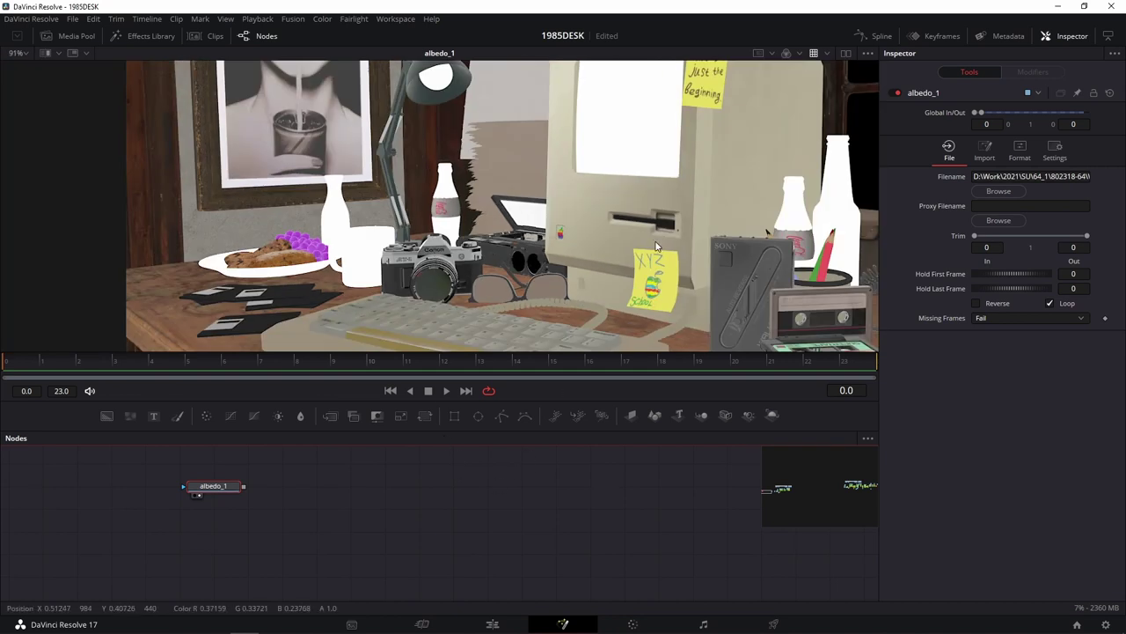
{"action": "scroll", "coordinate": [655, 251], "scroll_direction": "up", "scroll_amount": 1}
{"action": "left_click_drag", "start_coordinate": [668, 468], "coordinate": [496, 517]}
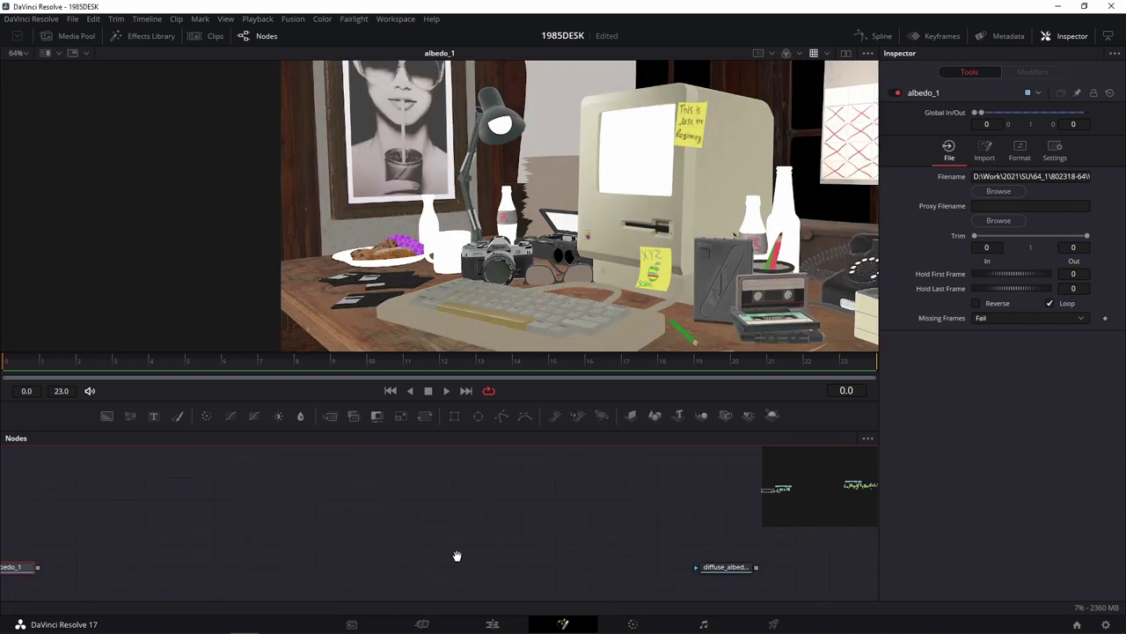
{"action": "left_click", "coordinate": [736, 540]}
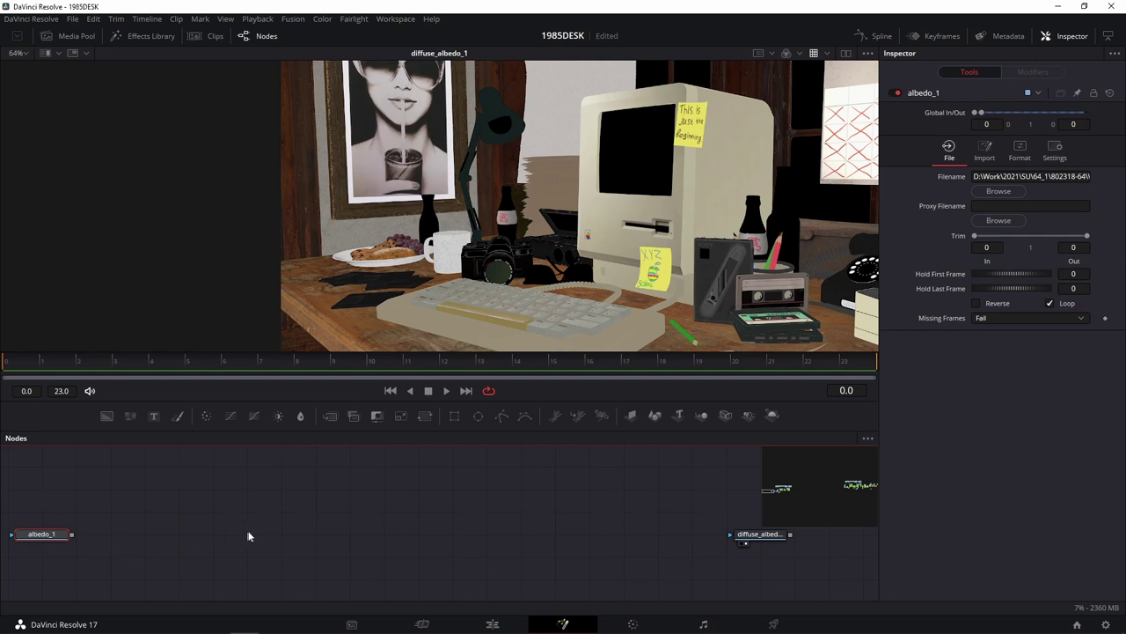
{"action": "left_click_drag", "start_coordinate": [13, 536], "coordinate": [127, 514]}
{"action": "left_click", "coordinate": [139, 520]}
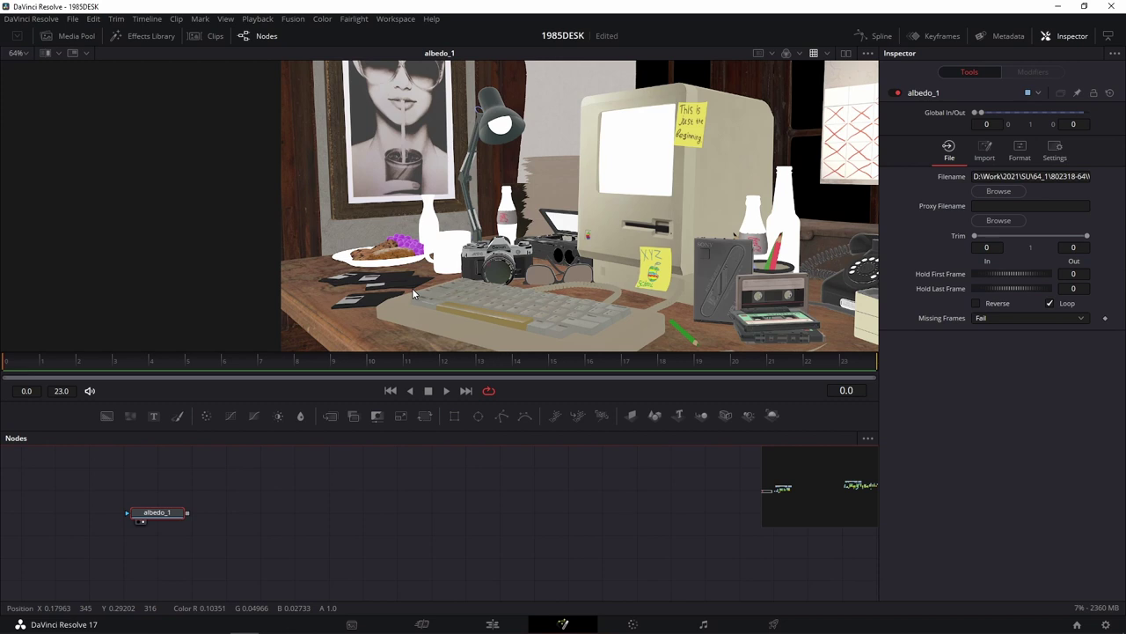
{"action": "left_click_drag", "start_coordinate": [364, 519], "coordinate": [167, 519]}
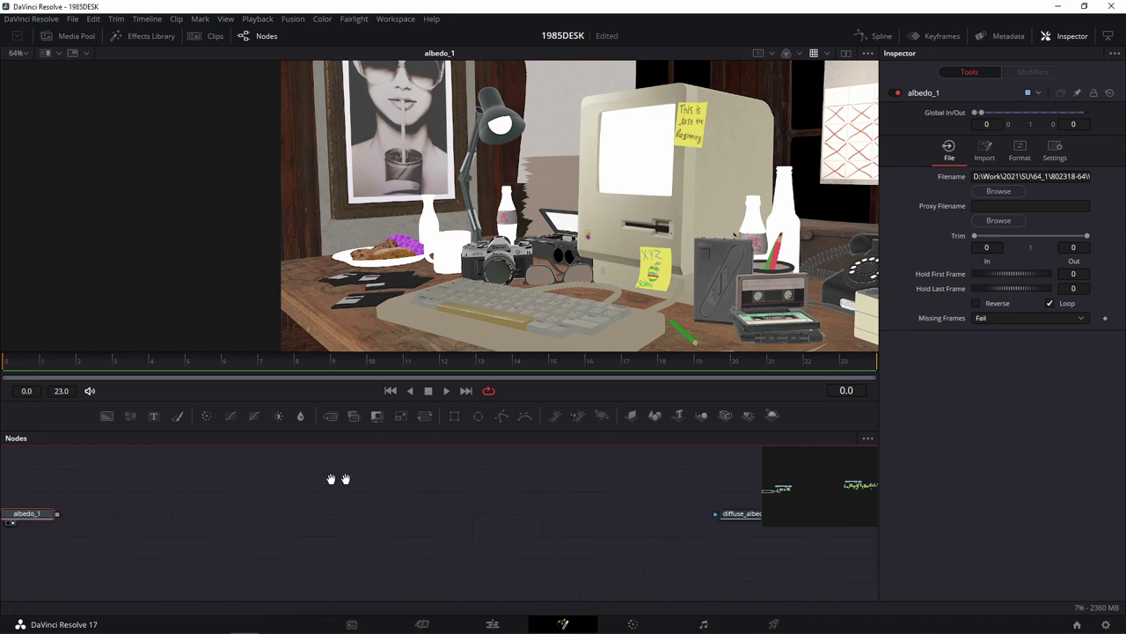
{"action": "left_click", "coordinate": [651, 526]}
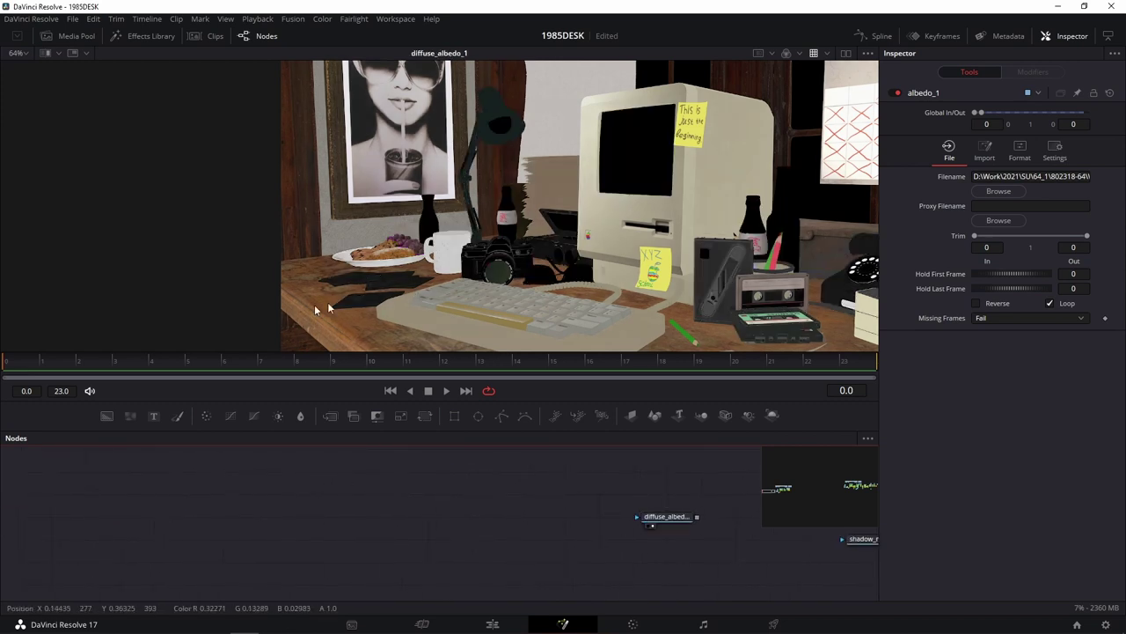
Step: Zoom in and compare the diffuse_albedo render against albedo_1 again
{"action": "scroll", "coordinate": [354, 294], "scroll_direction": "up", "scroll_amount": 2}
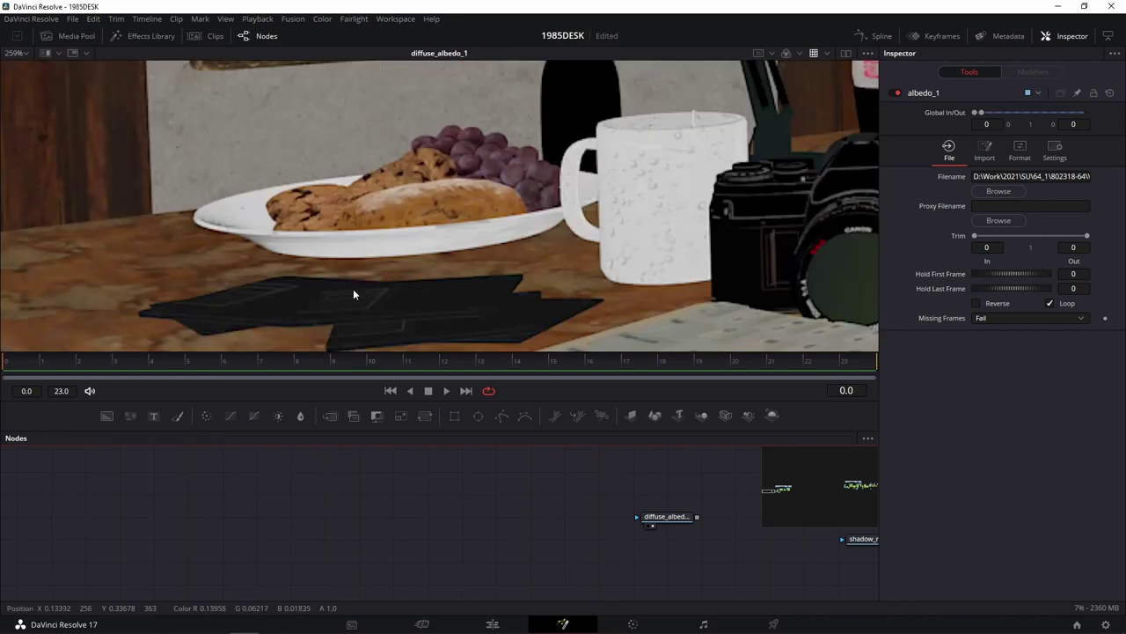
{"action": "scroll", "coordinate": [586, 193], "scroll_direction": "up", "scroll_amount": 1}
{"action": "scroll", "coordinate": [570, 168], "scroll_direction": "up", "scroll_amount": 1}
{"action": "left_click_drag", "start_coordinate": [322, 538], "coordinate": [727, 481]}
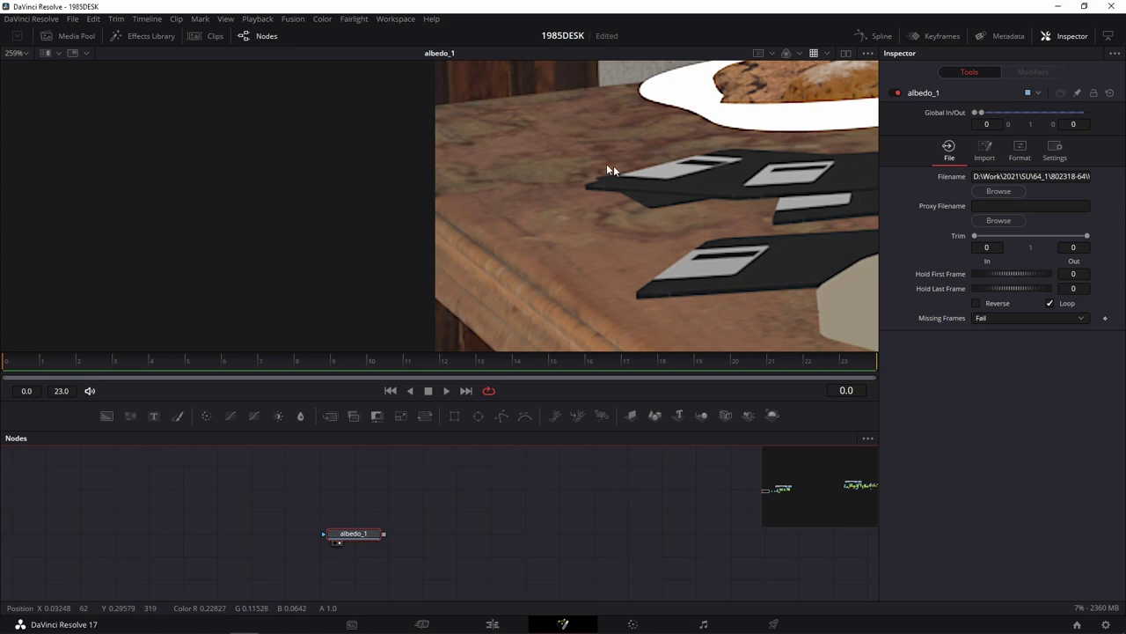
{"action": "scroll", "coordinate": [627, 550], "scroll_direction": "right", "scroll_amount": 5}
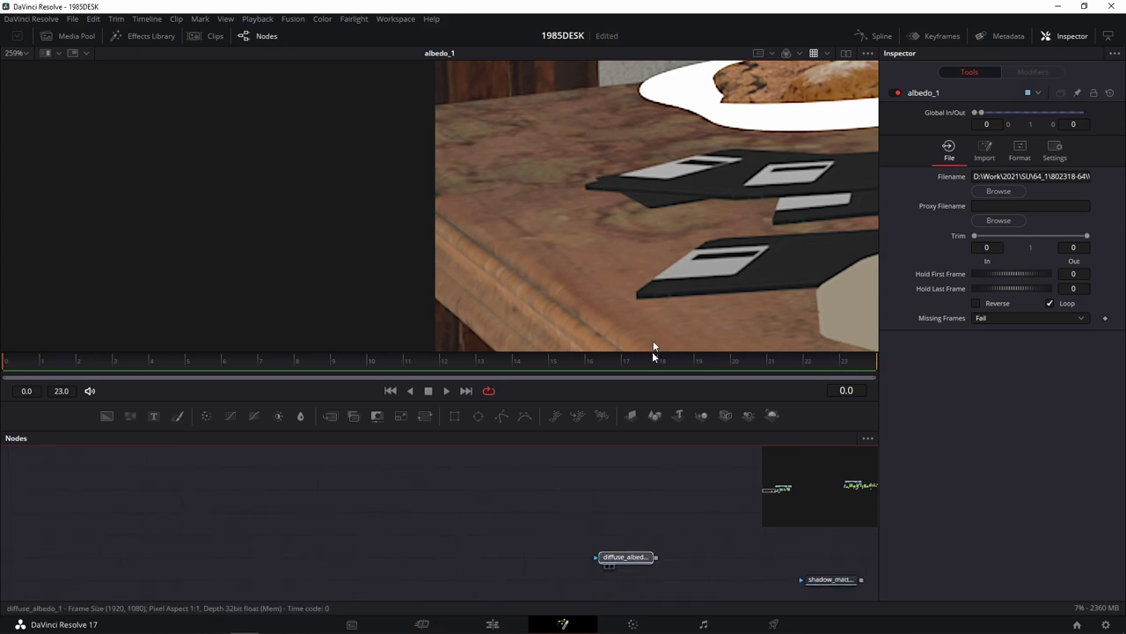
{"action": "left_click_drag", "start_coordinate": [627, 550], "coordinate": [643, 254]}
{"action": "scroll", "coordinate": [529, 451], "scroll_direction": "left", "scroll_amount": 5}
{"action": "left_click_drag", "start_coordinate": [113, 535], "coordinate": [598, 254]}
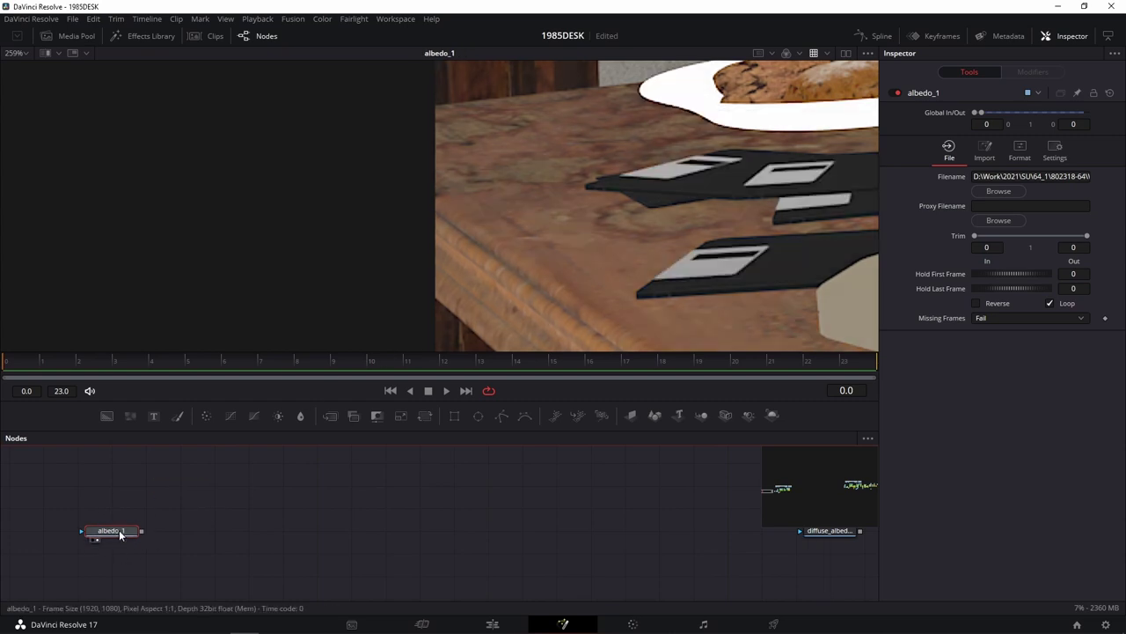
Step: Move diffuse_albedo next to albedo_1 and bring the AlphaDivide and ChannelBooleans nodes into view
{"action": "scroll", "coordinate": [628, 473], "scroll_direction": "right", "scroll_amount": 5}
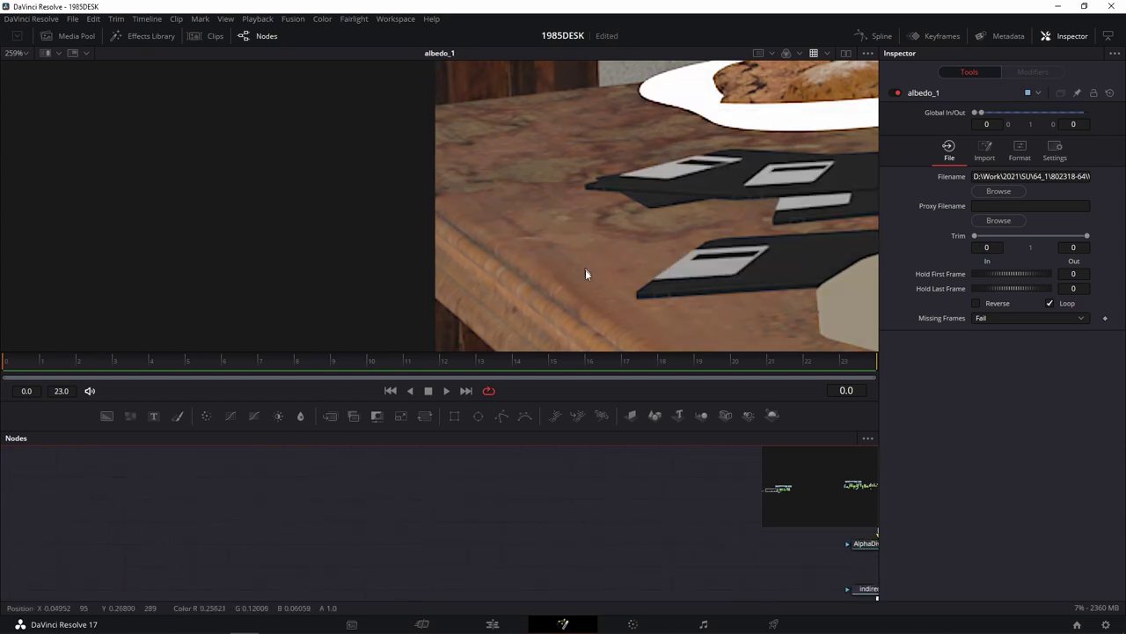
{"action": "scroll", "coordinate": [523, 458], "scroll_direction": "down", "scroll_amount": 2}
{"action": "scroll", "coordinate": [546, 492], "scroll_direction": "right", "scroll_amount": 3}
{"action": "scroll", "coordinate": [581, 535], "scroll_direction": "down", "scroll_amount": 2}
{"action": "left_click_drag", "start_coordinate": [651, 524], "coordinate": [333, 529]}
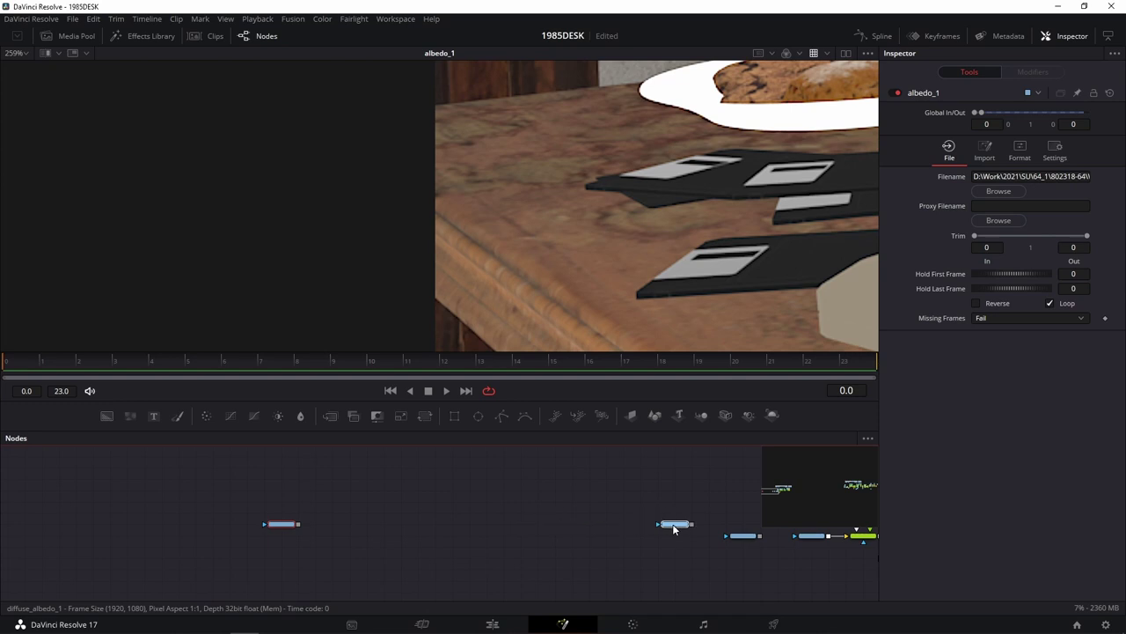
{"action": "scroll", "coordinate": [462, 505], "scroll_direction": "up", "scroll_amount": 3}
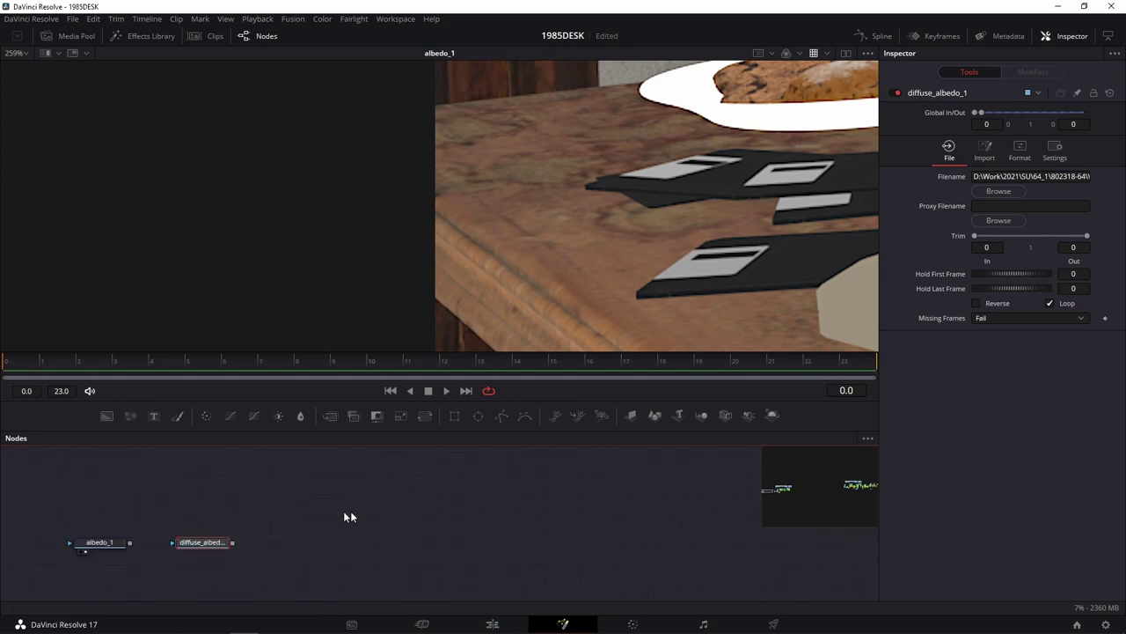
{"action": "scroll", "coordinate": [361, 504], "scroll_direction": "up", "scroll_amount": 2}
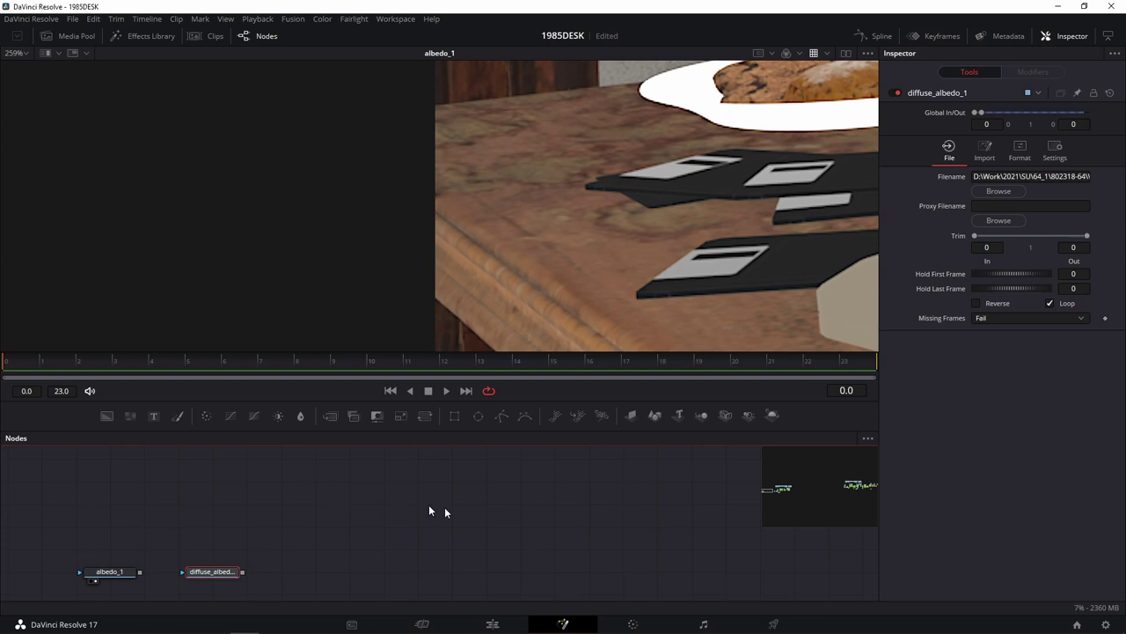
{"action": "mouse_move", "coordinate": [666, 509]}
{"action": "left_mouse_down"}
{"action": "mouse_move", "coordinate": [432, 564]}
{"action": "mouse_move", "coordinate": [343, 470]}
{"action": "mouse_move", "coordinate": [383, 603]}
{"action": "left_mouse_up"}
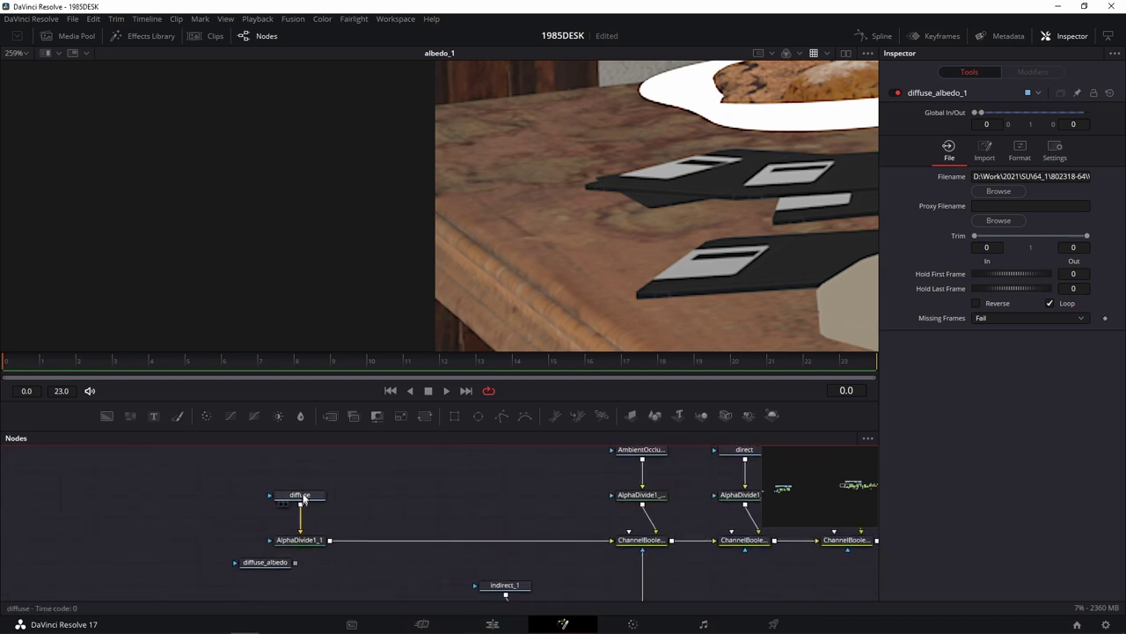
{"action": "scroll", "coordinate": [624, 256], "scroll_direction": "down", "scroll_amount": 2}
Step: Show the lit diffuse pass in the viewer
{"action": "key", "text": "1"}
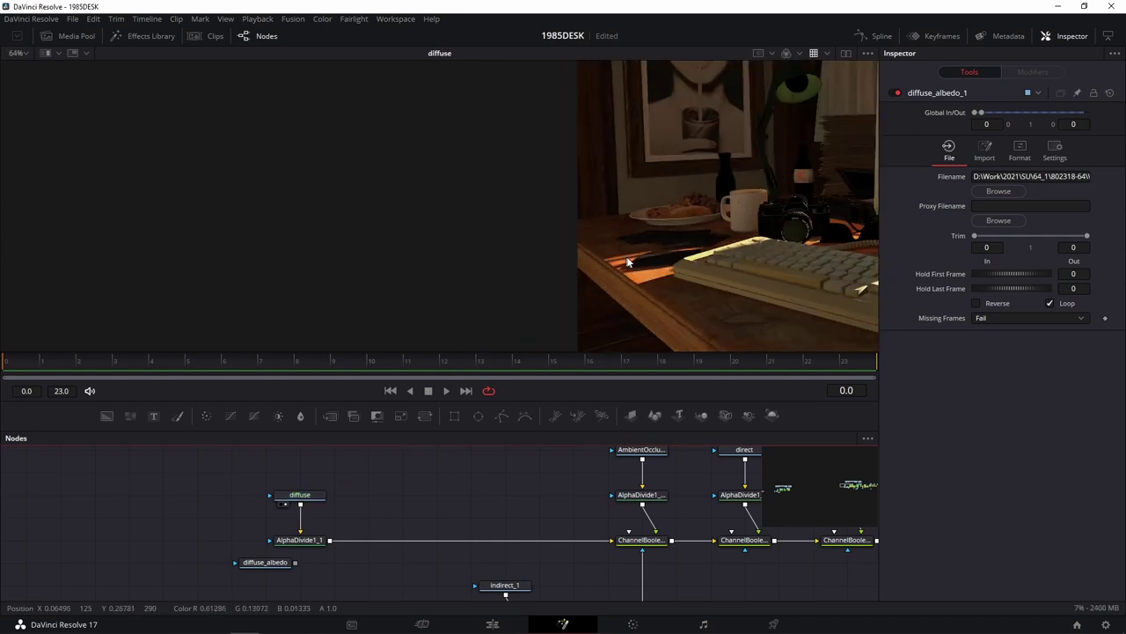
{"action": "scroll", "coordinate": [480, 288], "scroll_direction": "down", "scroll_amount": 2}
{"action": "scroll", "coordinate": [611, 236], "scroll_direction": "down", "scroll_amount": 2}
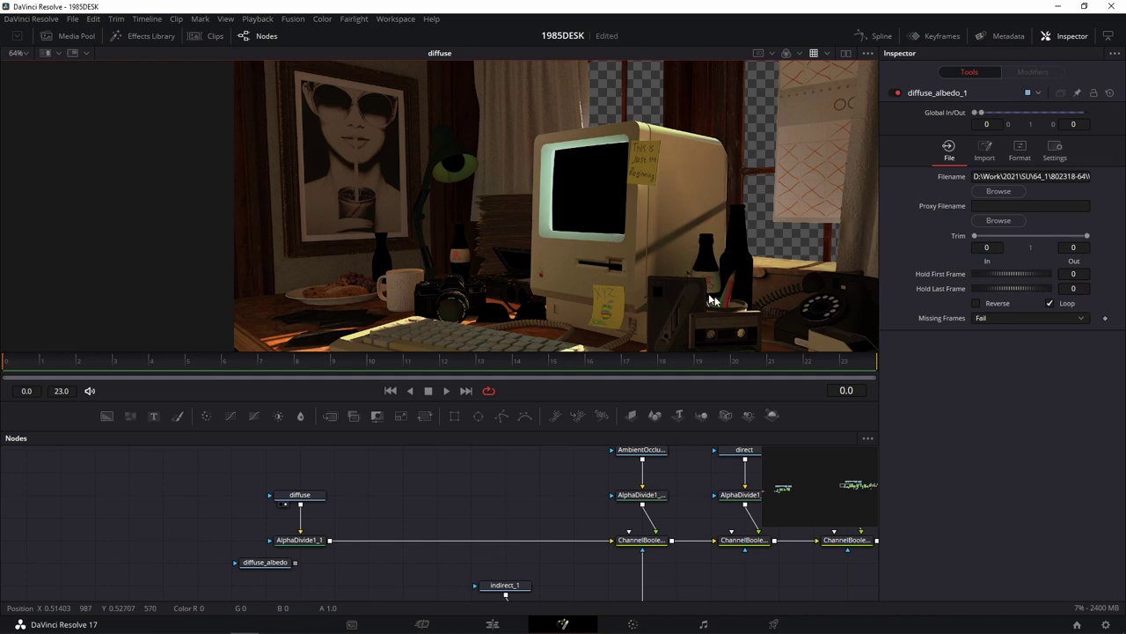
Step: Raise albedo_1 and diffuse_albedo_1 so they sit level on one row
{"action": "mouse_move", "coordinate": [799, 490]}
{"action": "left_mouse_down"}
{"action": "mouse_move", "coordinate": [852, 482]}
{"action": "mouse_move", "coordinate": [778, 496]}
{"action": "mouse_move", "coordinate": [820, 500]}
{"action": "mouse_move", "coordinate": [667, 501]}
{"action": "left_mouse_up"}
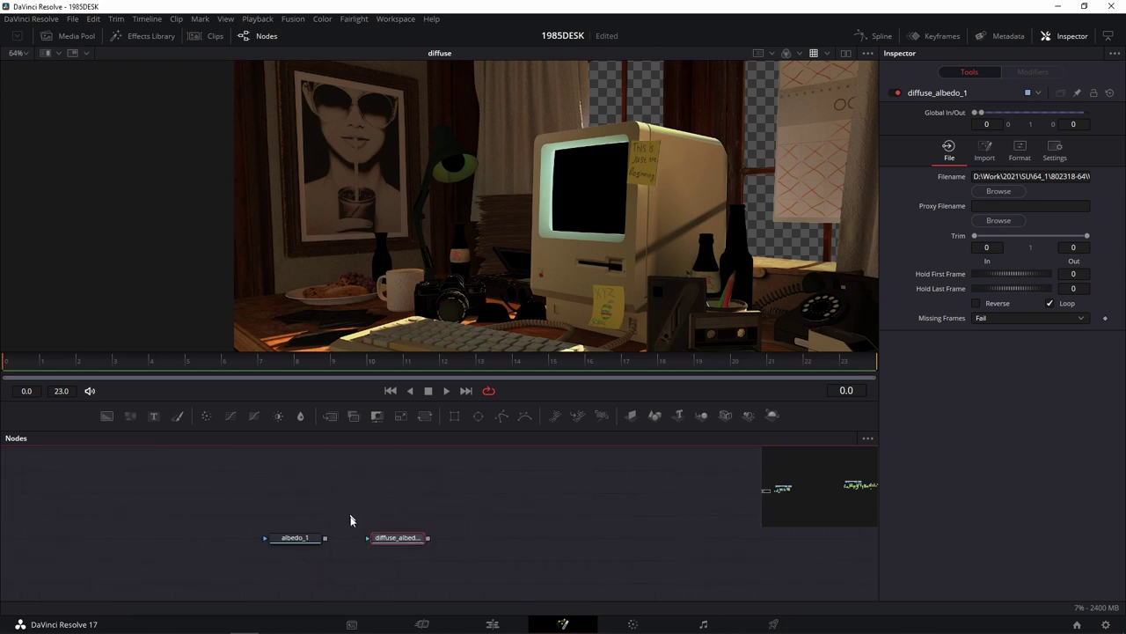
{"action": "left_click_drag", "start_coordinate": [315, 537], "coordinate": [281, 469]}
{"action": "left_click_drag", "start_coordinate": [415, 537], "coordinate": [415, 469]}
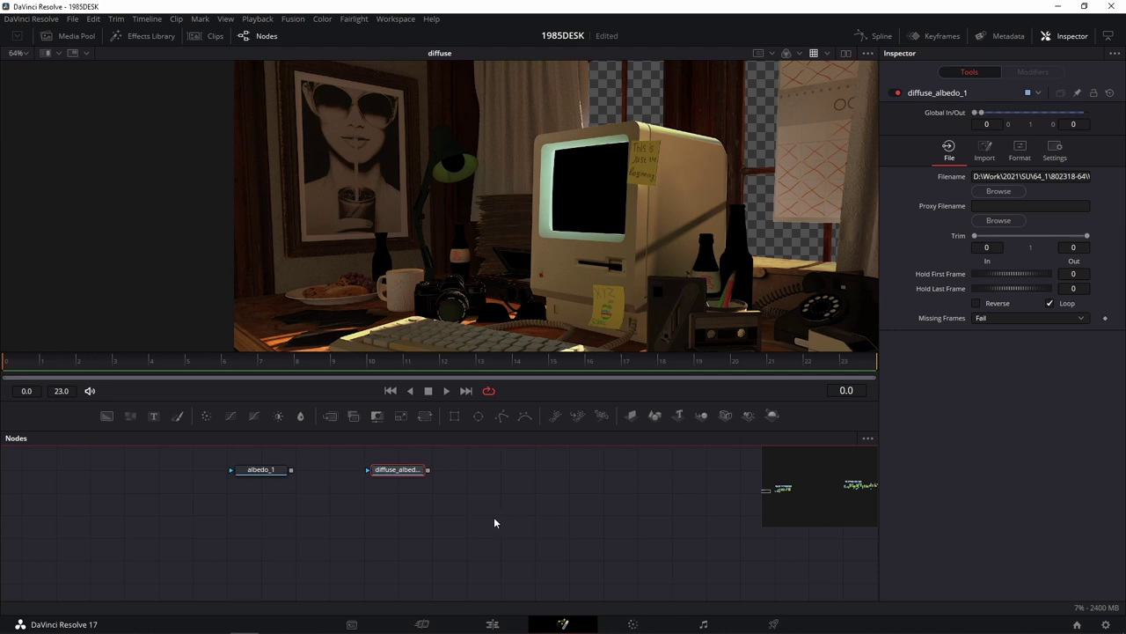
{"action": "key", "text": "shift+space"}
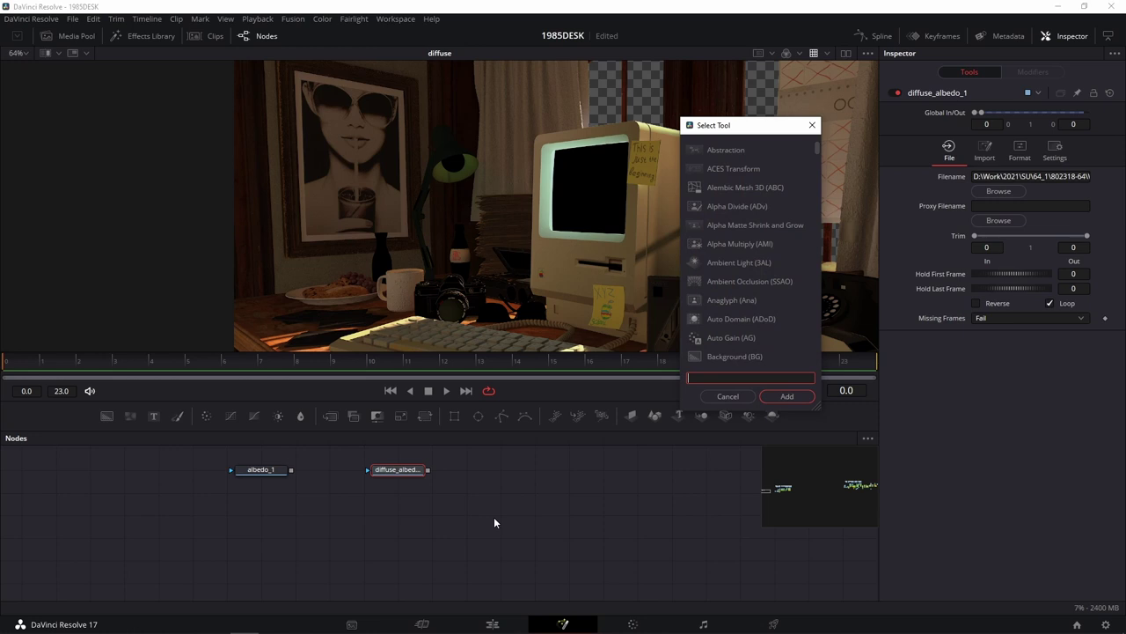
Step: Add a Loader node that reads CG802318_L.exr
{"action": "type", "text": "loa"}
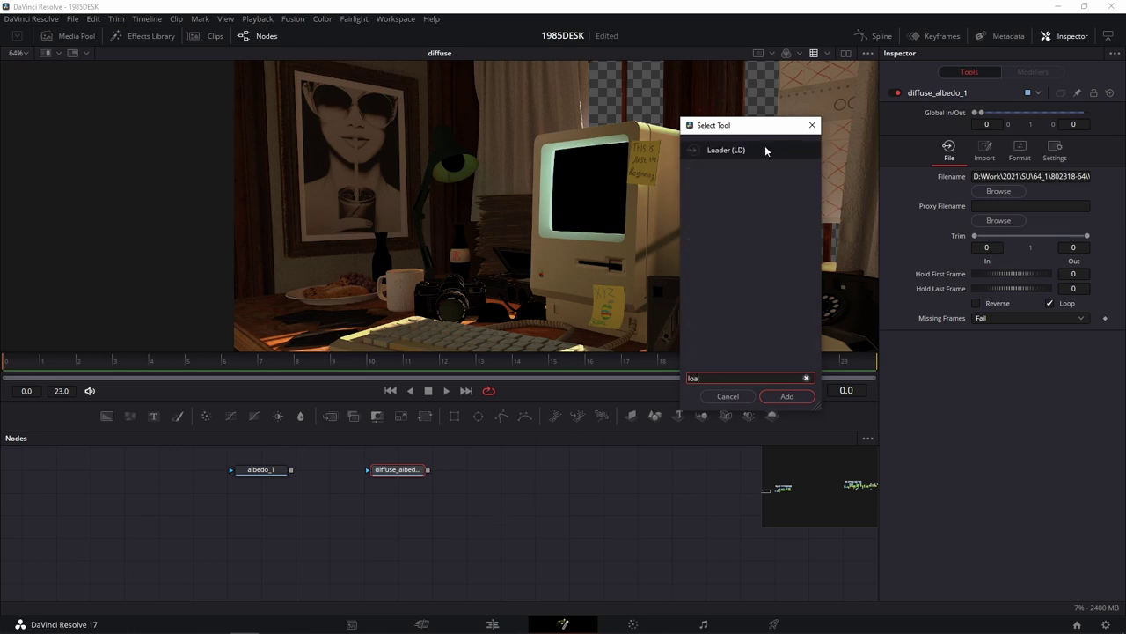
{"action": "left_click", "coordinate": [765, 150]}
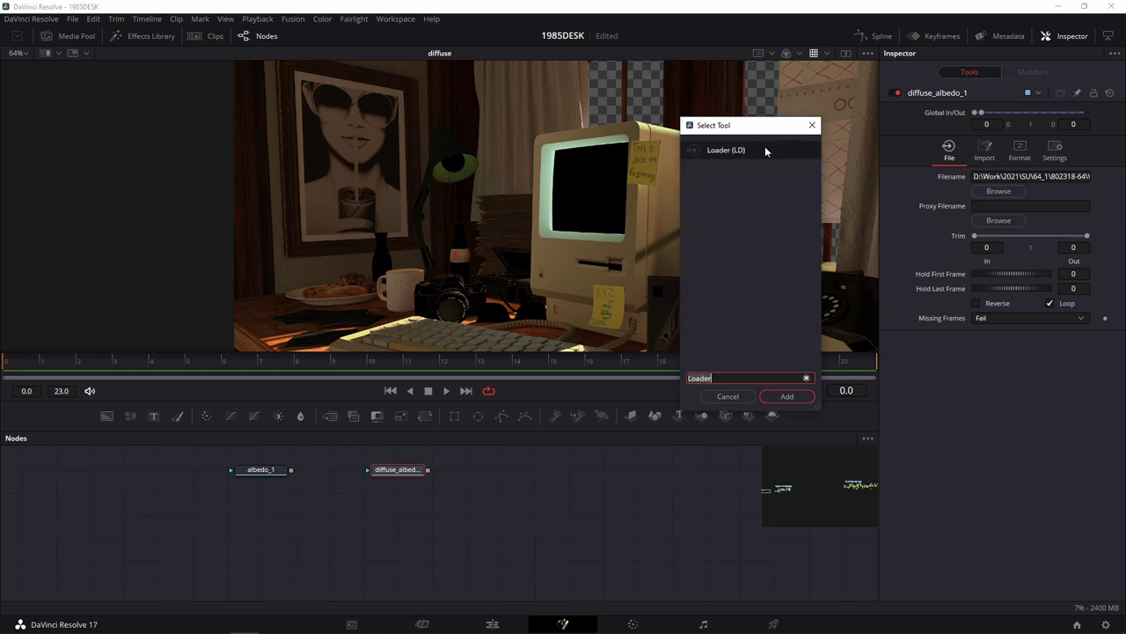
{"action": "left_click", "coordinate": [792, 395]}
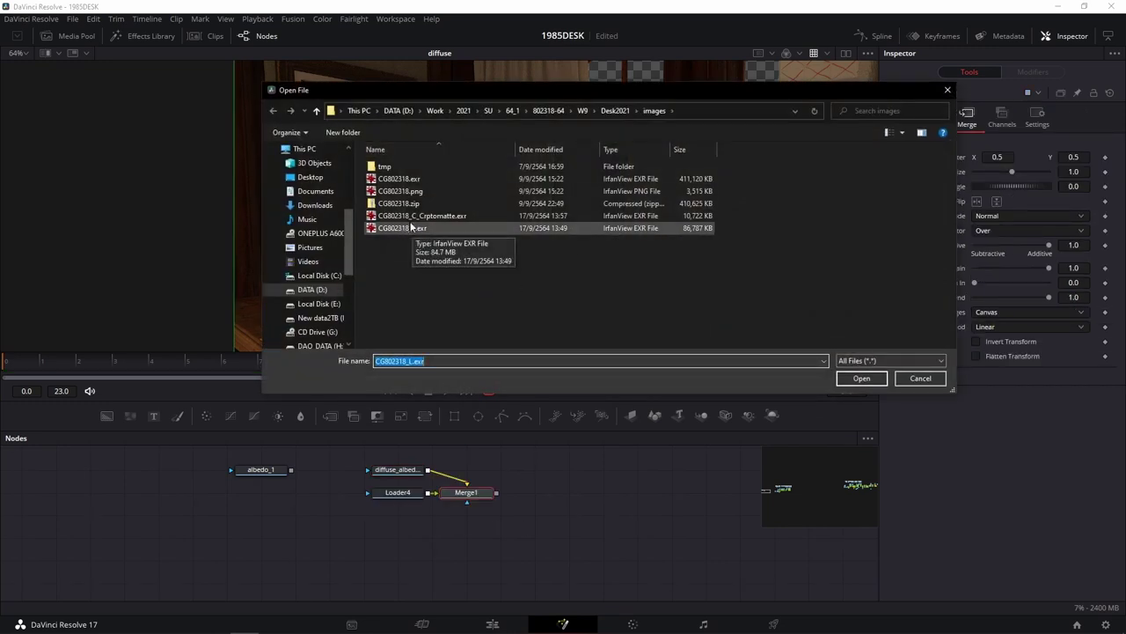
{"action": "left_click", "coordinate": [406, 228]}
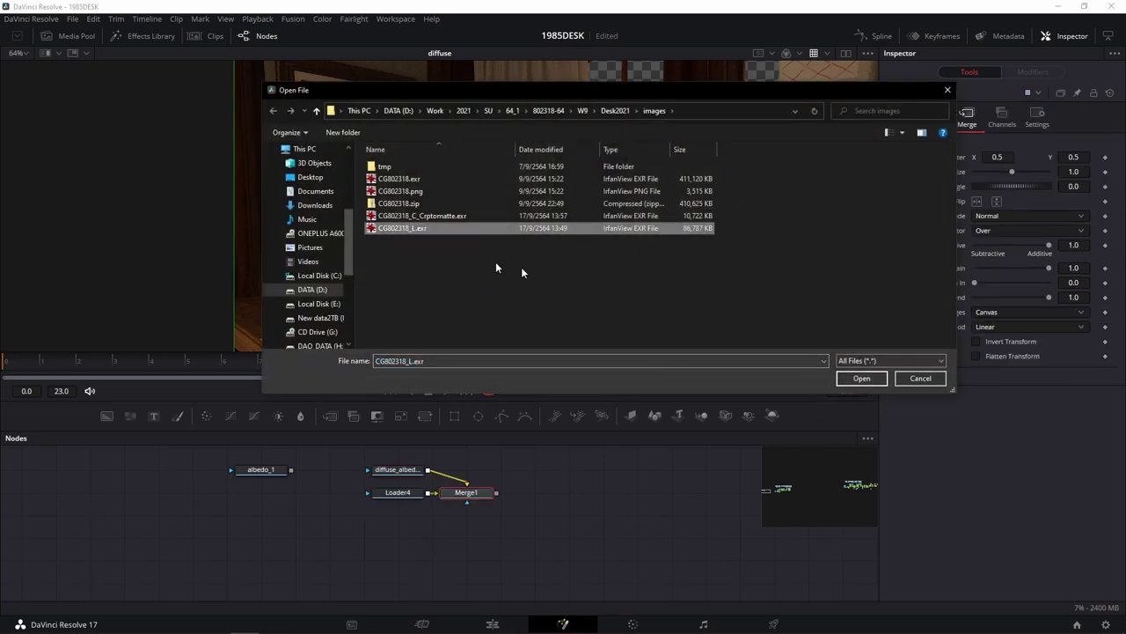
{"action": "left_click", "coordinate": [858, 380]}
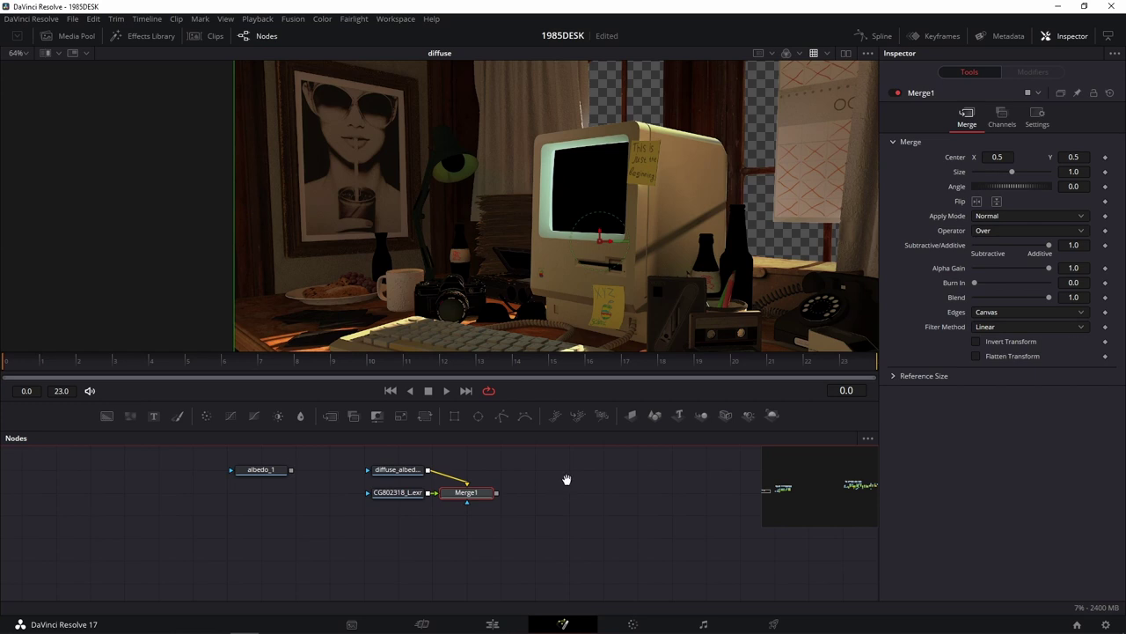
Step: Delete the auto-created Merge1 and view the CG802318_L.exr image
{"action": "scroll", "coordinate": [568, 477], "scroll_direction": "up", "scroll_amount": 1}
{"action": "left_click_drag", "start_coordinate": [472, 508], "coordinate": [574, 509]}
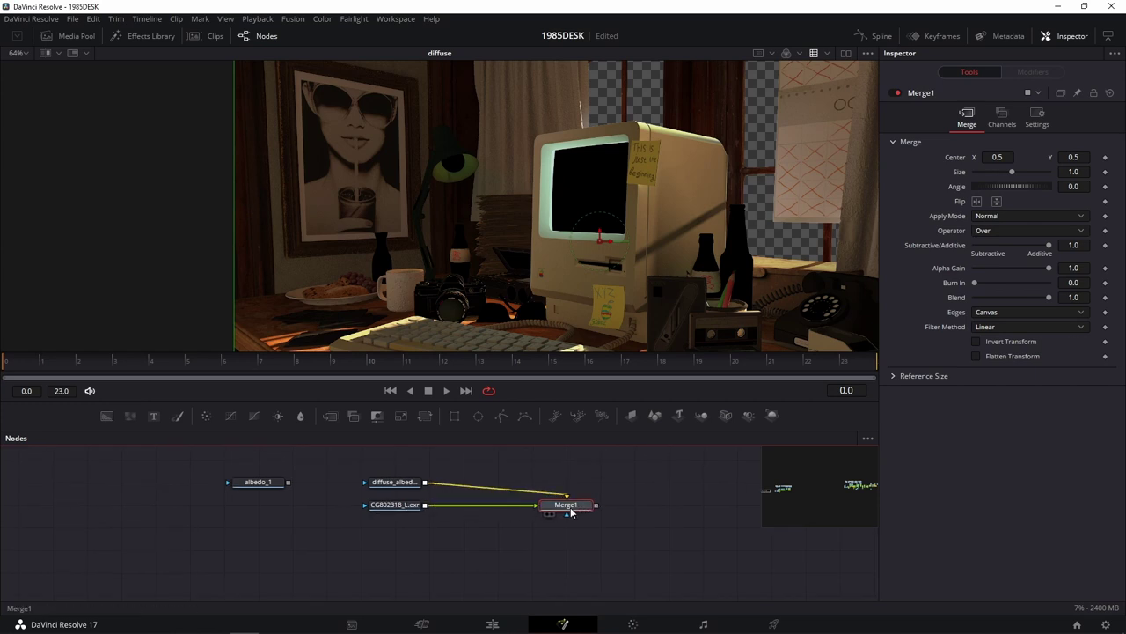
{"action": "key", "text": "Delete"}
{"action": "left_click_drag", "start_coordinate": [401, 510], "coordinate": [596, 263]}
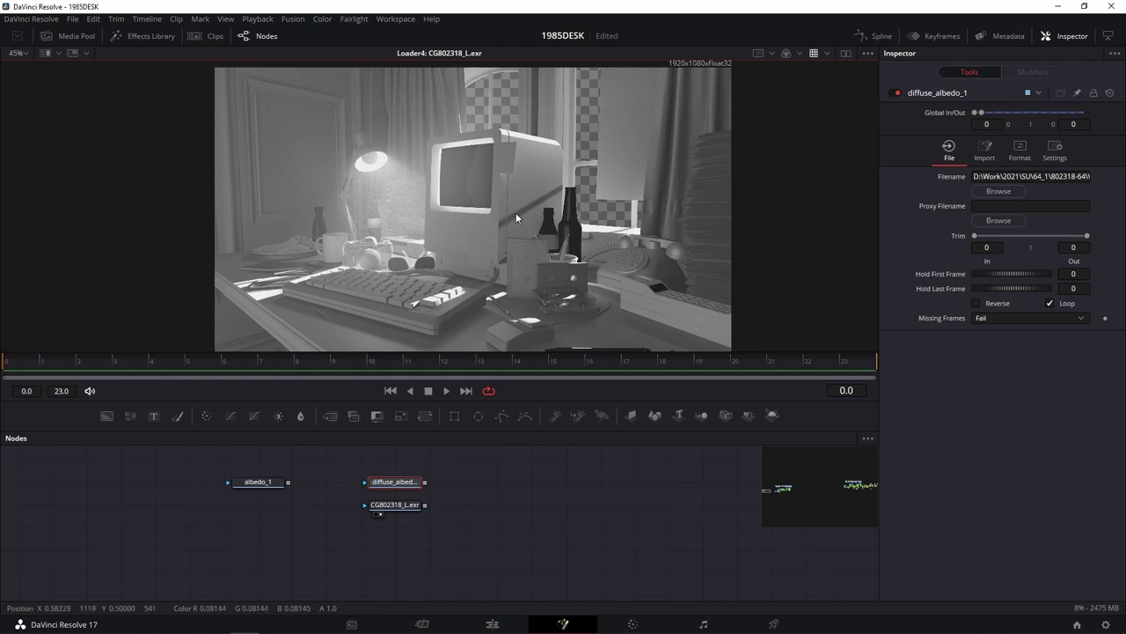
Step: Save the comp and position the CG802318_L.exr loader directly under diffuse_albedo_1
{"action": "key", "text": "ctrl+s"}
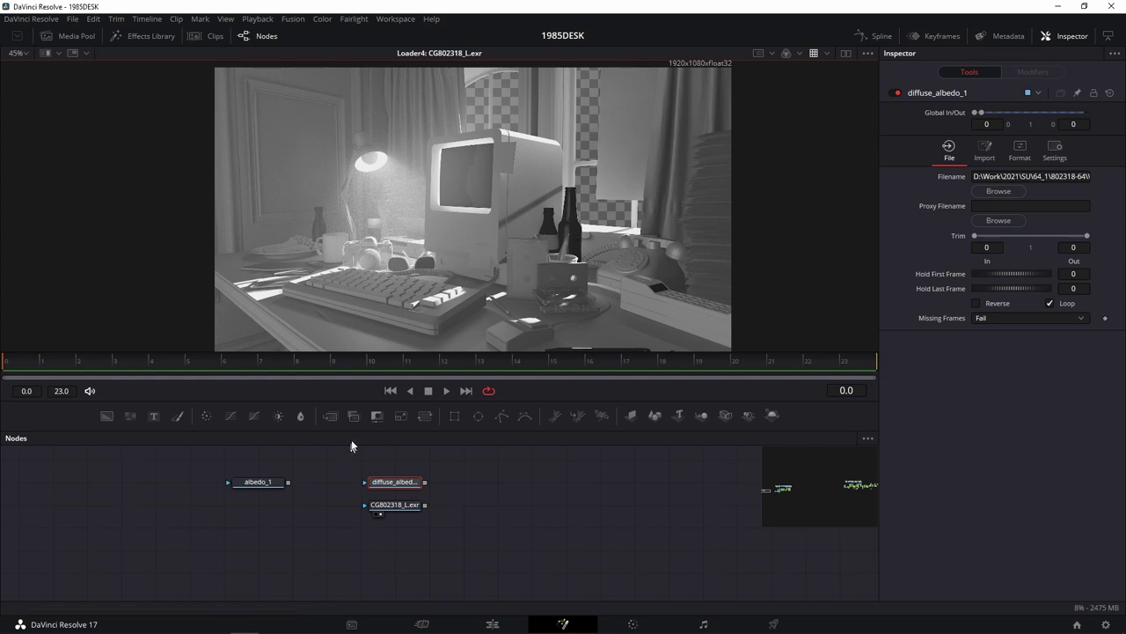
{"action": "mouse_move", "coordinate": [510, 518]}
{"action": "left_mouse_down"}
{"action": "mouse_move", "coordinate": [427, 511]}
{"action": "mouse_move", "coordinate": [352, 525]}
{"action": "left_mouse_up"}
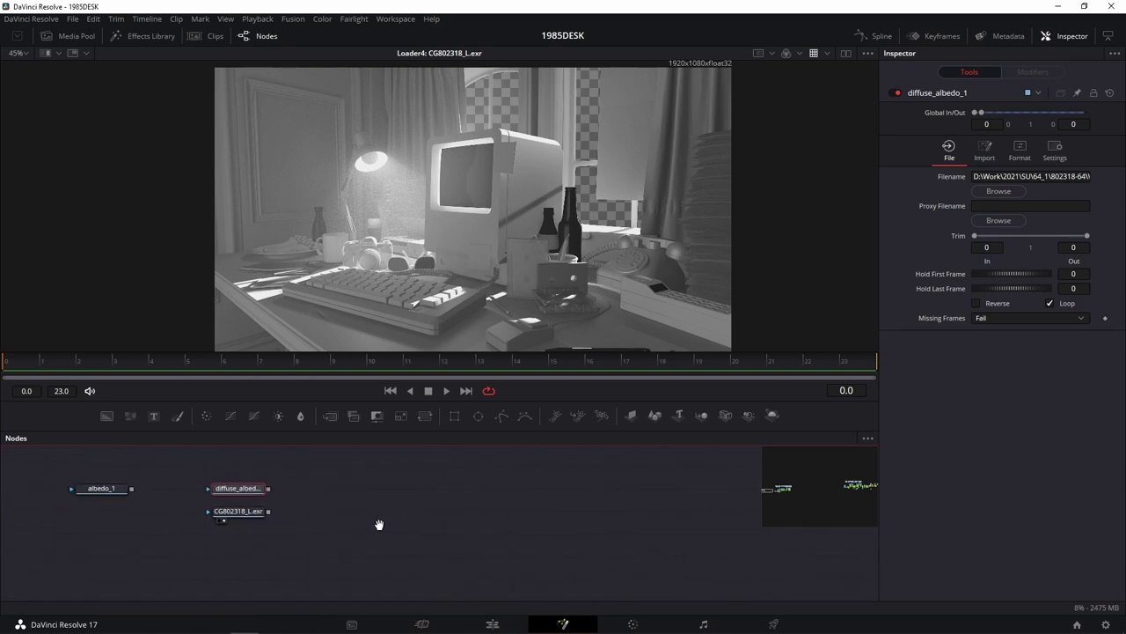
{"action": "left_click_drag", "start_coordinate": [234, 523], "coordinate": [234, 546]}
{"action": "left_click", "coordinate": [246, 491]}
{"action": "left_click_drag", "start_coordinate": [236, 534], "coordinate": [250, 511]}
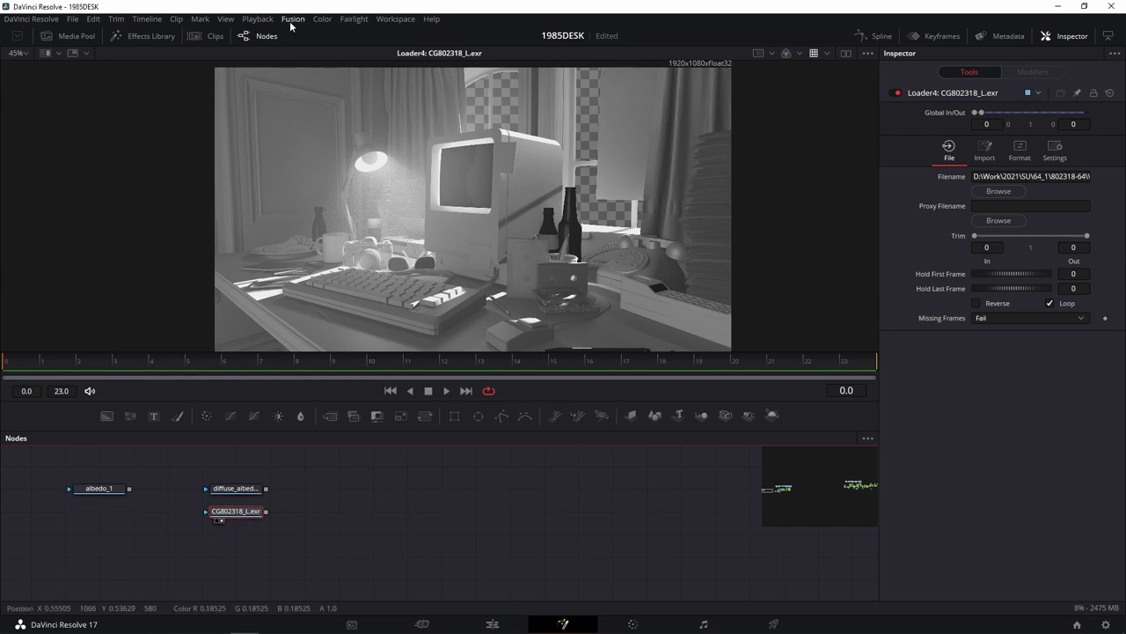
{"action": "left_click", "coordinate": [385, 19]}
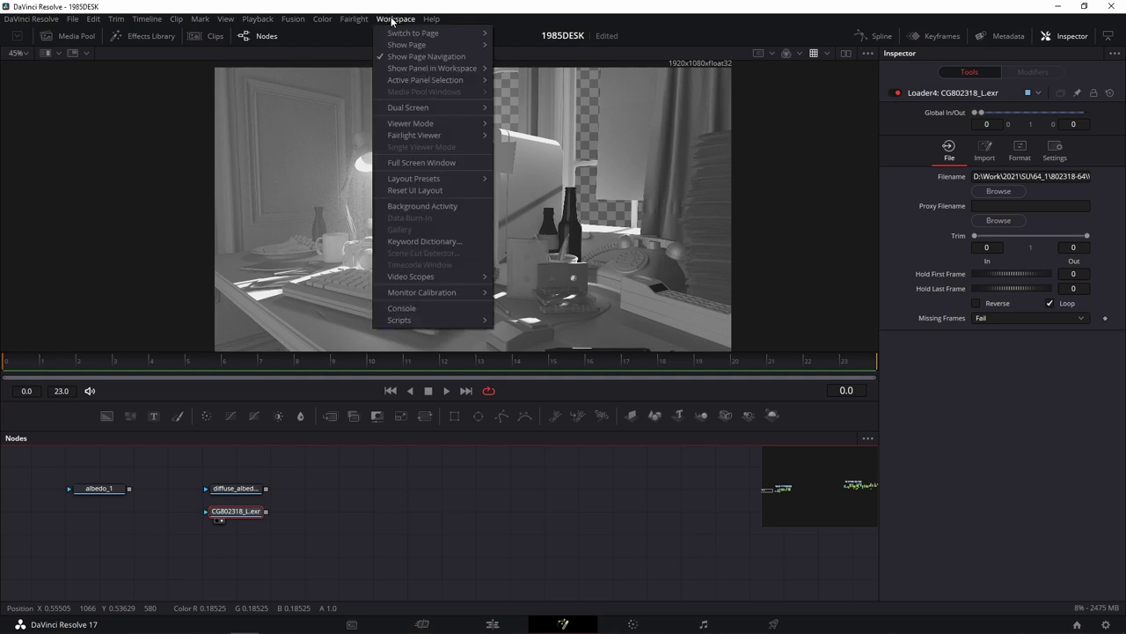
Step: Run hos_SplitEXR_Ultra with Horizontal Layout to split CG802318_L.exr into separate loaders
{"action": "mouse_move", "coordinate": [414, 322]}
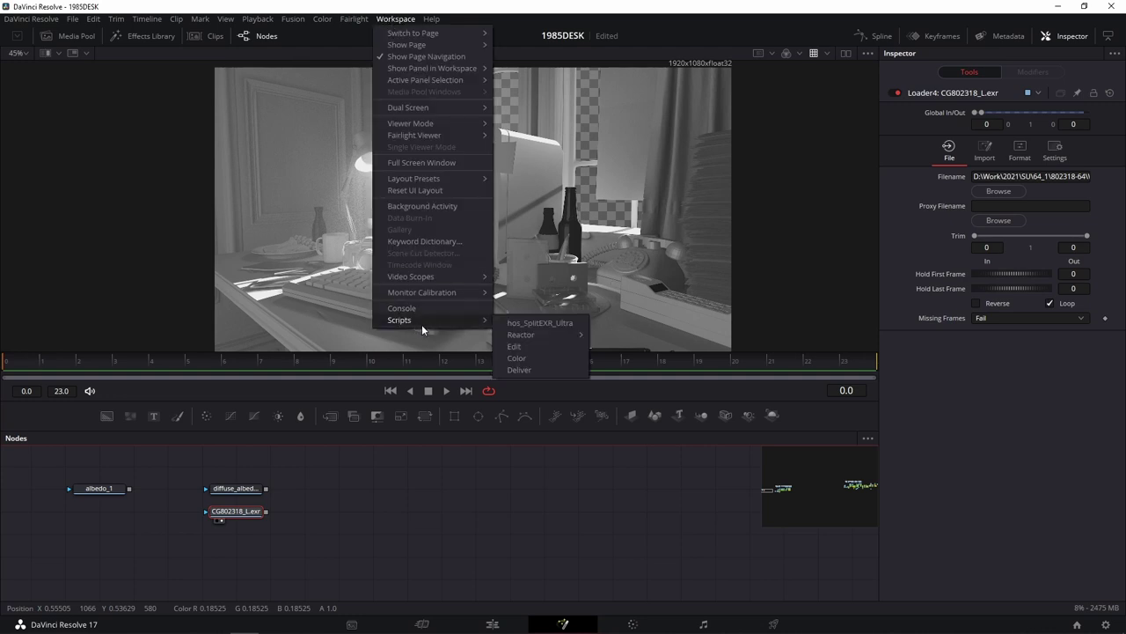
{"action": "left_click", "coordinate": [539, 324]}
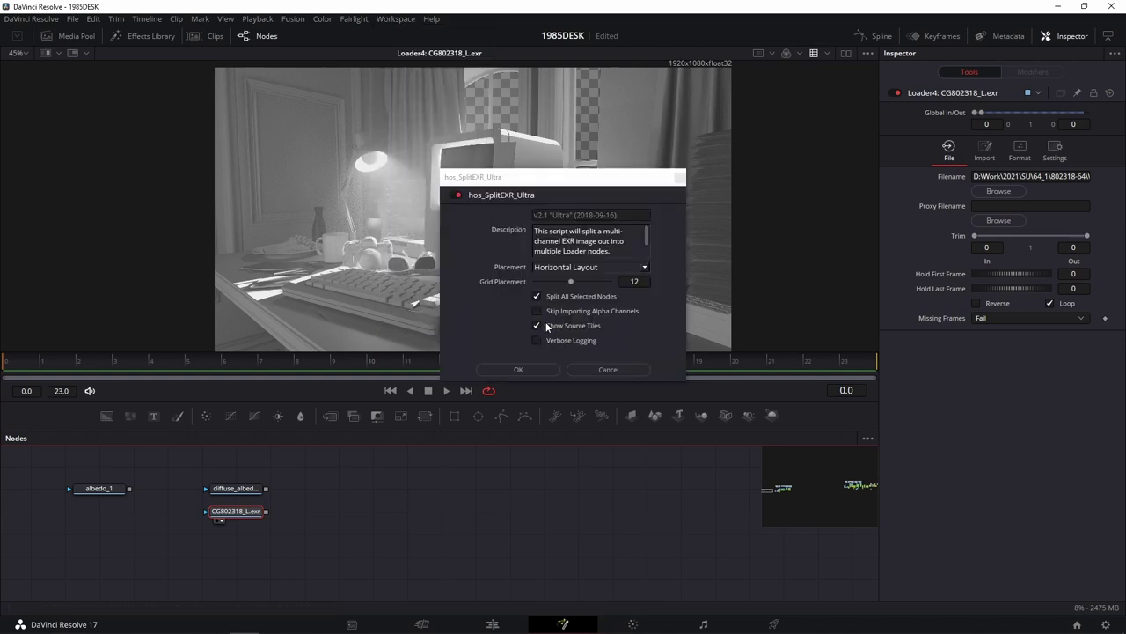
{"action": "left_click", "coordinate": [528, 370]}
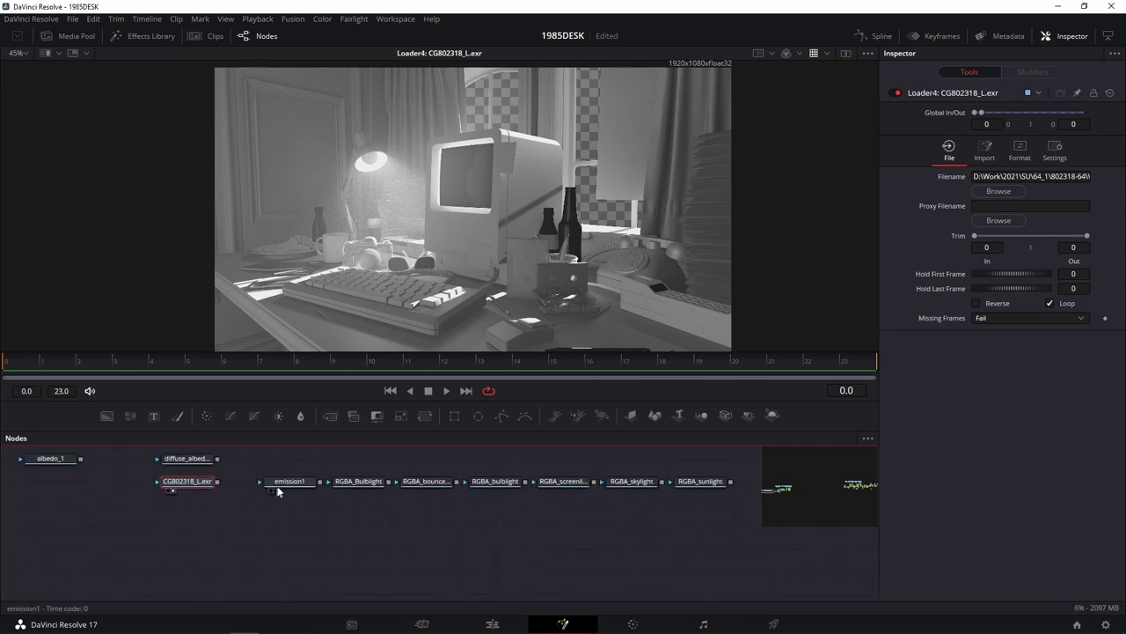
Step: View the emission1, bulblight, bouncelight and screenlight passes one after another
{"action": "left_click", "coordinate": [274, 490]}
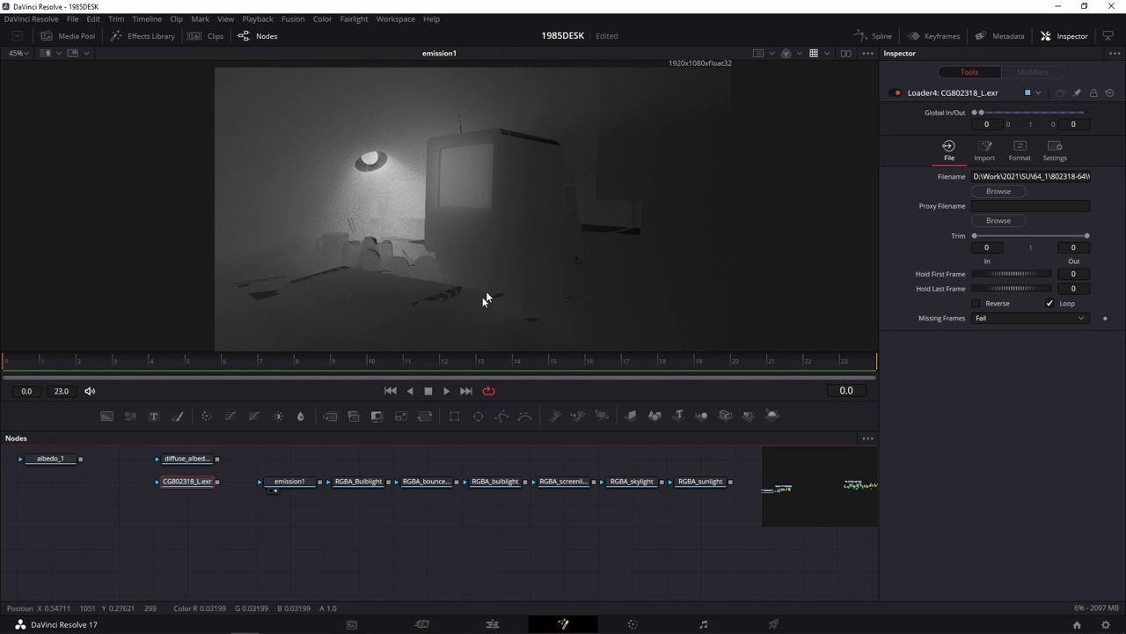
{"action": "left_click", "coordinate": [340, 491]}
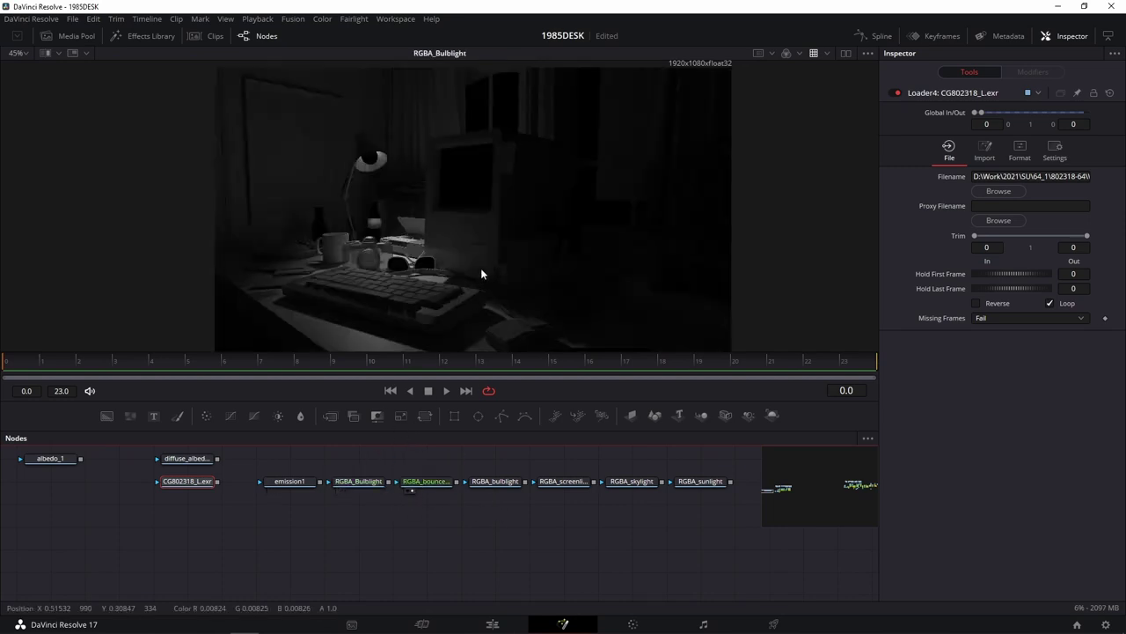
{"action": "left_click", "coordinate": [409, 490]}
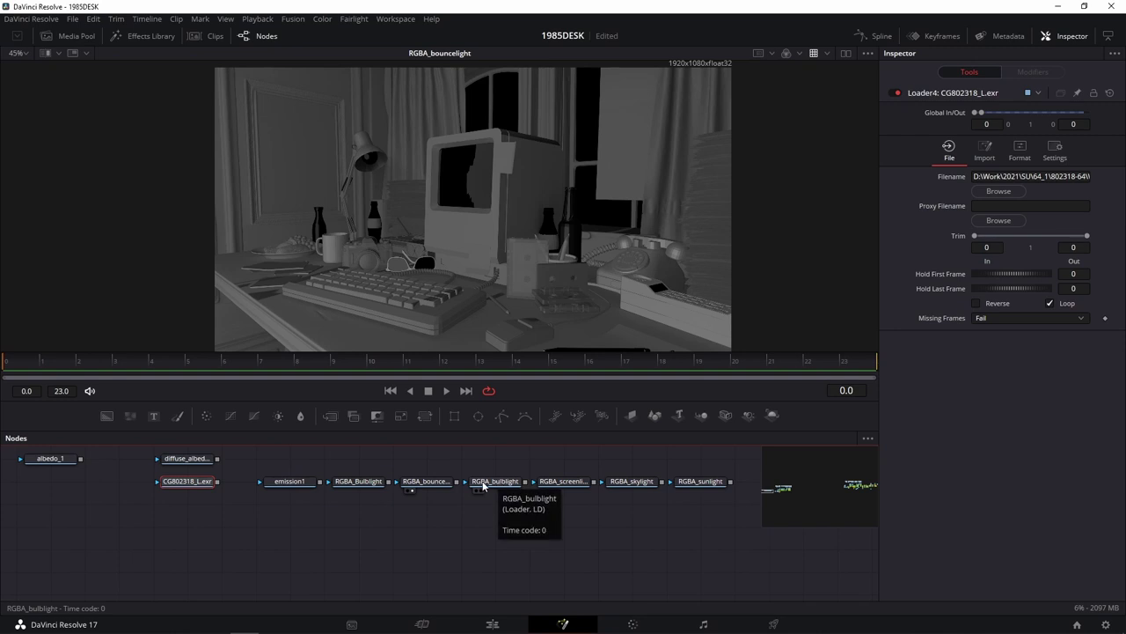
{"action": "left_click", "coordinate": [479, 491]}
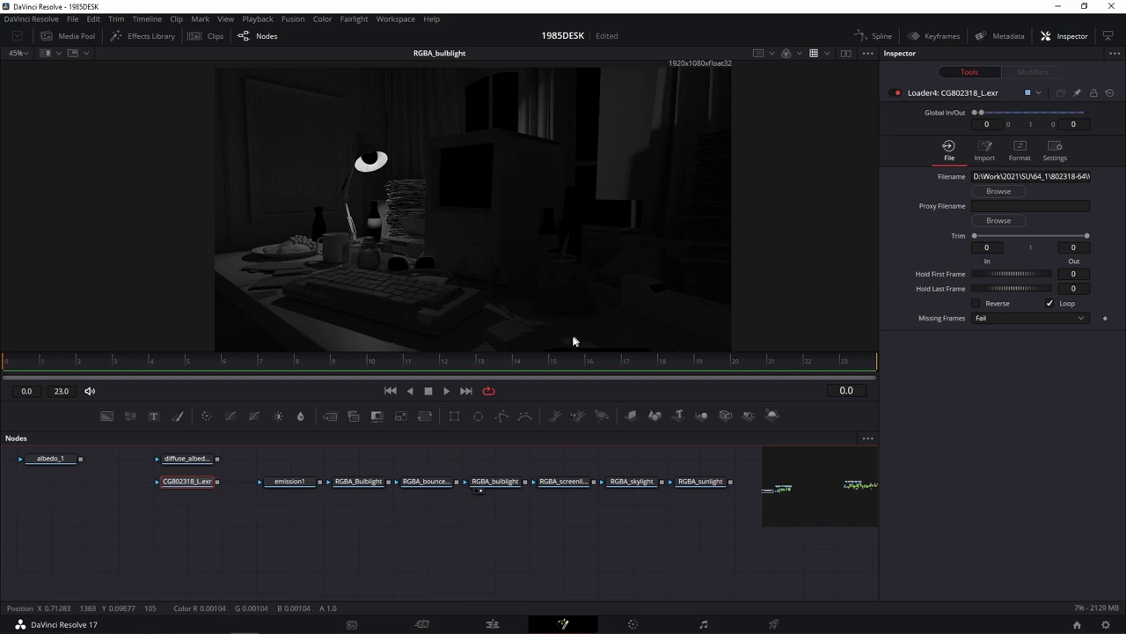
{"action": "left_click", "coordinate": [544, 490]}
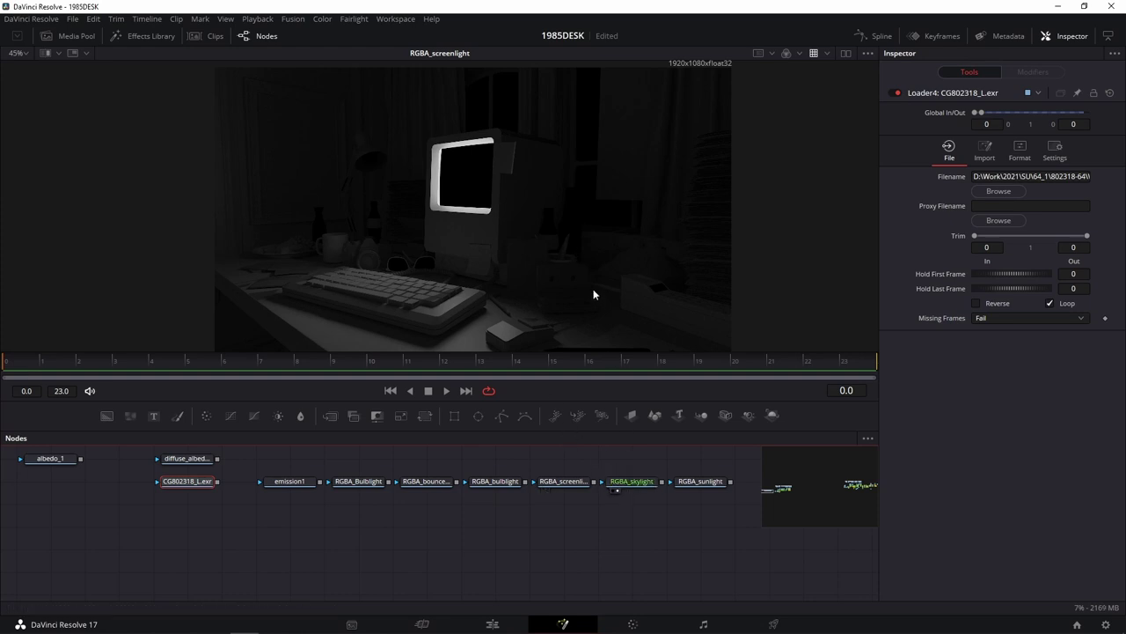
Step: Recheck the skylight and screenlight passes, finishing on the RGBA_bulblight node
{"action": "key", "text": "1"}
{"action": "key", "text": "1"}
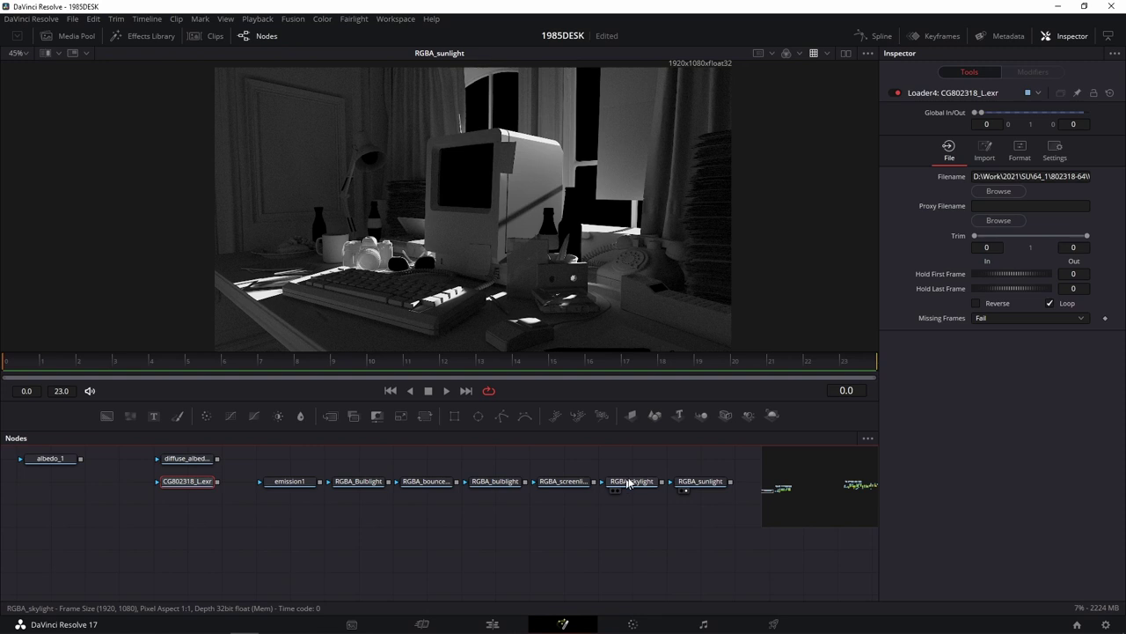
{"action": "key", "text": "1"}
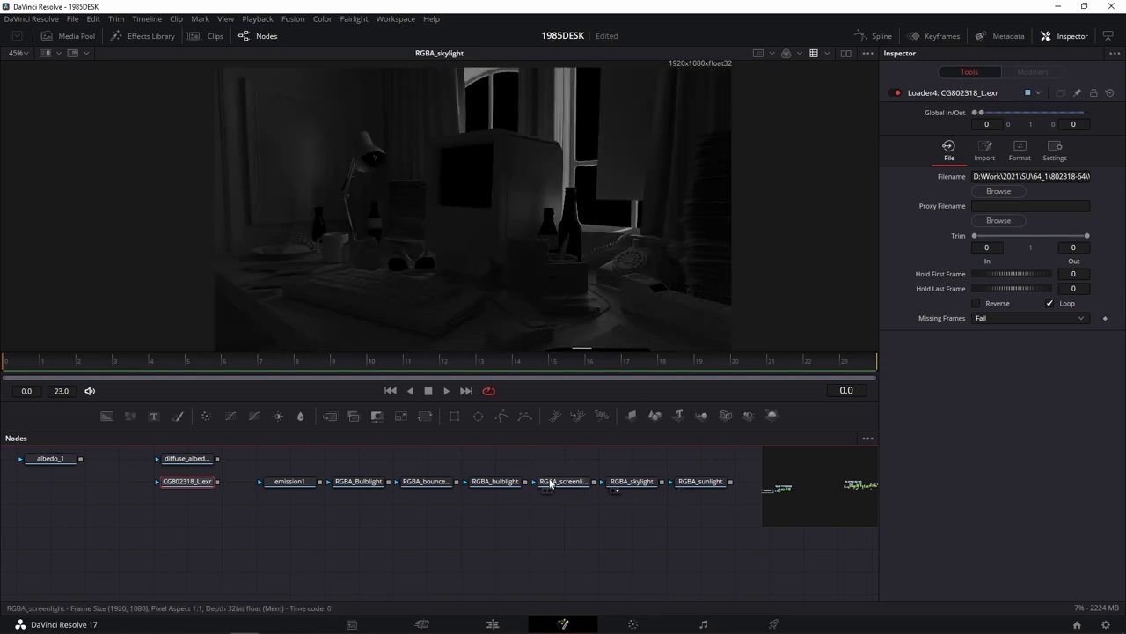
{"action": "key", "text": "1"}
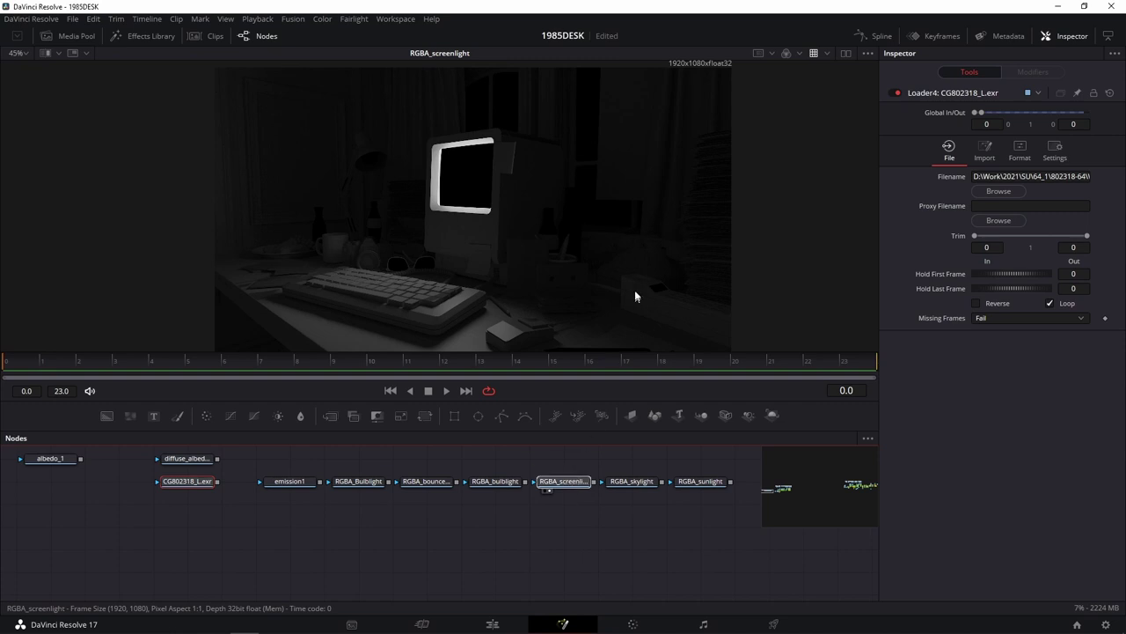
{"action": "left_click_drag", "start_coordinate": [496, 481], "coordinate": [534, 296]}
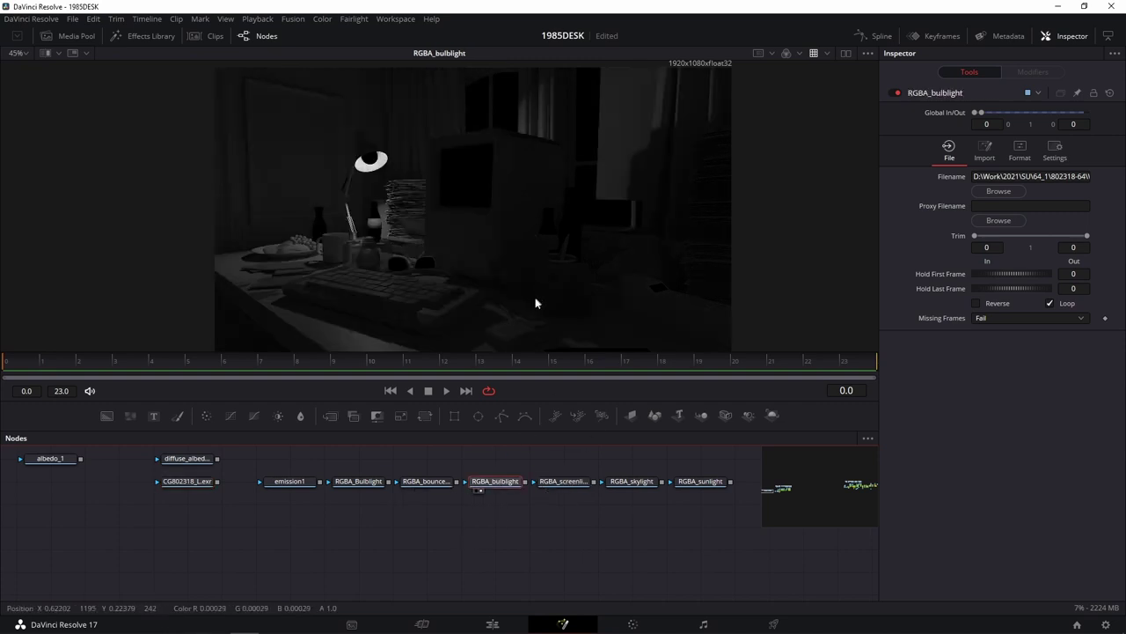
Step: Compare the RGBA_Bulblight and RGBA_bulblight passes in the viewer
{"action": "left_click", "coordinate": [366, 483]}
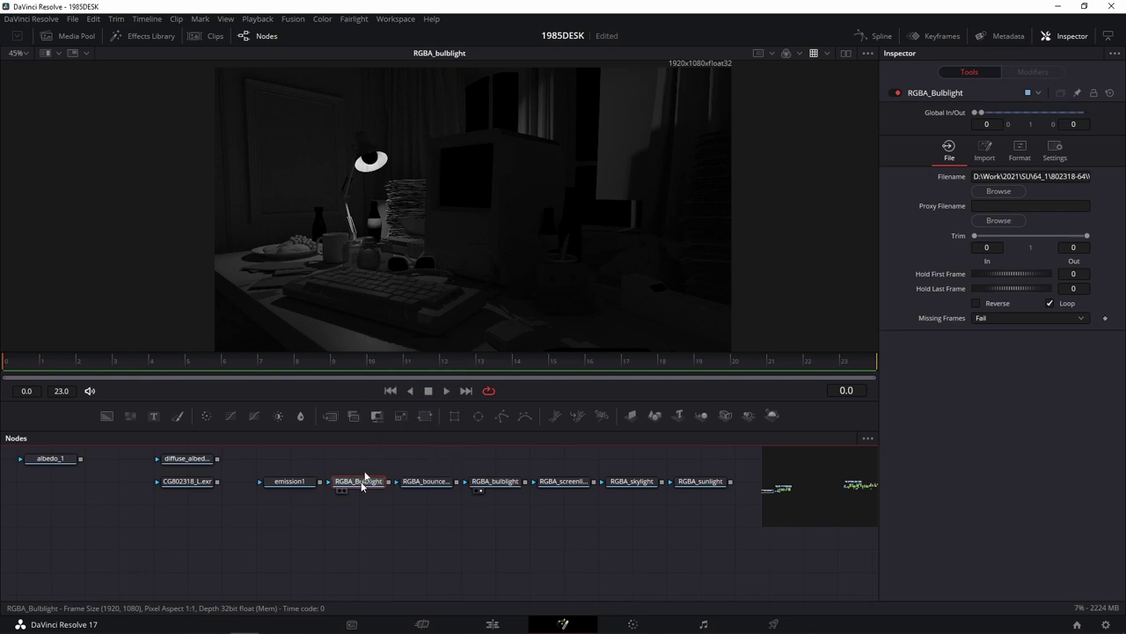
{"action": "left_click_drag", "start_coordinate": [359, 486], "coordinate": [458, 258]}
{"action": "left_click_drag", "start_coordinate": [498, 484], "coordinate": [527, 257]}
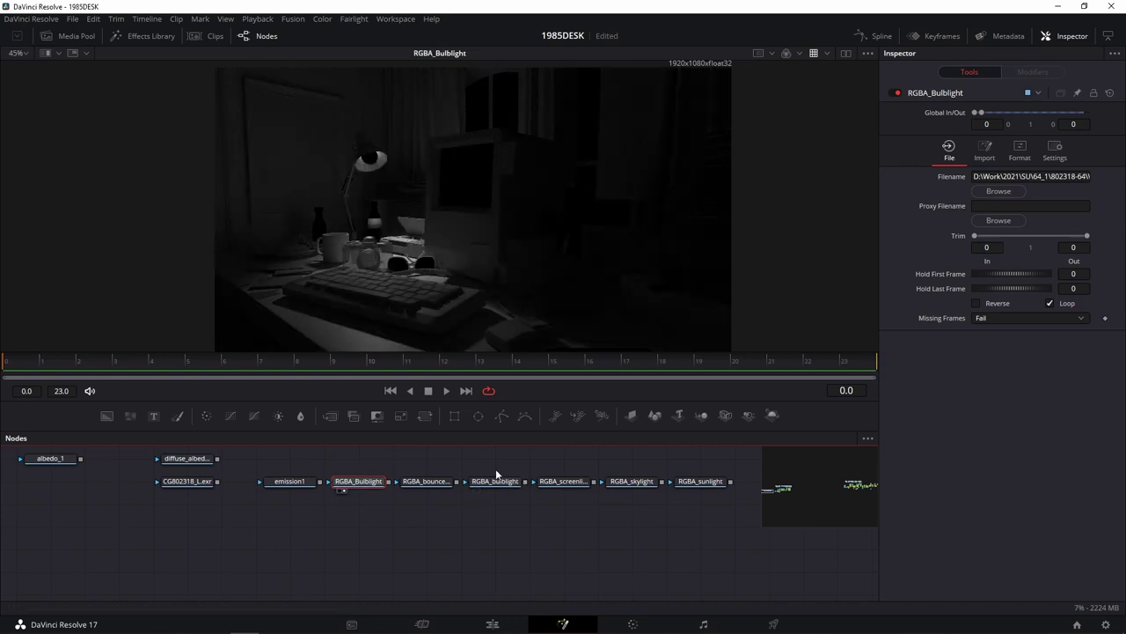
{"action": "left_click_drag", "start_coordinate": [498, 482], "coordinate": [518, 251]}
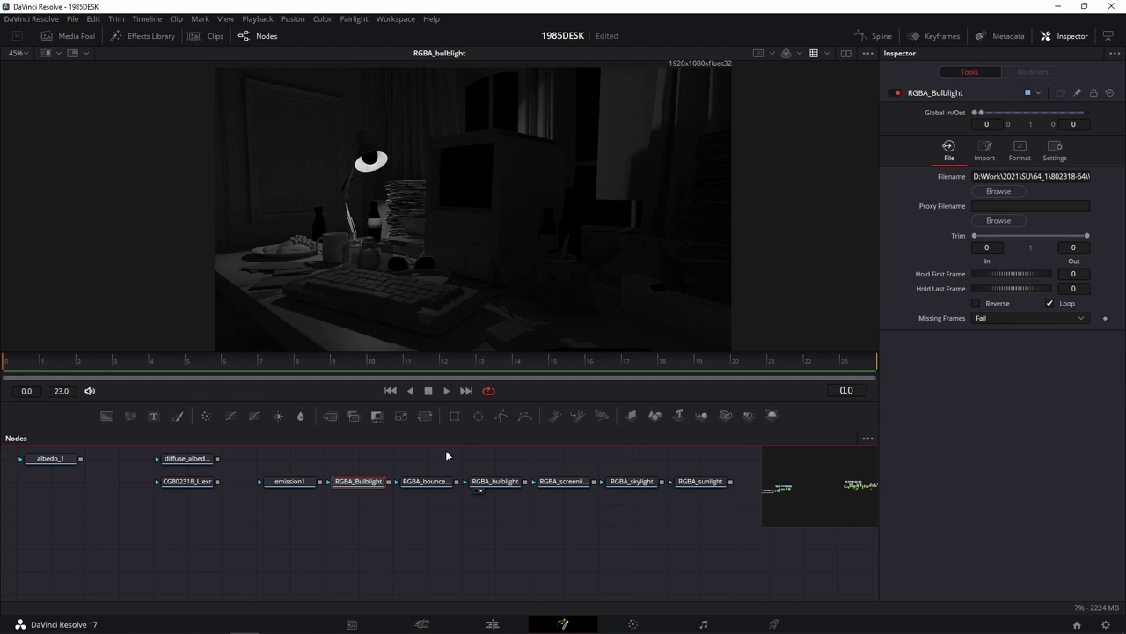
Step: Pan across the node graph toward RGBA_sunlight and save the project
{"action": "left_click_drag", "start_coordinate": [396, 495], "coordinate": [334, 498]}
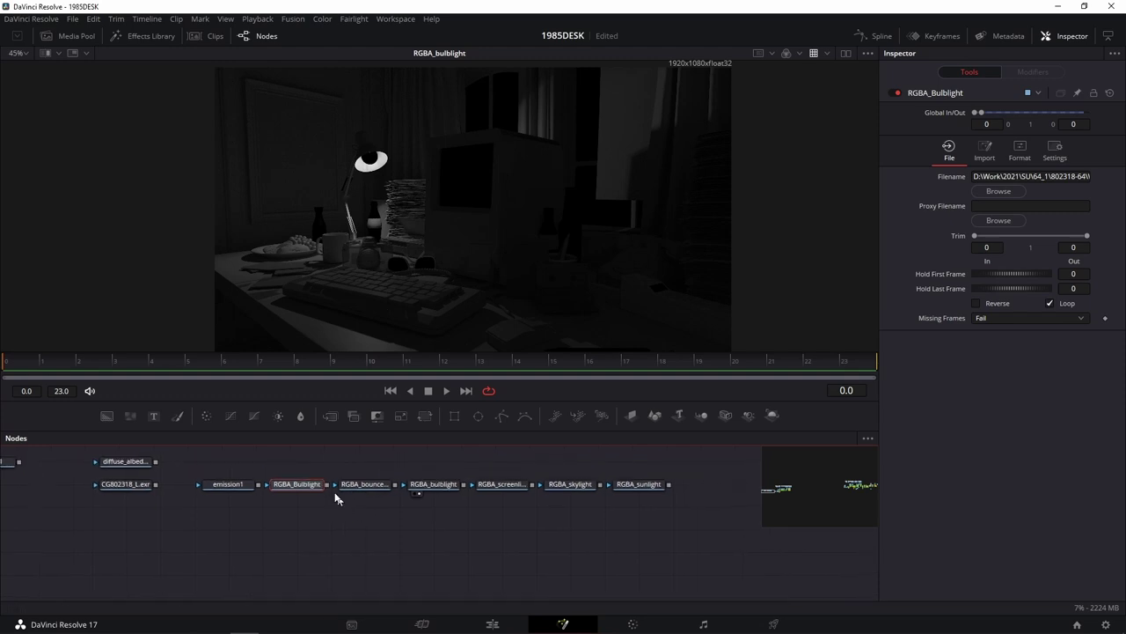
{"action": "mouse_move", "coordinate": [362, 490]}
{"action": "left_click_drag", "start_coordinate": [261, 513], "coordinate": [410, 523]}
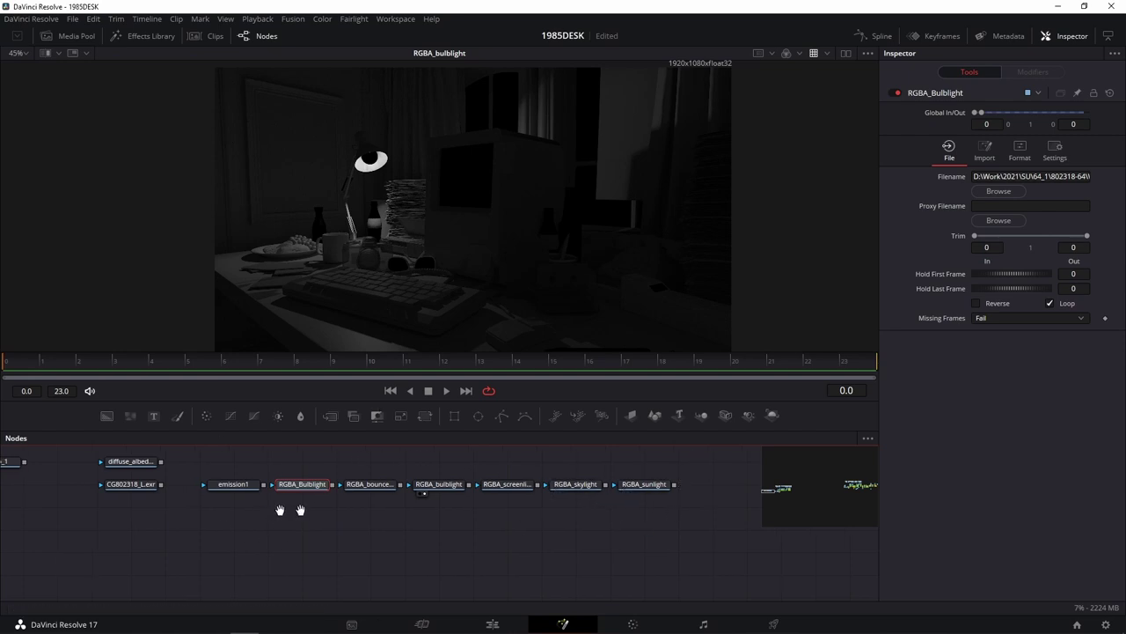
{"action": "left_click_drag", "start_coordinate": [455, 476], "coordinate": [335, 541]}
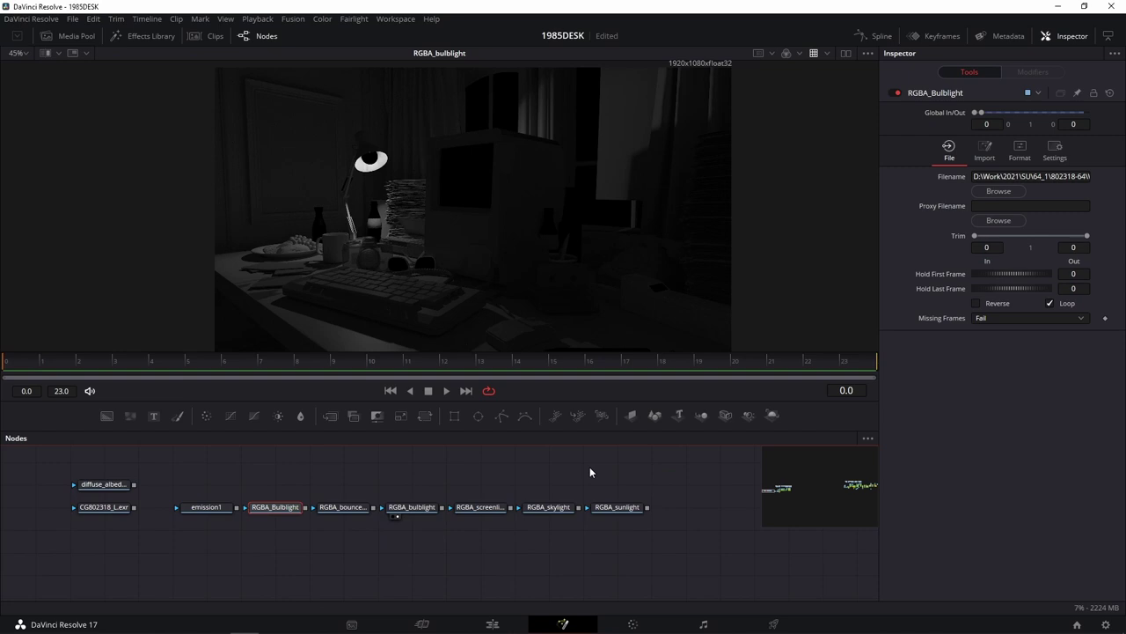
{"action": "key", "text": "ctrl+s"}
Step: Move RGBA_skylight down below the row of light-pass loaders
{"action": "left_click_drag", "start_coordinate": [372, 467], "coordinate": [443, 497]}
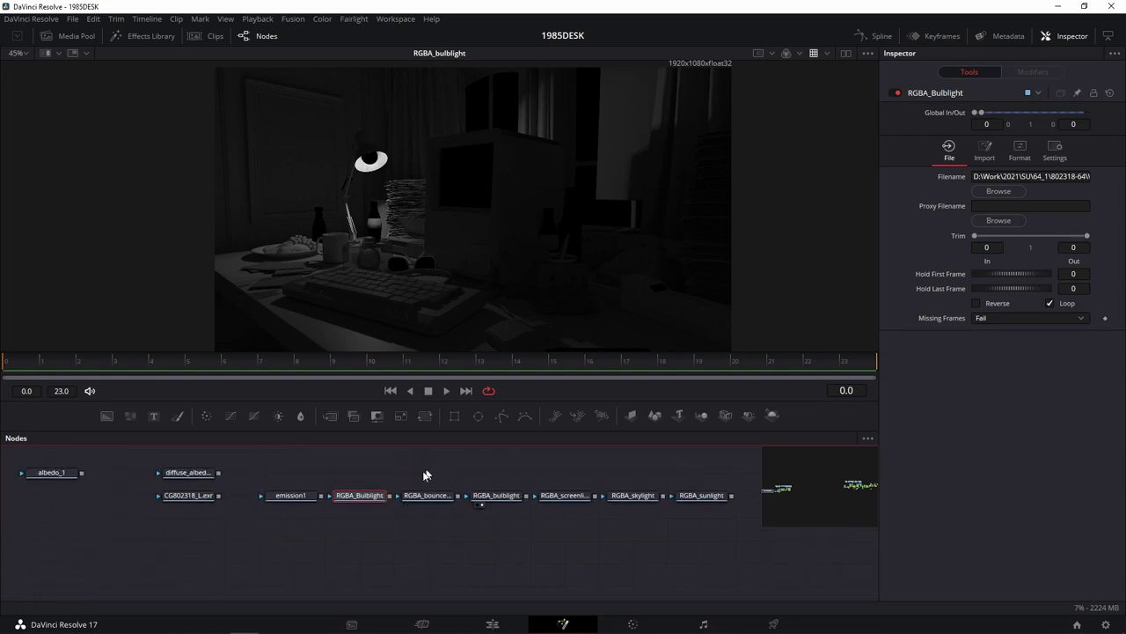
{"action": "mouse_move", "coordinate": [598, 514]}
{"action": "left_mouse_down"}
{"action": "mouse_move", "coordinate": [529, 492]}
{"action": "mouse_move", "coordinate": [579, 511]}
{"action": "mouse_move", "coordinate": [561, 254]}
{"action": "left_mouse_up"}
{"action": "left_click", "coordinate": [513, 494]}
{"action": "mouse_move", "coordinate": [428, 528]}
{"action": "left_mouse_down"}
{"action": "mouse_move", "coordinate": [441, 514]}
{"action": "mouse_move", "coordinate": [623, 512]}
{"action": "left_mouse_up"}
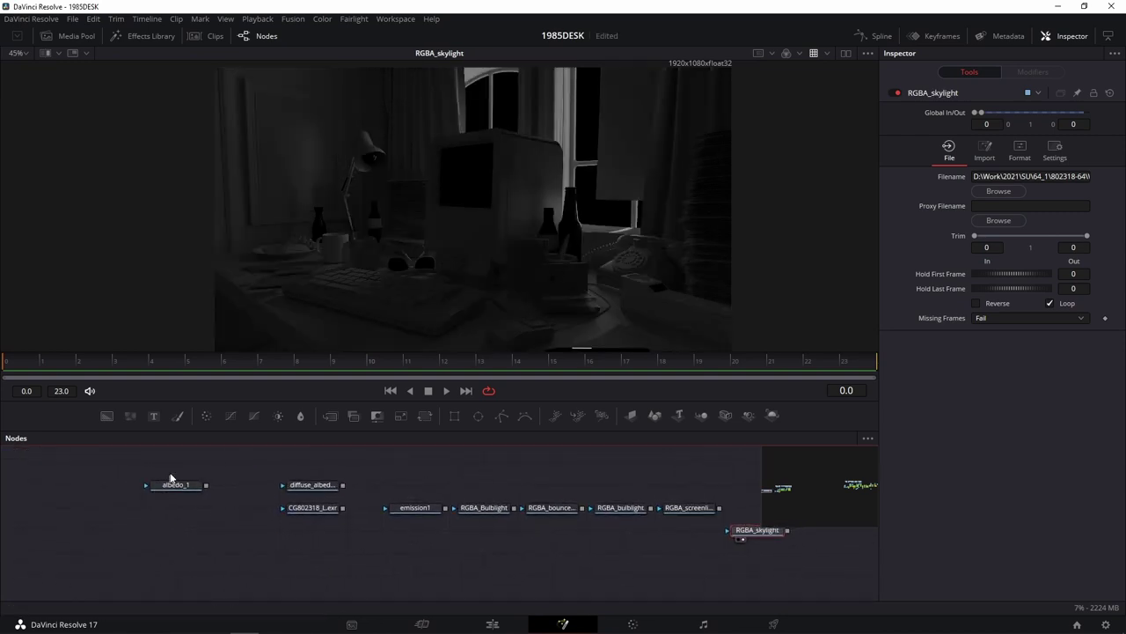
Step: View albedo_1 and move it down near RGBA_skylight
{"action": "left_click", "coordinate": [156, 494]}
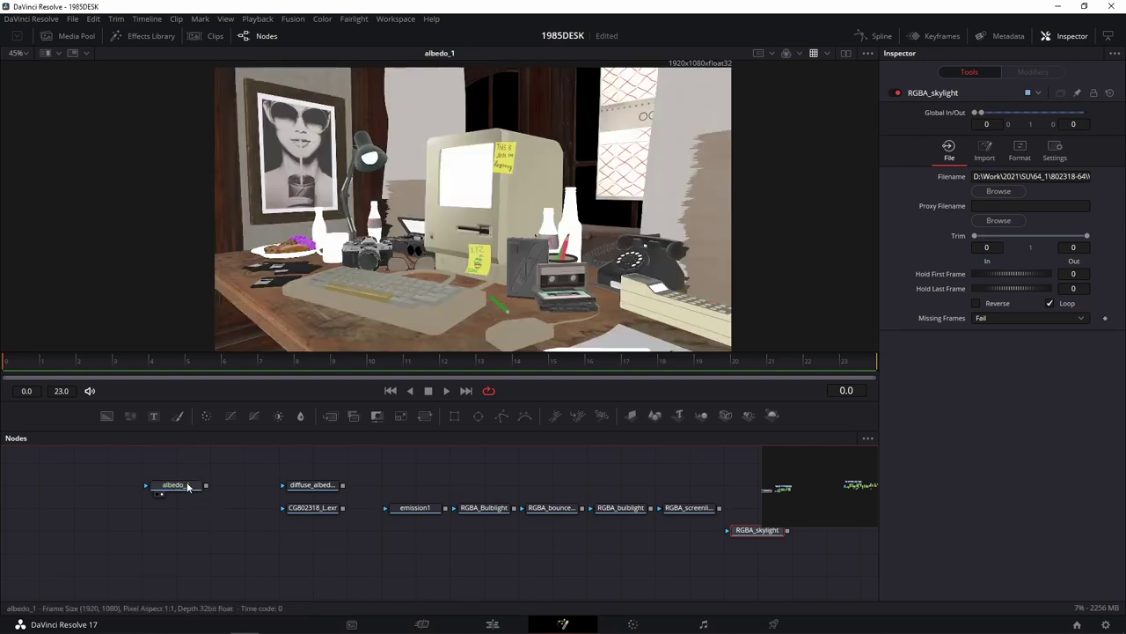
{"action": "mouse_move", "coordinate": [193, 490]}
{"action": "left_mouse_down"}
{"action": "mouse_move", "coordinate": [672, 559]}
{"action": "mouse_move", "coordinate": [369, 542]}
{"action": "left_mouse_up"}
{"action": "left_click", "coordinate": [472, 546]}
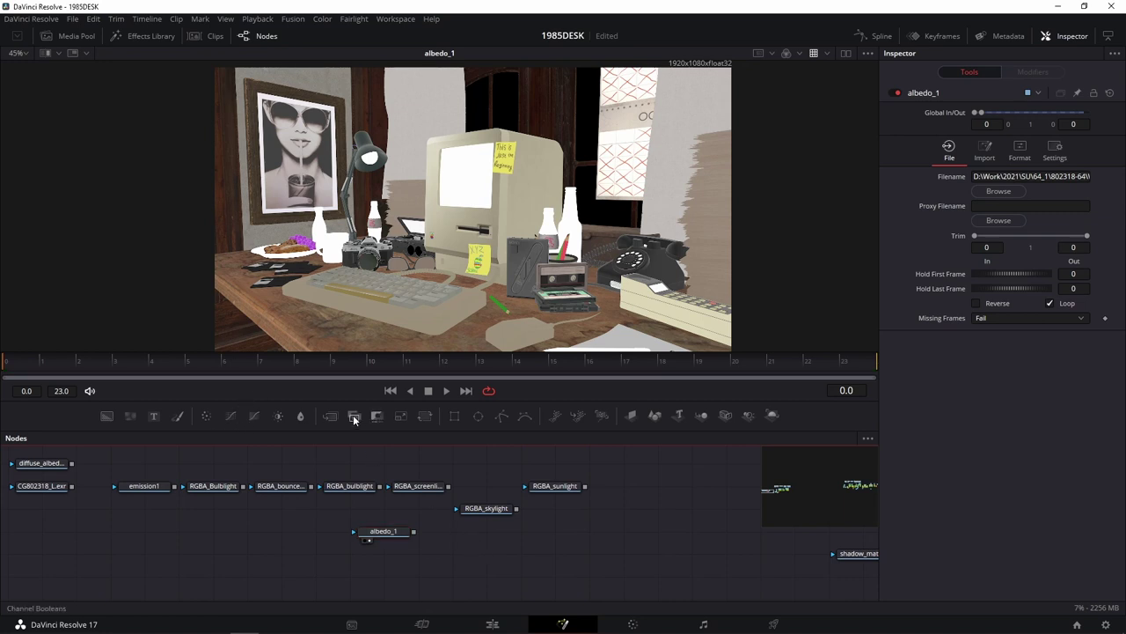
Step: Add a ChannelBooleans14 node below RGBA_skylight and connect albedo_1 into it
{"action": "left_click_drag", "start_coordinate": [353, 414], "coordinate": [495, 535]}
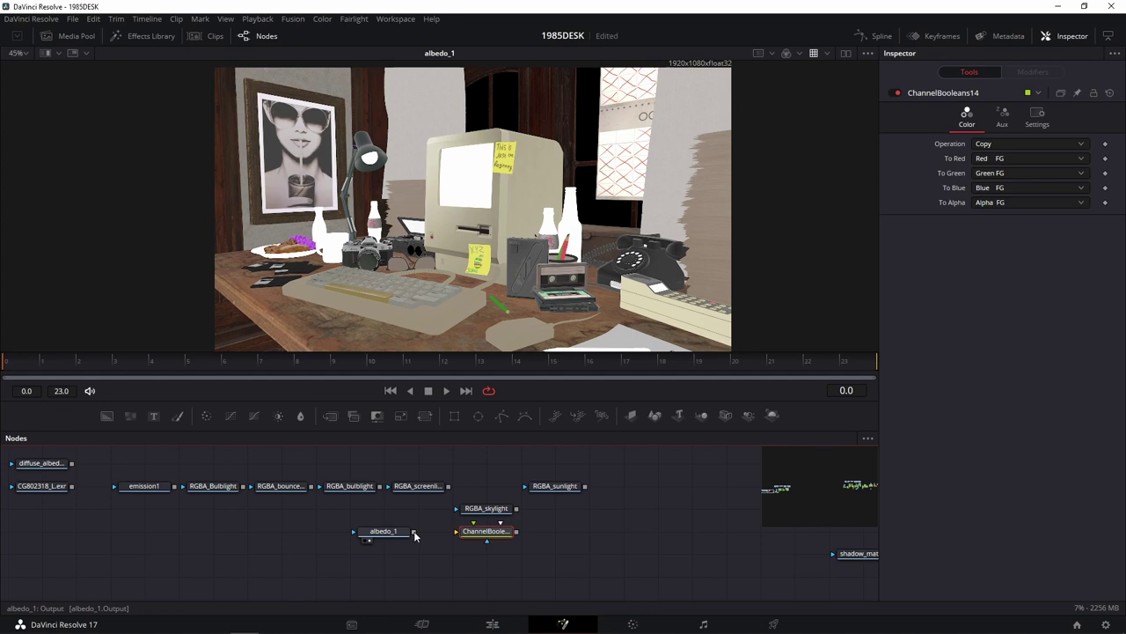
{"action": "scroll", "coordinate": [455, 554], "scroll_direction": "up", "scroll_amount": 4}
{"action": "left_click_drag", "start_coordinate": [427, 533], "coordinate": [415, 557]}
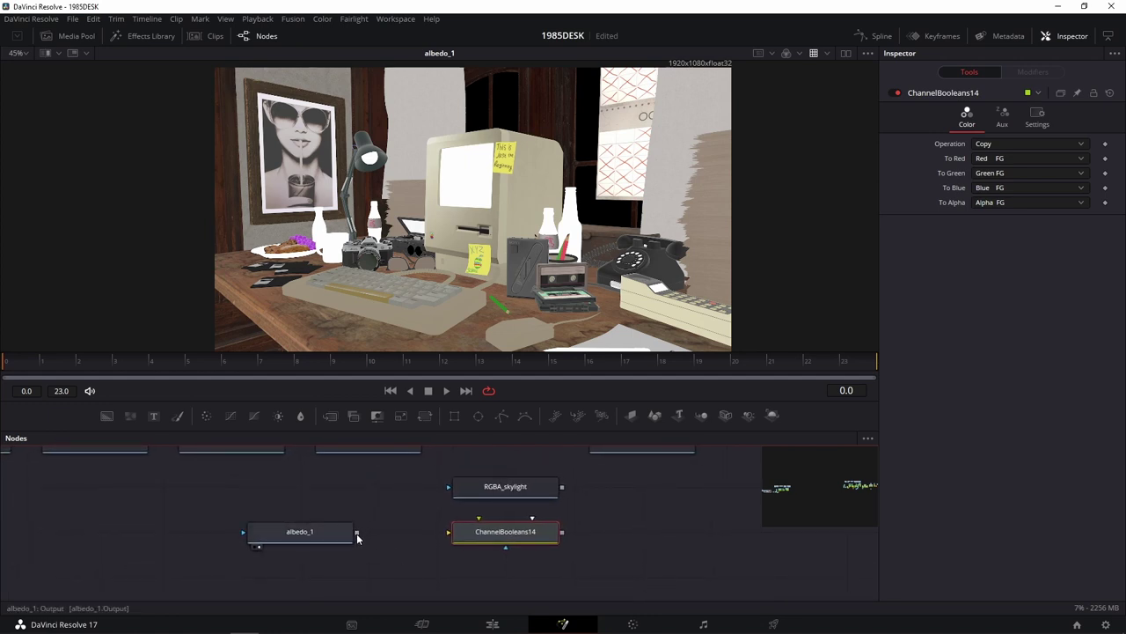
{"action": "left_click_drag", "start_coordinate": [356, 537], "coordinate": [528, 535]}
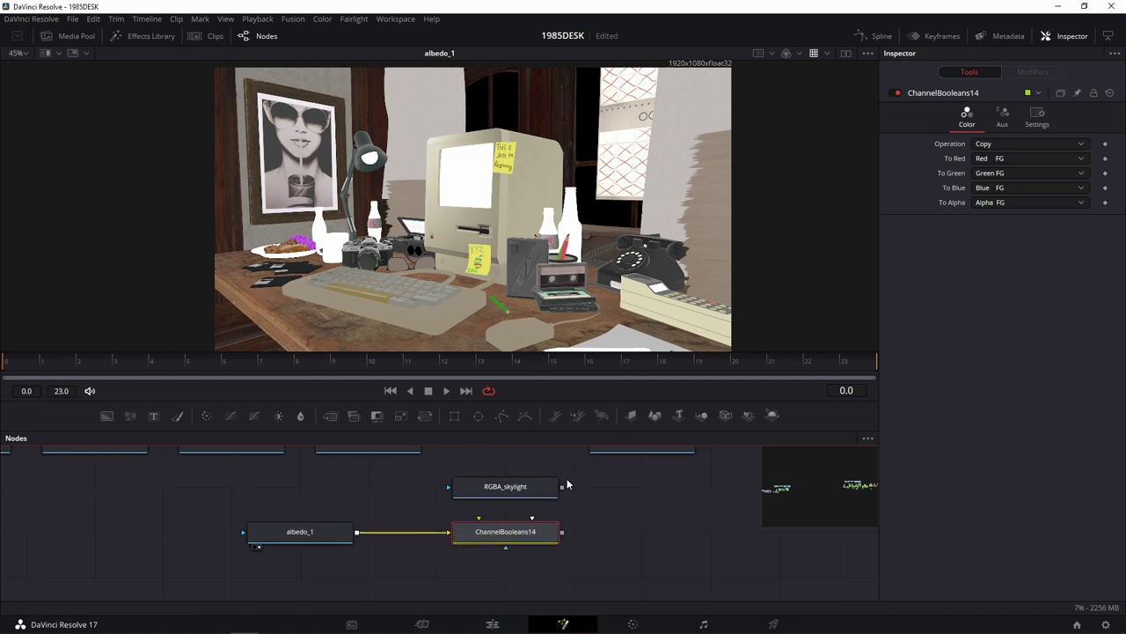
{"action": "mouse_move", "coordinate": [633, 494]}
{"action": "left_mouse_down"}
{"action": "mouse_move", "coordinate": [614, 563]}
{"action": "mouse_move", "coordinate": [637, 526]}
{"action": "mouse_move", "coordinate": [505, 580]}
{"action": "left_mouse_up"}
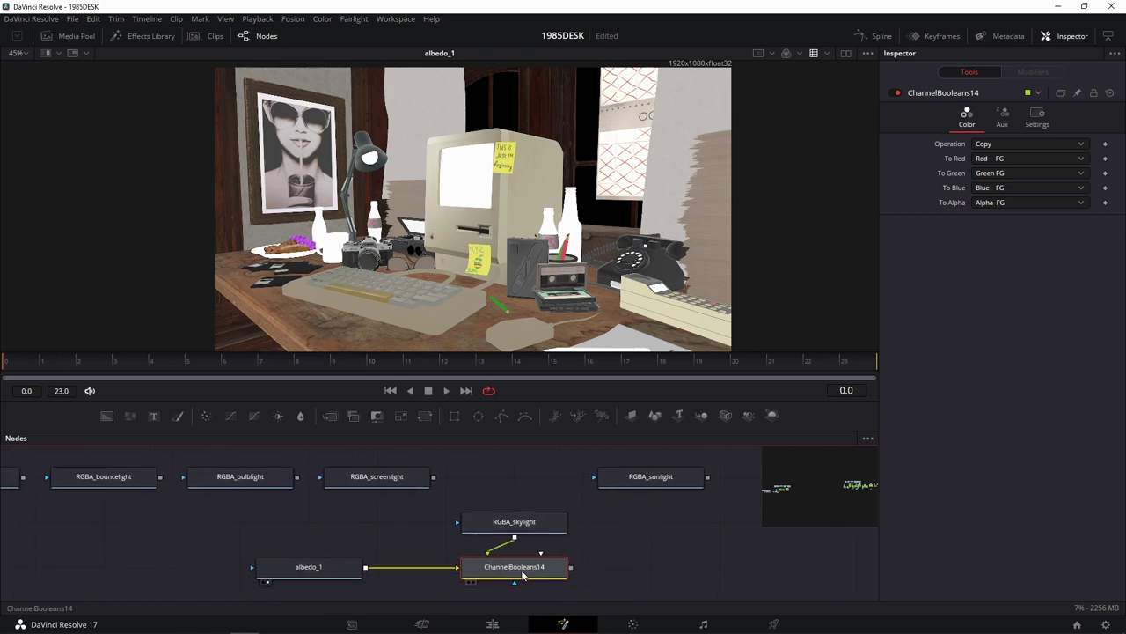
Step: Set ChannelBooleans14's operation to Multiply, leaving the alpha channel untouched
{"action": "key", "text": "1"}
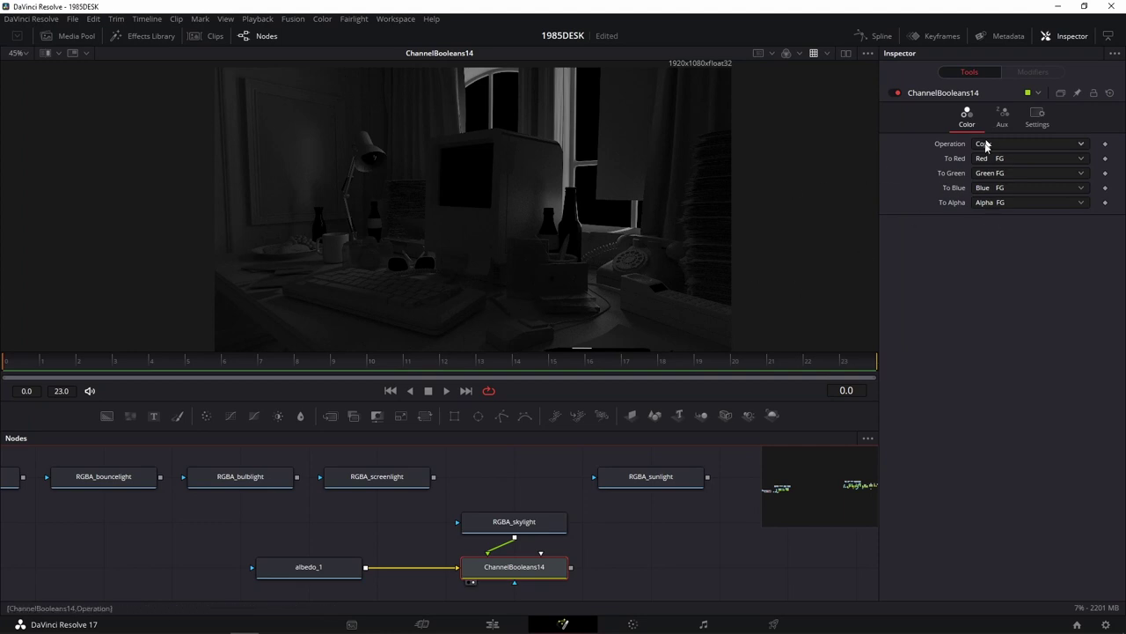
{"action": "left_click", "coordinate": [995, 202]}
{"action": "left_click", "coordinate": [1012, 268]}
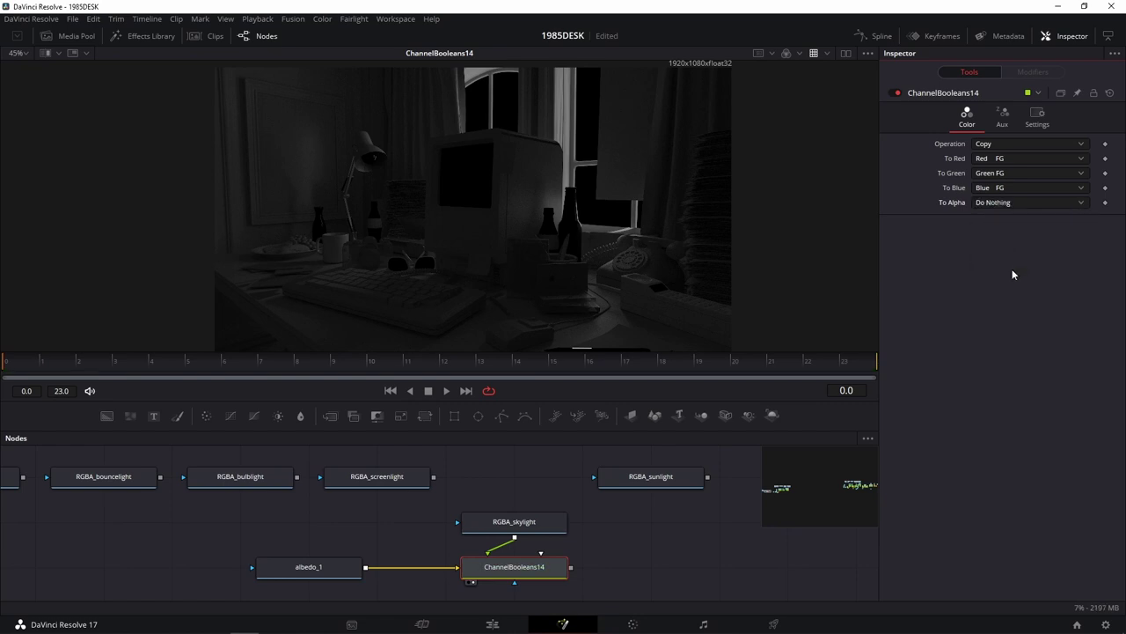
{"action": "left_click", "coordinate": [1010, 146]}
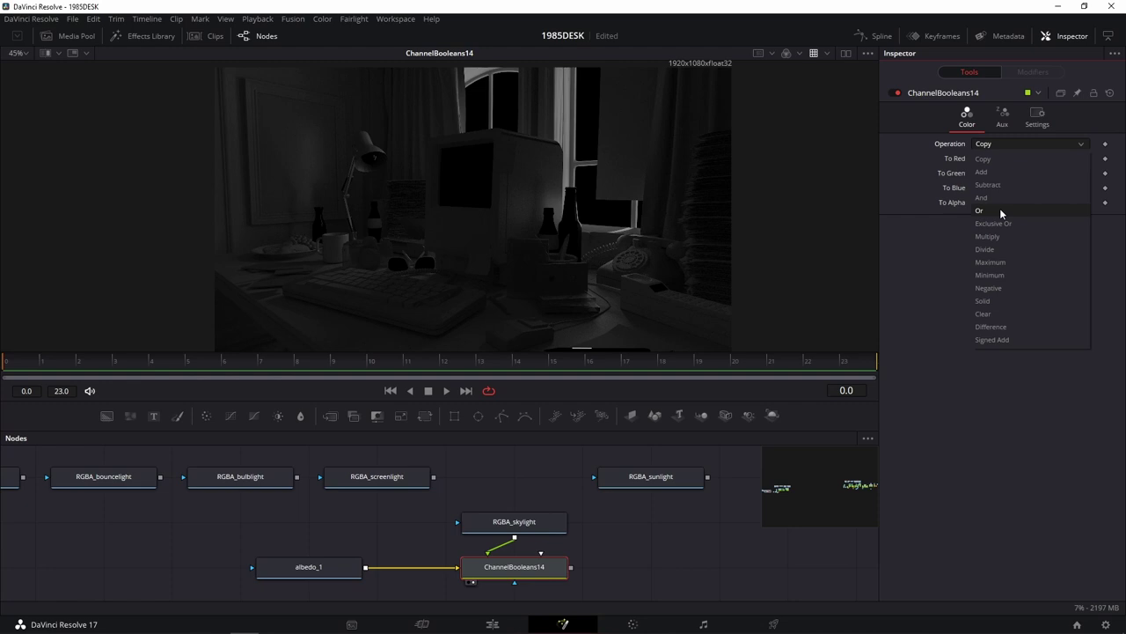
{"action": "left_click", "coordinate": [999, 237]}
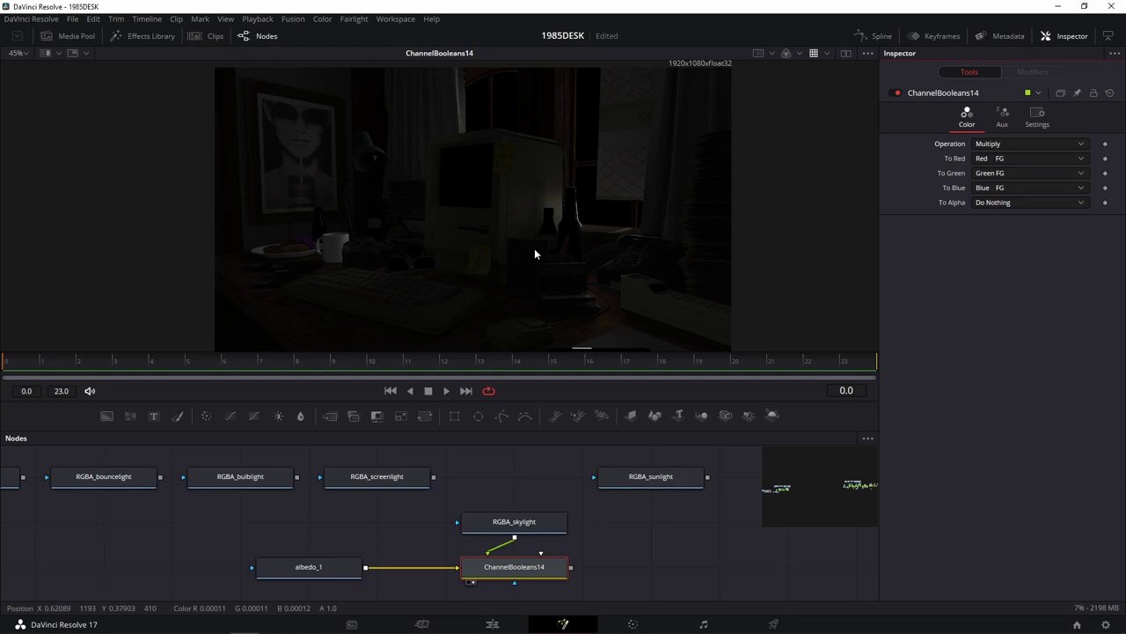
Step: Move RGBA_skylight up into the row of light passes and fit the viewer image
{"action": "scroll", "coordinate": [533, 249], "scroll_direction": "up", "scroll_amount": 3}
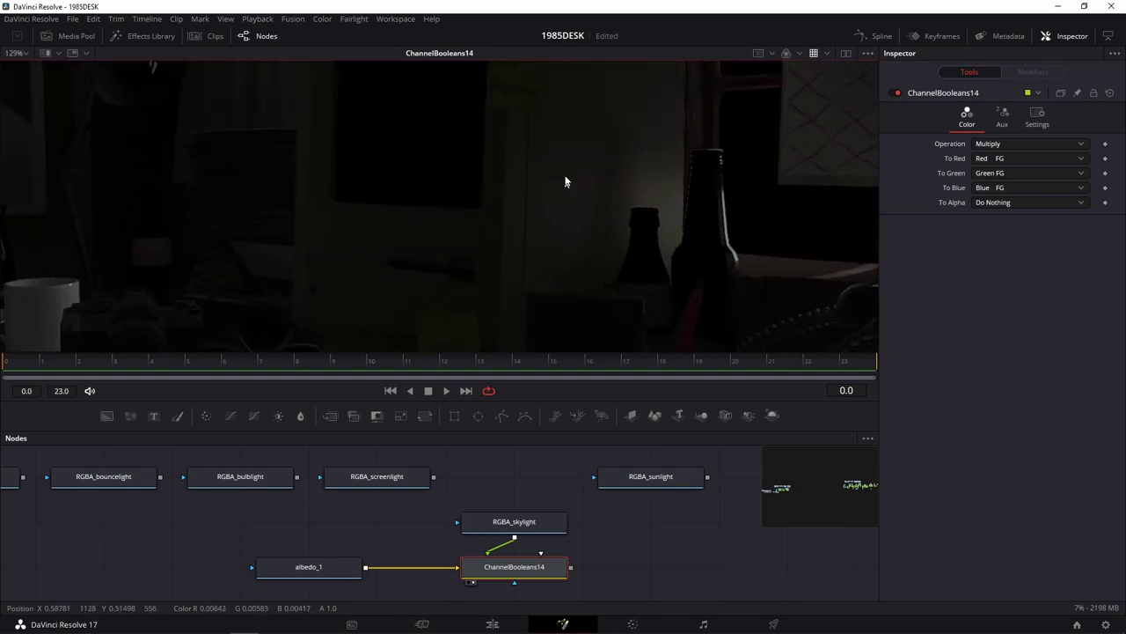
{"action": "scroll", "coordinate": [452, 220], "scroll_direction": "down", "scroll_amount": 1}
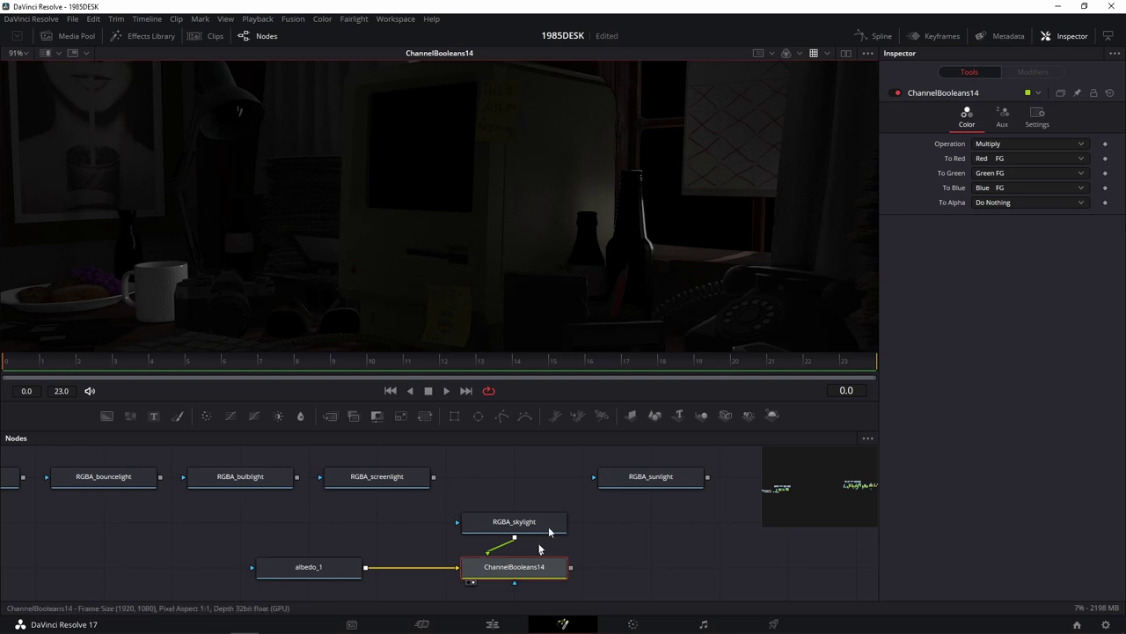
{"action": "left_click_drag", "start_coordinate": [514, 521], "coordinate": [514, 476]}
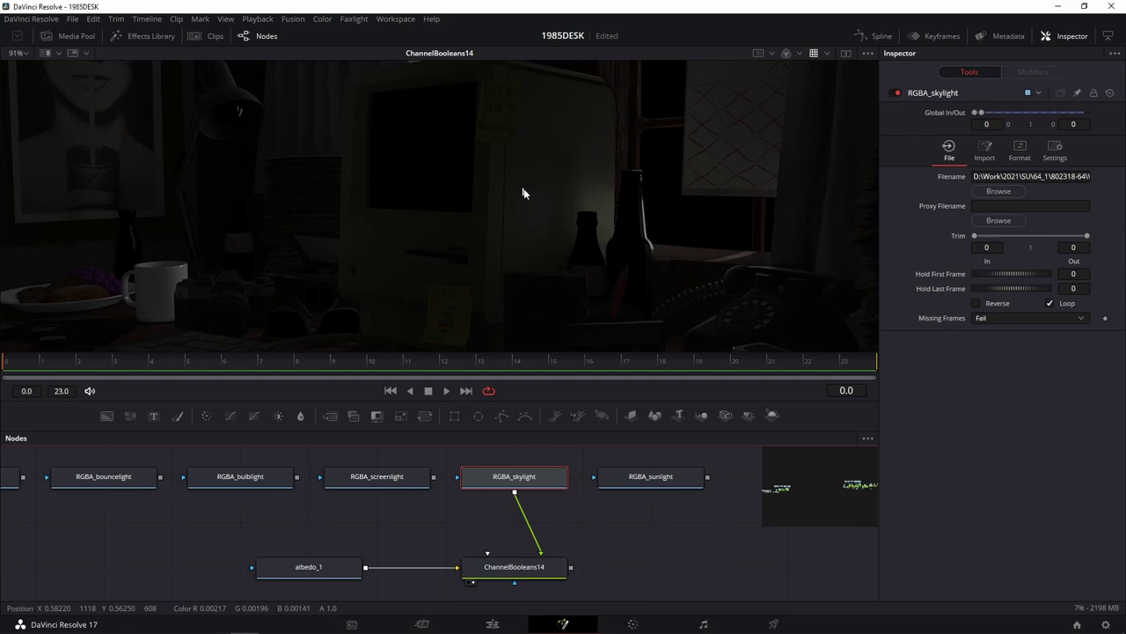
{"action": "key", "text": "ctrl+f"}
{"action": "mouse_move", "coordinate": [529, 479]}
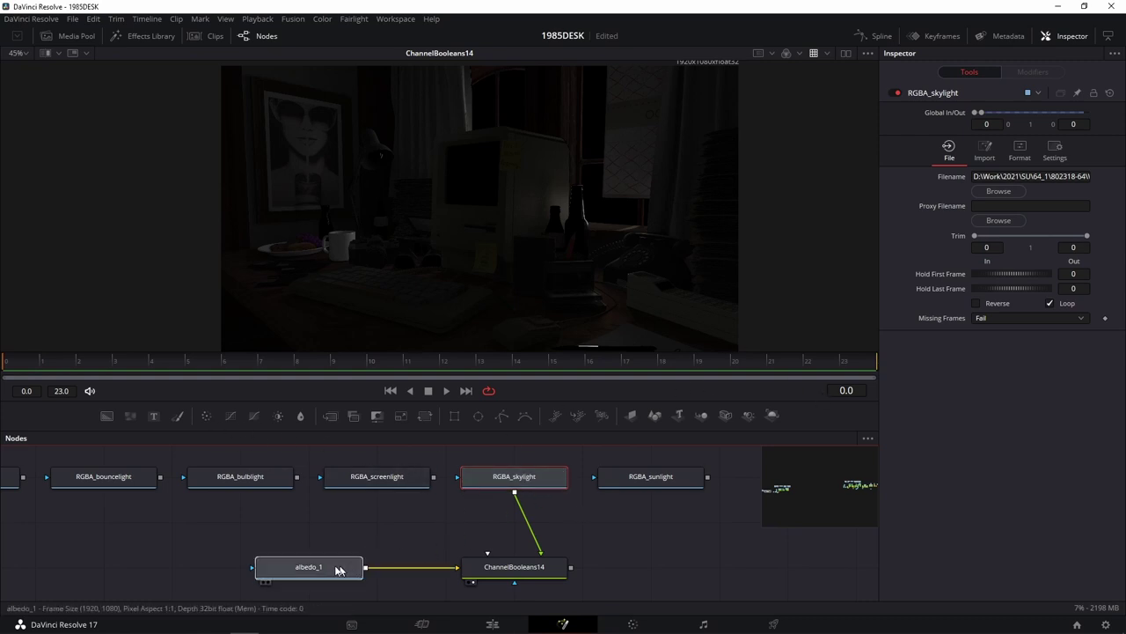
Step: Add an Alpha Divide node after albedo_1
{"action": "left_click_drag", "start_coordinate": [337, 570], "coordinate": [269, 571]}
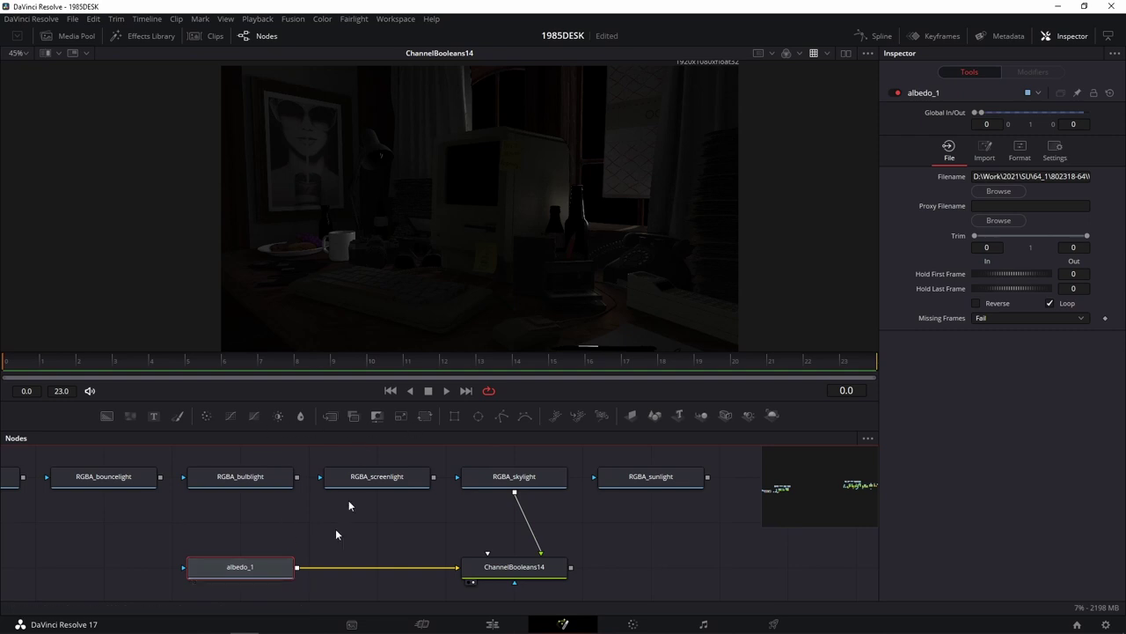
{"action": "key", "text": "shift+space"}
{"action": "type", "text": "Loader"}
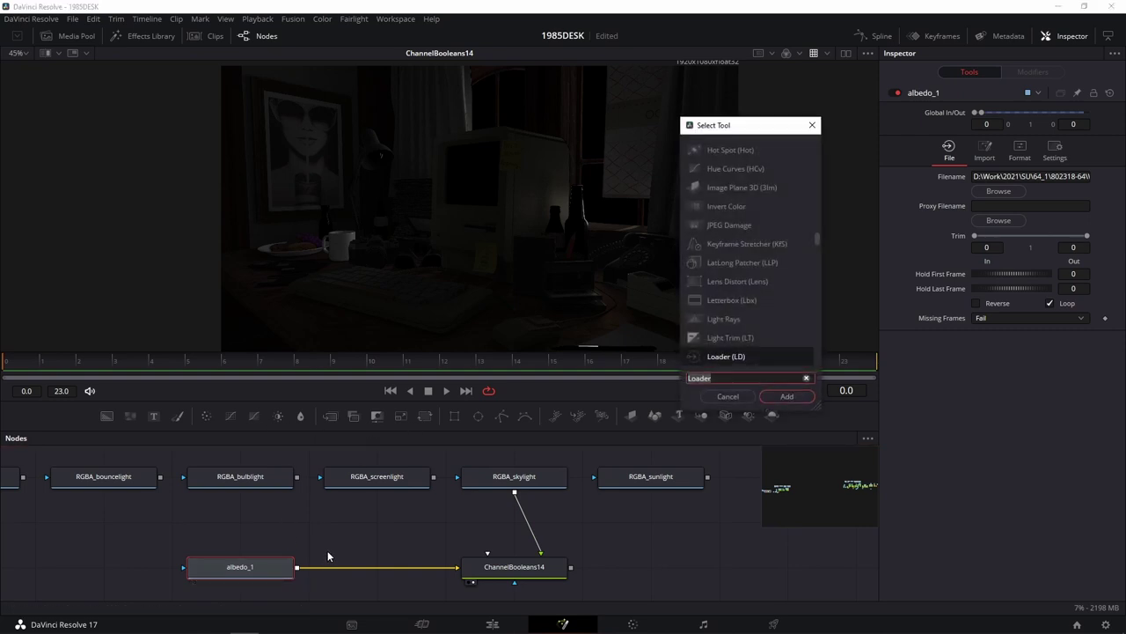
{"action": "type", "text": "alpha div"}
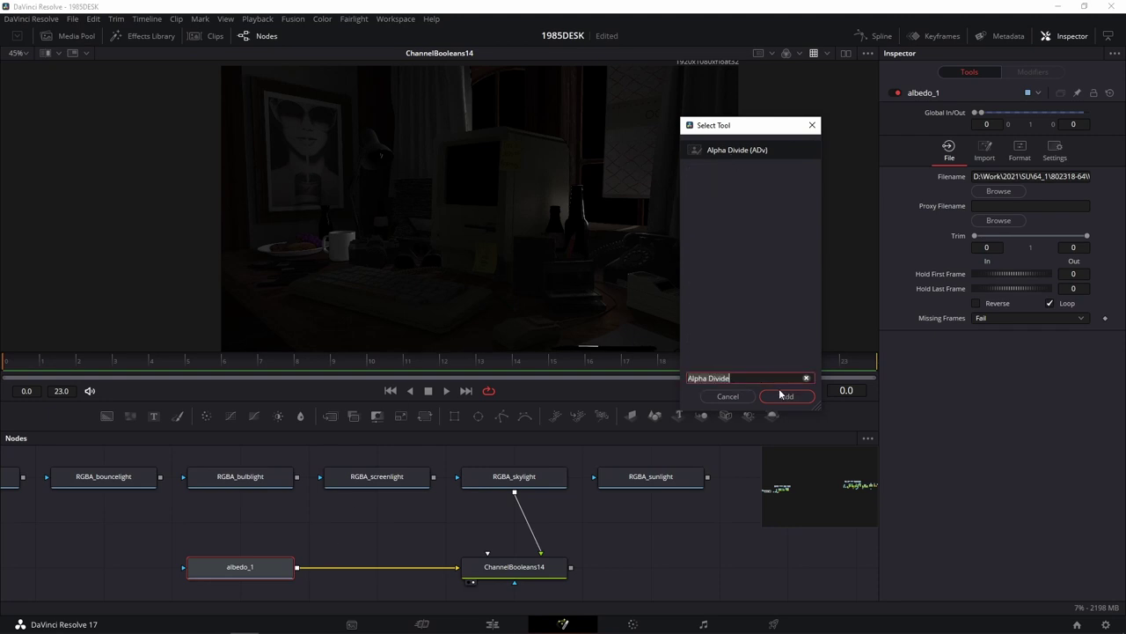
{"action": "left_click", "coordinate": [797, 396]}
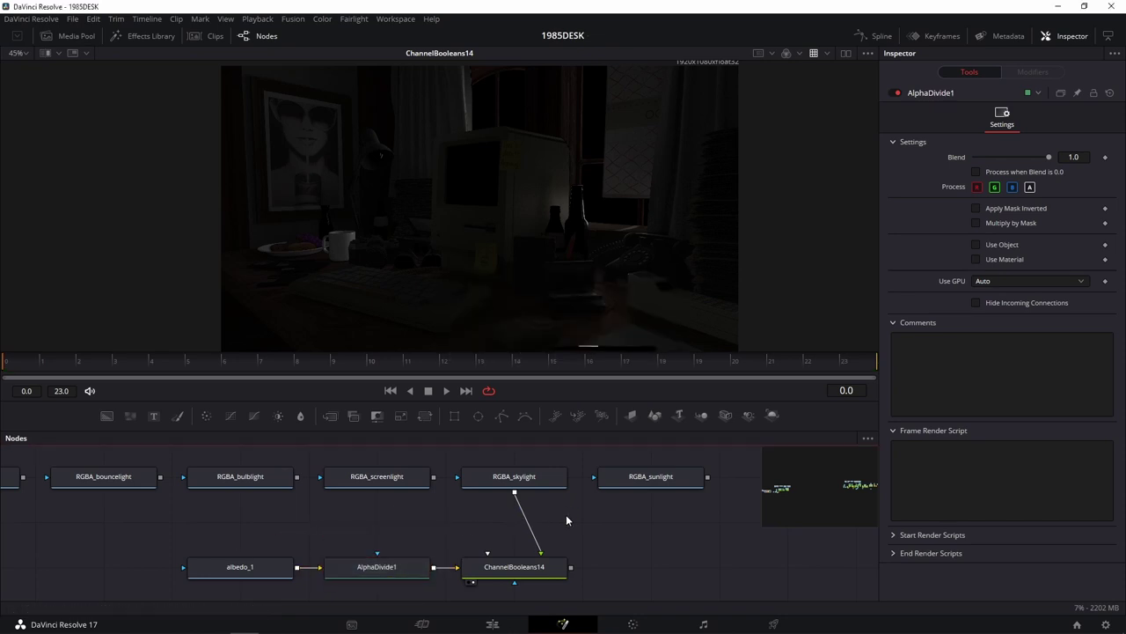
Step: Paste a copy, AlphaDivide1_2, onto the RGBA_skylight to ChannelBooleans14 link
{"action": "key", "text": "ctrl+v"}
{"action": "left_click_drag", "start_coordinate": [580, 522], "coordinate": [532, 529]}
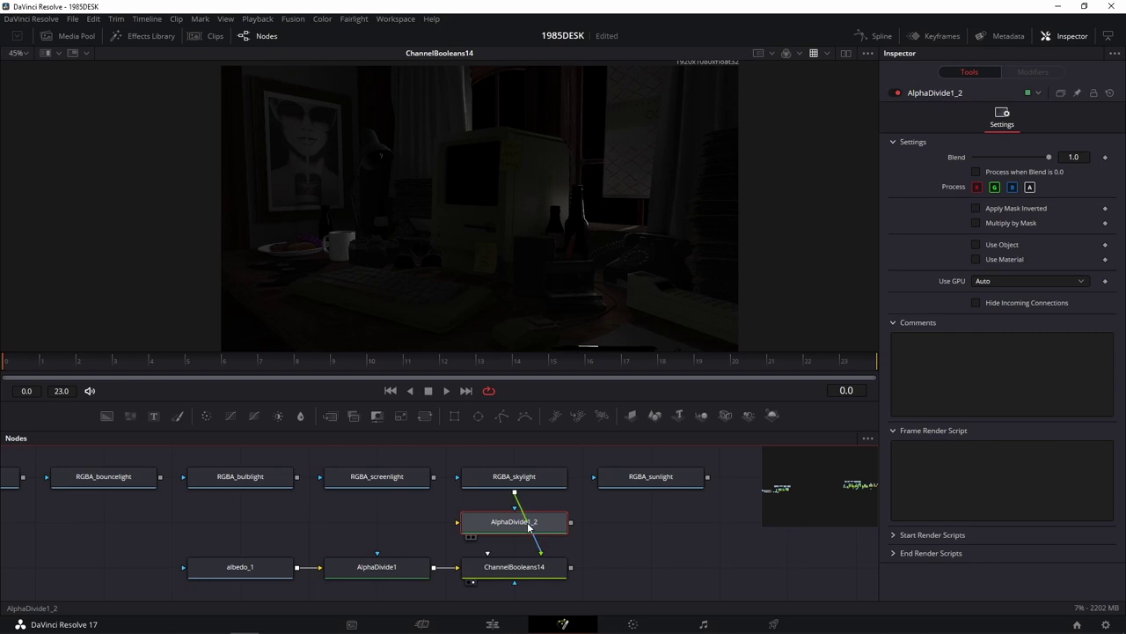
{"action": "left_click", "coordinate": [527, 526]}
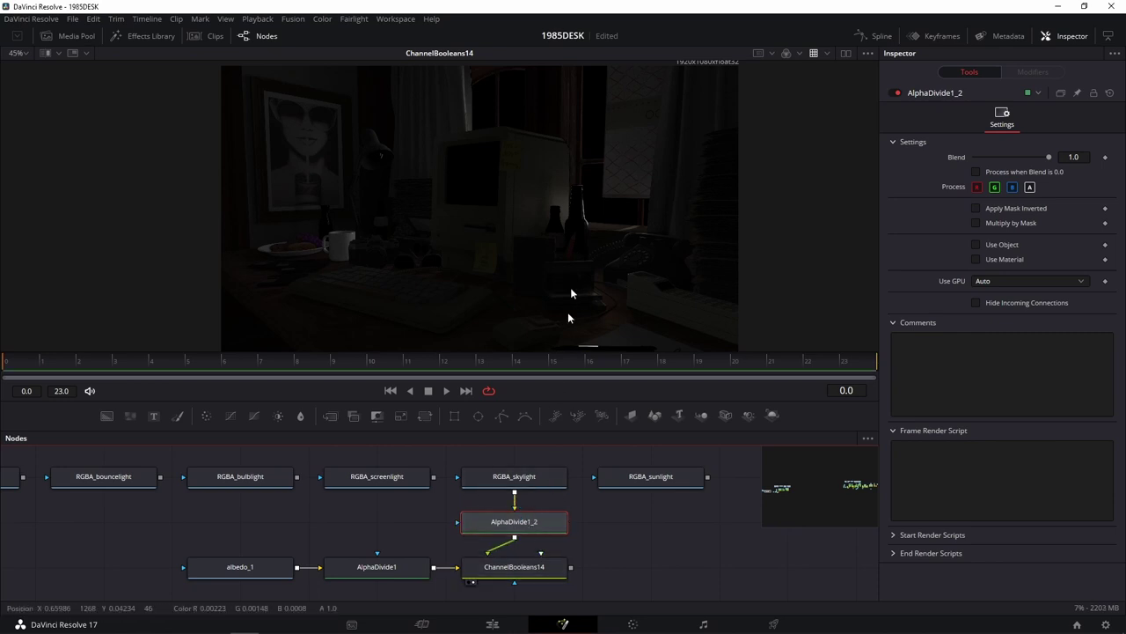
{"action": "scroll", "coordinate": [576, 220], "scroll_direction": "up", "scroll_amount": 2}
{"action": "scroll", "coordinate": [573, 223], "scroll_direction": "up", "scroll_amount": 2}
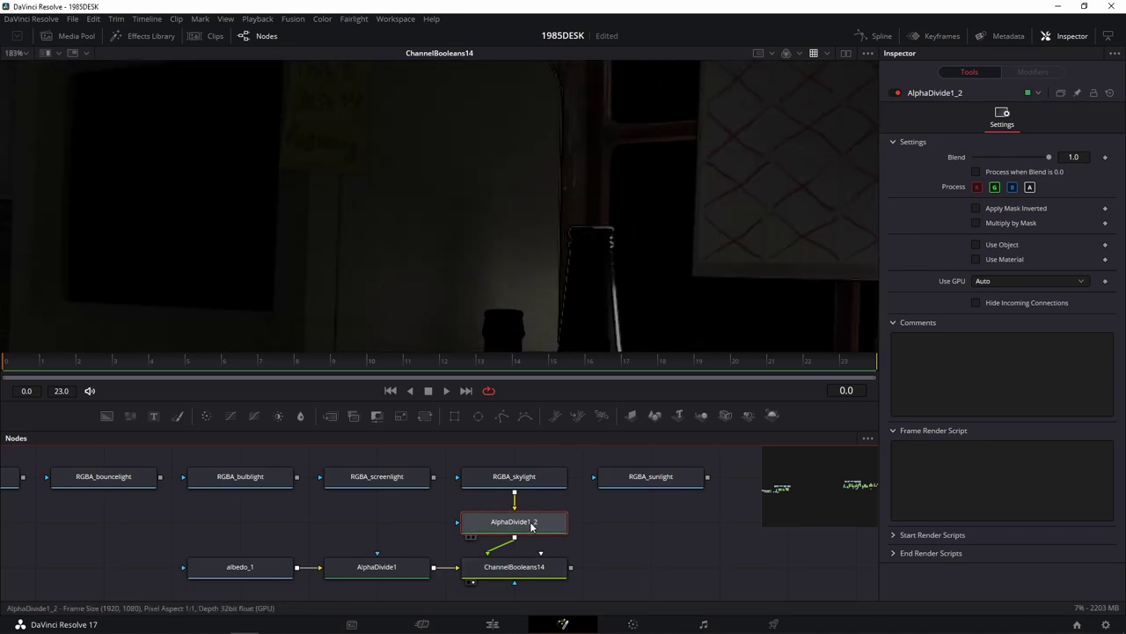
Step: Toggle AlphaDivide1_2 and AlphaDivide1 off and back on to compare the result
{"action": "left_click", "coordinate": [897, 93]}
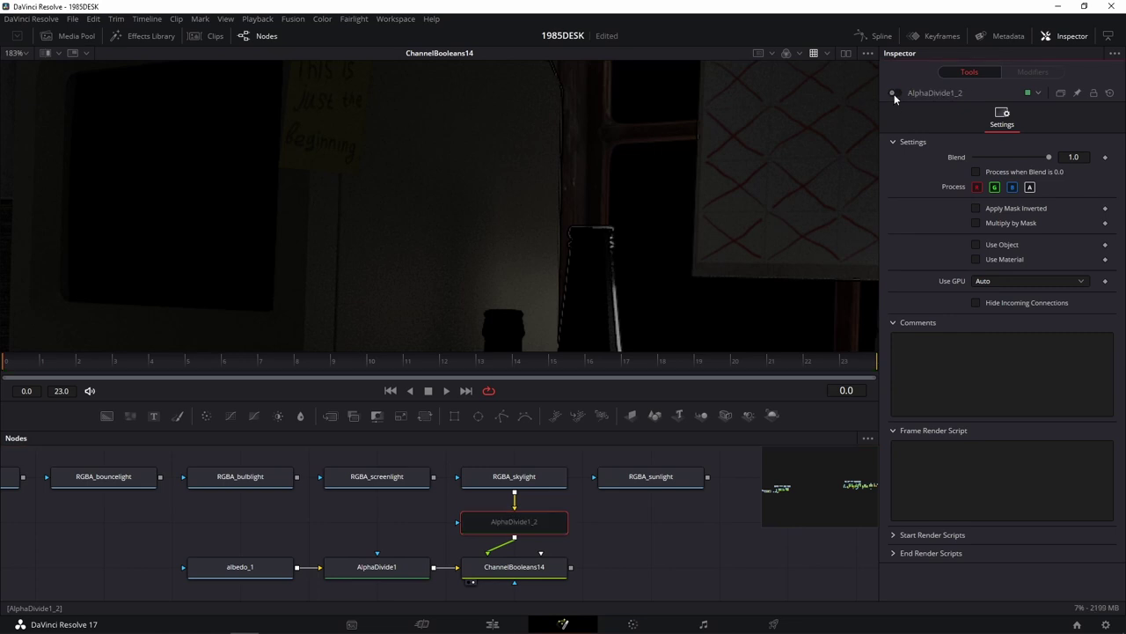
{"action": "left_click", "coordinate": [402, 563]}
{"action": "left_click", "coordinate": [896, 92]}
{"action": "left_click", "coordinate": [896, 91]}
{"action": "left_click", "coordinate": [520, 522]}
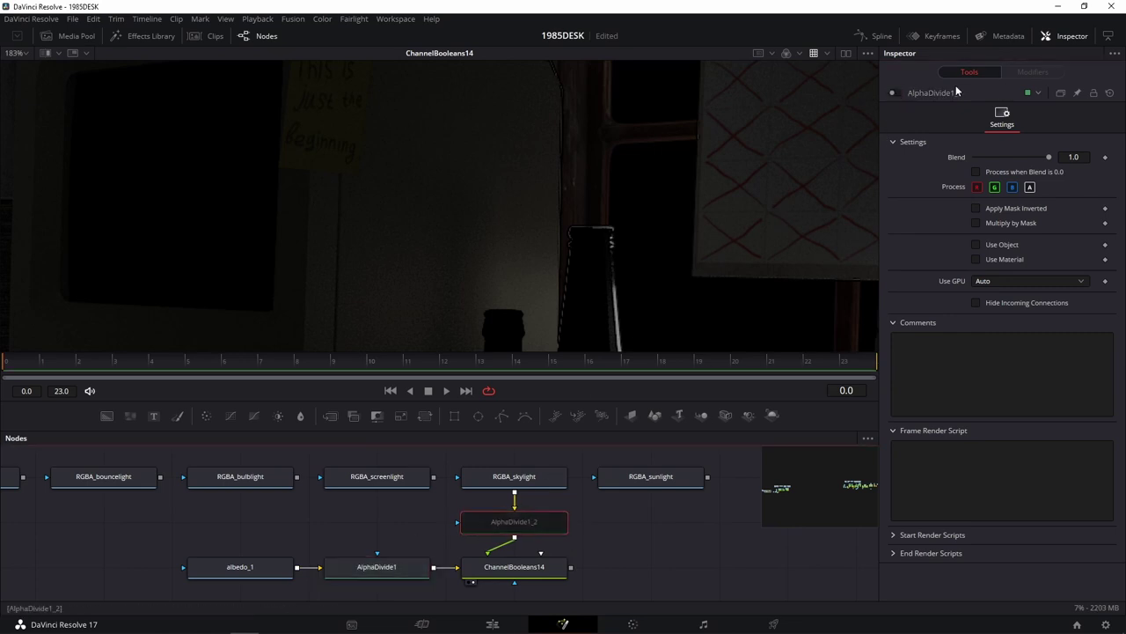
{"action": "left_click", "coordinate": [894, 92]}
{"action": "scroll", "coordinate": [648, 290], "scroll_direction": "down", "scroll_amount": 3}
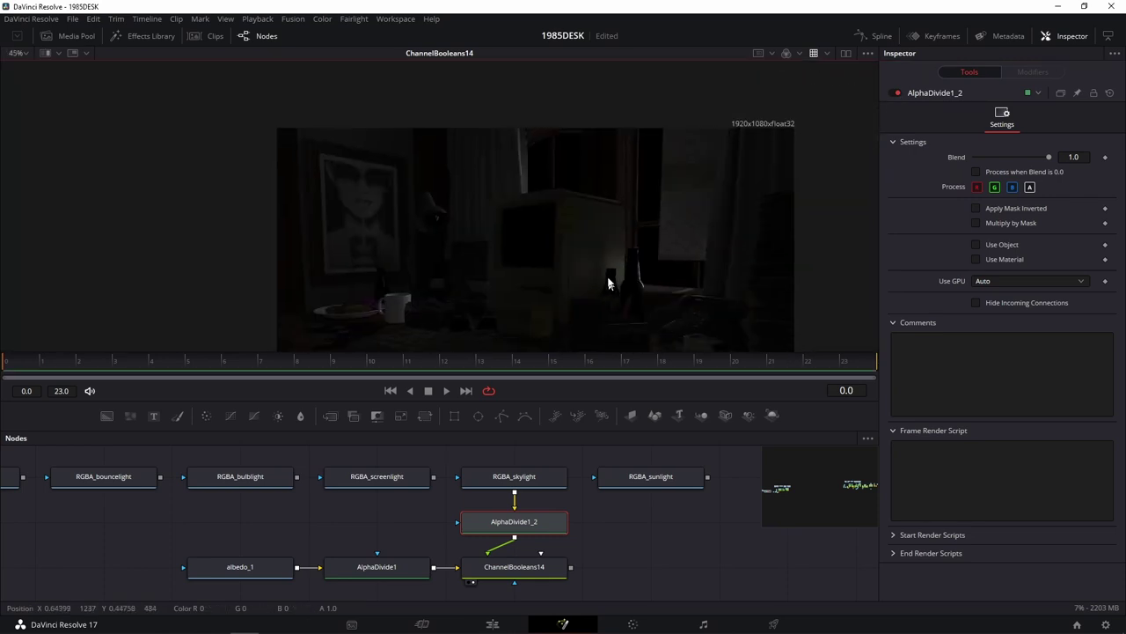
{"action": "scroll", "coordinate": [616, 309], "scroll_direction": "down", "scroll_amount": 2}
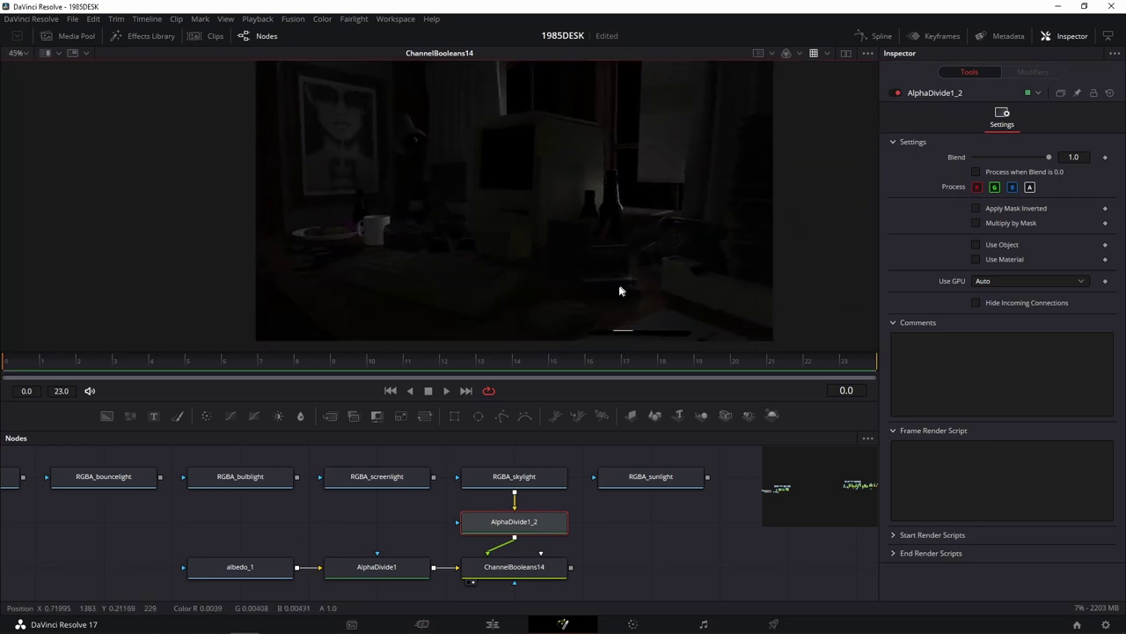
{"action": "left_click", "coordinate": [515, 566]}
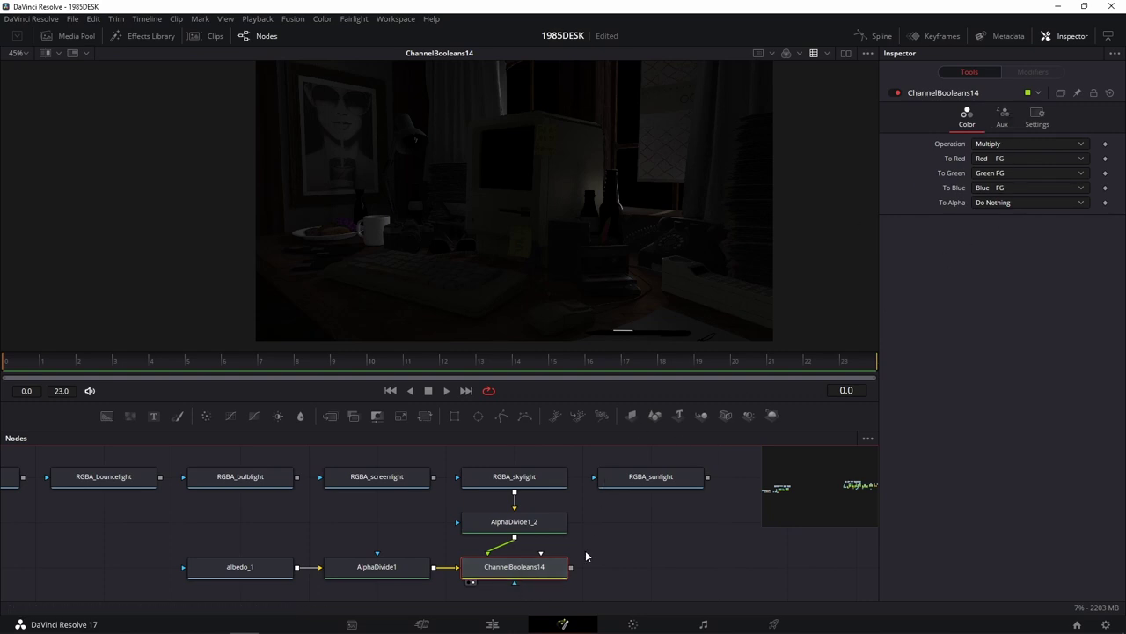
Step: Test ChannelBooleans14's Blend slider in Settings, leaving it at 1.0
{"action": "left_click", "coordinate": [1038, 115]}
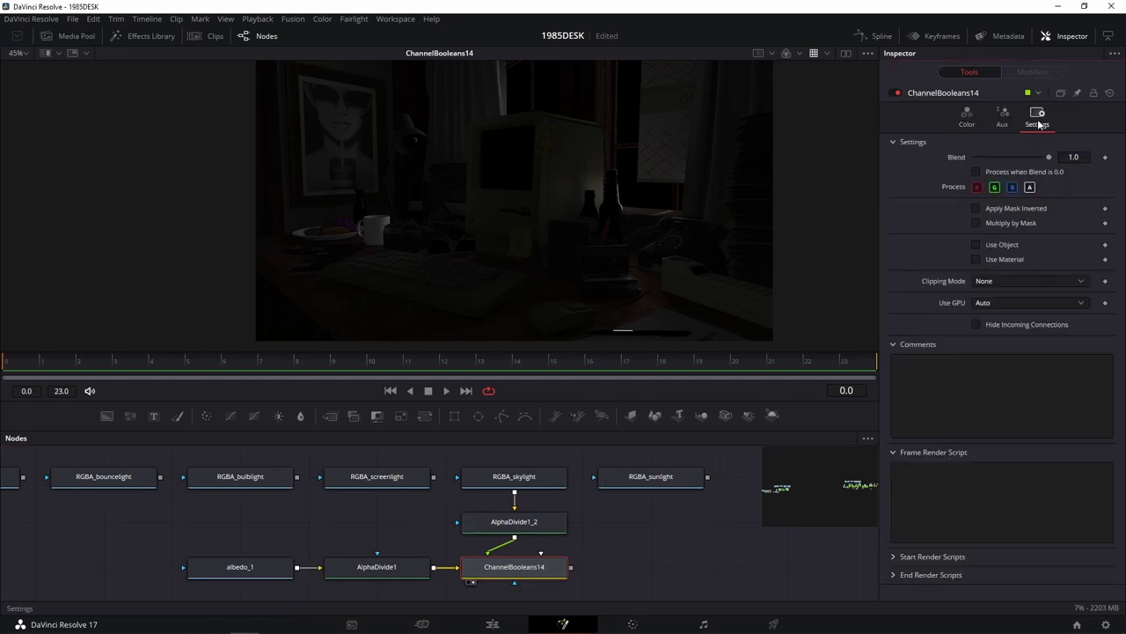
{"action": "left_click_drag", "start_coordinate": [1047, 156], "coordinate": [1048, 156]}
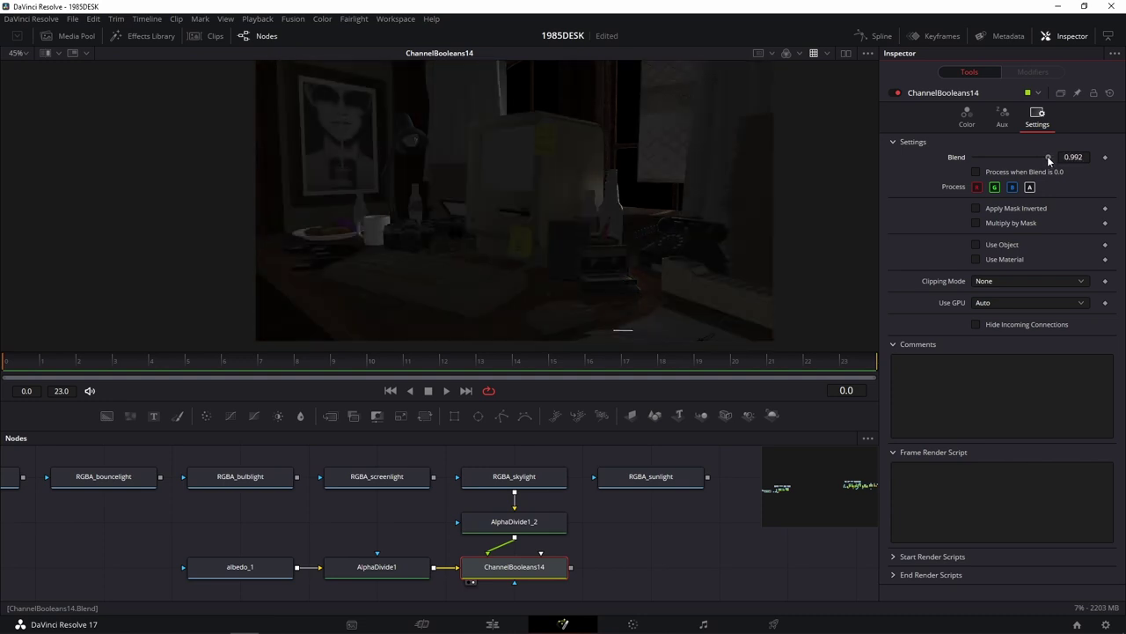
{"action": "mouse_move", "coordinate": [1047, 156]}
{"action": "left_mouse_down"}
{"action": "mouse_move", "coordinate": [1024, 157]}
{"action": "mouse_move", "coordinate": [1047, 156]}
{"action": "left_mouse_up"}
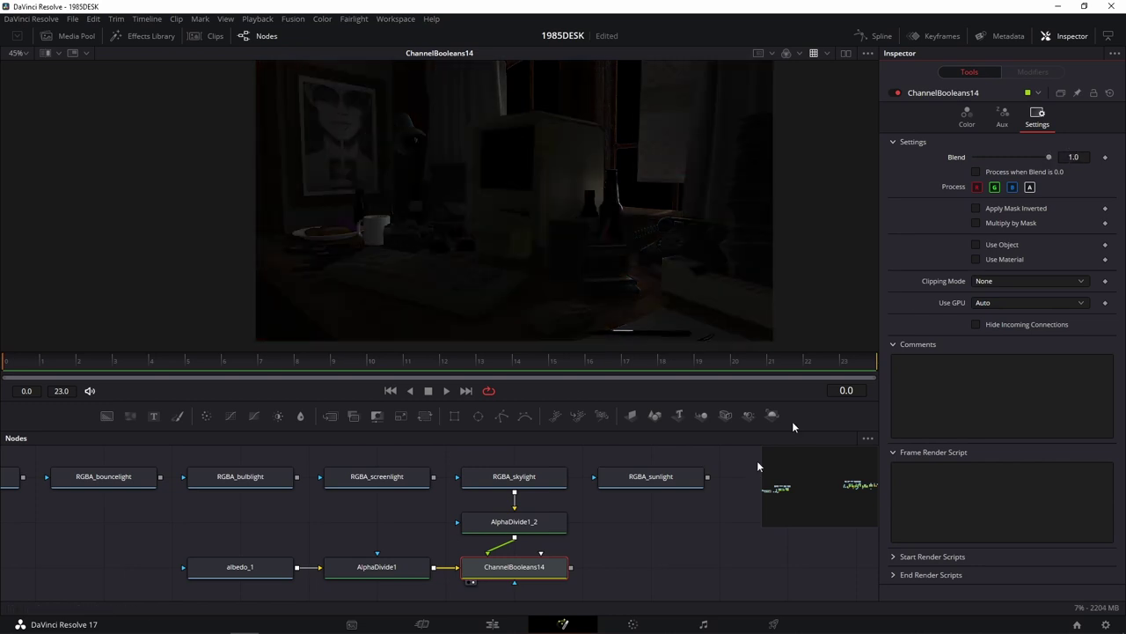
Step: Move albedo_1 further left and insert a ColorCorrector5 between it and AlphaDivide1
{"action": "left_click_drag", "start_coordinate": [576, 480], "coordinate": [647, 507]}
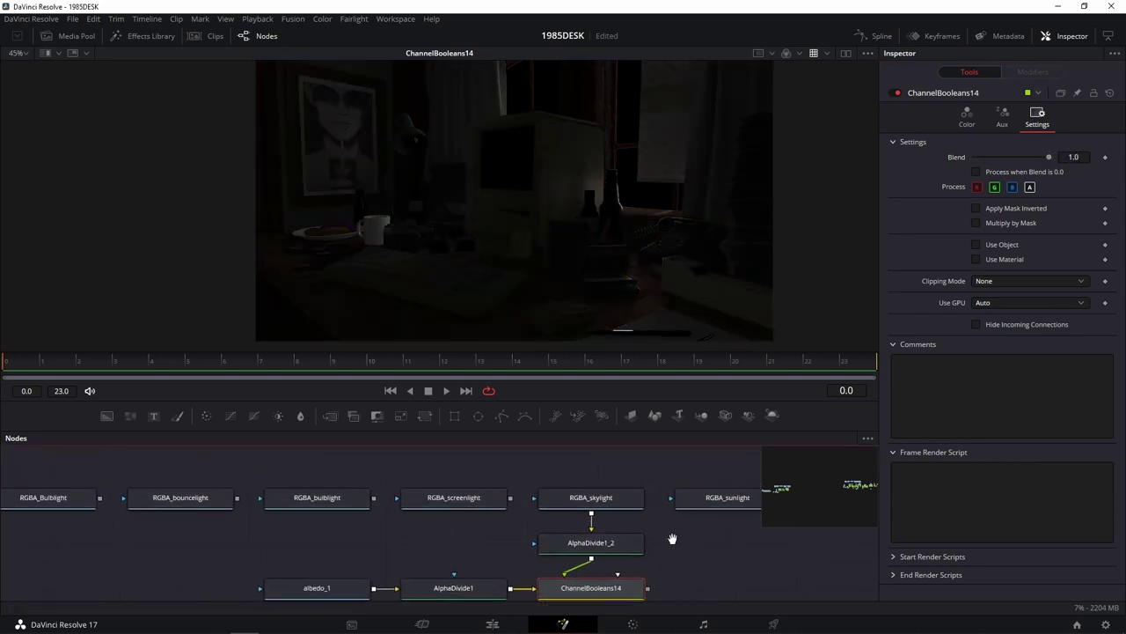
{"action": "left_click_drag", "start_coordinate": [487, 606], "coordinate": [573, 505]}
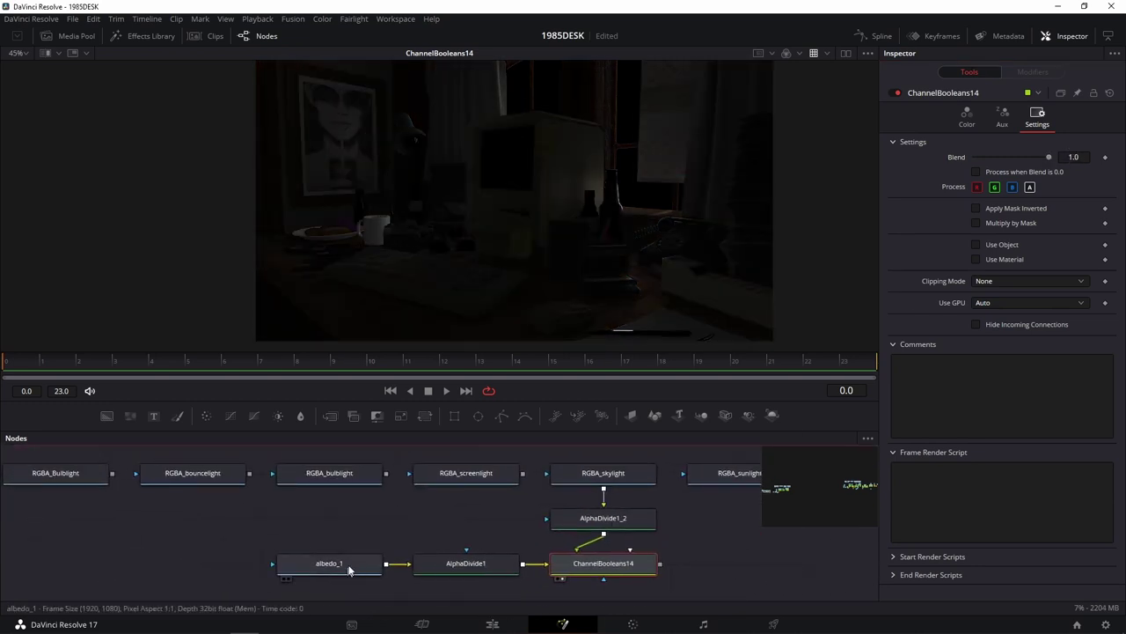
{"action": "left_click_drag", "start_coordinate": [357, 568], "coordinate": [220, 568]}
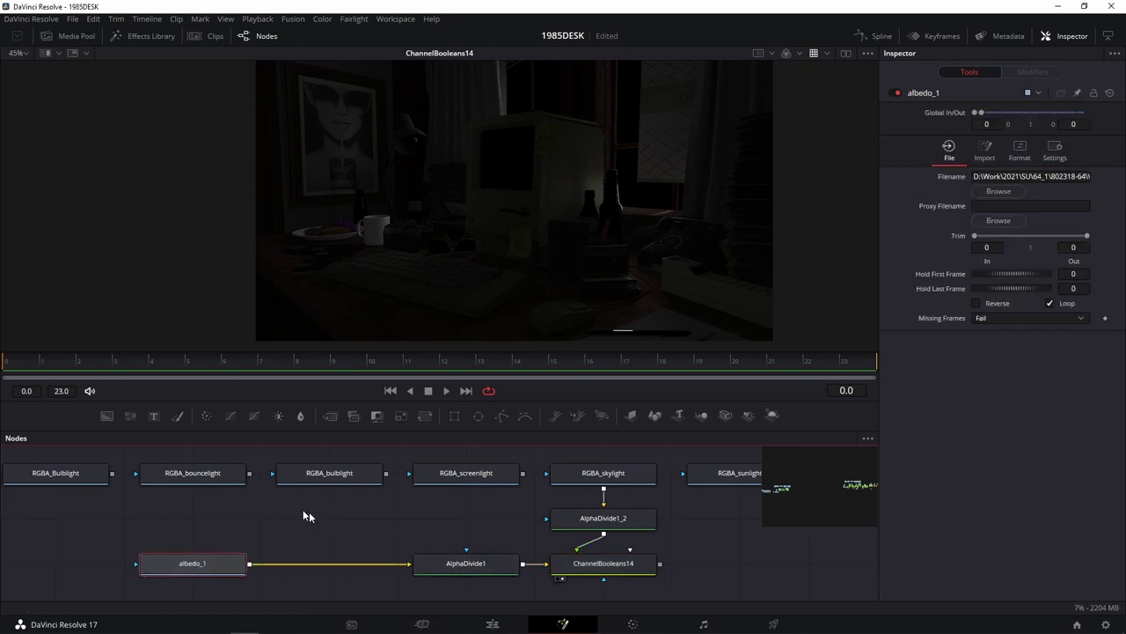
{"action": "left_click_drag", "start_coordinate": [230, 418], "coordinate": [341, 564]}
Step: View ColorCorrector5 and tint the albedo pass warm pink on the colour wheel
{"action": "key", "text": "1"}
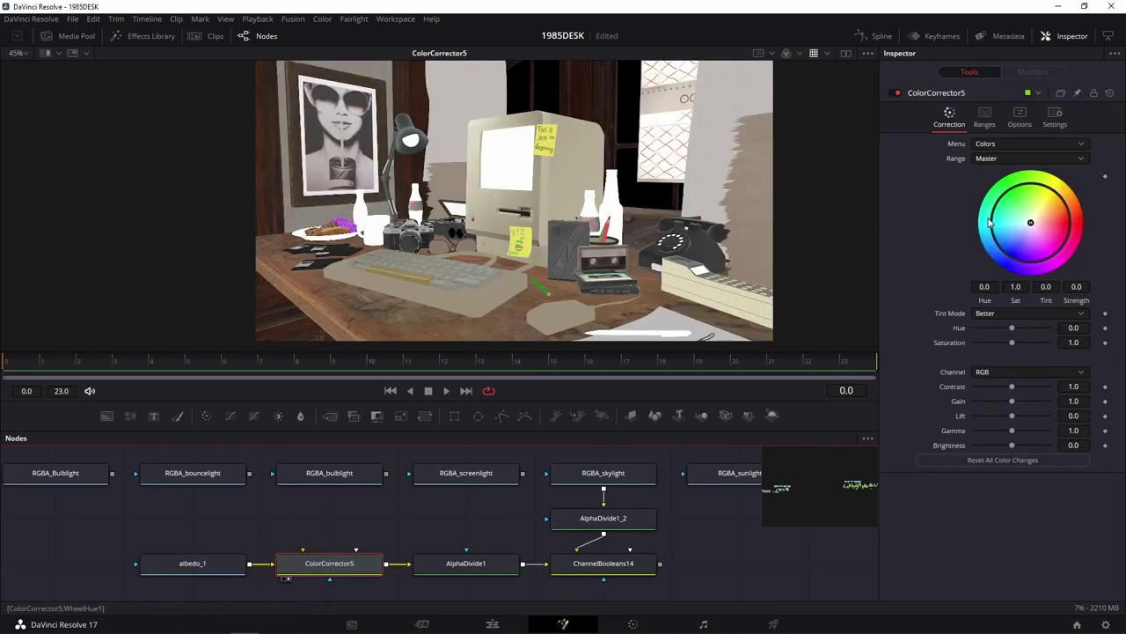
{"action": "left_click_drag", "start_coordinate": [1032, 226], "coordinate": [1055, 218]}
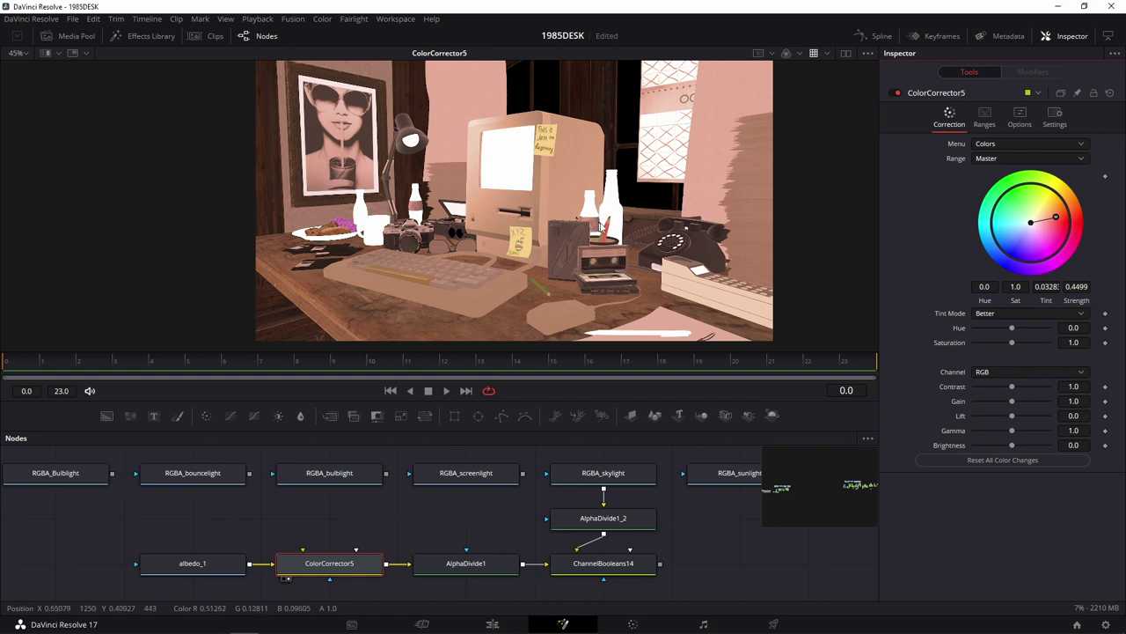
{"action": "left_click", "coordinate": [355, 572]}
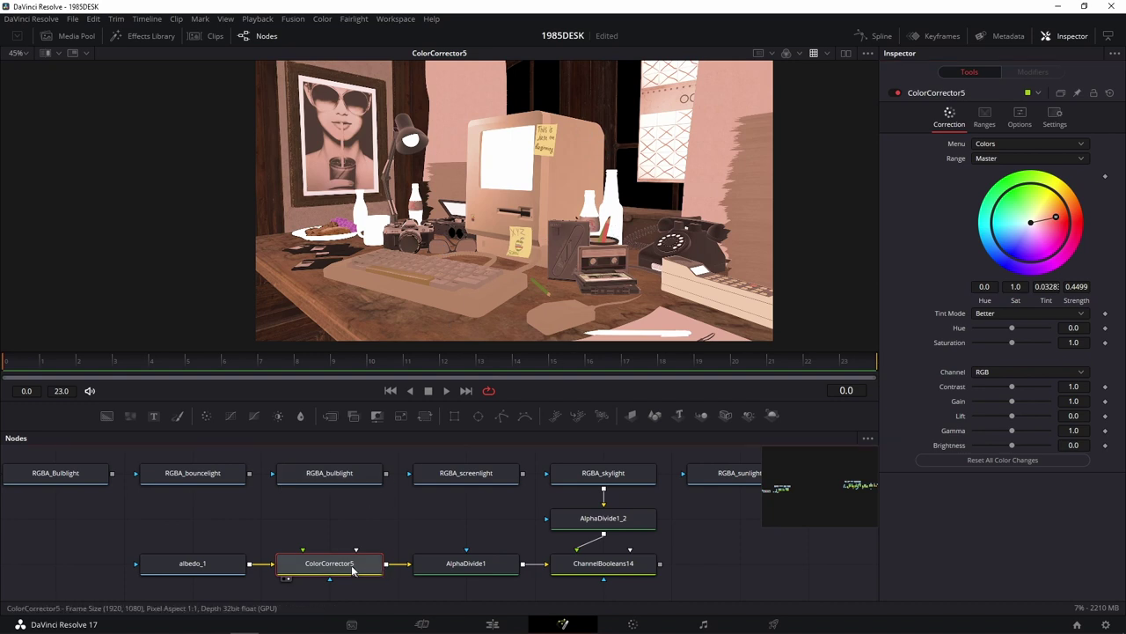
{"action": "mouse_move", "coordinate": [353, 564]}
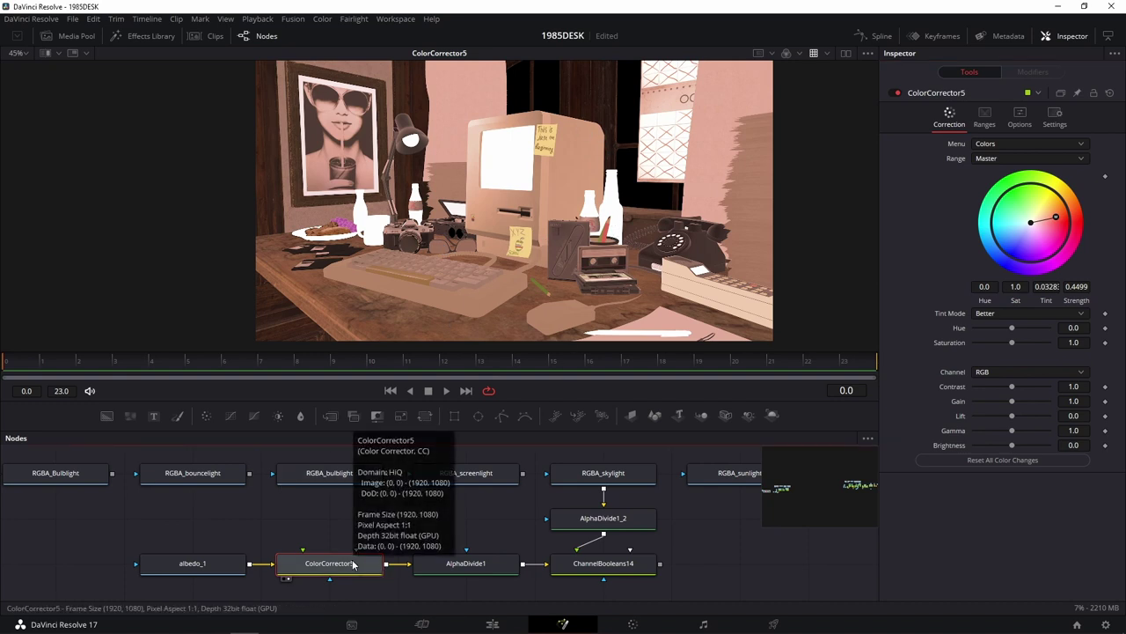
Step: View ChannelBooleans14 again and delete ColorCorrector5 so albedo_1 feeds AlphaDivide1 directly
{"action": "left_click", "coordinate": [560, 578]}
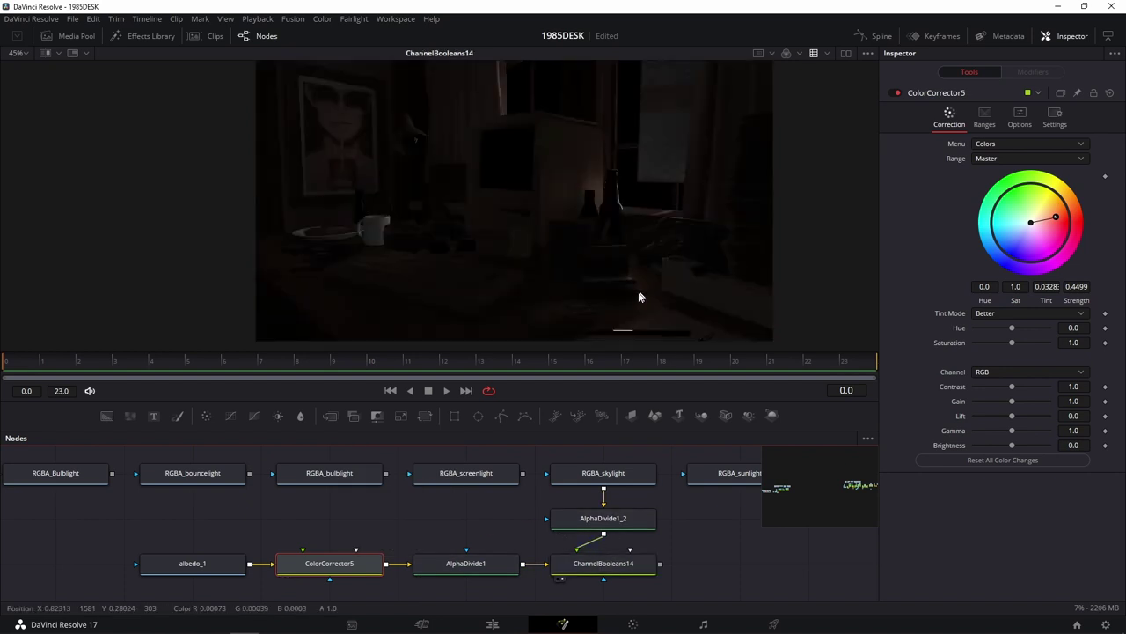
{"action": "mouse_move", "coordinate": [348, 572]}
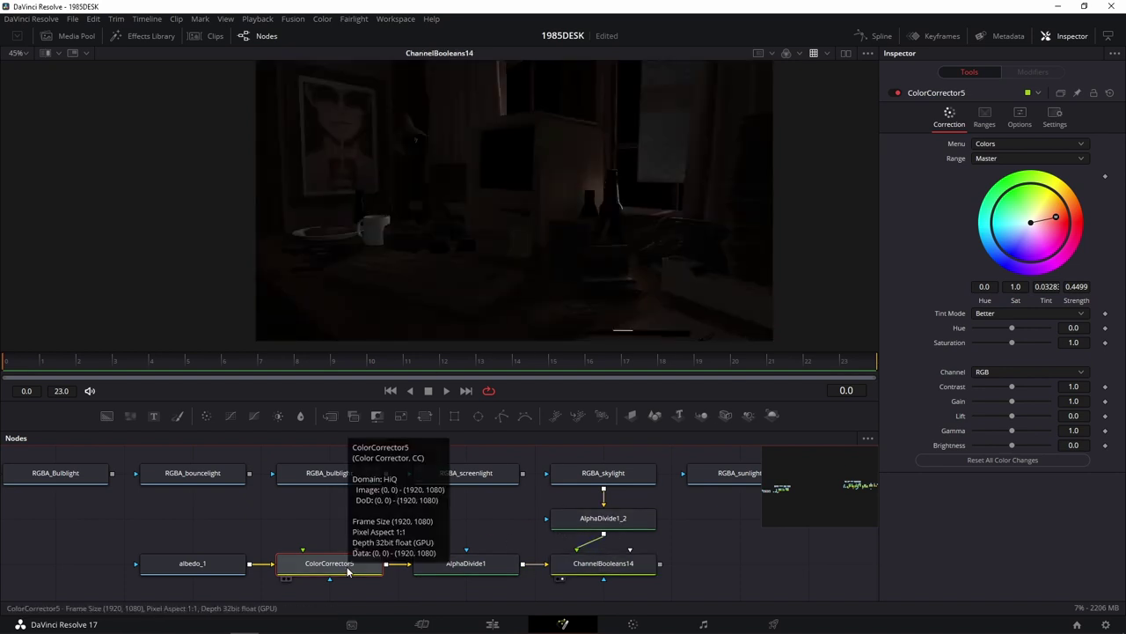
{"action": "key", "text": "Delete"}
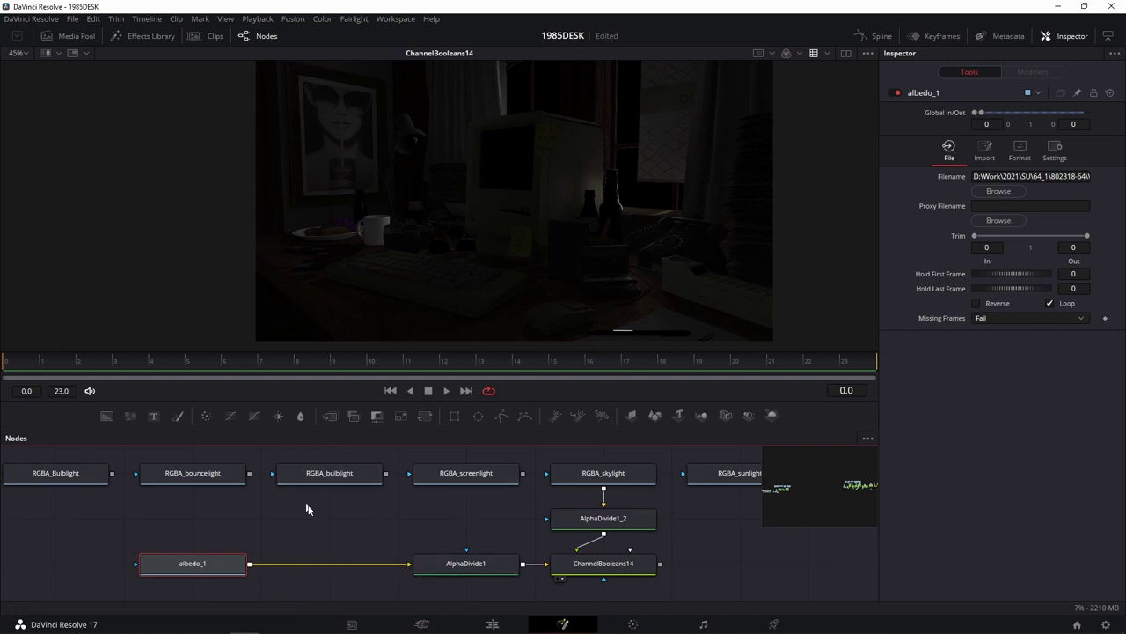
Step: Shift albedo_1, AlphaDivide1, RGBA_skylight, AlphaDivide1_2 and ChannelBooleans14 left
{"action": "scroll", "coordinate": [375, 523], "scroll_direction": "down", "scroll_amount": 4}
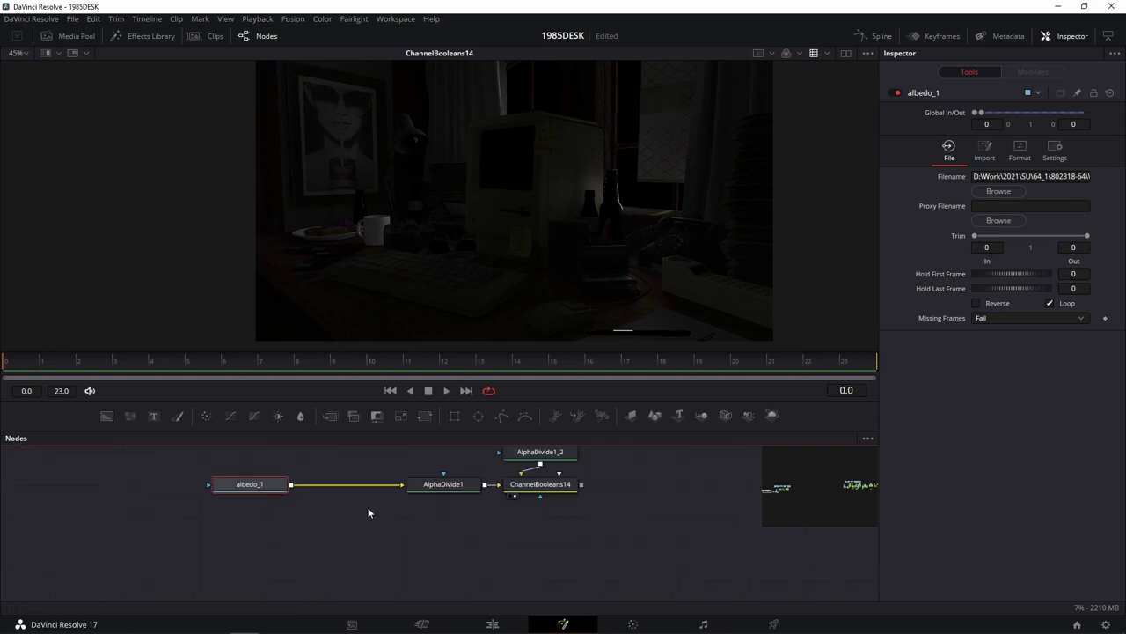
{"action": "left_click_drag", "start_coordinate": [422, 492], "coordinate": [353, 493]}
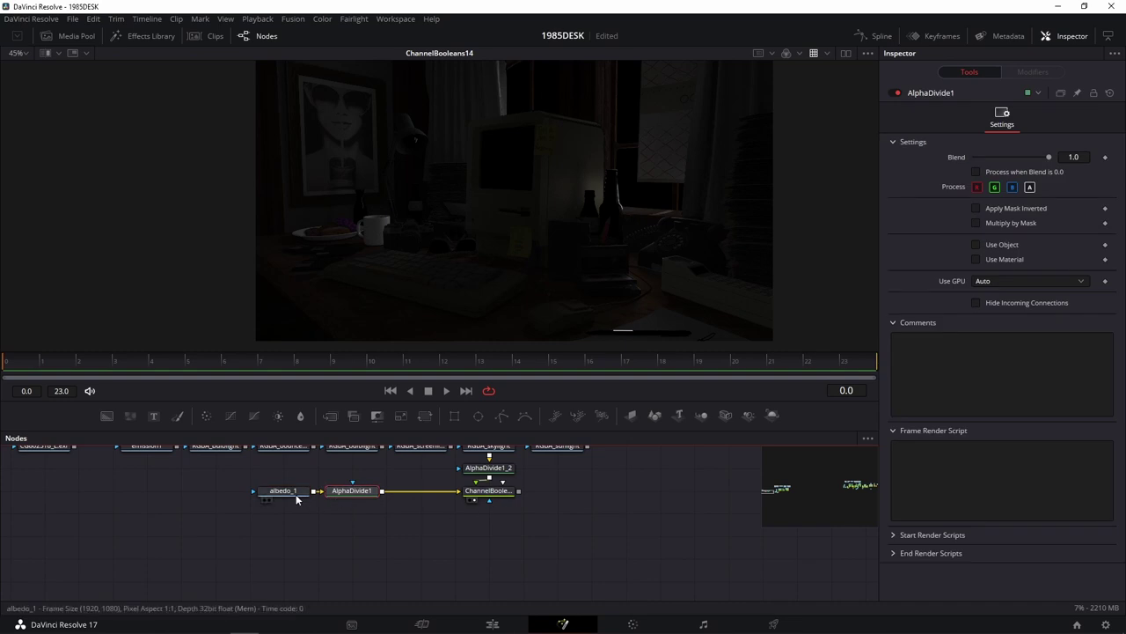
{"action": "left_click_drag", "start_coordinate": [417, 475], "coordinate": [176, 521]}
{"action": "mouse_move", "coordinate": [356, 493]}
{"action": "left_mouse_down"}
{"action": "mouse_move", "coordinate": [156, 520]}
{"action": "mouse_move", "coordinate": [191, 520]}
{"action": "left_mouse_up"}
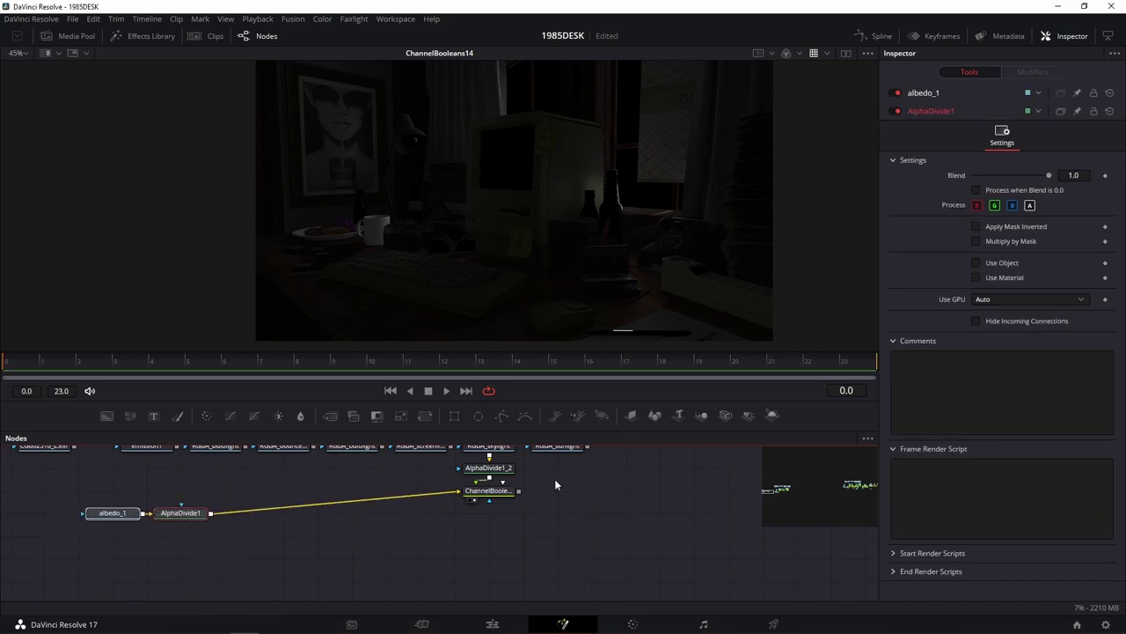
{"action": "left_click_drag", "start_coordinate": [491, 497], "coordinate": [478, 493]}
{"action": "scroll", "coordinate": [538, 490], "scroll_direction": "up", "scroll_amount": 3}
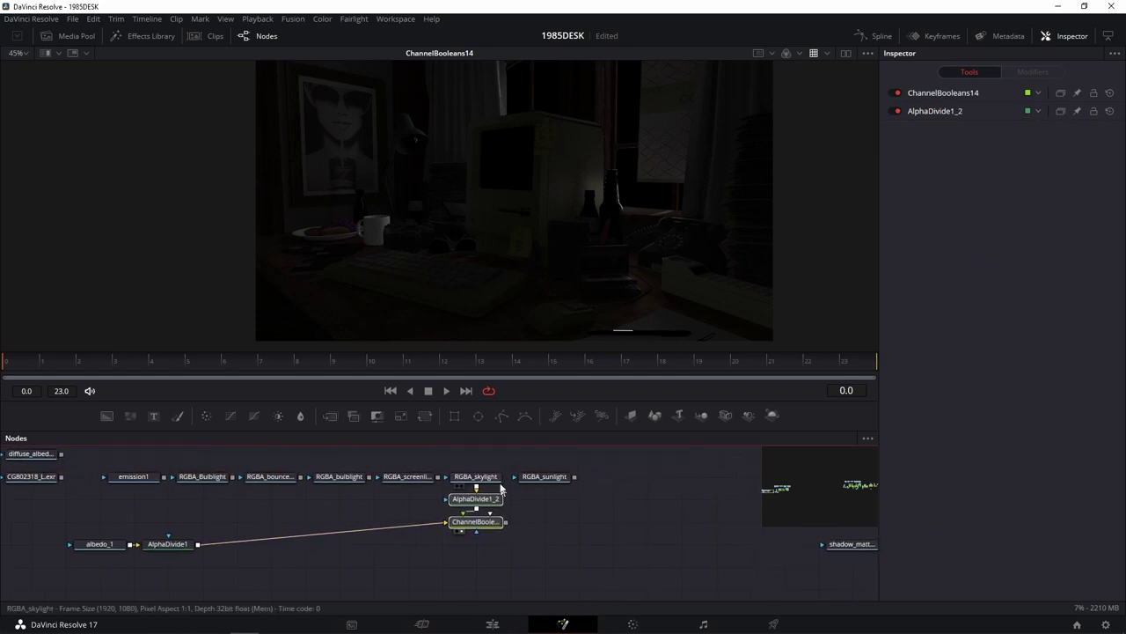
{"action": "left_click_drag", "start_coordinate": [477, 540], "coordinate": [373, 544]}
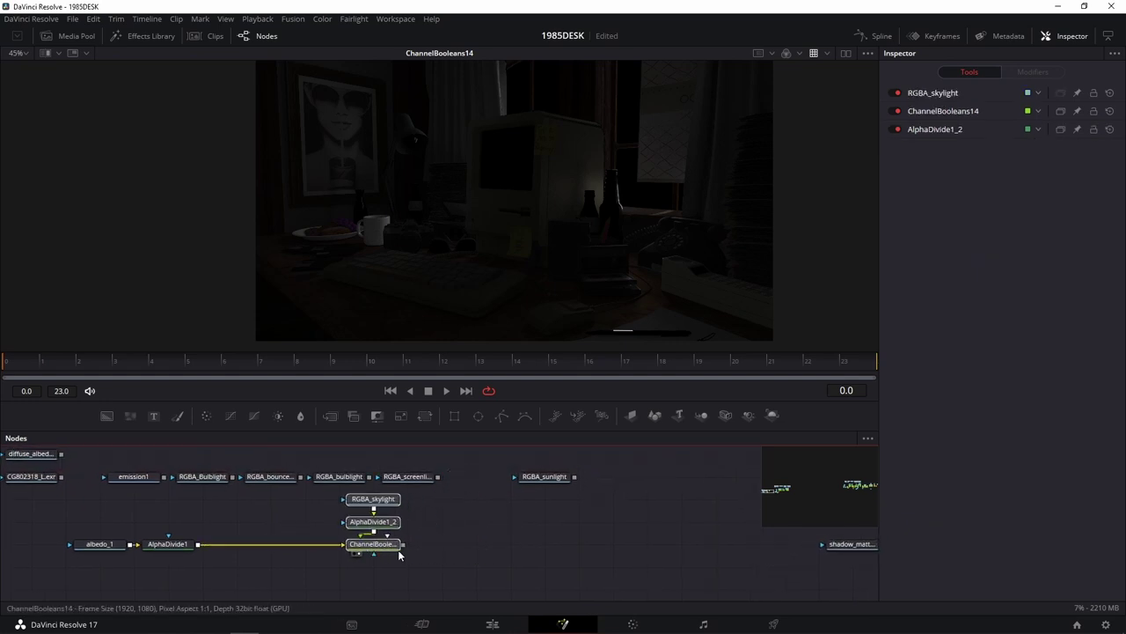
{"action": "left_click_drag", "start_coordinate": [76, 544], "coordinate": [41, 544]}
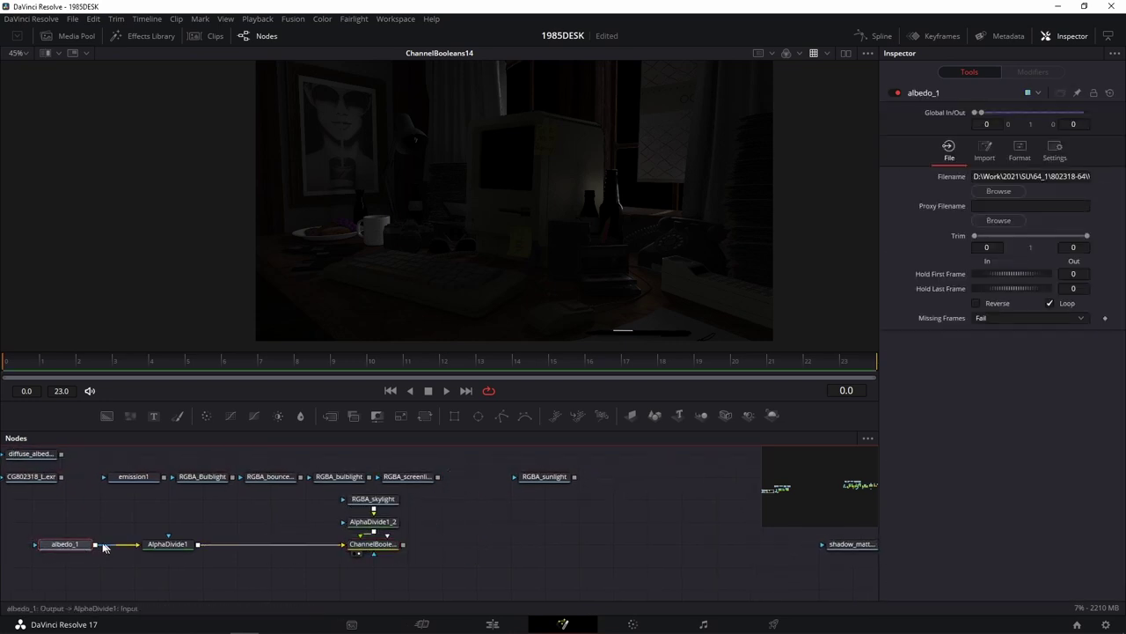
Step: Move the light-pass loaders, RGBA_sunlight included, up into a top row
{"action": "left_click_drag", "start_coordinate": [445, 502], "coordinate": [561, 562]}
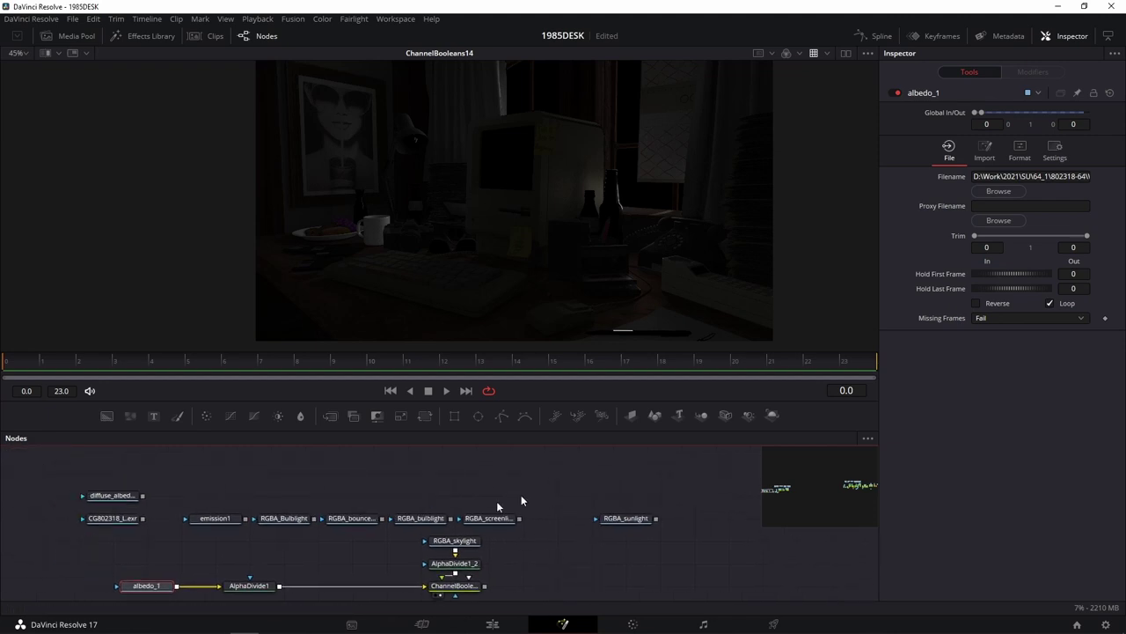
{"action": "left_click_drag", "start_coordinate": [550, 490], "coordinate": [176, 521]}
{"action": "left_click_drag", "start_coordinate": [488, 519], "coordinate": [488, 450]}
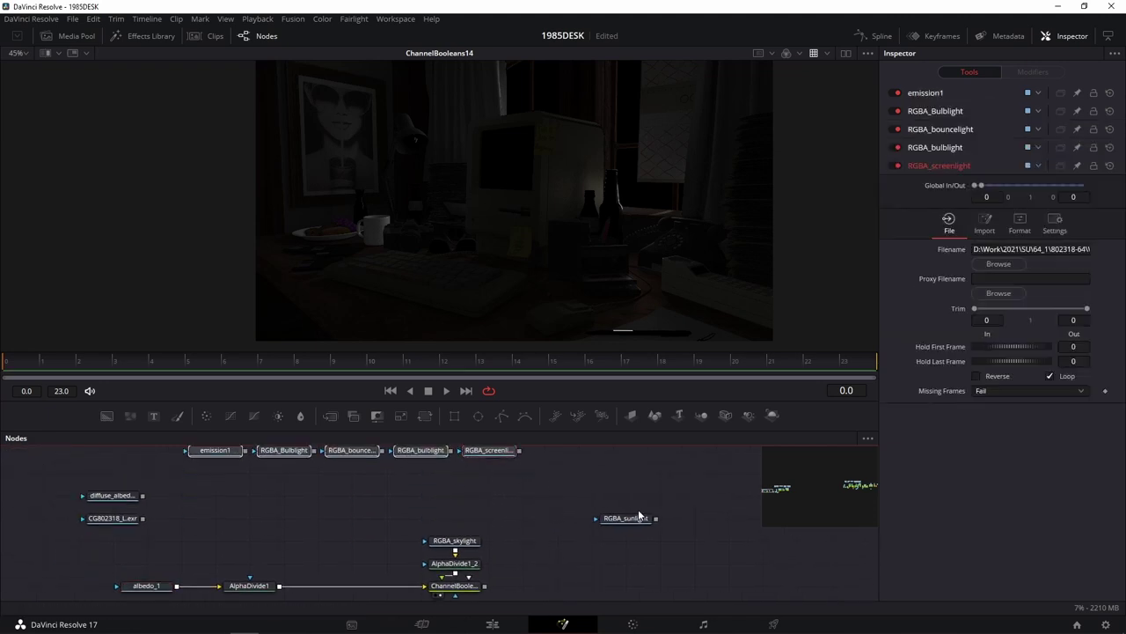
{"action": "mouse_move", "coordinate": [585, 470]}
{"action": "left_mouse_down"}
{"action": "mouse_move", "coordinate": [633, 525]}
{"action": "mouse_move", "coordinate": [581, 459]}
{"action": "left_mouse_up"}
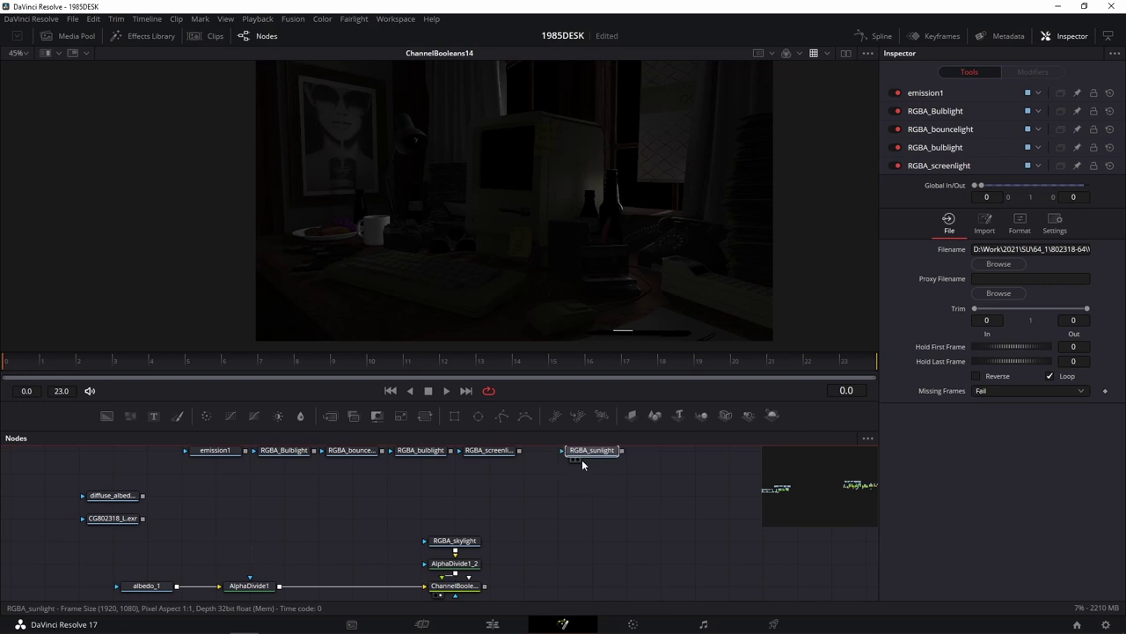
Step: Move RGBA_skylight and AlphaDivide1_2 up closer to the top row
{"action": "left_click_drag", "start_coordinate": [455, 541], "coordinate": [455, 495]}
{"action": "left_click_drag", "start_coordinate": [455, 563], "coordinate": [455, 539]}
{"action": "scroll", "coordinate": [581, 474], "scroll_direction": "down", "scroll_amount": 2}
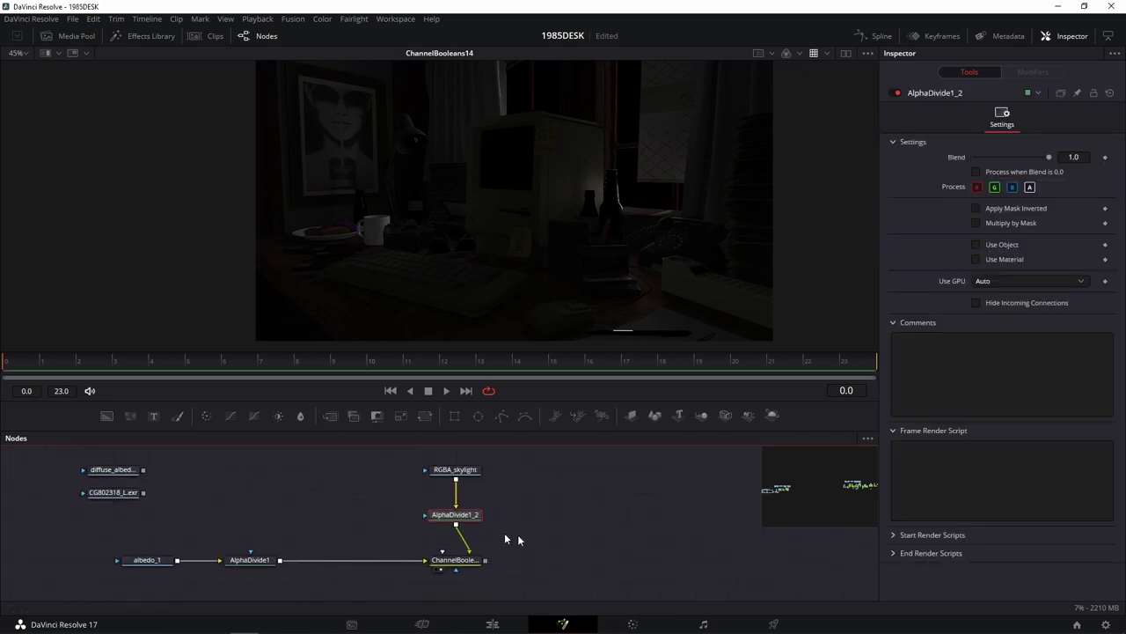
{"action": "scroll", "coordinate": [498, 480], "scroll_direction": "up", "scroll_amount": 2}
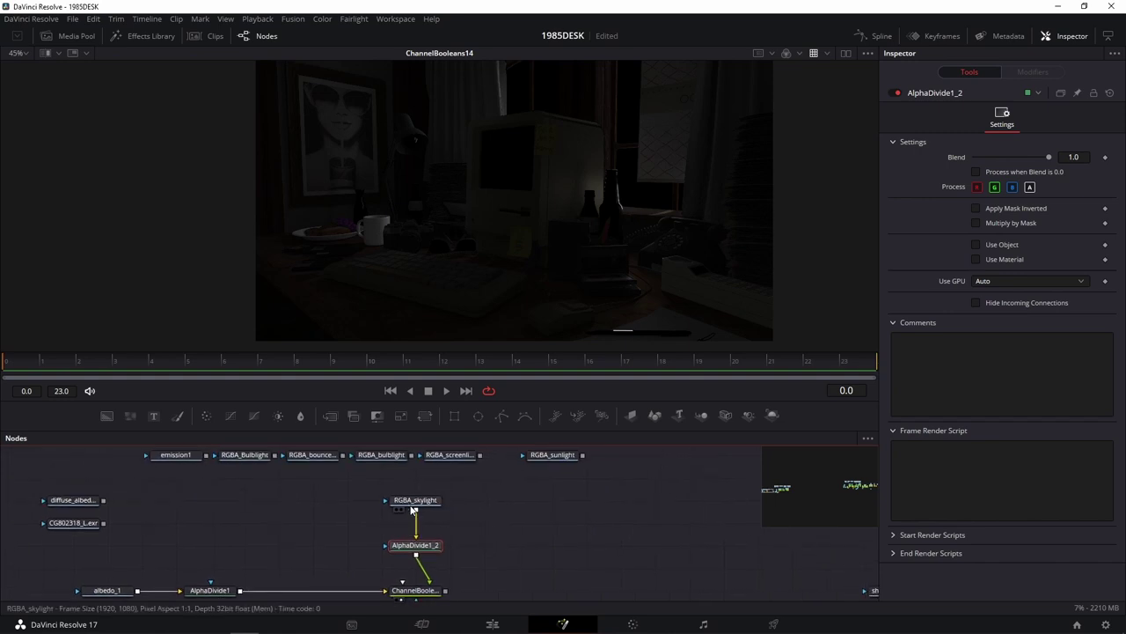
{"action": "scroll", "coordinate": [486, 507], "scroll_direction": "right", "scroll_amount": 3}
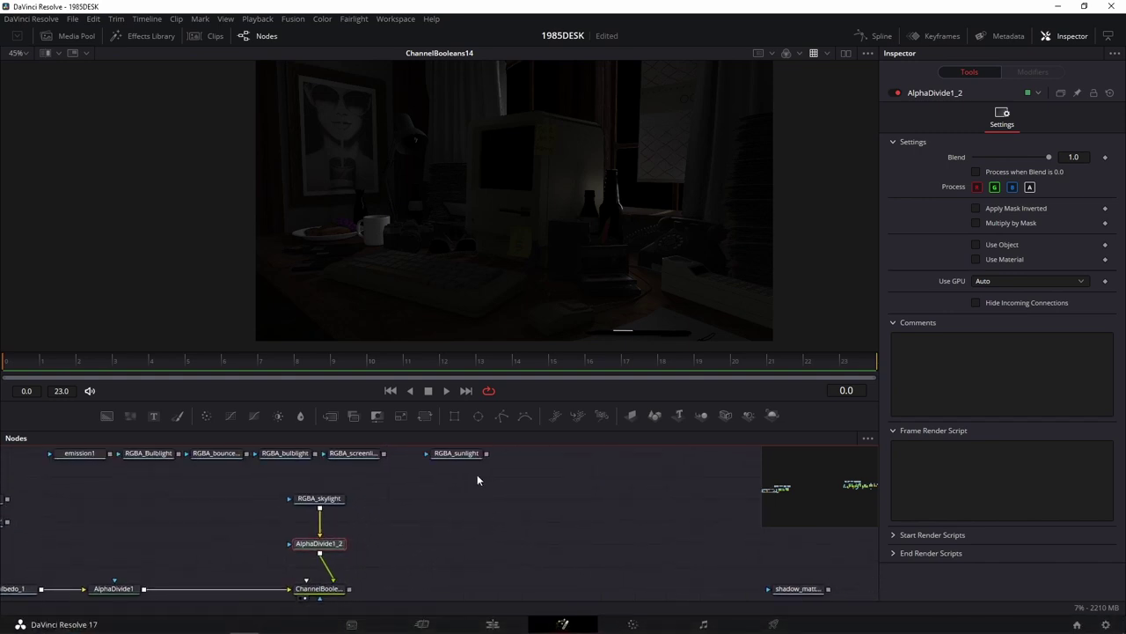
Step: Preview the sunlight and bounce light passes, select RGBA_Bulblight, and save the project
{"action": "mouse_move", "coordinate": [455, 455]}
{"action": "left_mouse_down"}
{"action": "mouse_move", "coordinate": [453, 549]}
{"action": "mouse_move", "coordinate": [462, 469]}
{"action": "mouse_move", "coordinate": [517, 315]}
{"action": "left_mouse_up"}
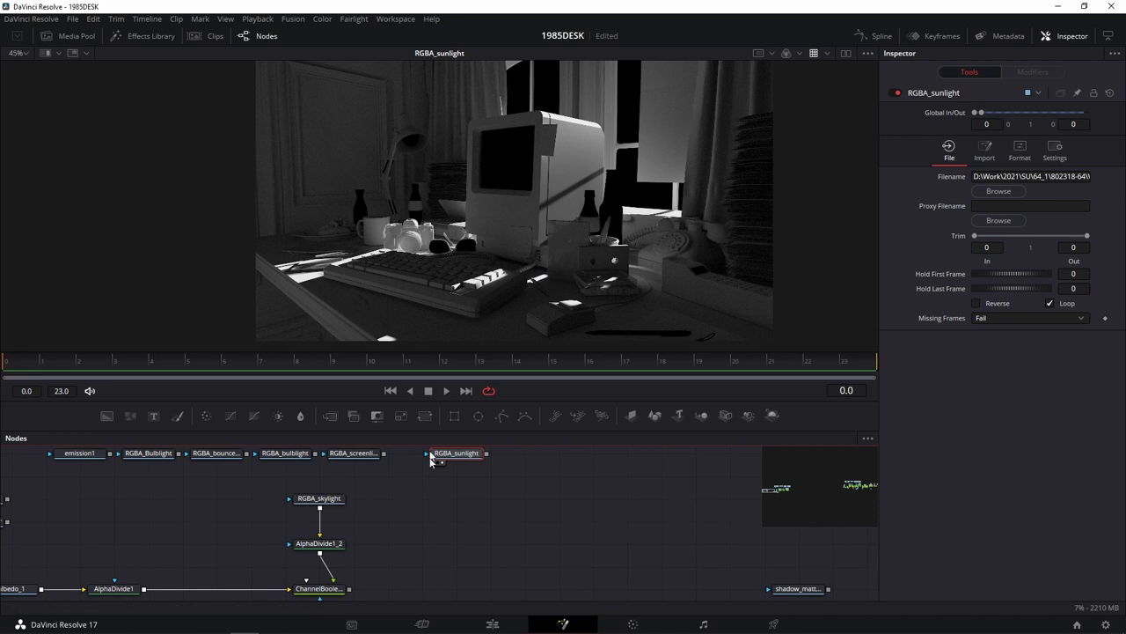
{"action": "left_click_drag", "start_coordinate": [437, 492], "coordinate": [620, 498]}
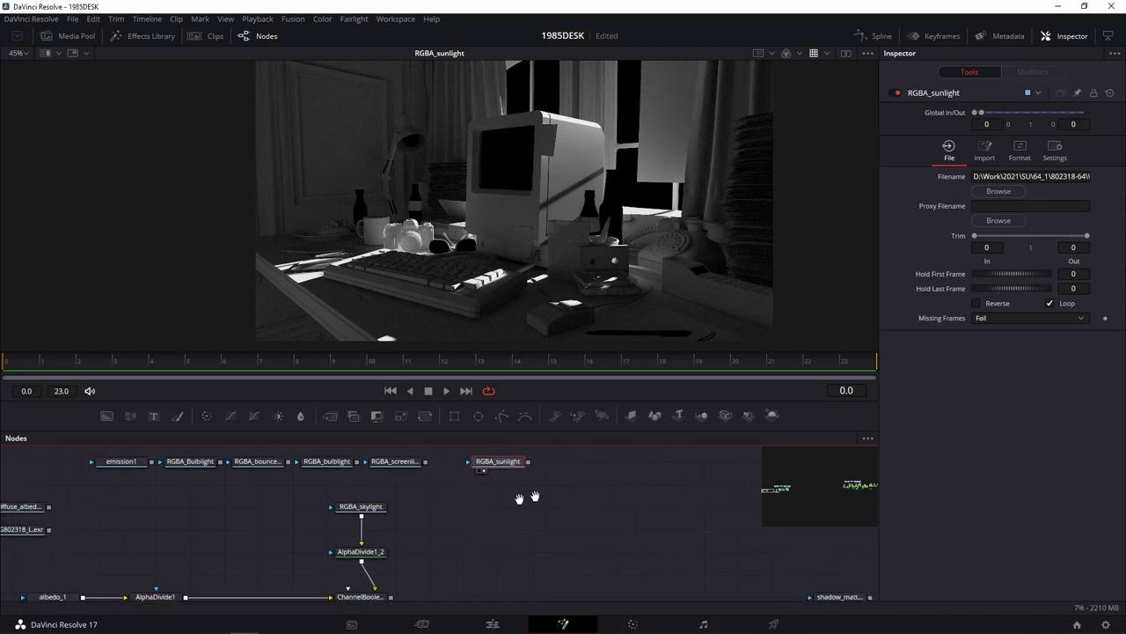
{"action": "left_click", "coordinate": [325, 459]}
{"action": "key", "text": "1"}
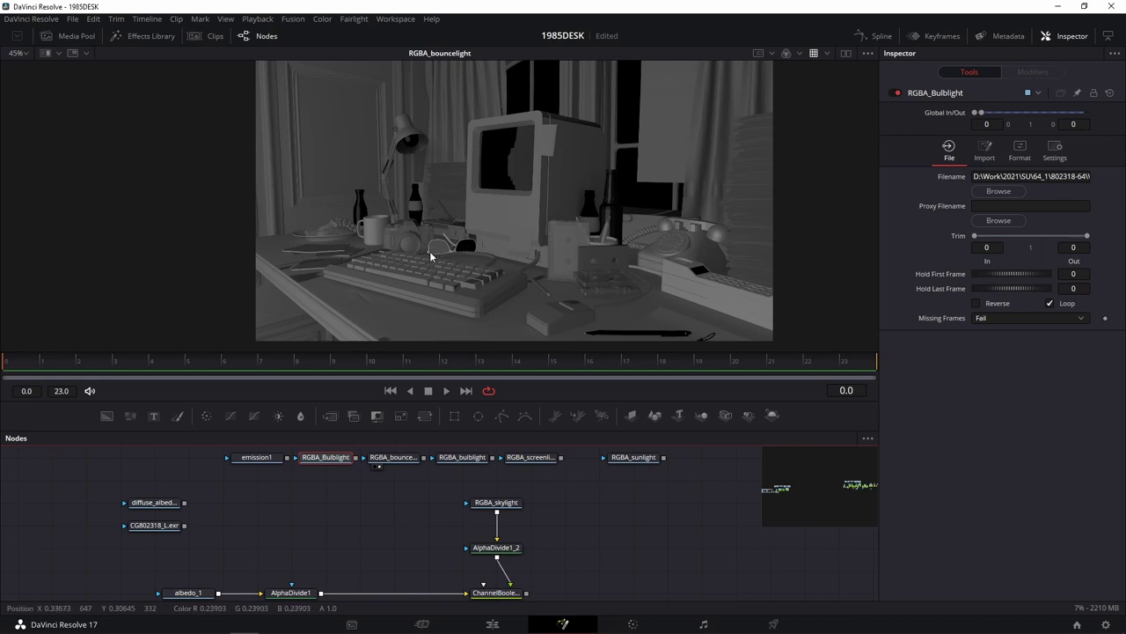
{"action": "key", "text": "ctrl+s"}
Step: Move RGBA_Bulblight down beside RGBA_skylight and select AlphaDivide1_2 and ChannelBooleans14
{"action": "left_click_drag", "start_coordinate": [339, 458], "coordinate": [614, 502]}
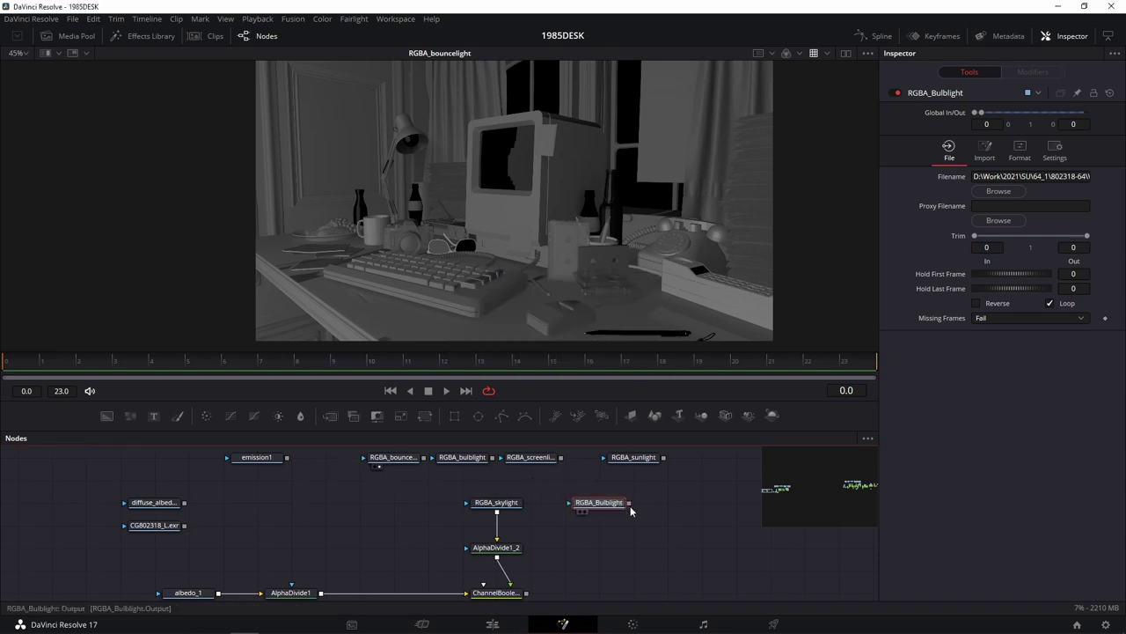
{"action": "mouse_move", "coordinate": [653, 569]}
{"action": "left_mouse_down"}
{"action": "mouse_move", "coordinate": [491, 522]}
{"action": "mouse_move", "coordinate": [359, 552]}
{"action": "left_mouse_up"}
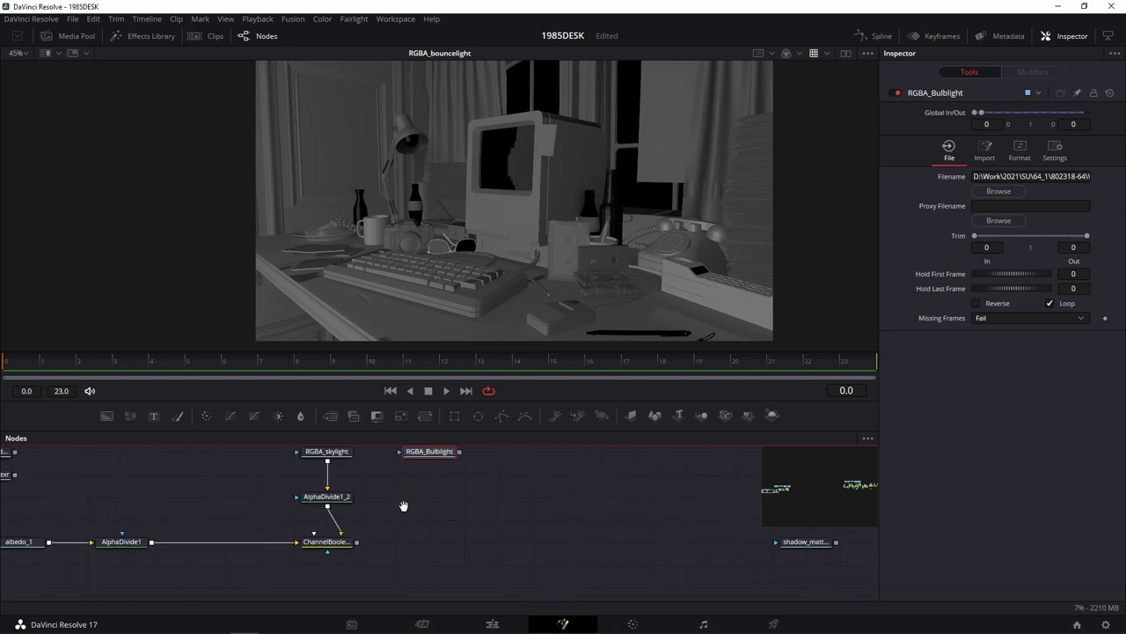
{"action": "left_click_drag", "start_coordinate": [399, 500], "coordinate": [274, 598]}
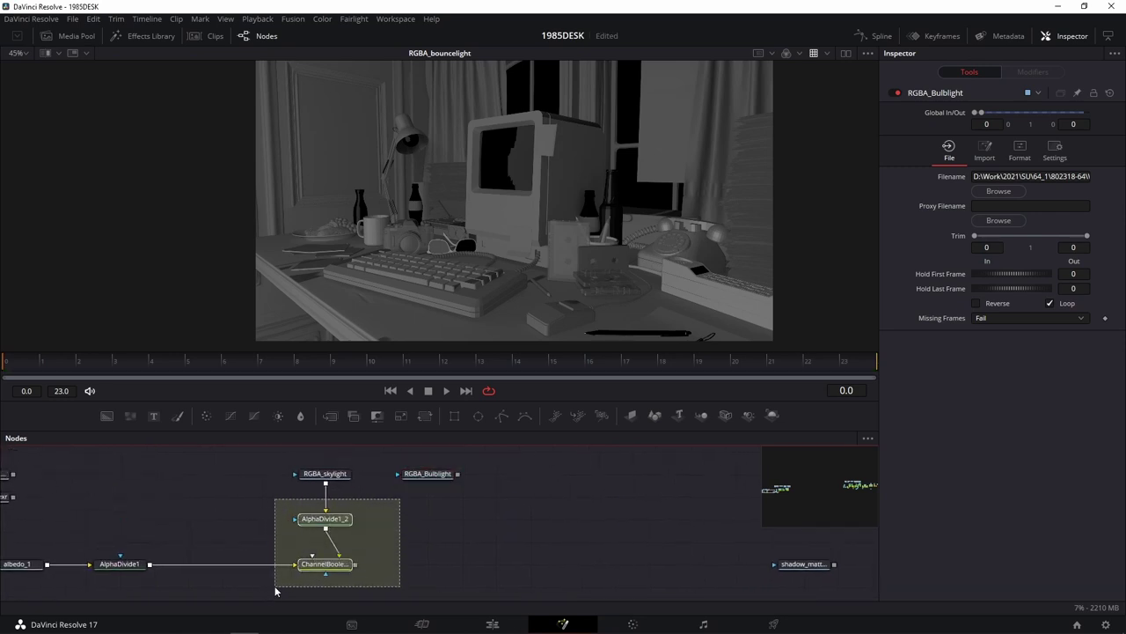
Step: Duplicate the divide-and-combine pair and connect RGBA_Bulblight into AlphaDivide1_2_1
{"action": "key", "text": "ctrl+c"}
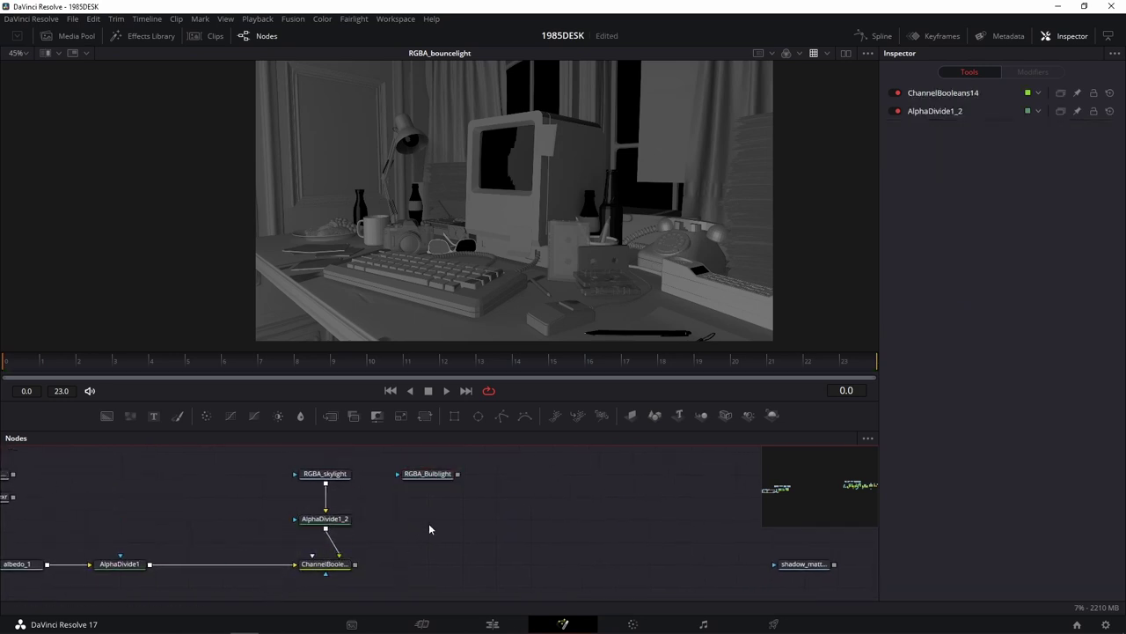
{"action": "key", "text": "ctrl+v"}
{"action": "left_click", "coordinate": [468, 514]}
{"action": "left_click_drag", "start_coordinate": [458, 474], "coordinate": [428, 518]}
{"action": "scroll", "coordinate": [440, 542], "scroll_direction": "down", "scroll_amount": 3}
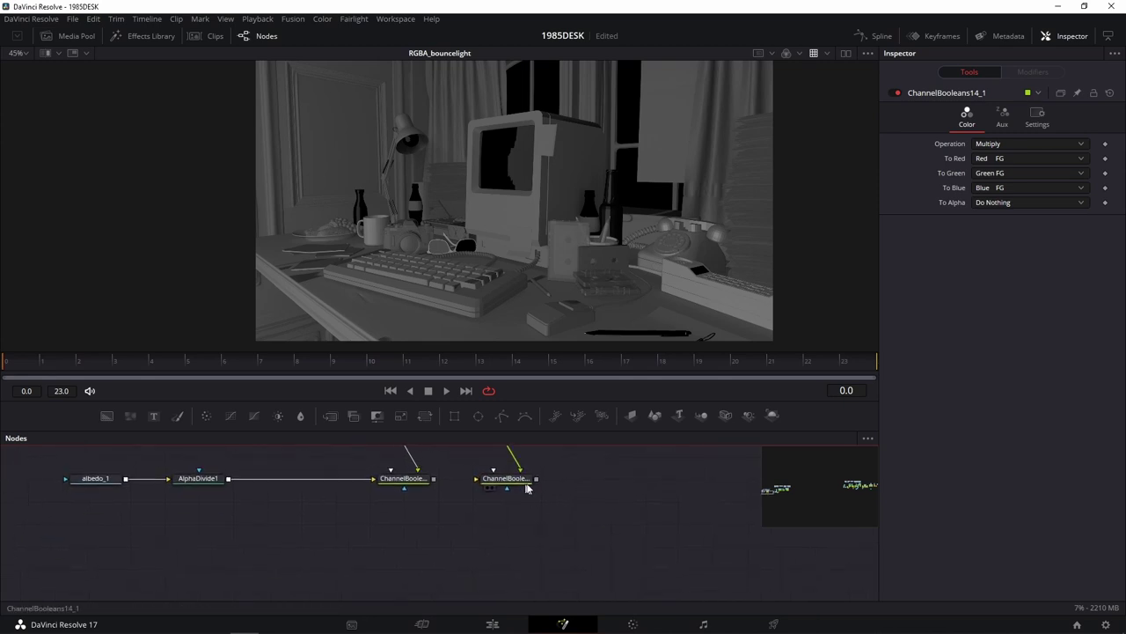
{"action": "left_click_drag", "start_coordinate": [496, 526], "coordinate": [495, 548]}
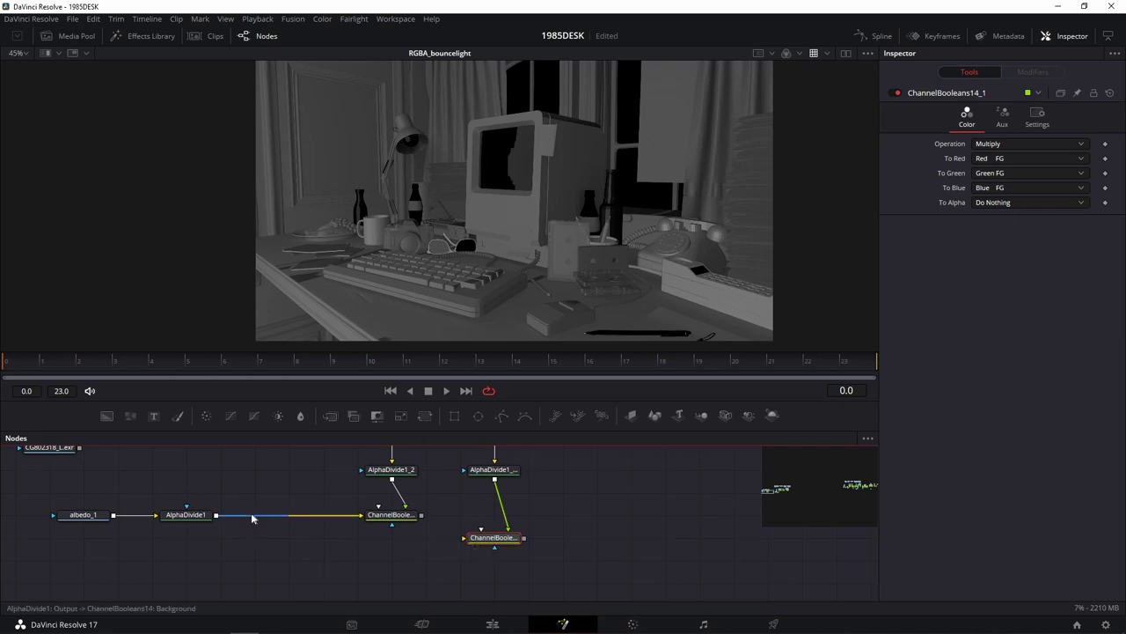
Step: Feed AlphaDivide1 into ChannelBooleans14_1's background and view its multiplied result
{"action": "left_click_drag", "start_coordinate": [217, 515], "coordinate": [467, 540]}
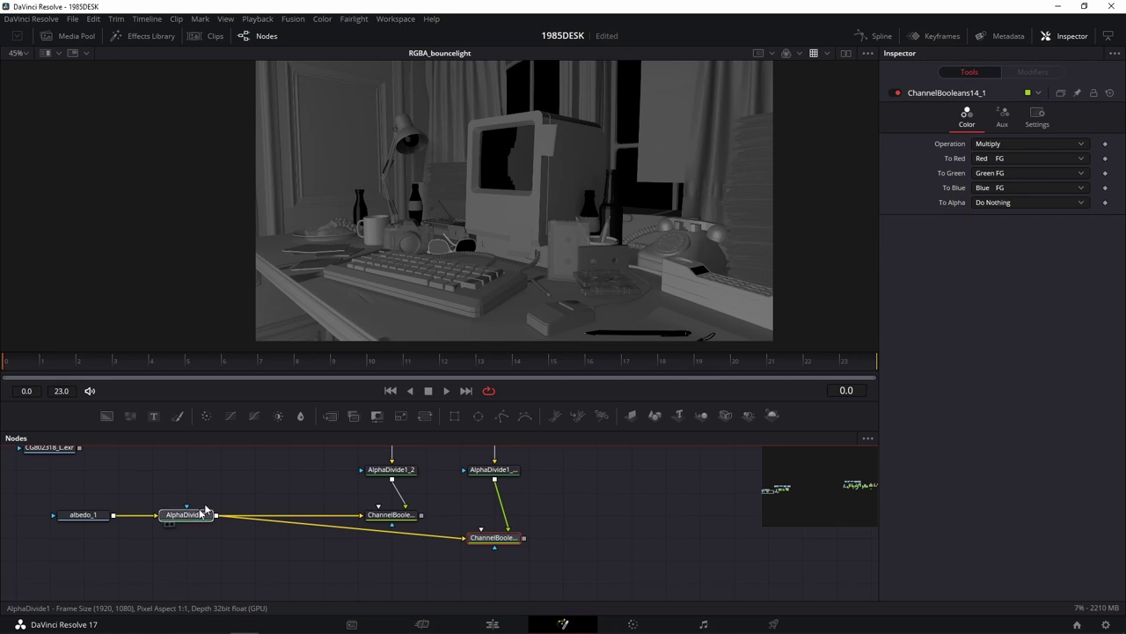
{"action": "key", "text": "1"}
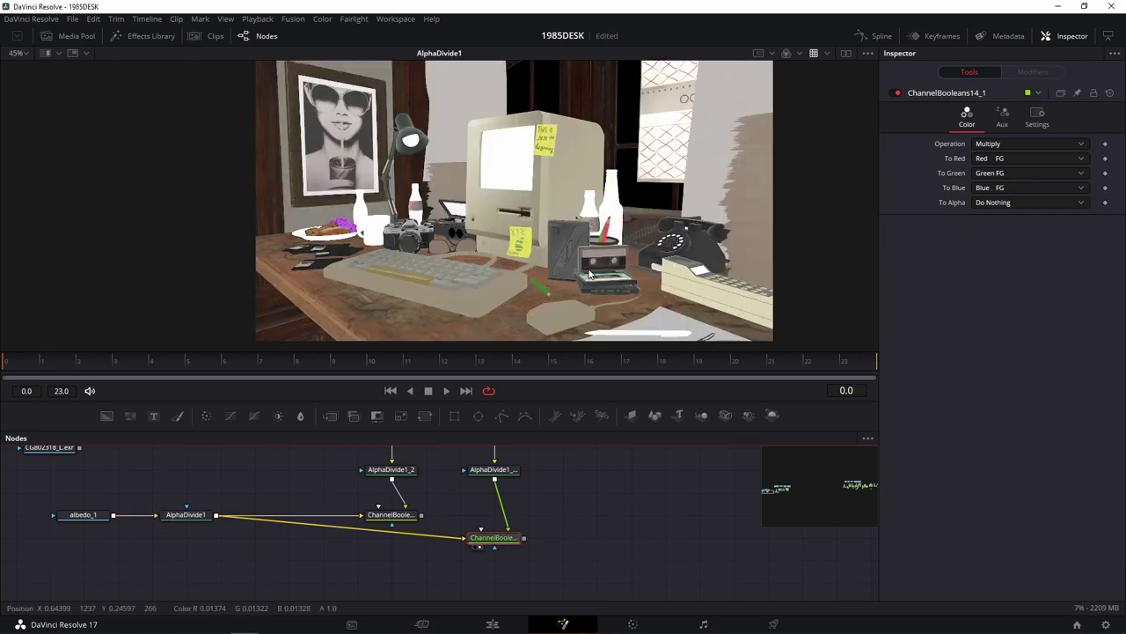
{"action": "key", "text": "1"}
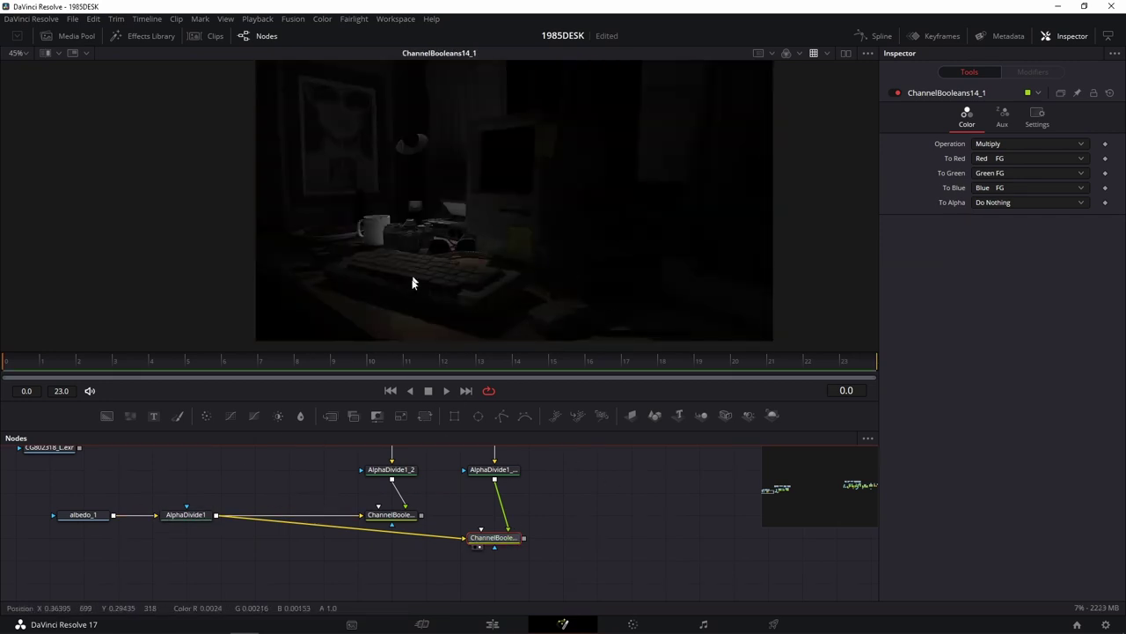
Step: Compare the ChannelBooleans14 and ChannelBooleans14_1 outputs in the viewer
{"action": "scroll", "coordinate": [411, 291], "scroll_direction": "up", "scroll_amount": 2}
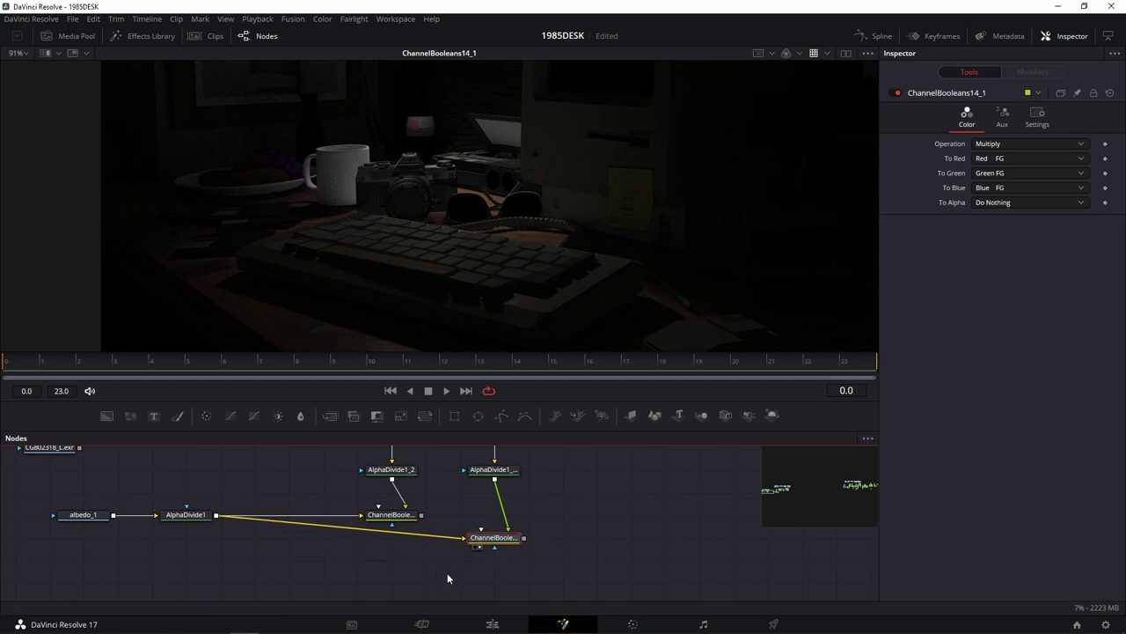
{"action": "scroll", "coordinate": [447, 573], "scroll_direction": "up", "scroll_amount": 3}
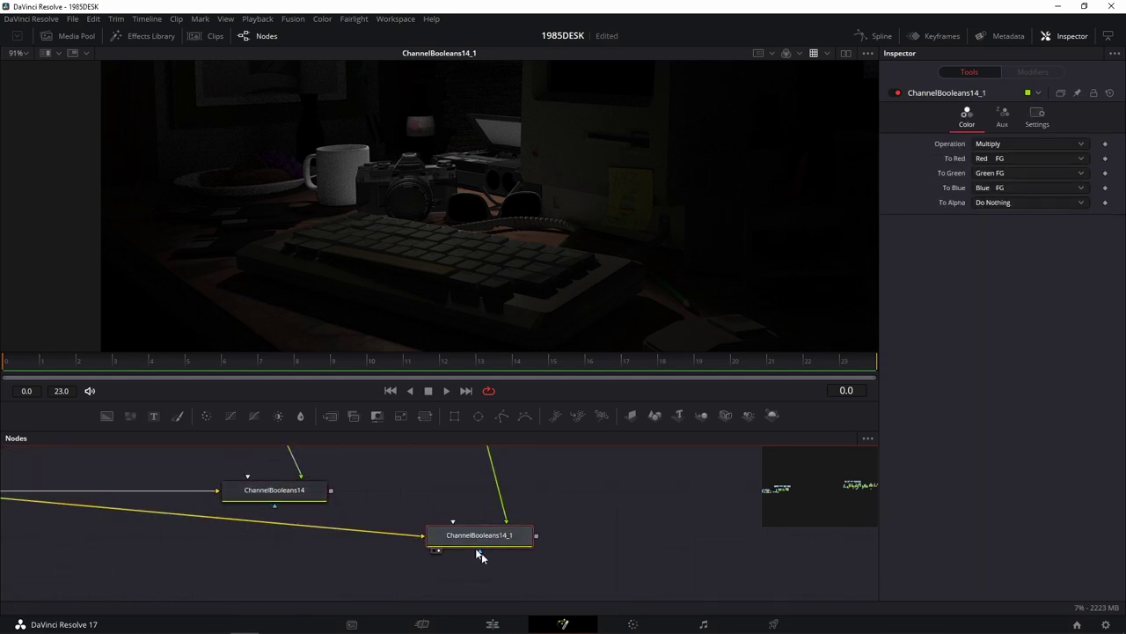
{"action": "left_click_drag", "start_coordinate": [409, 496], "coordinate": [440, 453]}
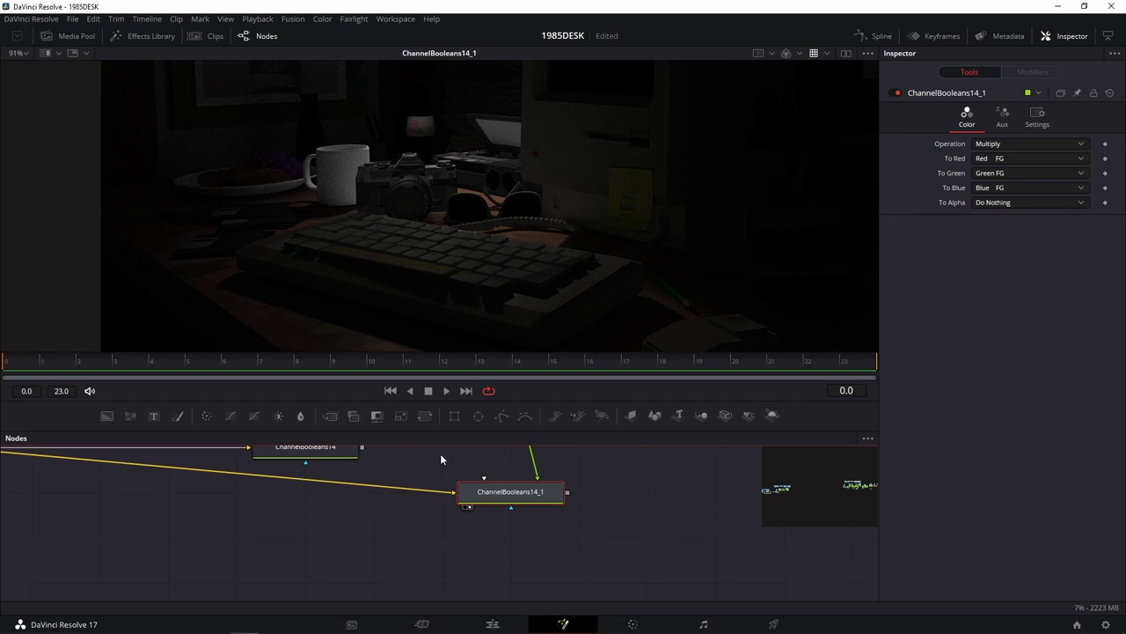
{"action": "scroll", "coordinate": [402, 482], "scroll_direction": "up", "scroll_amount": 1}
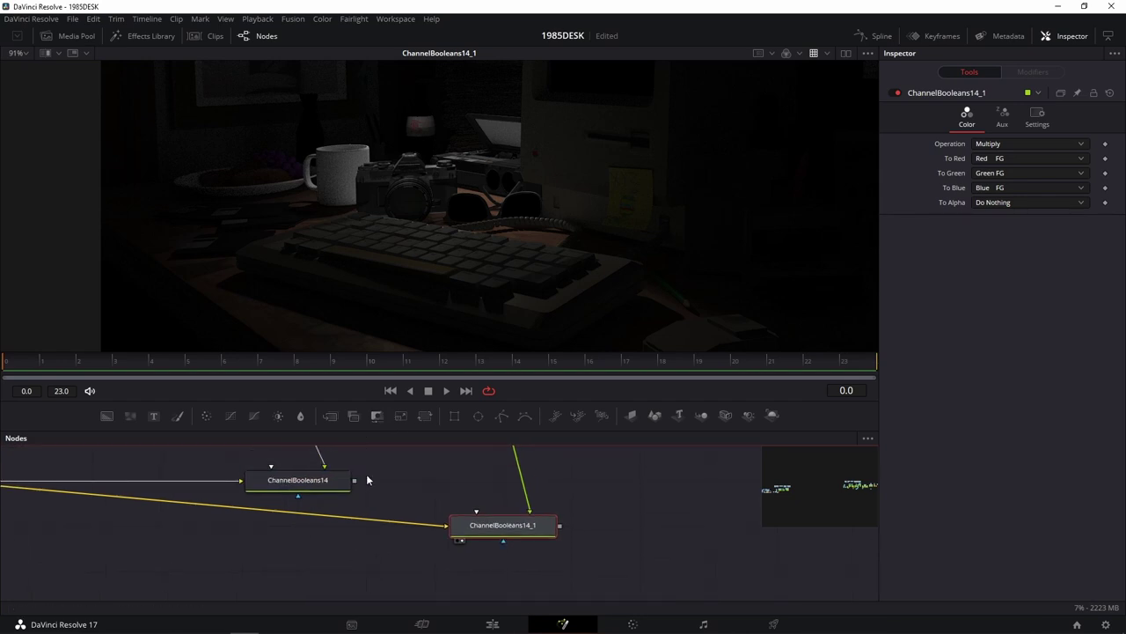
{"action": "key", "text": "1"}
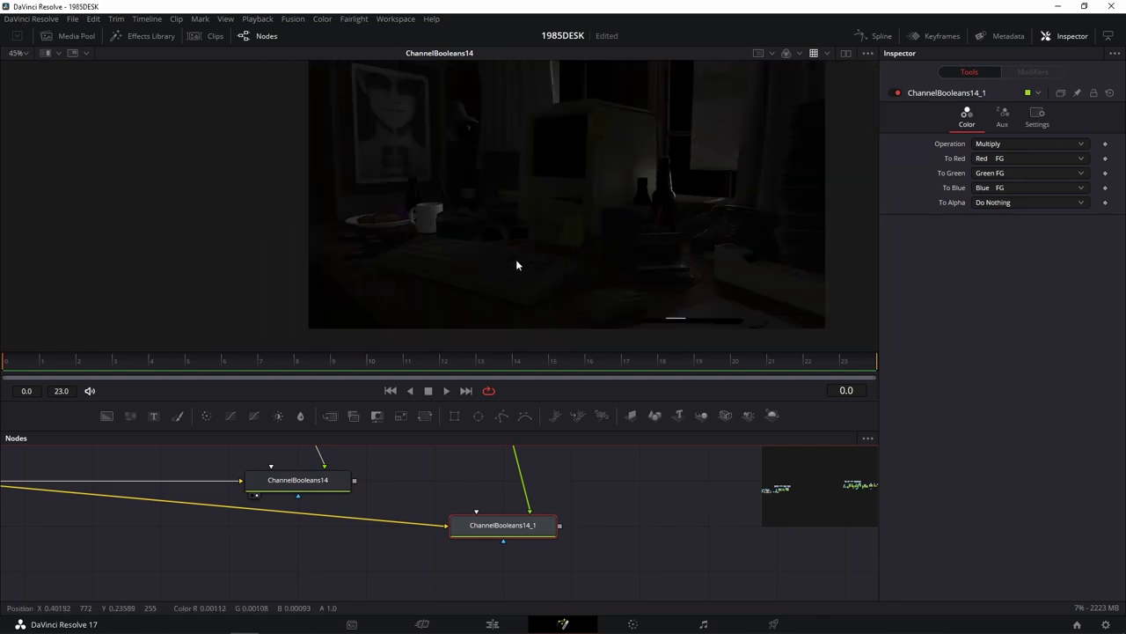
{"action": "left_click_drag", "start_coordinate": [497, 530], "coordinate": [660, 222]}
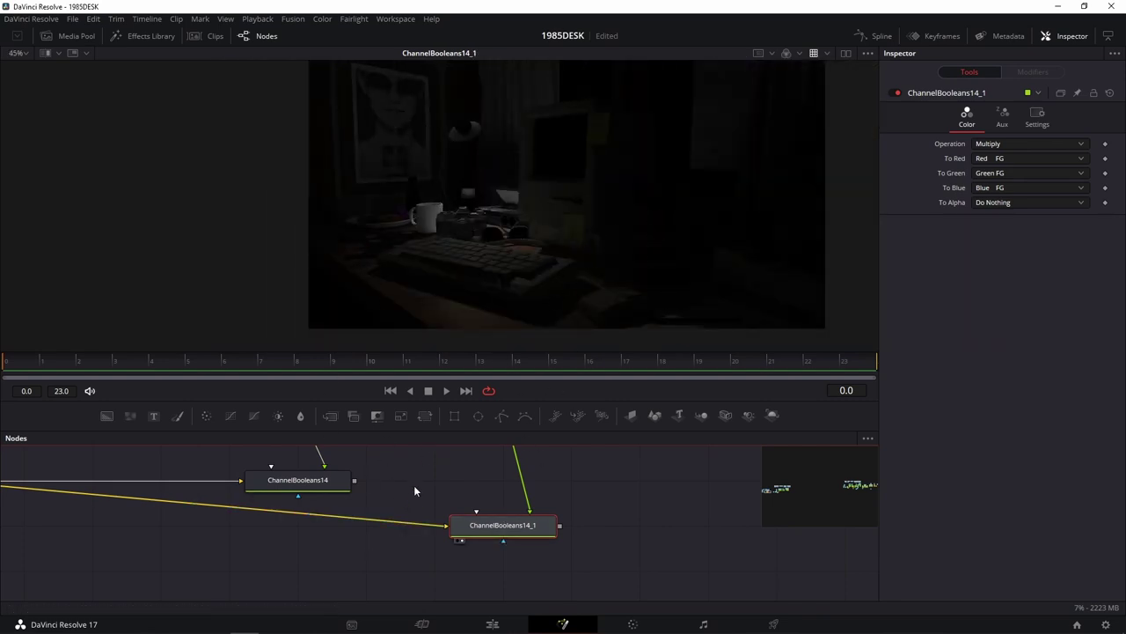
{"action": "scroll", "coordinate": [469, 494], "scroll_direction": "down", "scroll_amount": 5}
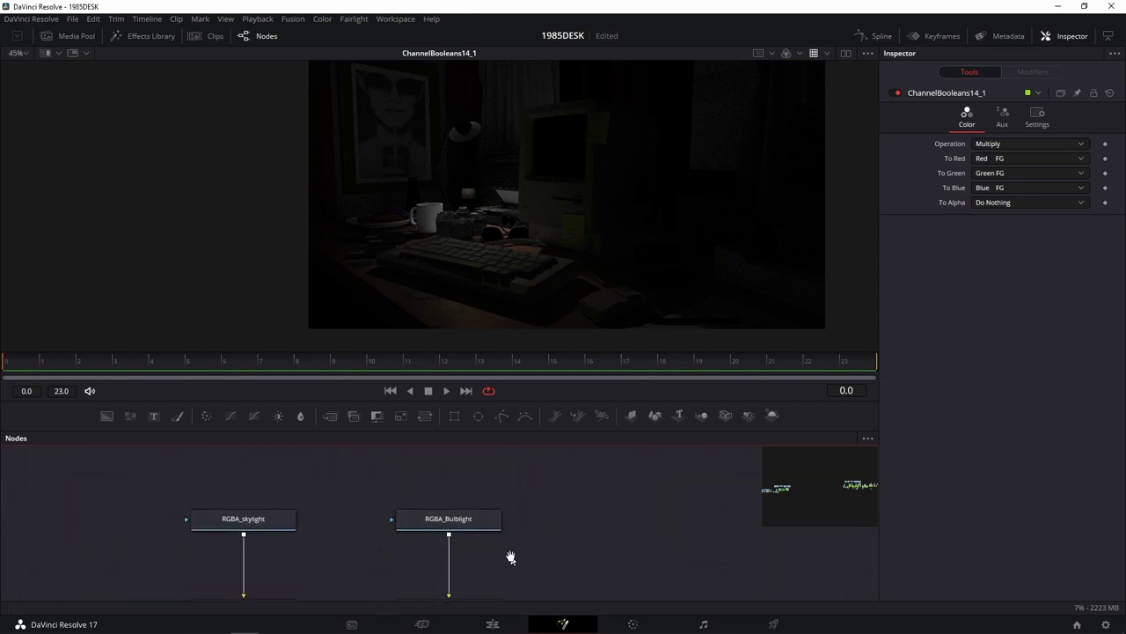
Step: Disconnect RGBA_Bulblight from AlphaDivide1_2_1 and move it up and left
{"action": "scroll", "coordinate": [508, 555], "scroll_direction": "down", "scroll_amount": 1}
{"action": "left_click_drag", "start_coordinate": [463, 552], "coordinate": [528, 516]}
{"action": "scroll", "coordinate": [563, 546], "scroll_direction": "up", "scroll_amount": 4}
{"action": "left_click_drag", "start_coordinate": [548, 553], "coordinate": [307, 521]}
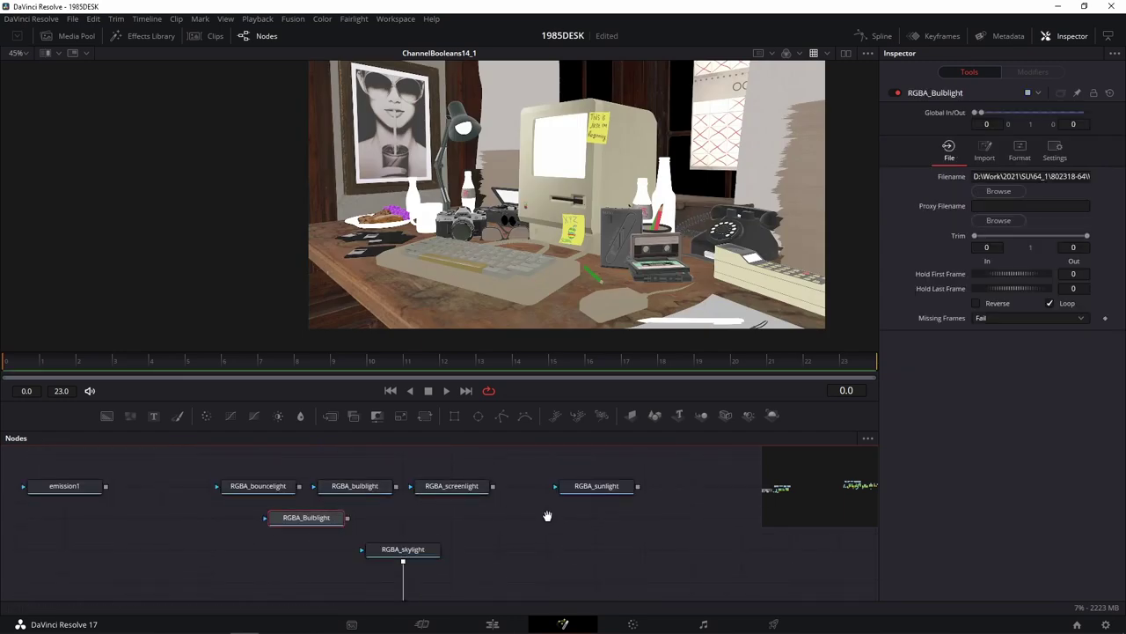
Step: Connect RGBA_bouncelight into AlphaDivide1_2_1 and view ChannelBooleans14's result
{"action": "scroll", "coordinate": [548, 515], "scroll_direction": "down", "scroll_amount": 1}
{"action": "left_click_drag", "start_coordinate": [258, 467], "coordinate": [546, 530]}
{"action": "scroll", "coordinate": [625, 556], "scroll_direction": "down", "scroll_amount": 3}
{"action": "left_click_drag", "start_coordinate": [523, 482], "coordinate": [525, 531]}
{"action": "scroll", "coordinate": [613, 516], "scroll_direction": "down", "scroll_amount": 1}
{"action": "scroll", "coordinate": [612, 516], "scroll_direction": "down", "scroll_amount": 5}
{"action": "mouse_move", "coordinate": [380, 483]}
{"action": "left_mouse_down"}
{"action": "mouse_move", "coordinate": [408, 521]}
{"action": "mouse_move", "coordinate": [580, 216]}
{"action": "left_mouse_up"}
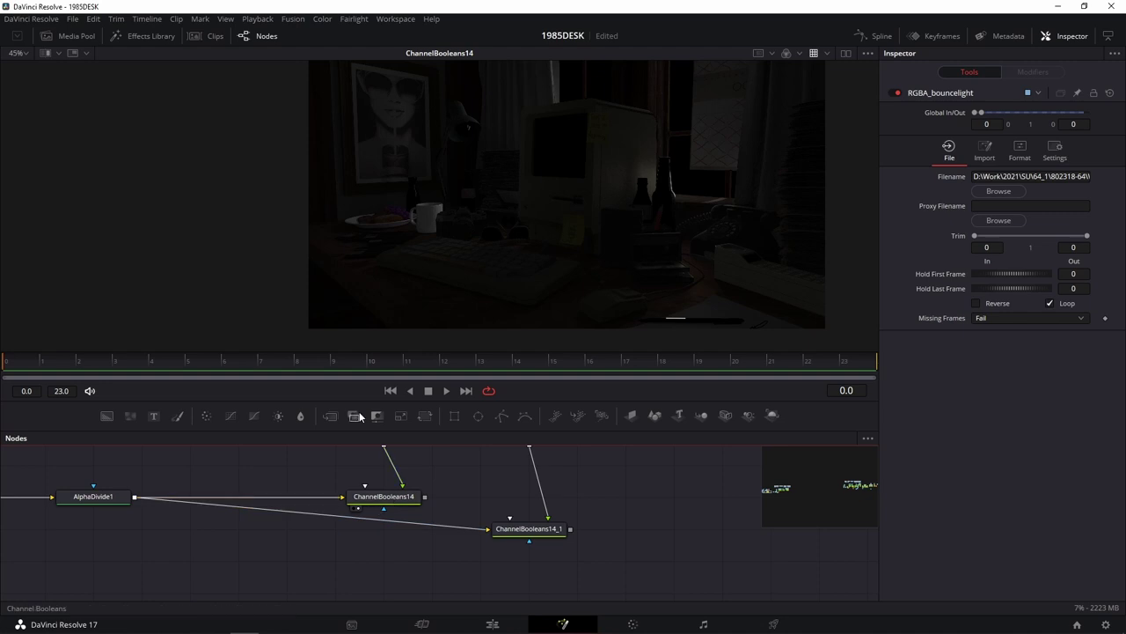
{"action": "left_click_drag", "start_coordinate": [356, 420], "coordinate": [473, 592]}
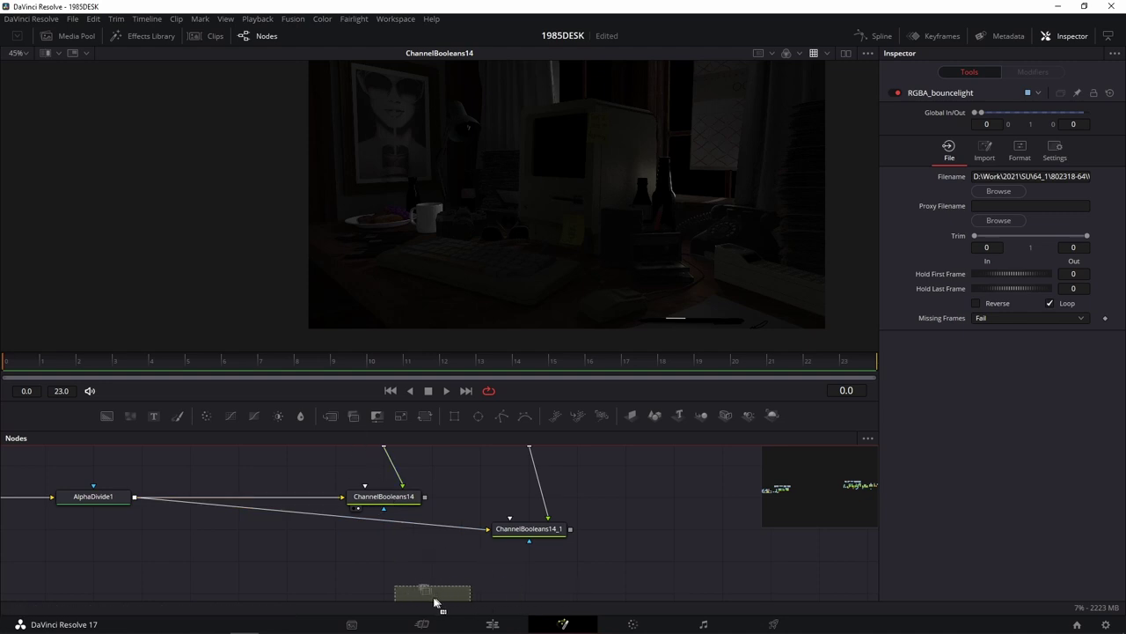
Step: Place ChannelBooleans15 below the combine nodes, fed by ChannelBooleans14 and ChannelBooleans14_1
{"action": "left_click_drag", "start_coordinate": [473, 591], "coordinate": [432, 595]}
{"action": "left_click_drag", "start_coordinate": [420, 483], "coordinate": [397, 578]}
{"action": "mouse_move", "coordinate": [565, 514]}
{"action": "left_mouse_down"}
{"action": "mouse_move", "coordinate": [434, 578]}
{"action": "mouse_move", "coordinate": [544, 583]}
{"action": "left_mouse_up"}
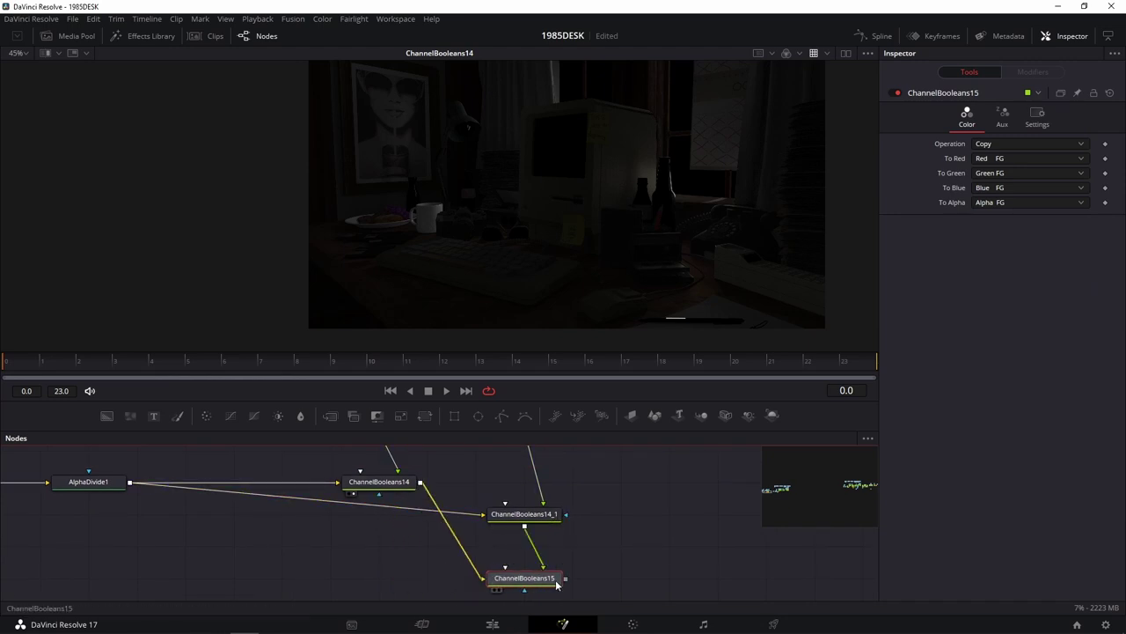
Step: Add bend points to route the ChannelBooleans14 and AlphaDivide1 links neatly
{"action": "left_click", "coordinate": [459, 539], "text": "alt"}
{"action": "left_click_drag", "start_coordinate": [459, 538], "coordinate": [379, 578]}
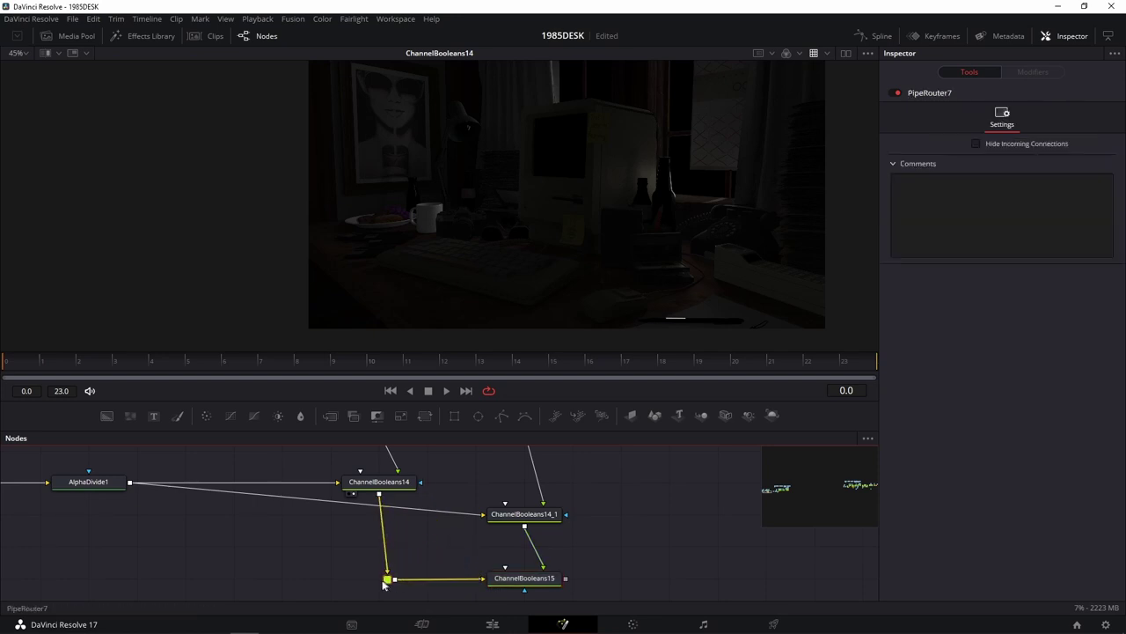
{"action": "mouse_move", "coordinate": [598, 521]}
{"action": "left_mouse_down"}
{"action": "mouse_move", "coordinate": [532, 541]}
{"action": "mouse_move", "coordinate": [562, 518]}
{"action": "left_mouse_up"}
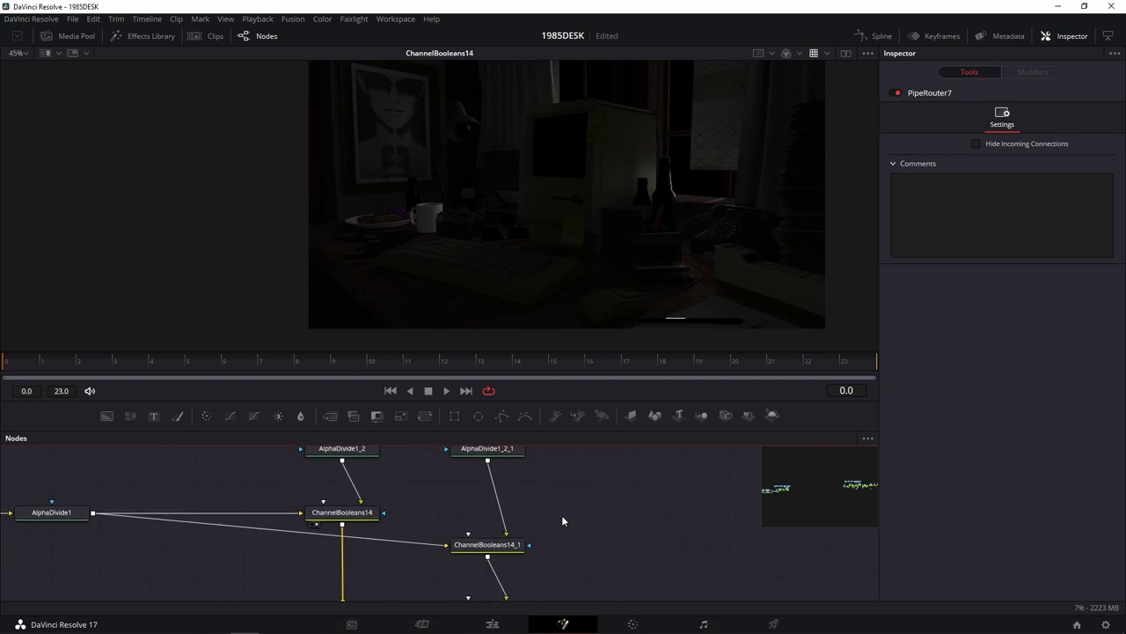
{"action": "left_click", "coordinate": [280, 539], "text": "alt"}
{"action": "left_click_drag", "start_coordinate": [279, 540], "coordinate": [149, 545]}
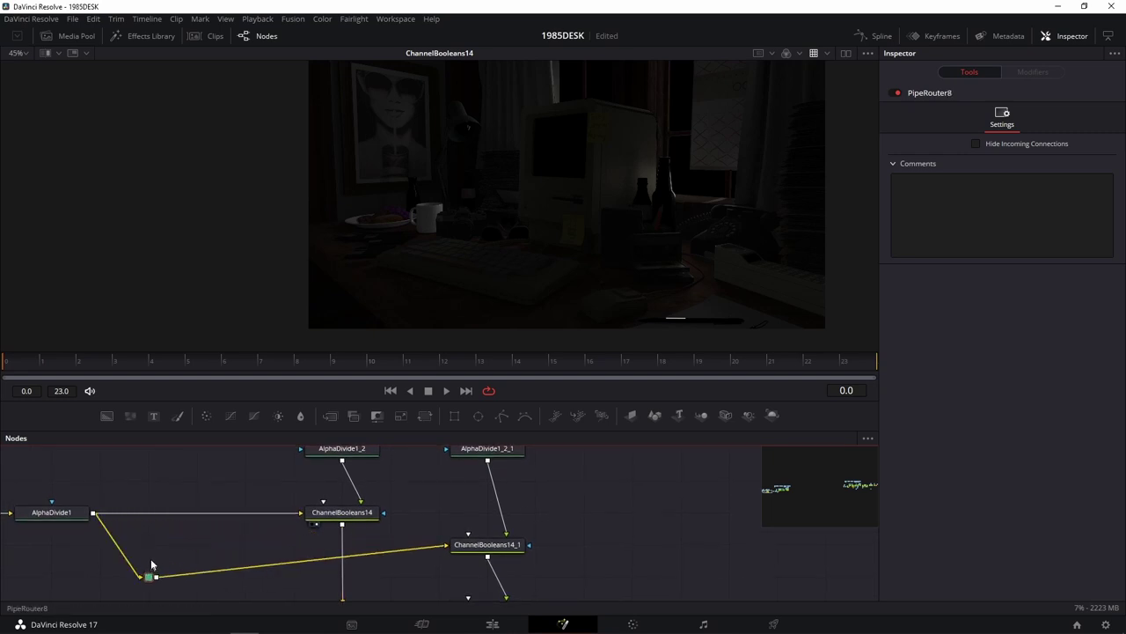
Step: View ChannelBooleans15 and set its Operation to Add and To Alpha to Do Nothing
{"action": "left_click_drag", "start_coordinate": [617, 584], "coordinate": [605, 515]}
{"action": "left_click_drag", "start_coordinate": [515, 556], "coordinate": [549, 307]}
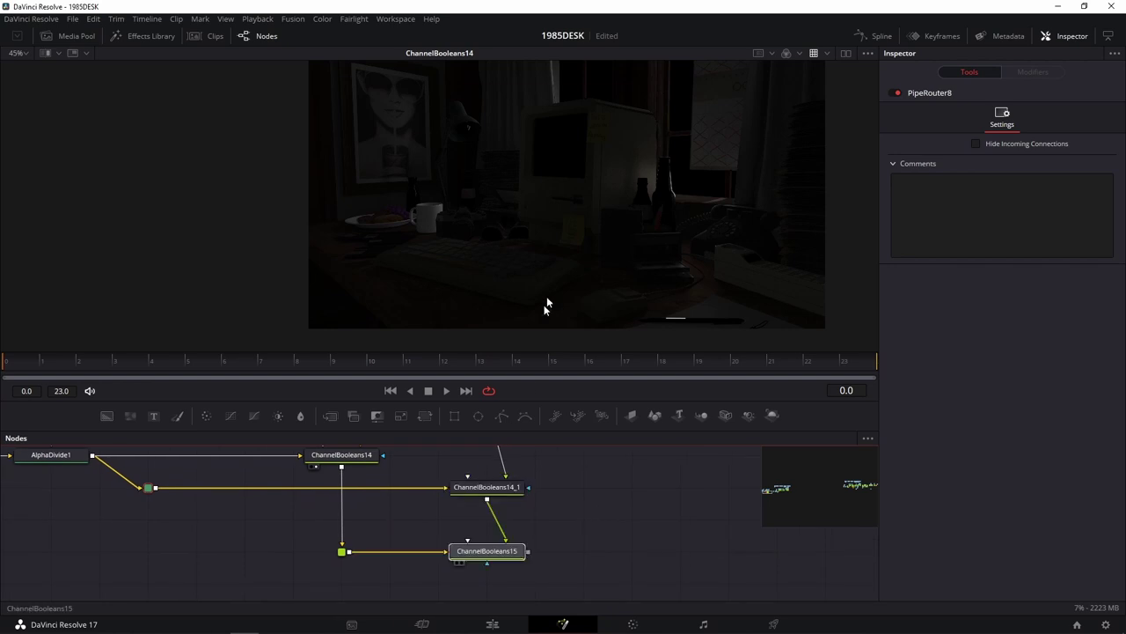
{"action": "left_click", "coordinate": [510, 554]}
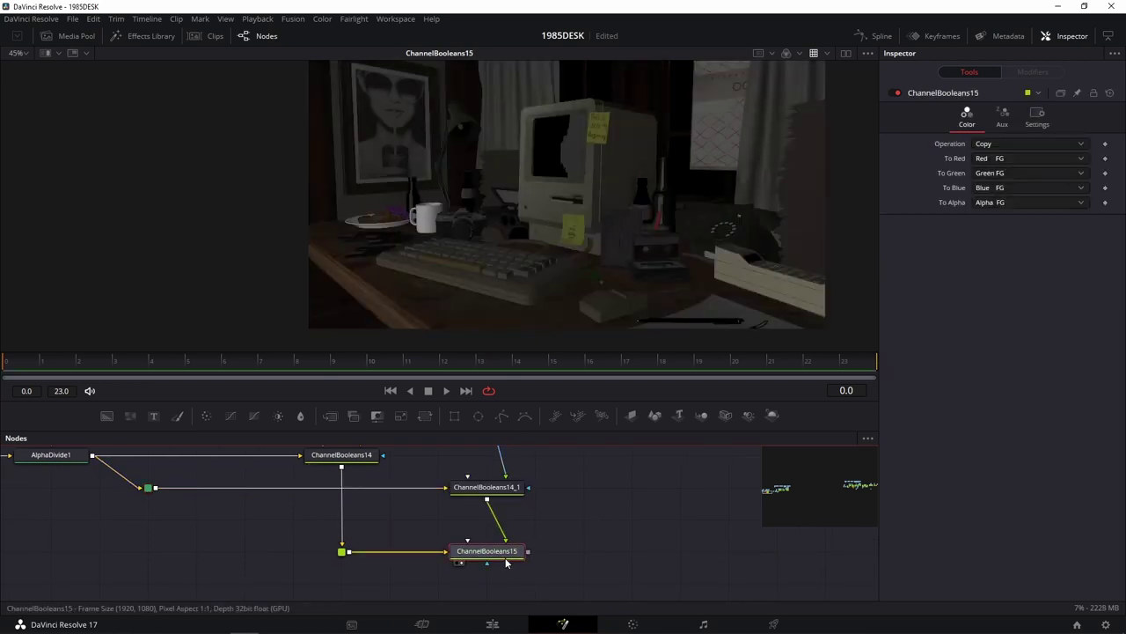
{"action": "left_click", "coordinate": [1004, 145]}
{"action": "left_click", "coordinate": [998, 167]}
{"action": "left_click", "coordinate": [994, 204]}
{"action": "left_click", "coordinate": [990, 269]}
Step: Compare the ChannelBooleans14_1 output with the ChannelBooleans15 result in the viewer
{"action": "left_click_drag", "start_coordinate": [486, 486], "coordinate": [578, 251]}
{"action": "left_click_drag", "start_coordinate": [342, 455], "coordinate": [563, 193]}
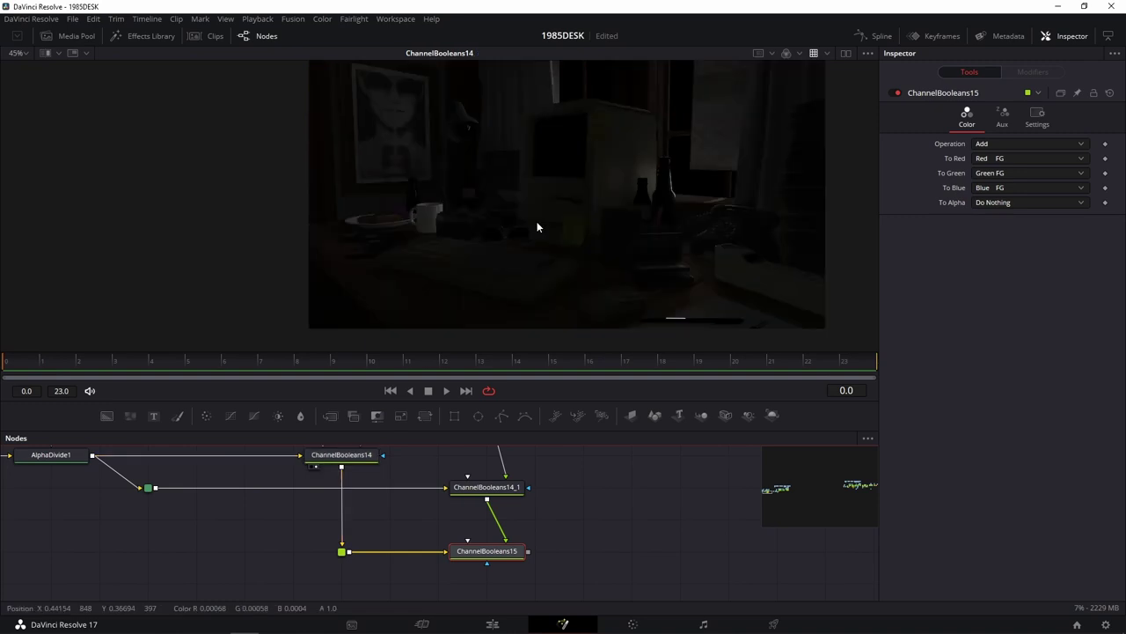
{"action": "left_click_drag", "start_coordinate": [486, 550], "coordinate": [687, 204]}
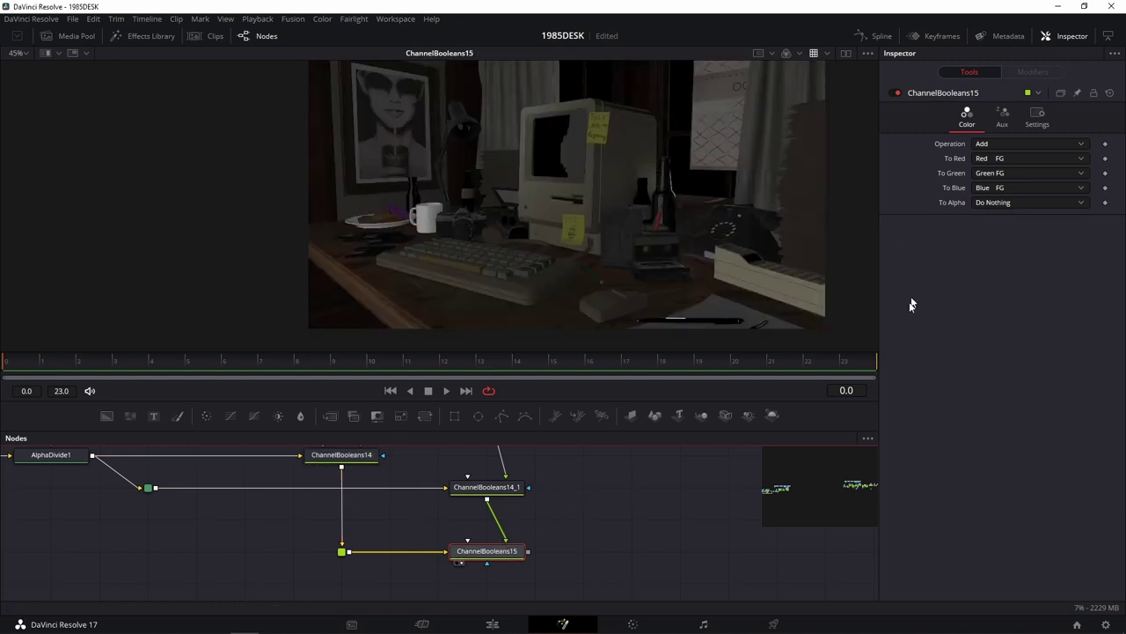
Step: Reframe the node graph and flip the viewer between ChannelBooleans14_1 and ChannelBooleans14
{"action": "left_click_drag", "start_coordinate": [640, 497], "coordinate": [606, 506]}
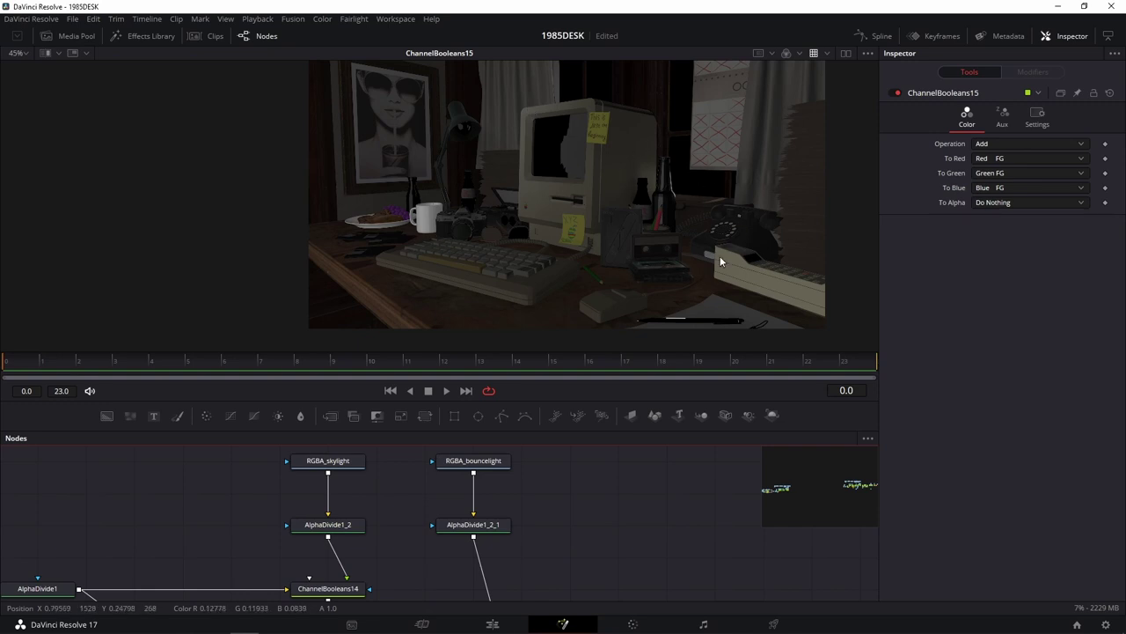
{"action": "scroll", "coordinate": [616, 491], "scroll_direction": "down", "scroll_amount": 2}
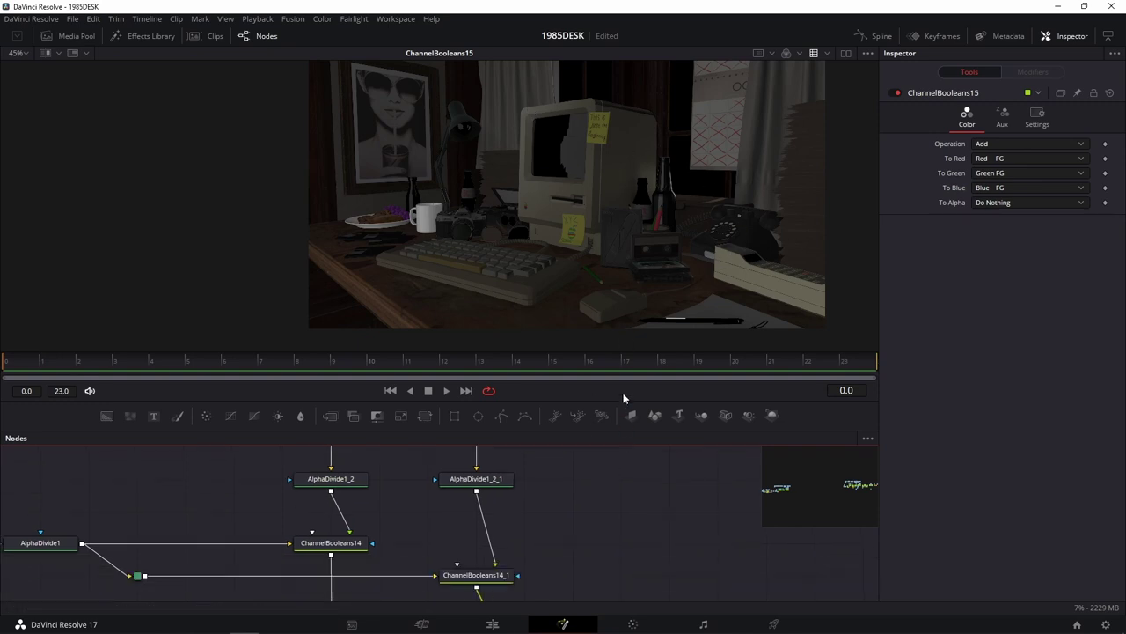
{"action": "left_click_drag", "start_coordinate": [524, 549], "coordinate": [568, 460]}
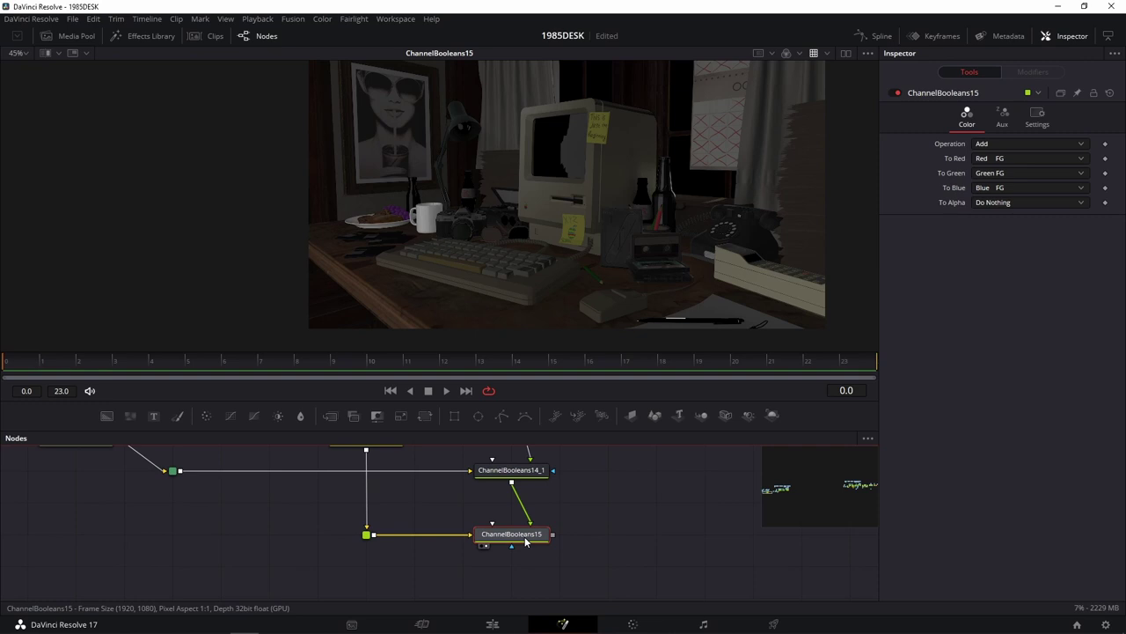
{"action": "scroll", "coordinate": [649, 495], "scroll_direction": "up", "scroll_amount": 2}
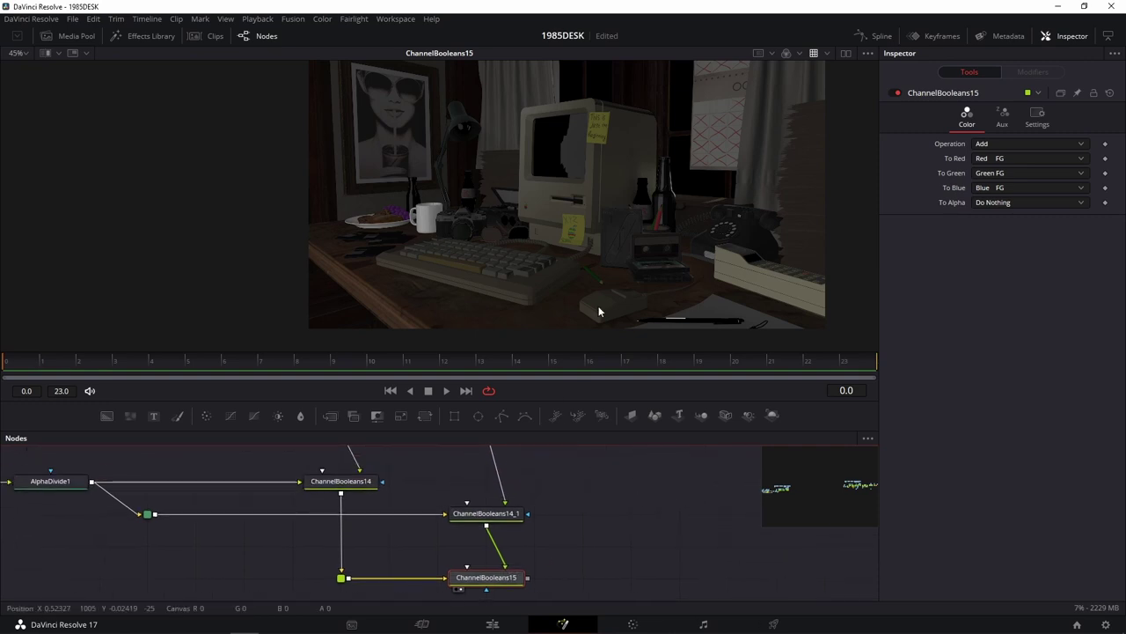
{"action": "left_click_drag", "start_coordinate": [576, 492], "coordinate": [522, 495]}
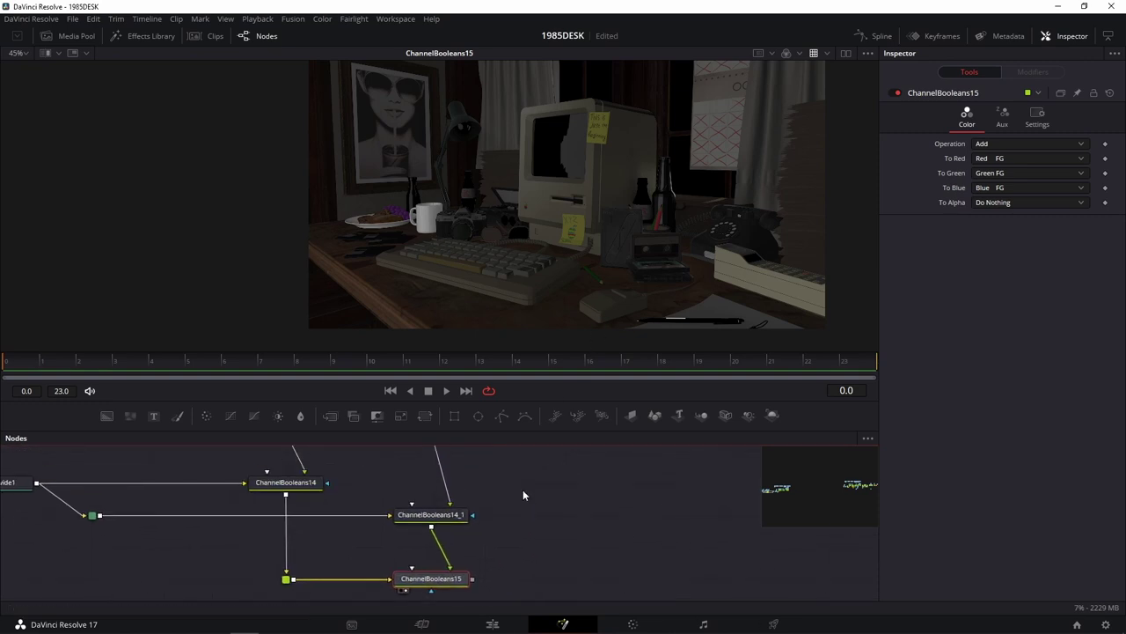
{"action": "left_click_drag", "start_coordinate": [430, 514], "coordinate": [634, 115]}
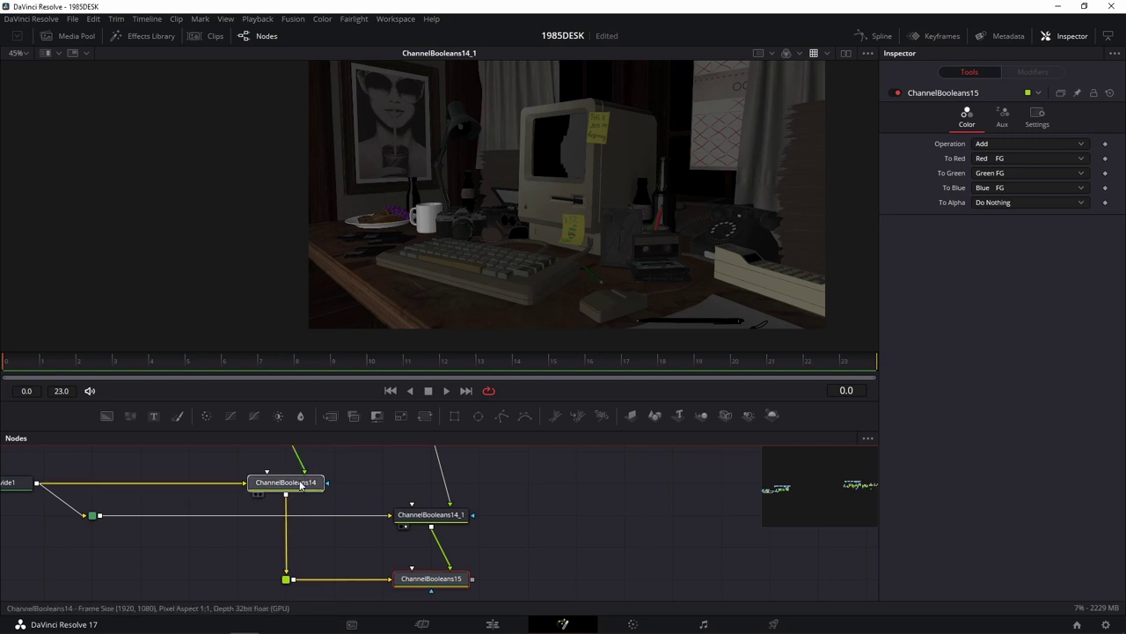
{"action": "left_click_drag", "start_coordinate": [300, 484], "coordinate": [582, 239]}
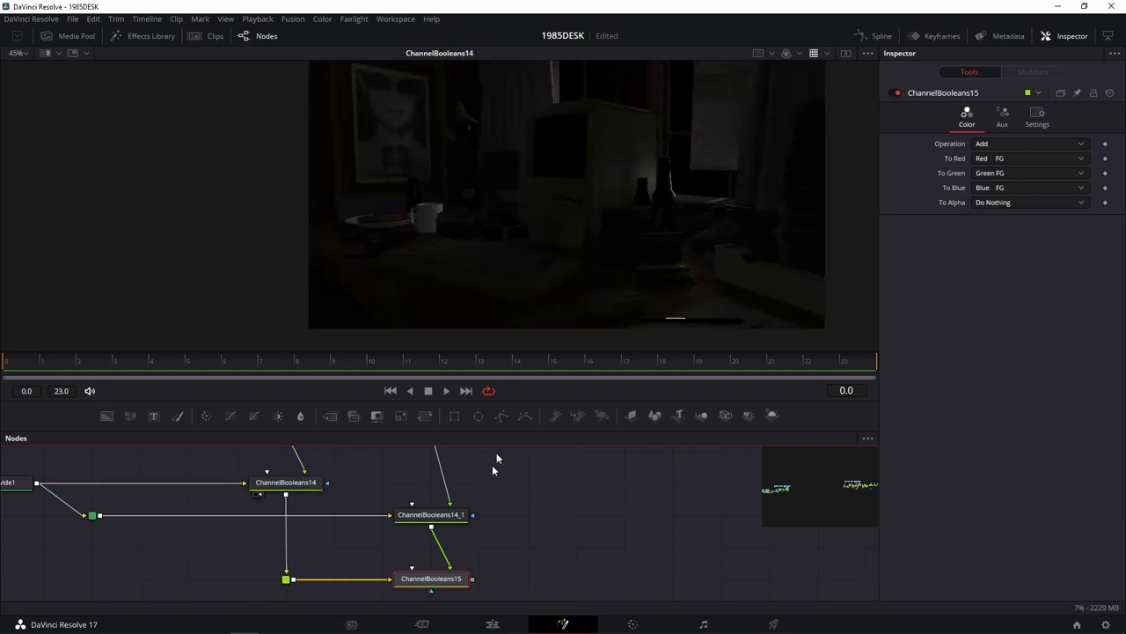
{"action": "left_click_drag", "start_coordinate": [432, 514], "coordinate": [630, 273]}
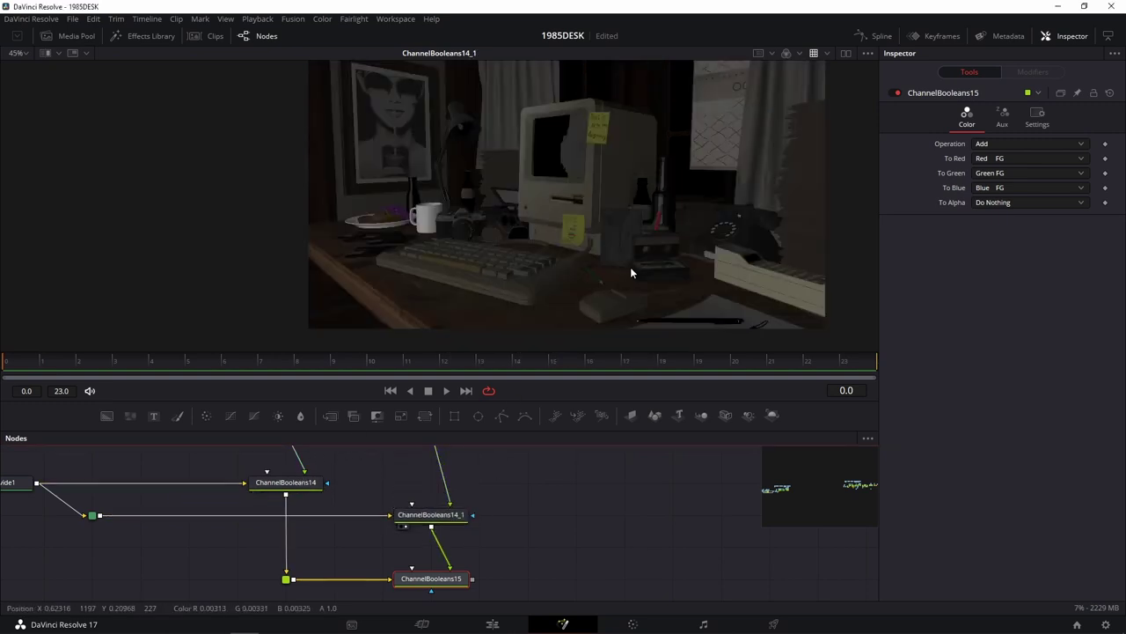
Step: Compare ChannelBooleans14, 14_1 and the combined ChannelBooleans15, ending on ChannelBooleans14_1
{"action": "left_click_drag", "start_coordinate": [286, 483], "coordinate": [566, 294]}
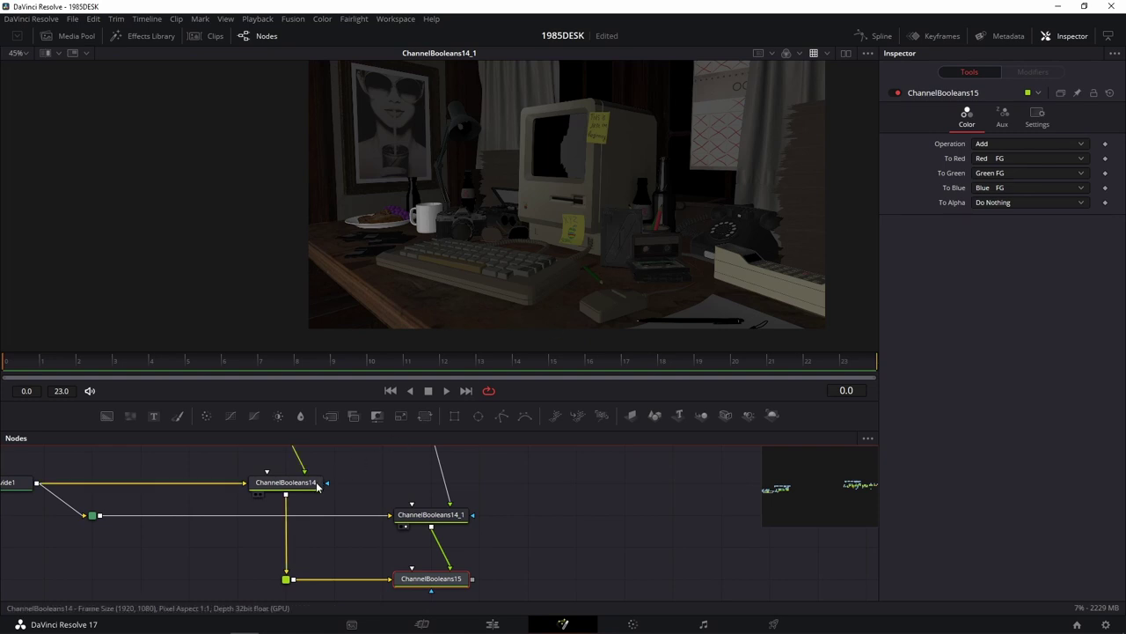
{"action": "left_click_drag", "start_coordinate": [431, 514], "coordinate": [570, 314]}
{"action": "left_click_drag", "start_coordinate": [428, 579], "coordinate": [555, 306]}
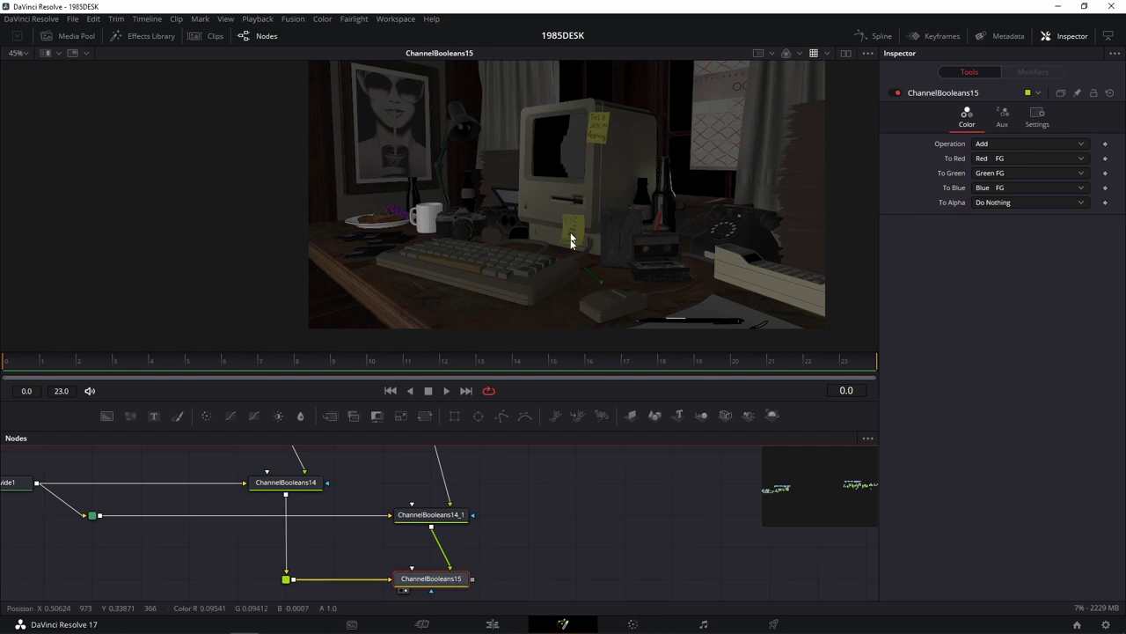
{"action": "left_click_drag", "start_coordinate": [285, 490], "coordinate": [460, 223]}
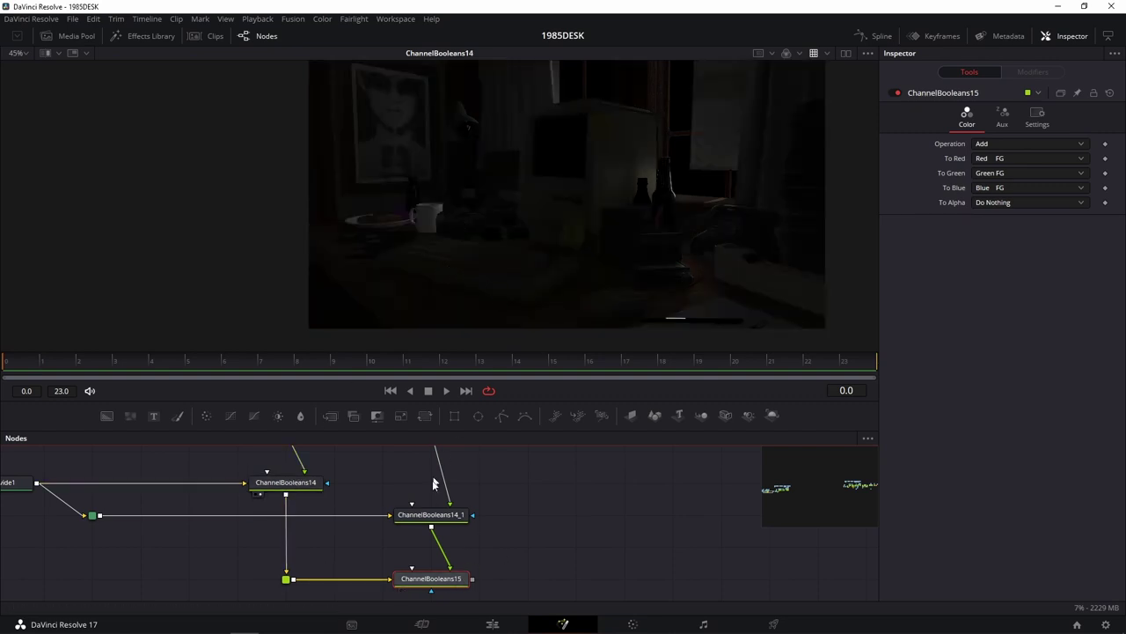
{"action": "left_click_drag", "start_coordinate": [430, 514], "coordinate": [498, 245]}
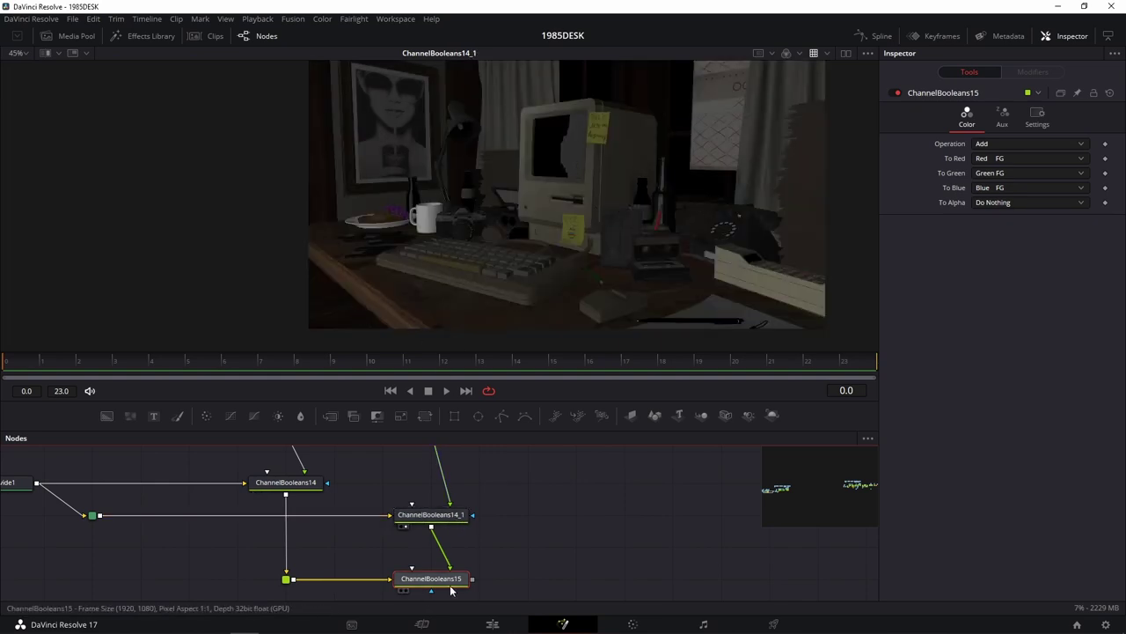
{"action": "scroll", "coordinate": [493, 487], "scroll_direction": "down", "scroll_amount": 3}
{"action": "scroll", "coordinate": [449, 509], "scroll_direction": "down", "scroll_amount": 2}
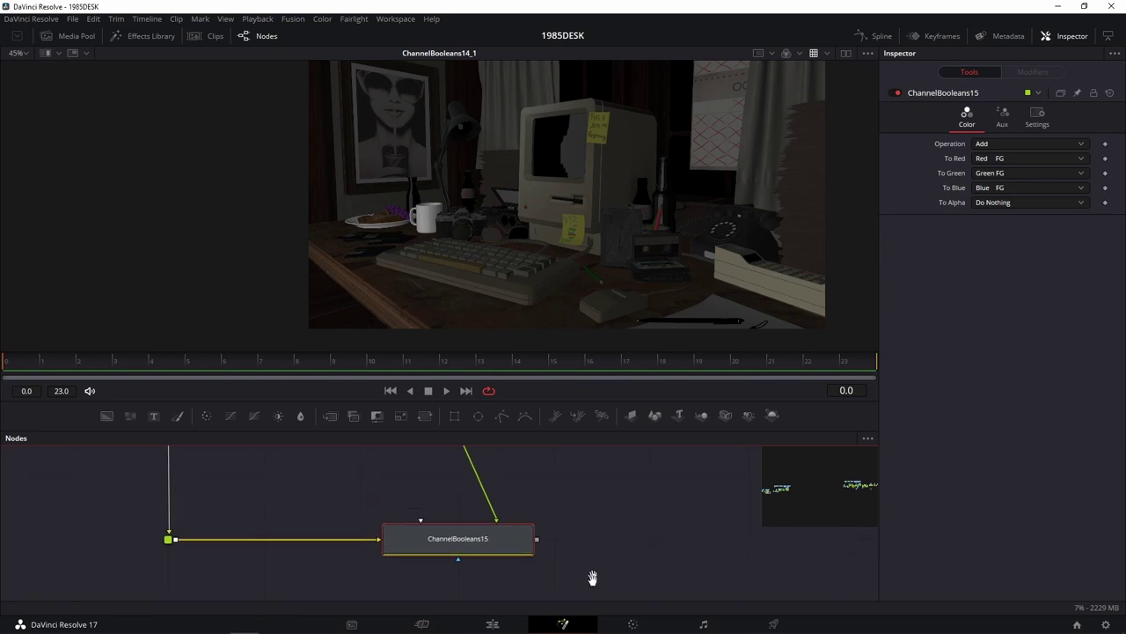
{"action": "scroll", "coordinate": [468, 531], "scroll_direction": "up", "scroll_amount": 3}
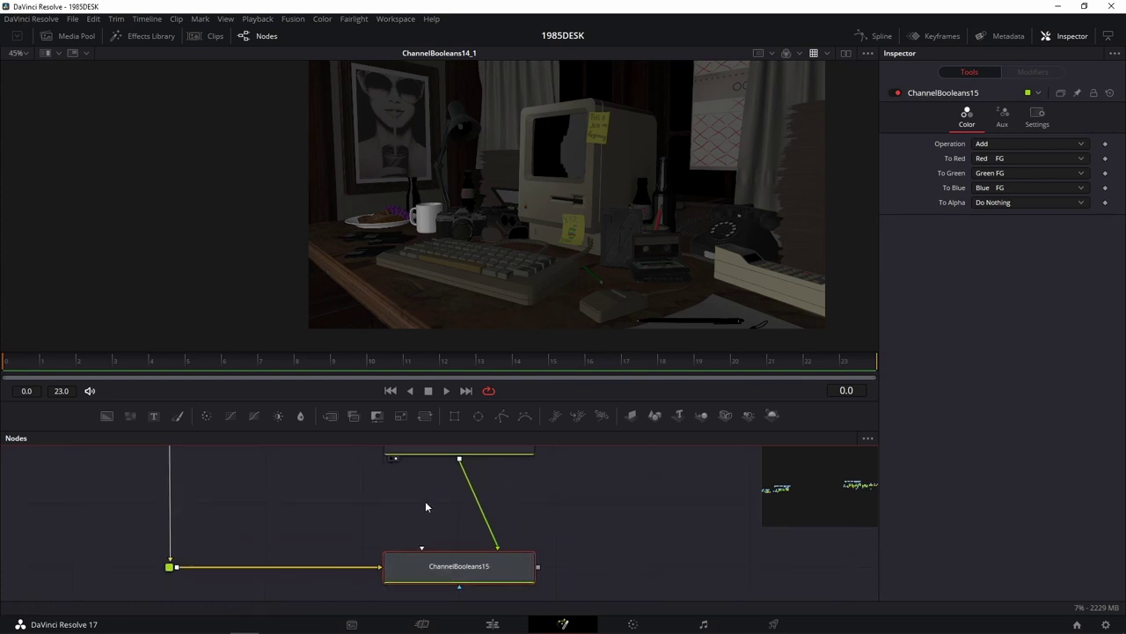
{"action": "scroll", "coordinate": [425, 506], "scroll_direction": "down", "scroll_amount": 3}
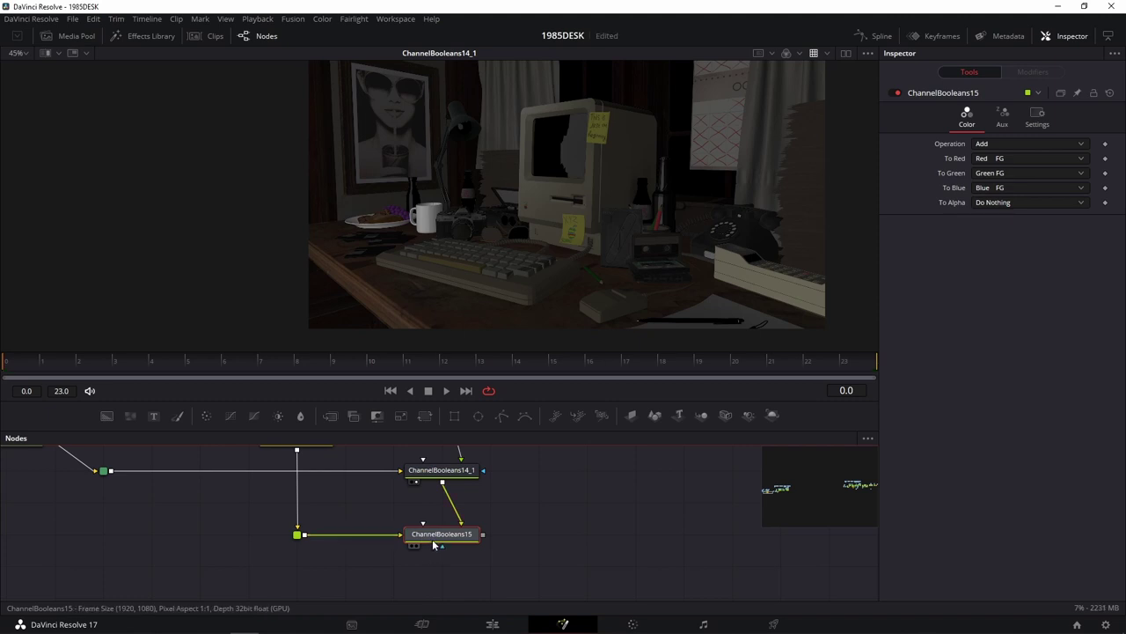
Step: View ChannelBooleans15 and try its Blend at about 0.77 and 0.3, restoring it to 1.0
{"action": "left_click_drag", "start_coordinate": [434, 542], "coordinate": [742, 258]}
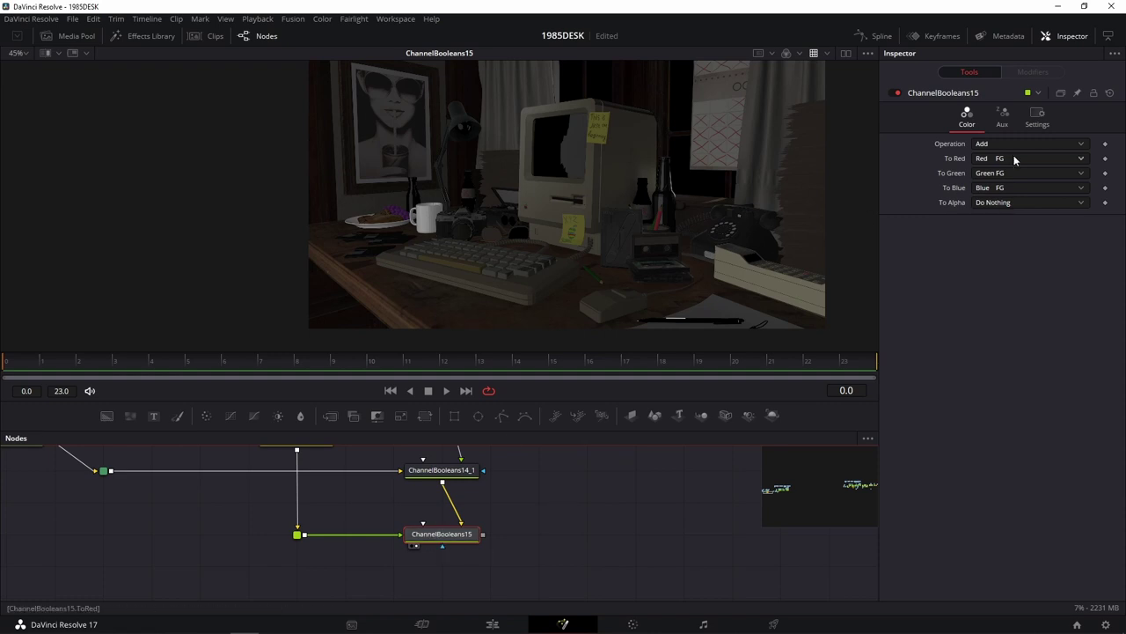
{"action": "left_click", "coordinate": [1040, 120]}
{"action": "mouse_move", "coordinate": [1047, 157]}
{"action": "left_mouse_down"}
{"action": "mouse_move", "coordinate": [1033, 156]}
{"action": "mouse_move", "coordinate": [1075, 159]}
{"action": "left_mouse_up"}
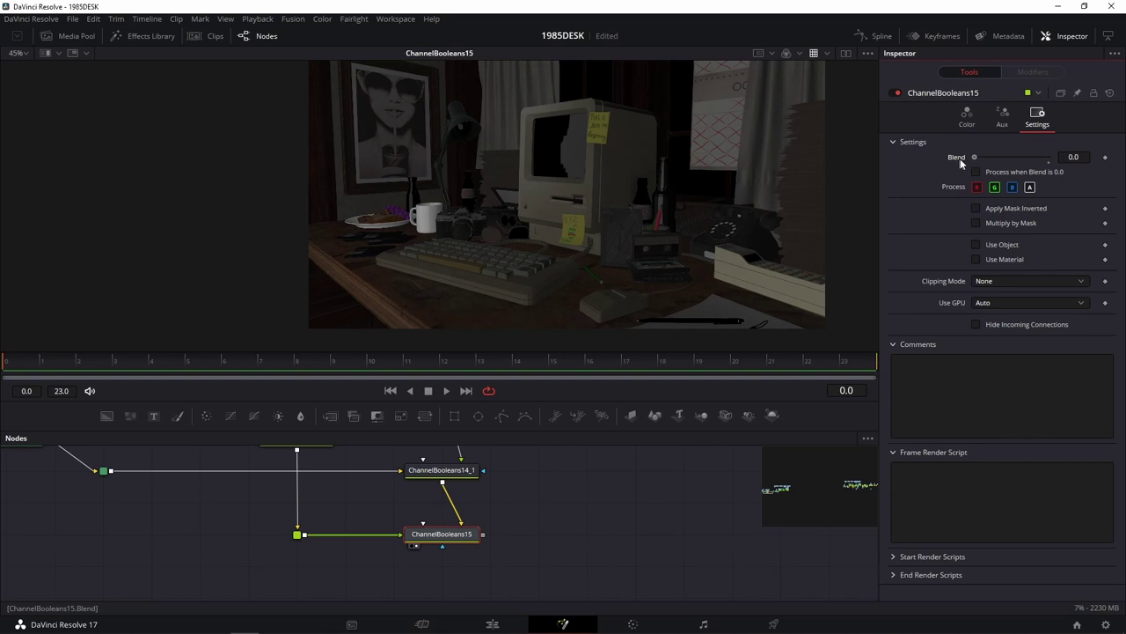
{"action": "left_click_drag", "start_coordinate": [1036, 156], "coordinate": [1052, 156]}
{"action": "left_click_drag", "start_coordinate": [1001, 182], "coordinate": [997, 187]}
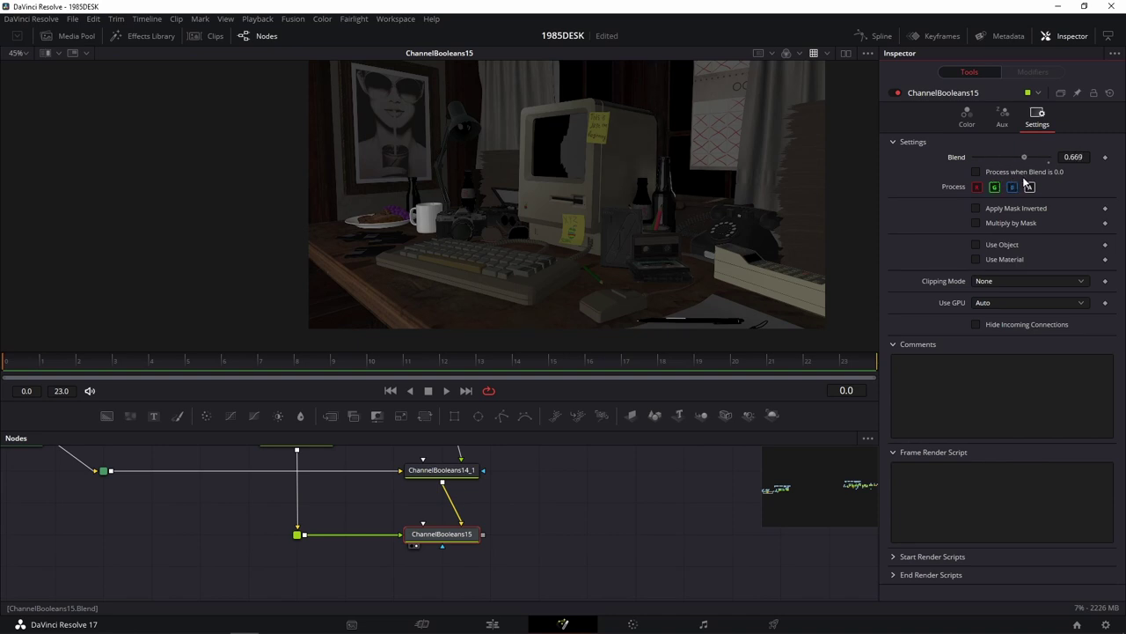
{"action": "left_click_drag", "start_coordinate": [1034, 177], "coordinate": [1065, 174]}
{"action": "left_click_drag", "start_coordinate": [605, 481], "coordinate": [588, 525]}
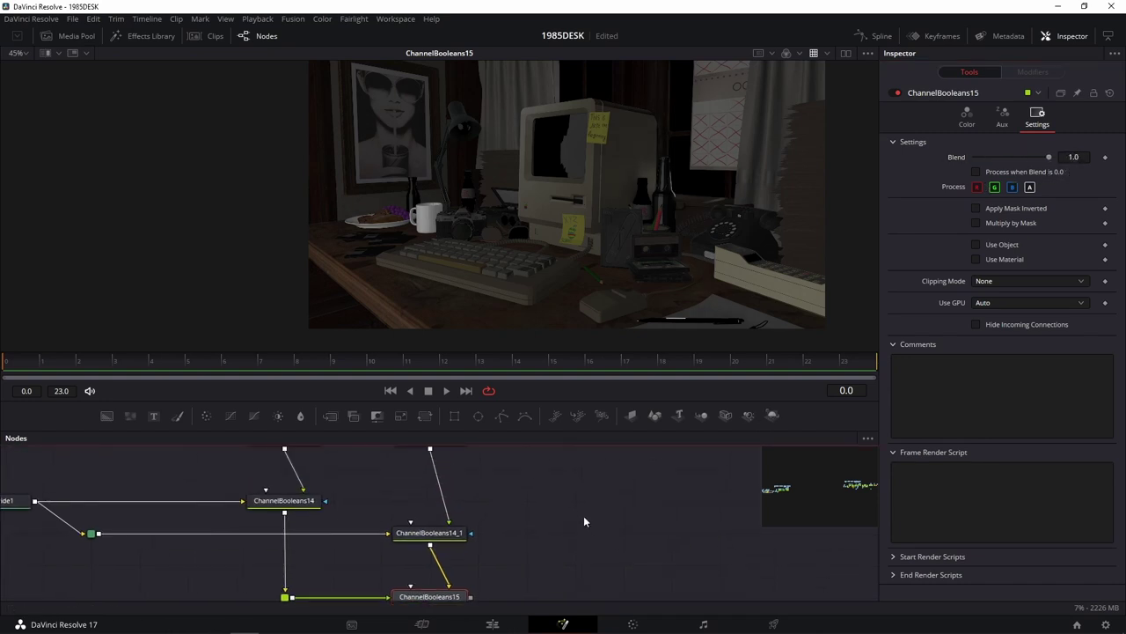
{"action": "scroll", "coordinate": [585, 504], "scroll_direction": "down", "scroll_amount": 3}
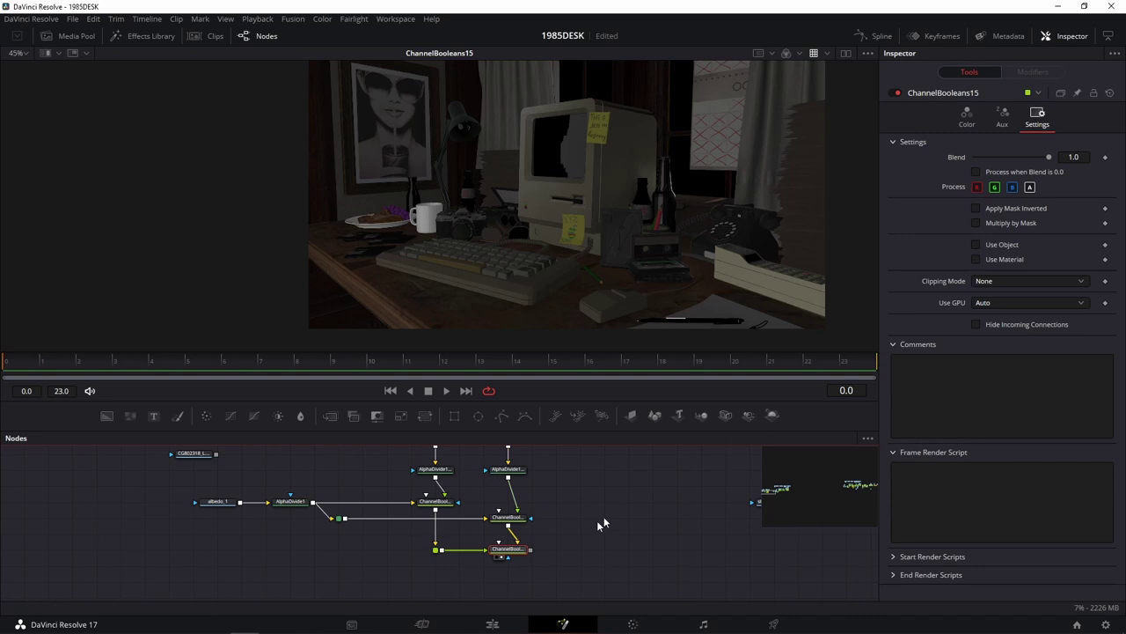
Step: Move RGBA_sunlight right and RGBA_Bulblight up, previewing both bulb-light passes
{"action": "left_click_drag", "start_coordinate": [645, 459], "coordinate": [470, 552]}
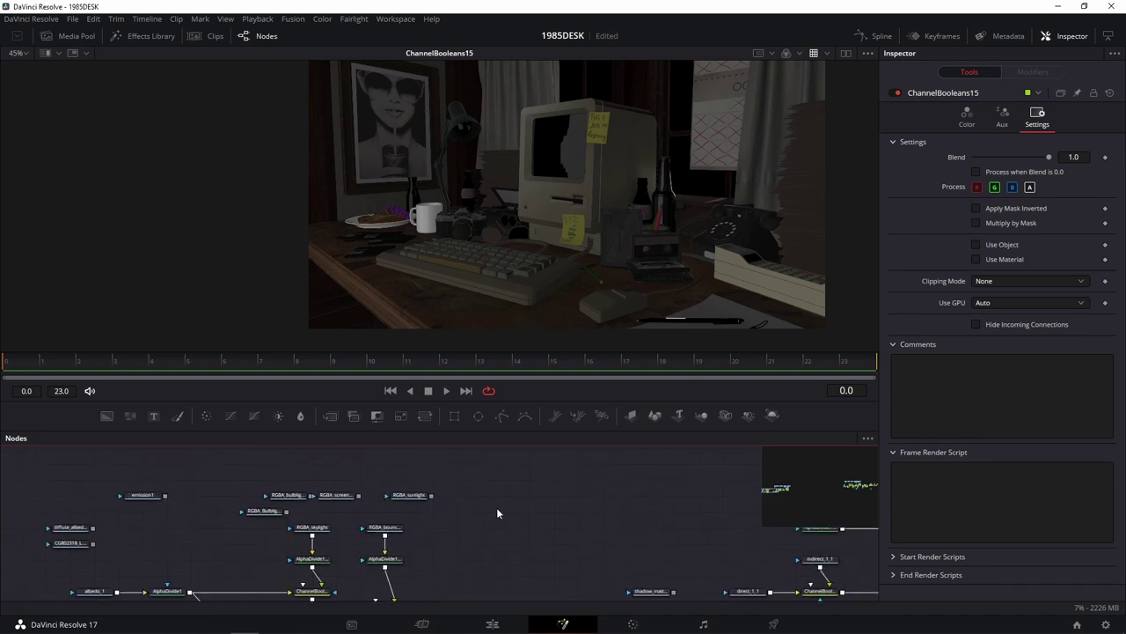
{"action": "scroll", "coordinate": [445, 520], "scroll_direction": "up", "scroll_amount": 2}
{"action": "left_click_drag", "start_coordinate": [449, 520], "coordinate": [731, 499]}
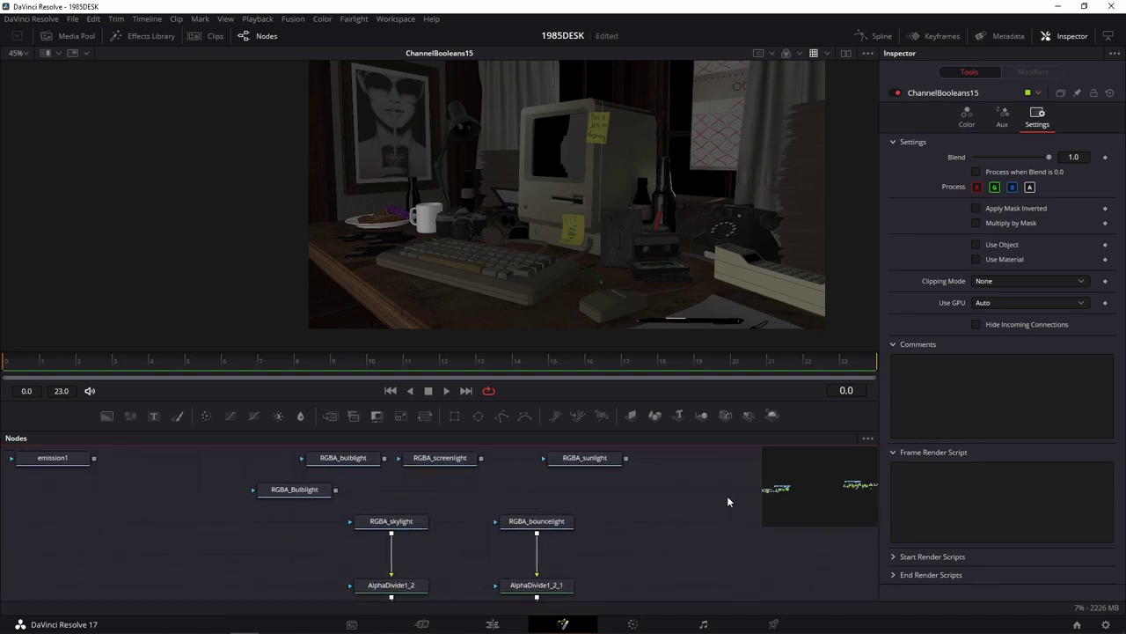
{"action": "left_click_drag", "start_coordinate": [612, 457], "coordinate": [757, 521]}
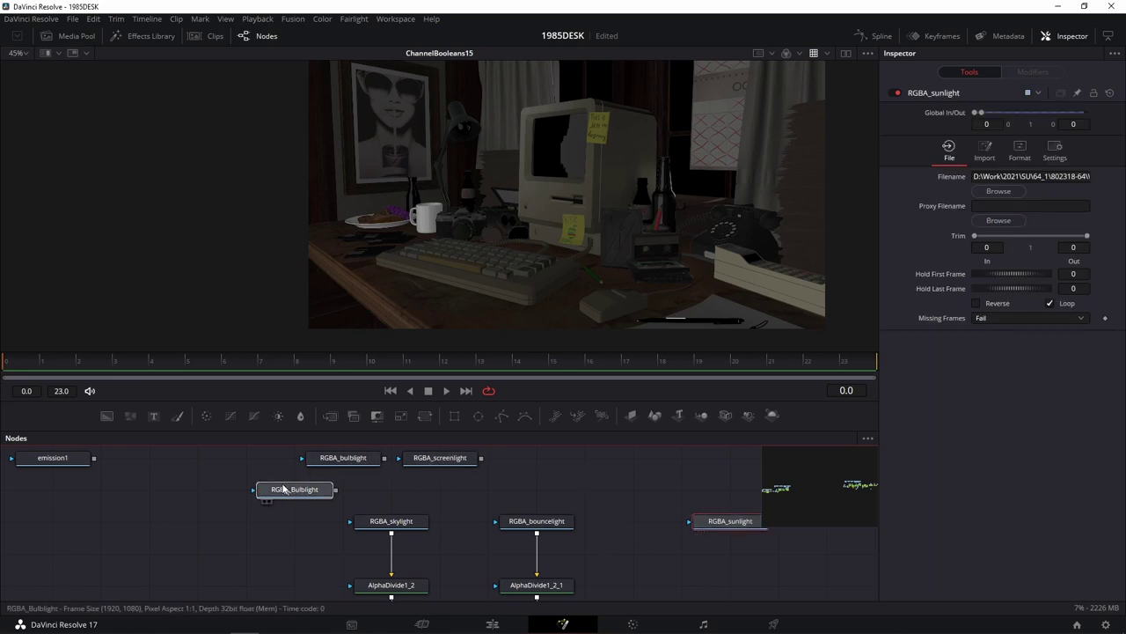
{"action": "left_click_drag", "start_coordinate": [317, 492], "coordinate": [220, 460]}
{"action": "key", "text": "1"}
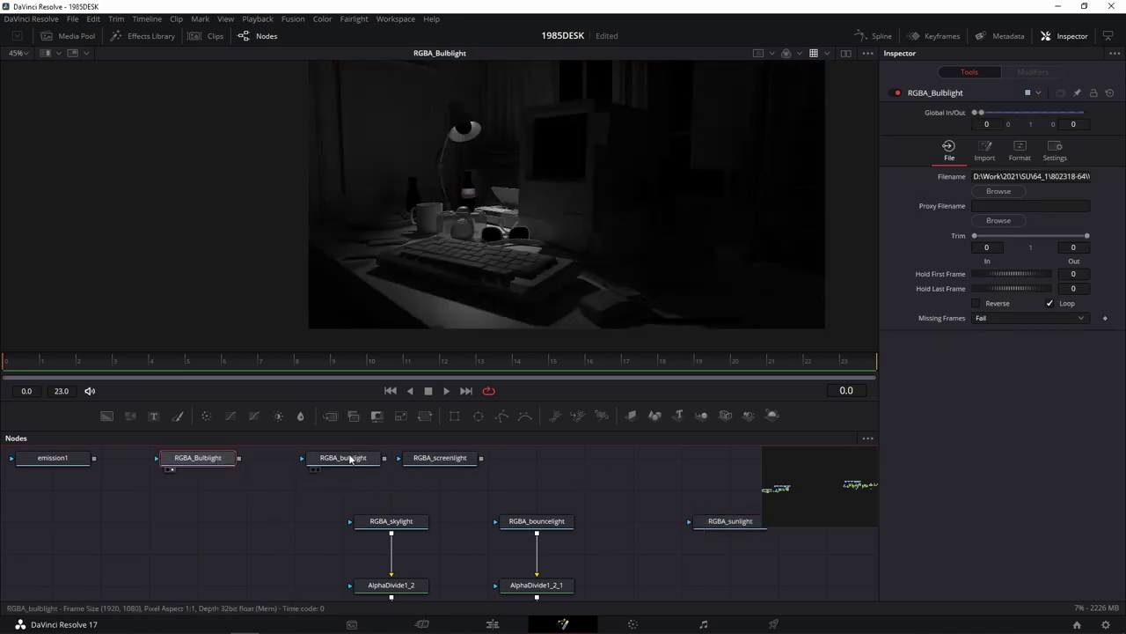
{"action": "left_click", "coordinate": [314, 468]}
{"action": "left_click_drag", "start_coordinate": [301, 479], "coordinate": [410, 496]}
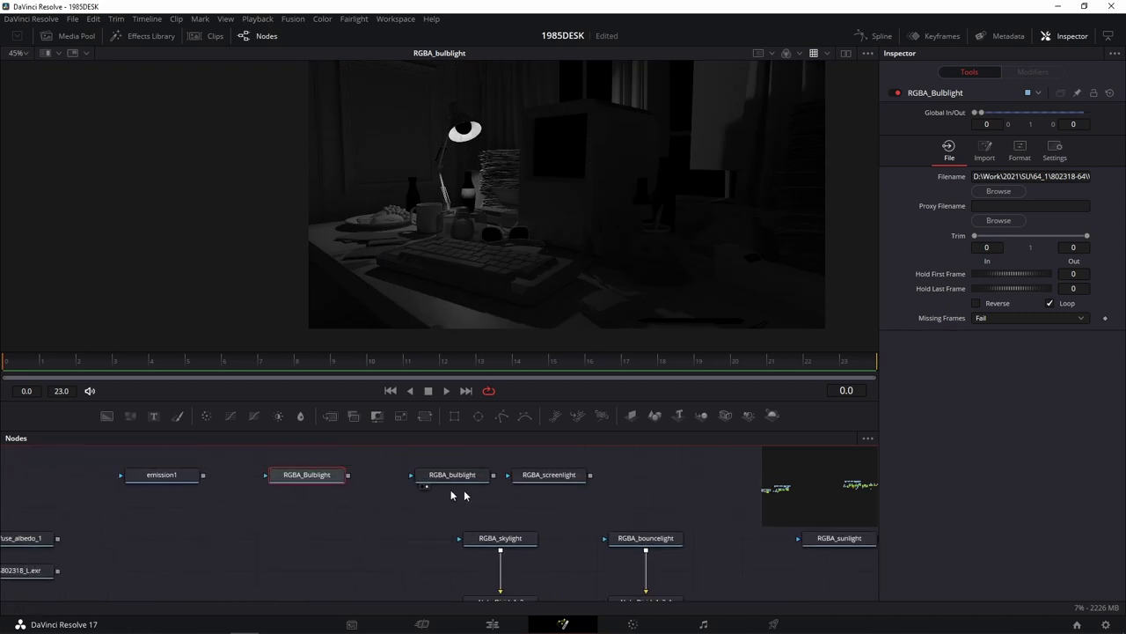
{"action": "left_click_drag", "start_coordinate": [605, 520], "coordinate": [636, 463]}
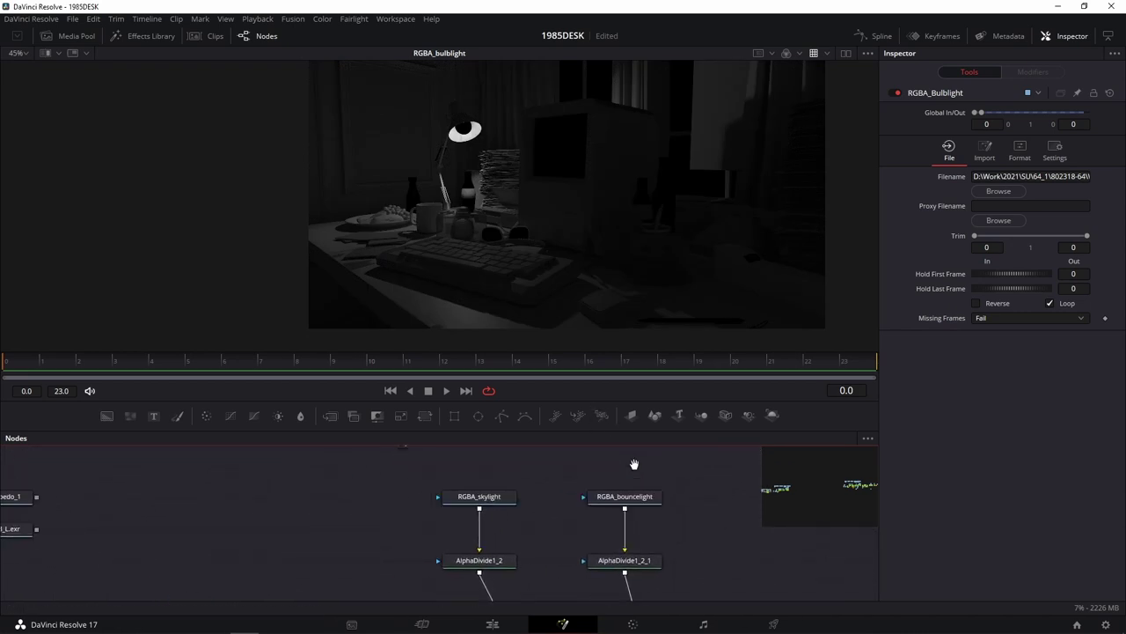
Step: Paste two copies of AlphaDivide1_2, feeding RGBA_Bulblight and RGBA_bulblight into them
{"action": "left_click", "coordinate": [498, 561]}
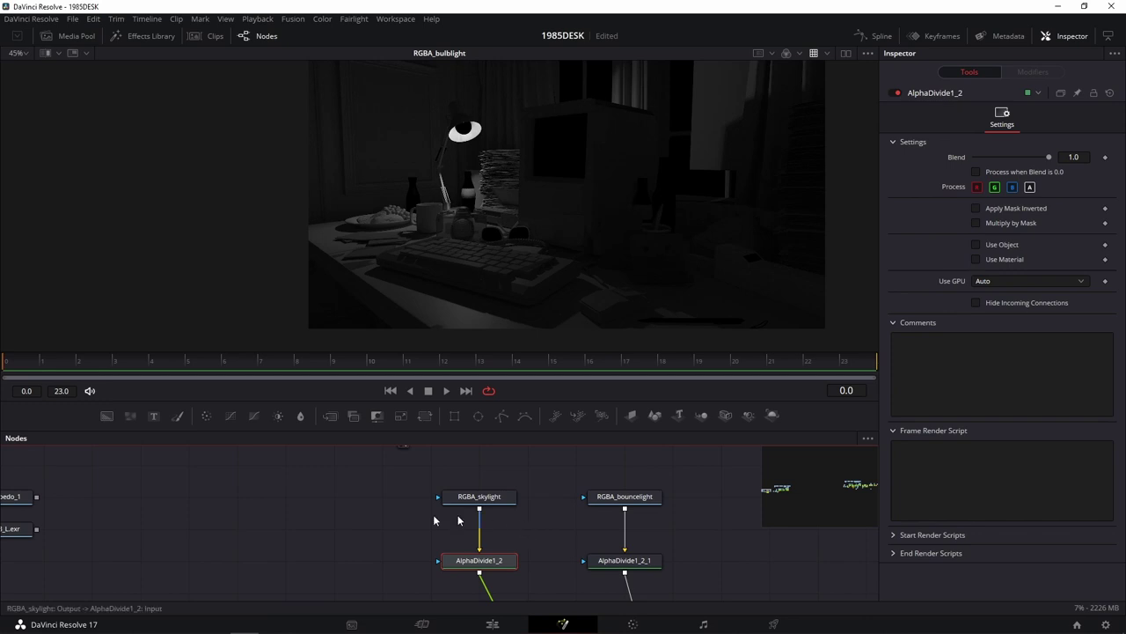
{"action": "scroll", "coordinate": [341, 553], "scroll_direction": "up", "scroll_amount": 3}
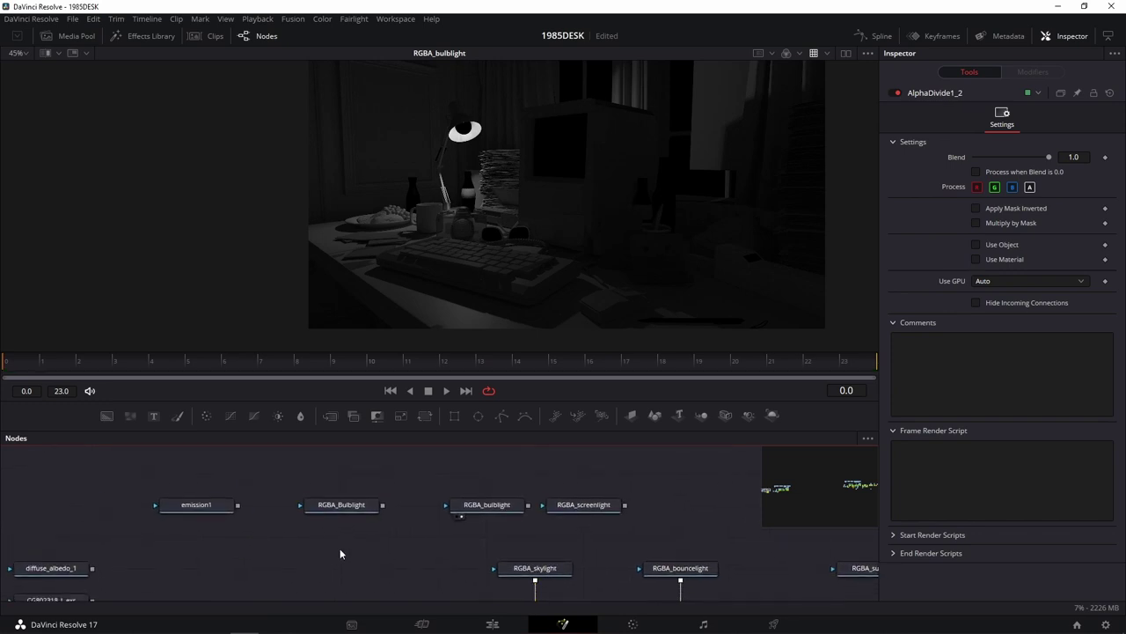
{"action": "key", "text": "ctrl+v"}
{"action": "left_click_drag", "start_coordinate": [382, 504], "coordinate": [356, 536]}
{"action": "key", "text": "ctrl+v"}
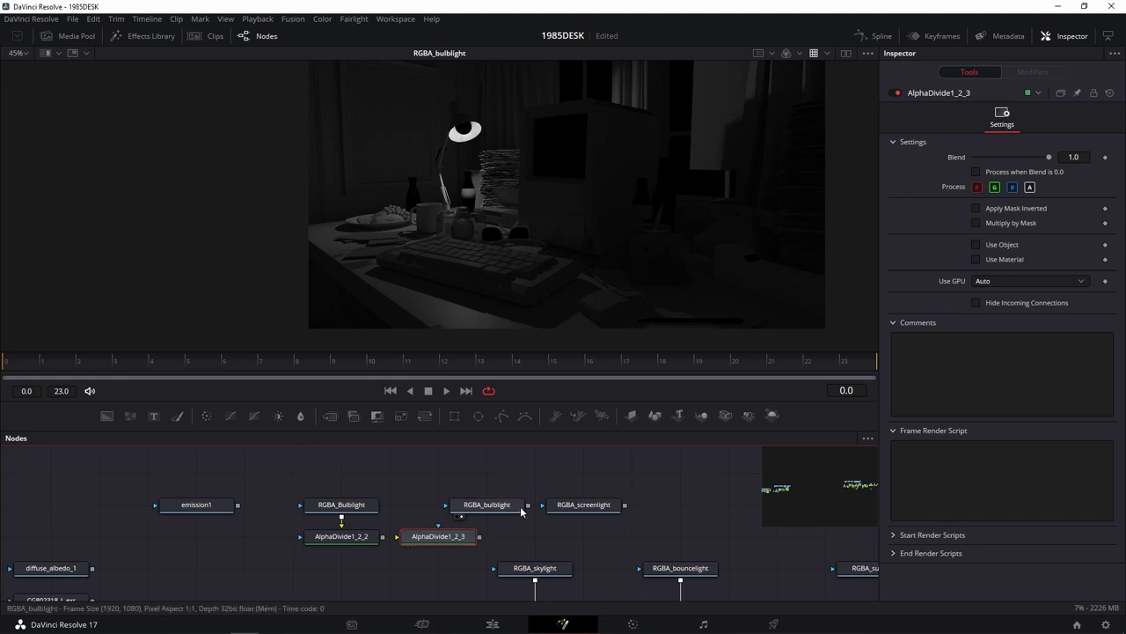
{"action": "left_click_drag", "start_coordinate": [527, 509], "coordinate": [438, 535]}
{"action": "scroll", "coordinate": [590, 557], "scroll_direction": "down", "scroll_amount": 3}
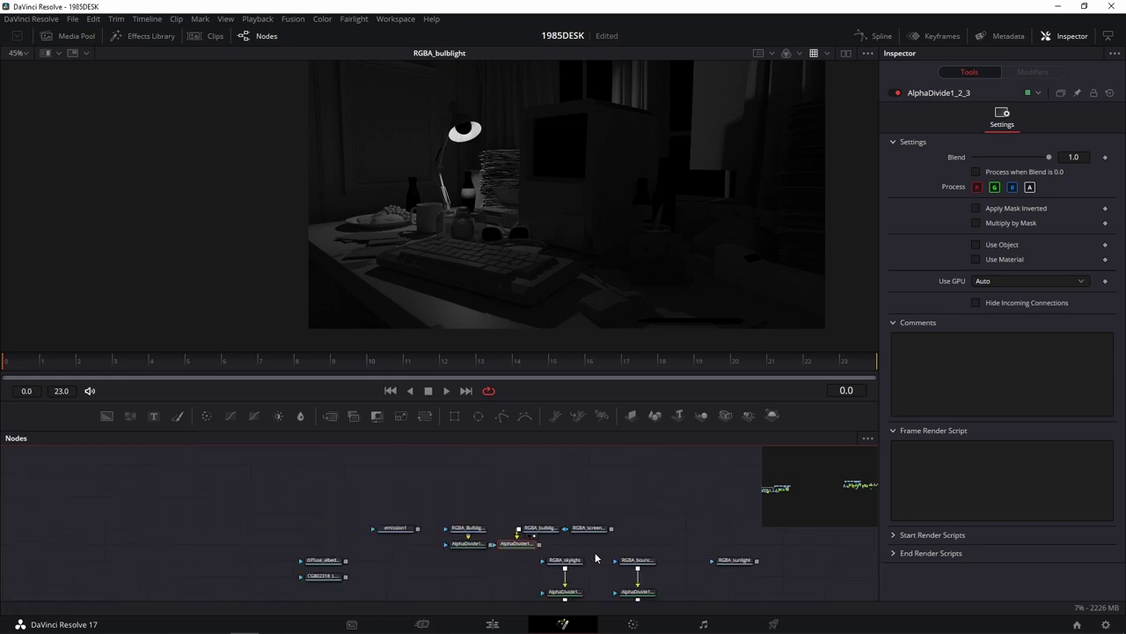
{"action": "left_click_drag", "start_coordinate": [675, 528], "coordinate": [500, 445]}
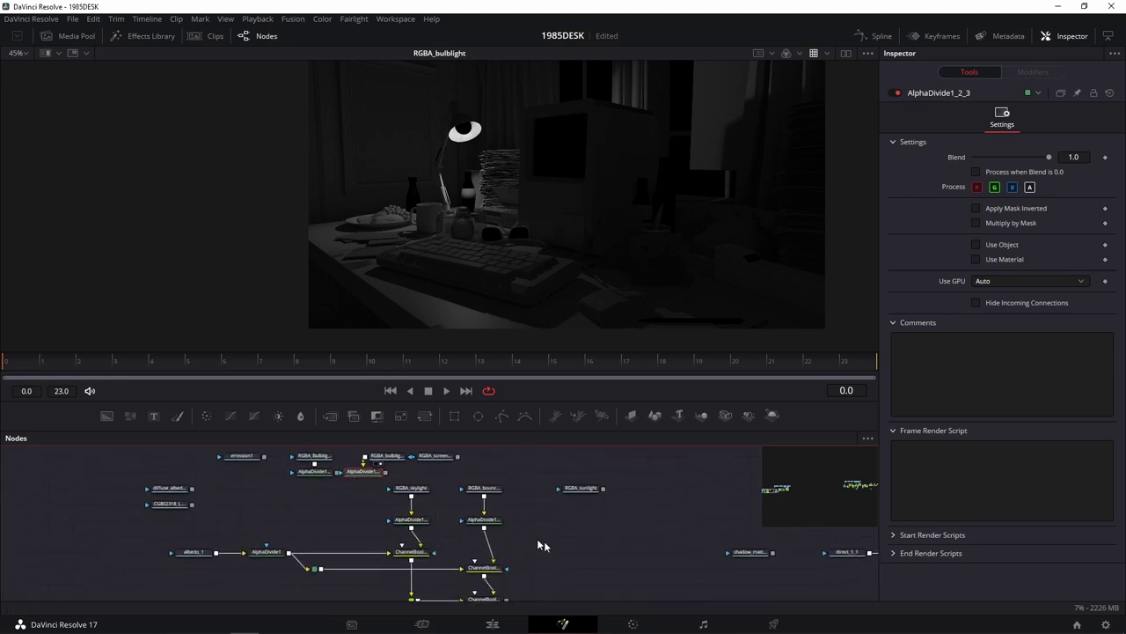
{"action": "left_click_drag", "start_coordinate": [543, 540], "coordinate": [638, 554]}
{"action": "scroll", "coordinate": [628, 564], "scroll_direction": "down", "scroll_amount": 3}
{"action": "scroll", "coordinate": [628, 563], "scroll_direction": "down", "scroll_amount": 1}
{"action": "left_click_drag", "start_coordinate": [667, 496], "coordinate": [408, 602]}
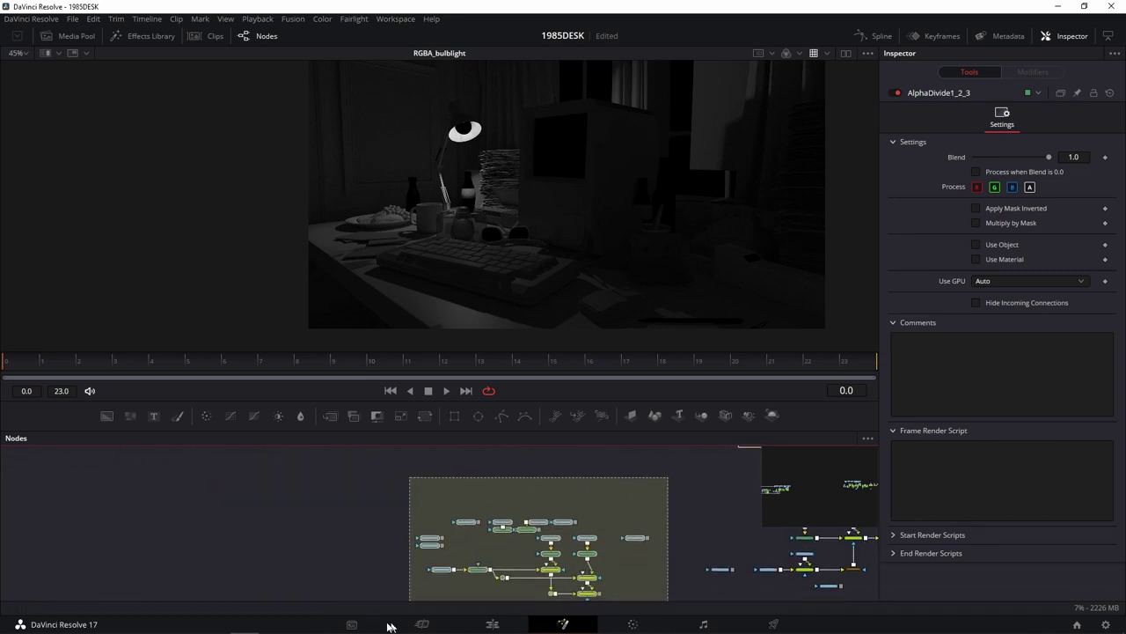
Step: Select the four bulb-light nodes and move them right and down
{"action": "mouse_move", "coordinate": [613, 520]}
{"action": "left_mouse_down"}
{"action": "mouse_move", "coordinate": [462, 514]}
{"action": "mouse_move", "coordinate": [516, 515]}
{"action": "left_mouse_up"}
{"action": "scroll", "coordinate": [513, 516], "scroll_direction": "up", "scroll_amount": 3}
{"action": "scroll", "coordinate": [537, 545], "scroll_direction": "up", "scroll_amount": 2}
{"action": "scroll", "coordinate": [569, 577], "scroll_direction": "down", "scroll_amount": 2}
{"action": "left_click_drag", "start_coordinate": [322, 489], "coordinate": [288, 489]}
{"action": "left_click_drag", "start_coordinate": [171, 462], "coordinate": [317, 551]}
{"action": "left_click_drag", "start_coordinate": [300, 514], "coordinate": [717, 568]}
Step: Position the bulb-light nodes beside the other light passes
{"action": "left_click", "coordinate": [704, 557]}
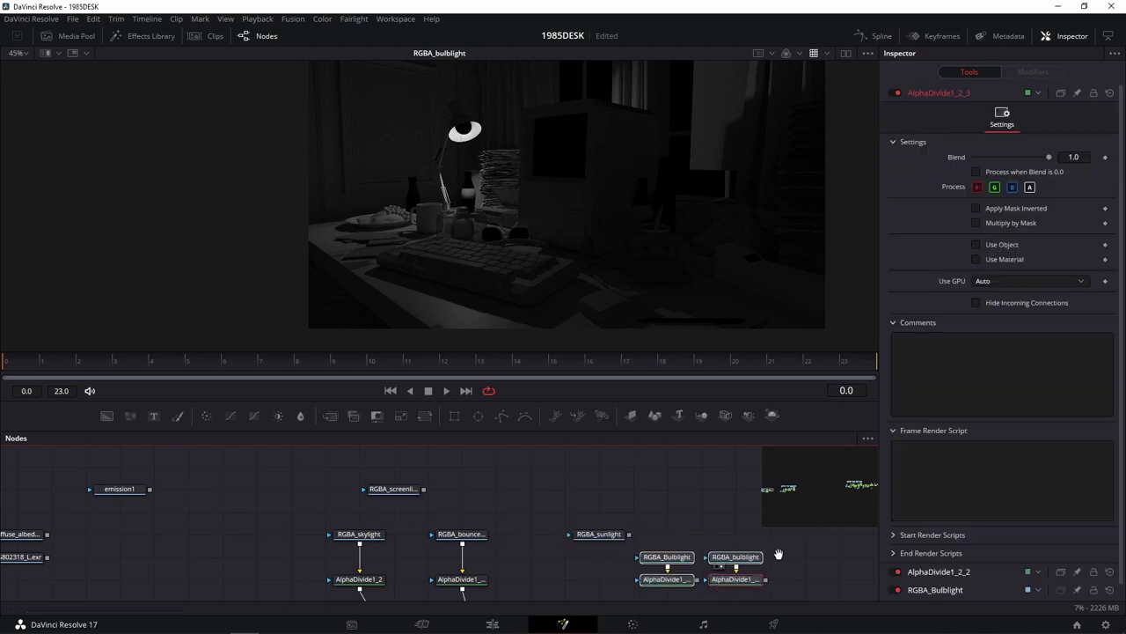
{"action": "left_click_drag", "start_coordinate": [645, 581], "coordinate": [459, 556]}
{"action": "scroll", "coordinate": [608, 516], "scroll_direction": "down", "scroll_amount": 2}
{"action": "left_click_drag", "start_coordinate": [572, 464], "coordinate": [437, 533]}
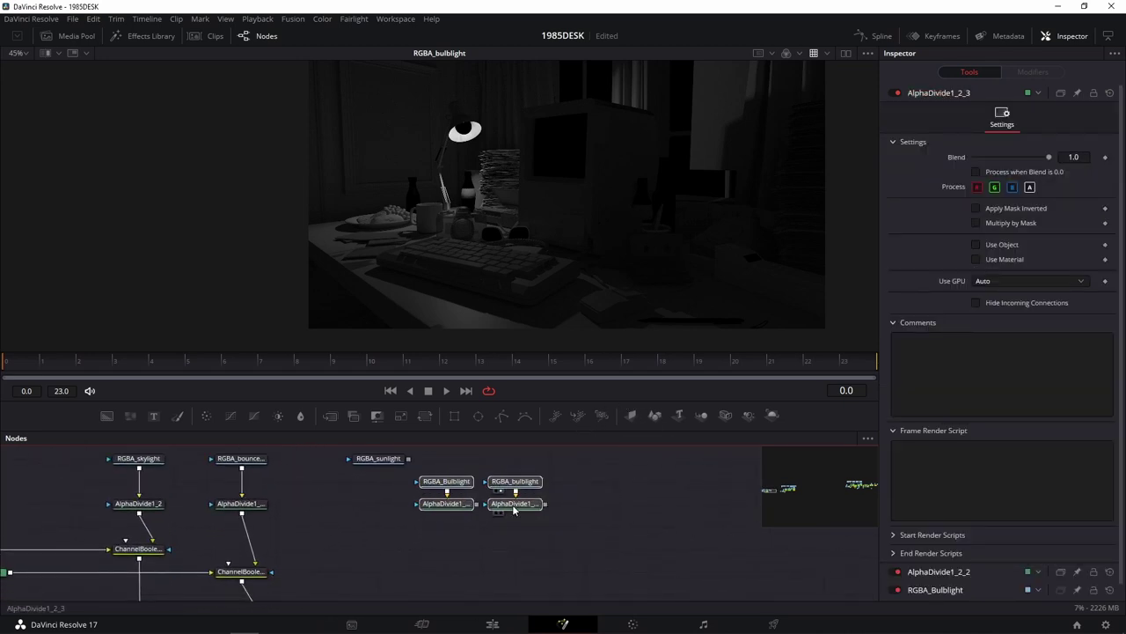
{"action": "left_click_drag", "start_coordinate": [515, 513], "coordinate": [446, 558]}
{"action": "left_click", "coordinate": [542, 522]}
Step: Compare the RGBA_Bulblight and RGBA_bulblight passes in the viewer
{"action": "left_click_drag", "start_coordinate": [565, 526], "coordinate": [607, 476]}
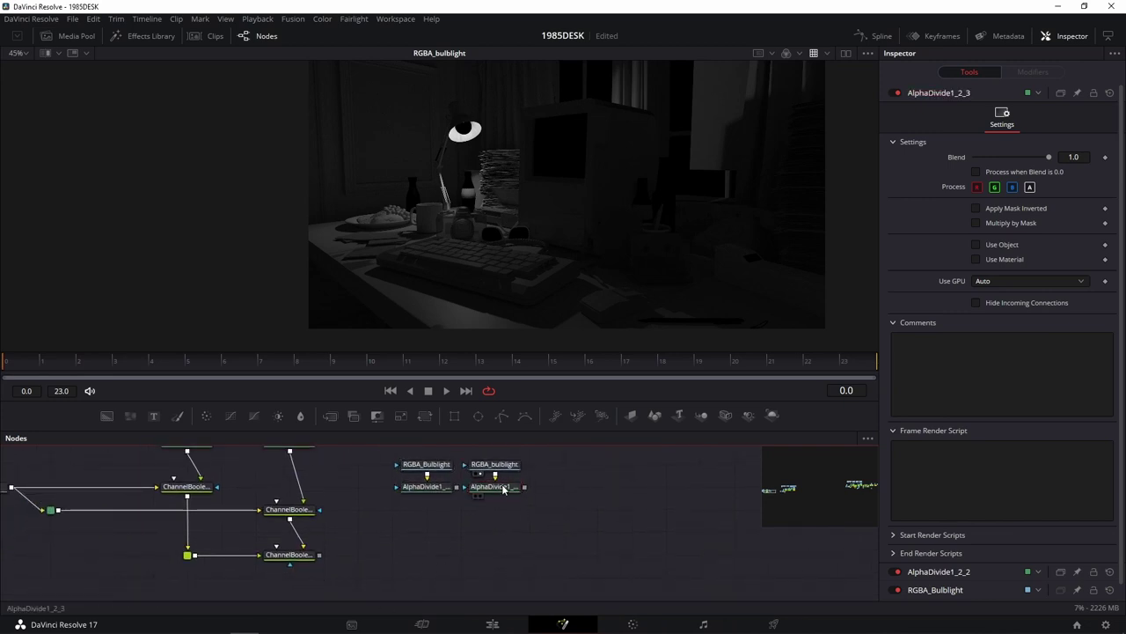
{"action": "scroll", "coordinate": [495, 486], "scroll_direction": "up", "scroll_amount": 3}
{"action": "scroll", "coordinate": [395, 499], "scroll_direction": "down", "scroll_amount": 2}
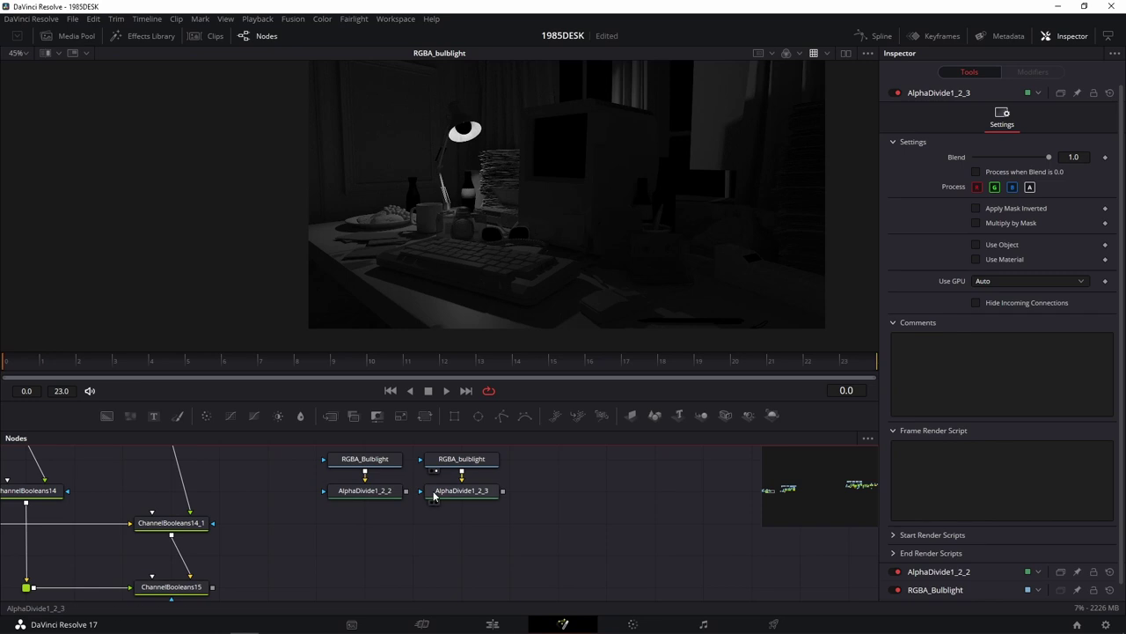
{"action": "left_click_drag", "start_coordinate": [366, 460], "coordinate": [481, 285]}
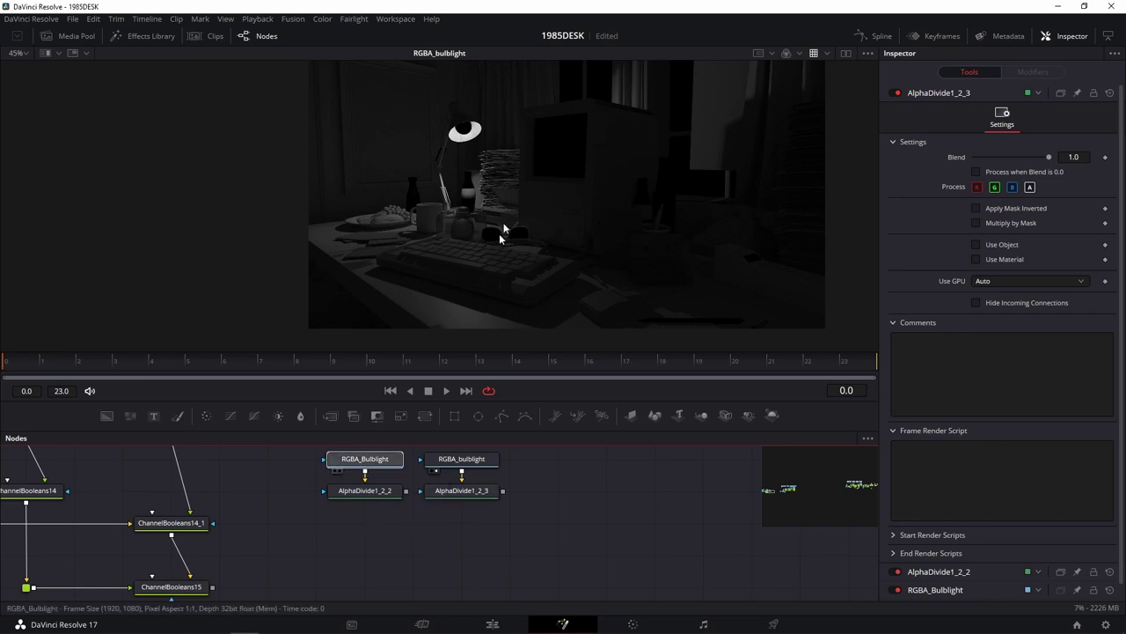
{"action": "left_click_drag", "start_coordinate": [461, 459], "coordinate": [574, 212]}
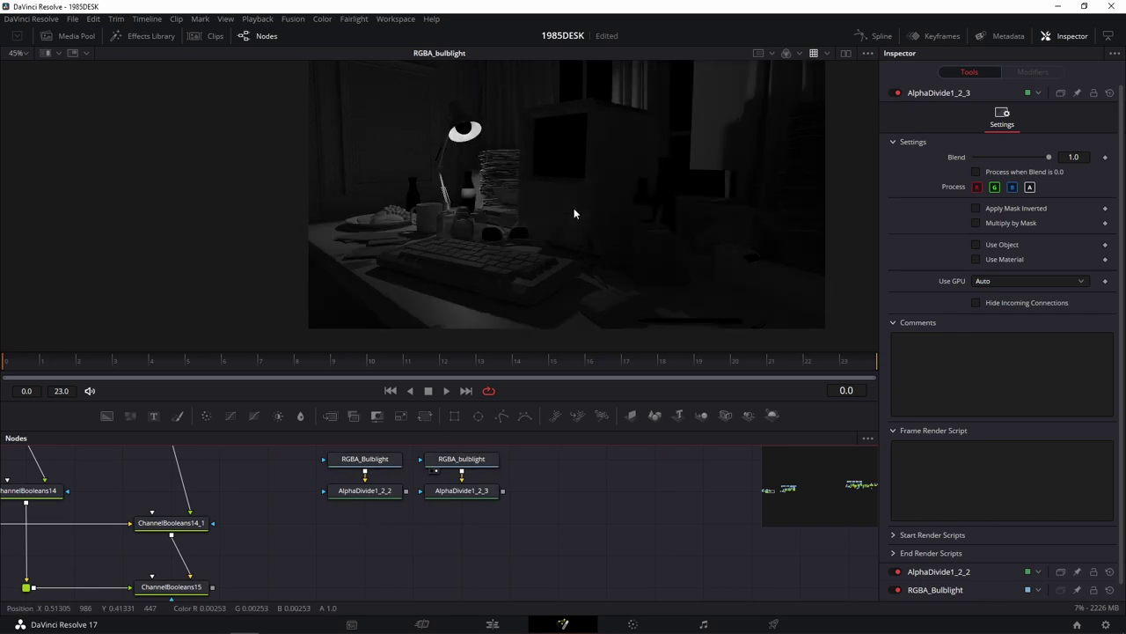
{"action": "left_click_drag", "start_coordinate": [366, 459], "coordinate": [541, 227]}
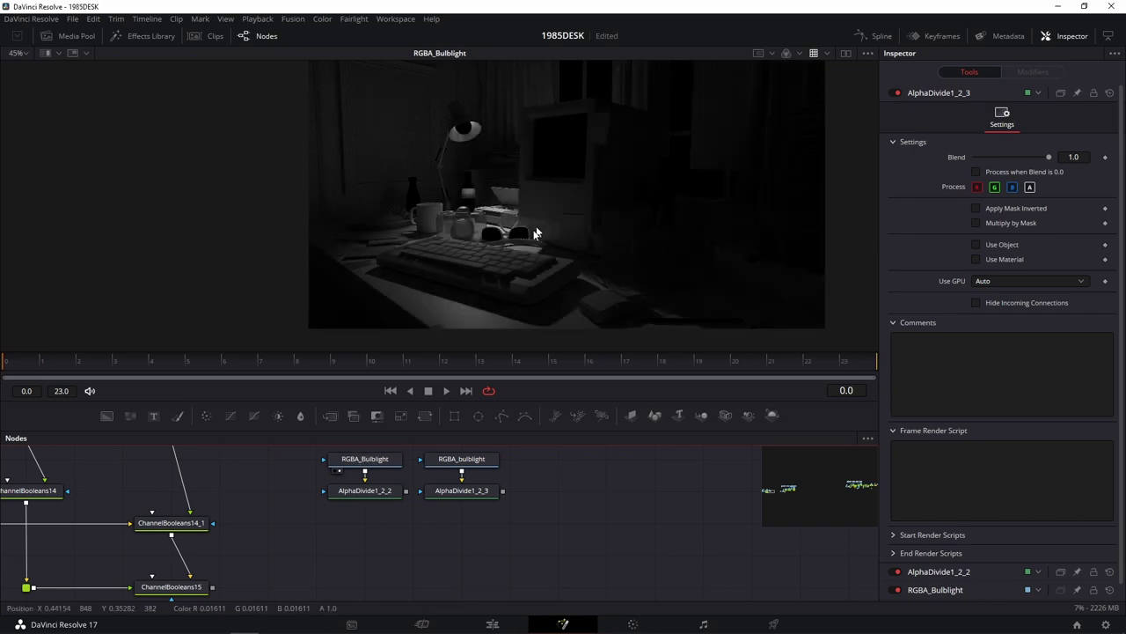
{"action": "left_click_drag", "start_coordinate": [461, 459], "coordinate": [560, 221]}
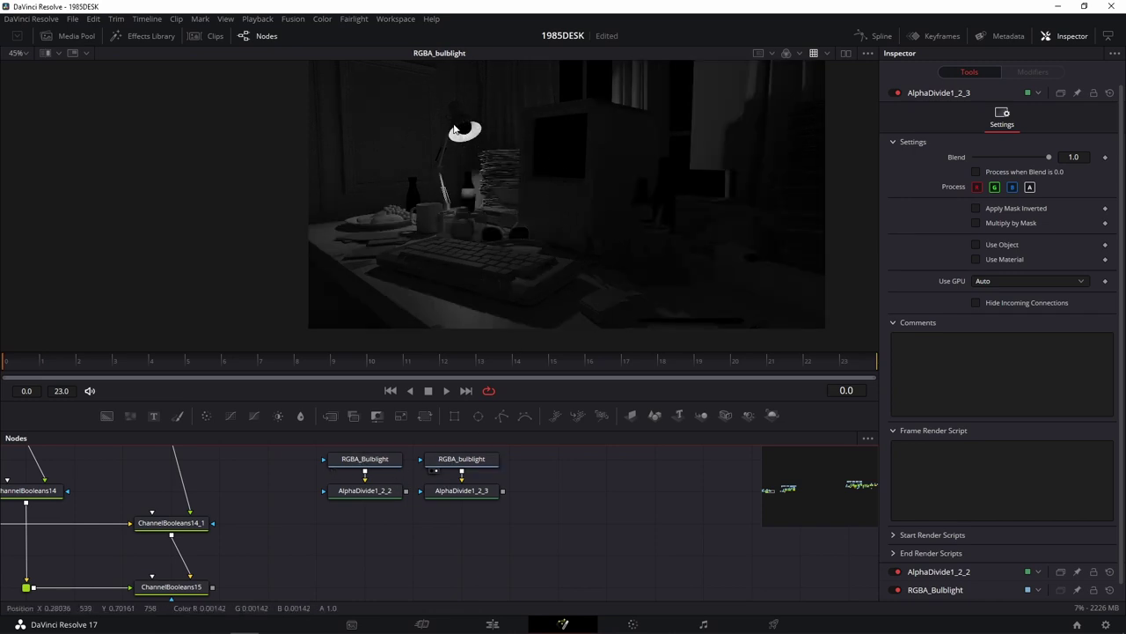
{"action": "left_click_drag", "start_coordinate": [458, 458], "coordinate": [551, 253]}
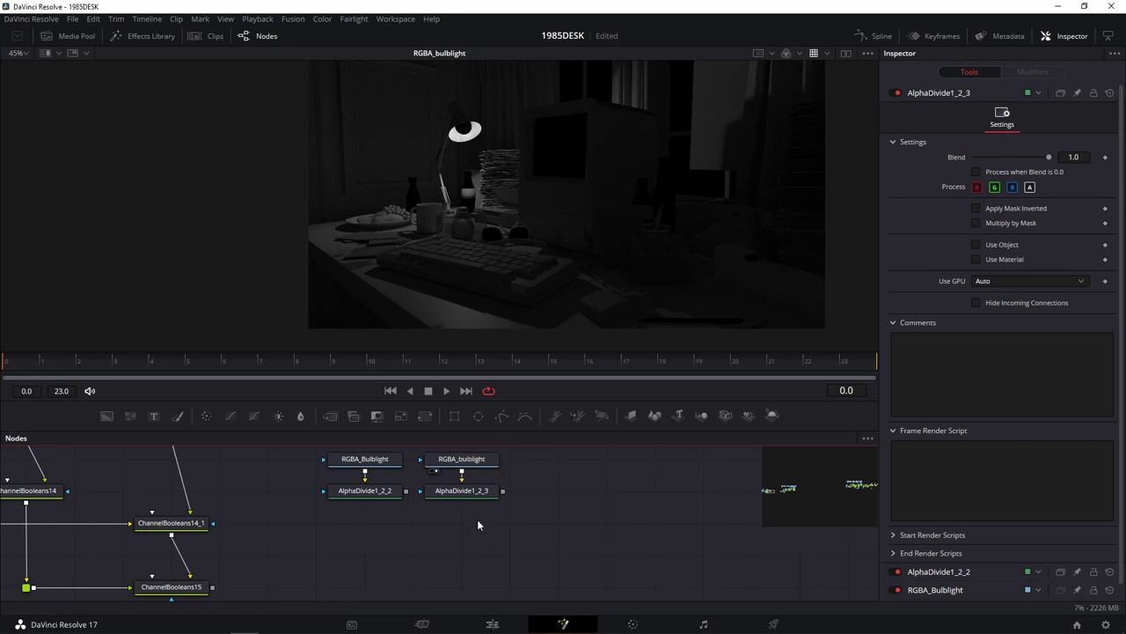
Step: Lower both divide nodes and add ChannelBooleans16 fed by AlphaDivide1_2_2
{"action": "left_click_drag", "start_coordinate": [364, 490], "coordinate": [365, 522]}
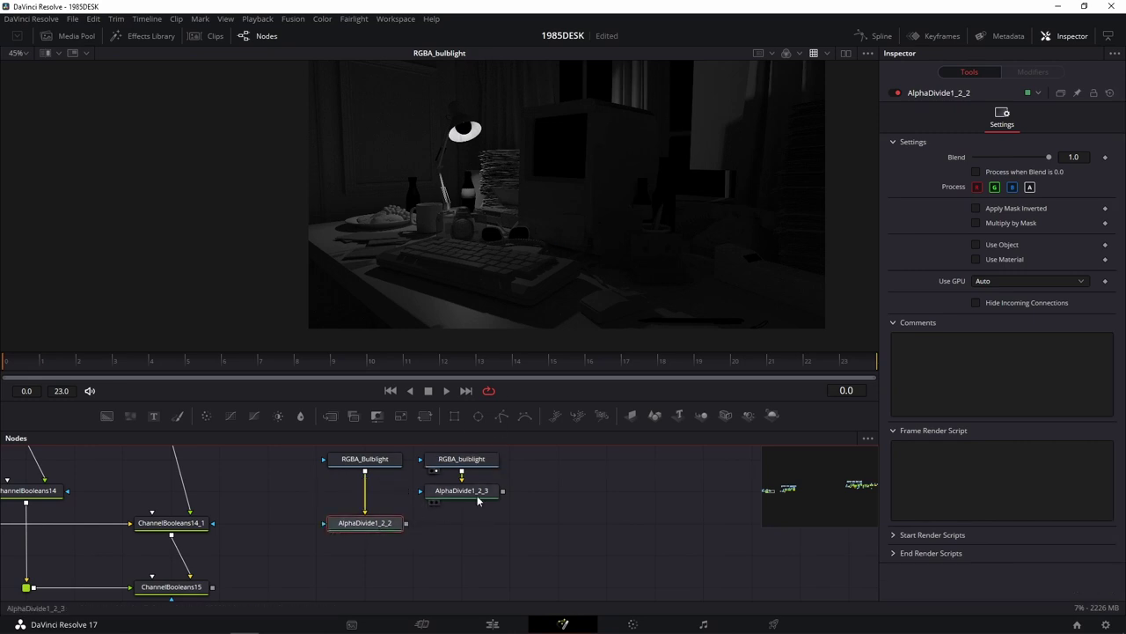
{"action": "left_click_drag", "start_coordinate": [461, 490], "coordinate": [461, 523]}
{"action": "left_click_drag", "start_coordinate": [354, 415], "coordinate": [462, 586]}
{"action": "left_click_drag", "start_coordinate": [408, 517], "coordinate": [420, 570]}
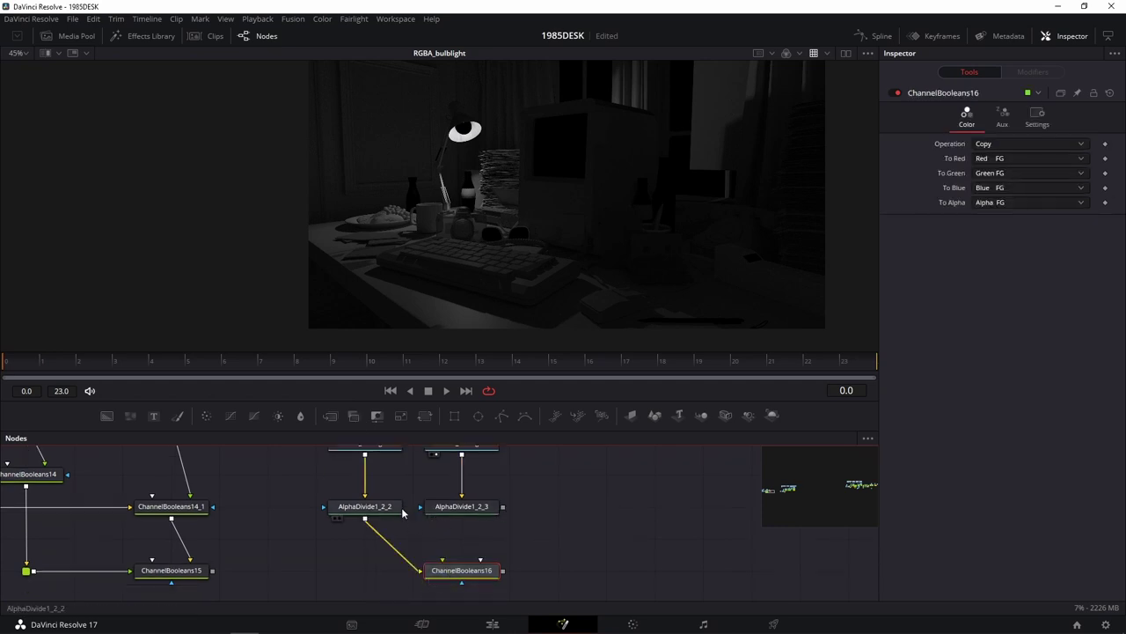
Step: Connect AlphaDivide1_2_3 as ChannelBooleans16's second input, checking both bulb-light passes
{"action": "scroll", "coordinate": [457, 512], "scroll_direction": "up", "scroll_amount": 2}
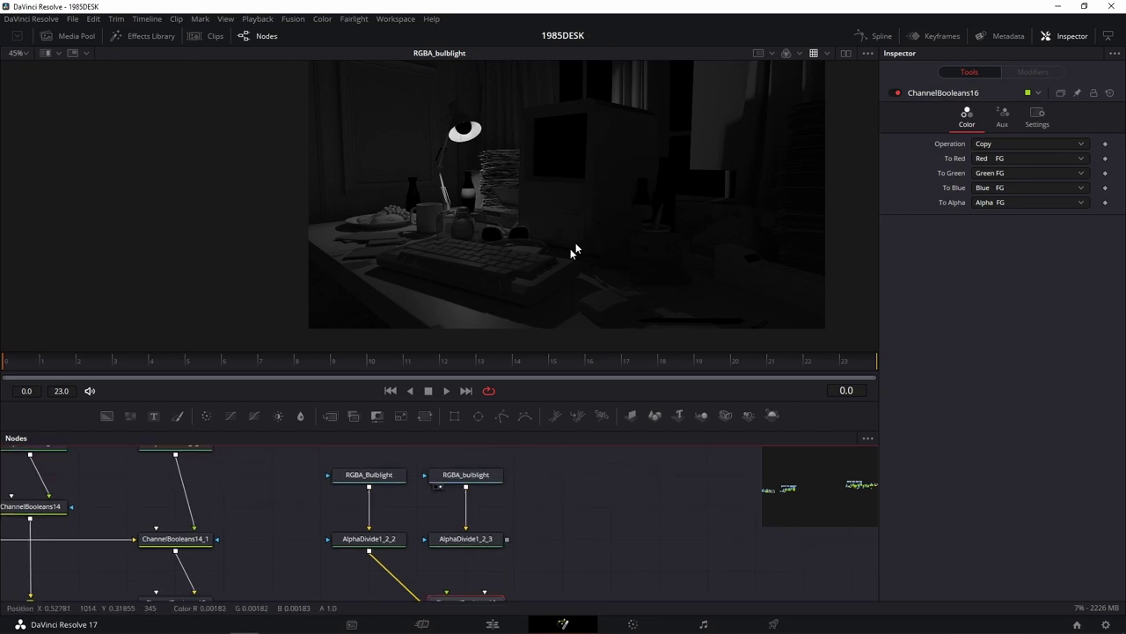
{"action": "left_click", "coordinate": [342, 486]}
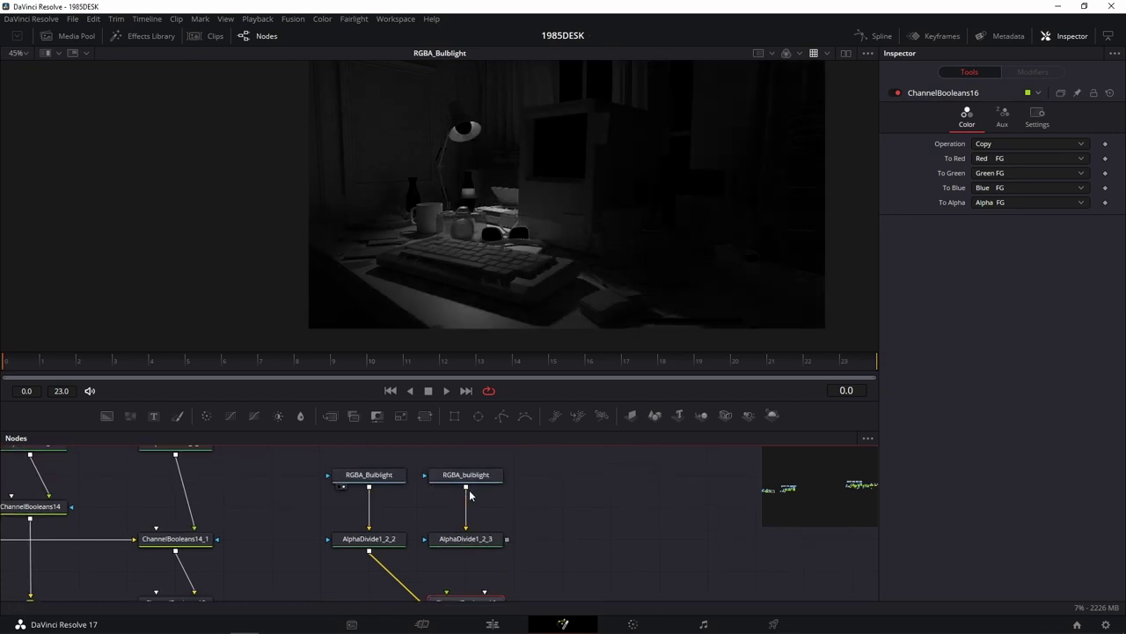
{"action": "left_click", "coordinate": [439, 486]}
{"action": "left_click", "coordinate": [342, 486]}
{"action": "scroll", "coordinate": [572, 488], "scroll_direction": "down", "scroll_amount": 2}
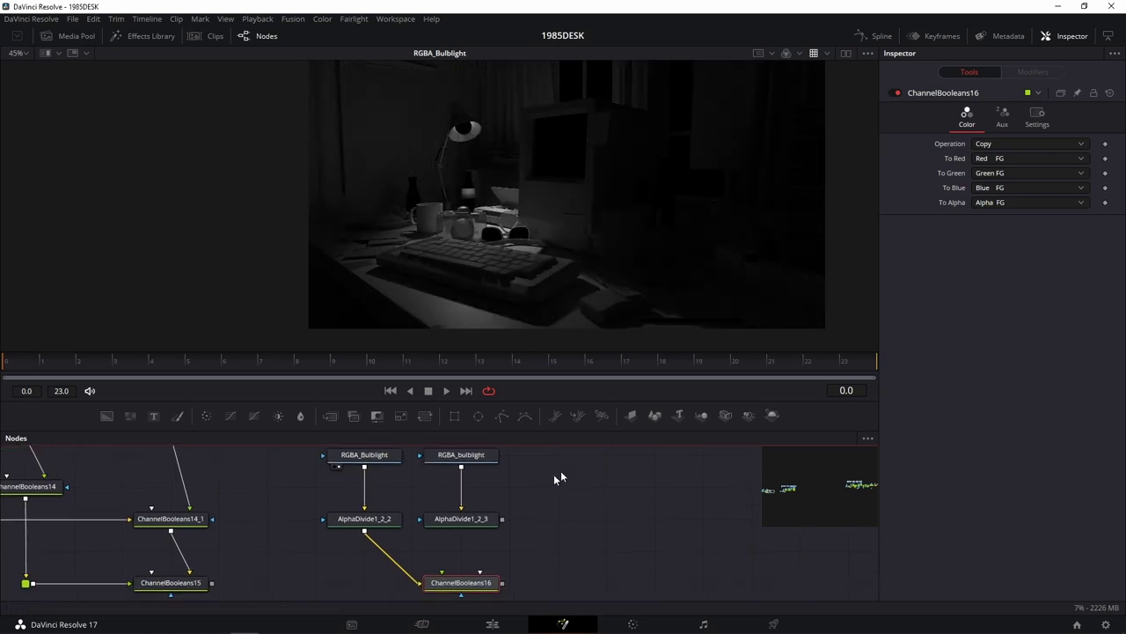
{"action": "left_click_drag", "start_coordinate": [502, 523], "coordinate": [466, 583]}
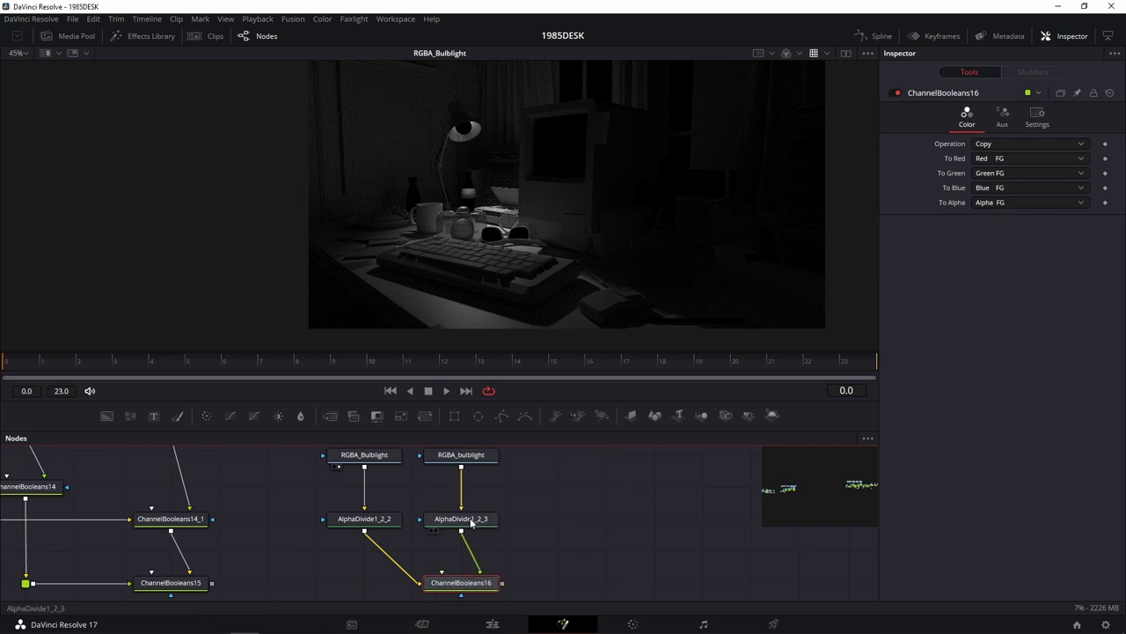
{"action": "left_click", "coordinate": [434, 467]}
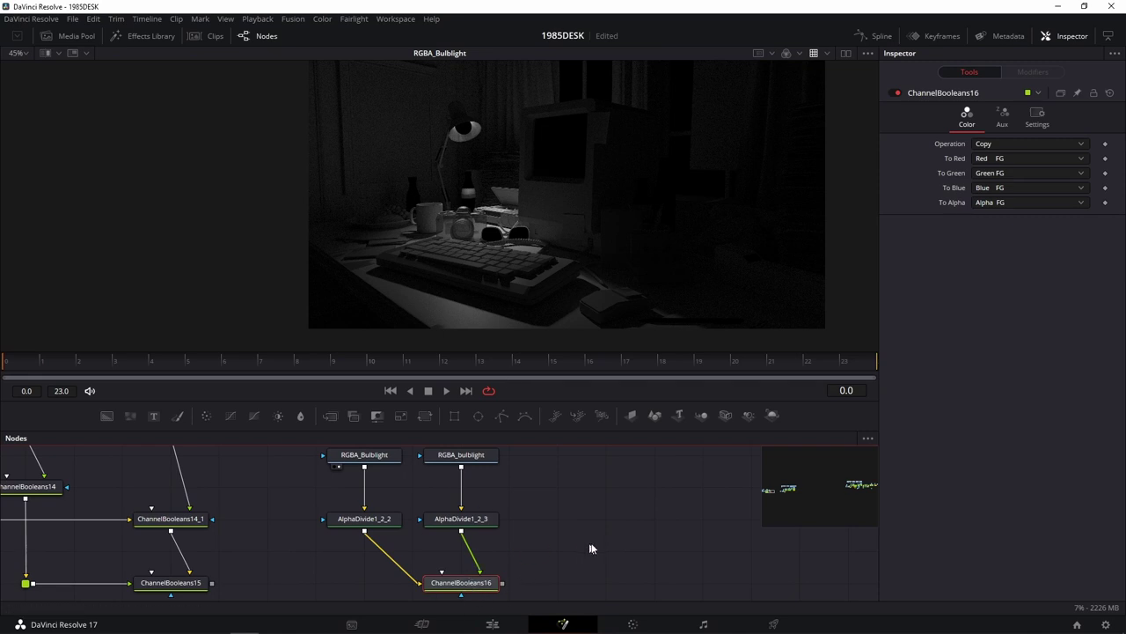
{"action": "left_click_drag", "start_coordinate": [584, 546], "coordinate": [615, 515]}
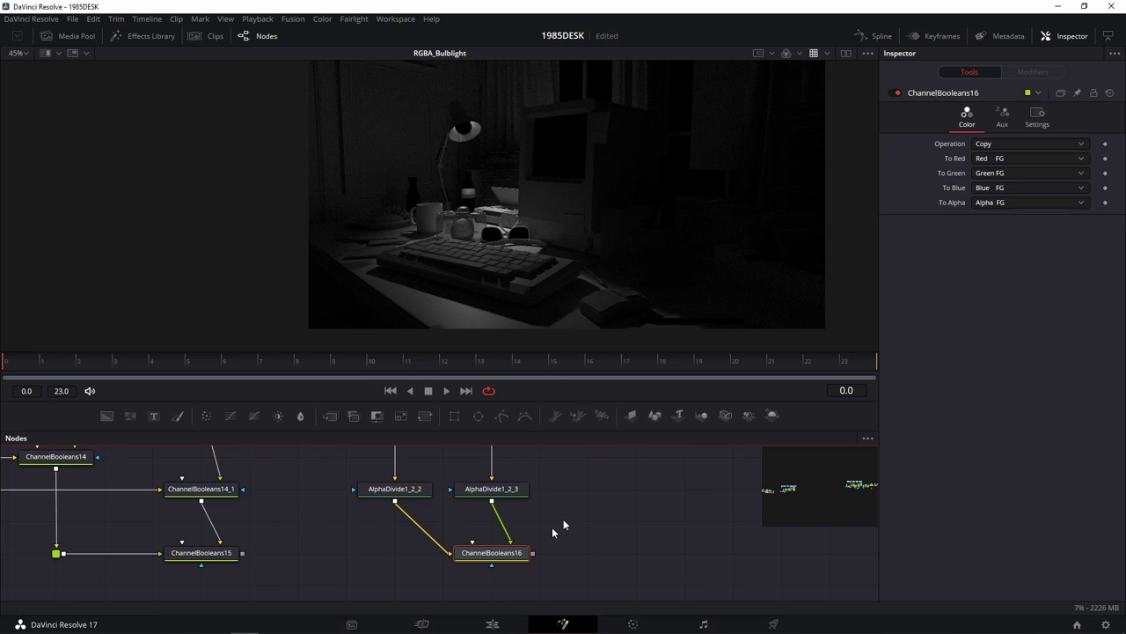
Step: Set ChannelBooleans16 Operation to Add and To Alpha to Do Nothing, then view it
{"action": "left_click", "coordinate": [999, 146]}
{"action": "left_click", "coordinate": [993, 174]}
{"action": "left_click", "coordinate": [1001, 202]}
{"action": "left_click", "coordinate": [1006, 273]}
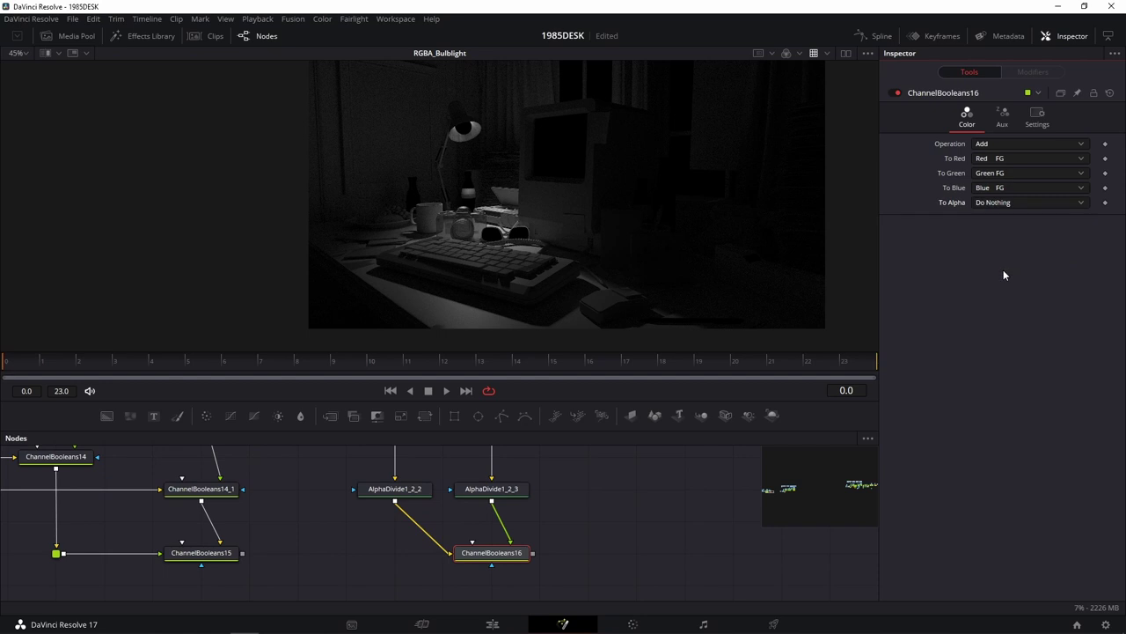
{"action": "key", "text": "1"}
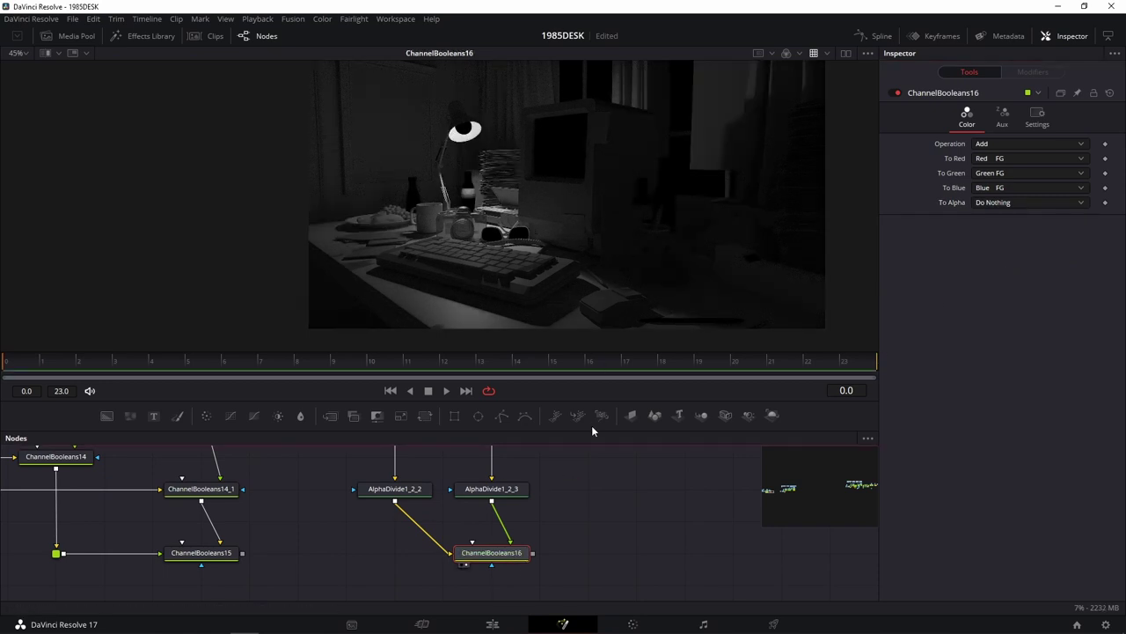
{"action": "scroll", "coordinate": [524, 495], "scroll_direction": "down", "scroll_amount": 3}
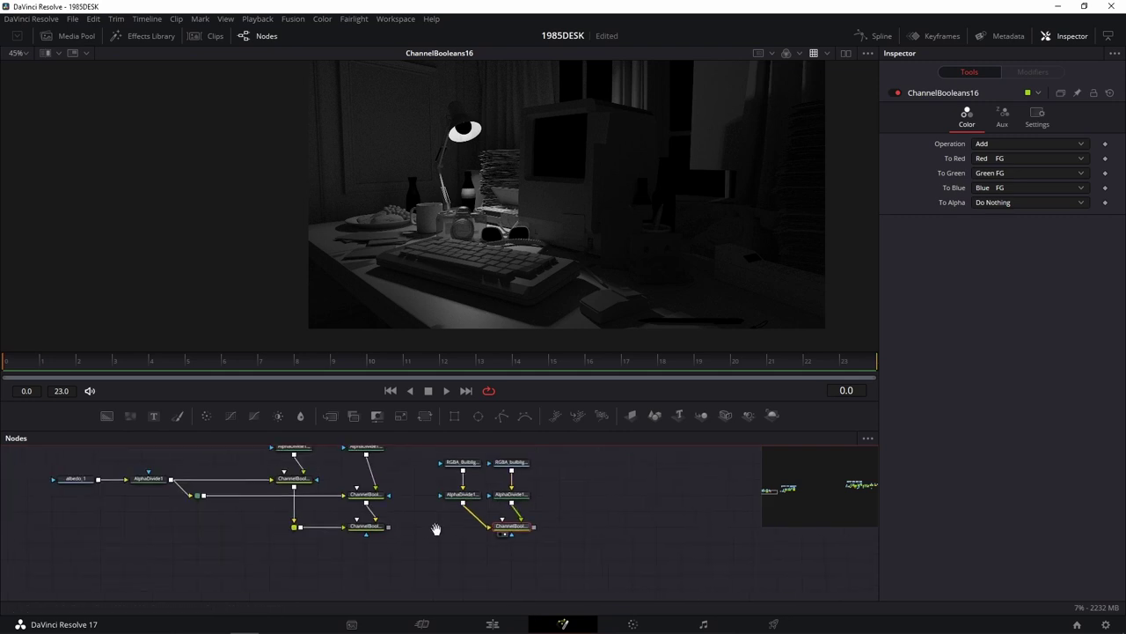
{"action": "scroll", "coordinate": [301, 535], "scroll_direction": "up", "scroll_amount": 4}
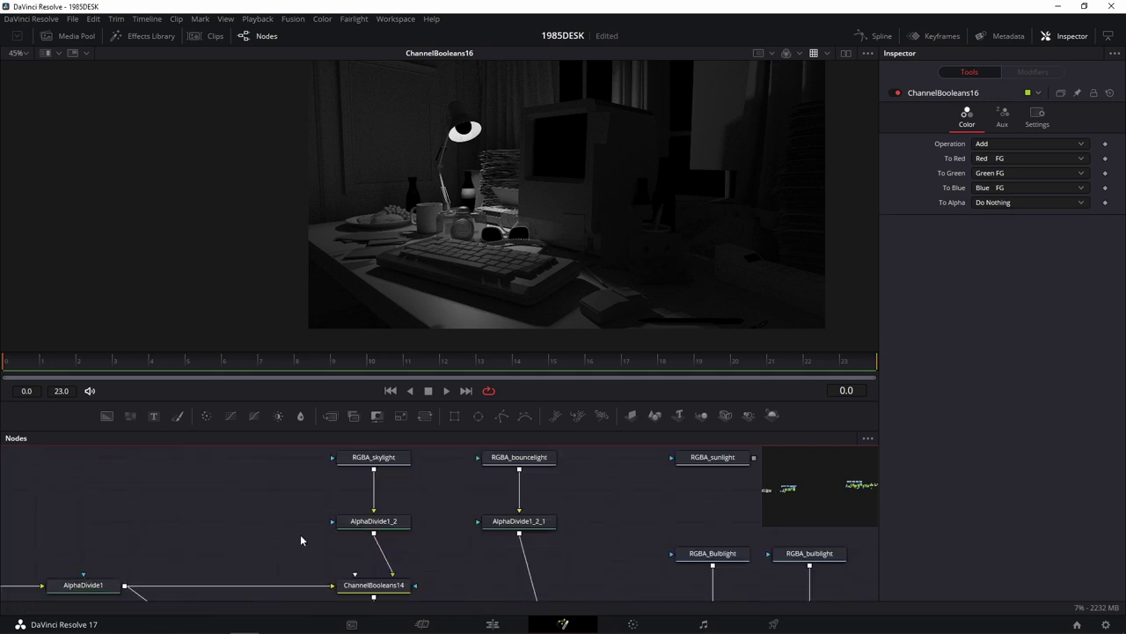
{"action": "mouse_move", "coordinate": [291, 477]}
{"action": "left_mouse_down"}
{"action": "mouse_move", "coordinate": [428, 483]}
{"action": "mouse_move", "coordinate": [424, 526]}
{"action": "mouse_move", "coordinate": [273, 470]}
{"action": "left_mouse_up"}
{"action": "left_click", "coordinate": [188, 591]}
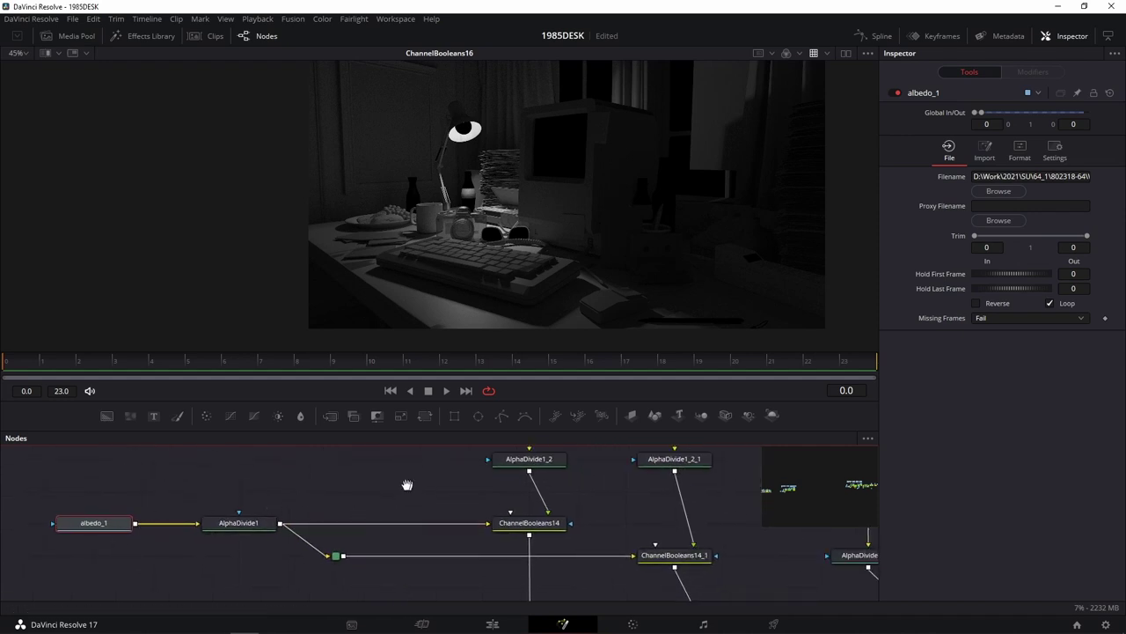
{"action": "left_click_drag", "start_coordinate": [418, 493], "coordinate": [148, 450]}
{"action": "left_click_drag", "start_coordinate": [517, 547], "coordinate": [542, 539]}
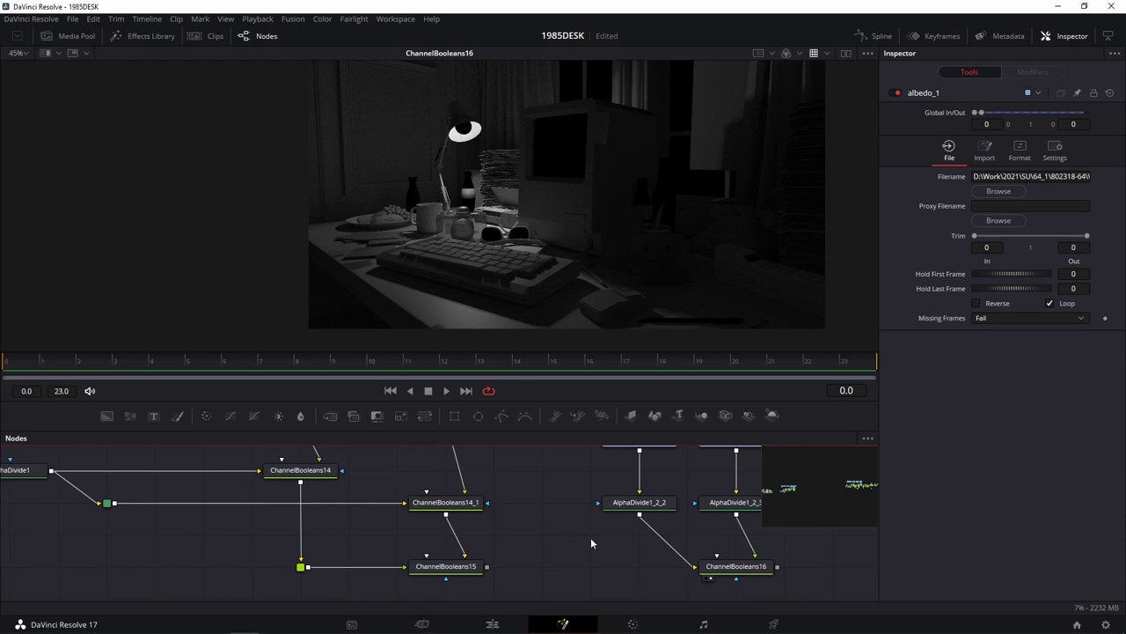
{"action": "scroll", "coordinate": [590, 537], "scroll_direction": "down", "scroll_amount": 2}
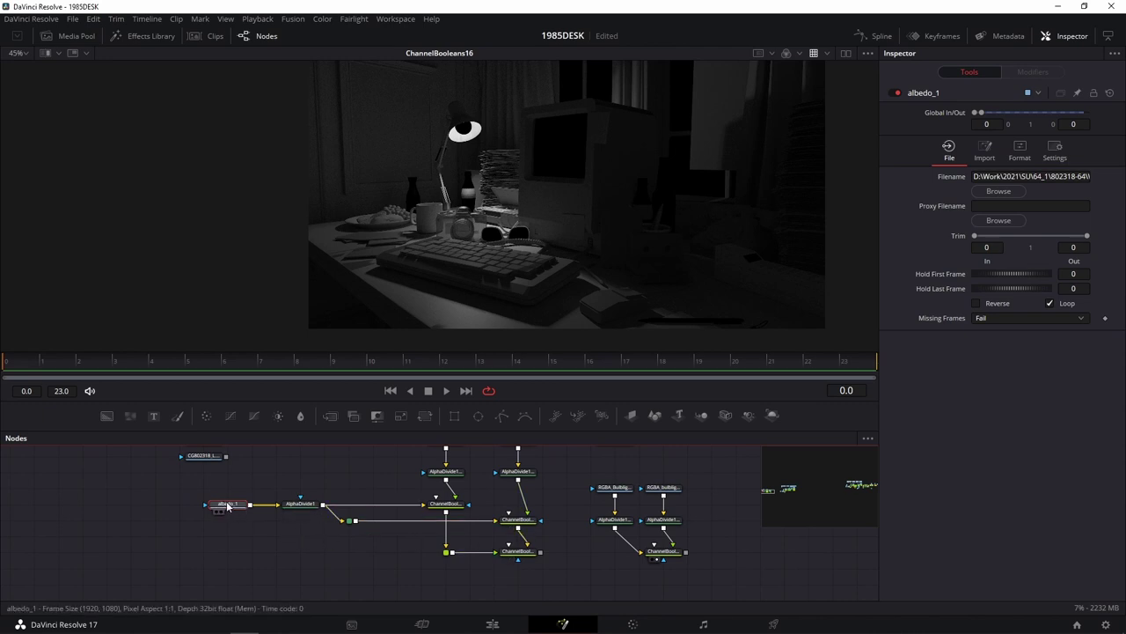
{"action": "mouse_move", "coordinate": [227, 506]}
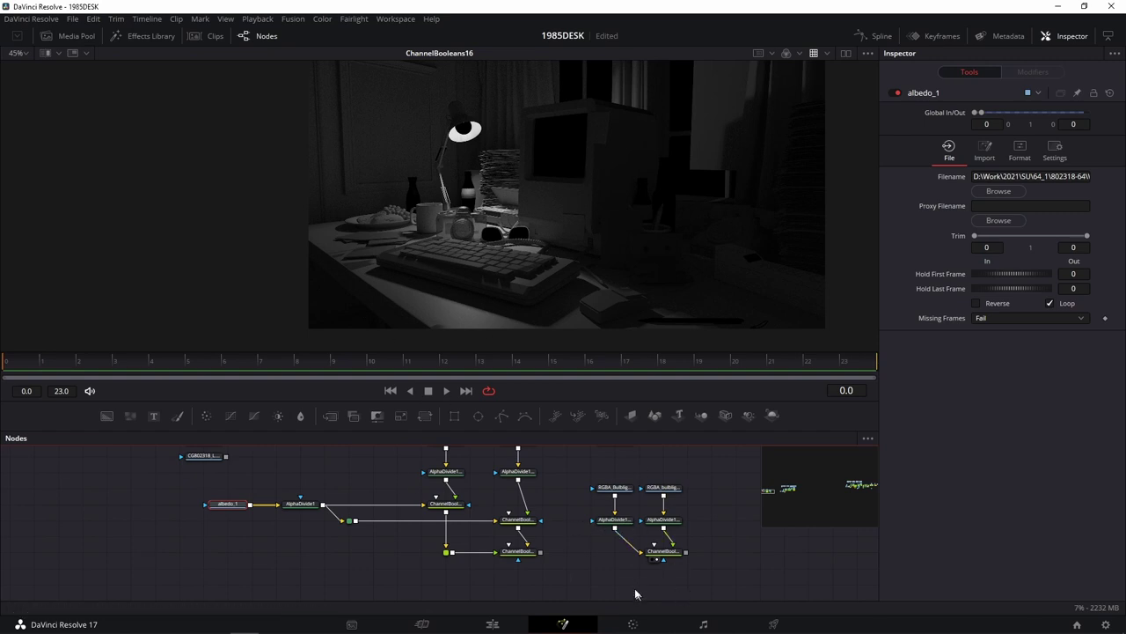
{"action": "scroll", "coordinate": [628, 588], "scroll_direction": "up", "scroll_amount": 2}
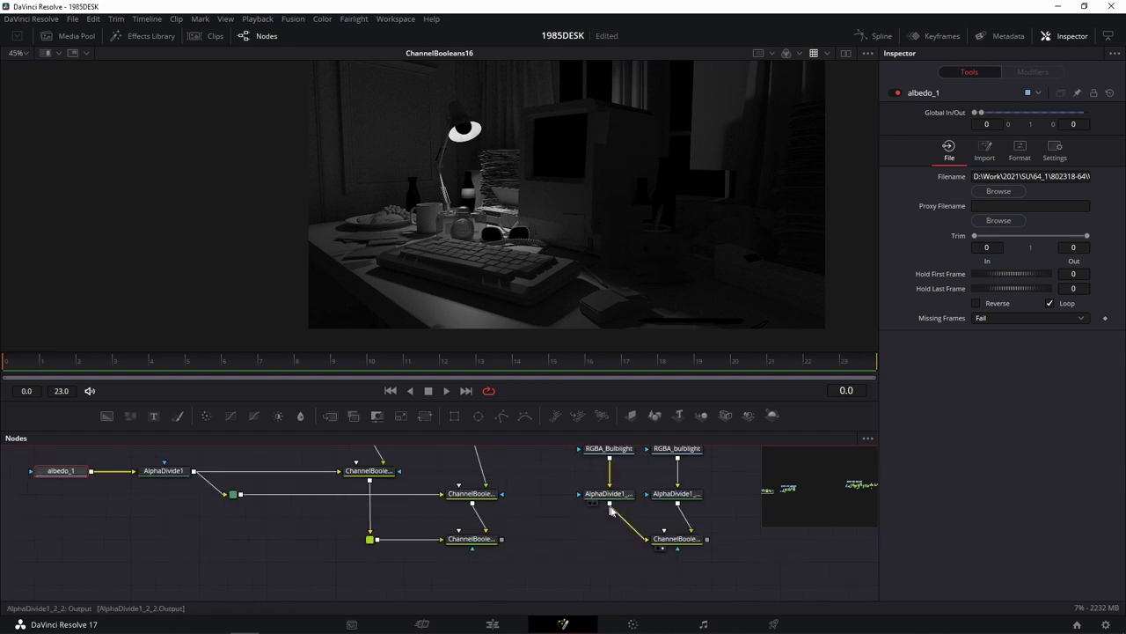
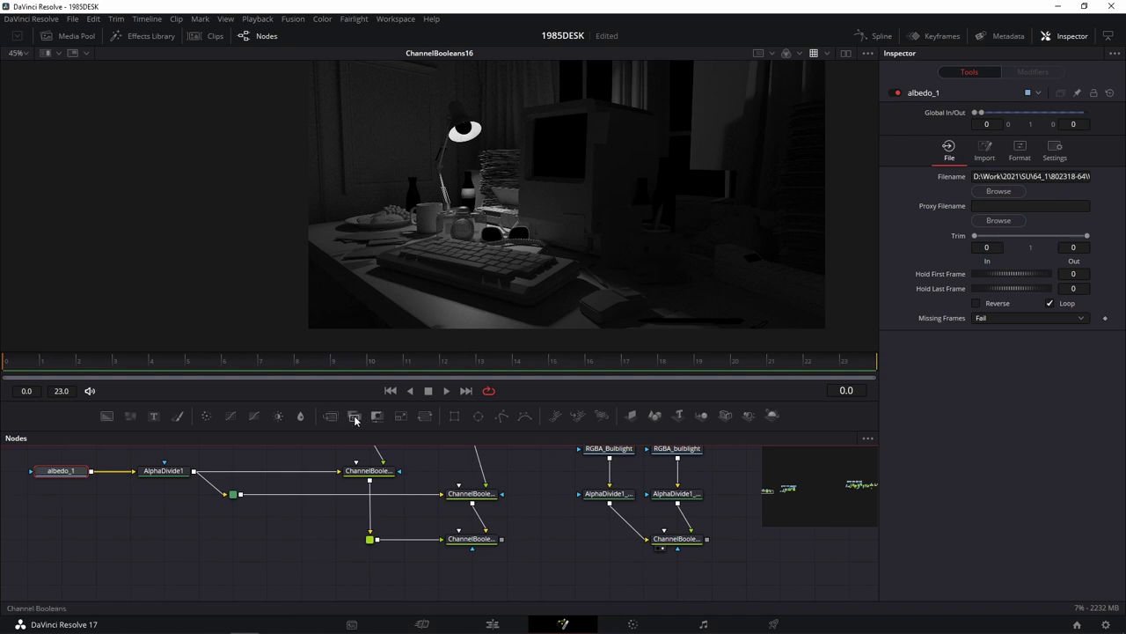
Step: Add ChannelBooleans17 and wire ChannelBooleans16 and the AlphaDivide1 albedo into it, with a routing point
{"action": "left_click_drag", "start_coordinate": [358, 425], "coordinate": [676, 583]}
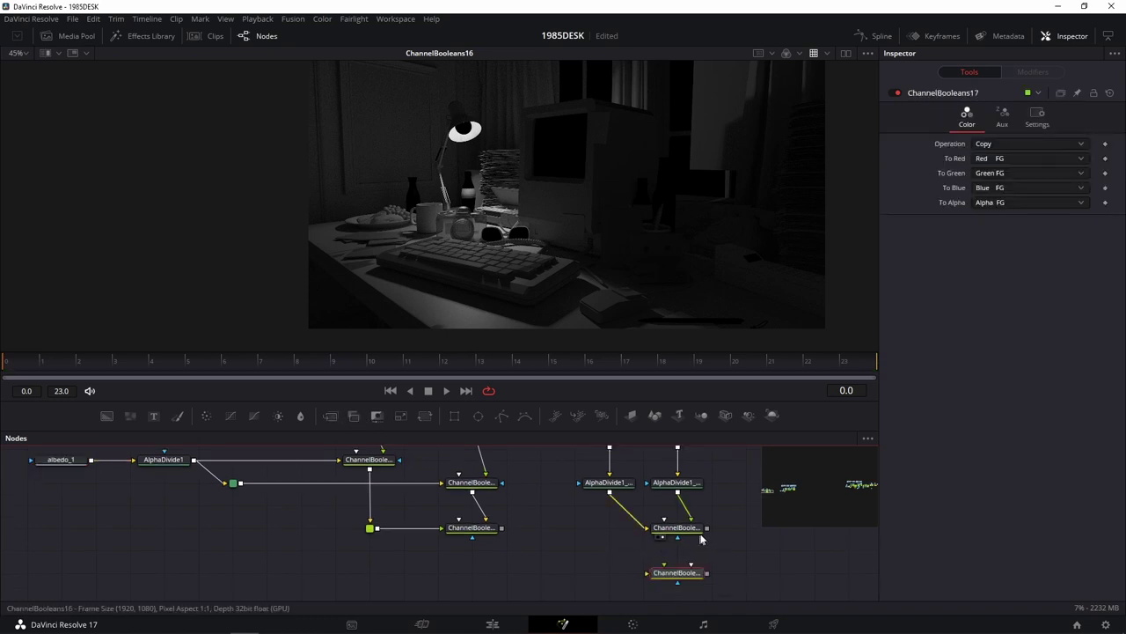
{"action": "left_click_drag", "start_coordinate": [707, 529], "coordinate": [676, 573]}
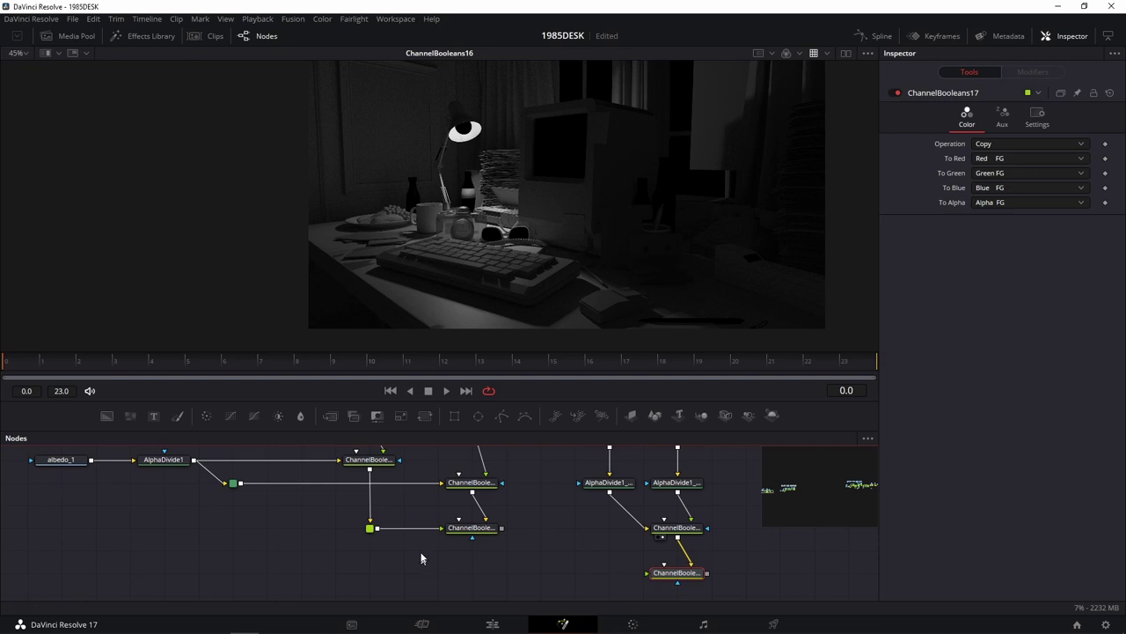
{"action": "left_click_drag", "start_coordinate": [234, 483], "coordinate": [268, 504]}
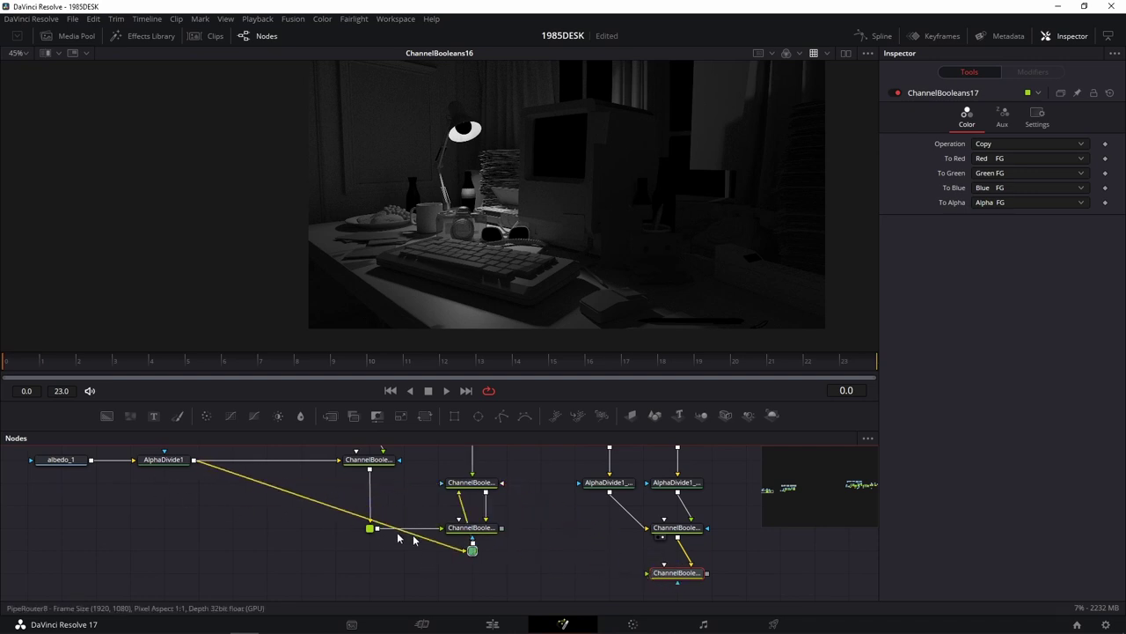
{"action": "left_click_drag", "start_coordinate": [274, 505], "coordinate": [676, 583]}
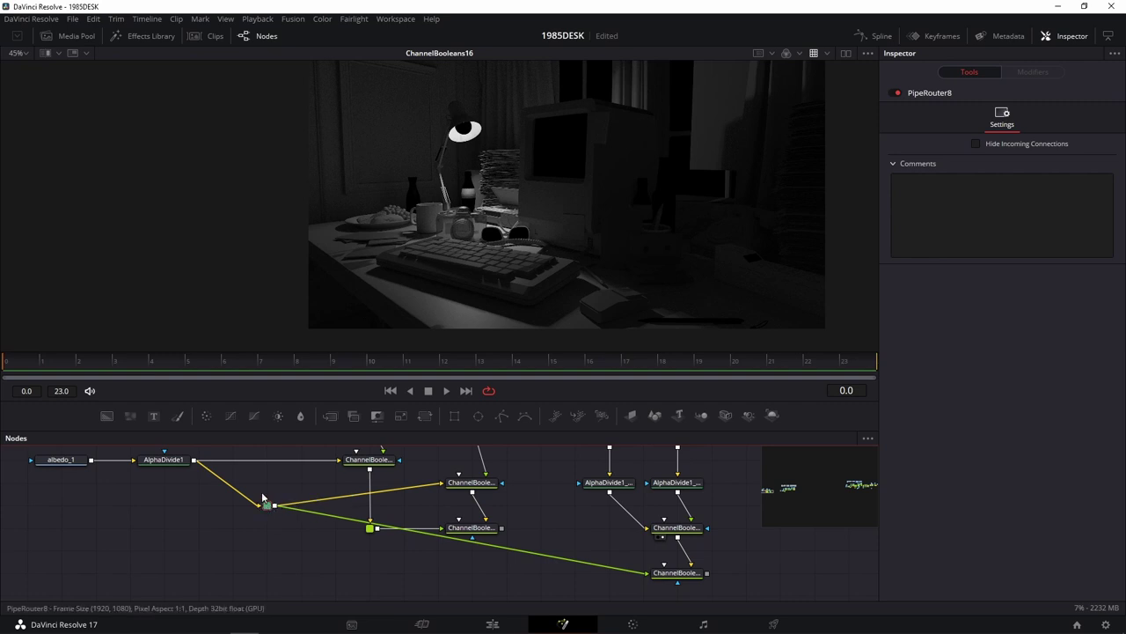
{"action": "left_click_drag", "start_coordinate": [263, 509], "coordinate": [262, 489]}
{"action": "left_click", "coordinate": [515, 545], "text": "alt"}
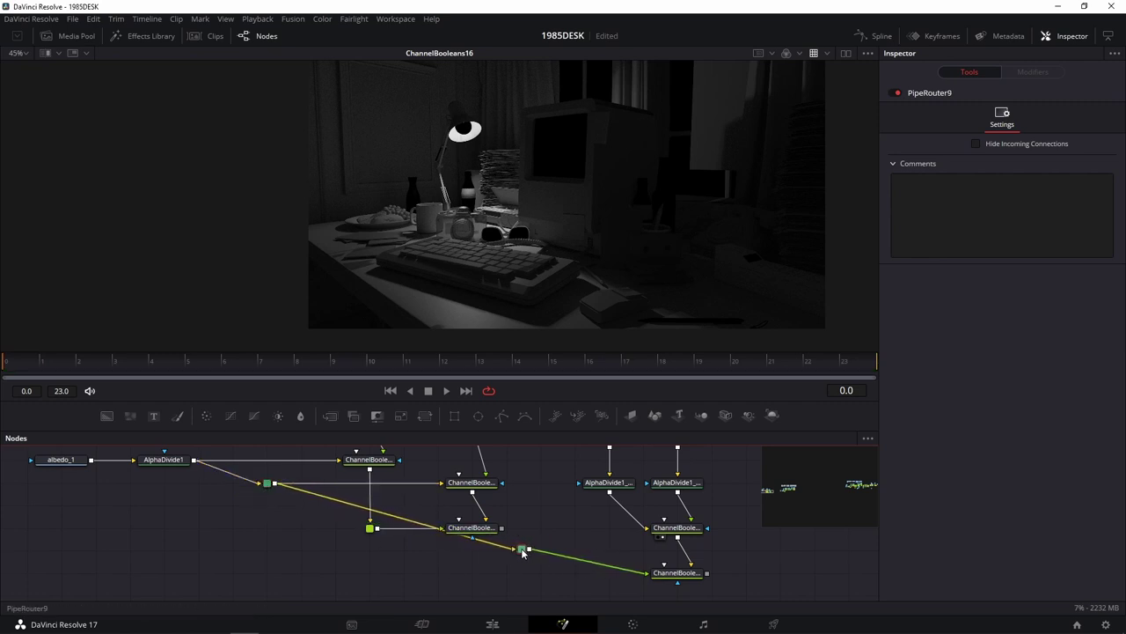
{"action": "mouse_move", "coordinate": [523, 553]}
{"action": "left_mouse_down"}
{"action": "mouse_move", "coordinate": [522, 578]}
{"action": "mouse_move", "coordinate": [276, 580]}
{"action": "left_mouse_up"}
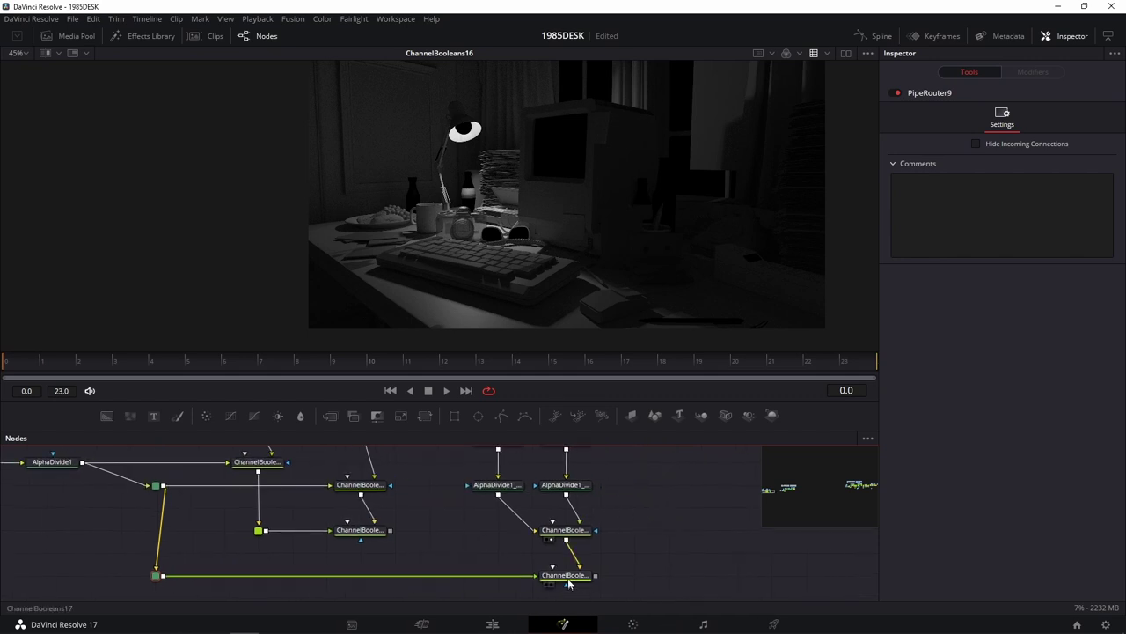
Step: View ChannelBooleans17's output and compare it with ChannelBooleans16's
{"action": "left_click", "coordinate": [568, 574]}
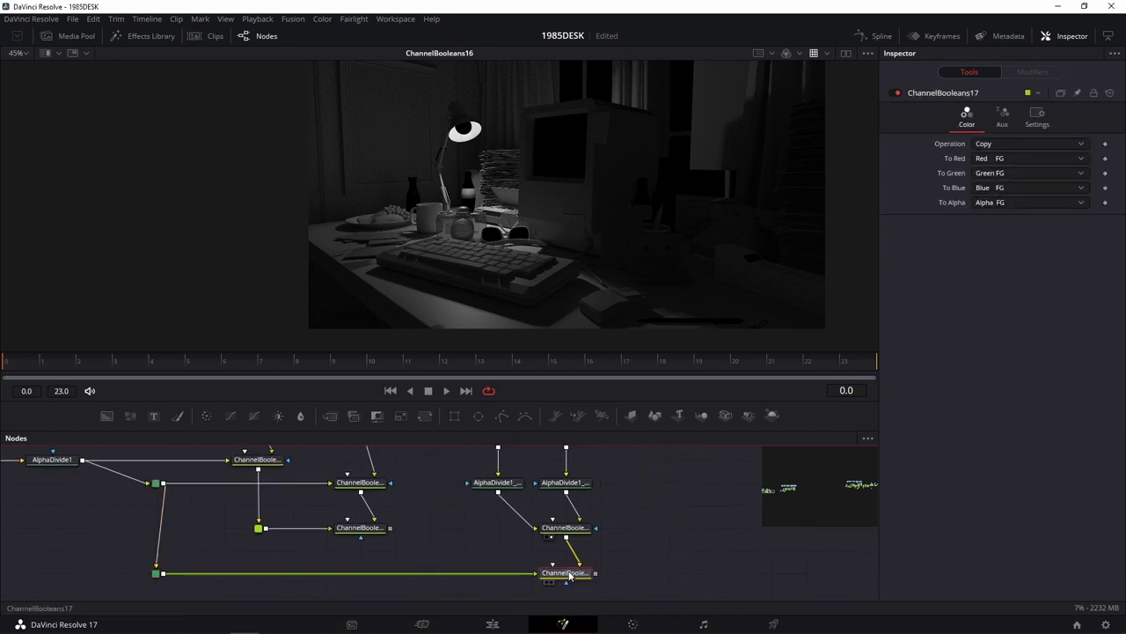
{"action": "key", "text": "1"}
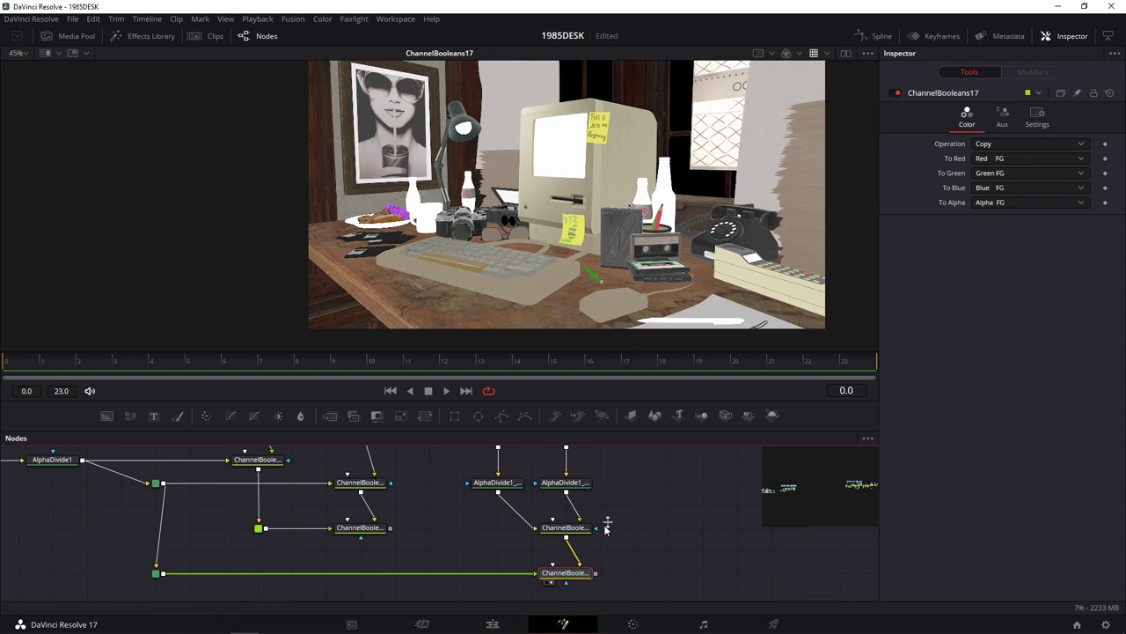
{"action": "scroll", "coordinate": [591, 553], "scroll_direction": "up", "scroll_amount": 5}
{"action": "scroll", "coordinate": [527, 535], "scroll_direction": "down", "scroll_amount": 4}
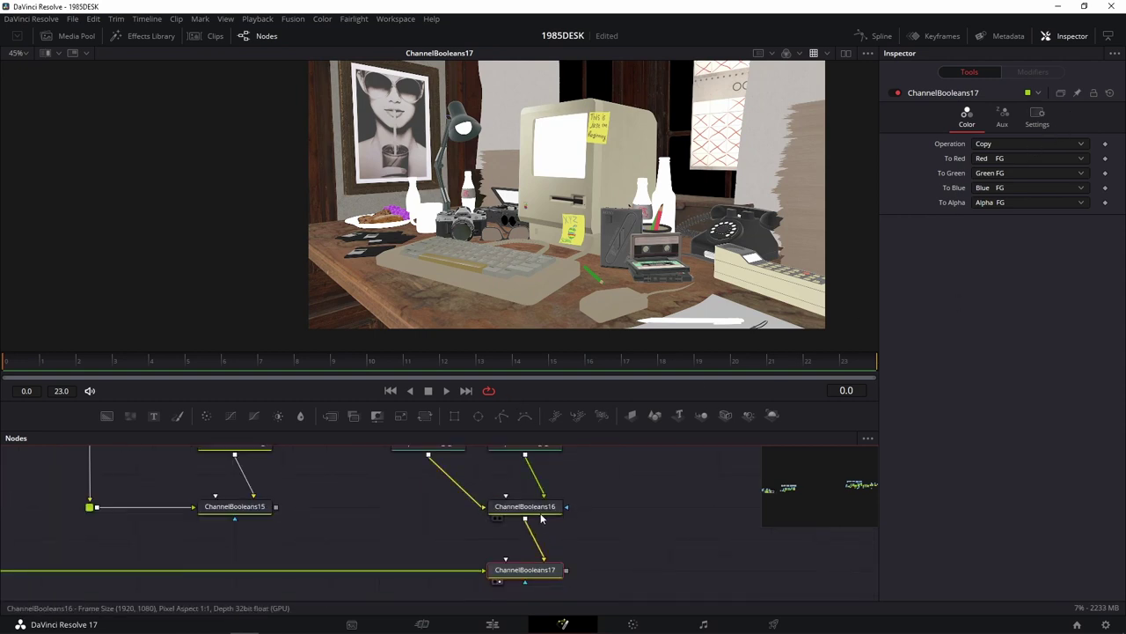
{"action": "left_click_drag", "start_coordinate": [526, 506], "coordinate": [563, 194]}
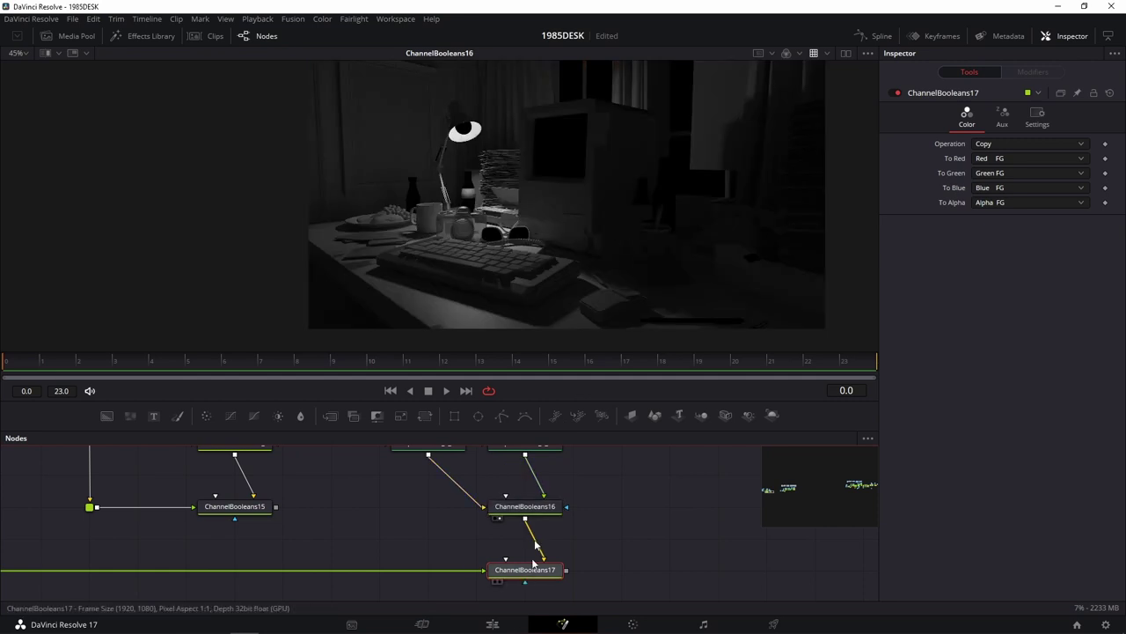
{"action": "left_click_drag", "start_coordinate": [532, 572], "coordinate": [569, 340]}
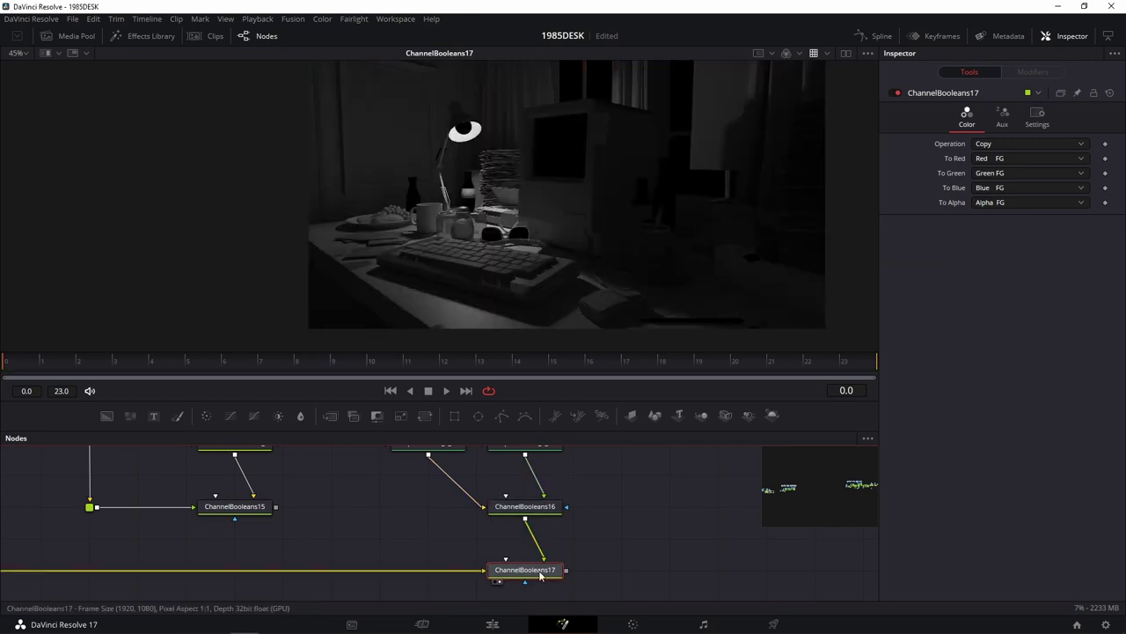
Step: Set ChannelBooleans17's Operation to Multiply and To Alpha to Do Nothing
{"action": "left_click", "coordinate": [1017, 144]}
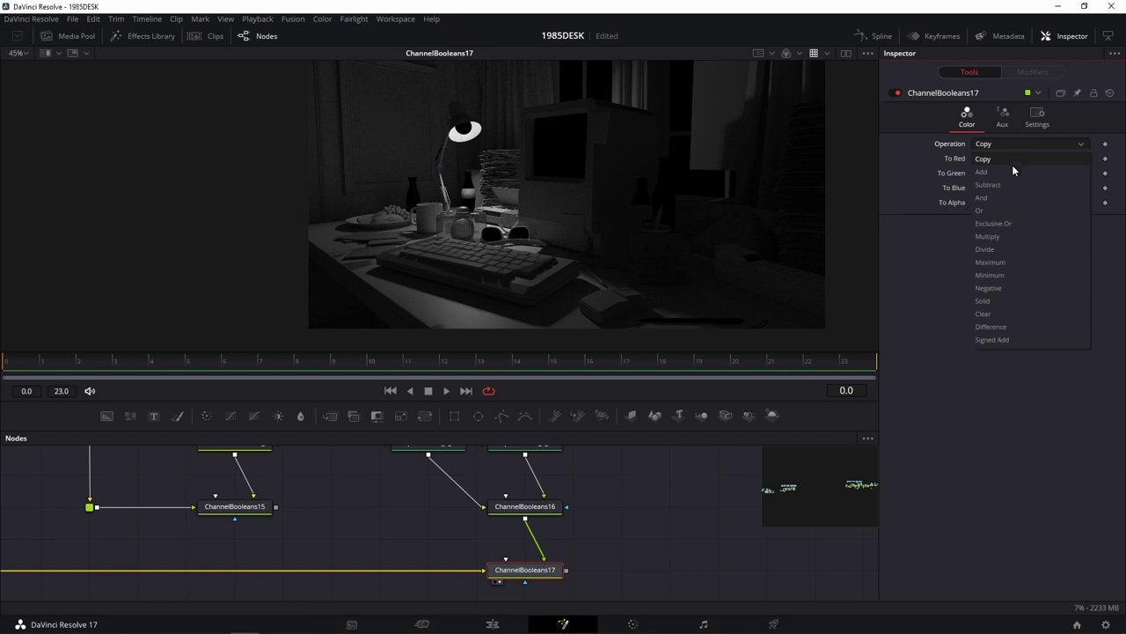
{"action": "left_click", "coordinate": [1003, 237]}
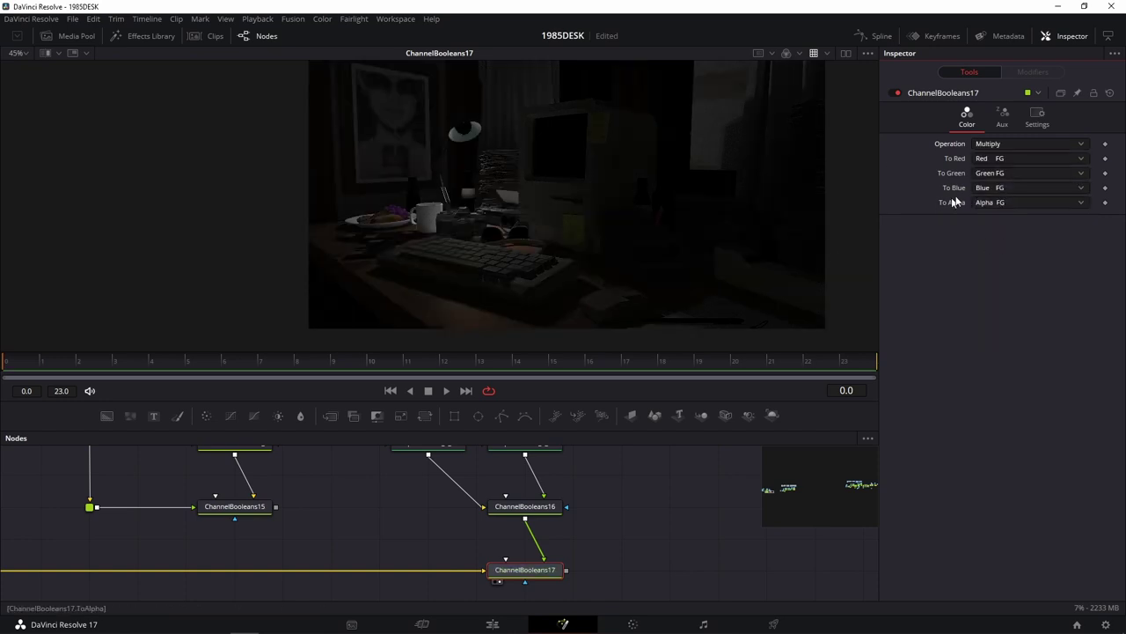
{"action": "left_click", "coordinate": [1003, 202]}
{"action": "left_click", "coordinate": [997, 268]}
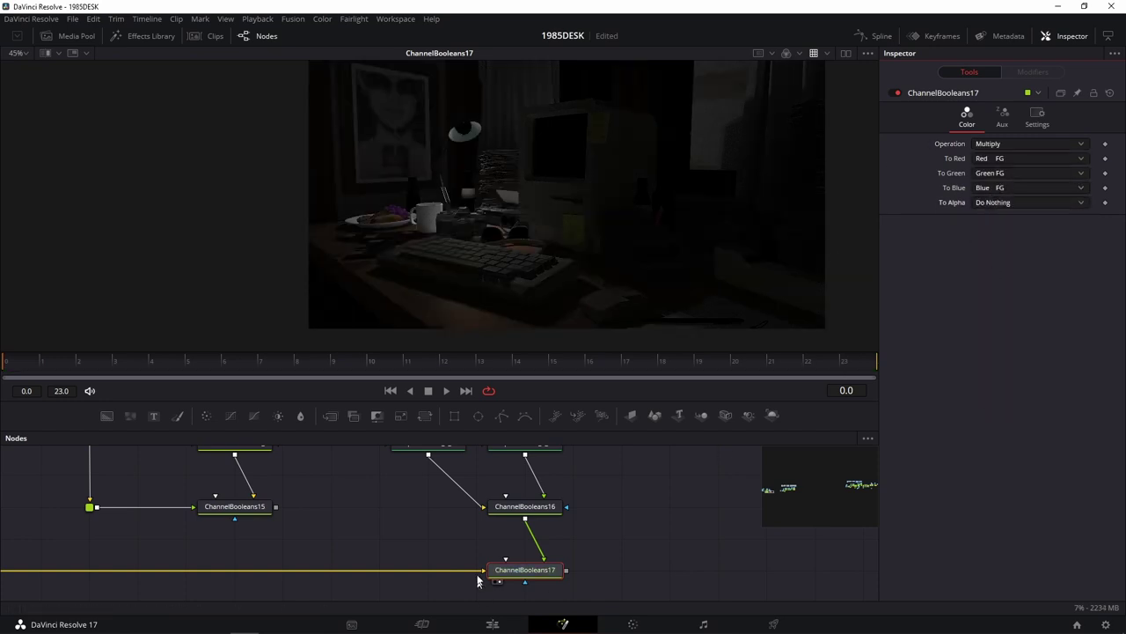
Step: Compare the darkened ChannelBooleans17 result against ChannelBooleans15 in the viewer
{"action": "left_click_drag", "start_coordinate": [428, 516], "coordinate": [519, 525]}
{"action": "left_click_drag", "start_coordinate": [348, 515], "coordinate": [540, 221]}
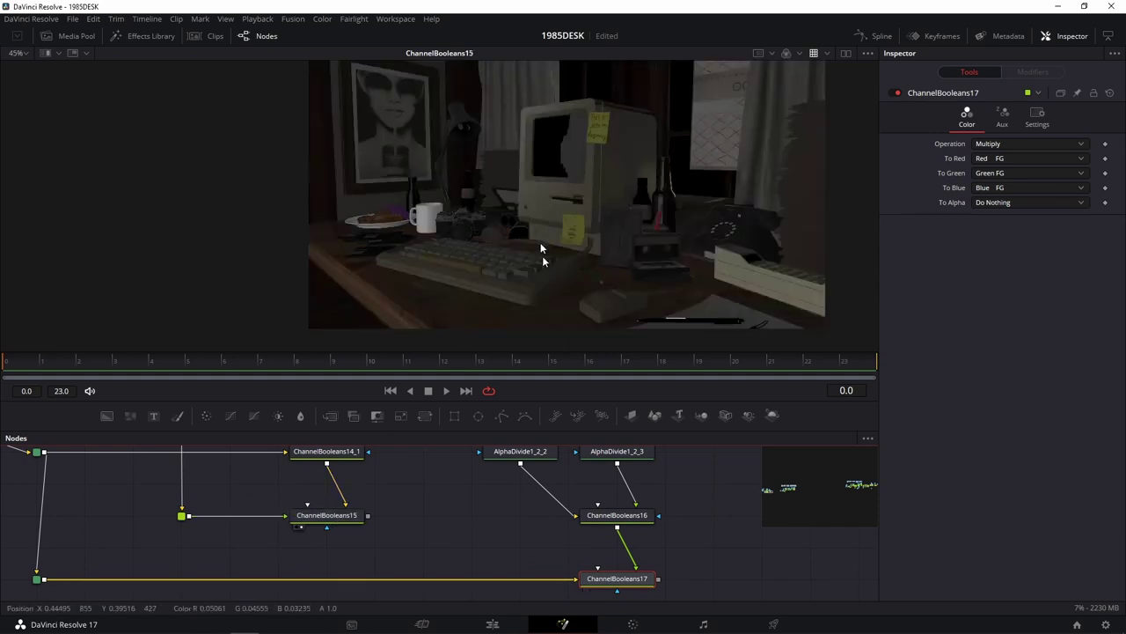
{"action": "left_click_drag", "start_coordinate": [638, 583], "coordinate": [704, 252]}
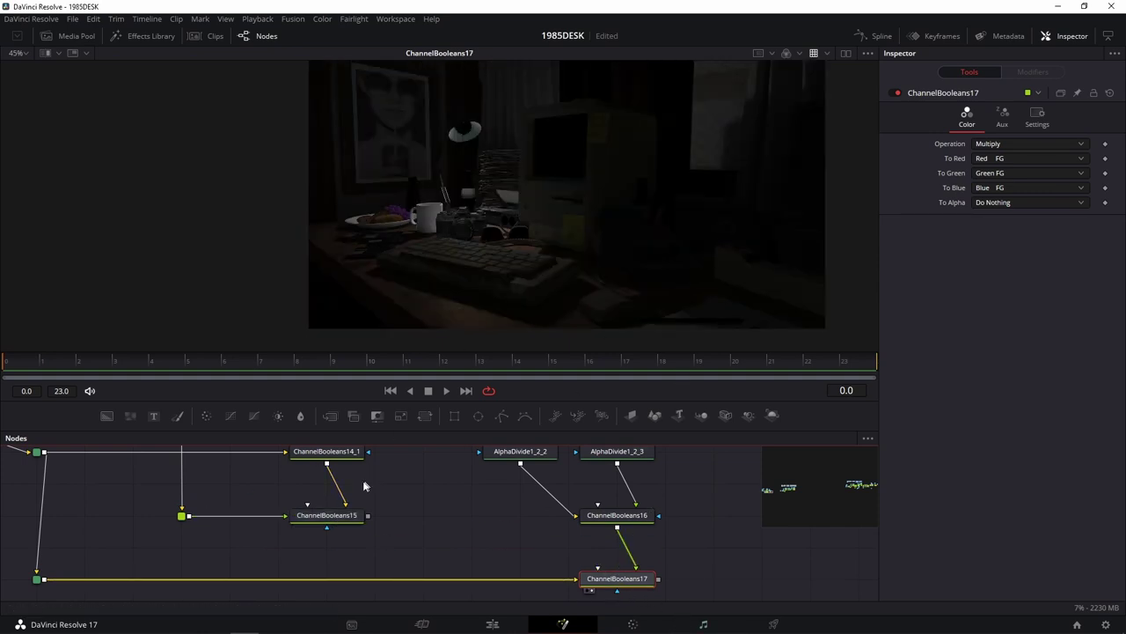
{"action": "left_click_drag", "start_coordinate": [330, 515], "coordinate": [510, 220]}
{"action": "left_click_drag", "start_coordinate": [617, 579], "coordinate": [633, 235]}
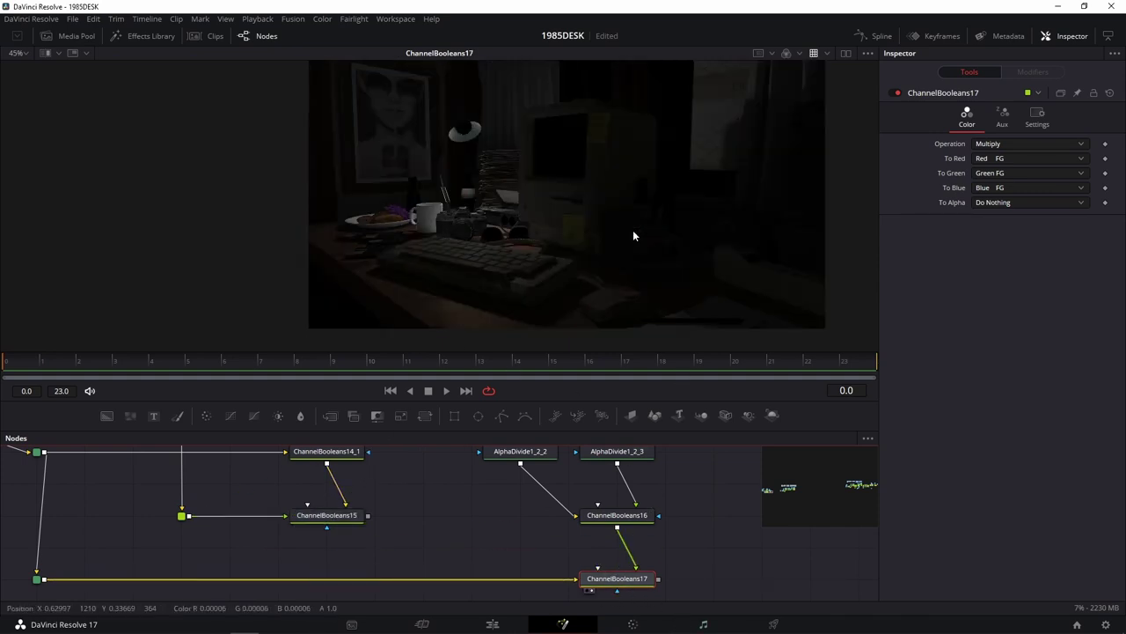
{"action": "left_click_drag", "start_coordinate": [450, 558], "coordinate": [479, 511]}
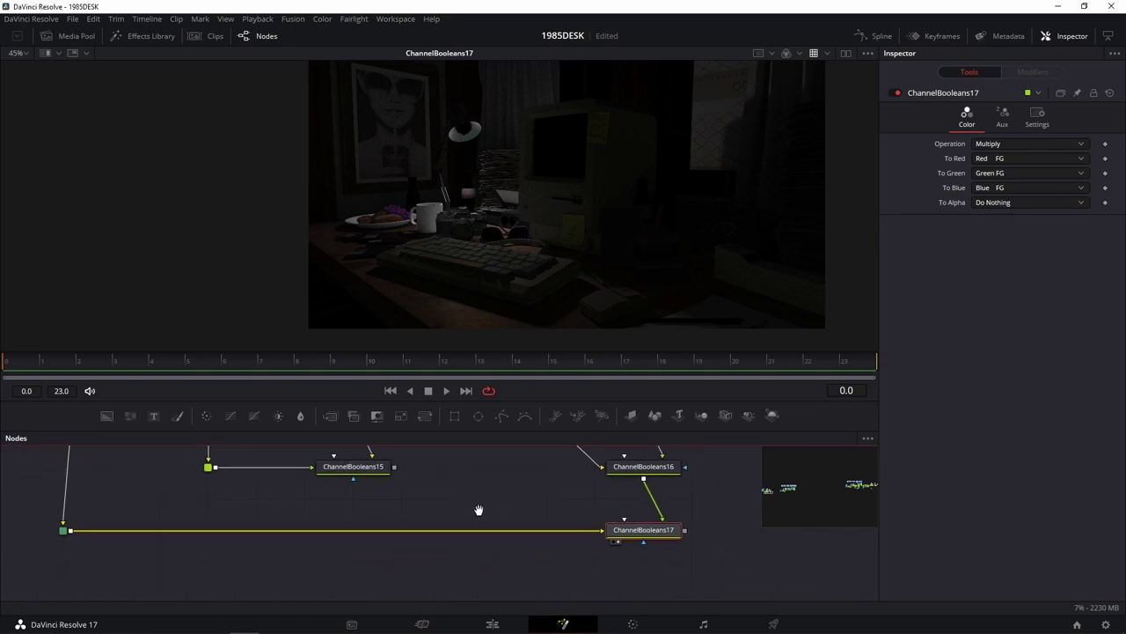
{"action": "left_click_drag", "start_coordinate": [369, 471], "coordinate": [539, 264]}
{"action": "left_click_drag", "start_coordinate": [643, 534], "coordinate": [580, 308]}
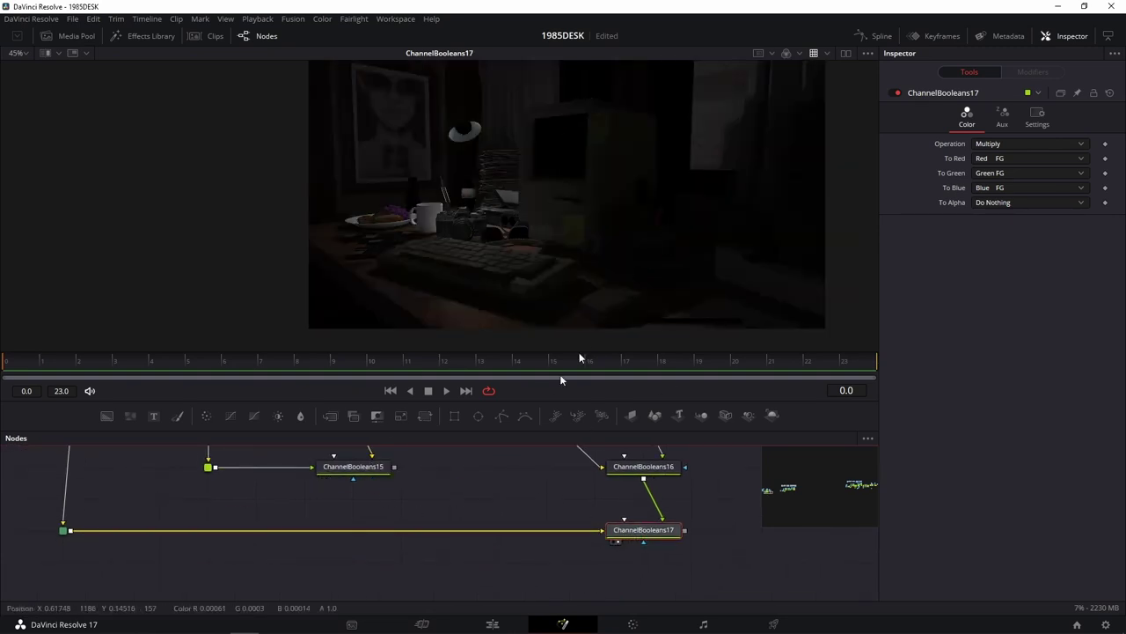
{"action": "mouse_move", "coordinate": [478, 585]}
{"action": "left_mouse_down"}
{"action": "mouse_move", "coordinate": [411, 545]}
{"action": "mouse_move", "coordinate": [470, 599]}
{"action": "left_mouse_up"}
{"action": "left_click_drag", "start_coordinate": [369, 514], "coordinate": [506, 286]}
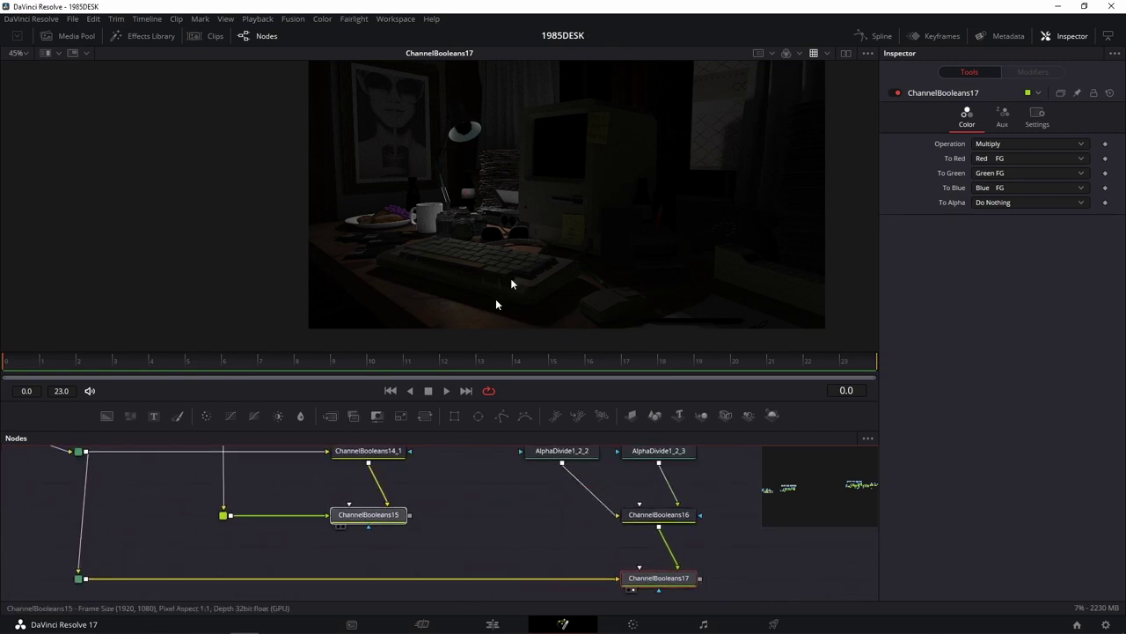
{"action": "key", "text": "1"}
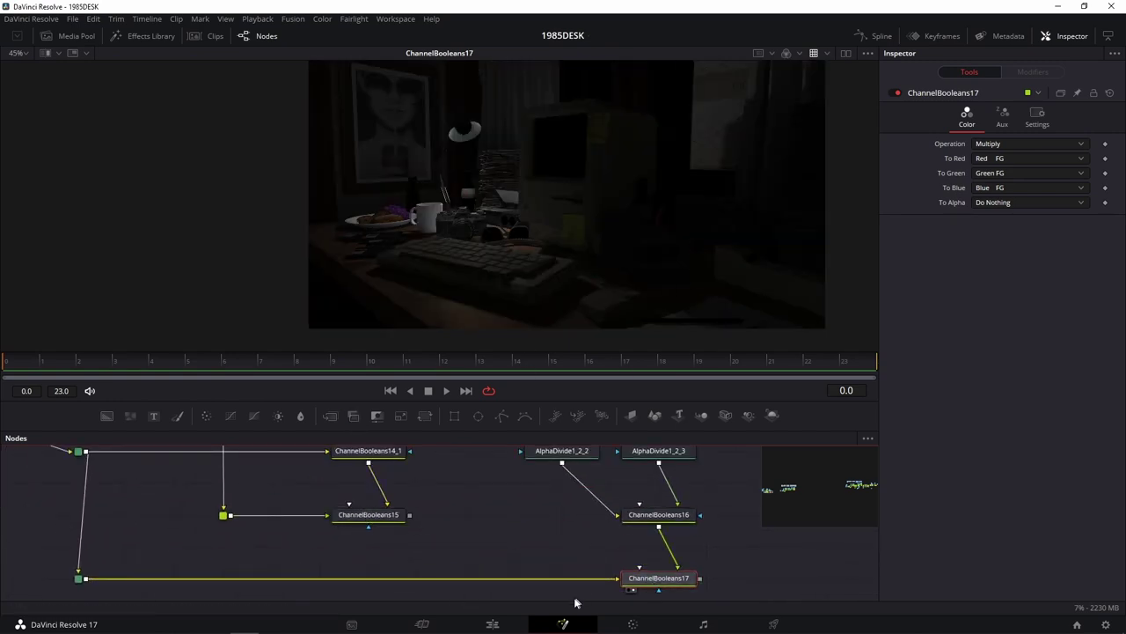
{"action": "left_click_drag", "start_coordinate": [531, 535], "coordinate": [509, 452]}
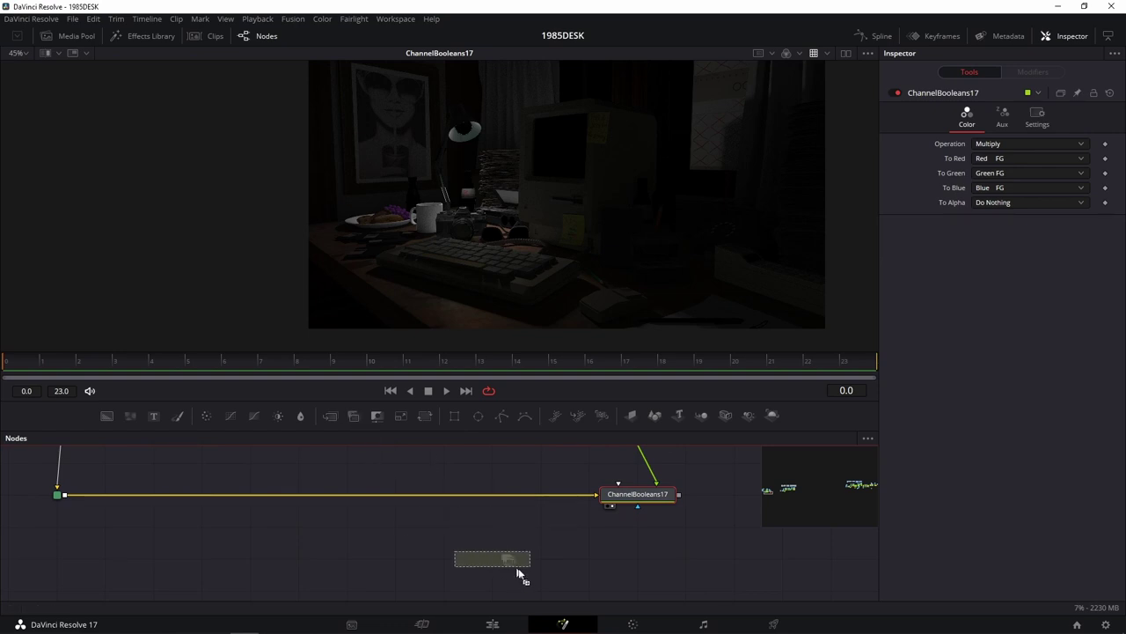
Step: Add ChannelBooleans18 and connect ChannelBooleans15 and ChannelBooleans17 into it with a routed link
{"action": "left_click_drag", "start_coordinate": [355, 419], "coordinate": [636, 572]}
{"action": "scroll", "coordinate": [685, 559], "scroll_direction": "up", "scroll_amount": 1}
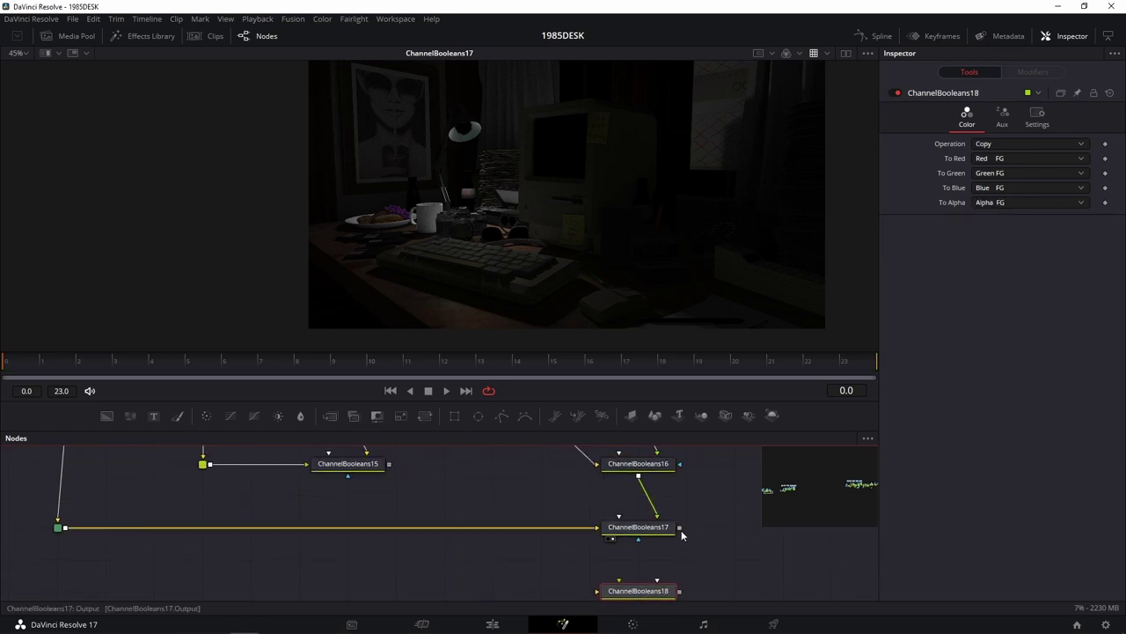
{"action": "left_click_drag", "start_coordinate": [390, 463], "coordinate": [623, 597]}
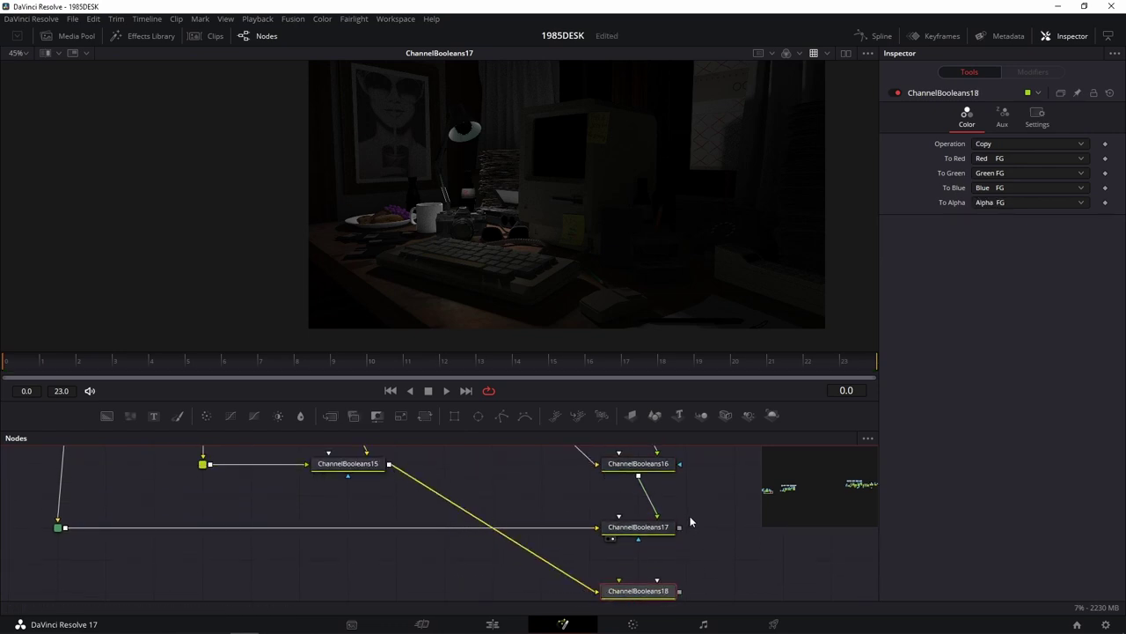
{"action": "left_click_drag", "start_coordinate": [679, 527], "coordinate": [645, 593]}
{"action": "left_click", "coordinate": [517, 546], "text": "alt"}
{"action": "mouse_move", "coordinate": [517, 544]}
{"action": "left_mouse_down"}
{"action": "mouse_move", "coordinate": [397, 592]}
{"action": "mouse_move", "coordinate": [348, 592]}
{"action": "left_mouse_up"}
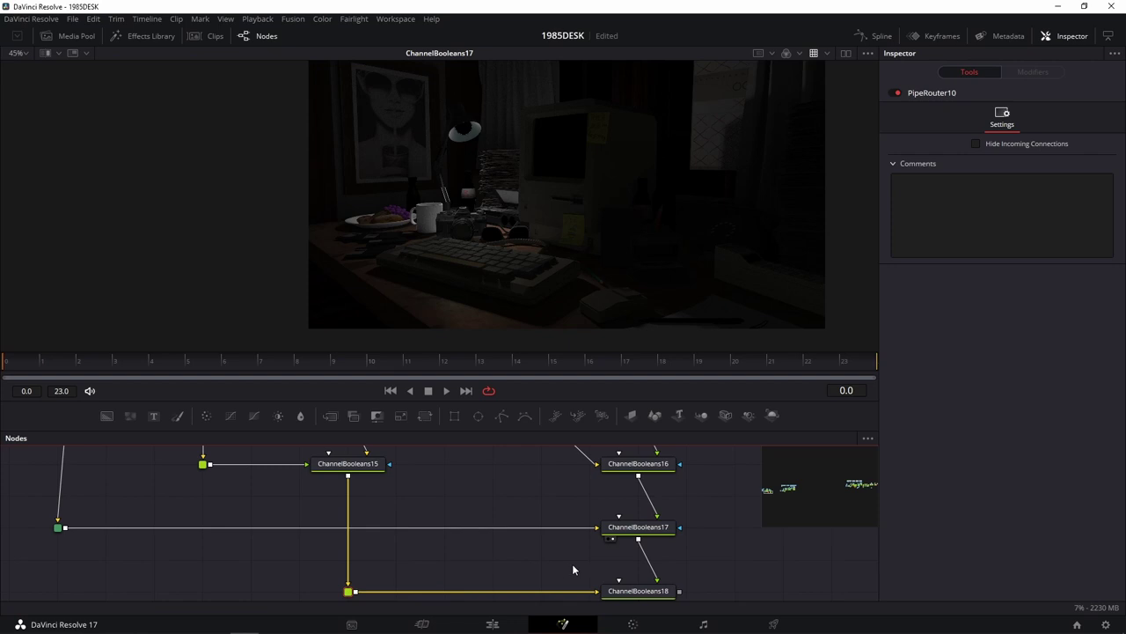
{"action": "left_click_drag", "start_coordinate": [570, 563], "coordinate": [505, 544]}
{"action": "scroll", "coordinate": [472, 533], "scroll_direction": "down", "scroll_amount": 2}
{"action": "scroll", "coordinate": [472, 532], "scroll_direction": "down", "scroll_amount": 3}
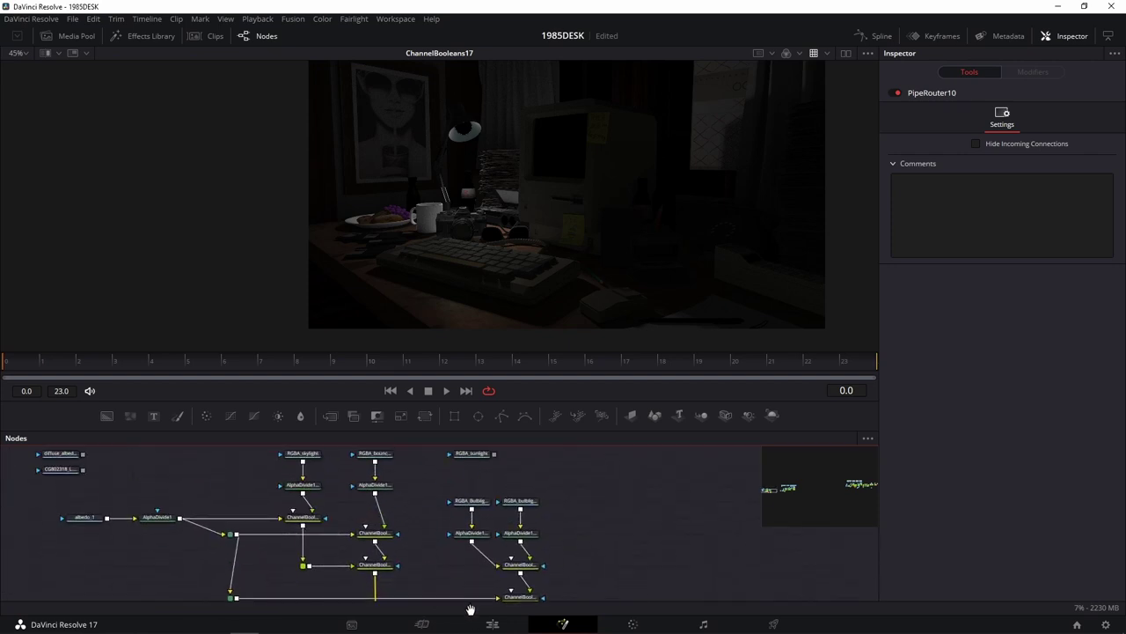
Step: Set ChannelBooleans18 to Add with To Alpha on Do Nothing and view the combined image
{"action": "left_click", "coordinate": [506, 552]}
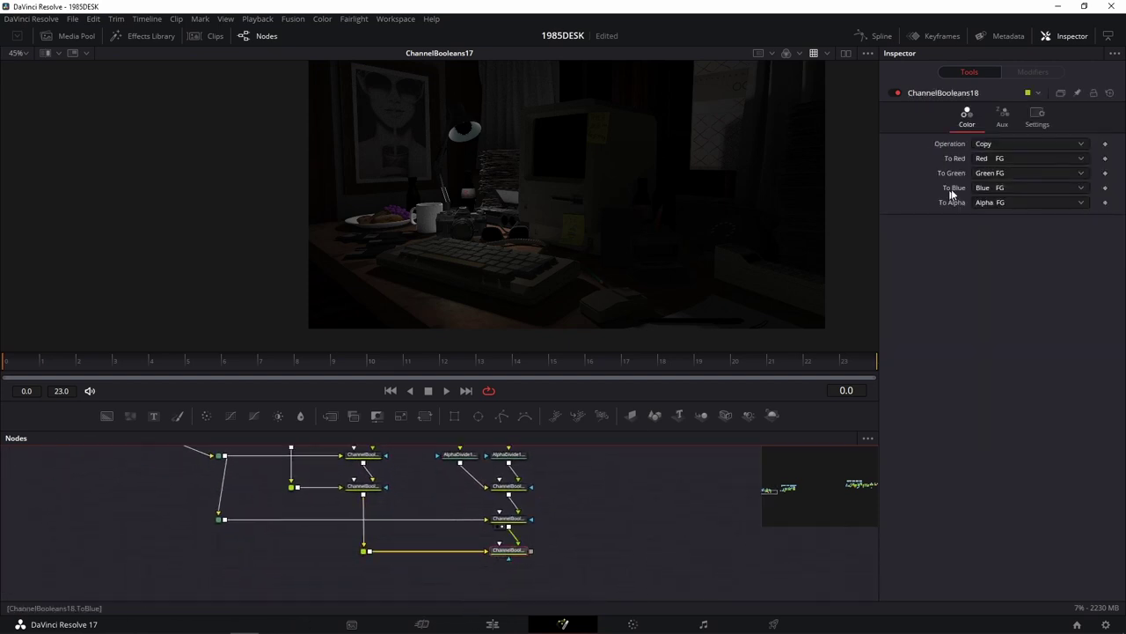
{"action": "left_click", "coordinate": [1009, 145]}
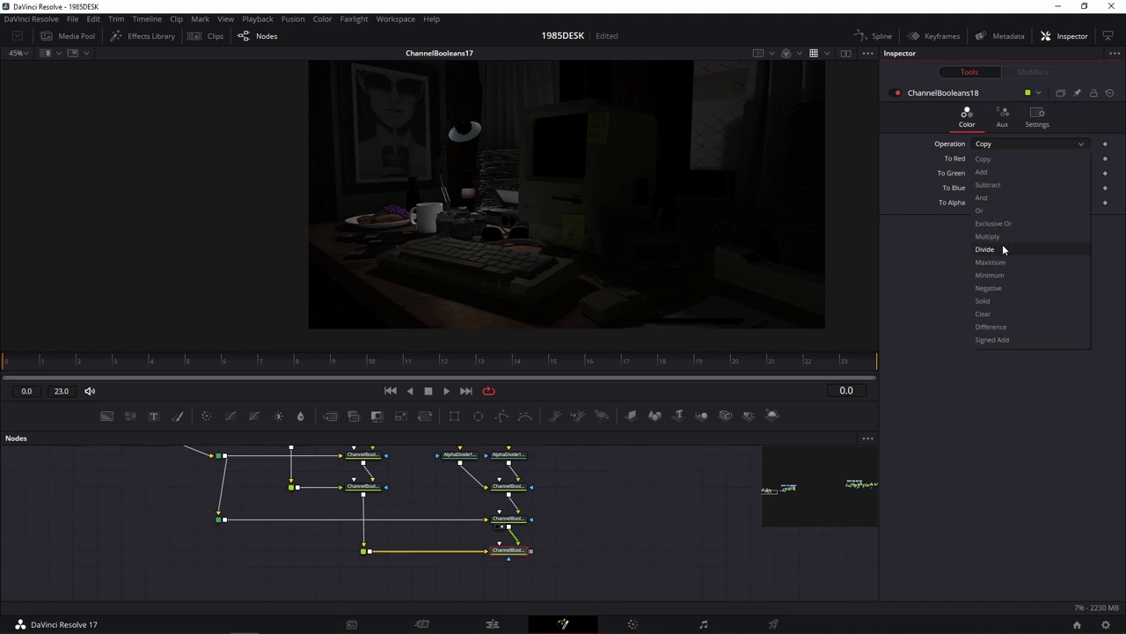
{"action": "left_click", "coordinate": [1003, 171]}
{"action": "left_click", "coordinate": [1005, 203]}
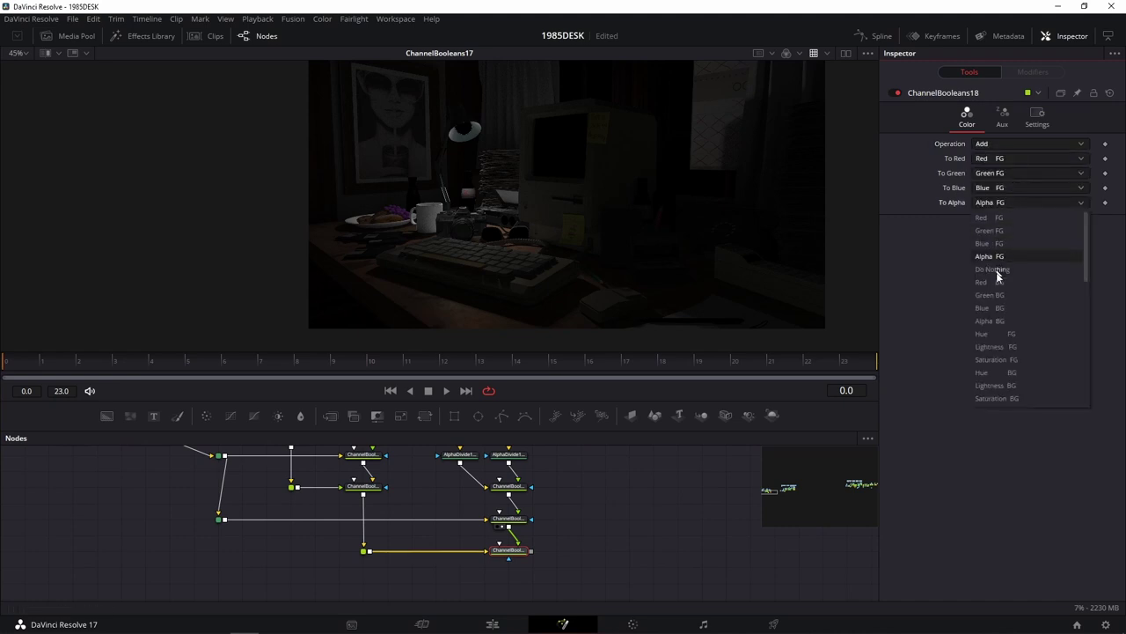
{"action": "left_click", "coordinate": [1009, 269]}
{"action": "left_click_drag", "start_coordinate": [517, 553], "coordinate": [605, 211]}
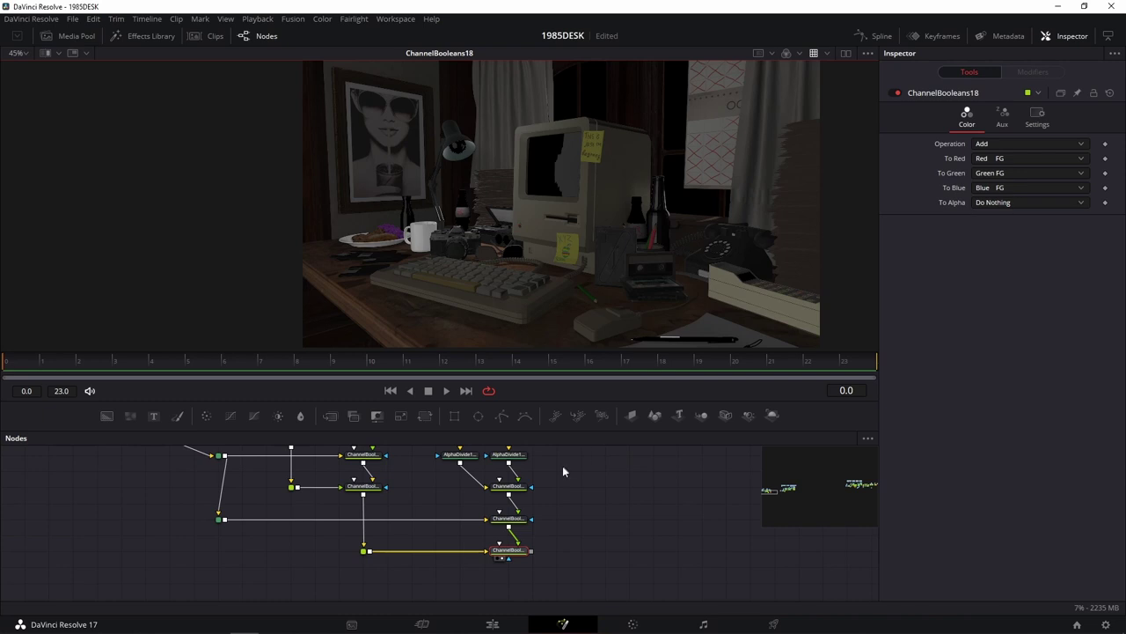
Step: Move emission1 right, preview the RGBA_screenlight and RGBA_sunlight passes, and raise RGBA_sunlight
{"action": "scroll", "coordinate": [572, 466], "scroll_direction": "right", "scroll_amount": 5}
{"action": "scroll", "coordinate": [531, 490], "scroll_direction": "up", "scroll_amount": 2}
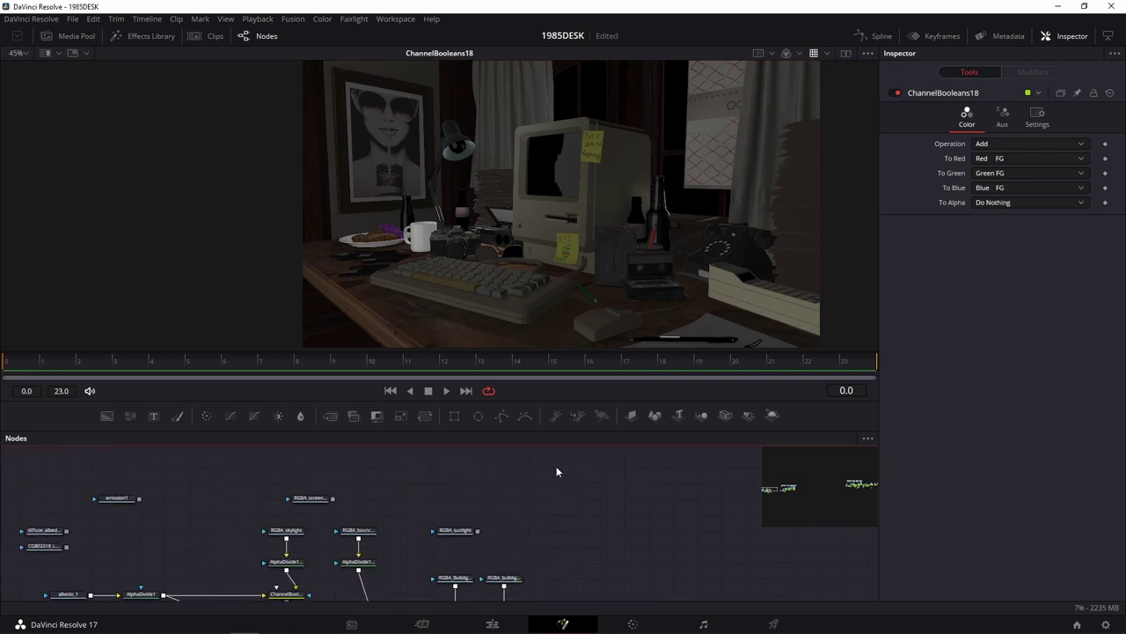
{"action": "scroll", "coordinate": [532, 507], "scroll_direction": "up", "scroll_amount": 3}
{"action": "scroll", "coordinate": [616, 511], "scroll_direction": "left", "scroll_amount": 3}
{"action": "scroll", "coordinate": [754, 515], "scroll_direction": "left", "scroll_amount": 3}
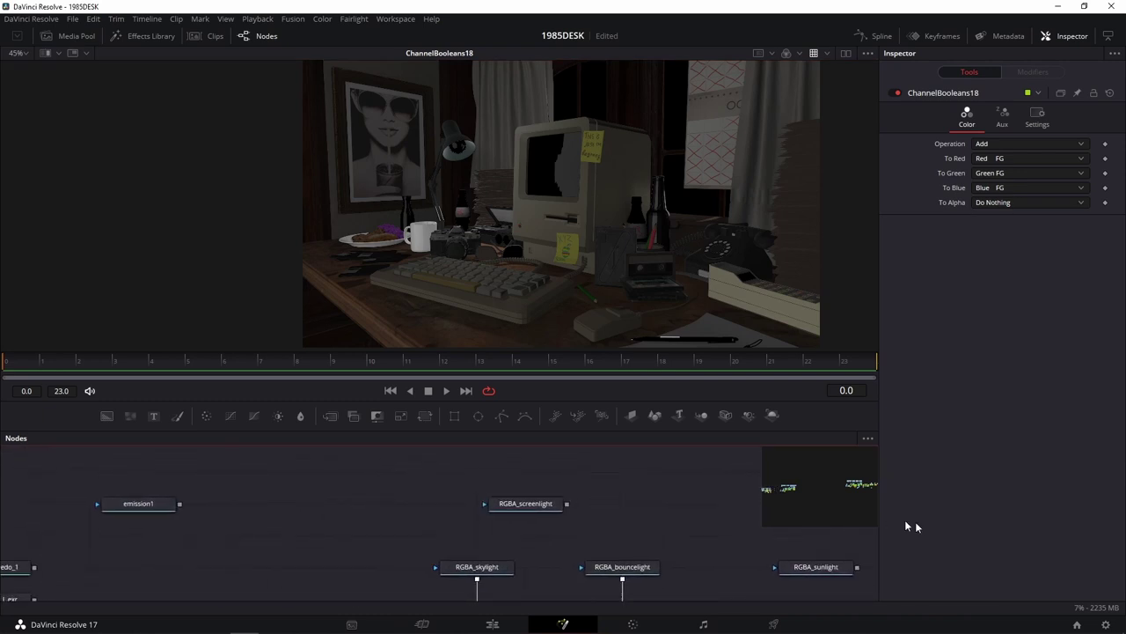
{"action": "scroll", "coordinate": [604, 515], "scroll_direction": "right", "scroll_amount": 3}
{"action": "mouse_move", "coordinate": [42, 493]}
{"action": "left_mouse_down"}
{"action": "mouse_move", "coordinate": [292, 492]}
{"action": "mouse_move", "coordinate": [557, 220]}
{"action": "left_mouse_up"}
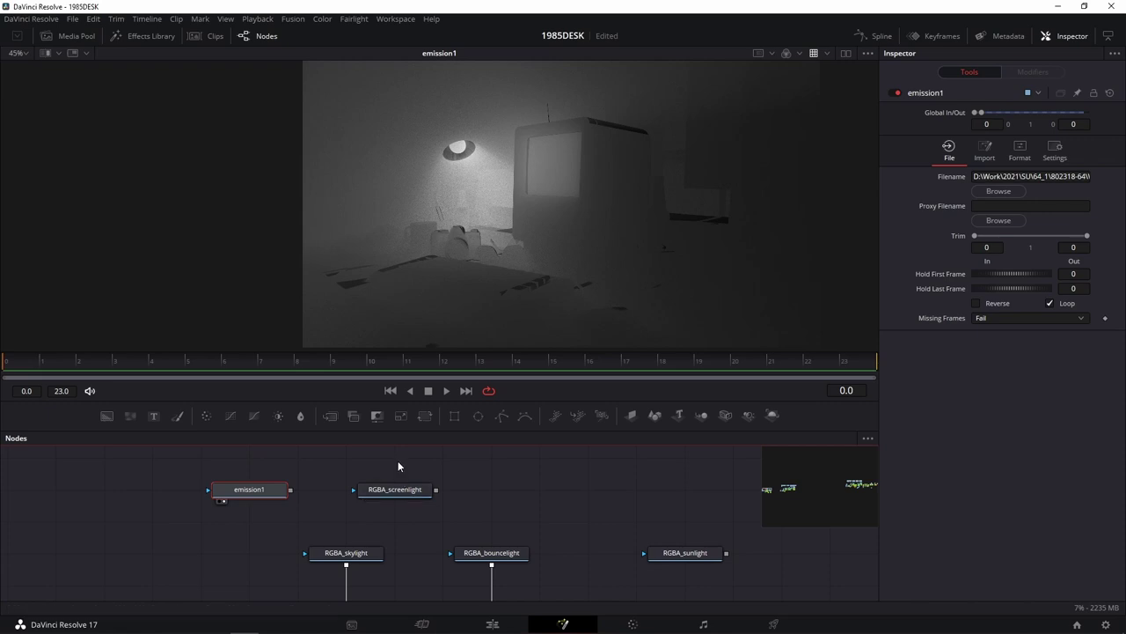
{"action": "left_click_drag", "start_coordinate": [397, 493], "coordinate": [566, 231]}
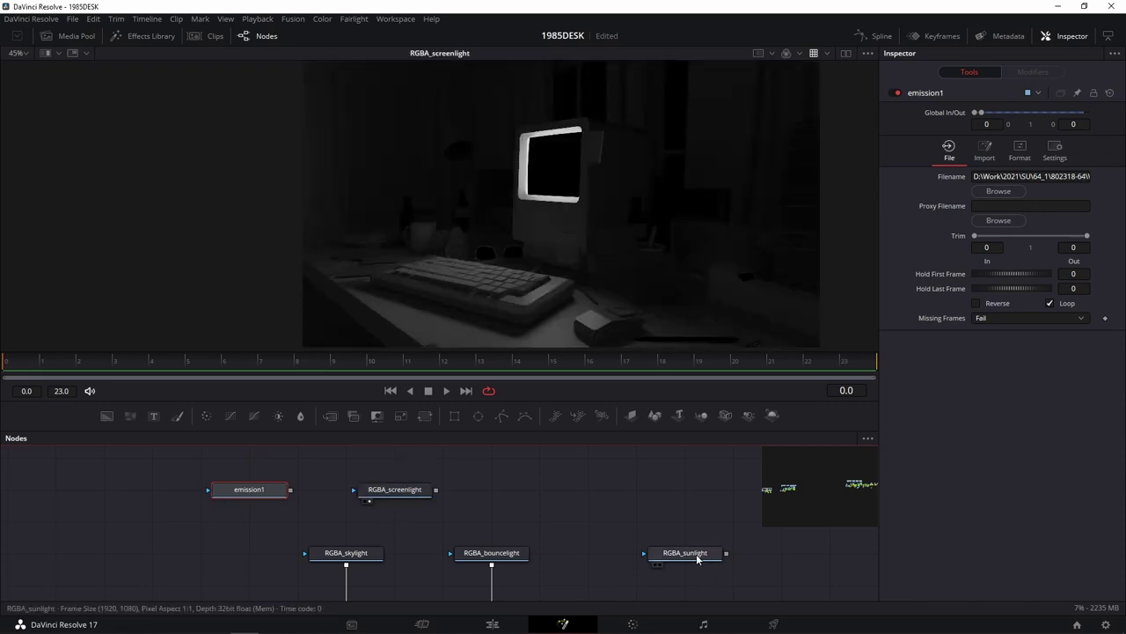
{"action": "key", "text": "1"}
{"action": "left_click_drag", "start_coordinate": [696, 551], "coordinate": [550, 487]}
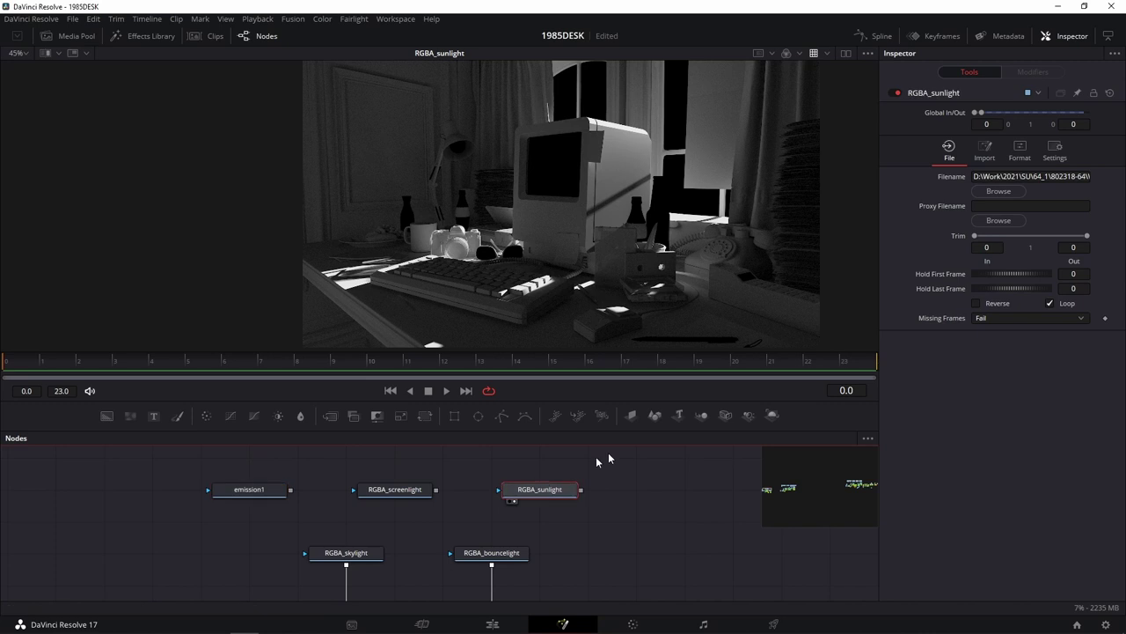
Step: Shift both light-pass nodes and place RGBA_screenlight below RGBA_sunlight
{"action": "left_click_drag", "start_coordinate": [682, 468], "coordinate": [369, 519]}
{"action": "mouse_move", "coordinate": [571, 489]}
{"action": "left_mouse_down"}
{"action": "mouse_move", "coordinate": [814, 584]}
{"action": "mouse_move", "coordinate": [501, 476]}
{"action": "mouse_move", "coordinate": [501, 500]}
{"action": "mouse_move", "coordinate": [614, 508]}
{"action": "left_mouse_up"}
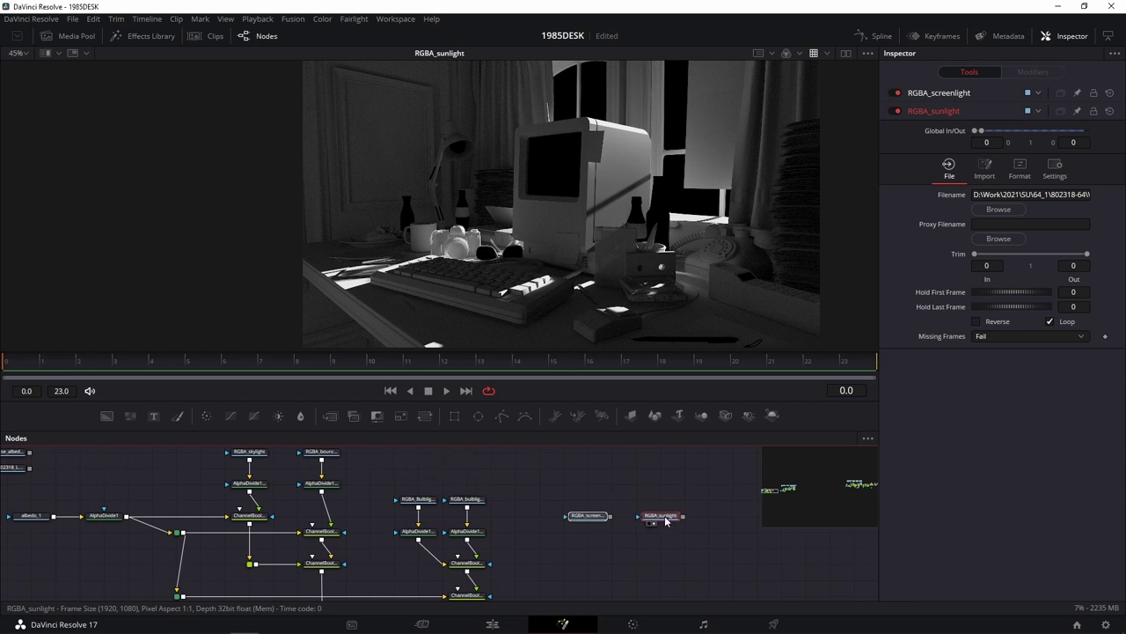
{"action": "left_click_drag", "start_coordinate": [636, 569], "coordinate": [646, 541]}
{"action": "left_click", "coordinate": [574, 533]}
{"action": "left_click_drag", "start_coordinate": [554, 478], "coordinate": [554, 542]}
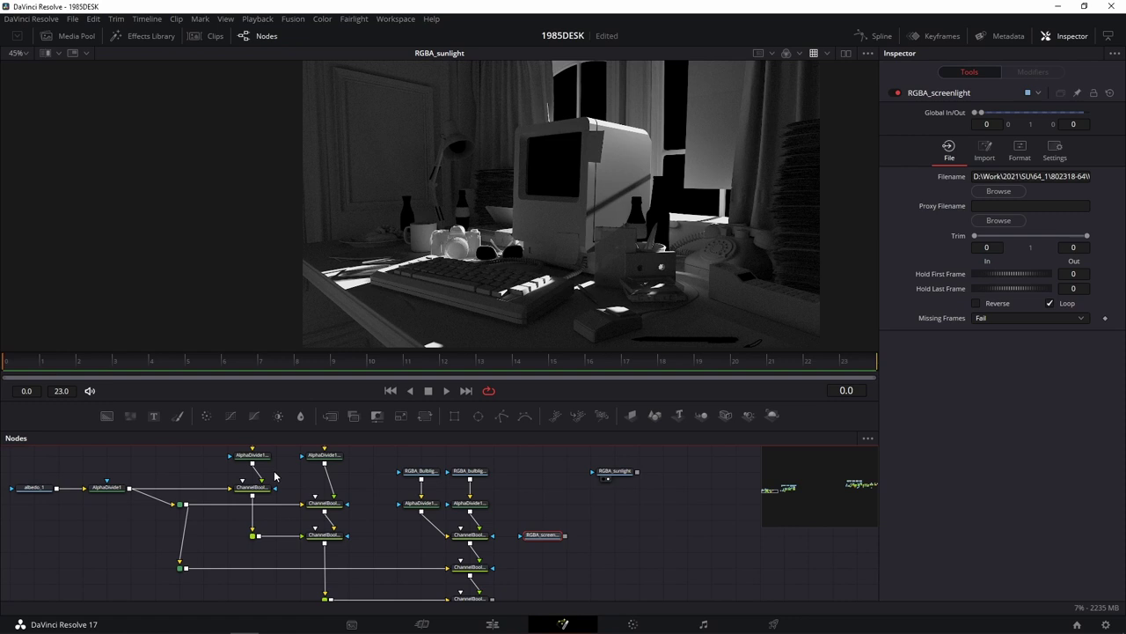
Step: Copy an AlphaDivide and ChannelBooleans pair and paste it near RGBA_screenlight as AlphaDivide1_2_4
{"action": "scroll", "coordinate": [278, 470], "scroll_direction": "up", "scroll_amount": 1}
{"action": "left_click_drag", "start_coordinate": [285, 451], "coordinate": [234, 508]}
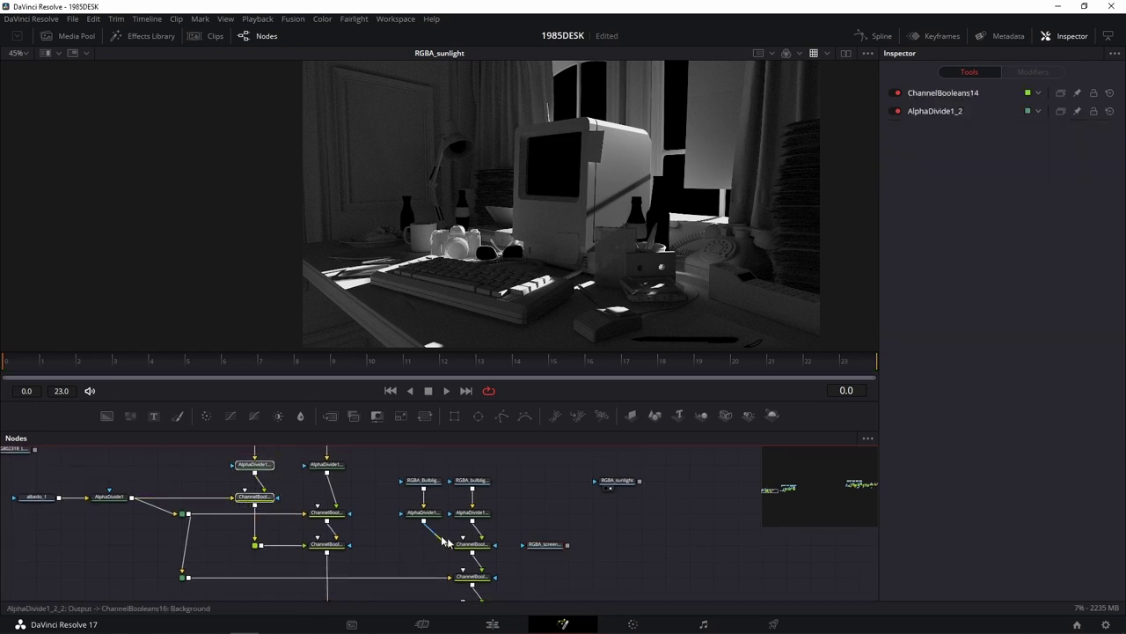
{"action": "scroll", "coordinate": [538, 585], "scroll_direction": "up", "scroll_amount": 3}
{"action": "scroll", "coordinate": [603, 567], "scroll_direction": "down", "scroll_amount": 1}
{"action": "scroll", "coordinate": [599, 558], "scroll_direction": "down", "scroll_amount": 2}
{"action": "key", "text": "ctrl+v"}
{"action": "scroll", "coordinate": [648, 525], "scroll_direction": "down", "scroll_amount": 1}
{"action": "scroll", "coordinate": [629, 542], "scroll_direction": "down", "scroll_amount": 1}
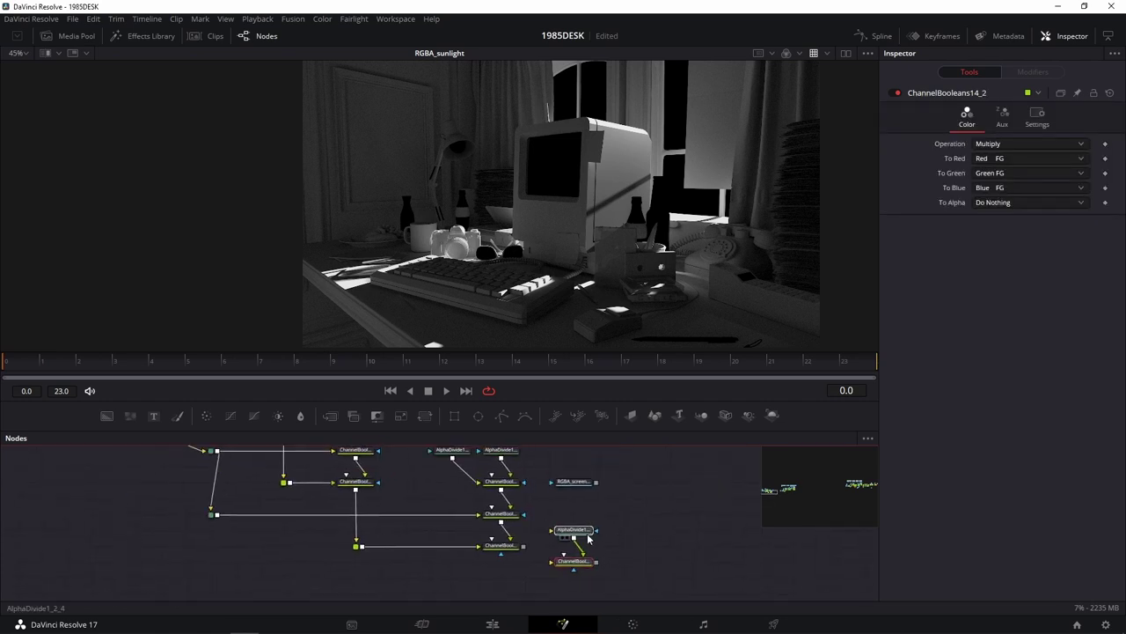
{"action": "scroll", "coordinate": [589, 537], "scroll_direction": "up", "scroll_amount": 3}
{"action": "left_click", "coordinate": [561, 527]}
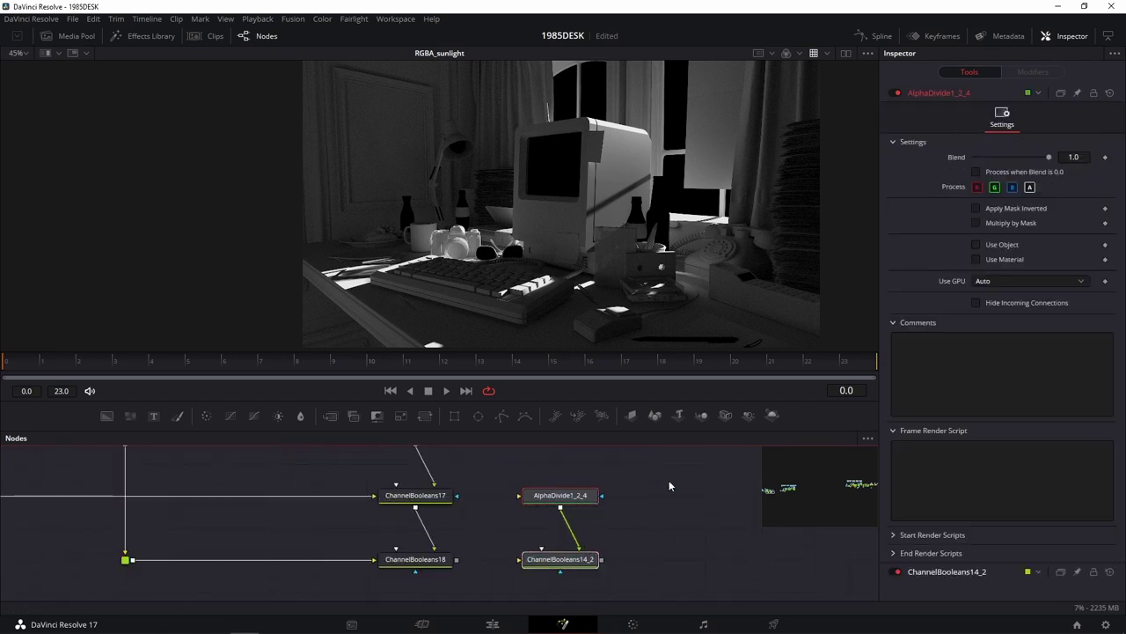
Step: Link the albedo router into ChannelBooleans14_2 via a routing point and view the multiplied screenlight
{"action": "scroll", "coordinate": [638, 519], "scroll_direction": "up", "scroll_amount": 2}
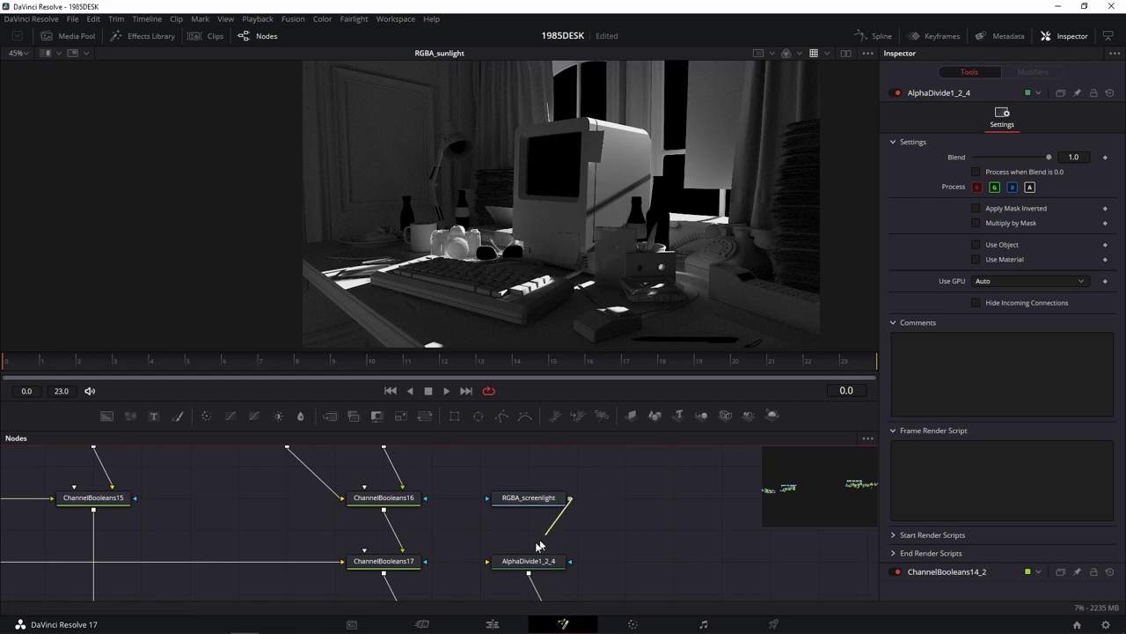
{"action": "mouse_move", "coordinate": [634, 572]}
{"action": "left_mouse_down"}
{"action": "mouse_move", "coordinate": [669, 483]}
{"action": "mouse_move", "coordinate": [682, 483]}
{"action": "left_mouse_up"}
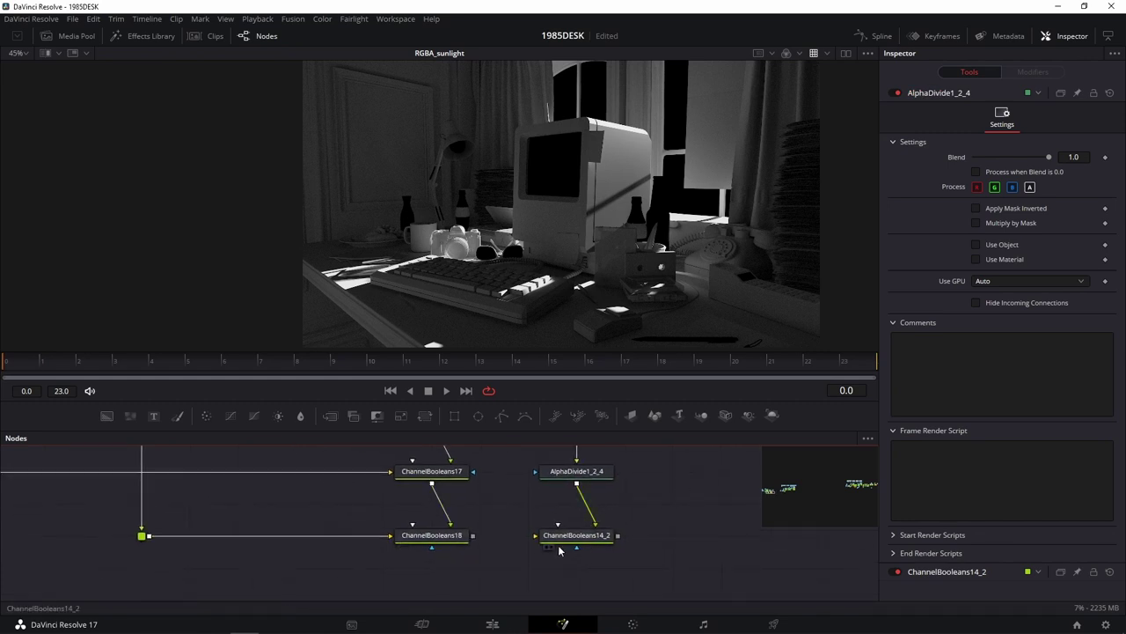
{"action": "scroll", "coordinate": [522, 549], "scroll_direction": "down", "scroll_amount": 2}
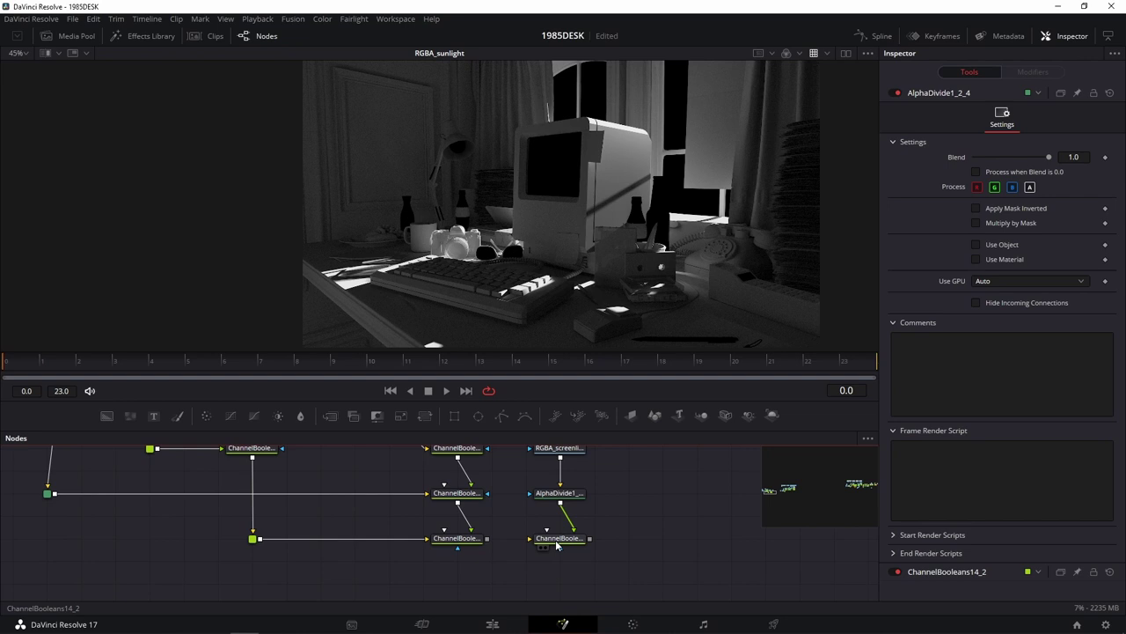
{"action": "left_click_drag", "start_coordinate": [556, 545], "coordinate": [556, 568]}
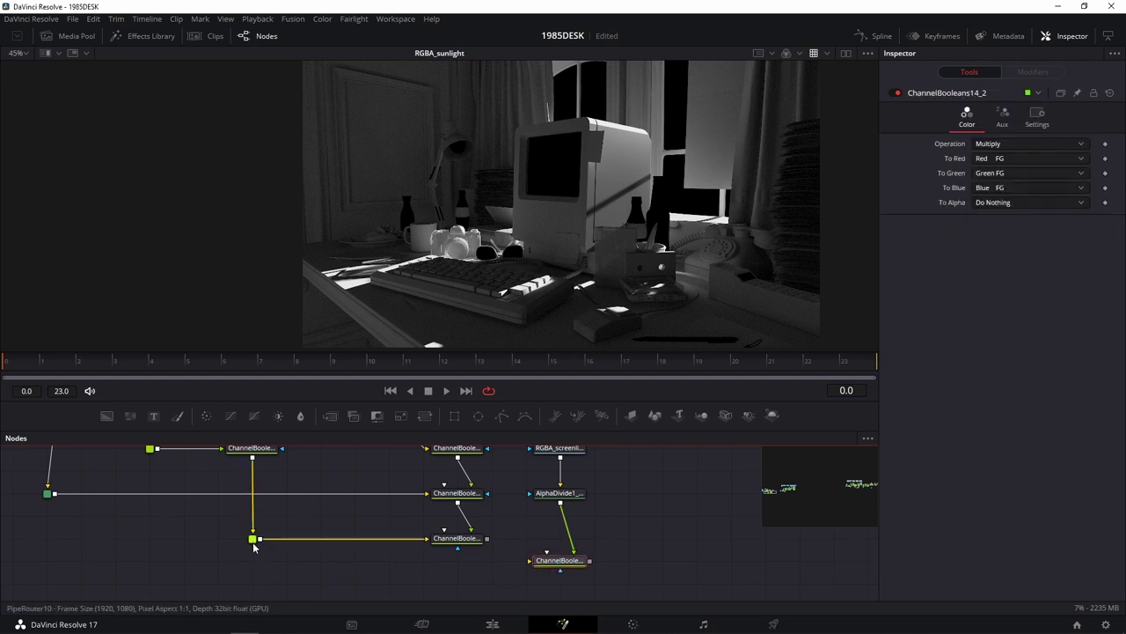
{"action": "left_click_drag", "start_coordinate": [261, 539], "coordinate": [531, 561]}
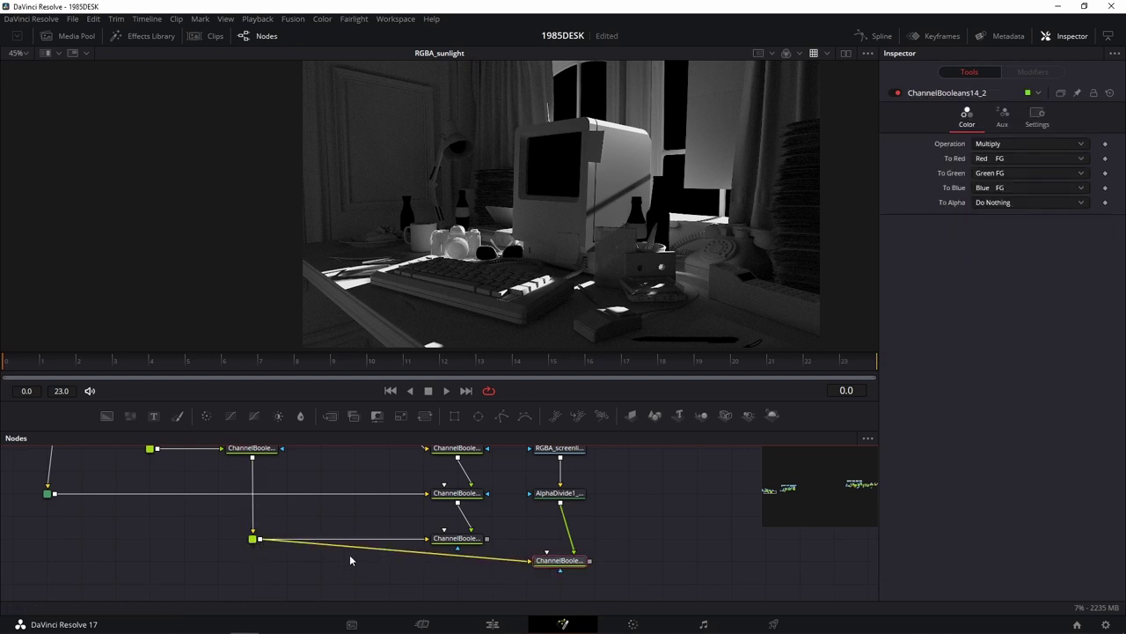
{"action": "left_click", "coordinate": [394, 549], "text": "alt"}
{"action": "left_click_drag", "start_coordinate": [394, 549], "coordinate": [253, 584]}
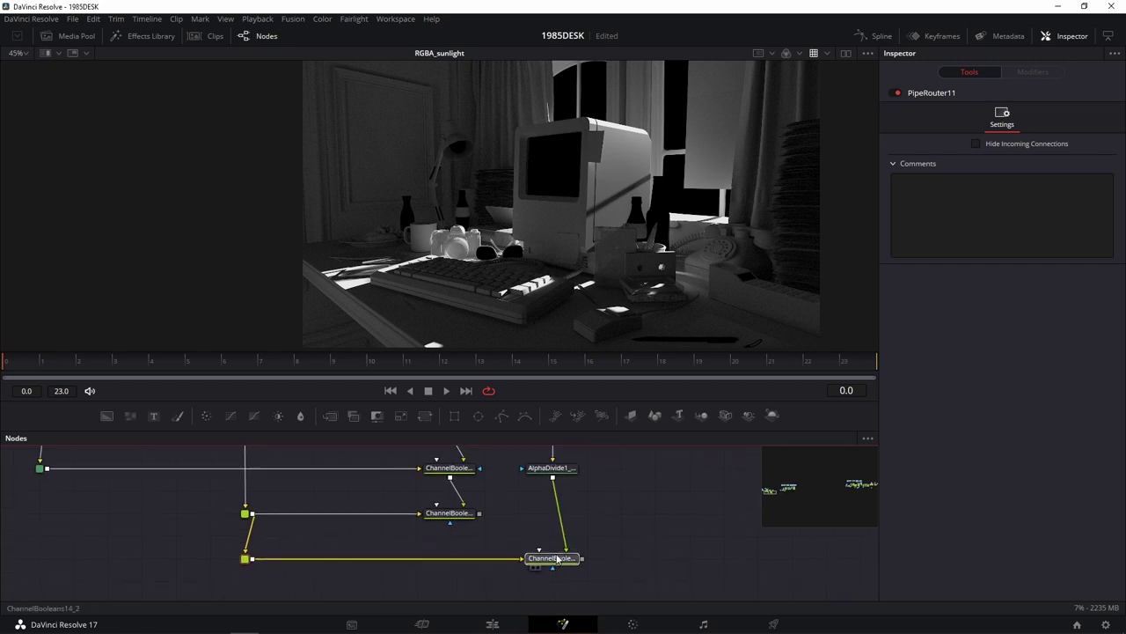
{"action": "left_click_drag", "start_coordinate": [560, 554], "coordinate": [543, 575]}
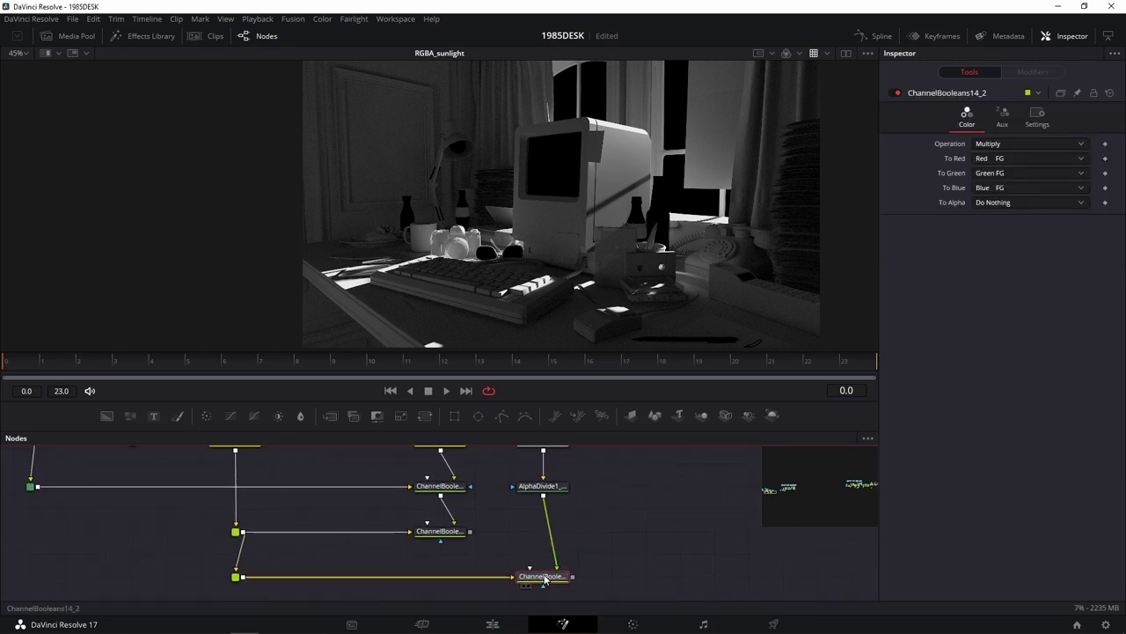
{"action": "key", "text": "1"}
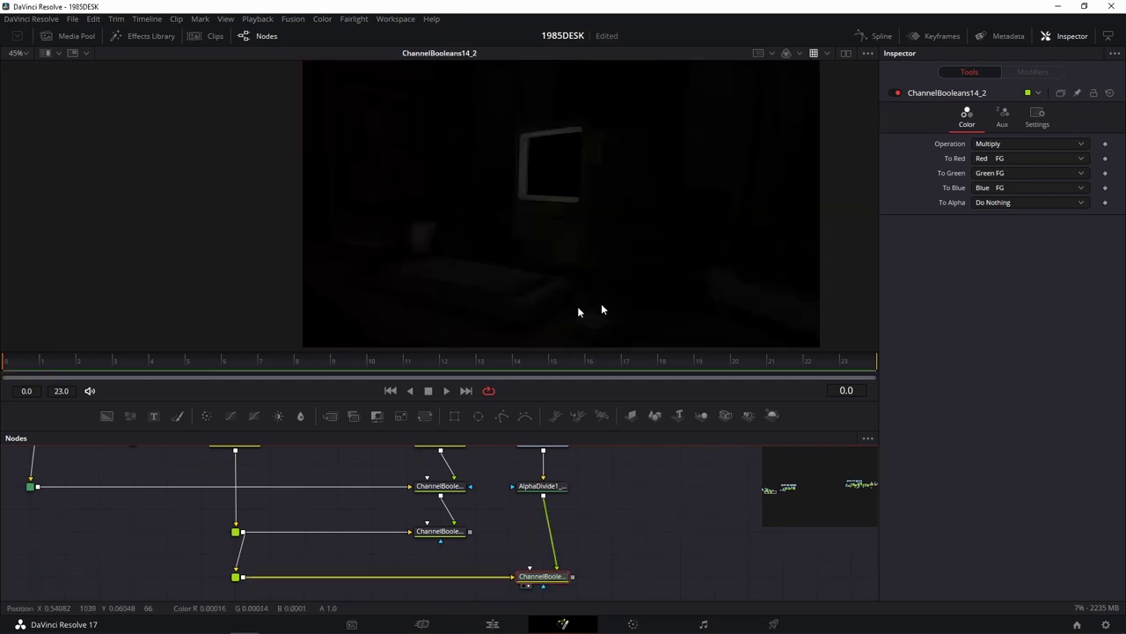
Step: Paste a copy of the ChannelBooleans18 Add node and feed it the screenlight multiply and previous sum
{"action": "scroll", "coordinate": [623, 507], "scroll_direction": "right", "scroll_amount": 5}
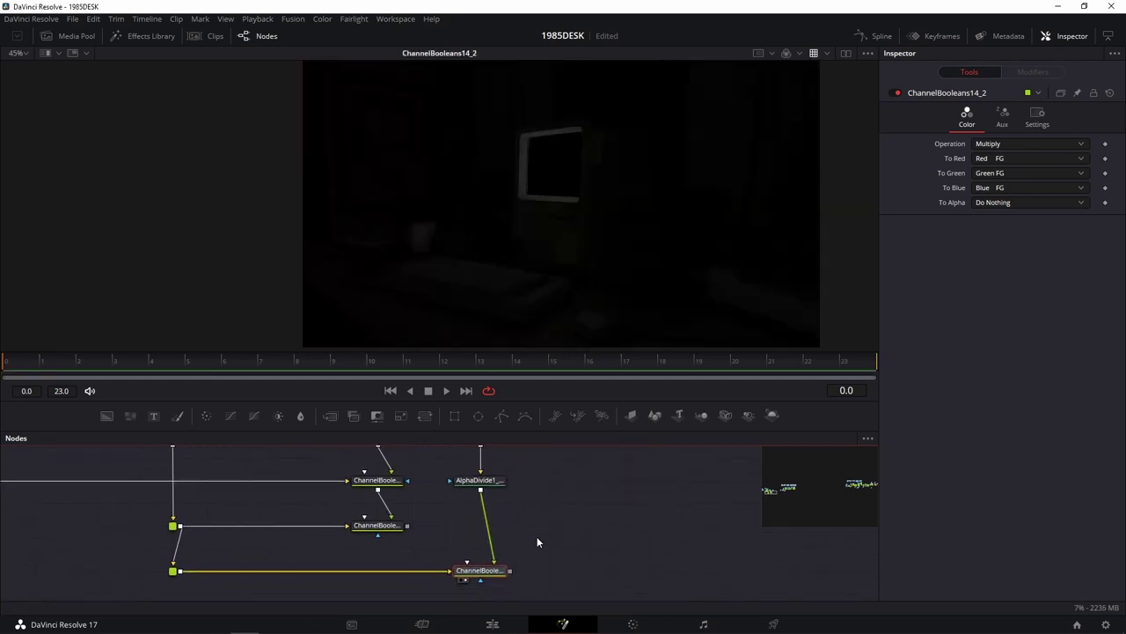
{"action": "scroll", "coordinate": [537, 536], "scroll_direction": "up", "scroll_amount": 3}
{"action": "scroll", "coordinate": [524, 528], "scroll_direction": "down", "scroll_amount": 2}
{"action": "scroll", "coordinate": [593, 513], "scroll_direction": "left", "scroll_amount": 2}
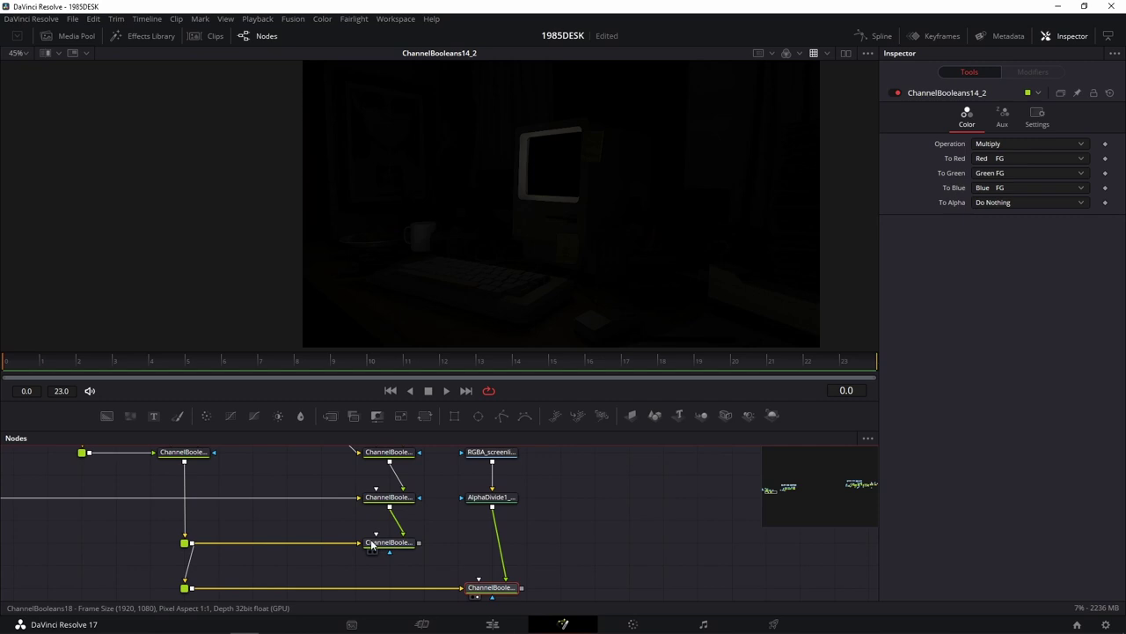
{"action": "left_click", "coordinate": [393, 546]}
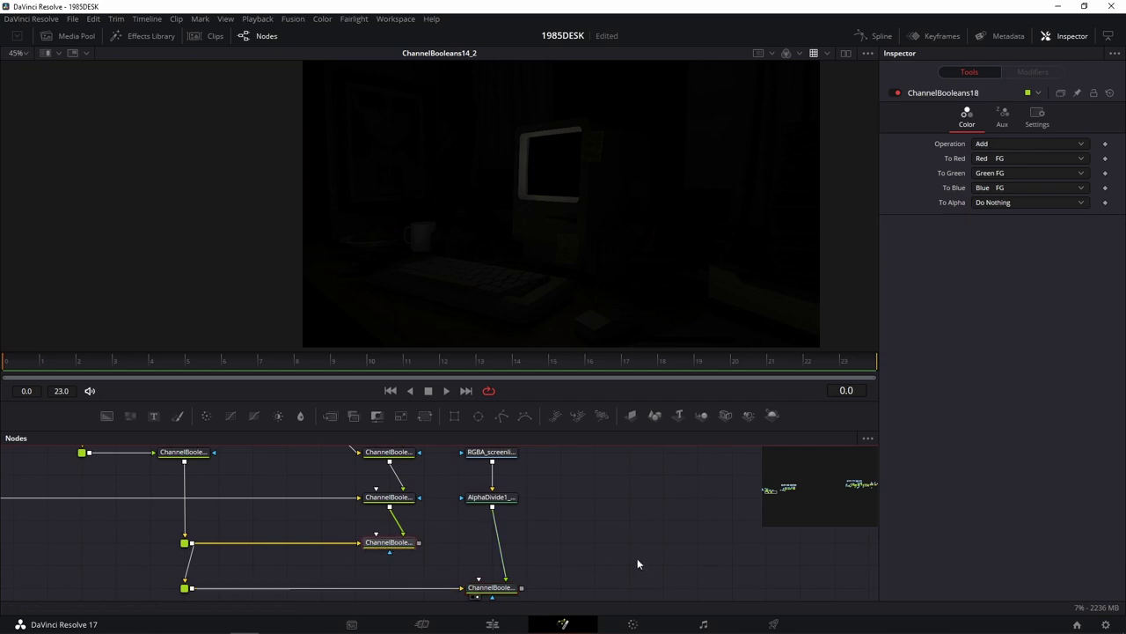
{"action": "scroll", "coordinate": [608, 489], "scroll_direction": "down", "scroll_amount": 3}
{"action": "key", "text": "ctrl+v"}
{"action": "mouse_move", "coordinate": [483, 555]}
{"action": "left_mouse_down"}
{"action": "mouse_move", "coordinate": [450, 577]}
{"action": "mouse_move", "coordinate": [475, 581]}
{"action": "left_mouse_up"}
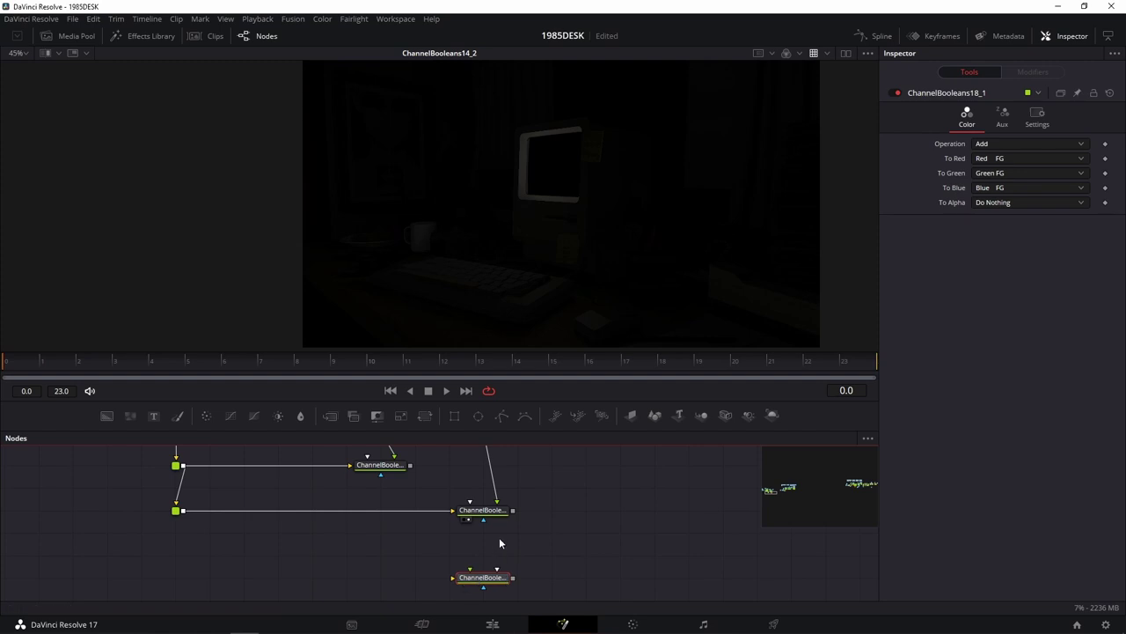
{"action": "left_click_drag", "start_coordinate": [512, 511], "coordinate": [472, 584]}
{"action": "left_click_drag", "start_coordinate": [410, 465], "coordinate": [480, 579]}
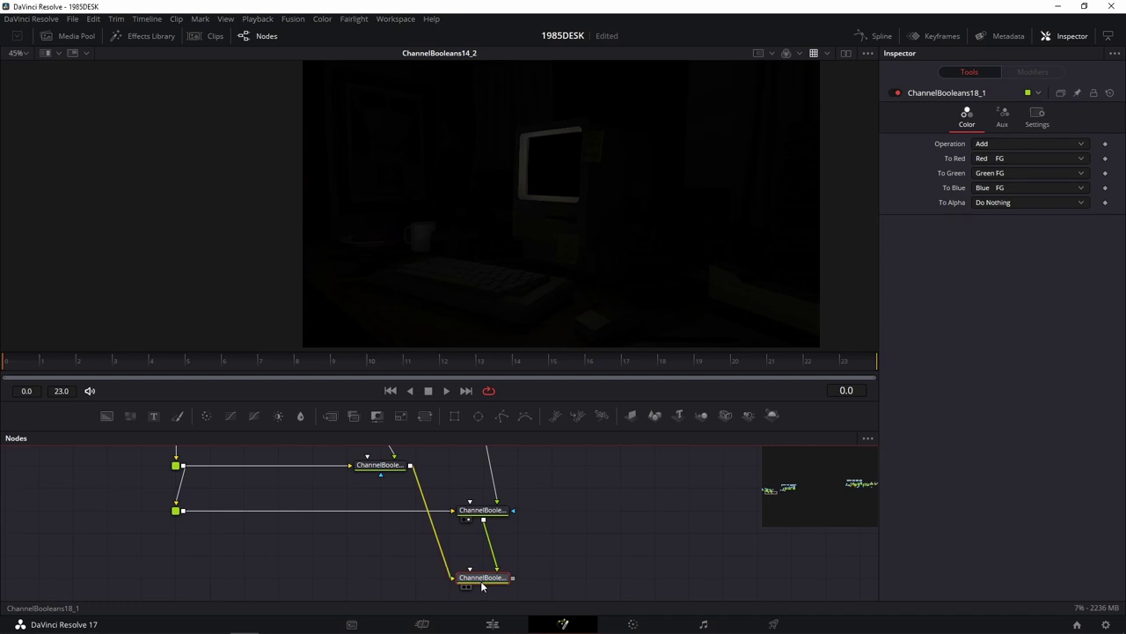
Step: View ChannelBooleans18_1 and toggle it off and on to compare before and after
{"action": "key", "text": "1"}
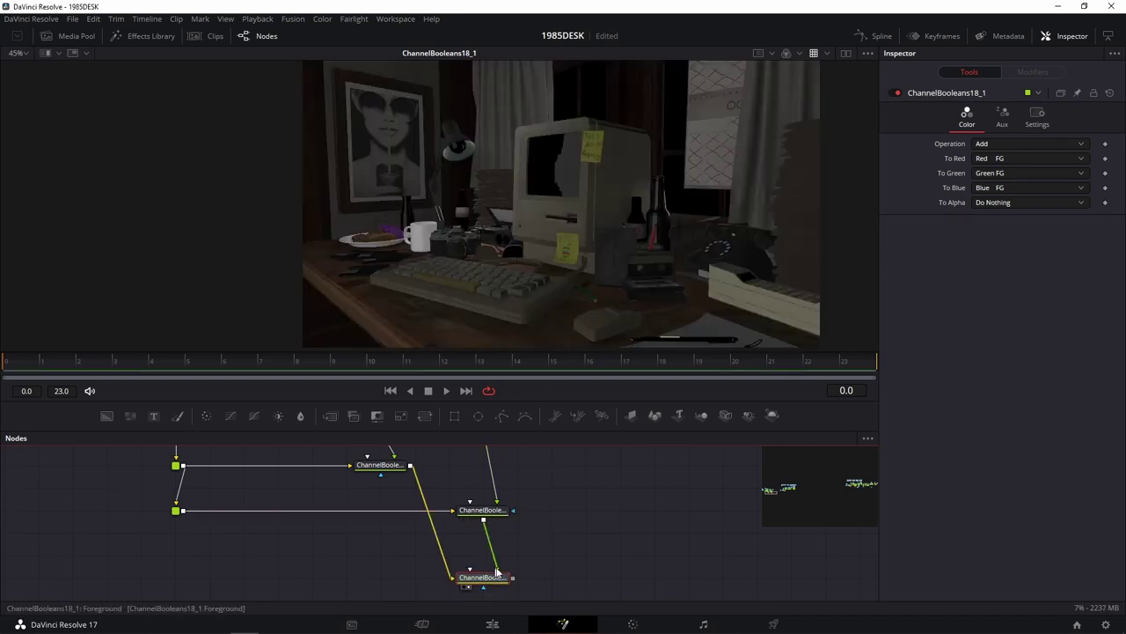
{"action": "left_click", "coordinate": [896, 93]}
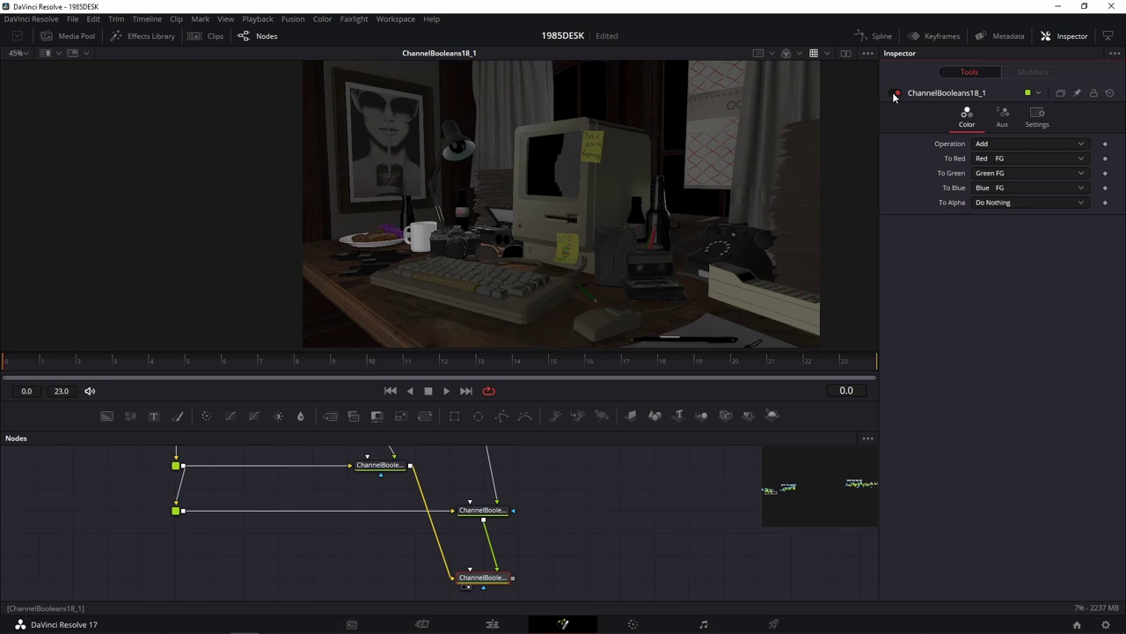
{"action": "left_click", "coordinate": [896, 93]}
{"action": "scroll", "coordinate": [524, 183], "scroll_direction": "up", "scroll_amount": 2}
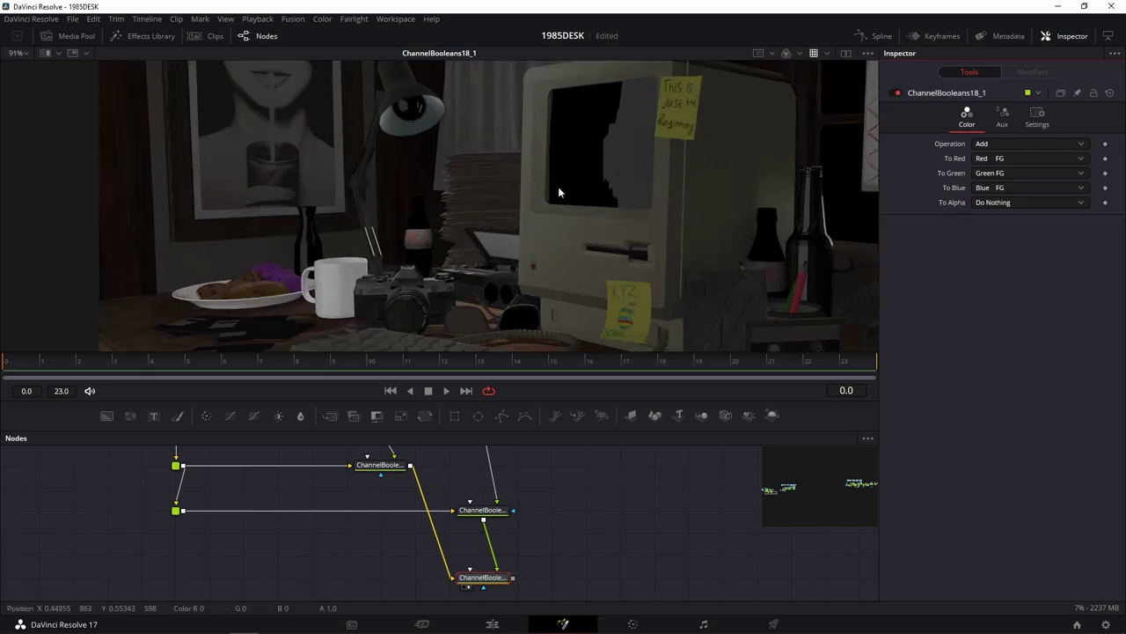
{"action": "left_click", "coordinate": [896, 93]}
{"action": "left_click", "coordinate": [896, 93]}
{"action": "left_click", "coordinate": [896, 93]}
{"action": "left_click", "coordinate": [896, 93]}
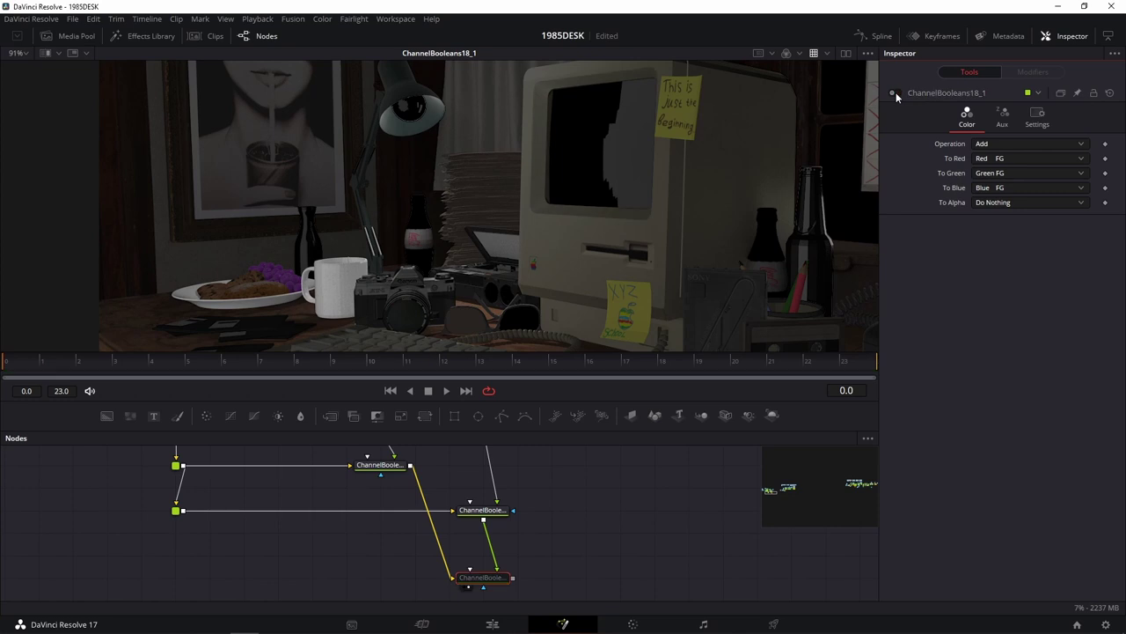
{"action": "scroll", "coordinate": [576, 500], "scroll_direction": "down", "scroll_amount": 2}
{"action": "scroll", "coordinate": [604, 477], "scroll_direction": "down", "scroll_amount": 2}
{"action": "scroll", "coordinate": [528, 510], "scroll_direction": "down", "scroll_amount": 3}
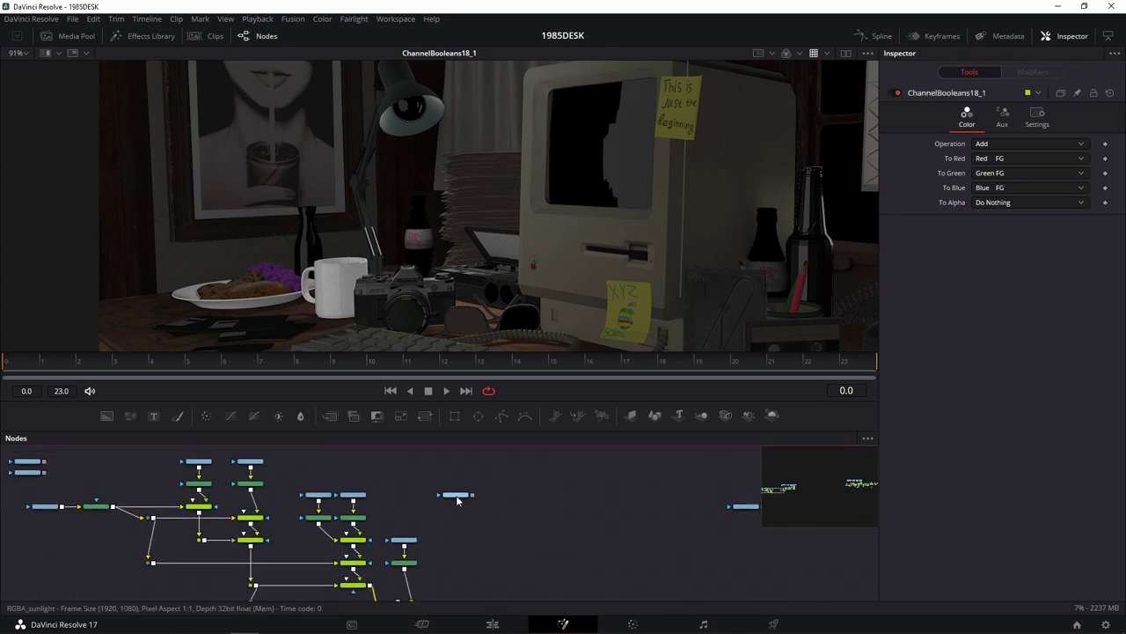
Step: Copy the three screenlight nodes, paste them, and arrange the copies below RGBA_sunlight
{"action": "left_click_drag", "start_coordinate": [457, 499], "coordinate": [487, 559]}
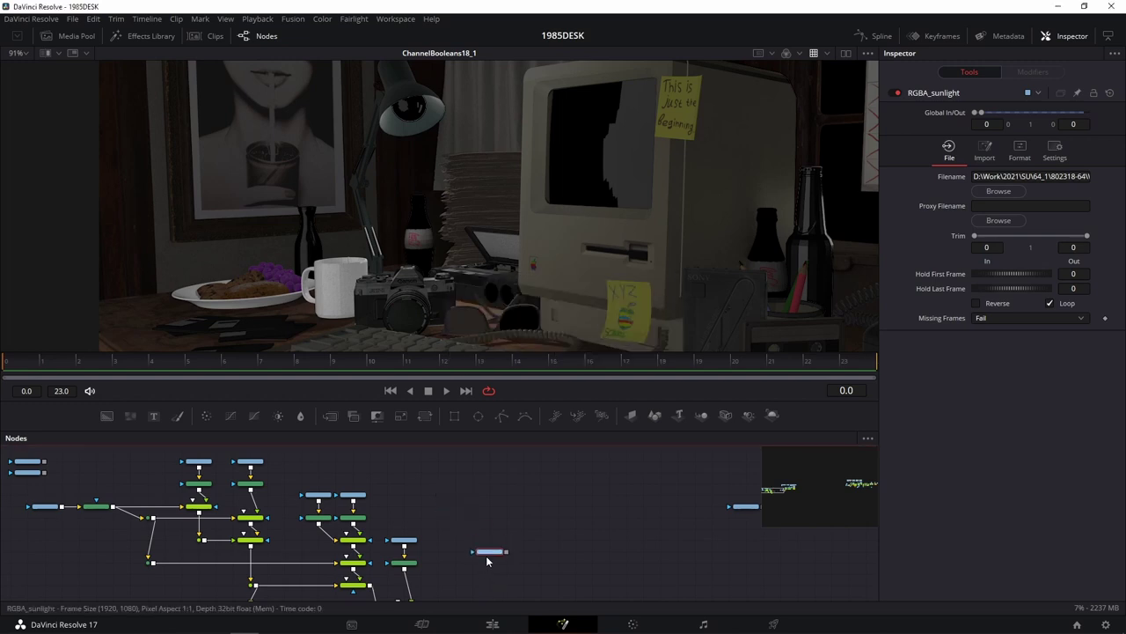
{"action": "scroll", "coordinate": [473, 498], "scroll_direction": "up", "scroll_amount": 2}
{"action": "scroll", "coordinate": [468, 501], "scroll_direction": "up", "scroll_amount": 2}
{"action": "scroll", "coordinate": [440, 515], "scroll_direction": "up", "scroll_amount": 2}
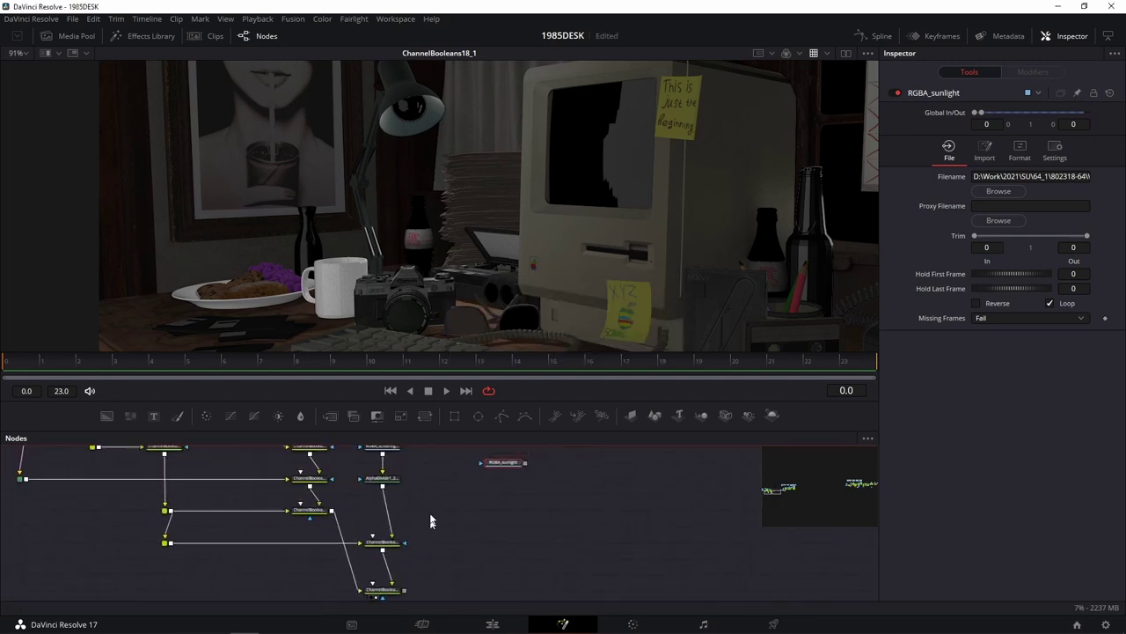
{"action": "left_click_drag", "start_coordinate": [431, 470], "coordinate": [365, 609]}
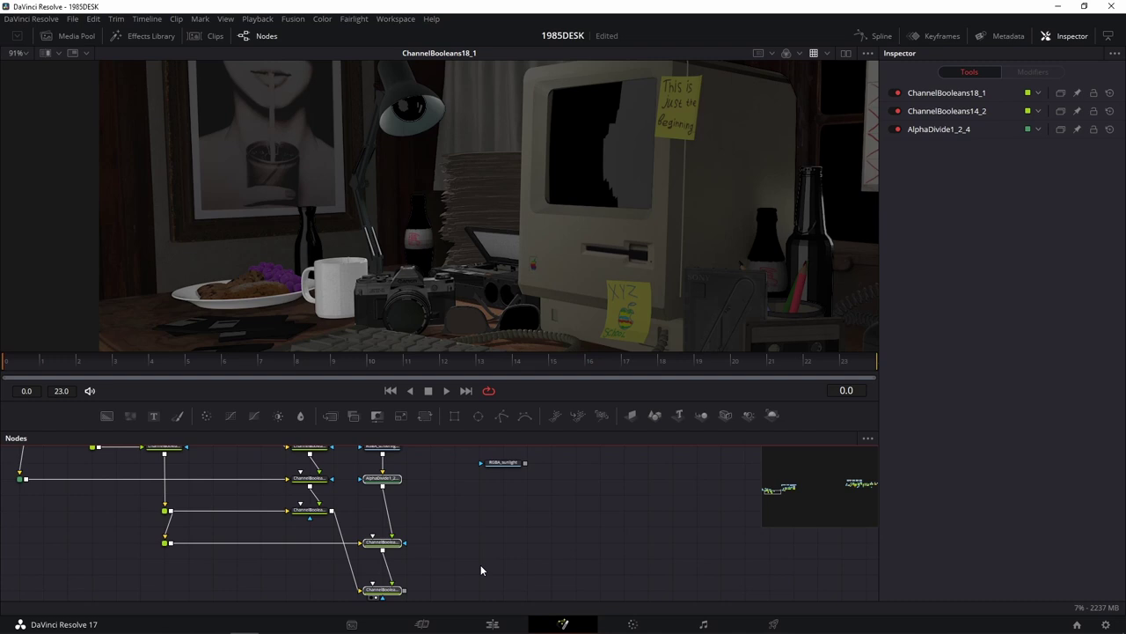
{"action": "key", "text": "ctrl+c"}
{"action": "key", "text": "ctrl+v"}
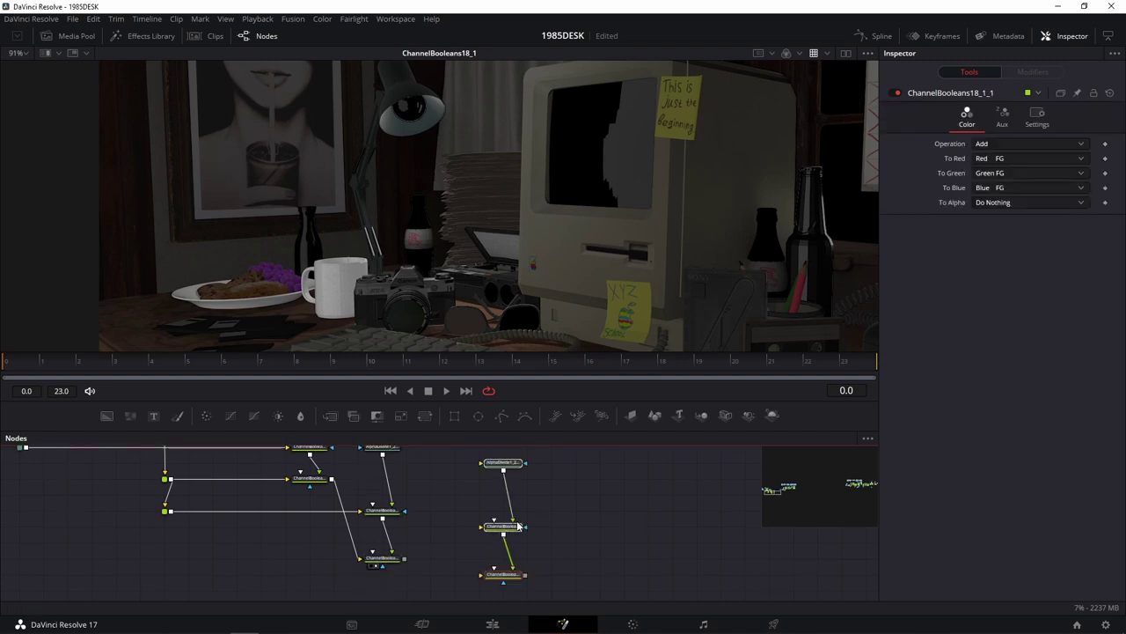
{"action": "left_click_drag", "start_coordinate": [545, 498], "coordinate": [572, 491]}
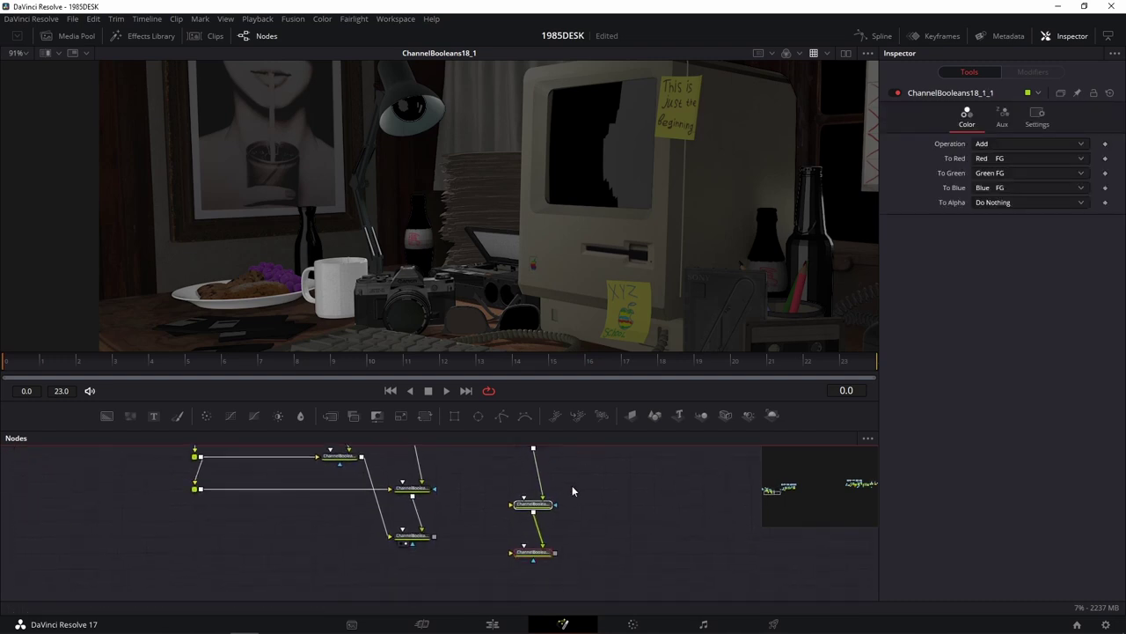
{"action": "left_click_drag", "start_coordinate": [557, 400], "coordinate": [557, 356]}
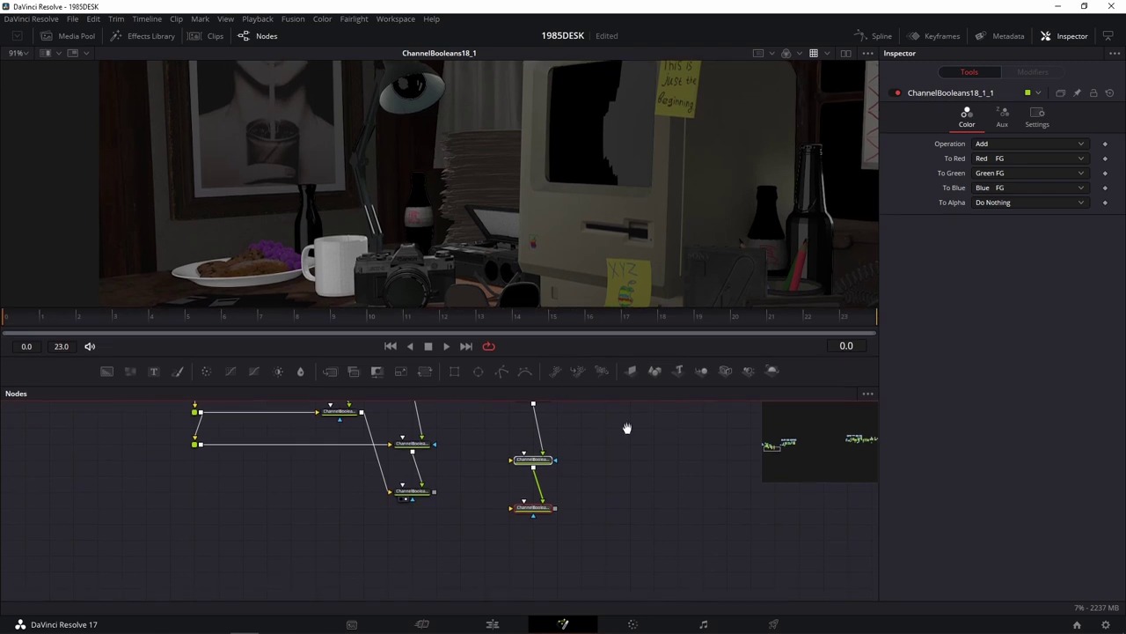
{"action": "scroll", "coordinate": [625, 427], "scroll_direction": "up", "scroll_amount": 3}
{"action": "mouse_move", "coordinate": [522, 458]}
{"action": "left_mouse_down"}
{"action": "mouse_move", "coordinate": [502, 449]}
{"action": "mouse_move", "coordinate": [503, 465]}
{"action": "left_mouse_up"}
{"action": "mouse_move", "coordinate": [561, 431]}
{"action": "left_mouse_down"}
{"action": "mouse_move", "coordinate": [515, 417]}
{"action": "mouse_move", "coordinate": [497, 458]}
{"action": "left_mouse_up"}
Step: Wire RGBA_sunlight, the albedo and ChannelBooleans18_1 into the pasted nodes with a routing point
{"action": "left_click_drag", "start_coordinate": [573, 529], "coordinate": [626, 520]}
{"action": "left_click_drag", "start_coordinate": [268, 497], "coordinate": [529, 514]}
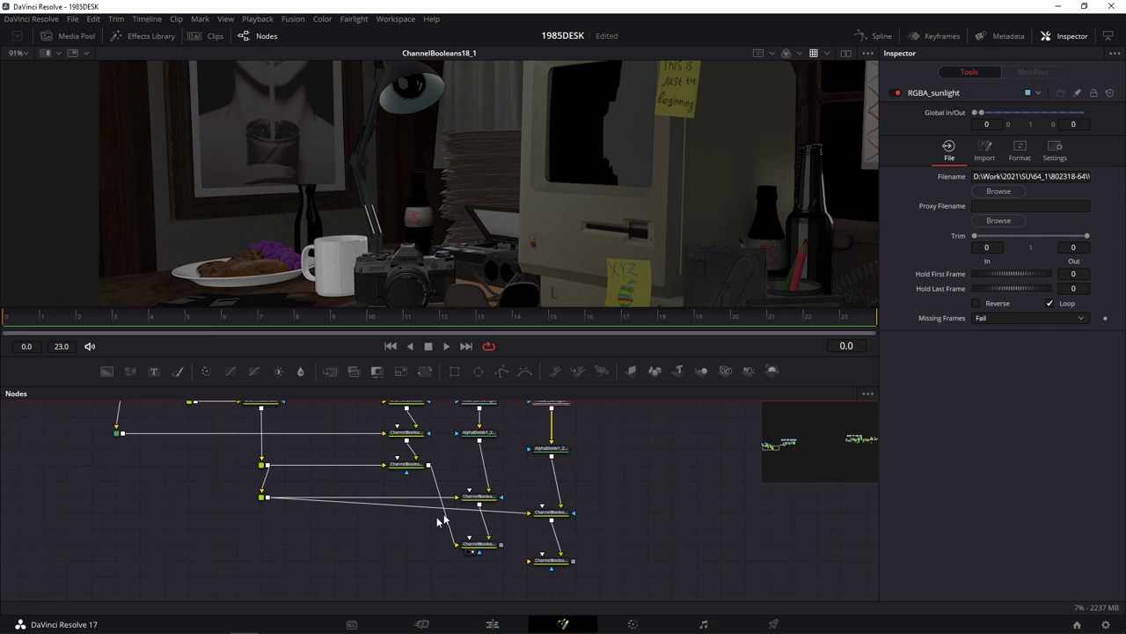
{"action": "left_click_drag", "start_coordinate": [502, 546], "coordinate": [541, 564]}
{"action": "left_click", "coordinate": [427, 508], "text": "alt"}
{"action": "mouse_move", "coordinate": [427, 508]}
{"action": "left_mouse_down"}
{"action": "mouse_move", "coordinate": [264, 513]}
{"action": "mouse_move", "coordinate": [263, 532]}
{"action": "left_mouse_up"}
{"action": "left_click_drag", "start_coordinate": [551, 512], "coordinate": [551, 577]}
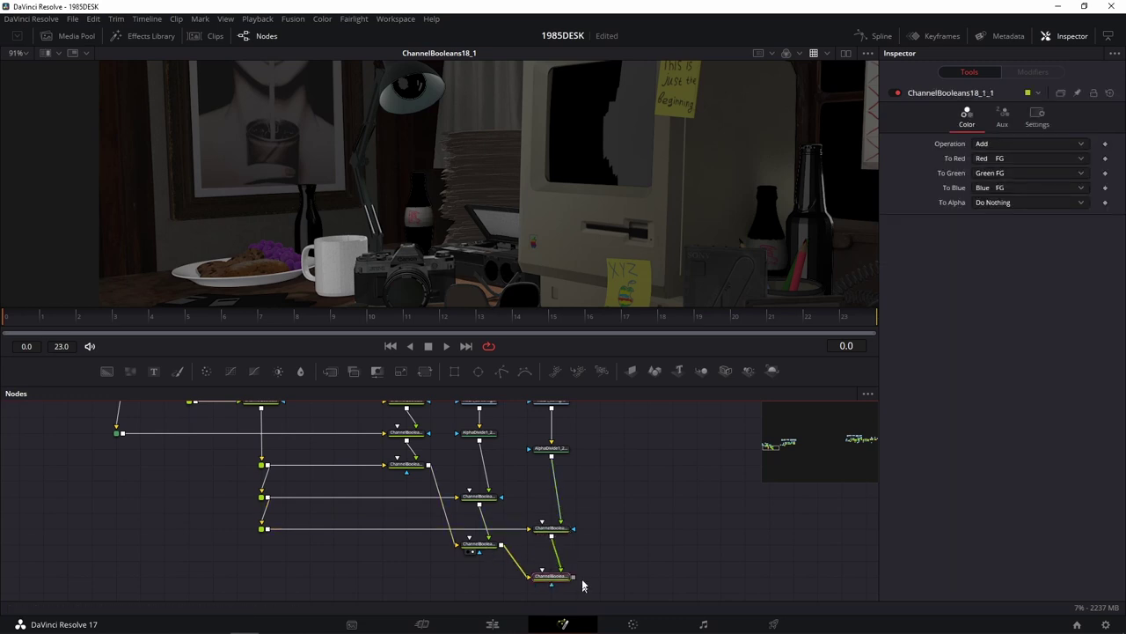
{"action": "left_click_drag", "start_coordinate": [596, 560], "coordinate": [548, 535]}
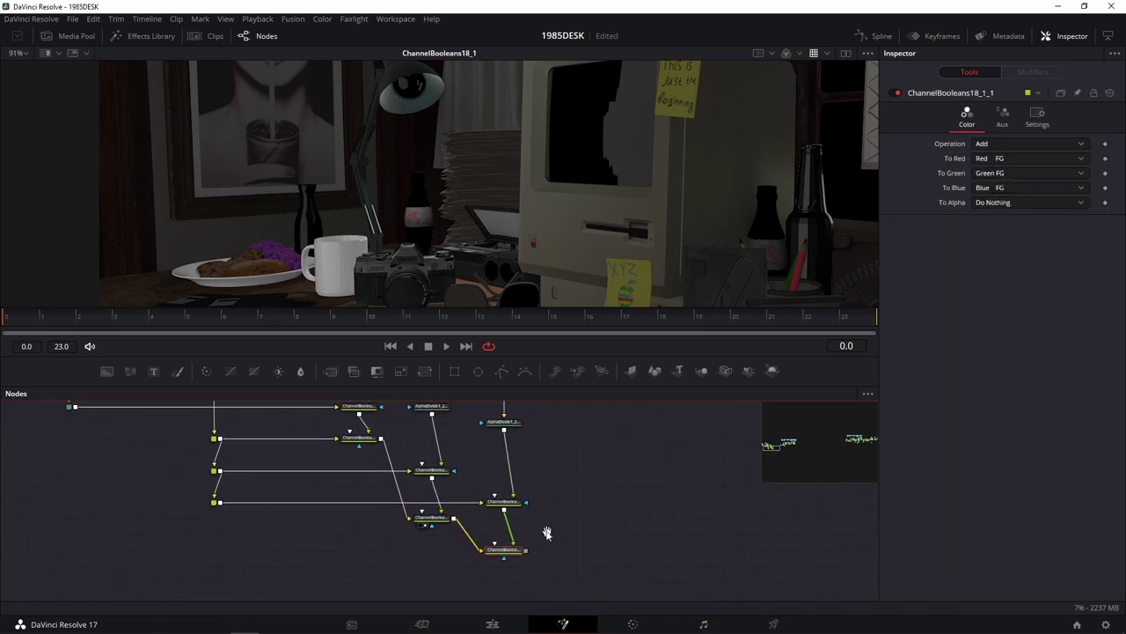
Step: Check the ChannelBooleans18_1_1, RGBA_sunlight, AlphaDivide1_2_4_1 and ChannelBooleans14_2_1 outputs in the viewer
{"action": "key", "text": "1"}
{"action": "scroll", "coordinate": [590, 225], "scroll_direction": "down", "scroll_amount": 3}
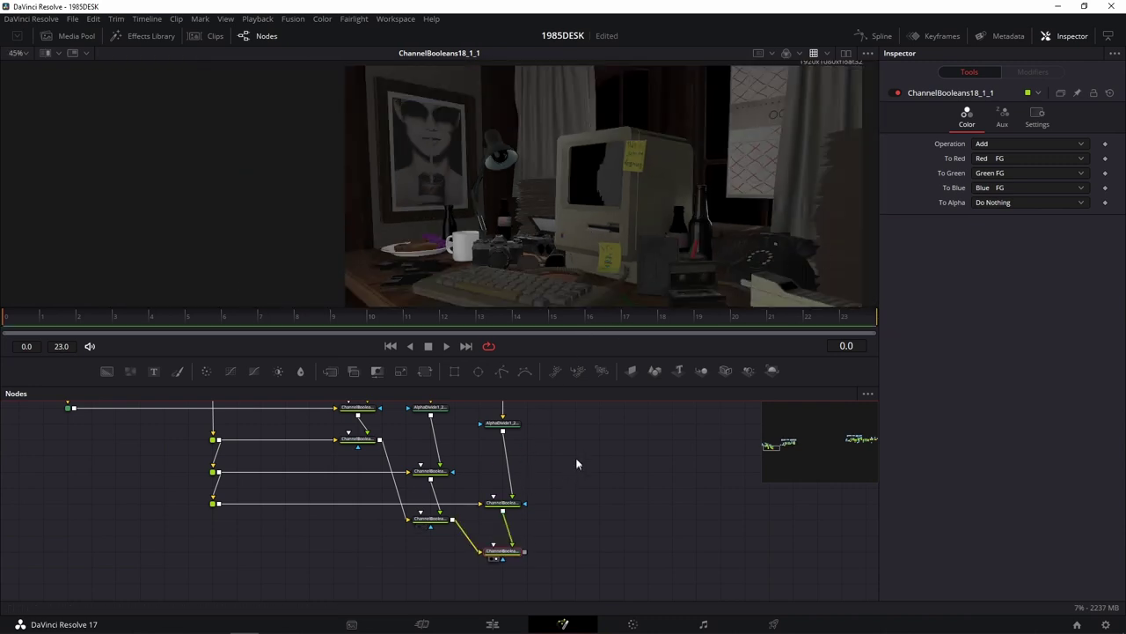
{"action": "left_click_drag", "start_coordinate": [576, 458], "coordinate": [565, 539]}
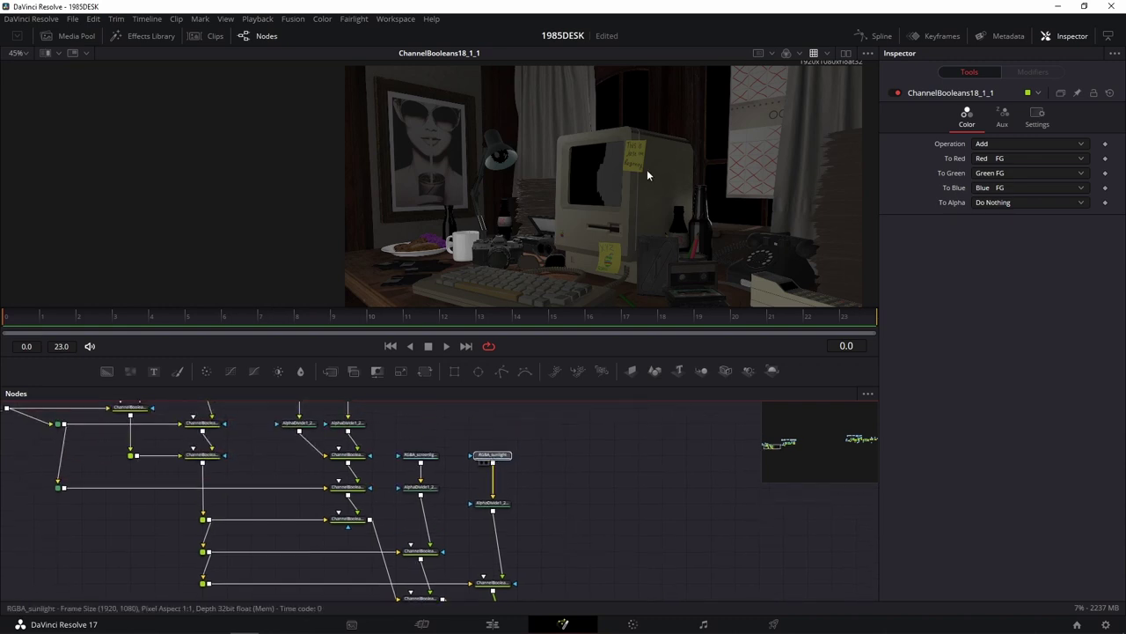
{"action": "key", "text": "1"}
{"action": "scroll", "coordinate": [537, 537], "scroll_direction": "down", "scroll_amount": 1}
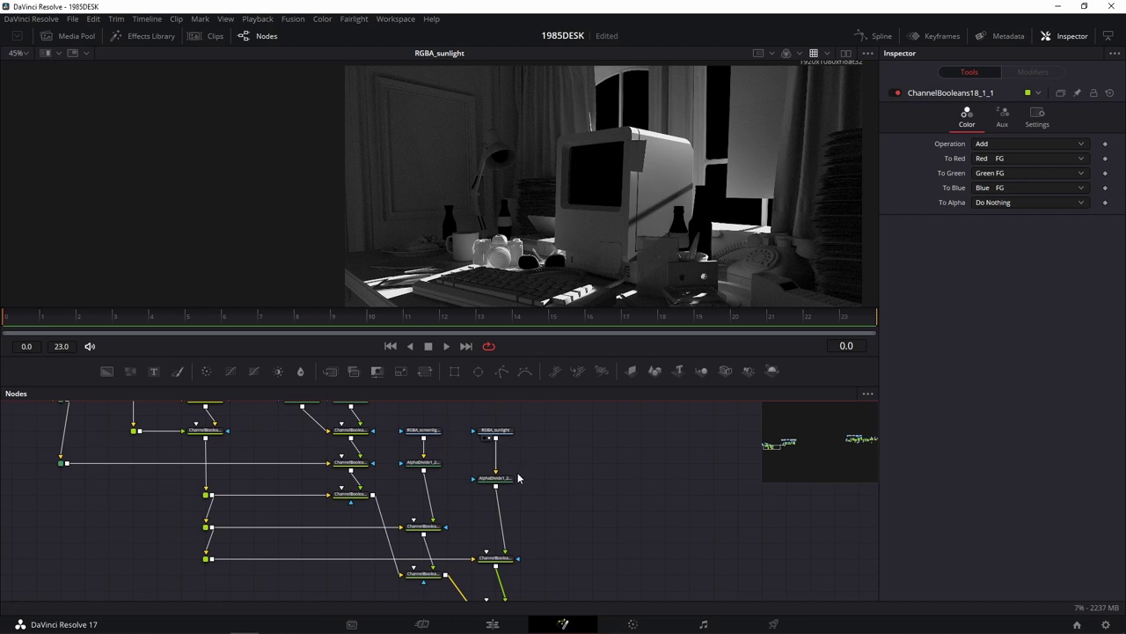
{"action": "scroll", "coordinate": [518, 478], "scroll_direction": "up", "scroll_amount": 3}
{"action": "key", "text": "1"}
{"action": "scroll", "coordinate": [506, 500], "scroll_direction": "down", "scroll_amount": 2}
{"action": "key", "text": "1"}
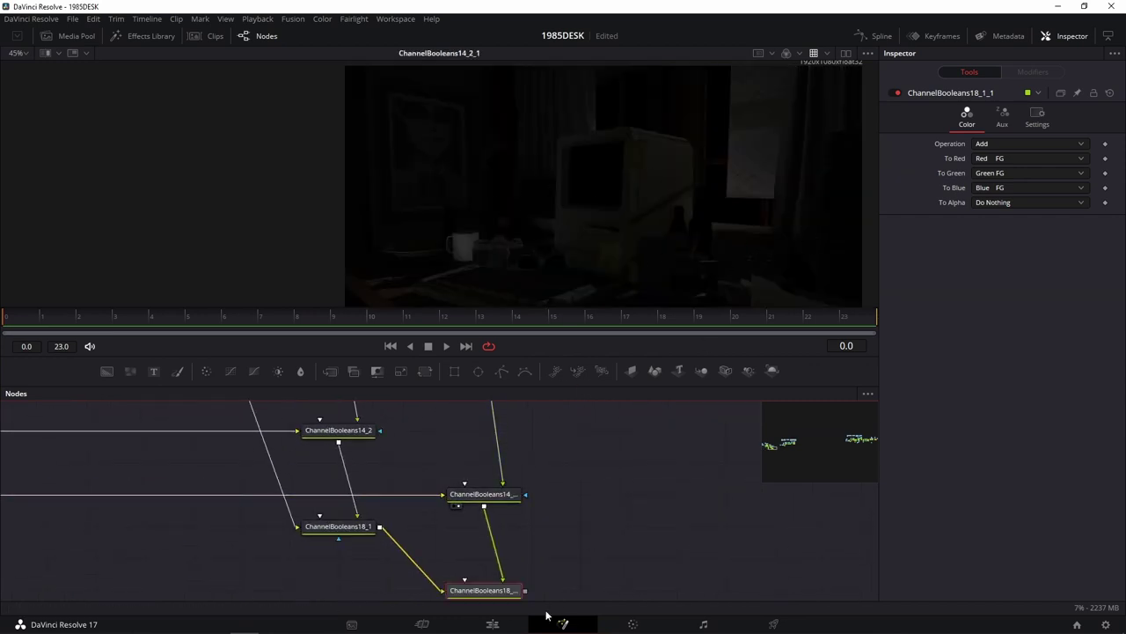
{"action": "left_click", "coordinate": [490, 499]}
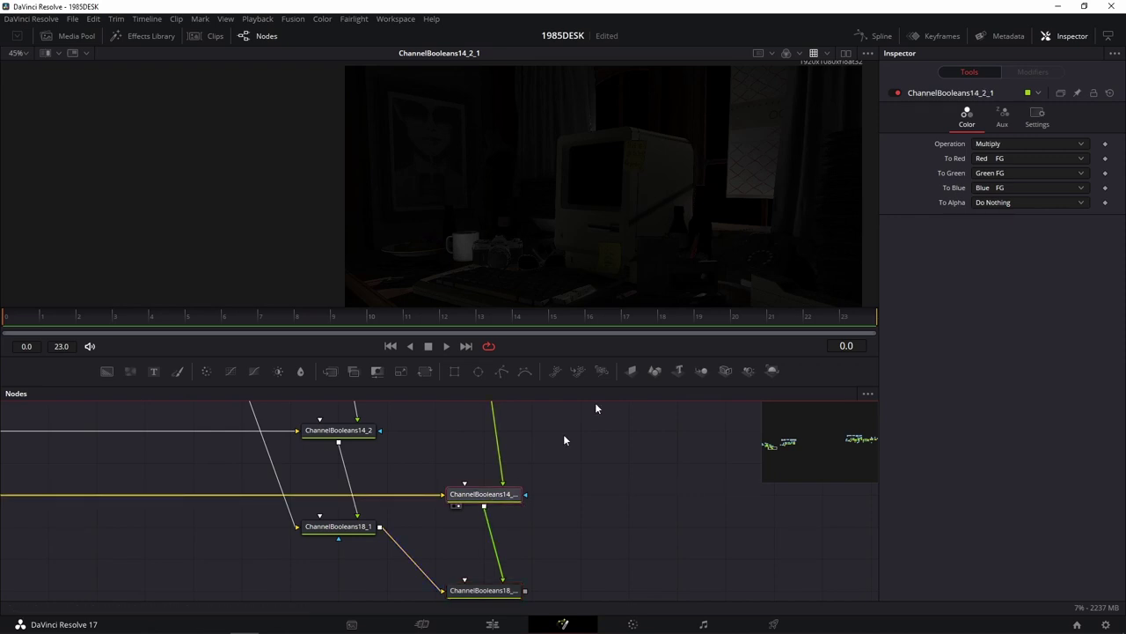
{"action": "left_click", "coordinate": [1035, 144]}
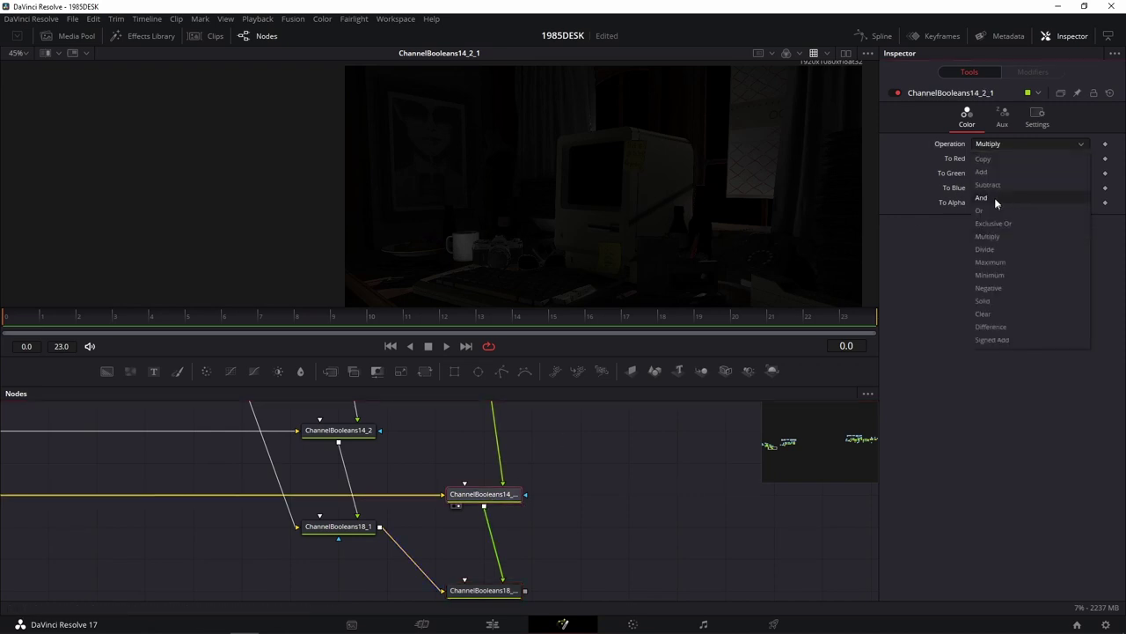
{"action": "left_click", "coordinate": [1014, 248]}
{"action": "left_click", "coordinate": [1019, 143]}
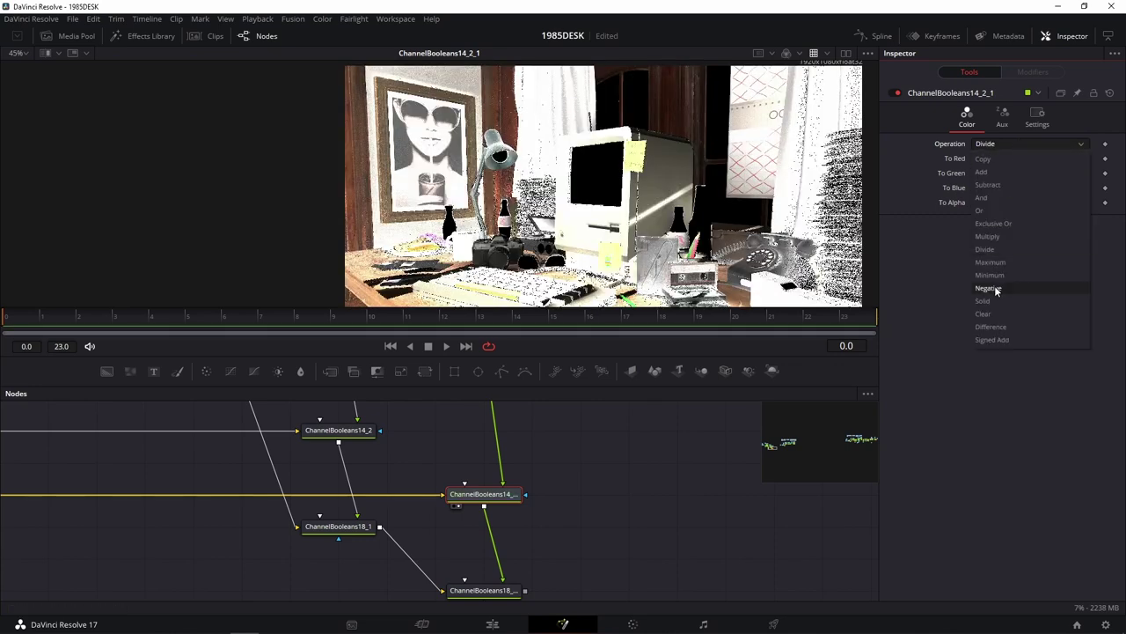
{"action": "left_click", "coordinate": [1004, 273]}
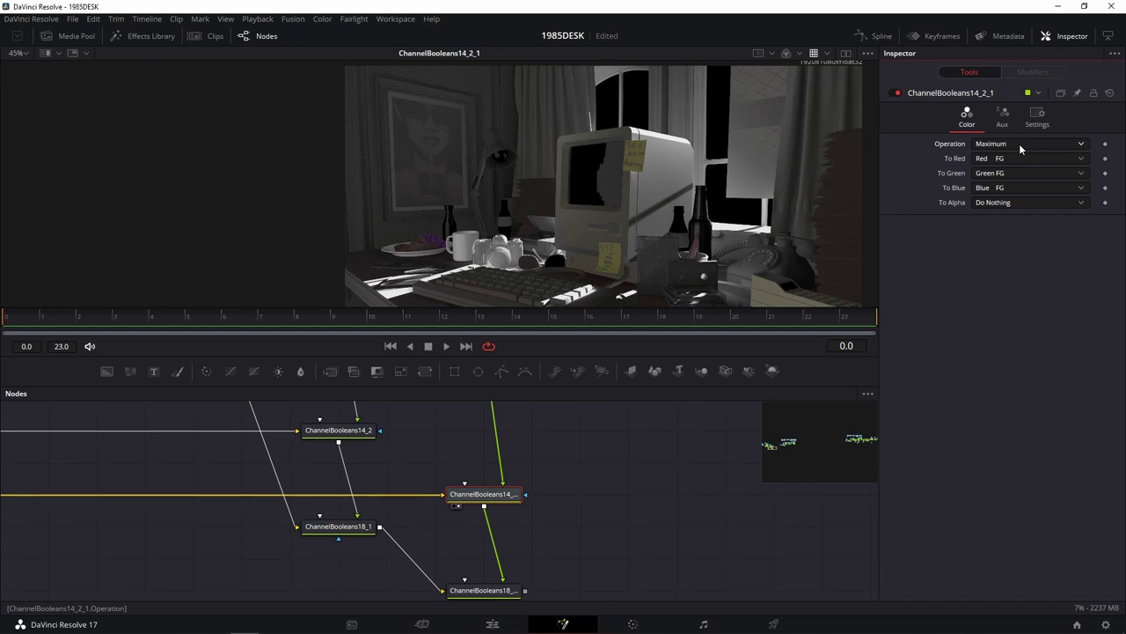
{"action": "left_click", "coordinate": [1019, 143]}
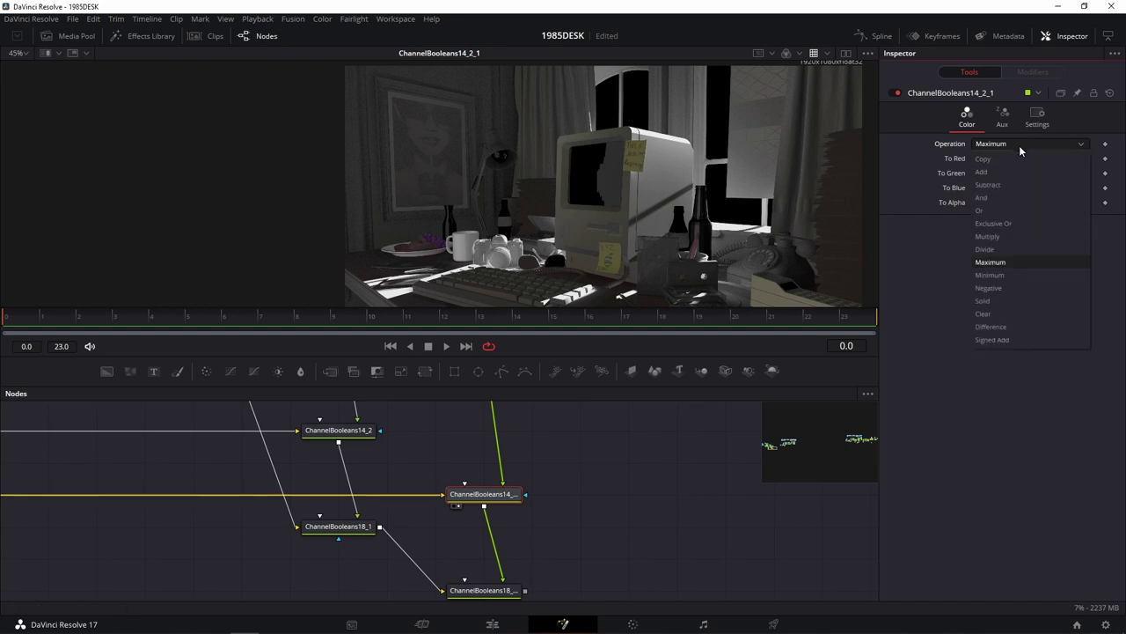
{"action": "left_click", "coordinate": [1005, 274]}
{"action": "left_click", "coordinate": [1024, 142]}
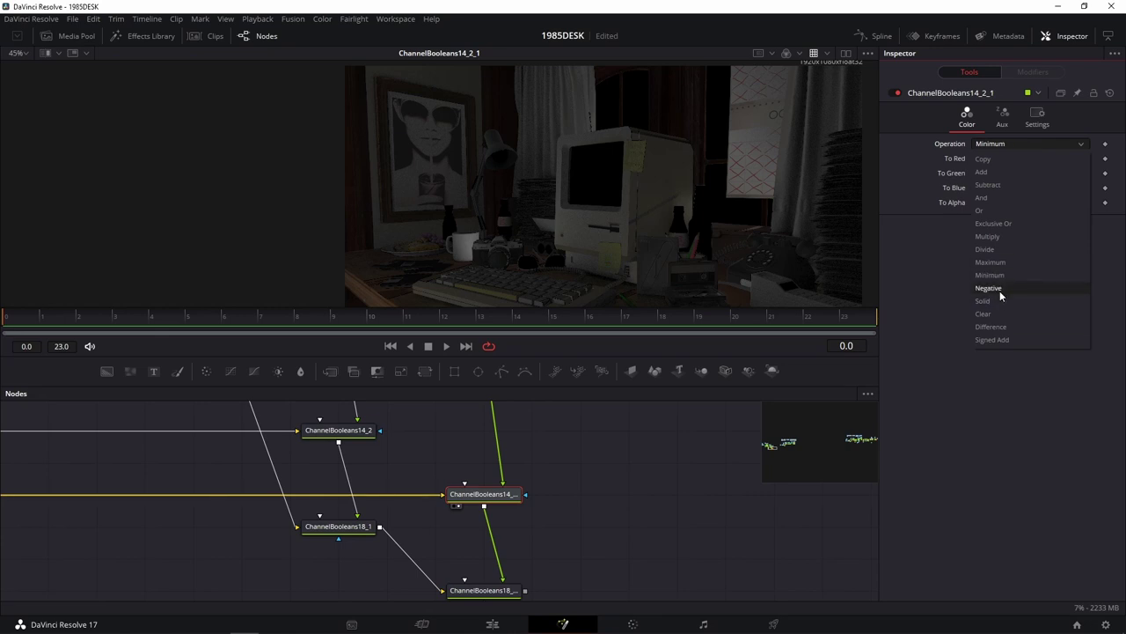
{"action": "left_click", "coordinate": [1011, 185]}
{"action": "left_click", "coordinate": [1022, 145]}
{"action": "left_click", "coordinate": [1002, 200]}
{"action": "left_click", "coordinate": [1030, 144]}
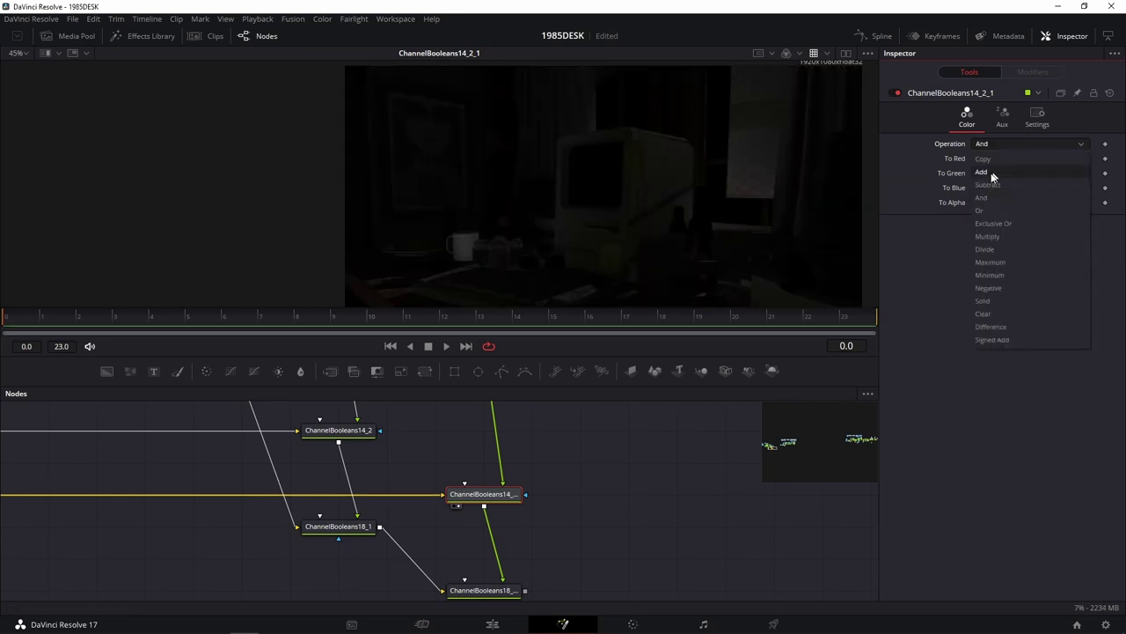
{"action": "left_click", "coordinate": [987, 183]}
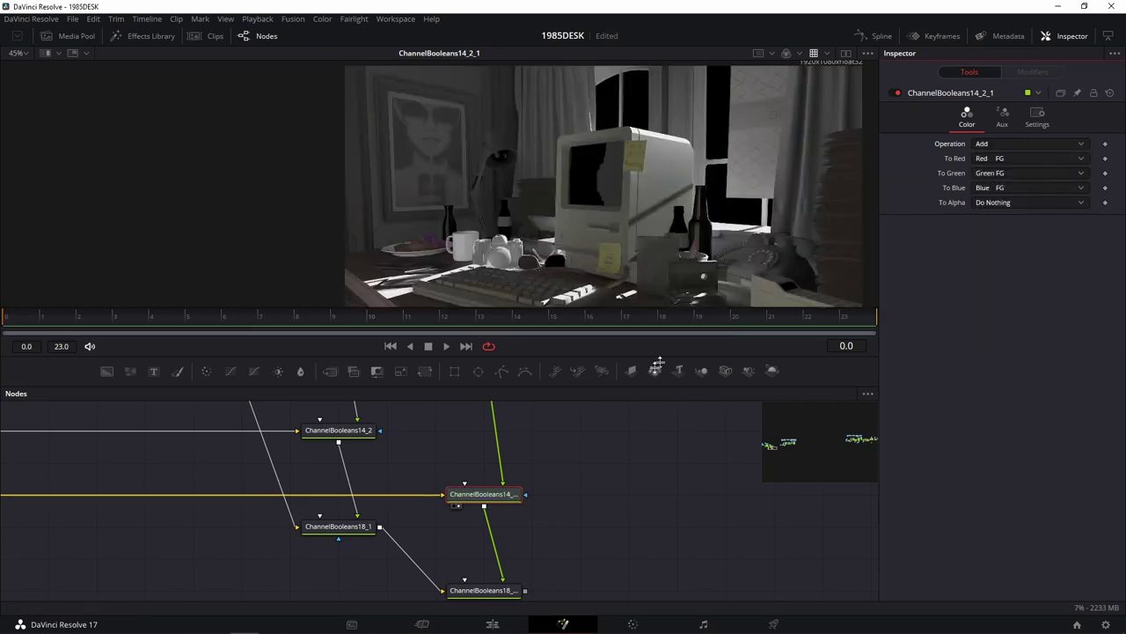
{"action": "scroll", "coordinate": [628, 435], "scroll_direction": "down", "scroll_amount": 2}
{"action": "left_click", "coordinate": [984, 144]}
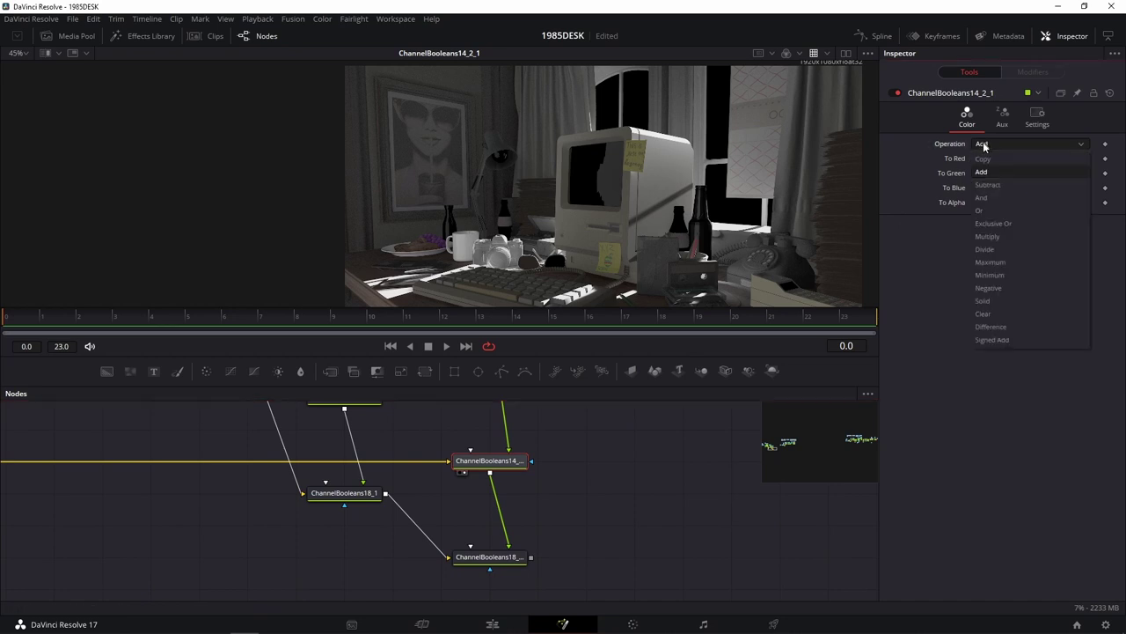
{"action": "left_click", "coordinate": [987, 236]}
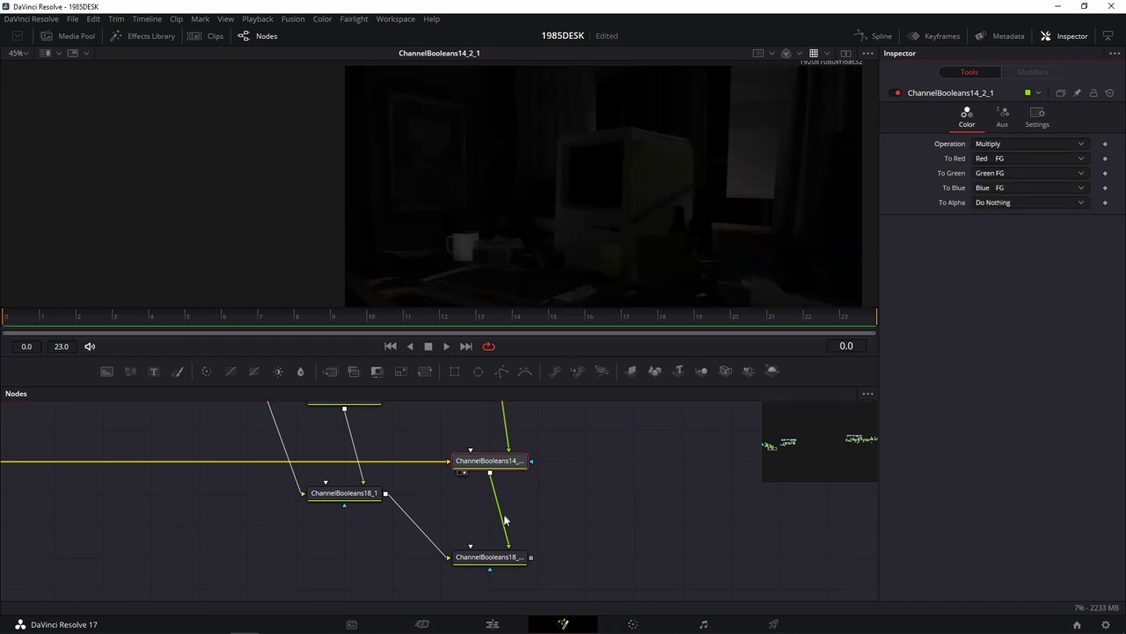
Step: View the final ChannelBooleans18_1_1 composite in the viewer
{"action": "key", "text": "1"}
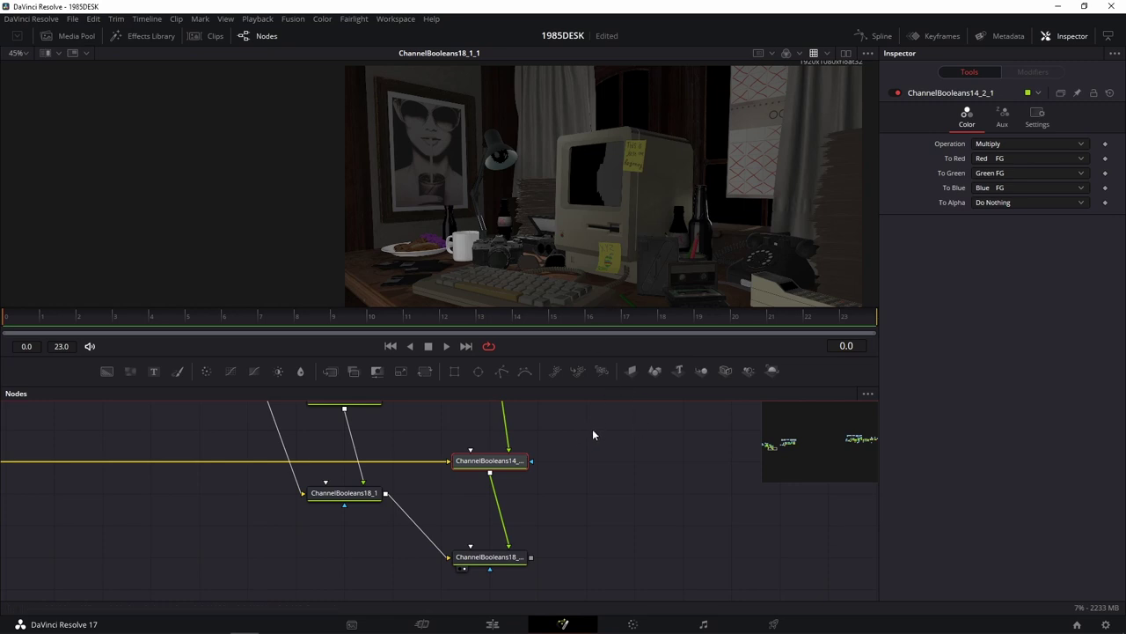
{"action": "scroll", "coordinate": [592, 431], "scroll_direction": "down", "scroll_amount": 2}
{"action": "scroll", "coordinate": [340, 433], "scroll_direction": "down", "scroll_amount": 2}
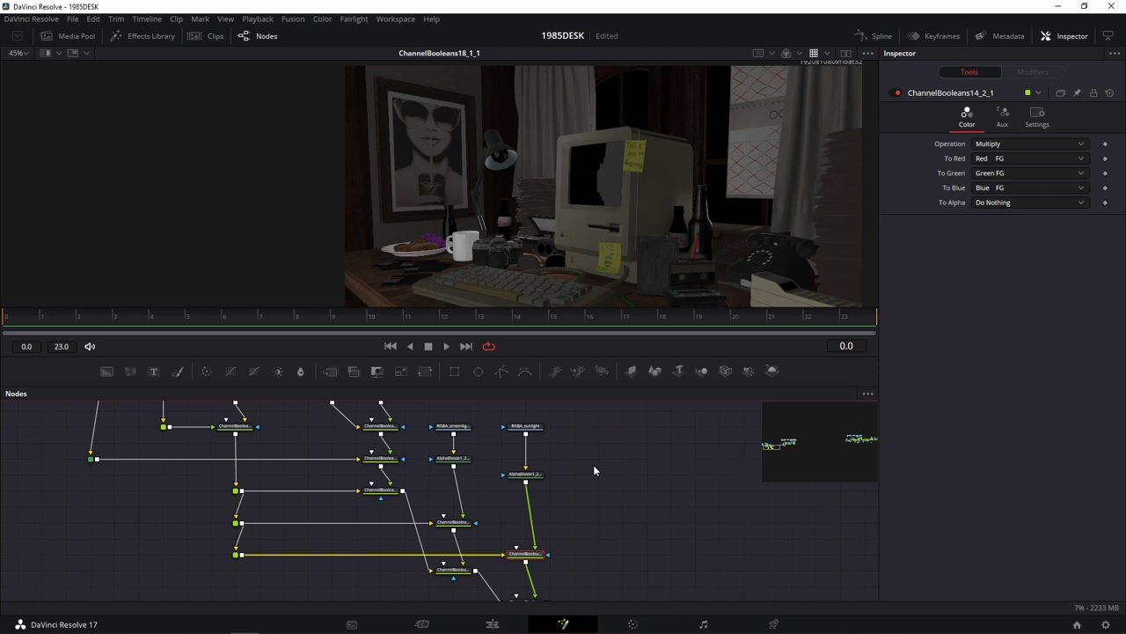
{"action": "scroll", "coordinate": [593, 465], "scroll_direction": "down", "scroll_amount": 1}
{"action": "scroll", "coordinate": [590, 466], "scroll_direction": "down", "scroll_amount": 1}
{"action": "scroll", "coordinate": [590, 465], "scroll_direction": "up", "scroll_amount": 2}
Step: Bring the sunlight branch into view and show the raw RGBA_sunlight pass in the viewer
{"action": "left_click_drag", "start_coordinate": [590, 466], "coordinate": [654, 414]}
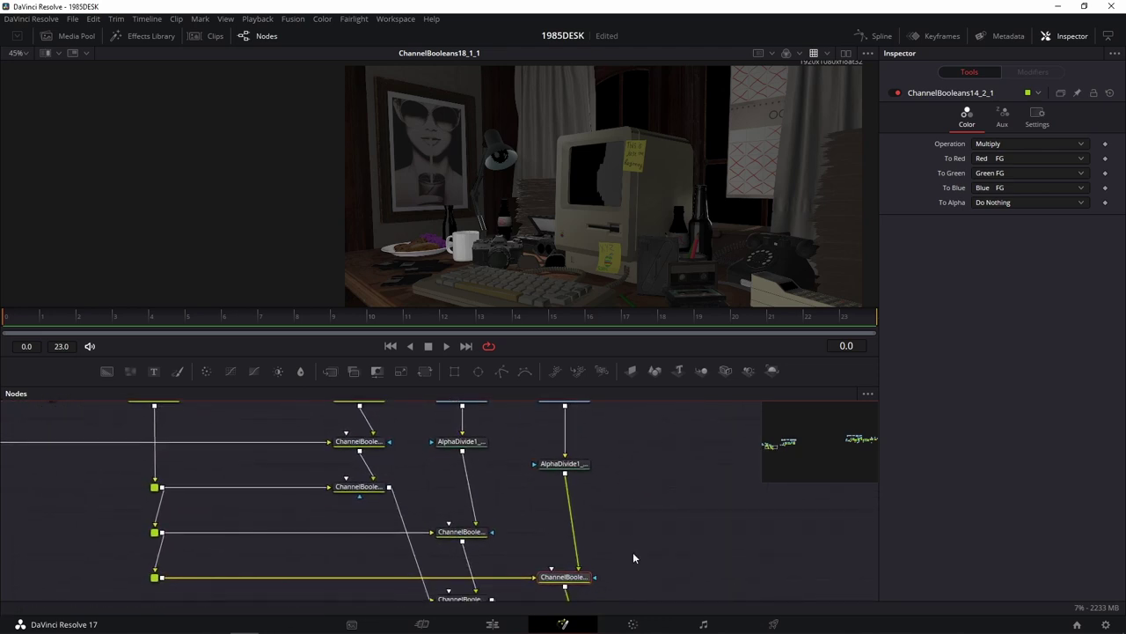
{"action": "left_click_drag", "start_coordinate": [642, 546], "coordinate": [768, 557]}
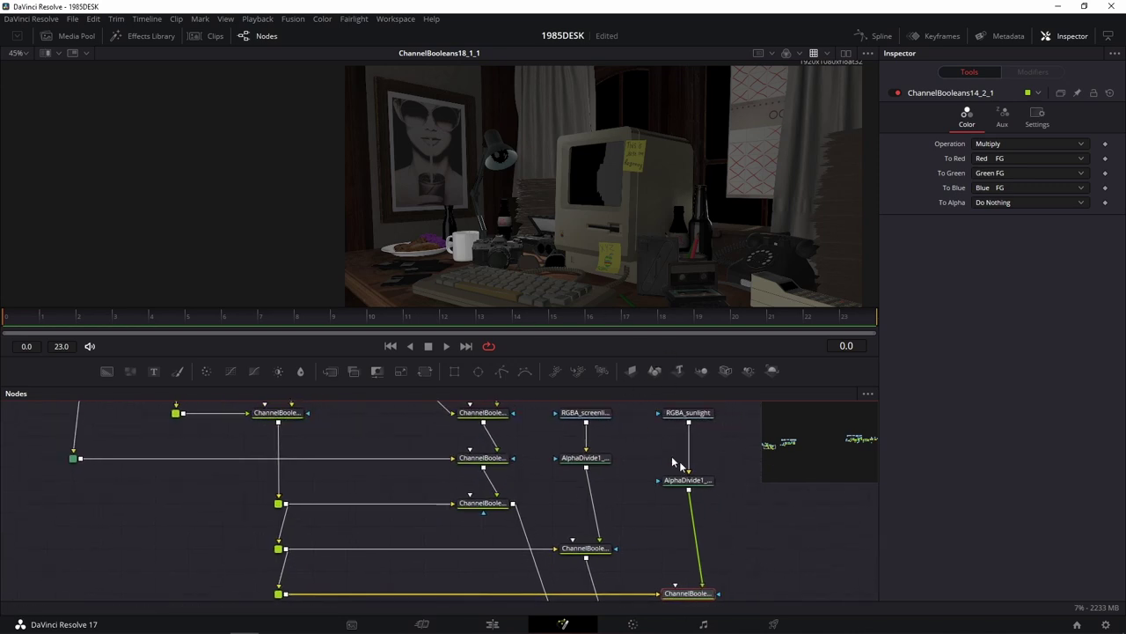
{"action": "left_click_drag", "start_coordinate": [671, 456], "coordinate": [506, 496]}
{"action": "left_click_drag", "start_coordinate": [631, 518], "coordinate": [594, 411]}
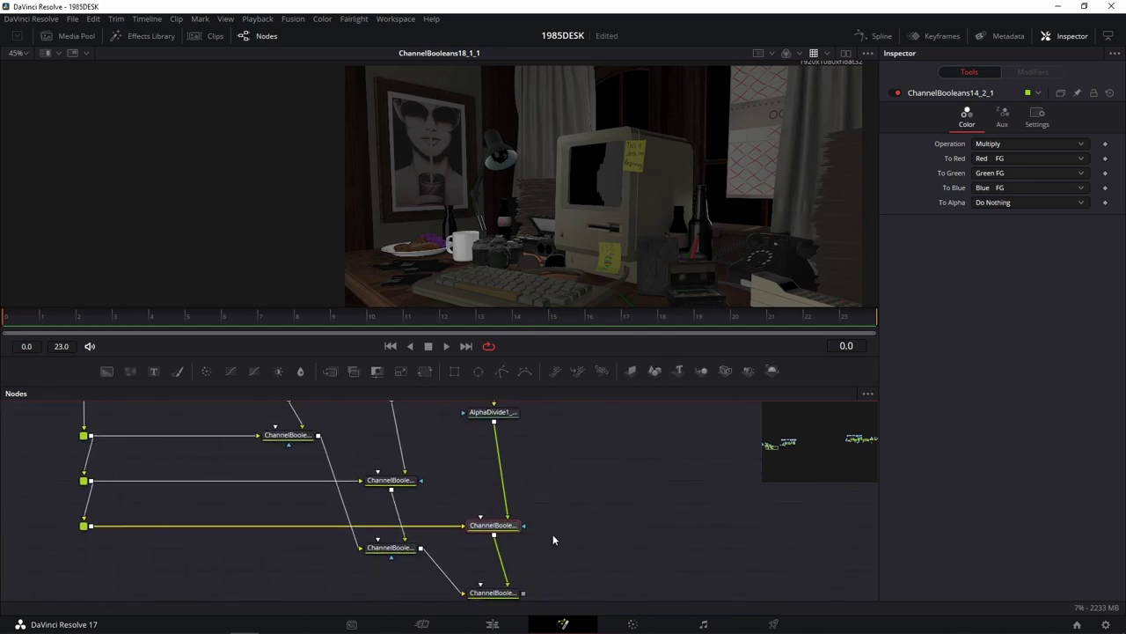
{"action": "scroll", "coordinate": [566, 492], "scroll_direction": "up", "scroll_amount": 2}
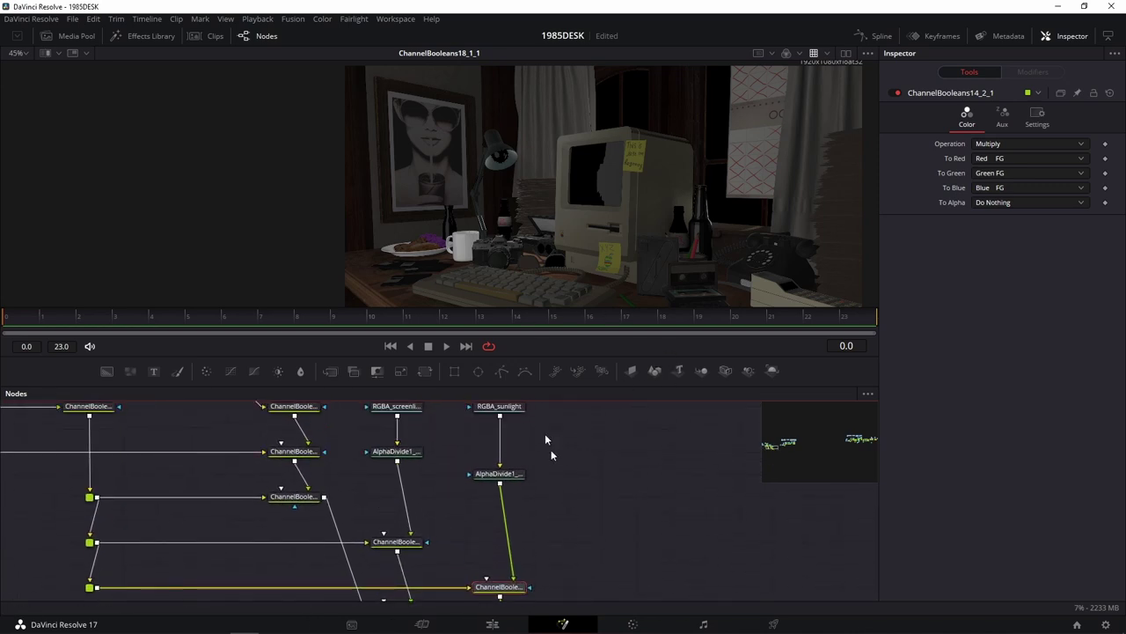
{"action": "key", "text": "1"}
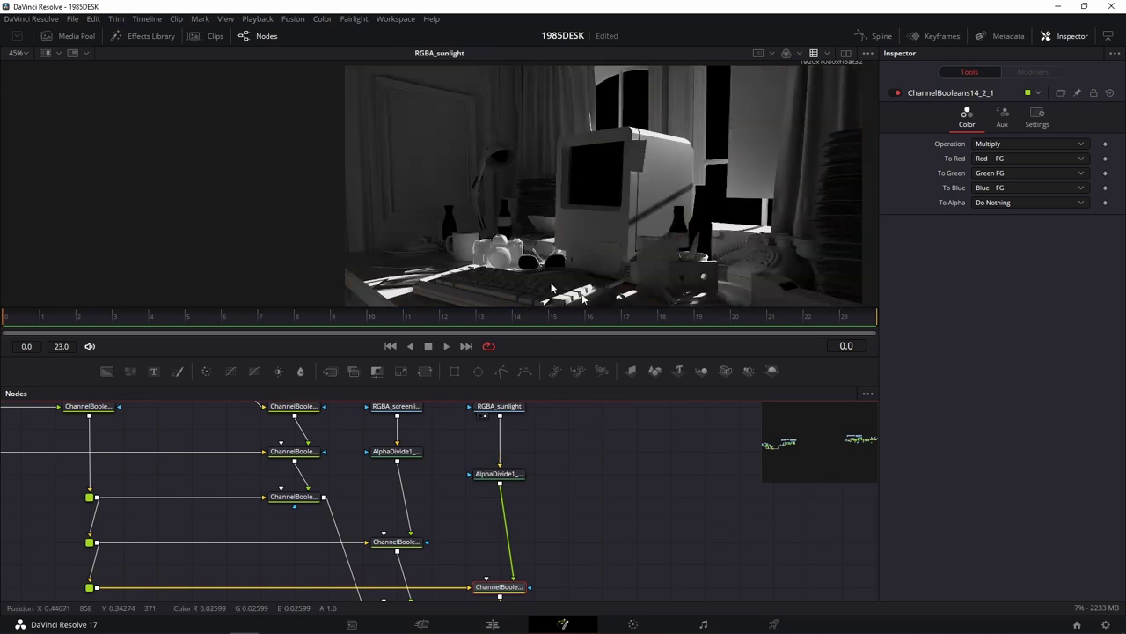
Step: Move the RGBA_sunlight node higher to make room below it
{"action": "scroll", "coordinate": [555, 455], "scroll_direction": "down", "scroll_amount": 2}
{"action": "scroll", "coordinate": [512, 523], "scroll_direction": "down", "scroll_amount": 2}
{"action": "scroll", "coordinate": [509, 489], "scroll_direction": "up", "scroll_amount": 1}
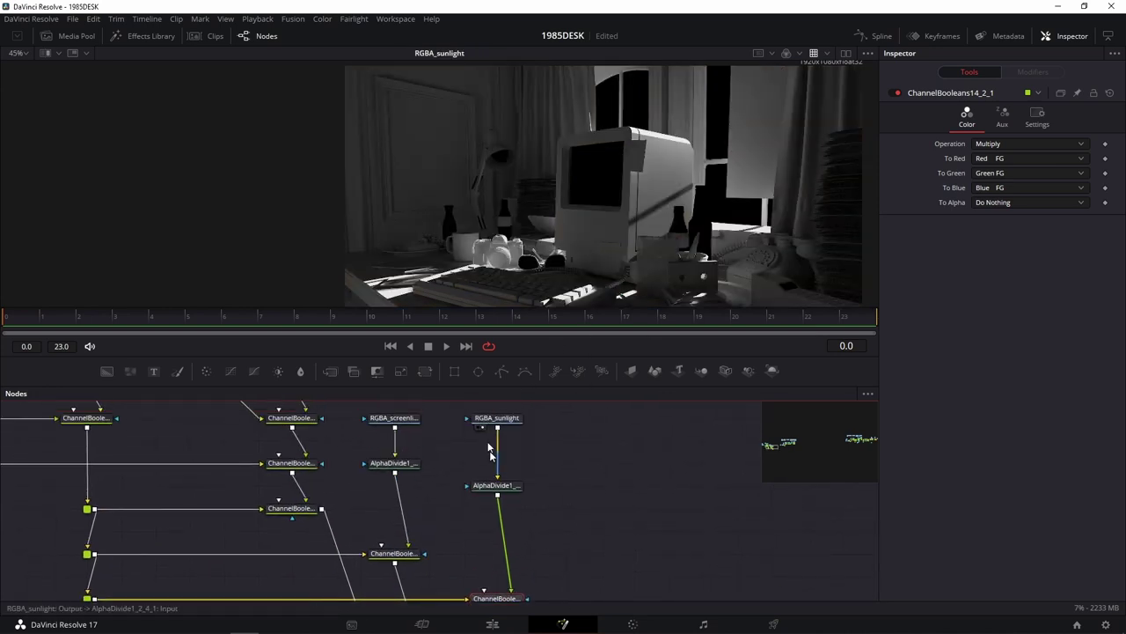
{"action": "scroll", "coordinate": [593, 517], "scroll_direction": "up", "scroll_amount": 3}
{"action": "left_click_drag", "start_coordinate": [506, 497], "coordinate": [508, 430]}
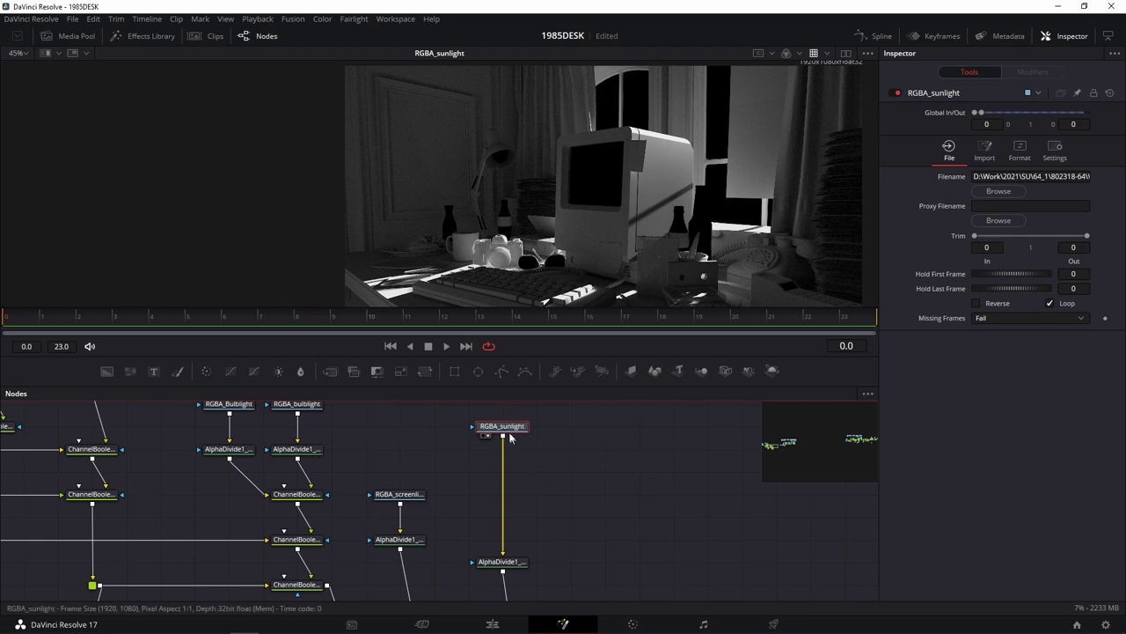
Step: Insert a colour corrector after RGBA_sunlight, try a gain of 4.24, then undo back to 1.0
{"action": "left_click_drag", "start_coordinate": [232, 376], "coordinate": [501, 500]}
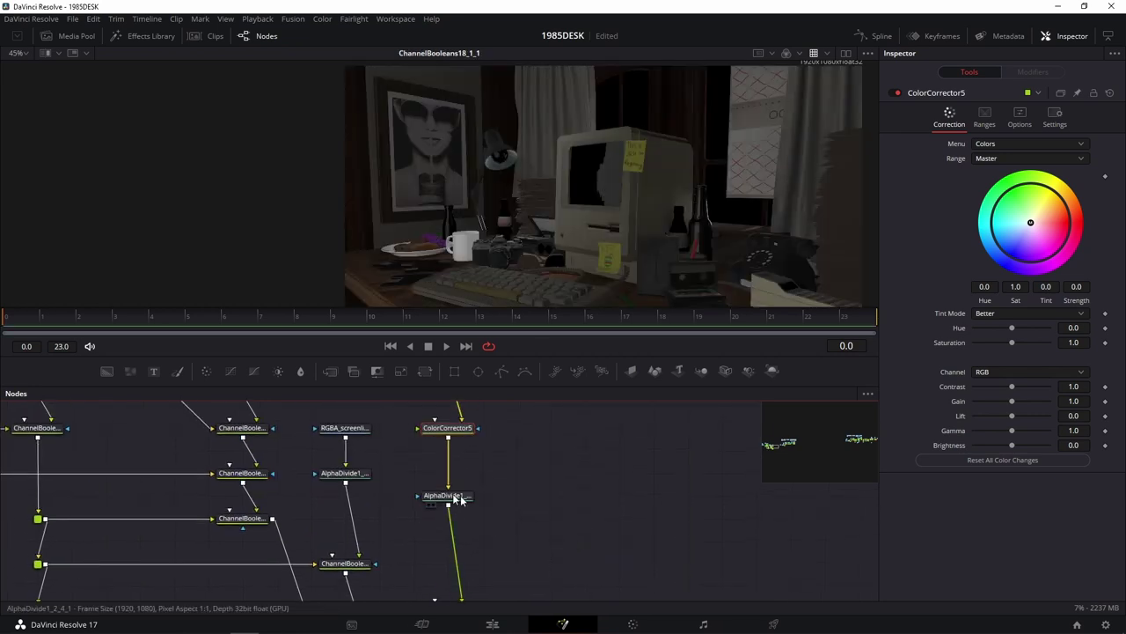
{"action": "left_click_drag", "start_coordinate": [1012, 401], "coordinate": [1083, 396]}
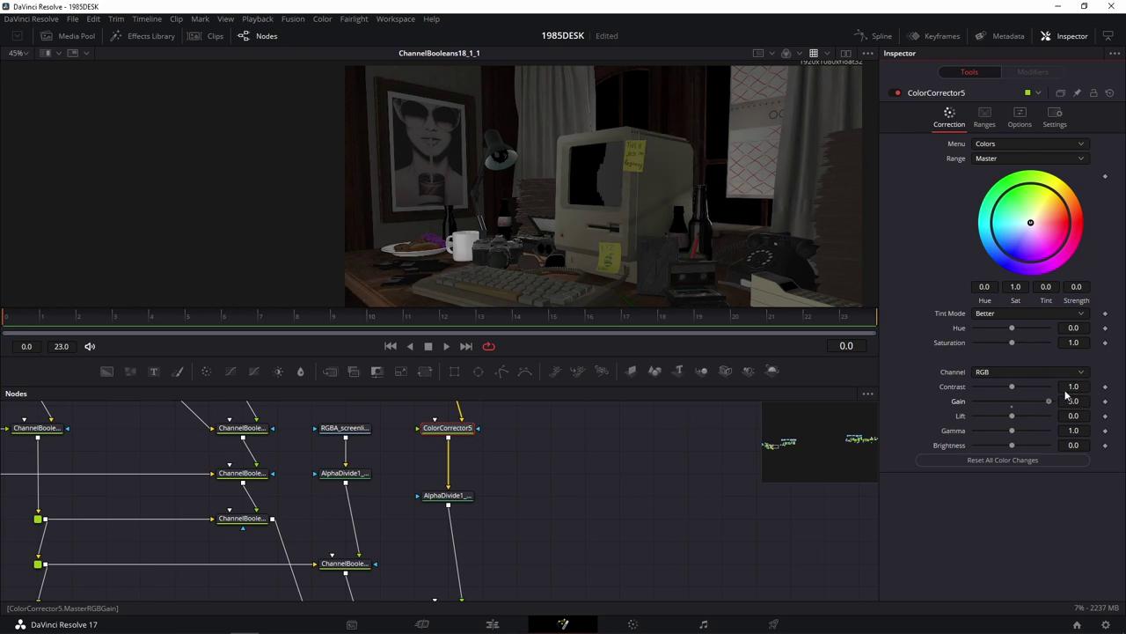
{"action": "key", "text": "ctrl+z"}
Step: Delete ColorCorrector5 so the sunlight branch feeds AlphaDivide1 directly
{"action": "scroll", "coordinate": [528, 479], "scroll_direction": "up", "scroll_amount": 2}
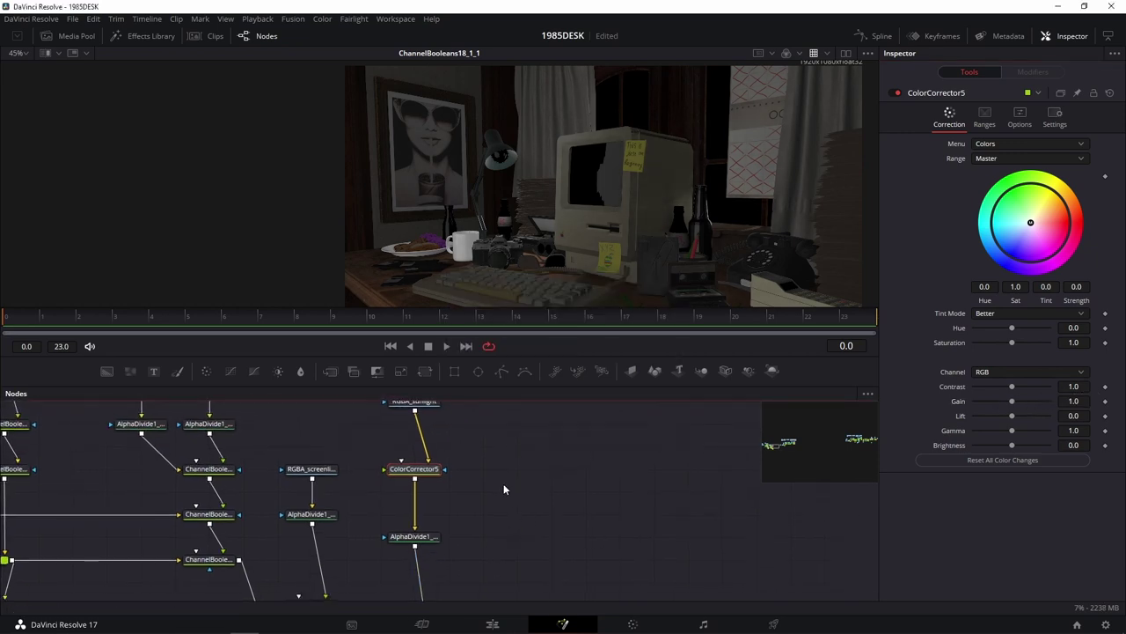
{"action": "scroll", "coordinate": [534, 494], "scroll_direction": "down", "scroll_amount": 2}
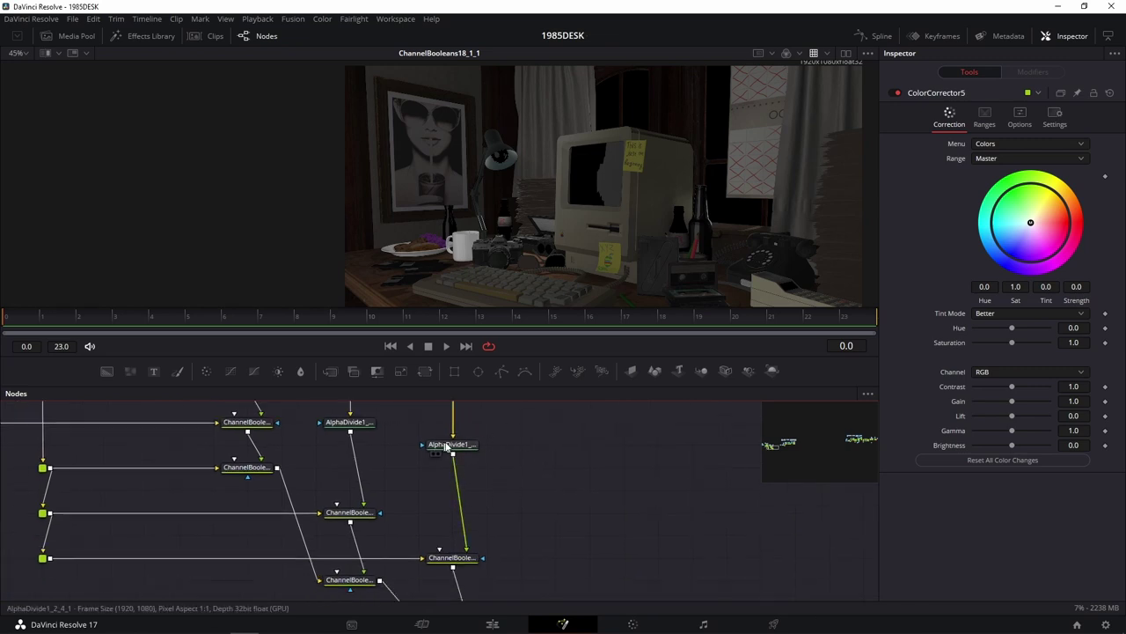
{"action": "scroll", "coordinate": [566, 506], "scroll_direction": "down", "scroll_amount": 2}
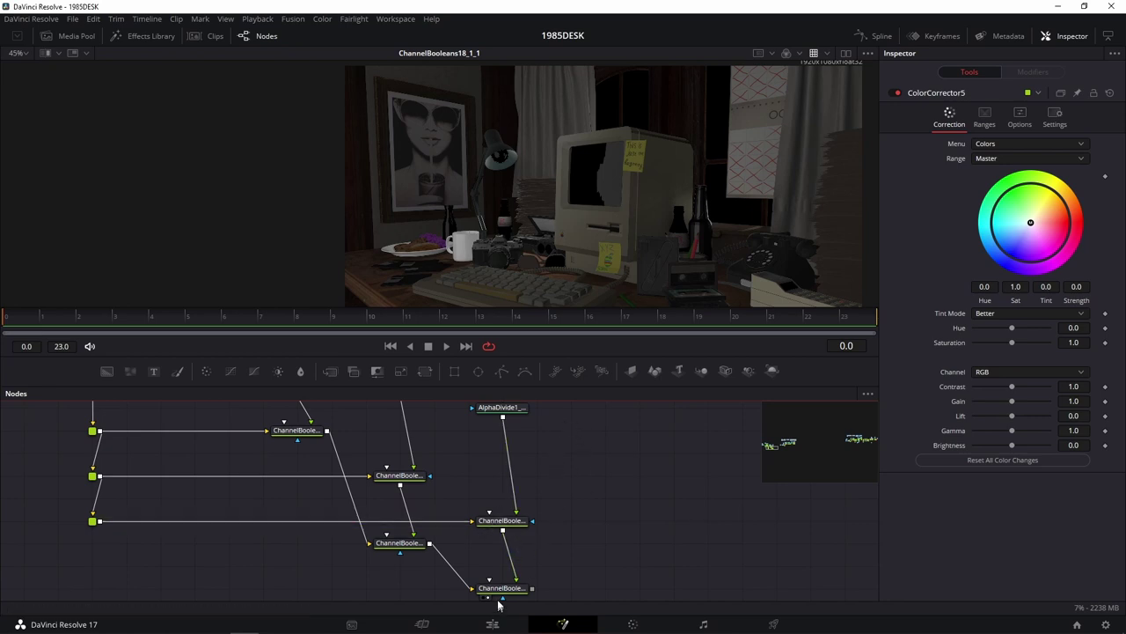
{"action": "scroll", "coordinate": [519, 465], "scroll_direction": "up", "scroll_amount": 4}
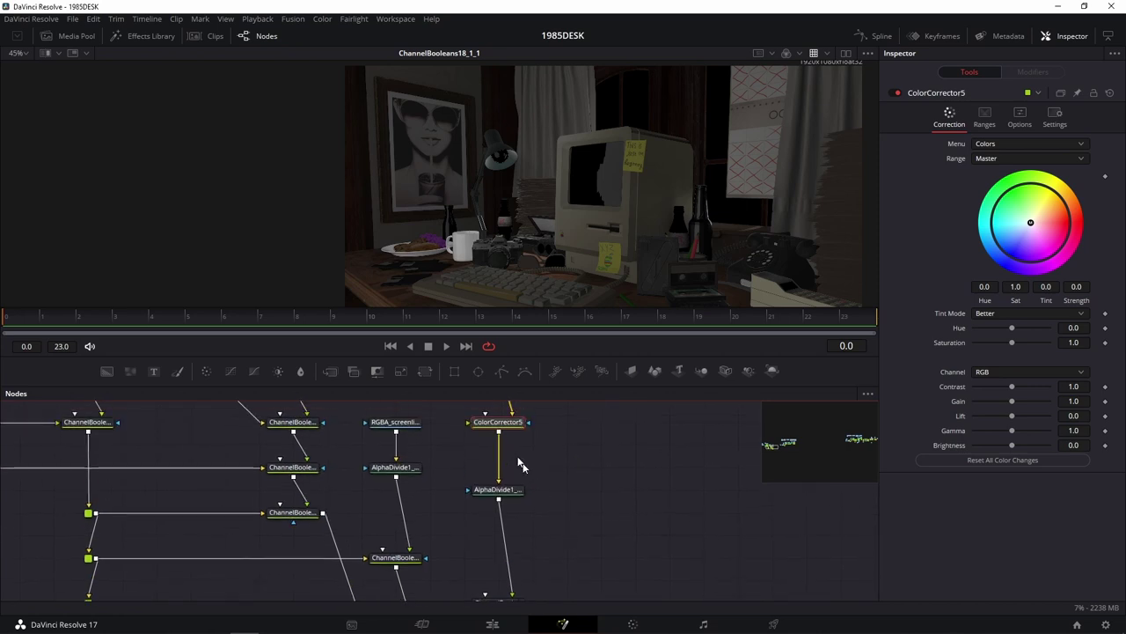
{"action": "key", "text": "Delete"}
{"action": "scroll", "coordinate": [508, 429], "scroll_direction": "up", "scroll_amount": 2}
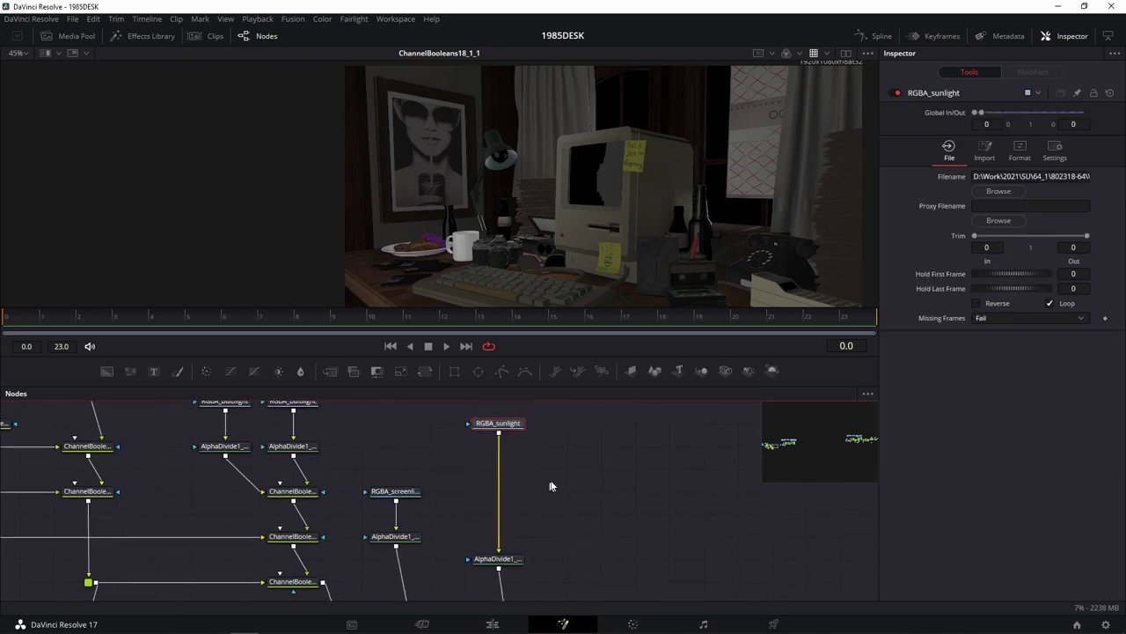
Step: Show the ChannelBooleans16 combined grayscale lighting in the viewer
{"action": "scroll", "coordinate": [616, 449], "scroll_direction": "left", "scroll_amount": 3}
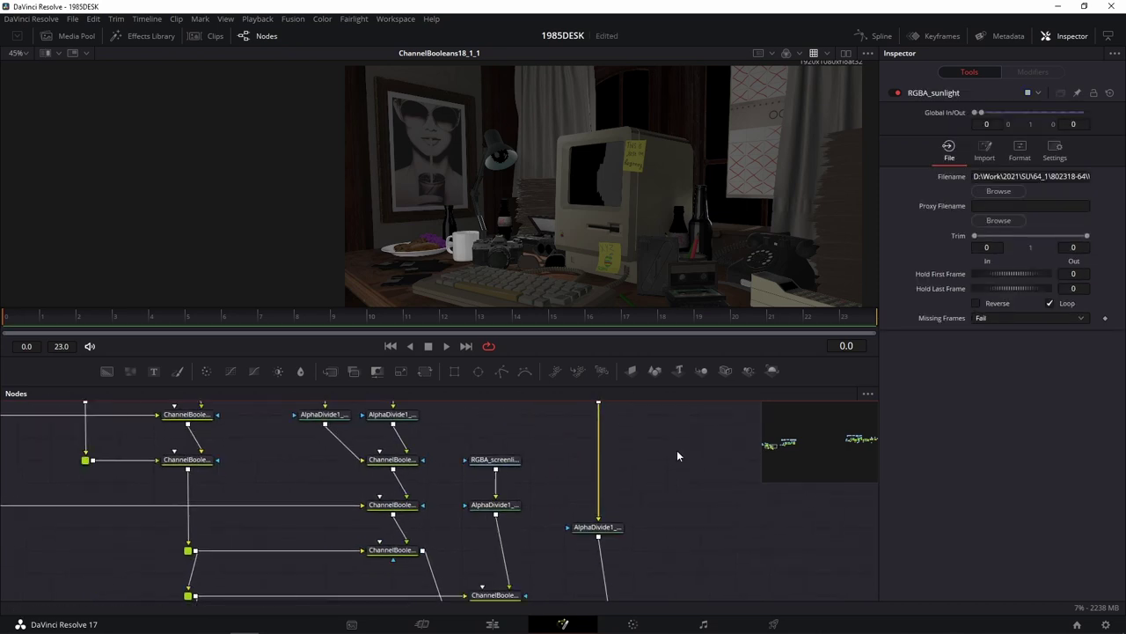
{"action": "scroll", "coordinate": [327, 520], "scroll_direction": "up", "scroll_amount": 2}
{"action": "scroll", "coordinate": [306, 443], "scroll_direction": "up", "scroll_amount": 2}
{"action": "scroll", "coordinate": [307, 443], "scroll_direction": "left", "scroll_amount": 1}
{"action": "left_click_drag", "start_coordinate": [496, 502], "coordinate": [678, 504]}
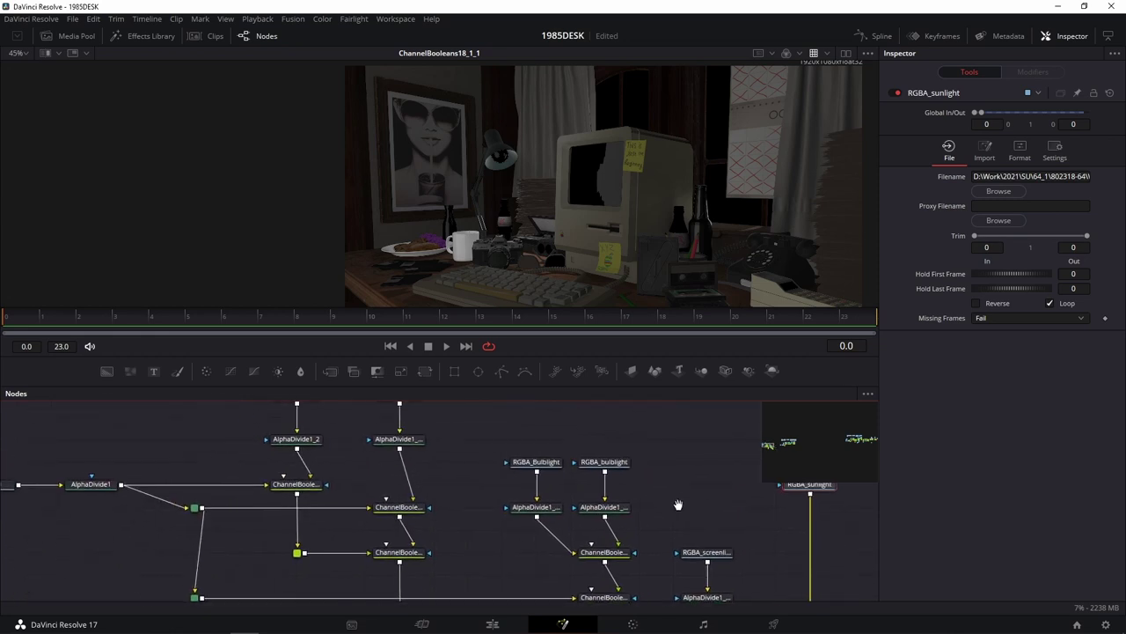
{"action": "left_click_drag", "start_coordinate": [581, 553], "coordinate": [645, 279]}
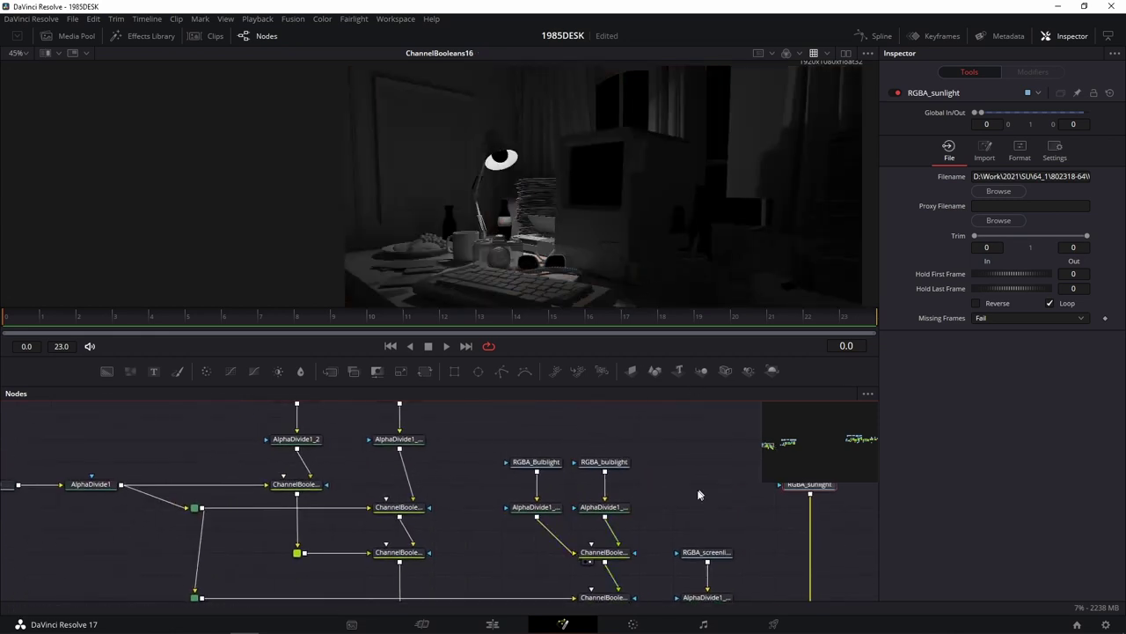
{"action": "left_click_drag", "start_coordinate": [683, 509], "coordinate": [731, 519]}
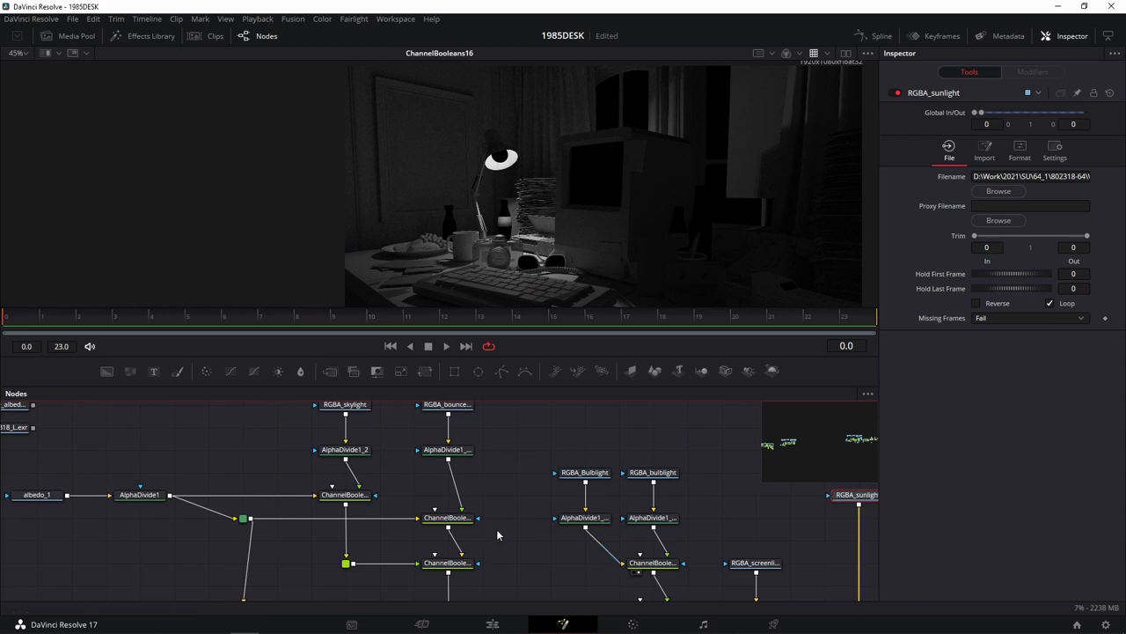
Step: Move the diffuse_albedo and CG802318_L.exr loaders up beside emission1
{"action": "scroll", "coordinate": [497, 529], "scroll_direction": "down", "scroll_amount": 3}
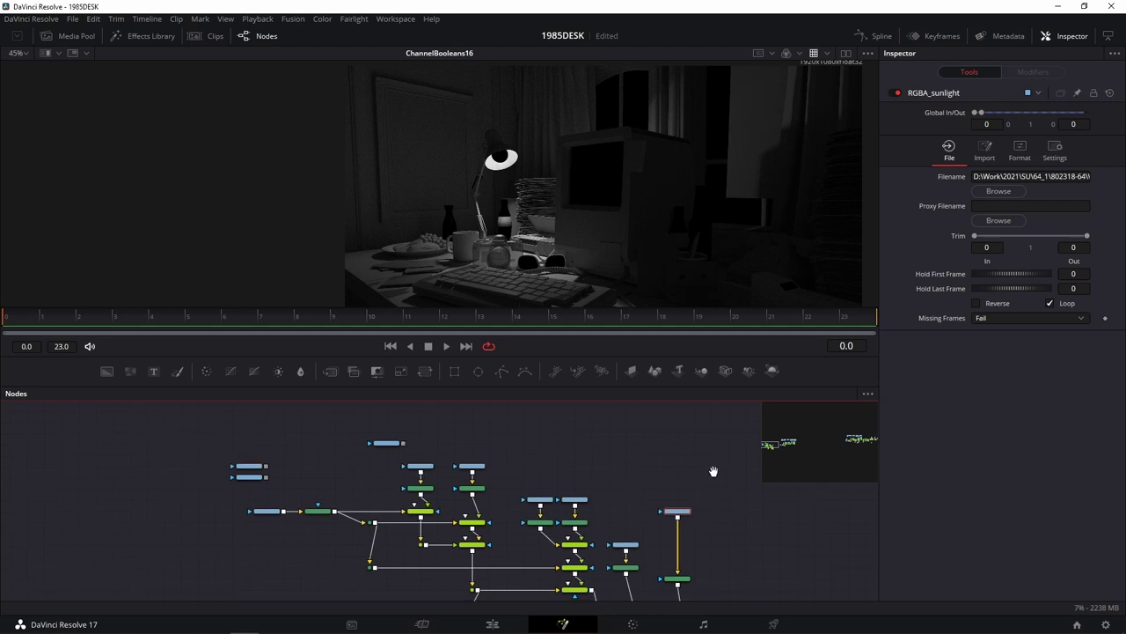
{"action": "scroll", "coordinate": [308, 461], "scroll_direction": "up", "scroll_amount": 3}
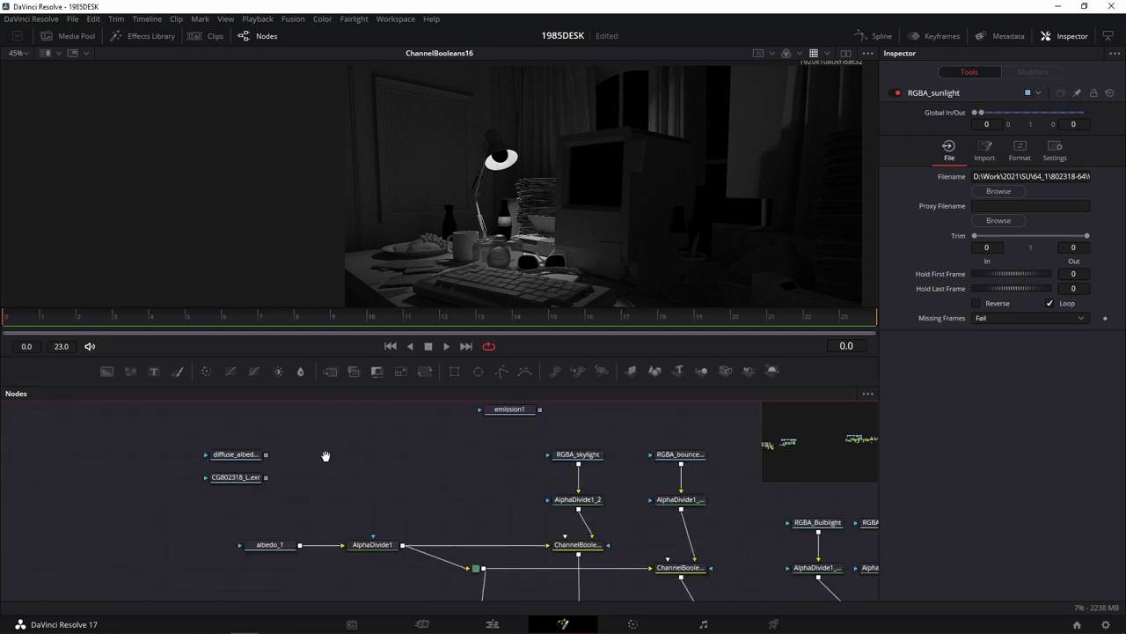
{"action": "mouse_move", "coordinate": [259, 473]}
{"action": "left_mouse_down"}
{"action": "mouse_move", "coordinate": [202, 520]}
{"action": "mouse_move", "coordinate": [411, 442]}
{"action": "left_mouse_up"}
{"action": "left_click", "coordinate": [411, 442]}
Step: Box-select the entire node tree
{"action": "scroll", "coordinate": [528, 457], "scroll_direction": "down", "scroll_amount": 2}
{"action": "scroll", "coordinate": [528, 423], "scroll_direction": "down", "scroll_amount": 2}
{"action": "scroll", "coordinate": [520, 431], "scroll_direction": "down", "scroll_amount": 2}
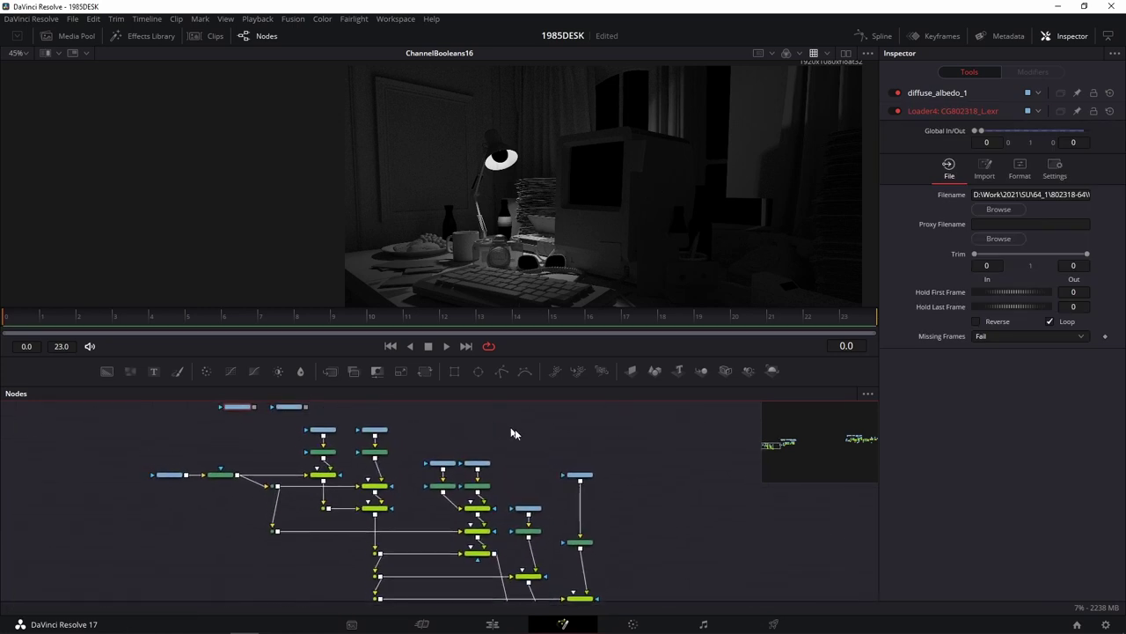
{"action": "scroll", "coordinate": [579, 440], "scroll_direction": "down", "scroll_amount": 2}
{"action": "left_click_drag", "start_coordinate": [624, 426], "coordinate": [220, 563]}
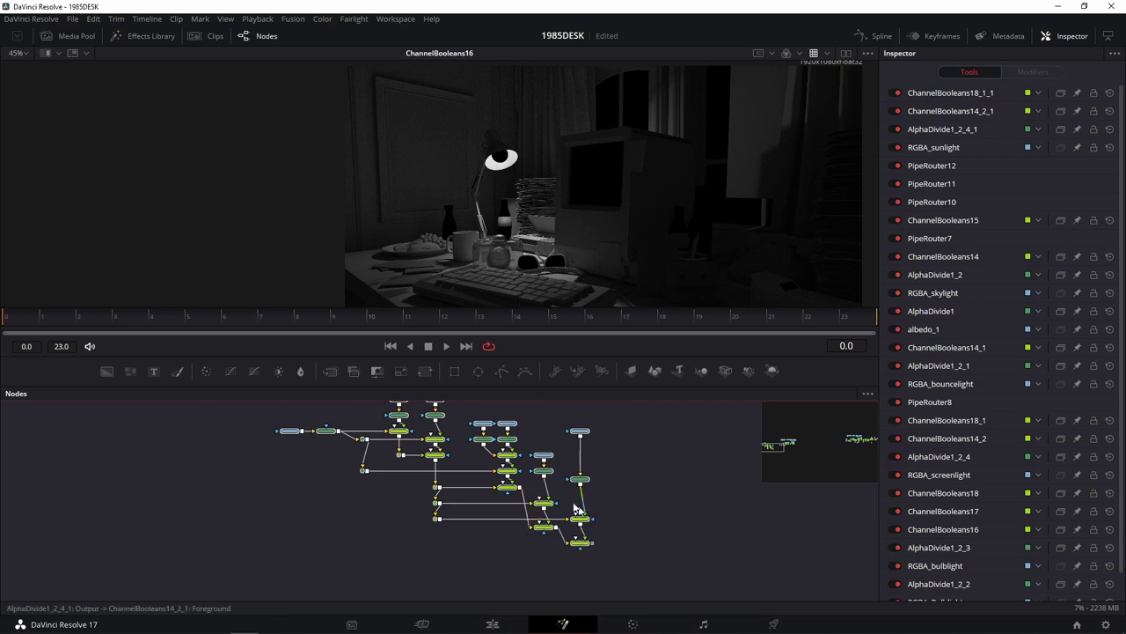
Step: Paste a copy of the whole node tree into empty space in the Nodes panel
{"action": "left_click_drag", "start_coordinate": [632, 533], "coordinate": [628, 410]}
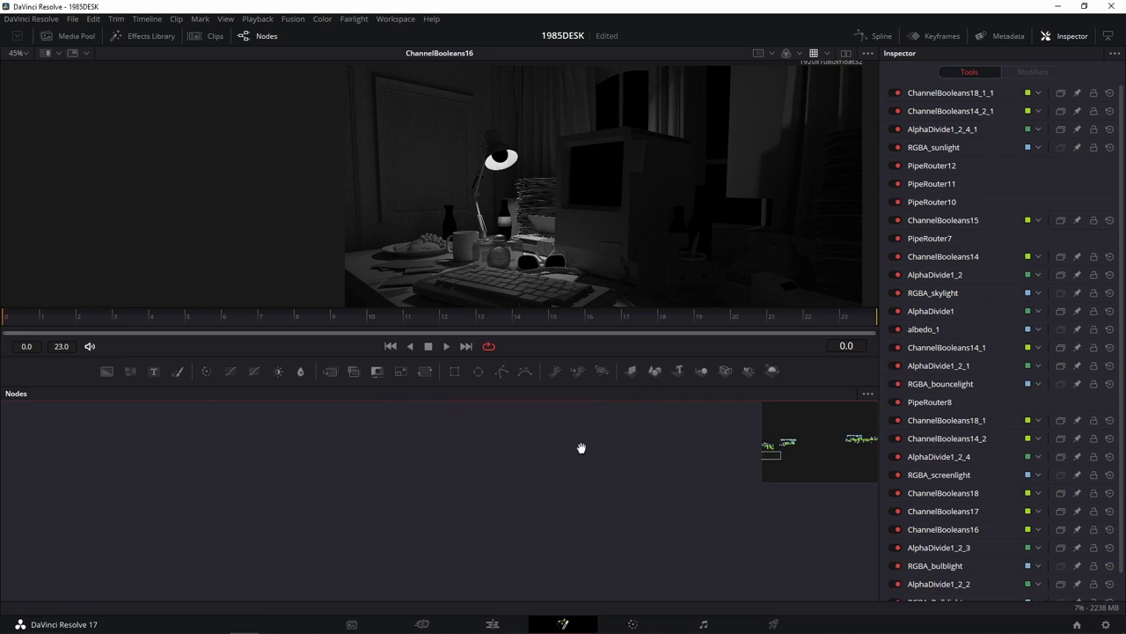
{"action": "left_click", "coordinate": [442, 526]}
{"action": "key", "text": "ctrl+f"}
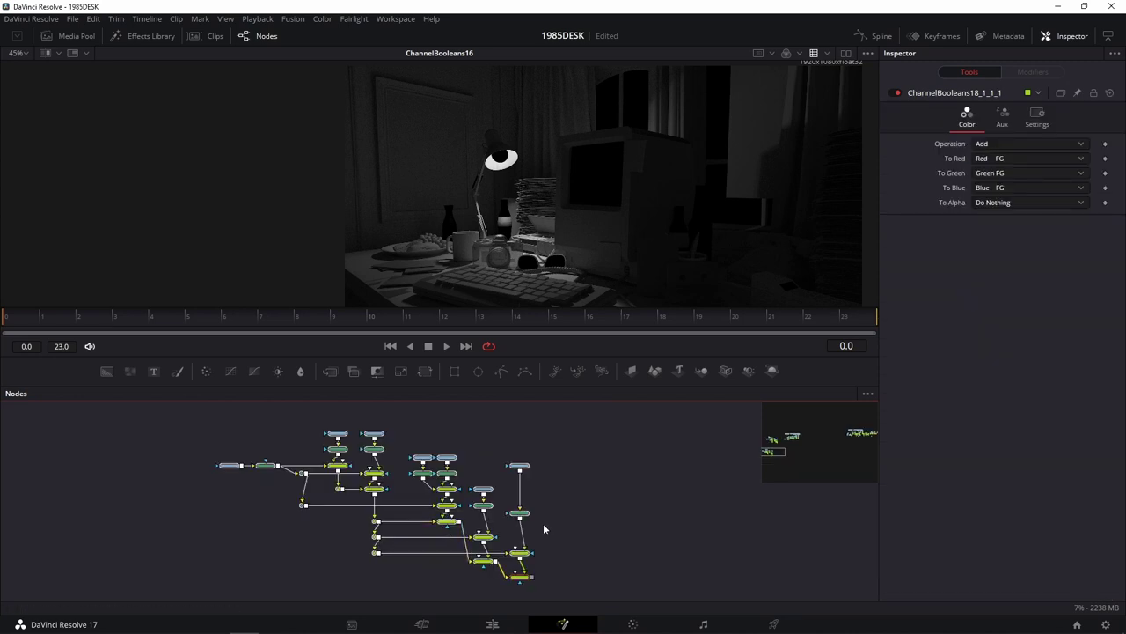
{"action": "scroll", "coordinate": [540, 526], "scroll_direction": "up", "scroll_amount": 5}
{"action": "scroll", "coordinate": [567, 498], "scroll_direction": "up", "scroll_amount": 2}
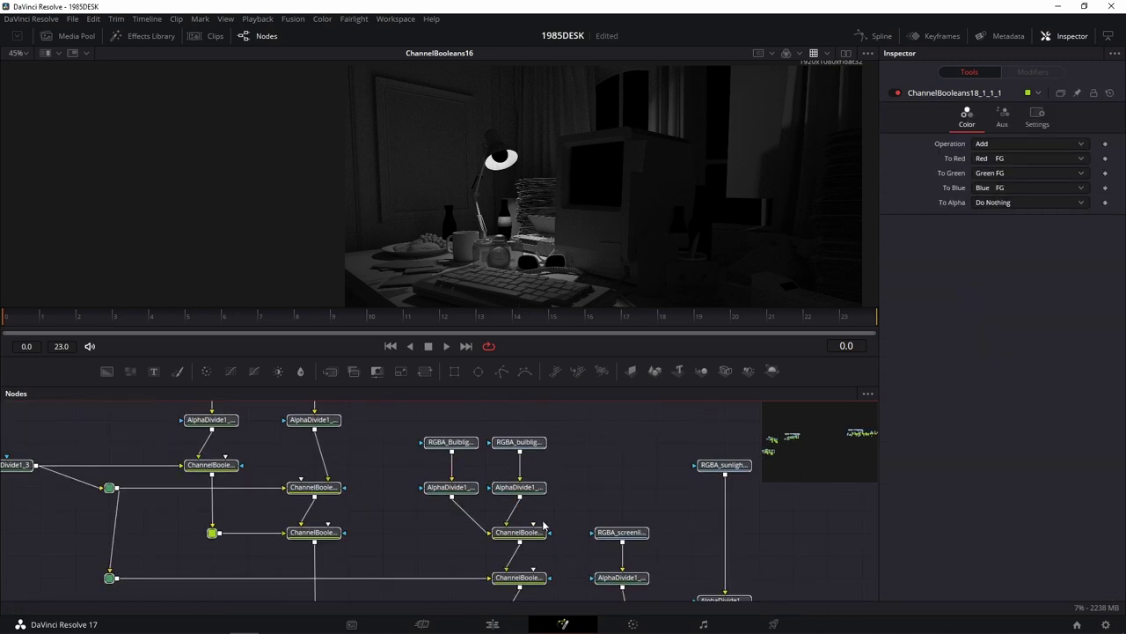
Step: Select the copy's Multiply ChannelBooleans node, ChannelBooleans14_3
{"action": "left_click_drag", "start_coordinate": [386, 444], "coordinate": [516, 479]}
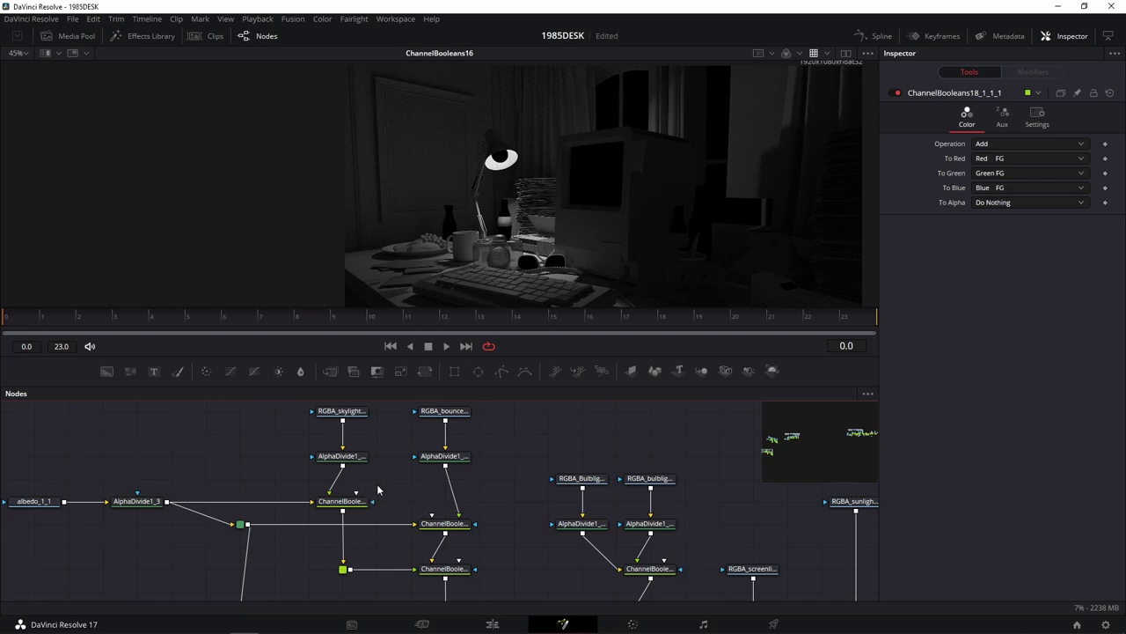
{"action": "left_click_drag", "start_coordinate": [387, 493], "coordinate": [405, 510]}
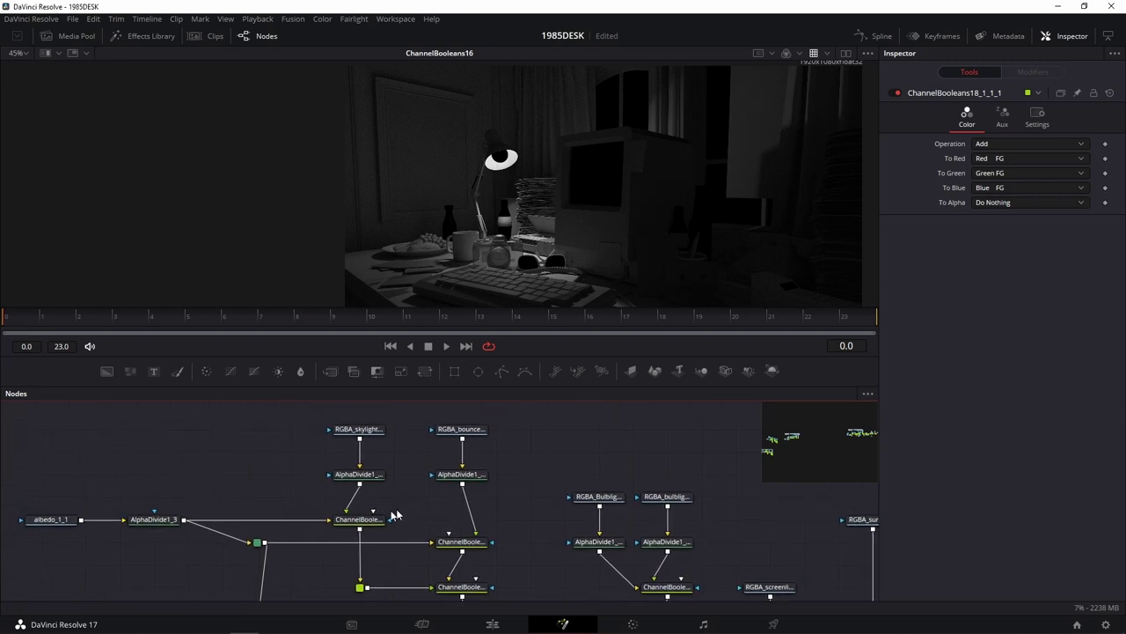
{"action": "left_click", "coordinate": [360, 525]}
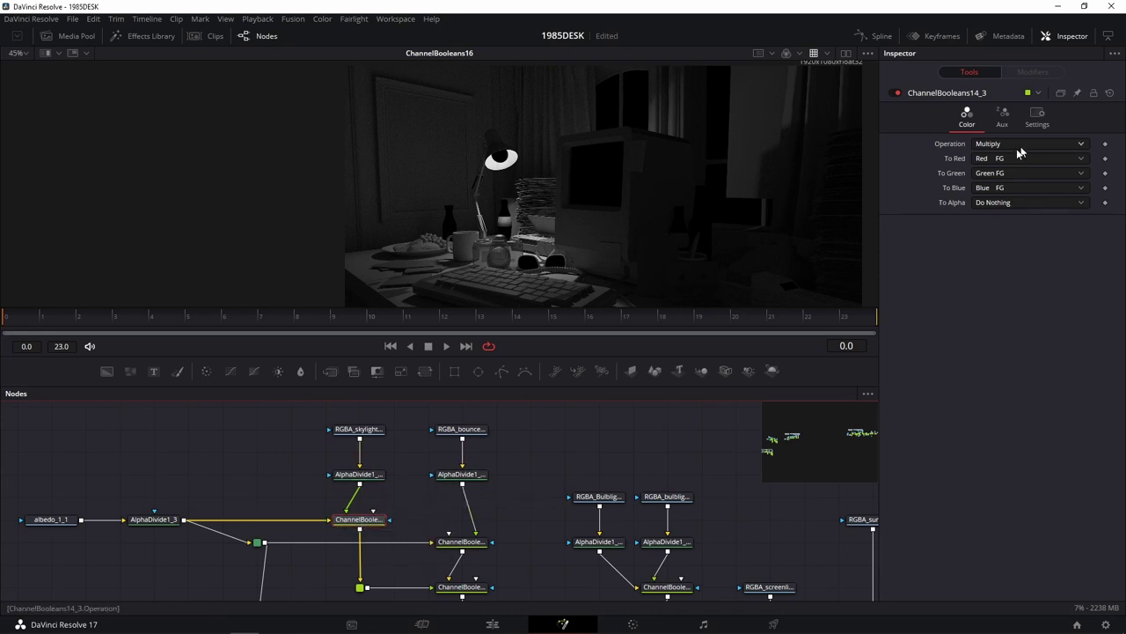
Step: Delete two ChannelBooleans nodes and a router node from the copied tree
{"action": "left_click", "coordinate": [462, 543], "text": "ctrl"}
{"action": "key", "text": "Delete"}
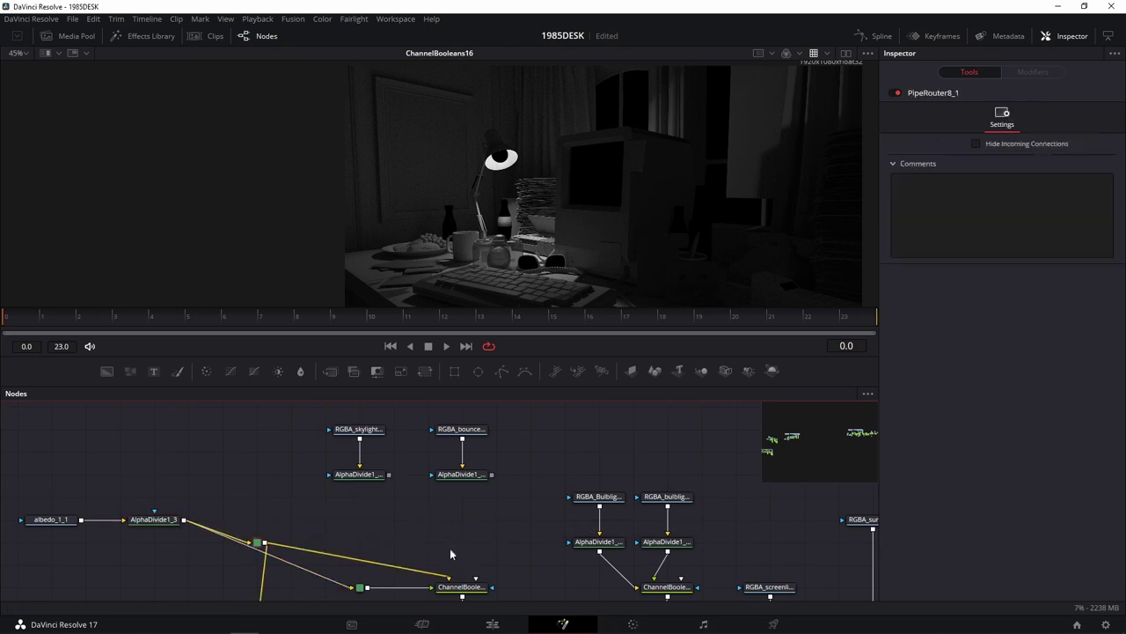
{"action": "scroll", "coordinate": [438, 530], "scroll_direction": "down", "scroll_amount": 2}
{"action": "scroll", "coordinate": [384, 566], "scroll_direction": "down", "scroll_amount": 1}
{"action": "key", "text": "Delete"}
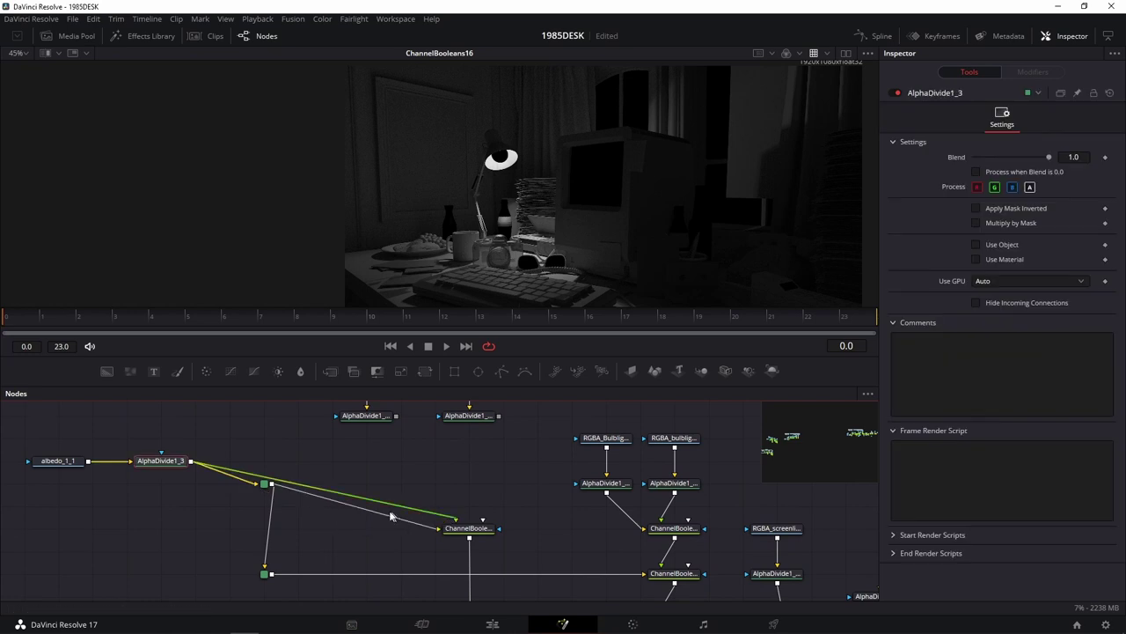
Step: Disconnect the albedo link and feed both AlphaDivide outputs into ChannelBooleans15_1
{"action": "mouse_move", "coordinate": [432, 533]}
{"action": "left_mouse_down"}
{"action": "mouse_move", "coordinate": [446, 515]}
{"action": "mouse_move", "coordinate": [319, 480]}
{"action": "left_mouse_up"}
{"action": "left_click_drag", "start_coordinate": [396, 416], "coordinate": [454, 538]}
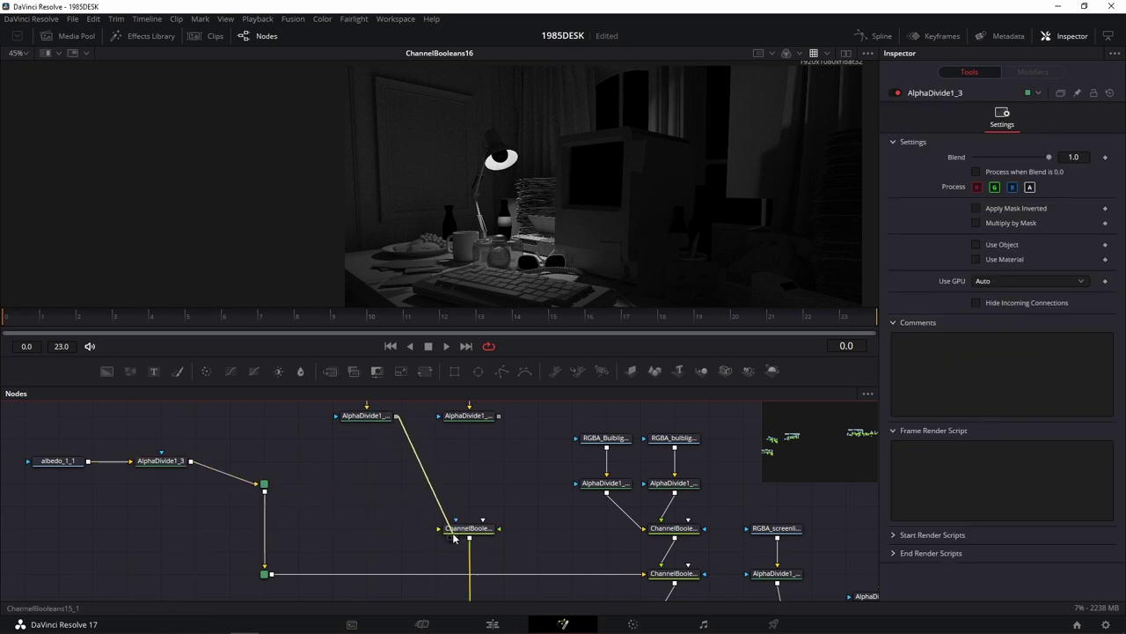
{"action": "left_click_drag", "start_coordinate": [498, 415], "coordinate": [482, 519]}
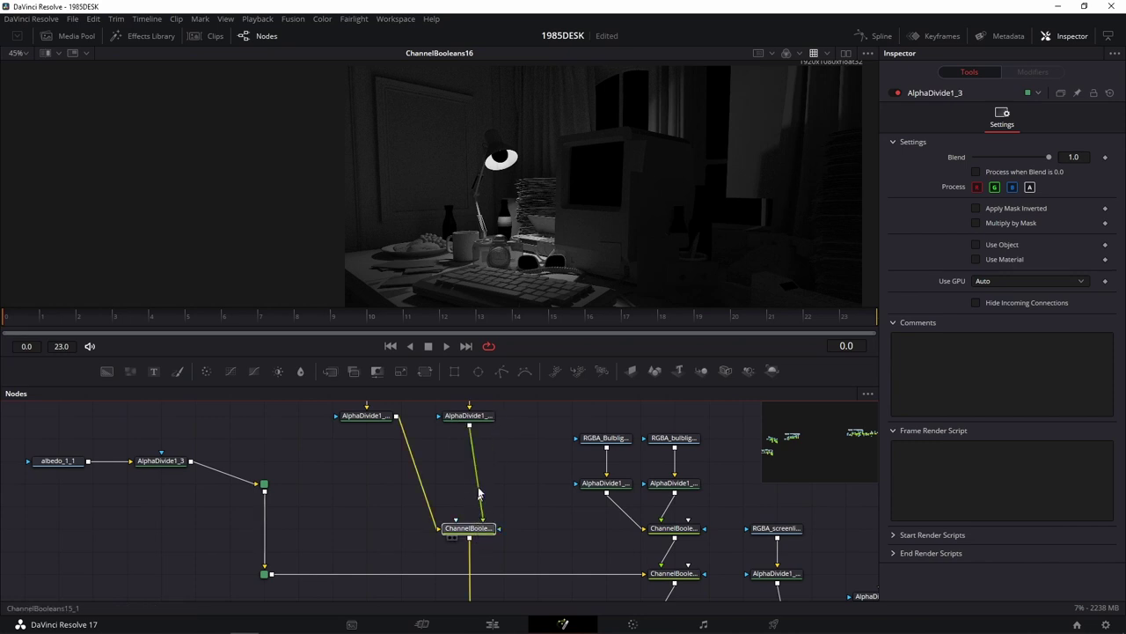
{"action": "left_click", "coordinate": [452, 538]}
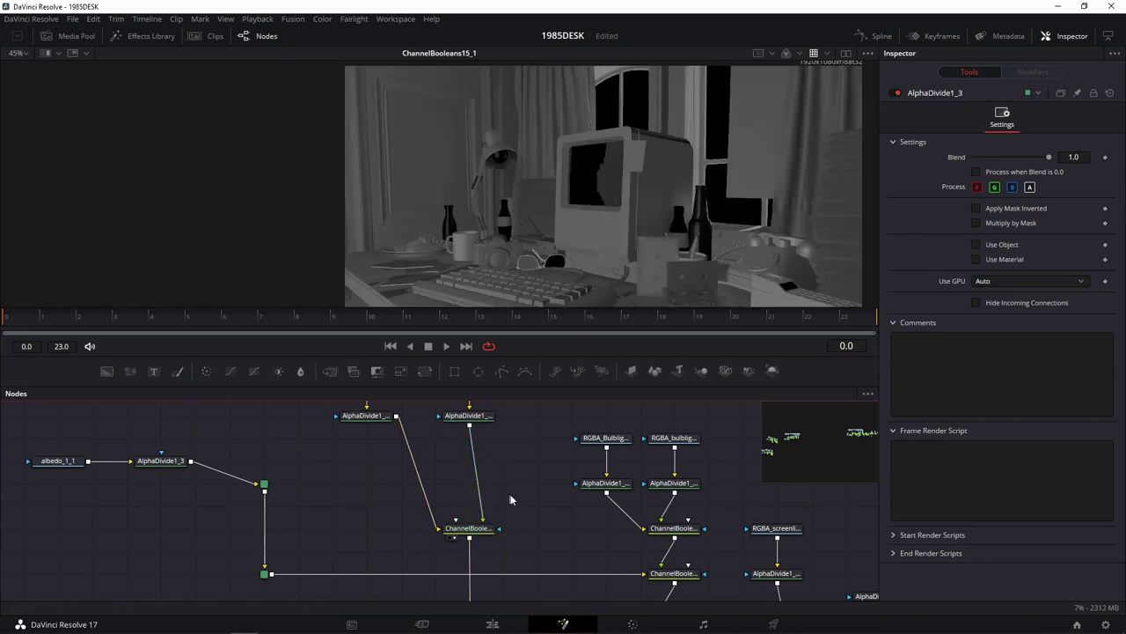
{"action": "left_click", "coordinate": [470, 528]}
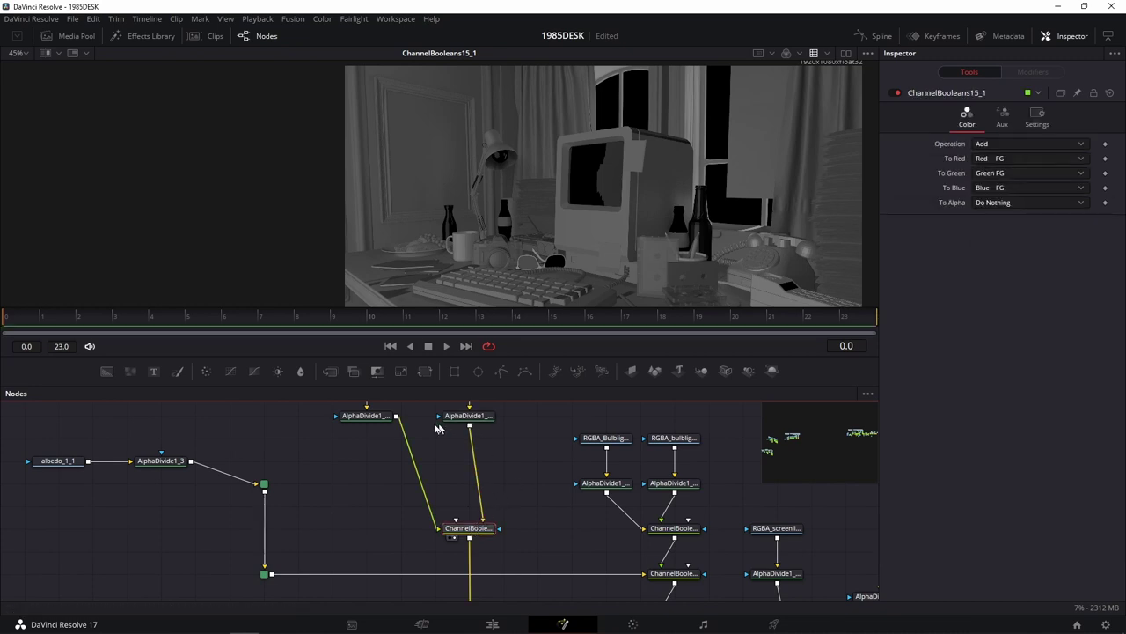
Step: Remove another ChannelBooleans node, clear its input links, and view ChannelBooleans16_1
{"action": "scroll", "coordinate": [536, 458], "scroll_direction": "up", "scroll_amount": 2}
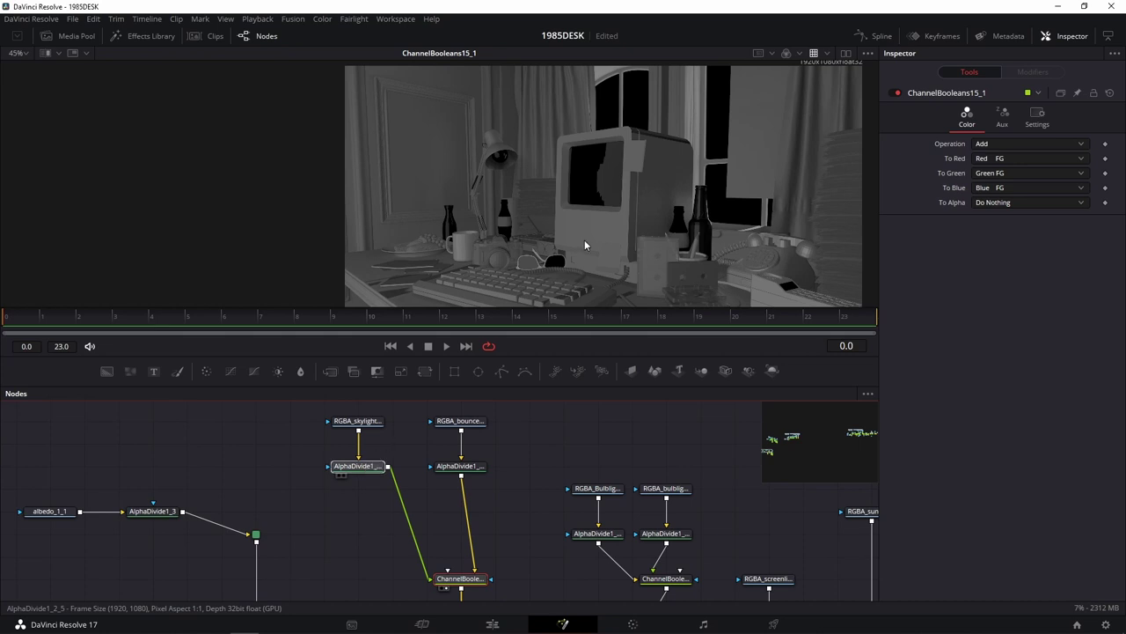
{"action": "left_click_drag", "start_coordinate": [359, 465], "coordinate": [584, 239]}
{"action": "scroll", "coordinate": [470, 528], "scroll_direction": "down", "scroll_amount": 5}
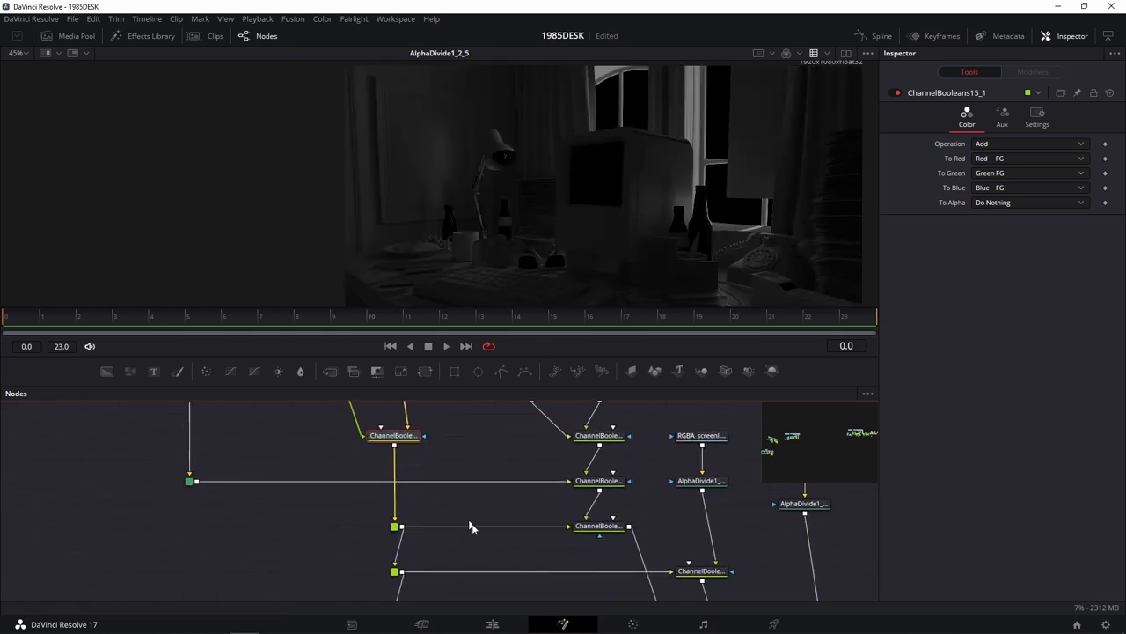
{"action": "scroll", "coordinate": [422, 495], "scroll_direction": "down", "scroll_amount": 3}
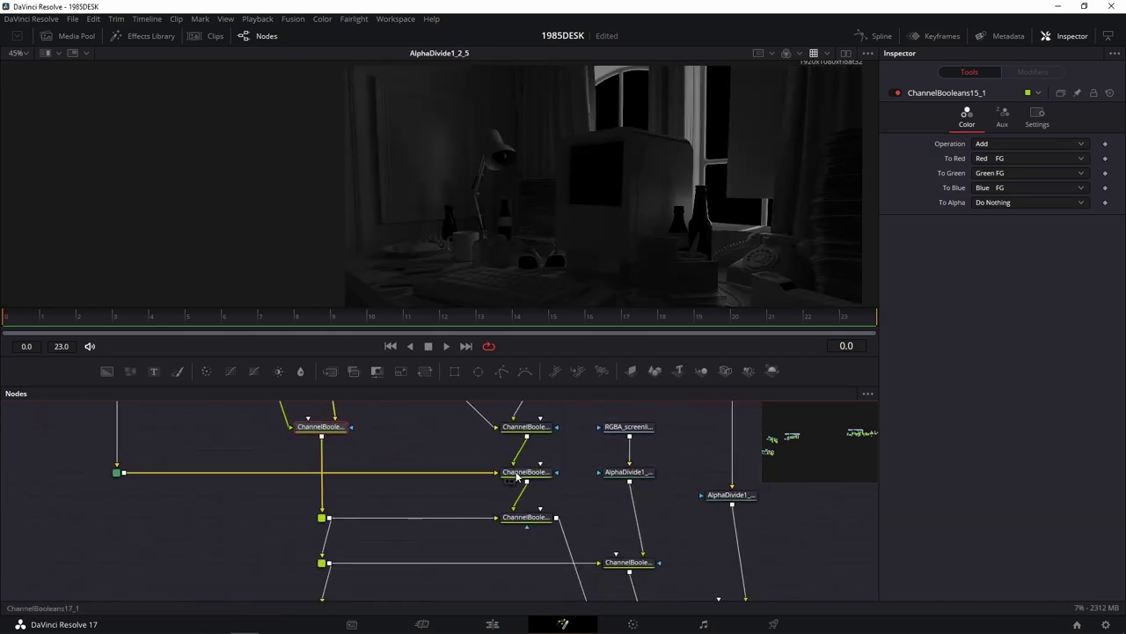
{"action": "key", "text": "Delete"}
{"action": "scroll", "coordinate": [564, 502], "scroll_direction": "down", "scroll_amount": 1}
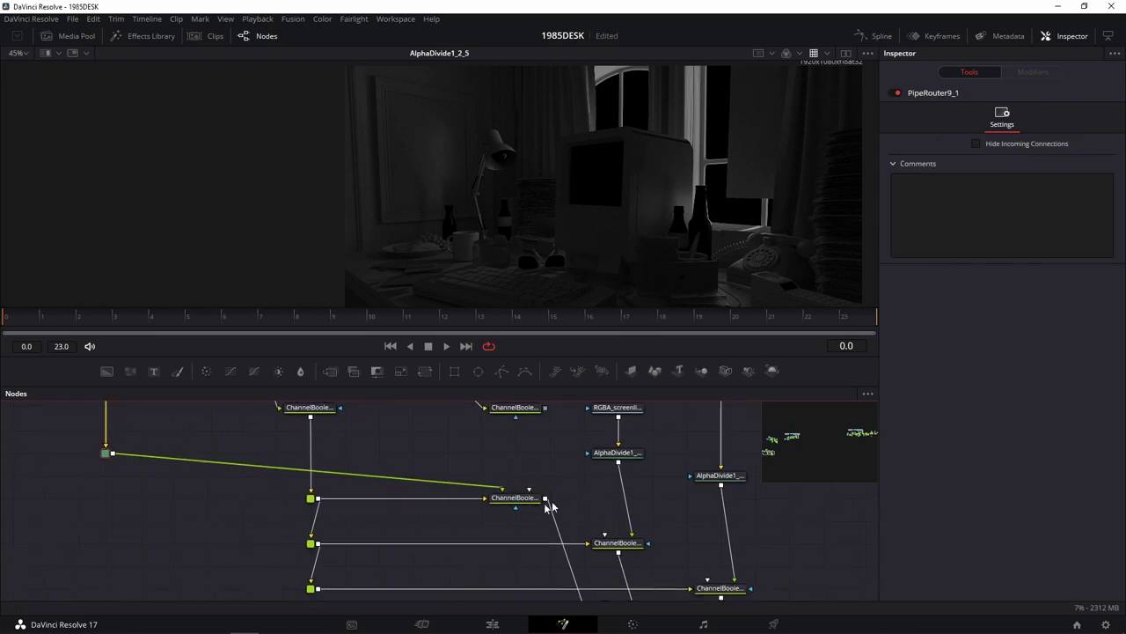
{"action": "mouse_move", "coordinate": [502, 490]}
{"action": "left_mouse_down"}
{"action": "mouse_move", "coordinate": [490, 496]}
{"action": "mouse_move", "coordinate": [406, 435]}
{"action": "left_mouse_up"}
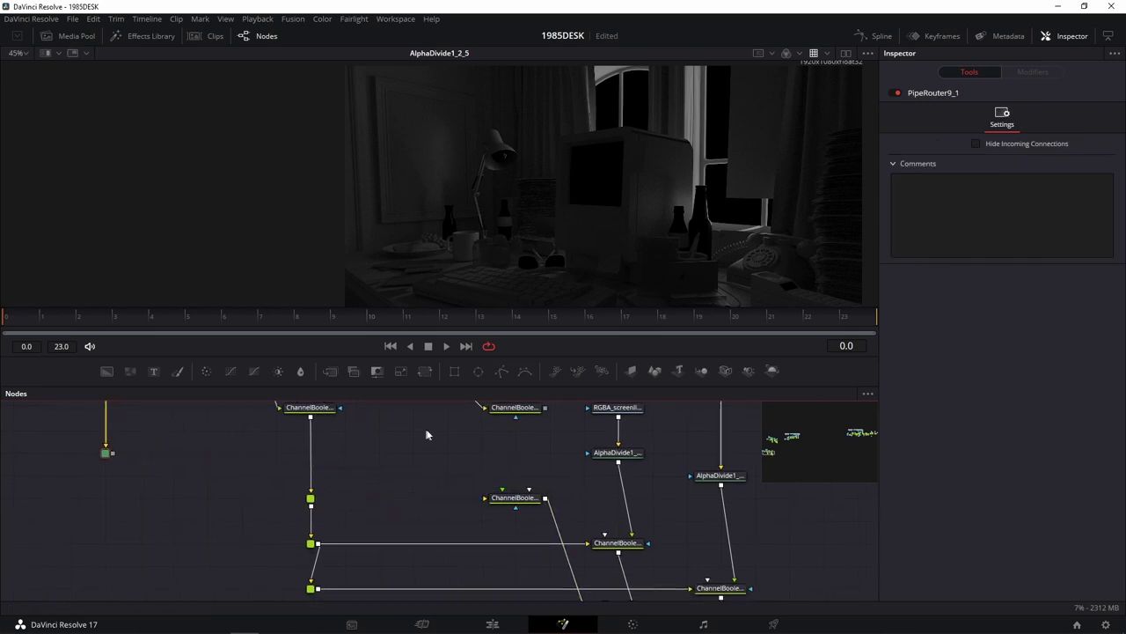
{"action": "scroll", "coordinate": [528, 444], "scroll_direction": "up", "scroll_amount": 2}
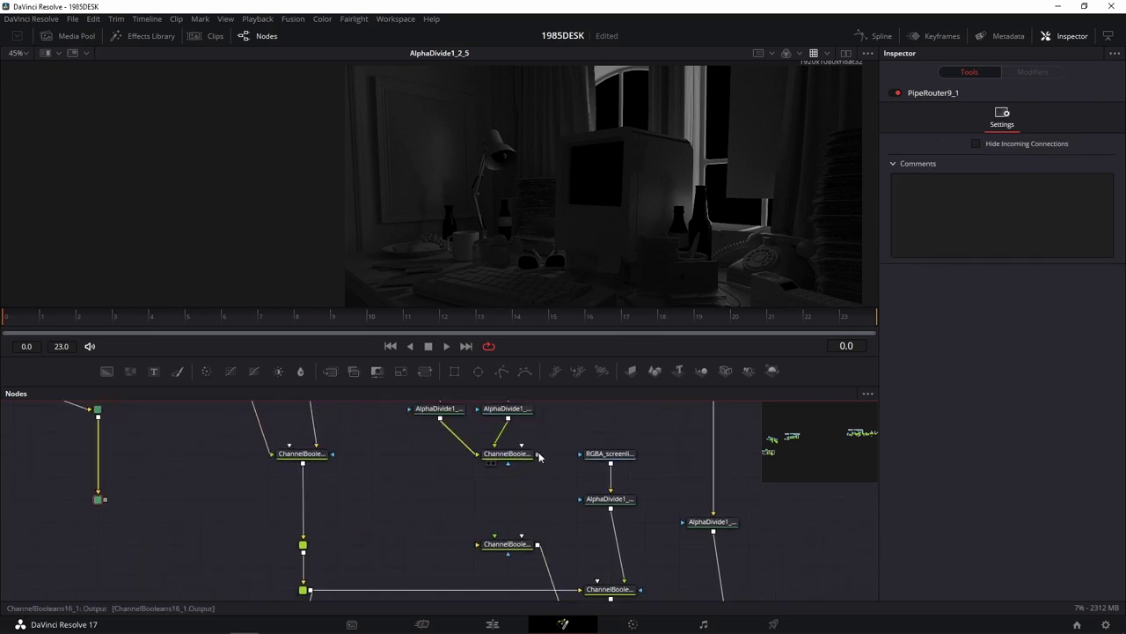
{"action": "key", "text": "1"}
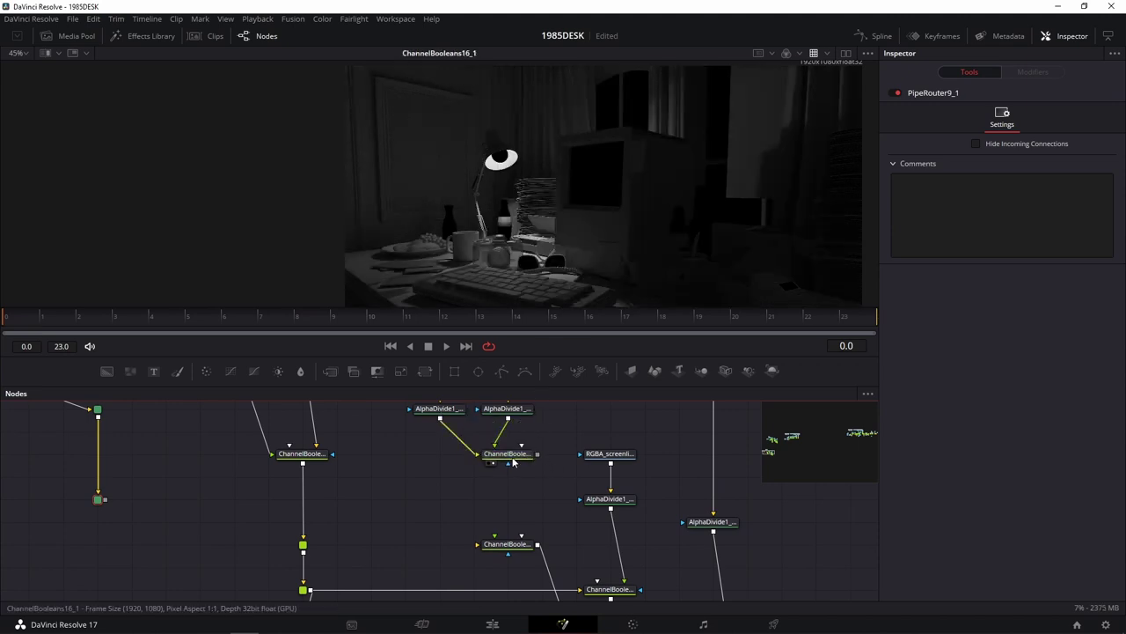
Step: Connect both add nodes into the lower ChannelBooleans and delete the three pipe routers
{"action": "left_click_drag", "start_coordinate": [332, 454], "coordinate": [493, 546]}
{"action": "left_click_drag", "start_coordinate": [540, 455], "coordinate": [522, 537]}
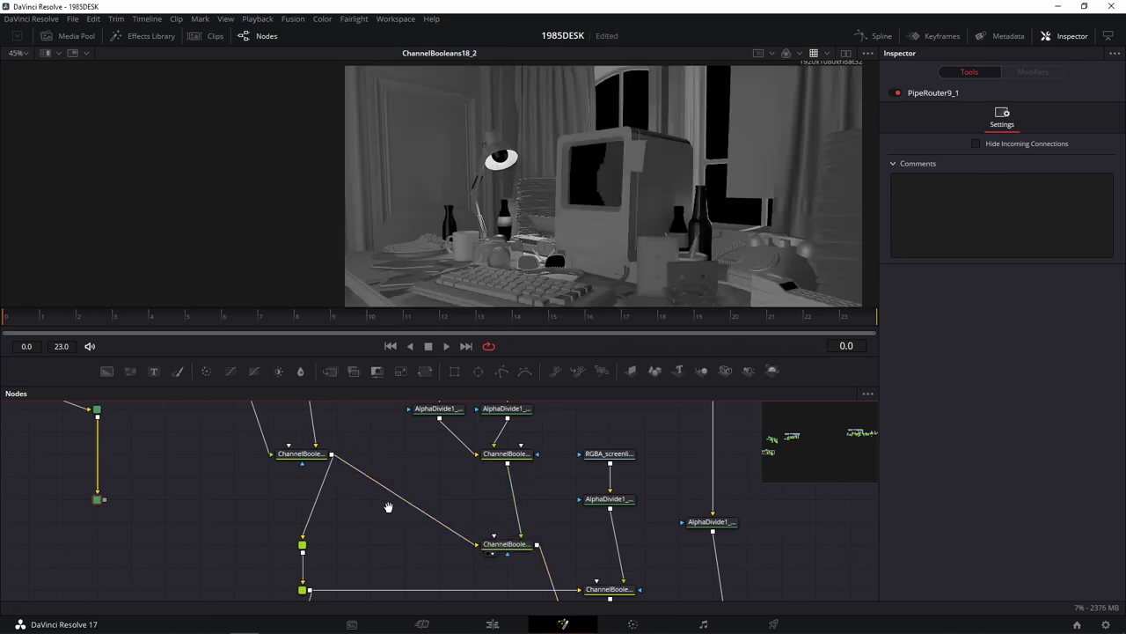
{"action": "scroll", "coordinate": [390, 431], "scroll_direction": "down", "scroll_amount": 2}
{"action": "left_click_drag", "start_coordinate": [273, 439], "coordinate": [326, 566]}
{"action": "key", "text": "Delete"}
{"action": "scroll", "coordinate": [349, 558], "scroll_direction": "up", "scroll_amount": 1}
Step: Reroute the chain's connection into the second add node, ChannelBooleans18_1_2
{"action": "left_click_drag", "start_coordinate": [449, 515], "coordinate": [264, 500]}
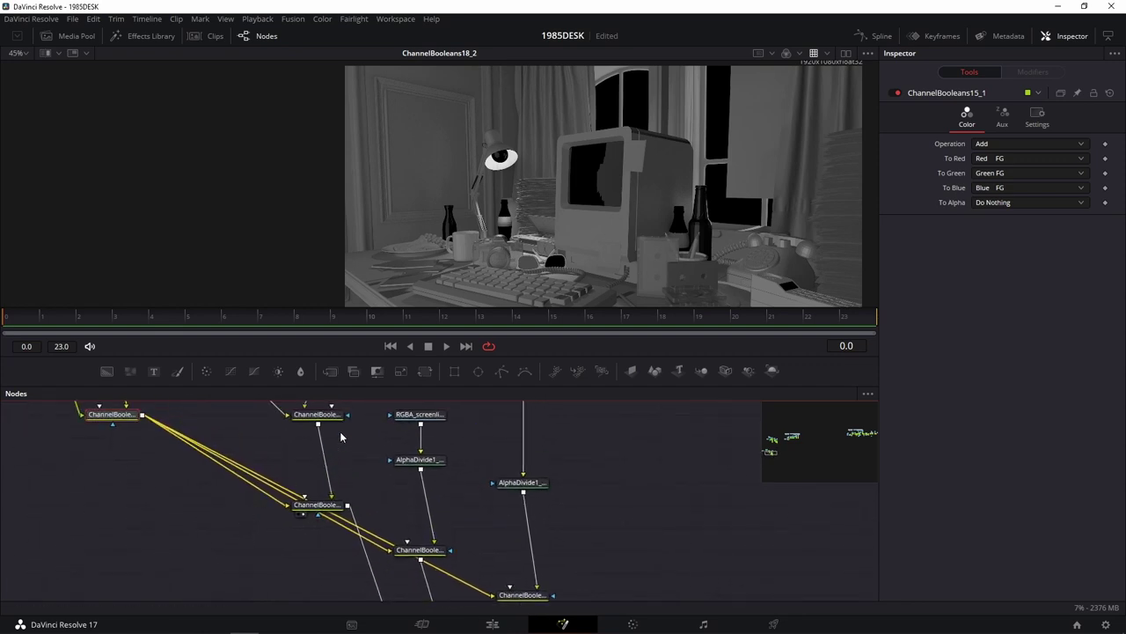
{"action": "key", "text": "1"}
{"action": "left_click_drag", "start_coordinate": [366, 477], "coordinate": [373, 477]}
{"action": "scroll", "coordinate": [373, 477], "scroll_direction": "down", "scroll_amount": 3}
{"action": "left_click", "coordinate": [540, 453]}
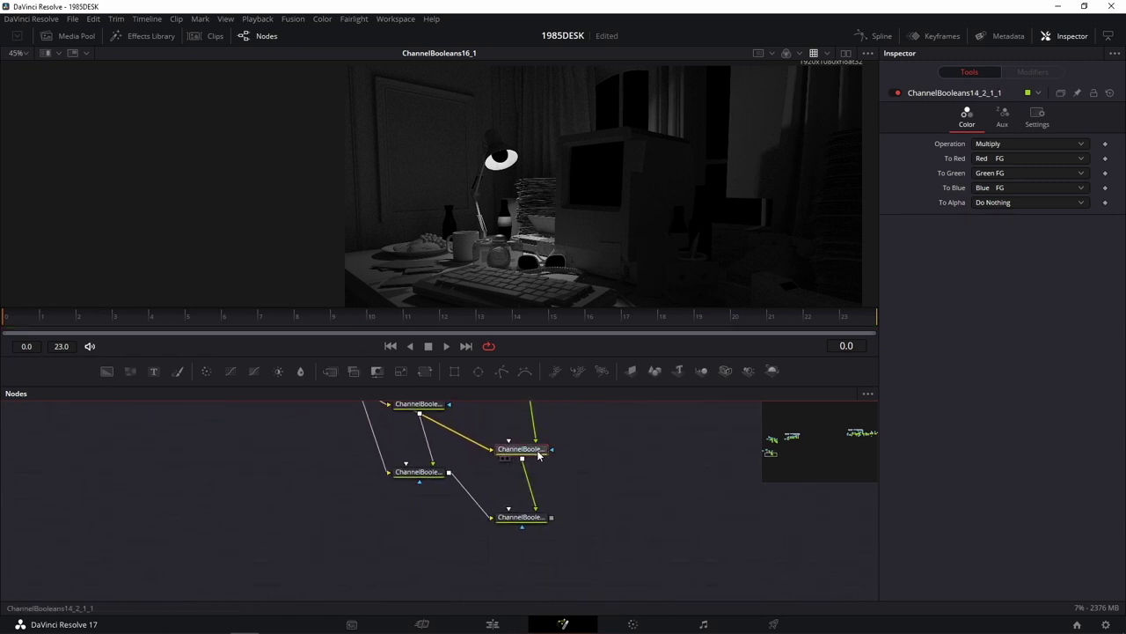
{"action": "left_click", "coordinate": [455, 475]}
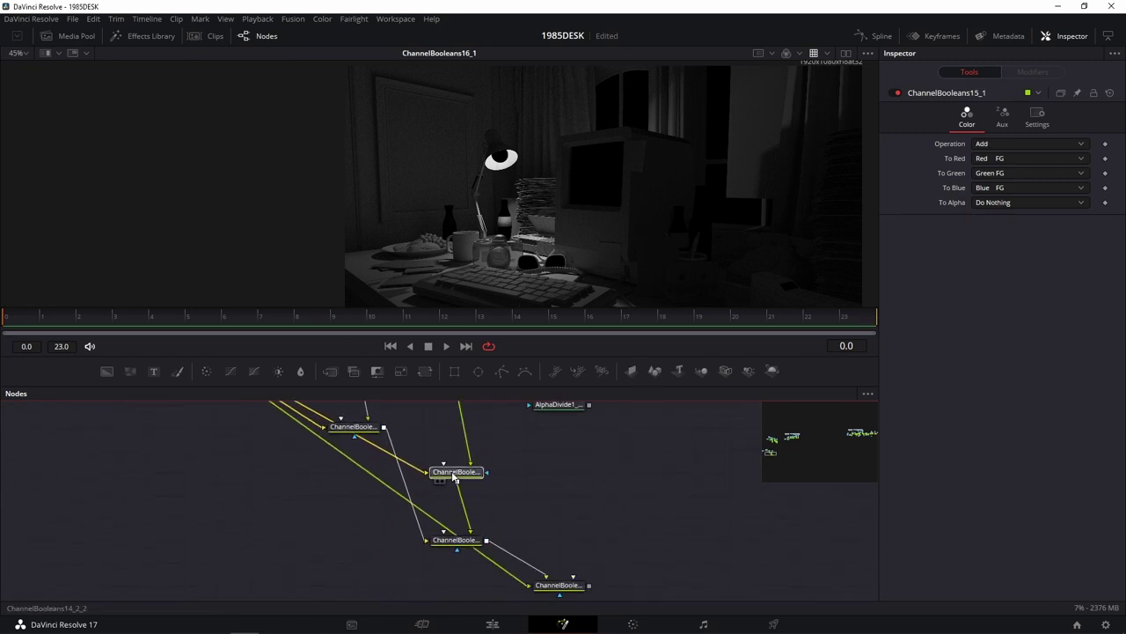
{"action": "left_click", "coordinate": [483, 504]}
{"action": "left_click_drag", "start_coordinate": [453, 505], "coordinate": [550, 549]}
{"action": "scroll", "coordinate": [596, 523], "scroll_direction": "up", "scroll_amount": 5}
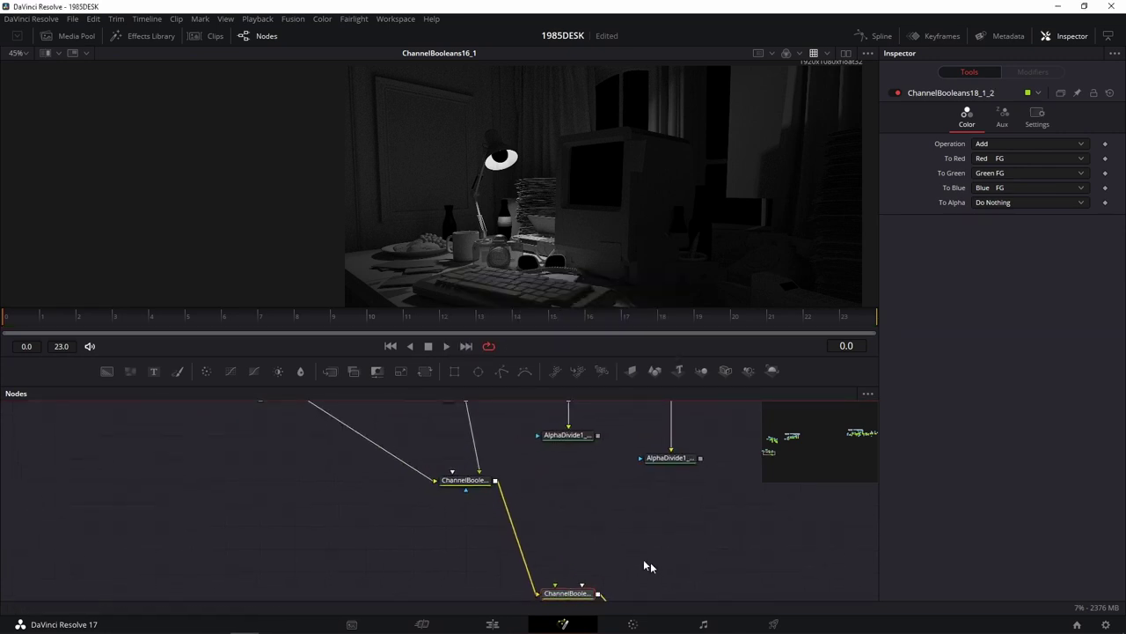
Step: Move the ChannelBooleans node and the bulblight group up beside the add chain
{"action": "mouse_move", "coordinate": [397, 520]}
{"action": "left_mouse_down"}
{"action": "mouse_move", "coordinate": [665, 608]}
{"action": "mouse_move", "coordinate": [501, 569]}
{"action": "left_mouse_up"}
{"action": "left_click_drag", "start_coordinate": [410, 577], "coordinate": [416, 510]}
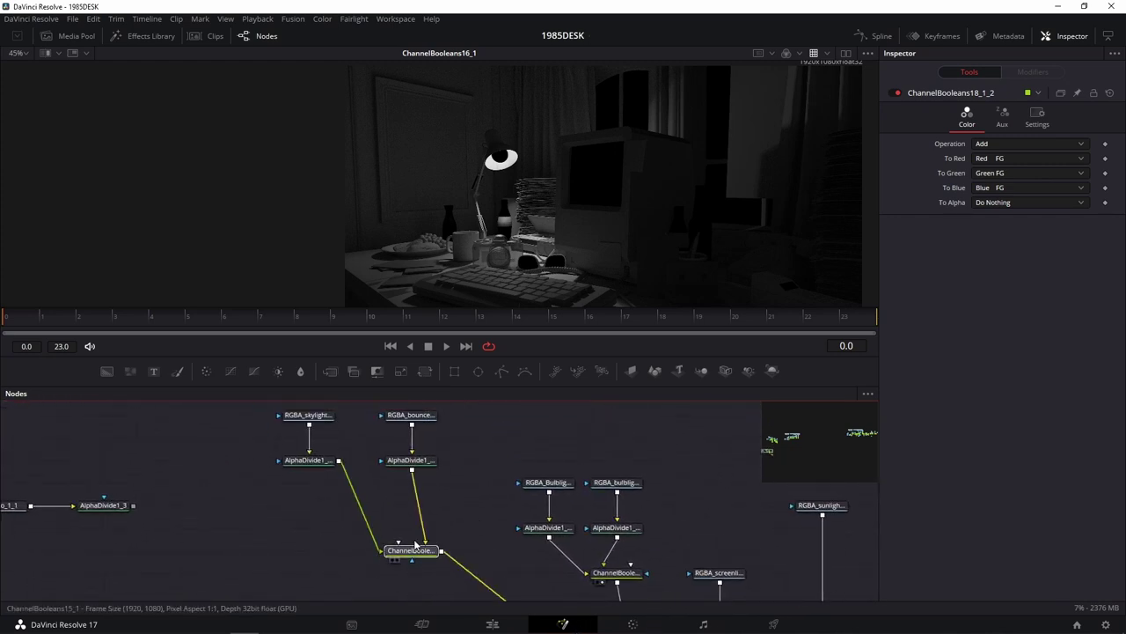
{"action": "mouse_move", "coordinate": [662, 489]}
{"action": "left_mouse_down"}
{"action": "mouse_move", "coordinate": [588, 411]}
{"action": "mouse_move", "coordinate": [459, 599]}
{"action": "left_mouse_up"}
{"action": "scroll", "coordinate": [598, 474], "scroll_direction": "down", "scroll_amount": 1}
{"action": "scroll", "coordinate": [599, 474], "scroll_direction": "down", "scroll_amount": 1}
{"action": "scroll", "coordinate": [596, 462], "scroll_direction": "down", "scroll_amount": 1}
{"action": "mouse_move", "coordinate": [609, 455]}
{"action": "left_mouse_down"}
{"action": "mouse_move", "coordinate": [621, 506]}
{"action": "mouse_move", "coordinate": [531, 420]}
{"action": "mouse_move", "coordinate": [536, 442]}
{"action": "left_mouse_up"}
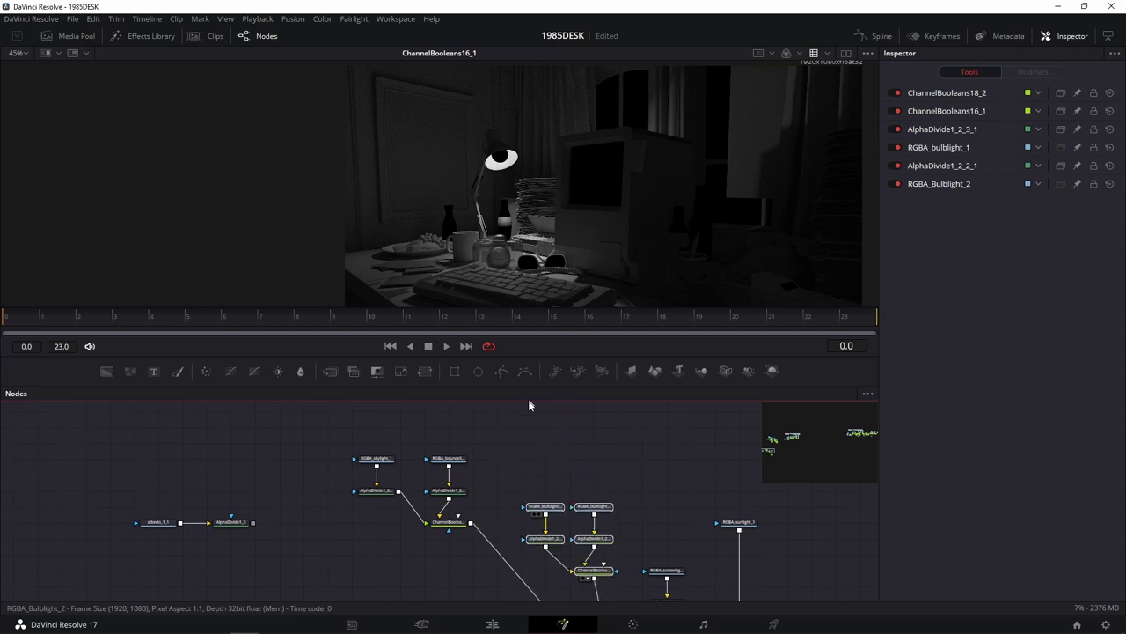
Step: Shift the bulblight group and six nodes up-left, then view ChannelBooleans18_2
{"action": "left_click", "coordinate": [536, 442]}
{"action": "scroll", "coordinate": [651, 519], "scroll_direction": "left", "scroll_amount": 1}
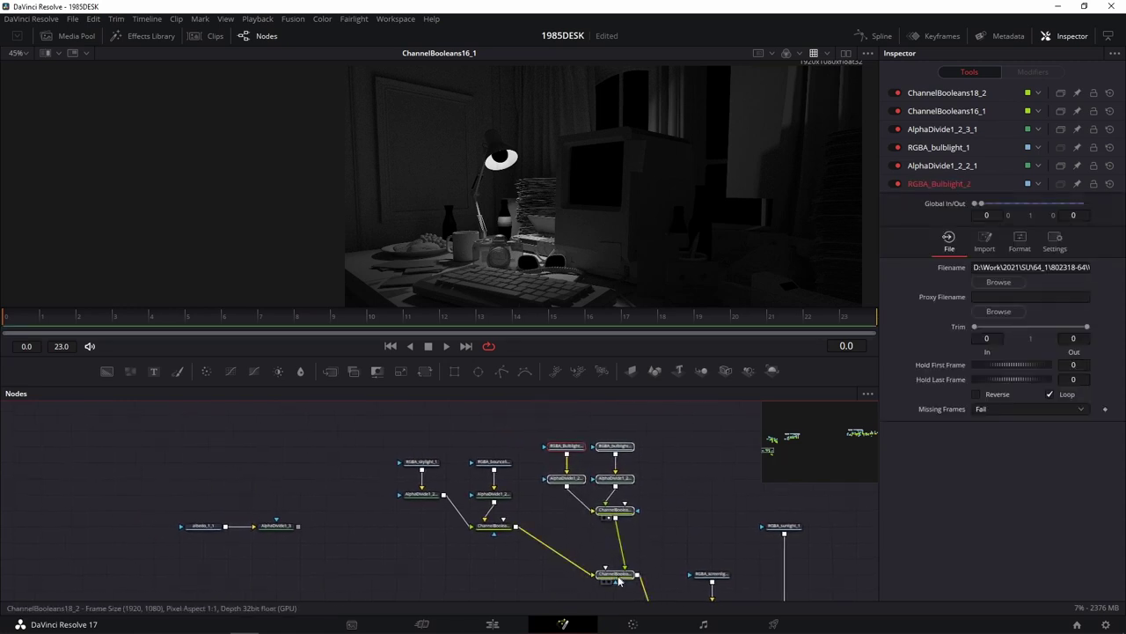
{"action": "left_click_drag", "start_coordinate": [616, 574], "coordinate": [616, 558]}
{"action": "left_click_drag", "start_coordinate": [669, 418], "coordinate": [546, 597]}
{"action": "left_click_drag", "start_coordinate": [621, 564], "coordinate": [596, 533]}
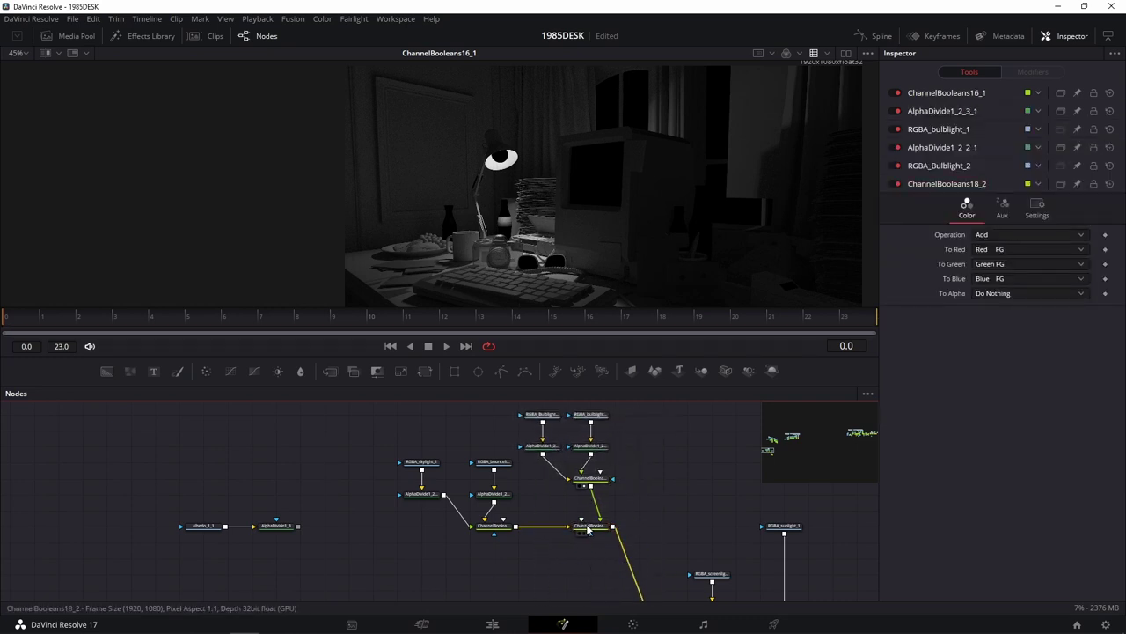
{"action": "key", "text": "1"}
Step: Line up the screenlight loader and its AlphaDivide beside the add chain
{"action": "scroll", "coordinate": [553, 540], "scroll_direction": "down", "scroll_amount": 3}
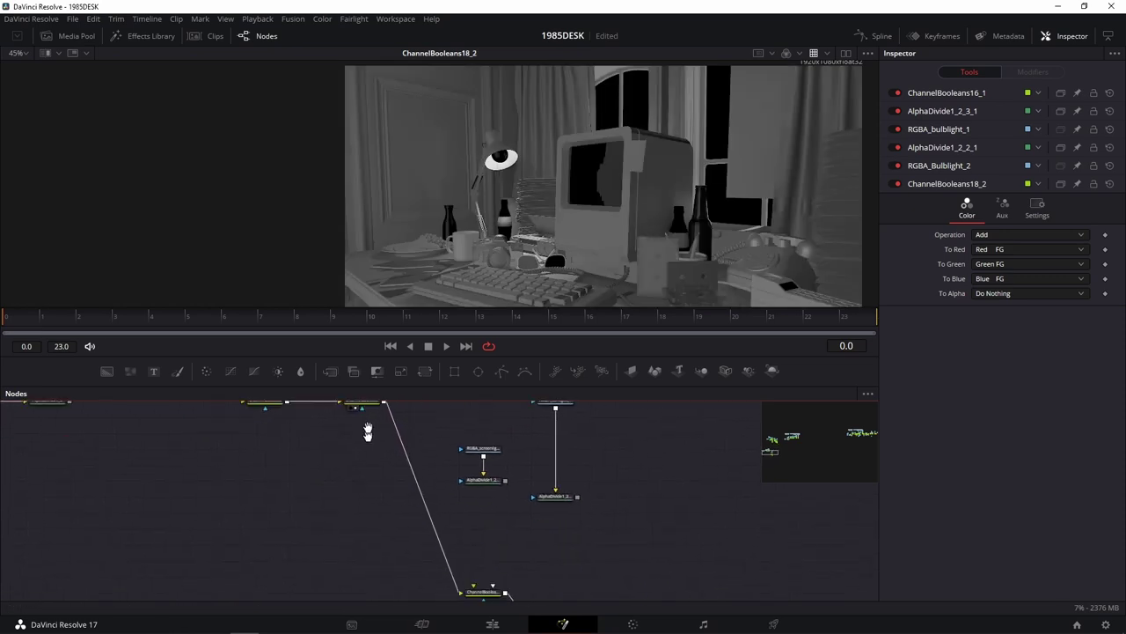
{"action": "scroll", "coordinate": [528, 537], "scroll_direction": "up", "scroll_amount": 3}
{"action": "left_click", "coordinate": [563, 528]}
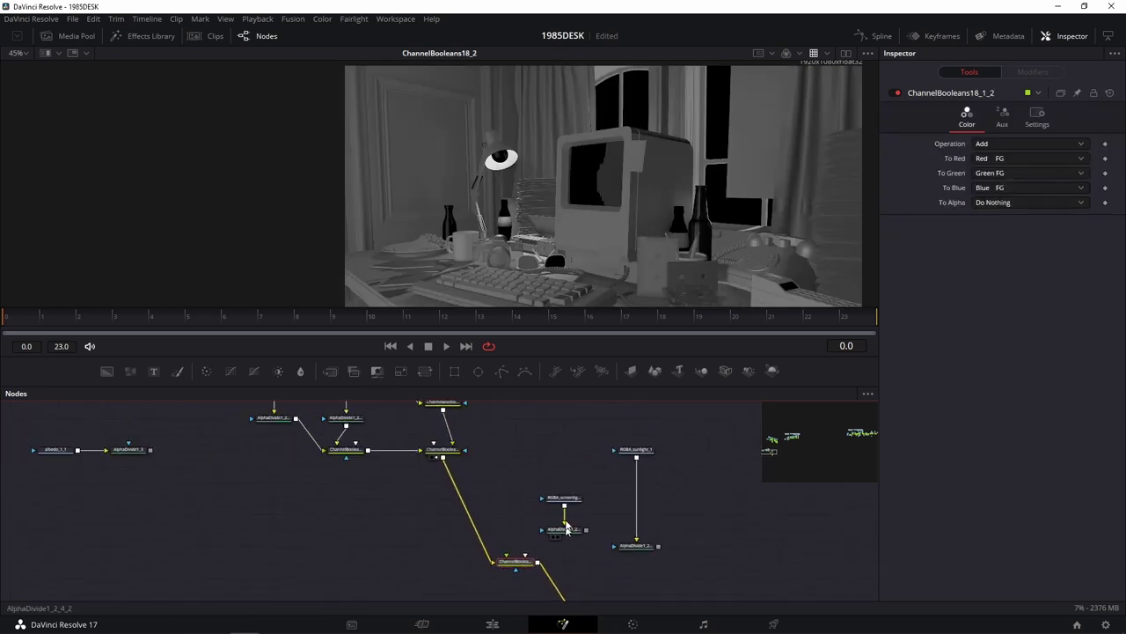
{"action": "mouse_move", "coordinate": [590, 458]}
{"action": "left_mouse_down"}
{"action": "mouse_move", "coordinate": [544, 537]}
{"action": "mouse_move", "coordinate": [516, 449]}
{"action": "mouse_move", "coordinate": [511, 565]}
{"action": "left_mouse_up"}
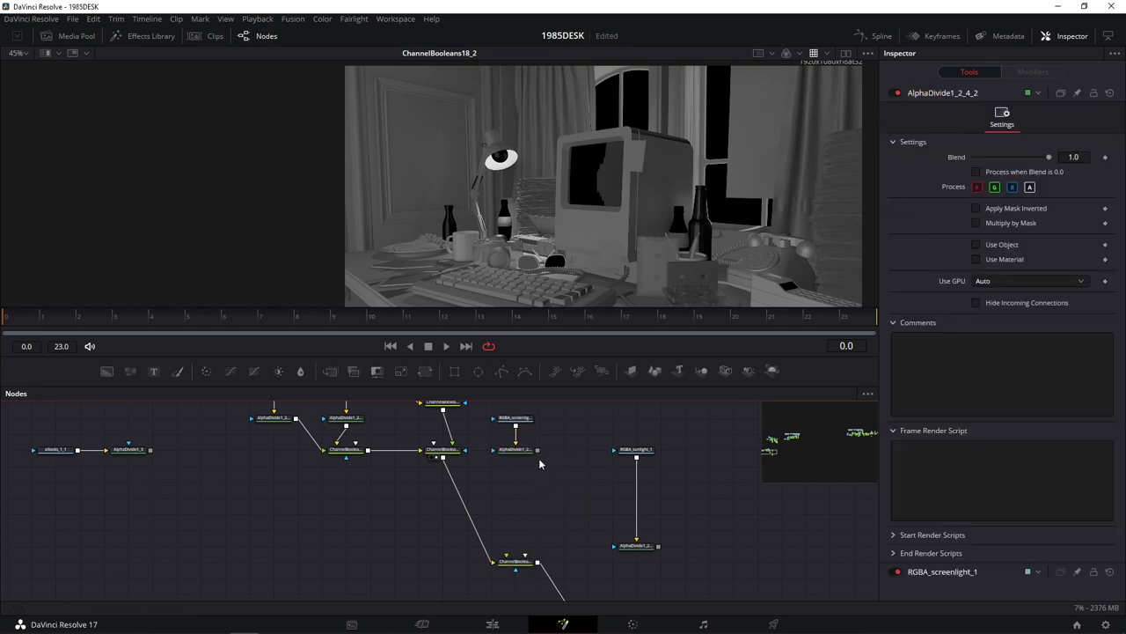
{"action": "left_click_drag", "start_coordinate": [518, 559], "coordinate": [518, 495]}
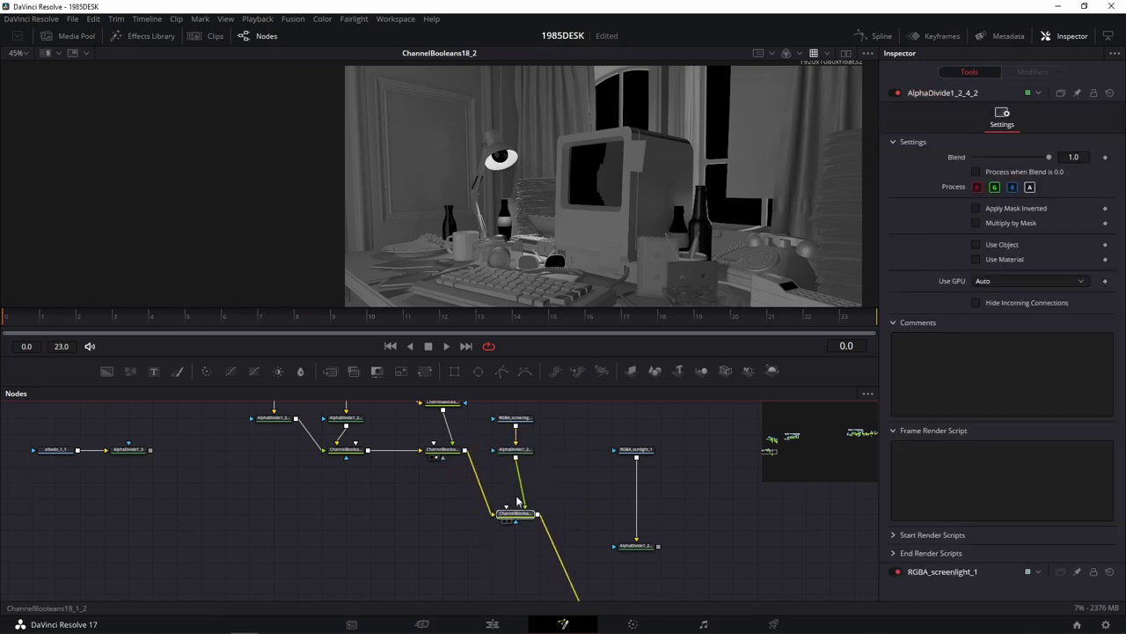
{"action": "mouse_move", "coordinate": [524, 439]}
{"action": "left_mouse_down"}
{"action": "mouse_move", "coordinate": [465, 590]}
{"action": "mouse_move", "coordinate": [491, 520]}
{"action": "left_mouse_up"}
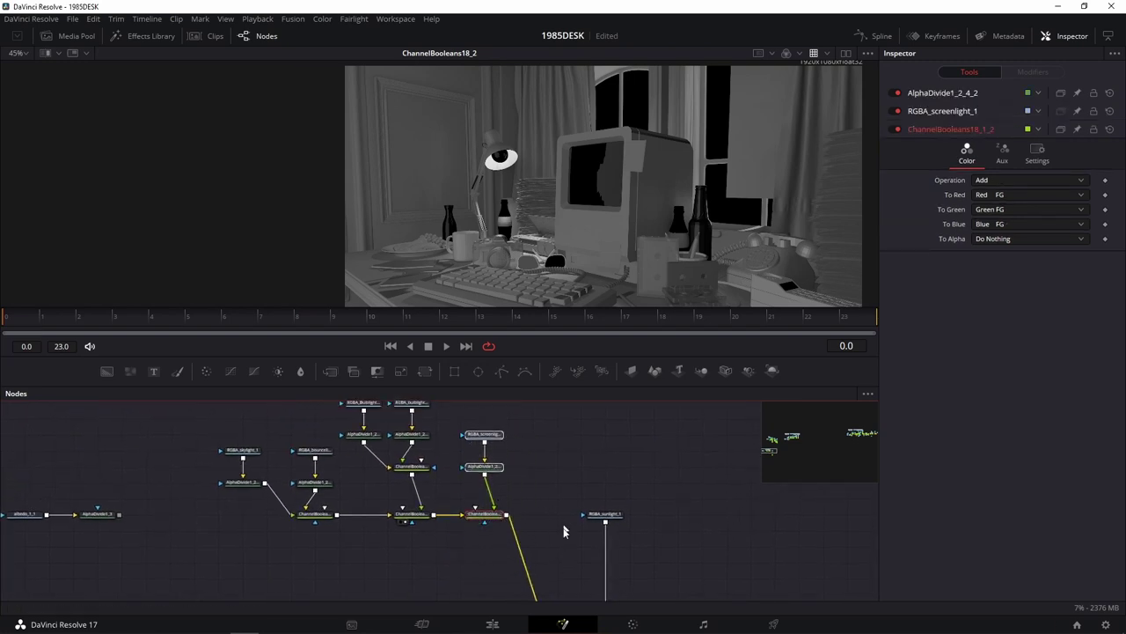
{"action": "left_click_drag", "start_coordinate": [556, 545], "coordinate": [441, 455]}
Step: Place the ChannelBooleans node under AlphaDivide and link AlphaDivide's output into it
{"action": "scroll", "coordinate": [470, 520], "scroll_direction": "down", "scroll_amount": 3}
{"action": "scroll", "coordinate": [520, 551], "scroll_direction": "up", "scroll_amount": 1}
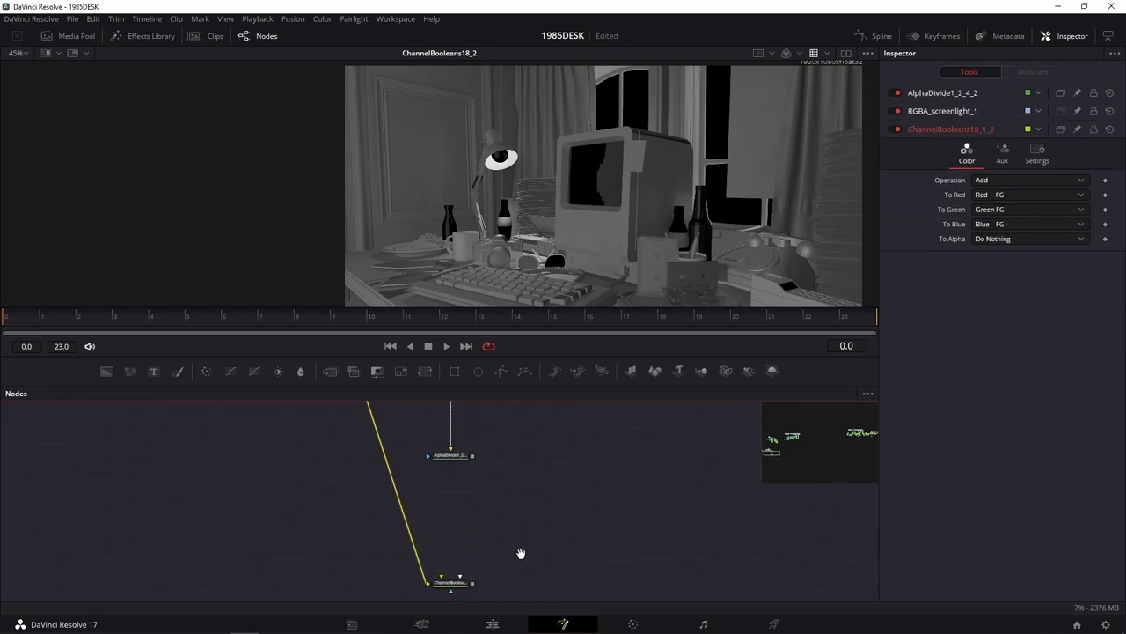
{"action": "left_click_drag", "start_coordinate": [463, 591], "coordinate": [463, 509]}
{"action": "left_click", "coordinate": [463, 509]}
{"action": "mouse_move", "coordinate": [475, 462]}
{"action": "left_mouse_down"}
{"action": "mouse_move", "coordinate": [463, 503]}
{"action": "mouse_move", "coordinate": [545, 546]}
{"action": "left_mouse_up"}
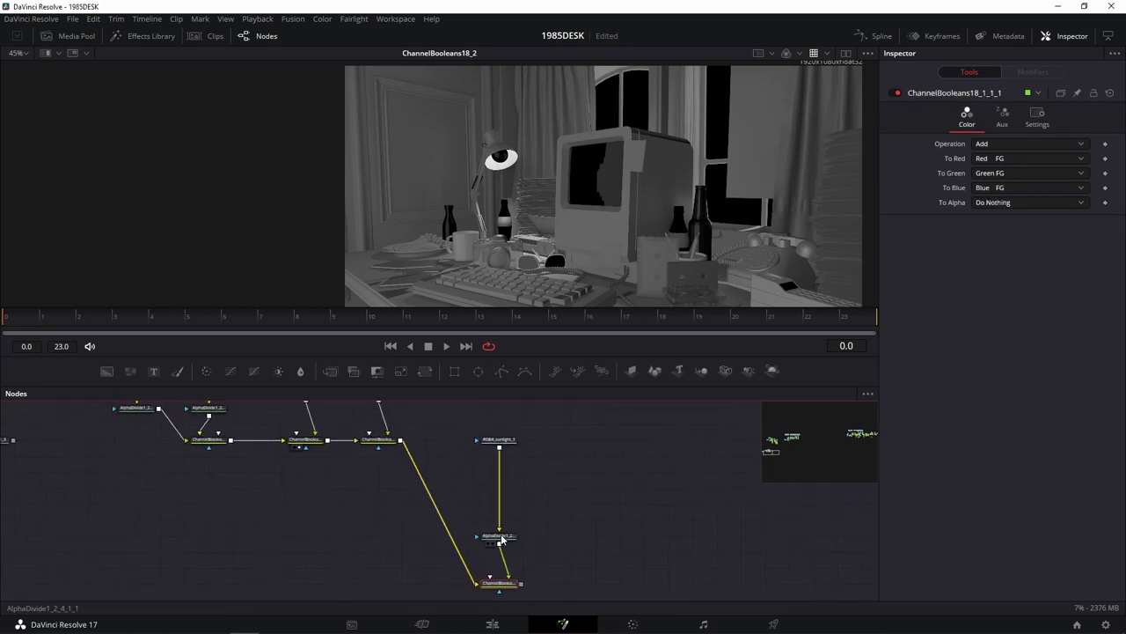
Step: Move the sunlight branch into the chain and view ChannelBooleans18_1_1_1's summed lighting
{"action": "left_click", "coordinate": [497, 441]}
{"action": "scroll", "coordinate": [572, 450], "scroll_direction": "down", "scroll_amount": 3}
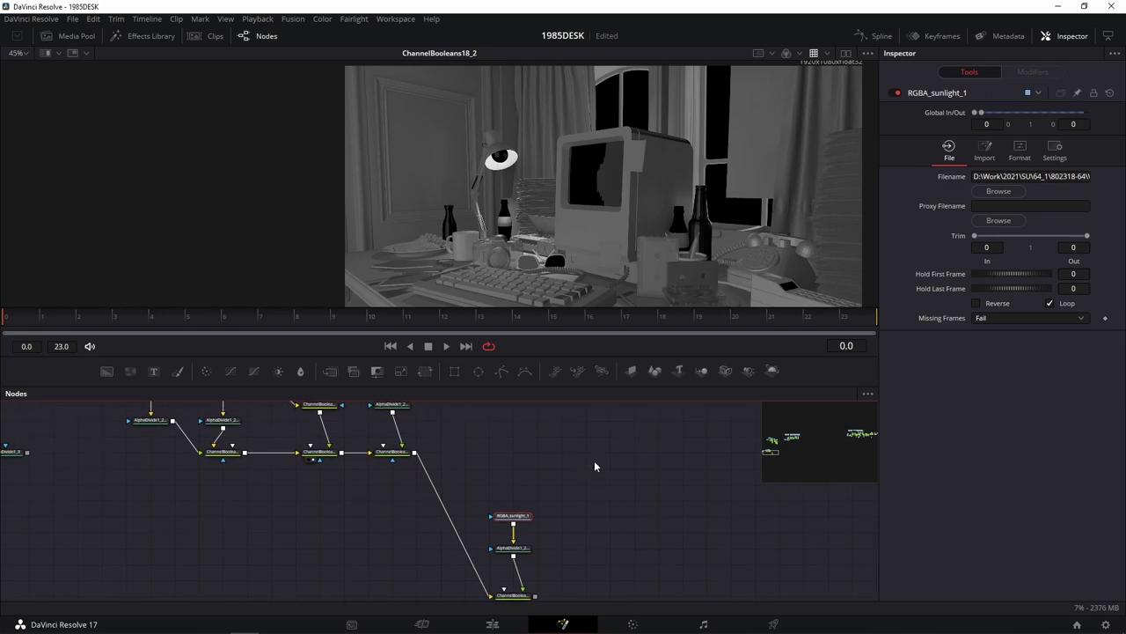
{"action": "mouse_move", "coordinate": [592, 473]}
{"action": "left_mouse_down"}
{"action": "mouse_move", "coordinate": [523, 590]}
{"action": "mouse_move", "coordinate": [514, 464]}
{"action": "left_mouse_up"}
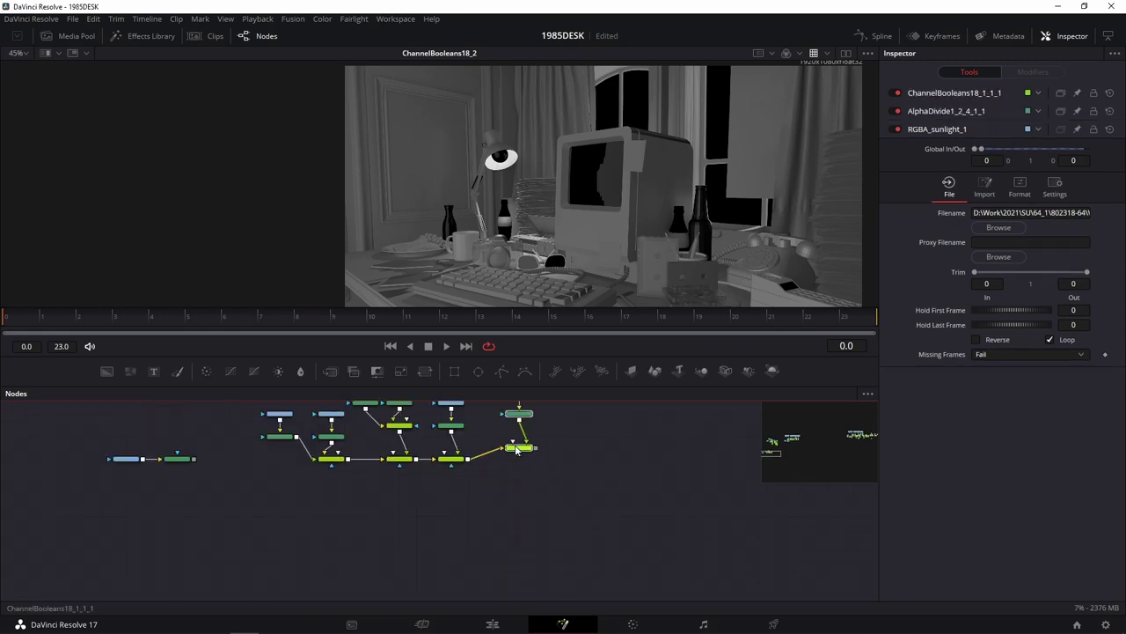
{"action": "left_click", "coordinate": [514, 464]}
{"action": "scroll", "coordinate": [529, 485], "scroll_direction": "up", "scroll_amount": 5}
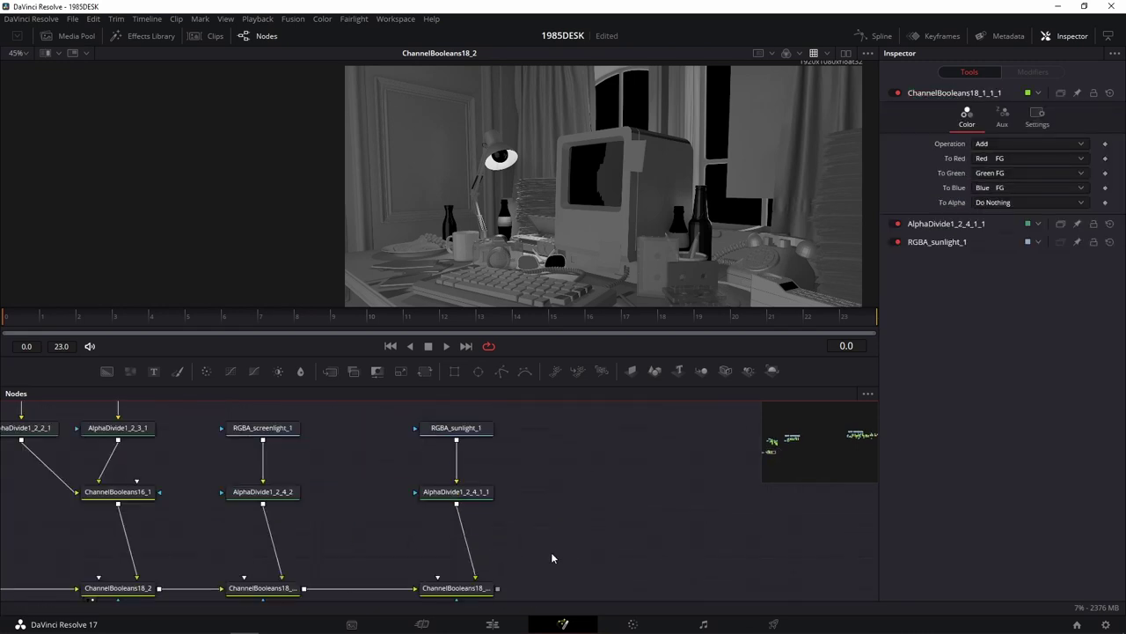
{"action": "key", "text": "1"}
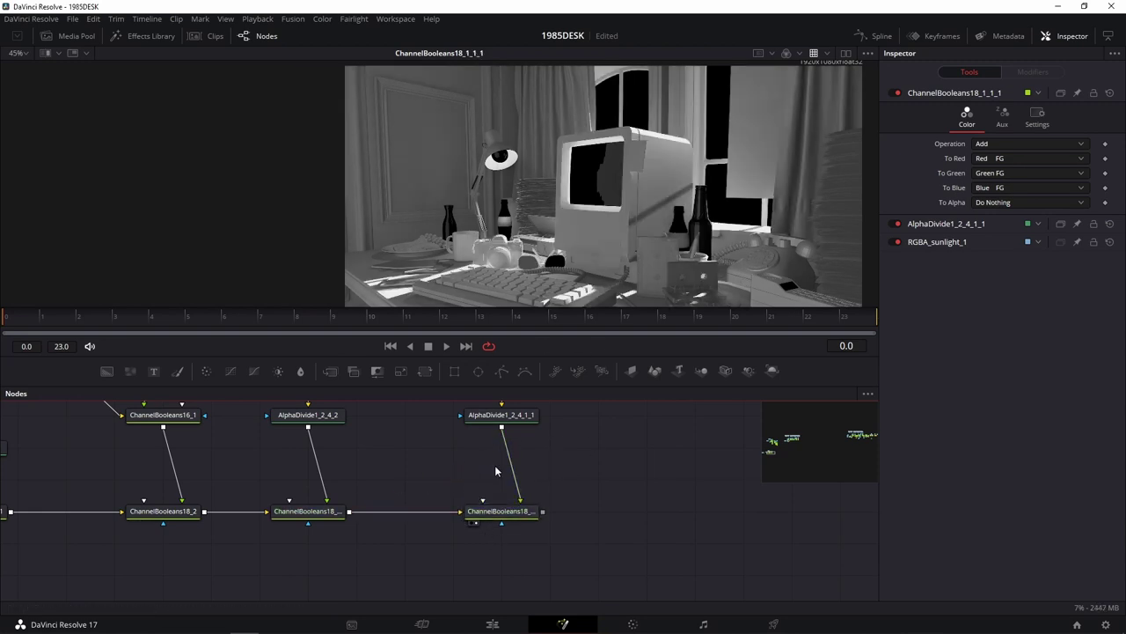
Step: Select the albedo loader and its AlphaDivide node
{"action": "scroll", "coordinate": [474, 521], "scroll_direction": "down", "scroll_amount": 3}
{"action": "scroll", "coordinate": [474, 521], "scroll_direction": "down", "scroll_amount": 3}
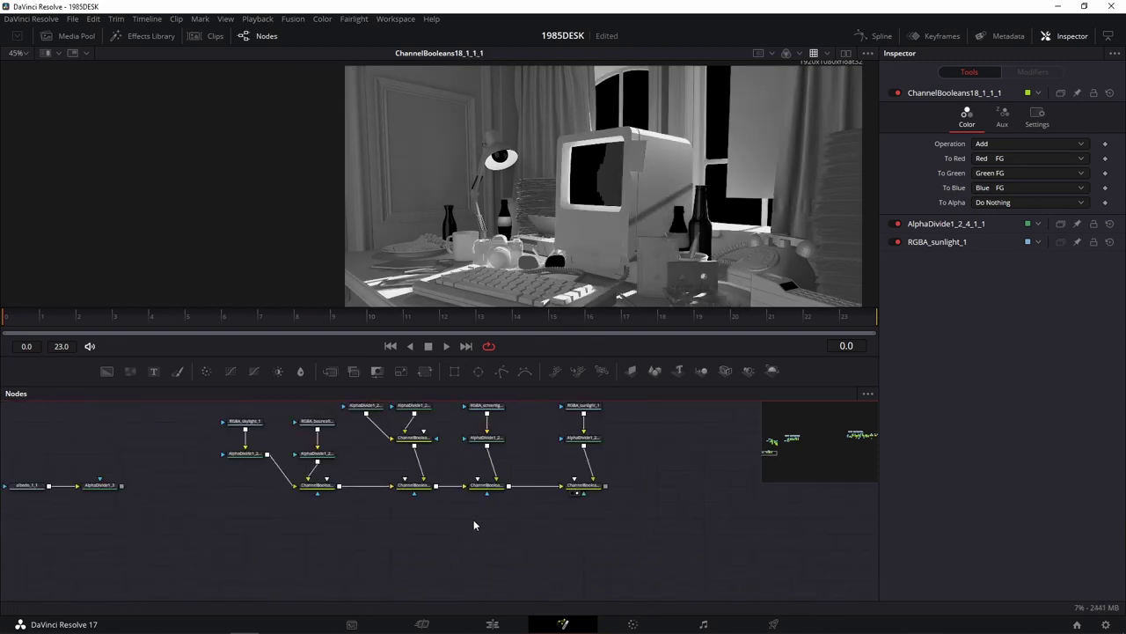
{"action": "left_click_drag", "start_coordinate": [264, 429], "coordinate": [95, 486]}
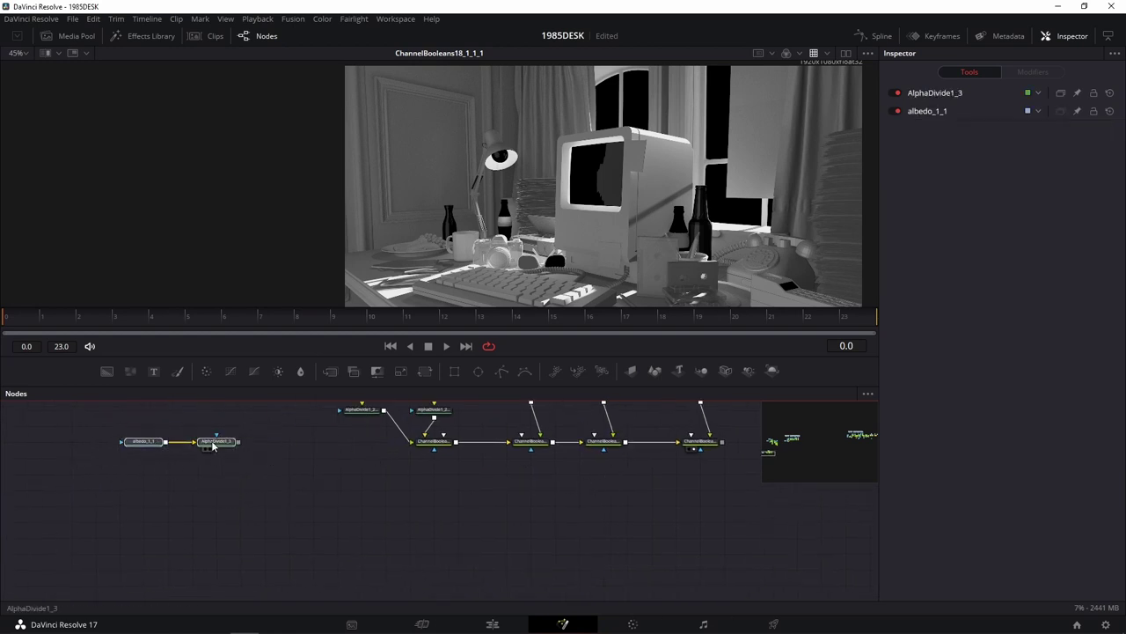
Step: Move the albedo pair down and right and view the AlphaDivide1_3 output
{"action": "left_click_drag", "start_coordinate": [212, 446], "coordinate": [630, 483]}
{"action": "scroll", "coordinate": [526, 473], "scroll_direction": "up", "scroll_amount": 4}
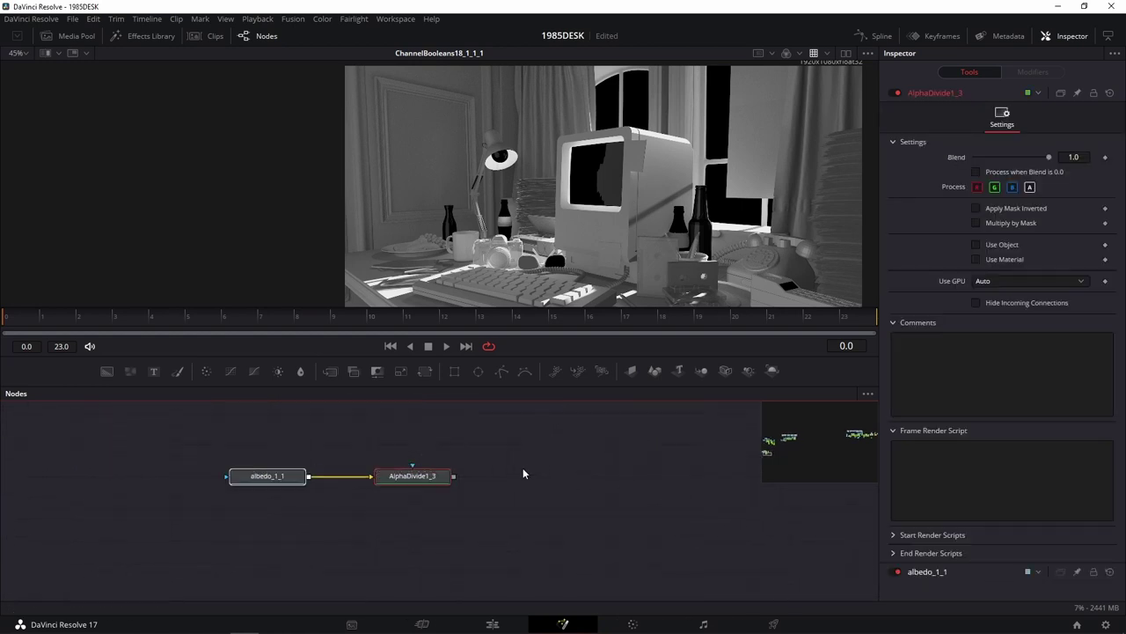
{"action": "scroll", "coordinate": [525, 473], "scroll_direction": "up", "scroll_amount": 3}
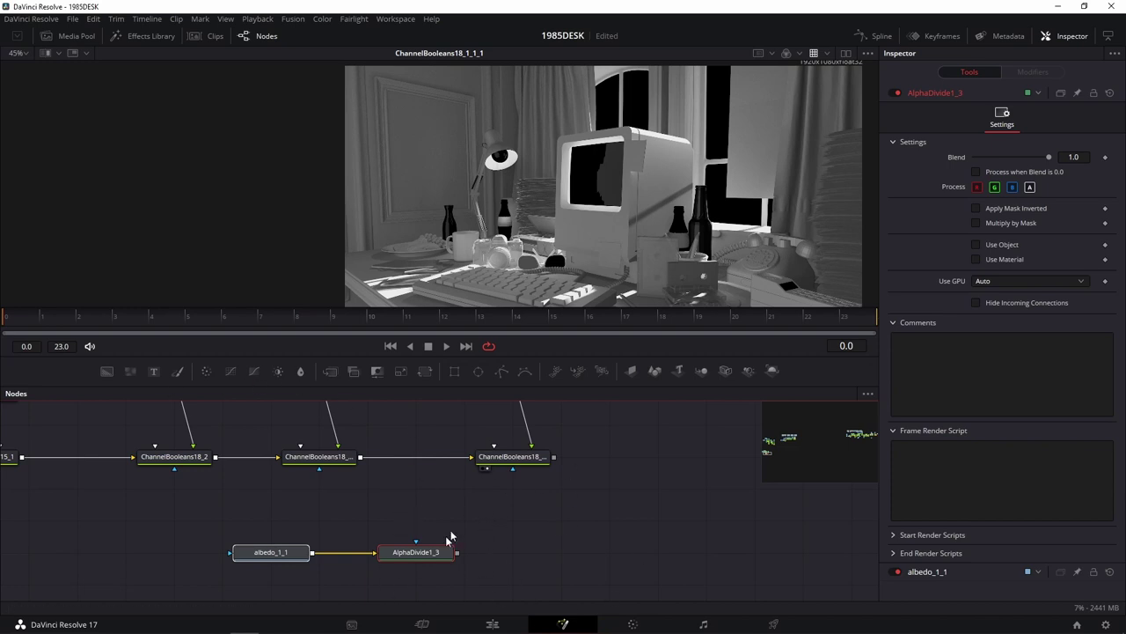
{"action": "key", "text": "1"}
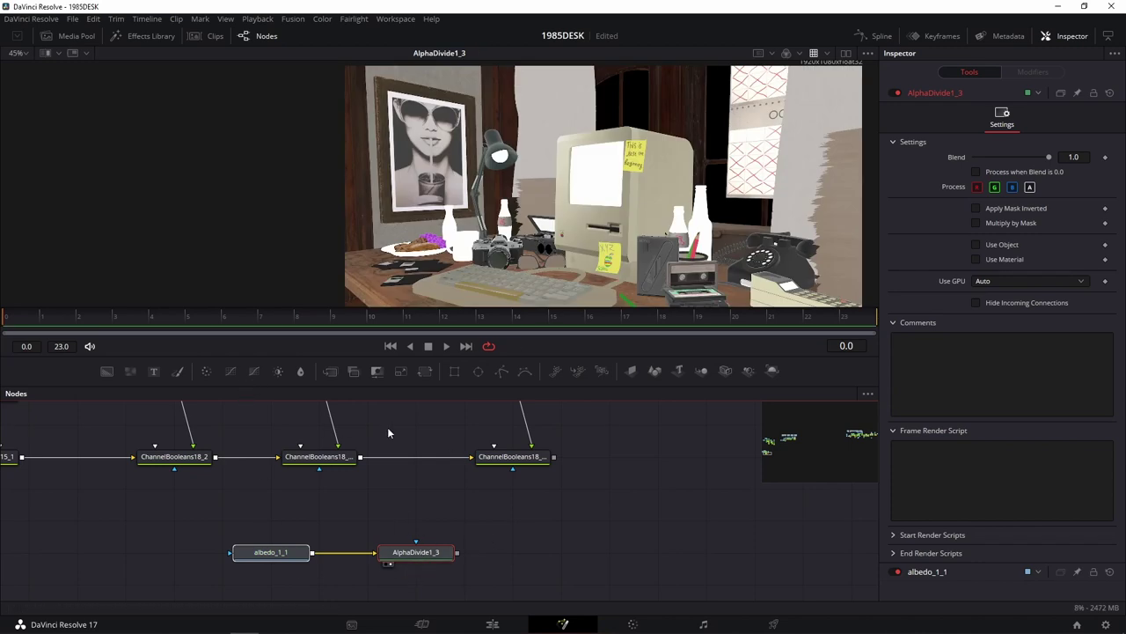
Step: Add ChannelBooleans19 fed by AlphaDivide1_3 and the last add node, set to Multiply with To Alpha Do Nothing
{"action": "left_click_drag", "start_coordinate": [355, 370], "coordinate": [544, 571]}
{"action": "left_click_drag", "start_coordinate": [456, 552], "coordinate": [524, 552]}
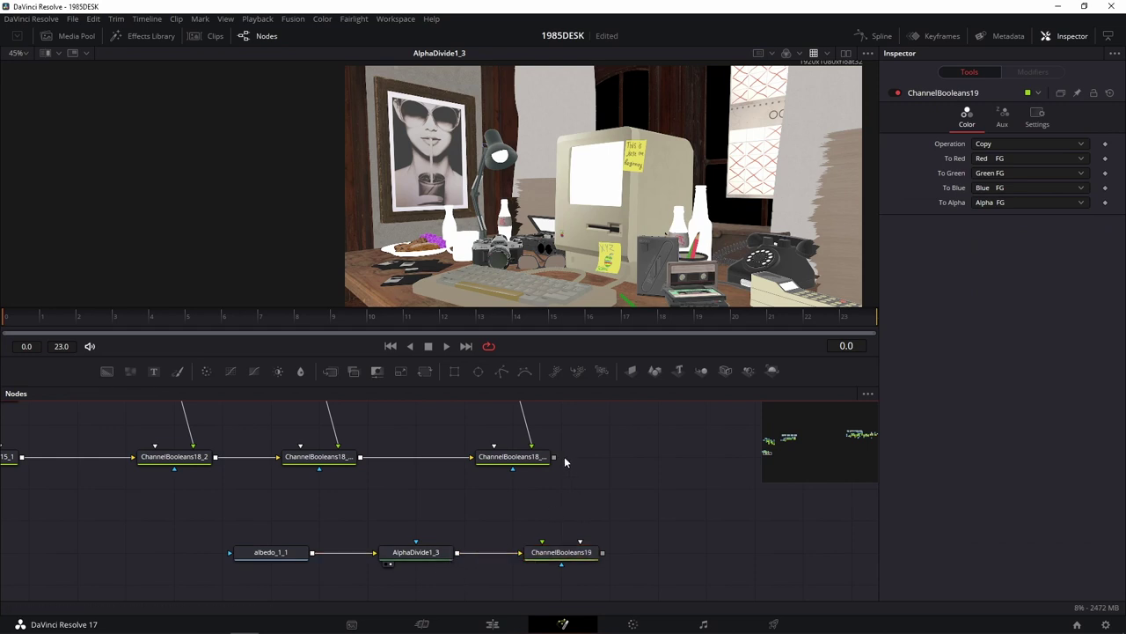
{"action": "left_click_drag", "start_coordinate": [553, 457], "coordinate": [542, 541]}
{"action": "left_click", "coordinate": [1029, 205]}
{"action": "left_click", "coordinate": [1014, 269]}
{"action": "left_click", "coordinate": [998, 145]}
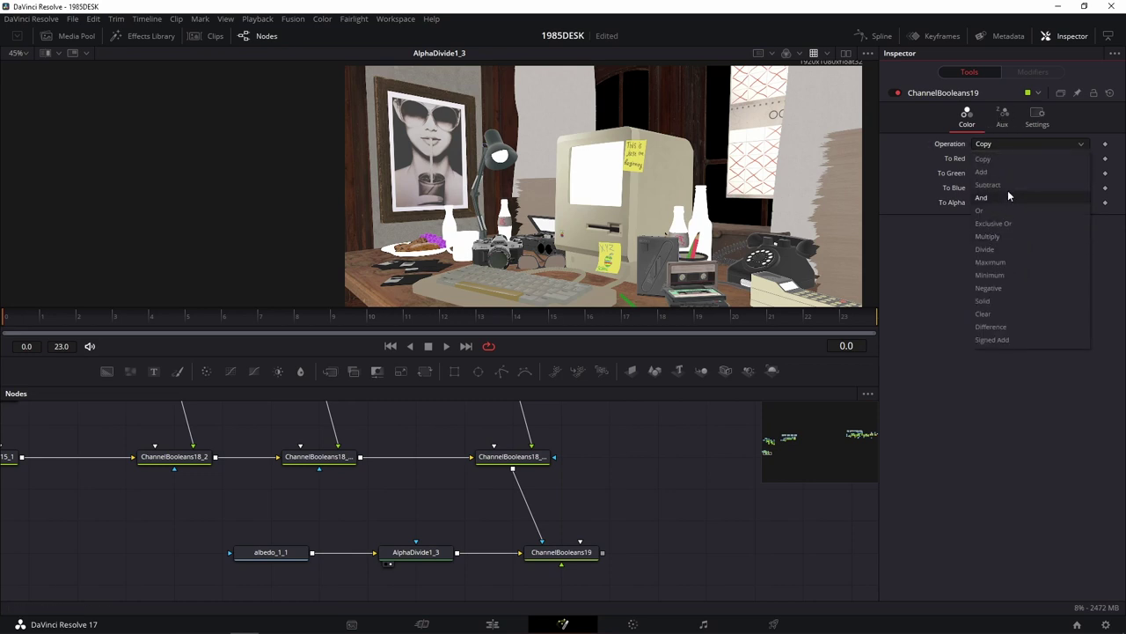
{"action": "left_click", "coordinate": [993, 236]}
Step: View ChannelBooleans19's full-colour desk scene and recentre the tree on the albedo branch
{"action": "left_click", "coordinate": [561, 558]}
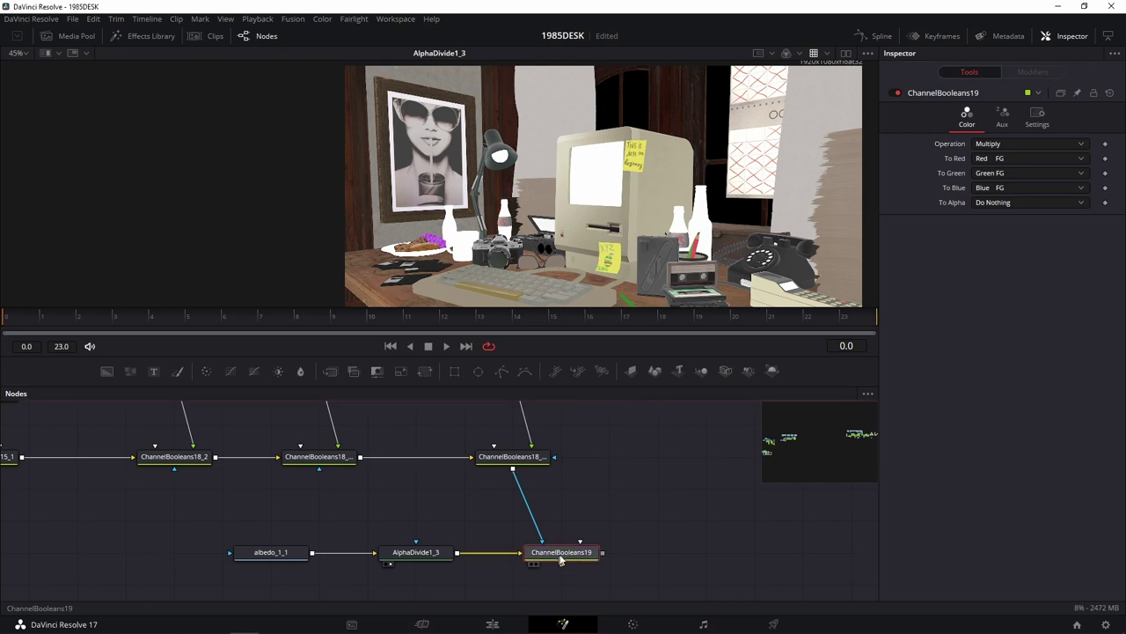
{"action": "key", "text": "1"}
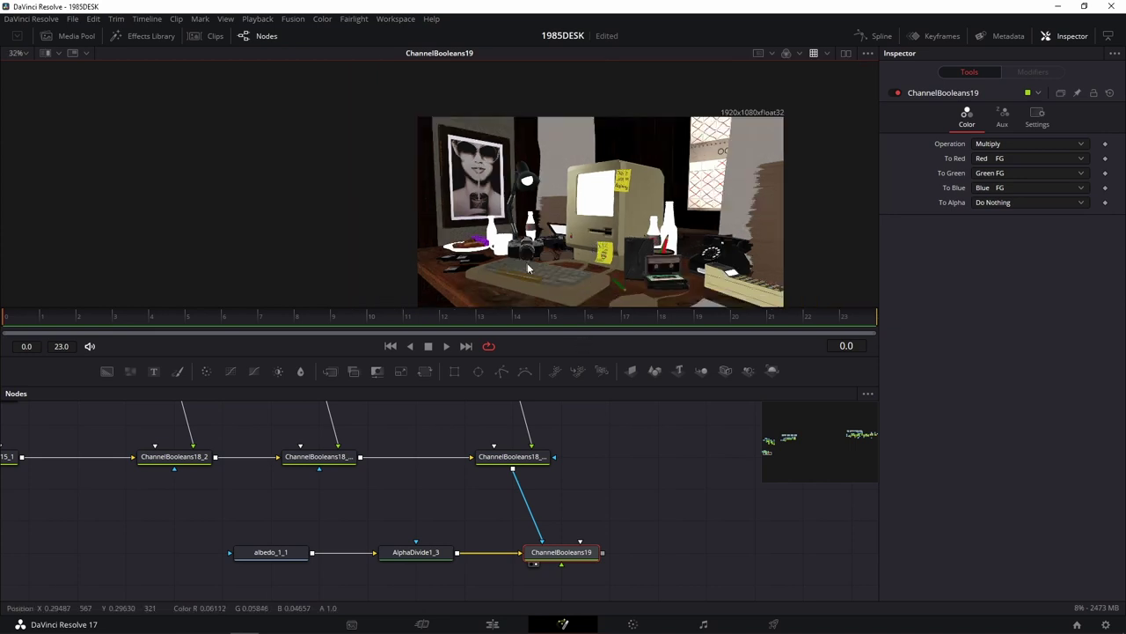
{"action": "scroll", "coordinate": [572, 220], "scroll_direction": "down", "scroll_amount": 2}
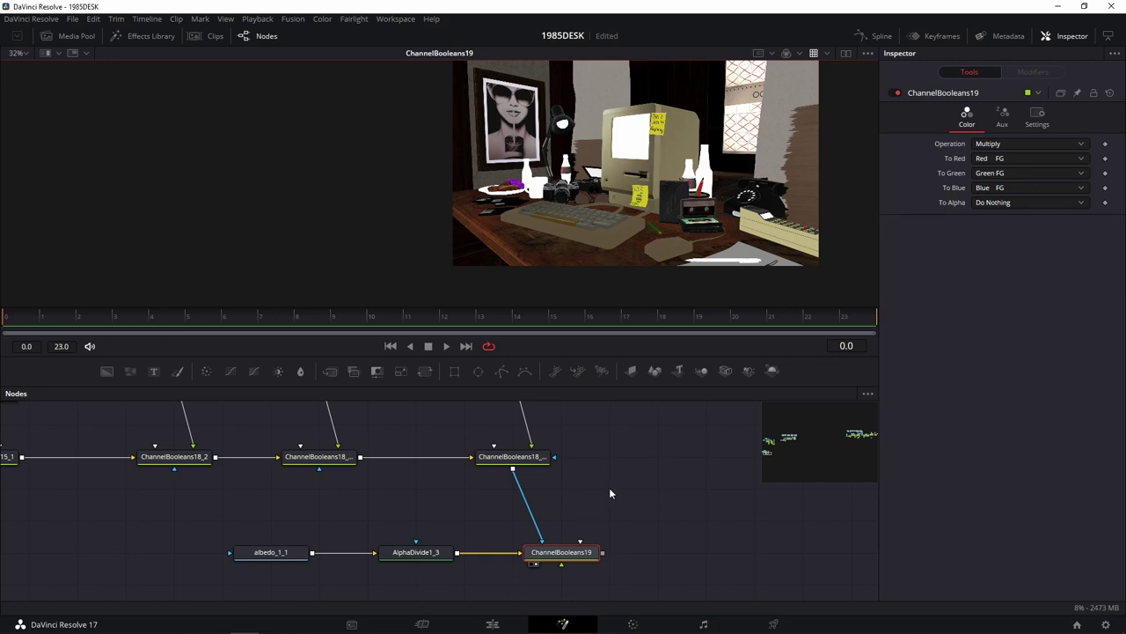
{"action": "left_click_drag", "start_coordinate": [598, 495], "coordinate": [447, 463]}
{"action": "left_click_drag", "start_coordinate": [517, 504], "coordinate": [521, 519]}
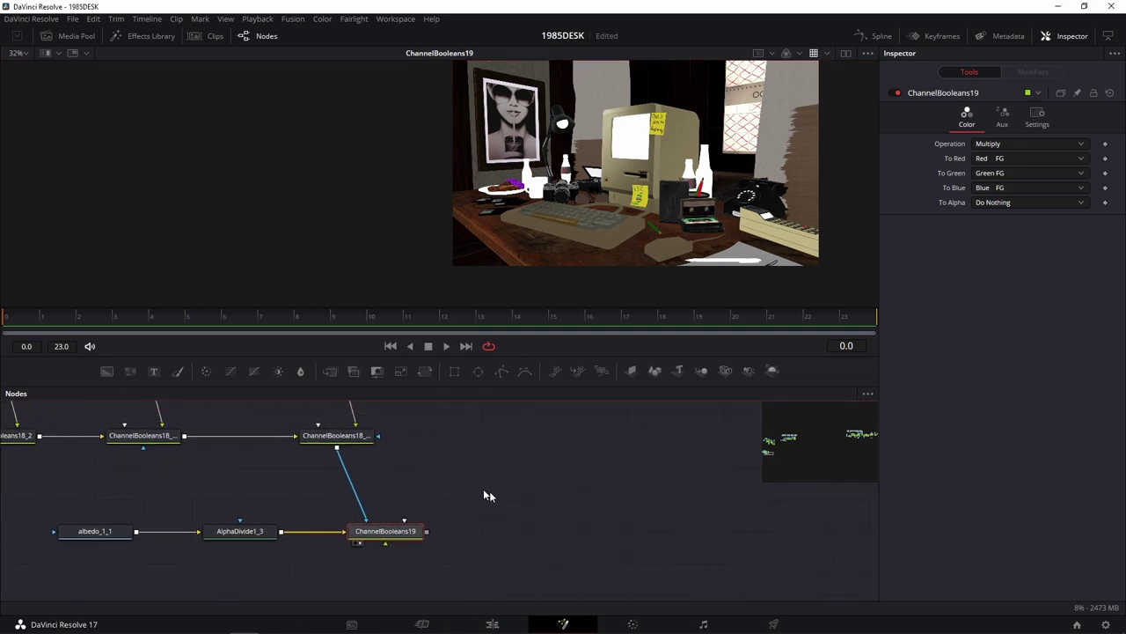
Step: Add ChannelBooleans20 after ChannelBooleans19, fed by ChannelBooleans19 and the light-pass sum
{"action": "left_click", "coordinate": [491, 519]}
{"action": "left_click_drag", "start_coordinate": [353, 370], "coordinate": [523, 538]}
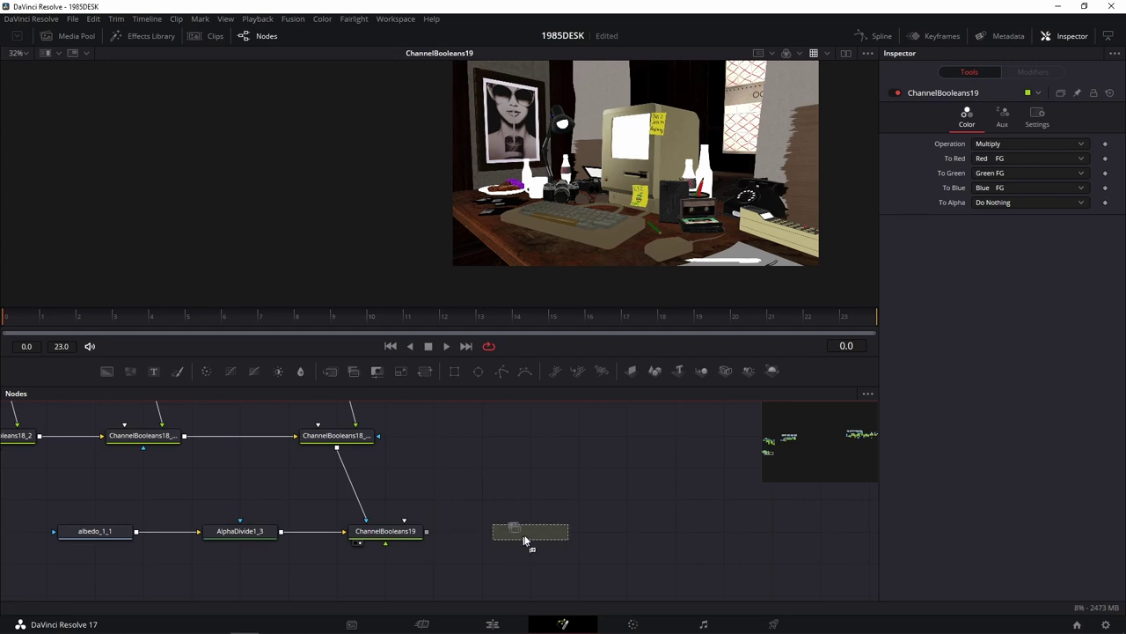
{"action": "left_click_drag", "start_coordinate": [428, 533], "coordinate": [493, 531]}
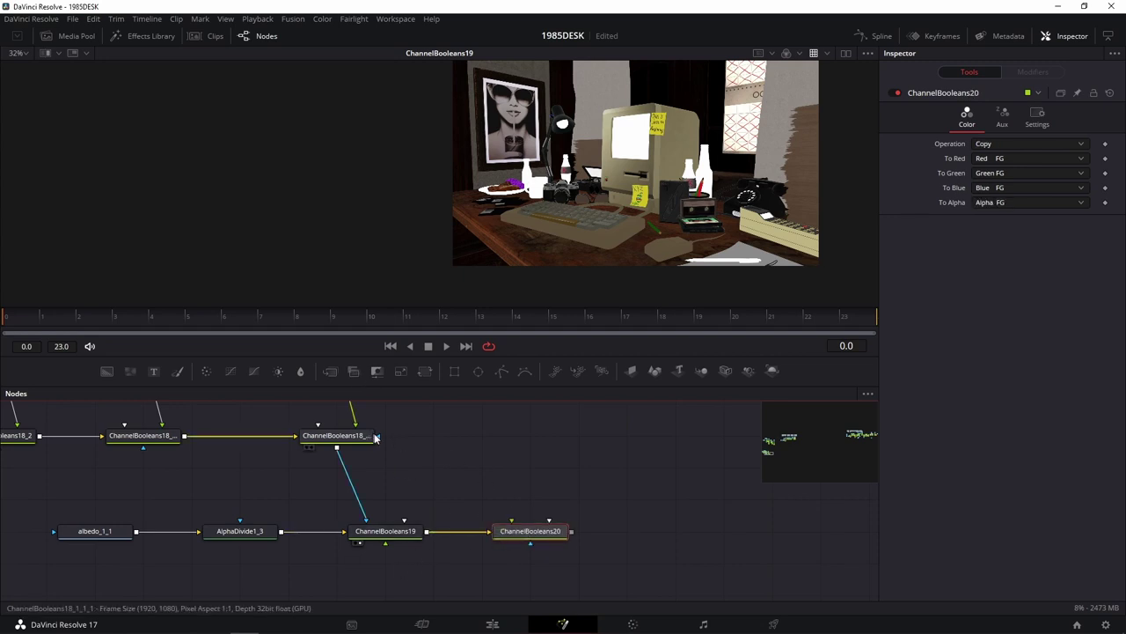
{"action": "left_click_drag", "start_coordinate": [337, 450], "coordinate": [376, 508]}
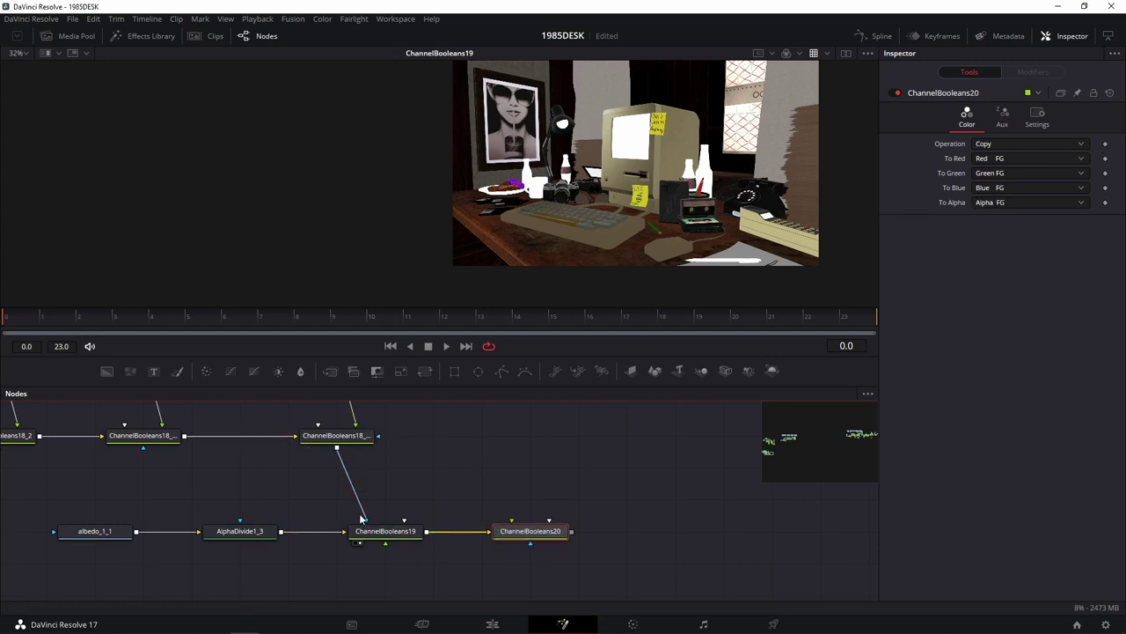
{"action": "mouse_move", "coordinate": [378, 435]}
{"action": "left_mouse_down"}
{"action": "mouse_move", "coordinate": [384, 539]}
{"action": "mouse_move", "coordinate": [419, 553]}
{"action": "left_mouse_up"}
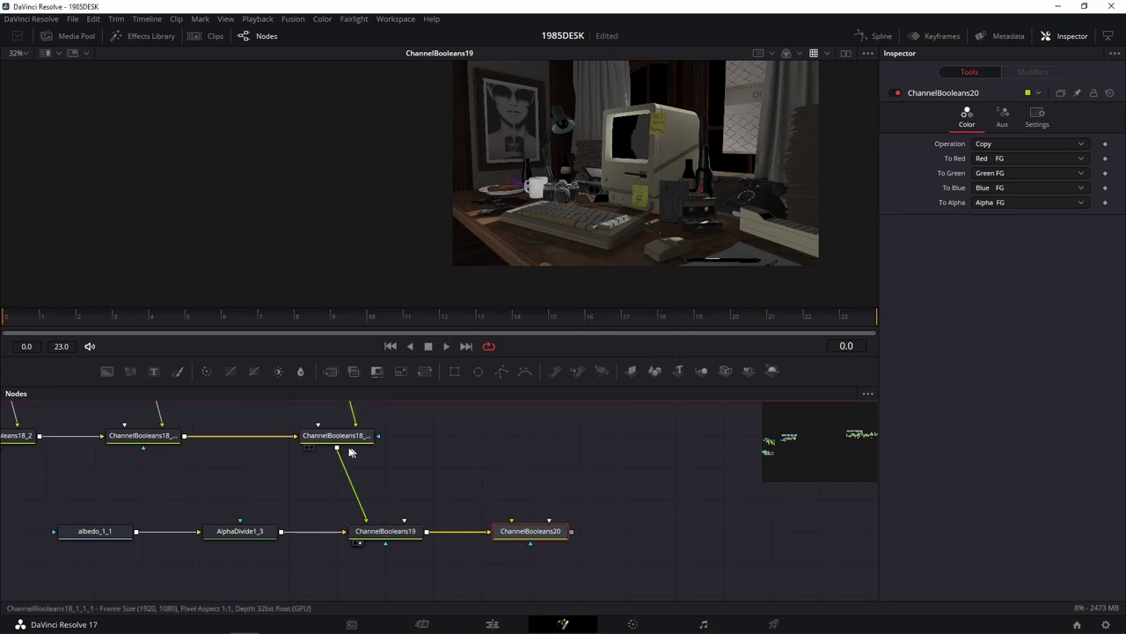
{"action": "mouse_move", "coordinate": [337, 448]}
{"action": "left_mouse_down"}
{"action": "mouse_move", "coordinate": [547, 517]}
{"action": "mouse_move", "coordinate": [533, 535]}
{"action": "left_mouse_up"}
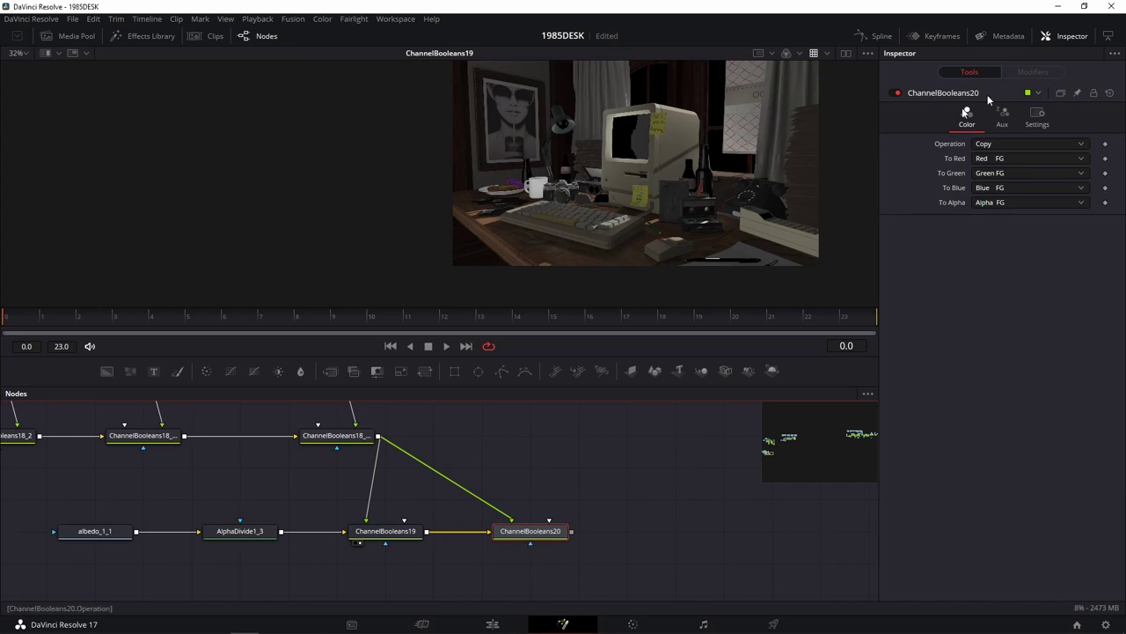
Step: Set ChannelBooleans20 to Add with To Alpha at Do Nothing, then compare it with ChannelBooleans19
{"action": "left_click", "coordinate": [997, 149]}
{"action": "left_click", "coordinate": [998, 170]}
{"action": "left_click", "coordinate": [999, 204]}
{"action": "left_click", "coordinate": [999, 271]}
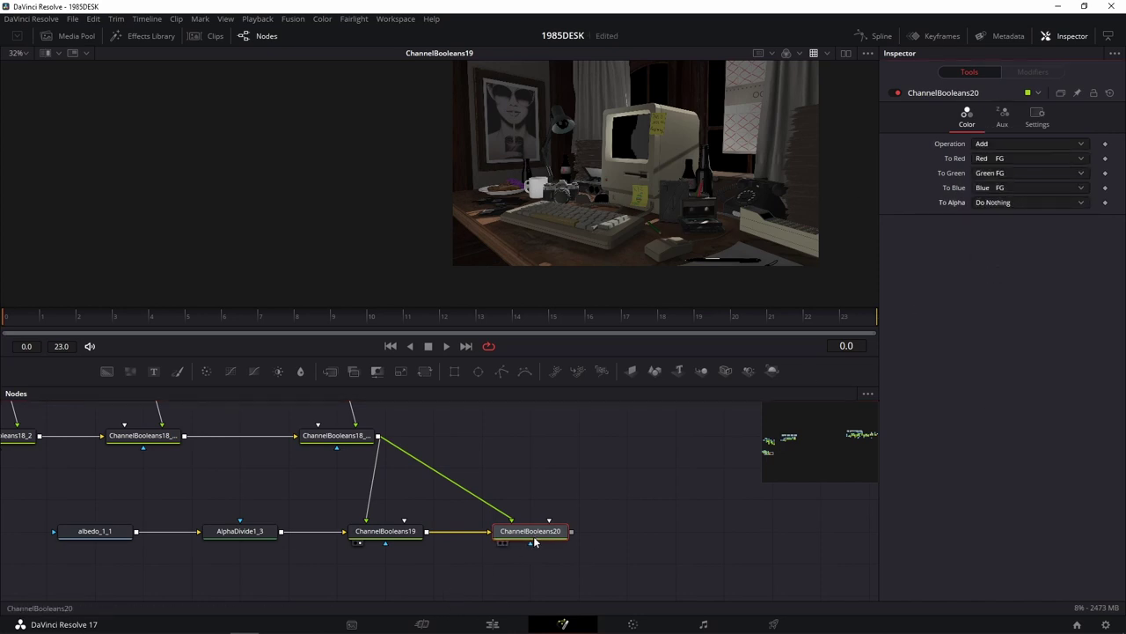
{"action": "key", "text": "1"}
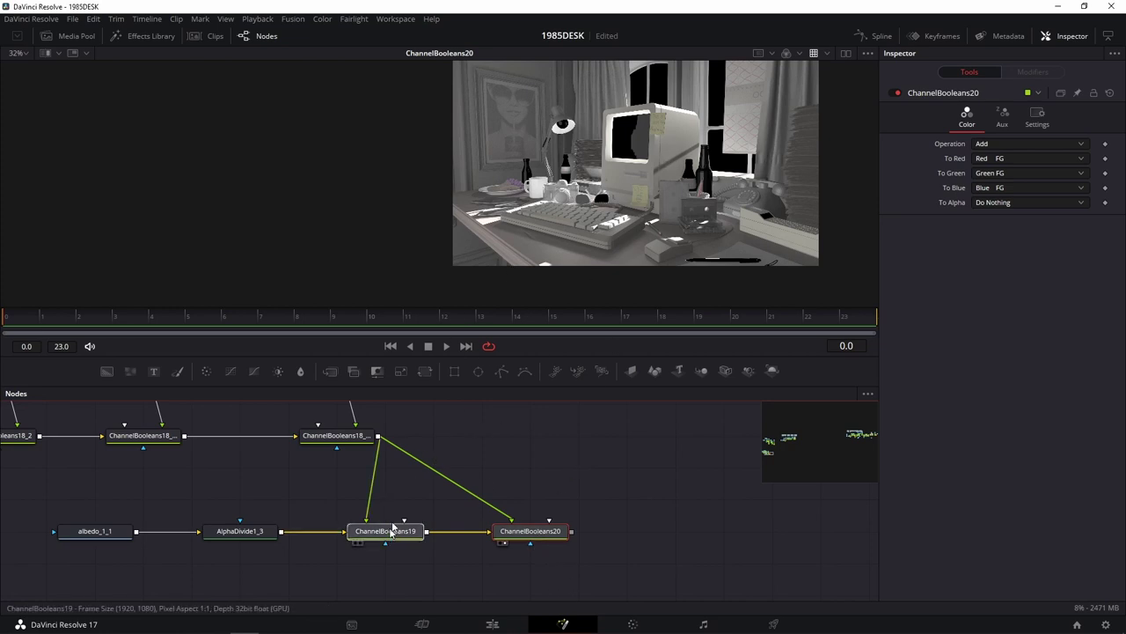
{"action": "key", "text": "1"}
{"action": "scroll", "coordinate": [638, 243], "scroll_direction": "up", "scroll_amount": 2}
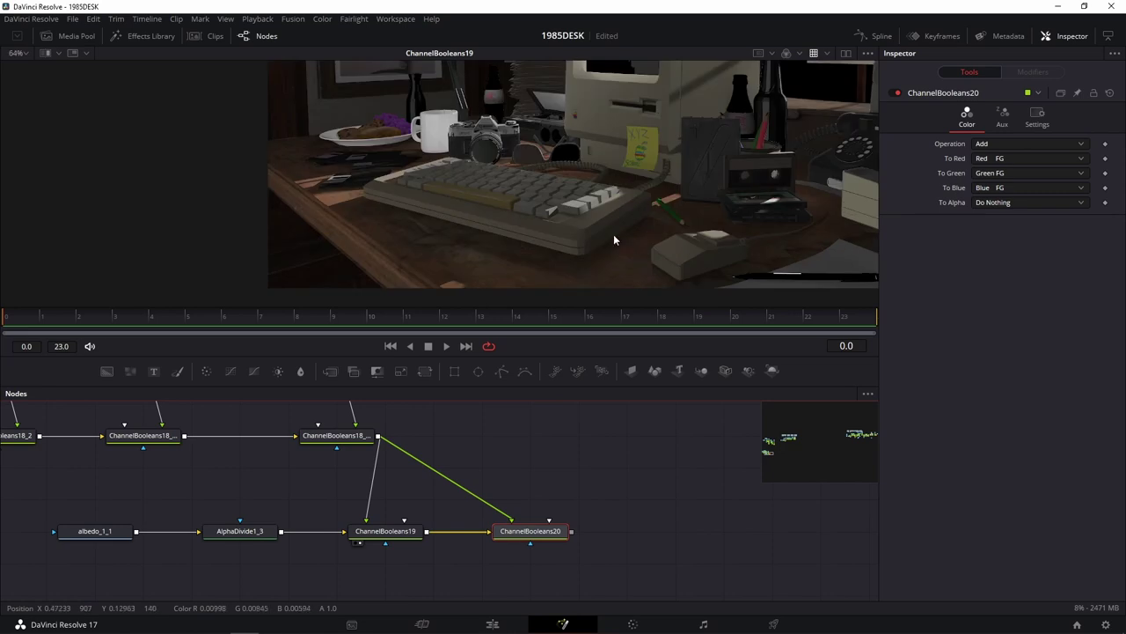
Step: Delete ChannelBooleans20 so ChannelBooleans19 is again the last node of the albedo branch
{"action": "scroll", "coordinate": [613, 234], "scroll_direction": "down", "scroll_amount": 2}
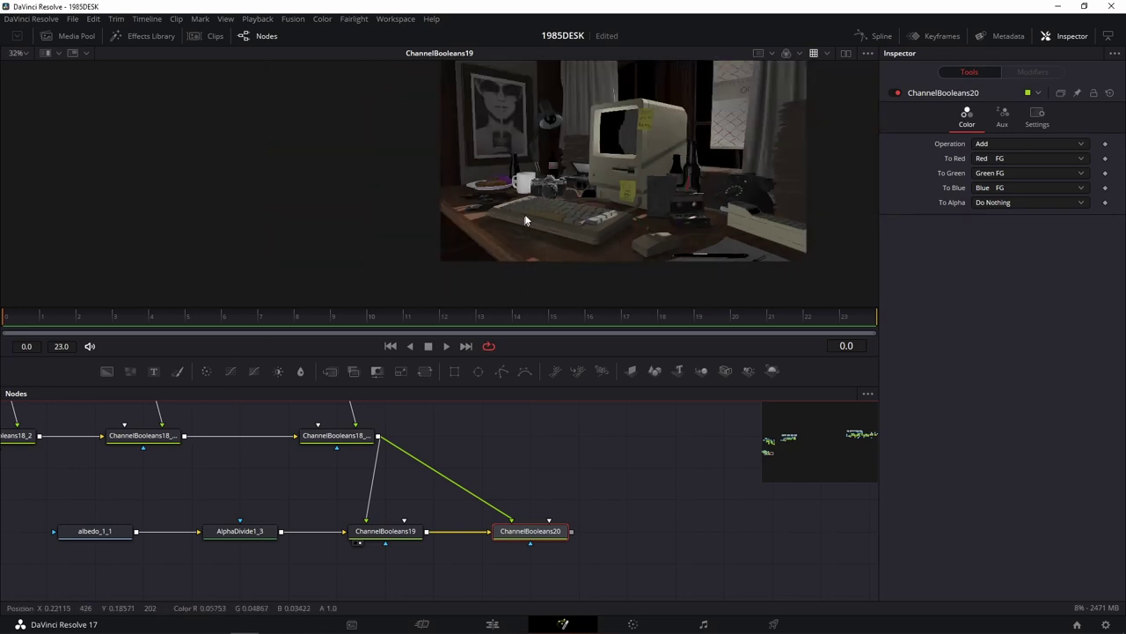
{"action": "left_click", "coordinate": [385, 531]}
{"action": "scroll", "coordinate": [722, 526], "scroll_direction": "down", "scroll_amount": 2}
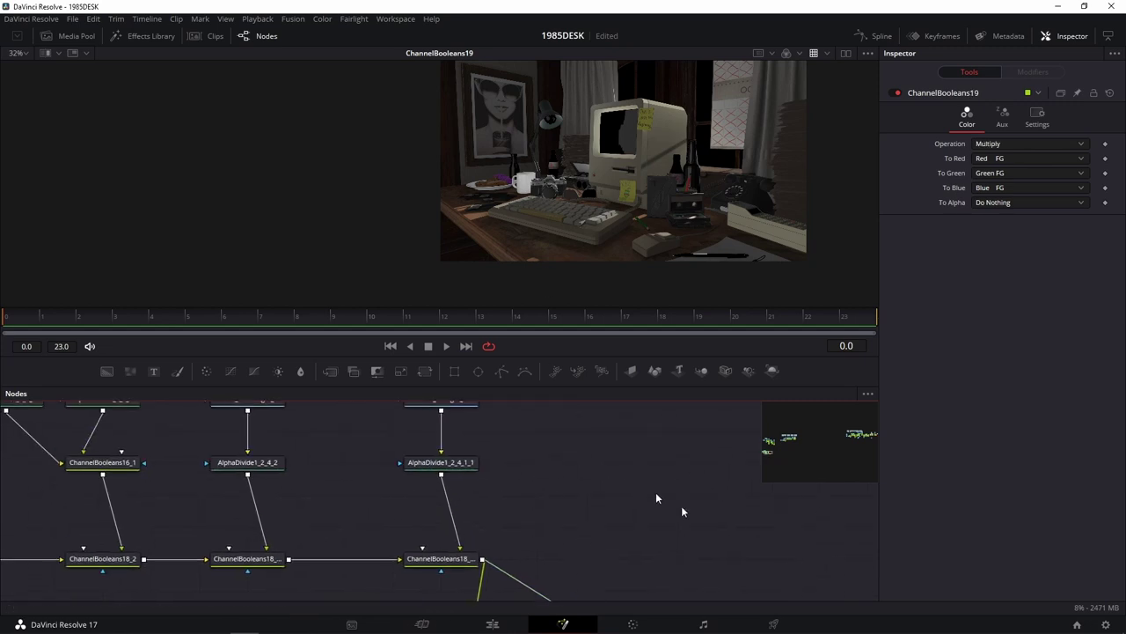
{"action": "scroll", "coordinate": [605, 462], "scroll_direction": "down", "scroll_amount": 2}
{"action": "scroll", "coordinate": [571, 497], "scroll_direction": "down", "scroll_amount": 2}
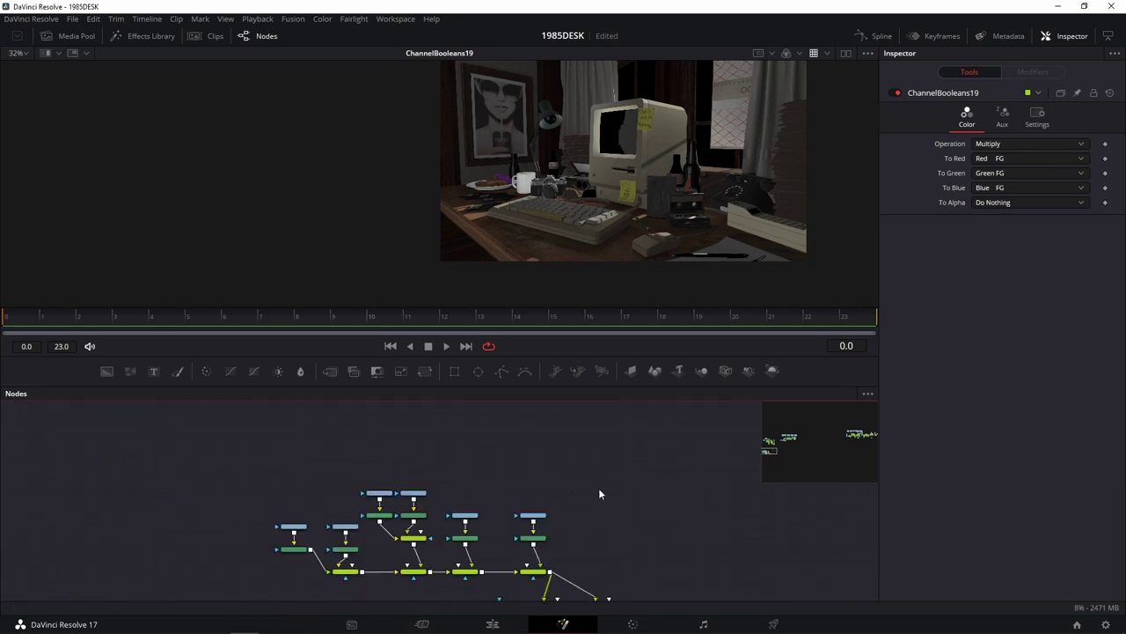
{"action": "left_click_drag", "start_coordinate": [599, 488], "coordinate": [528, 394]}
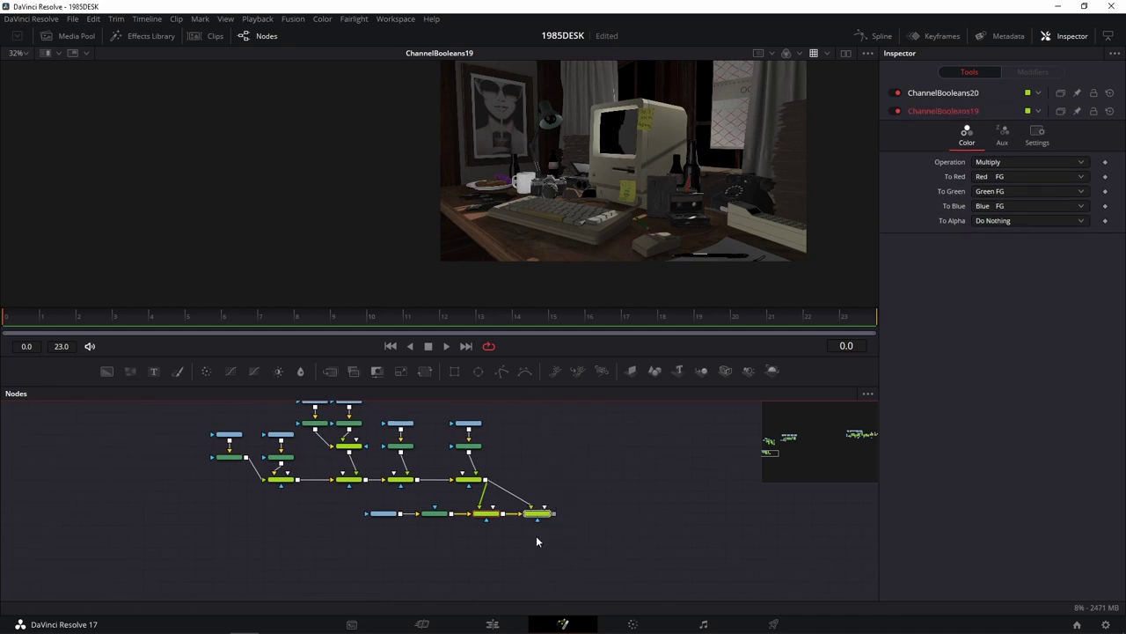
{"action": "left_click_drag", "start_coordinate": [540, 545], "coordinate": [536, 536]}
{"action": "scroll", "coordinate": [516, 490], "scroll_direction": "up", "scroll_amount": 2}
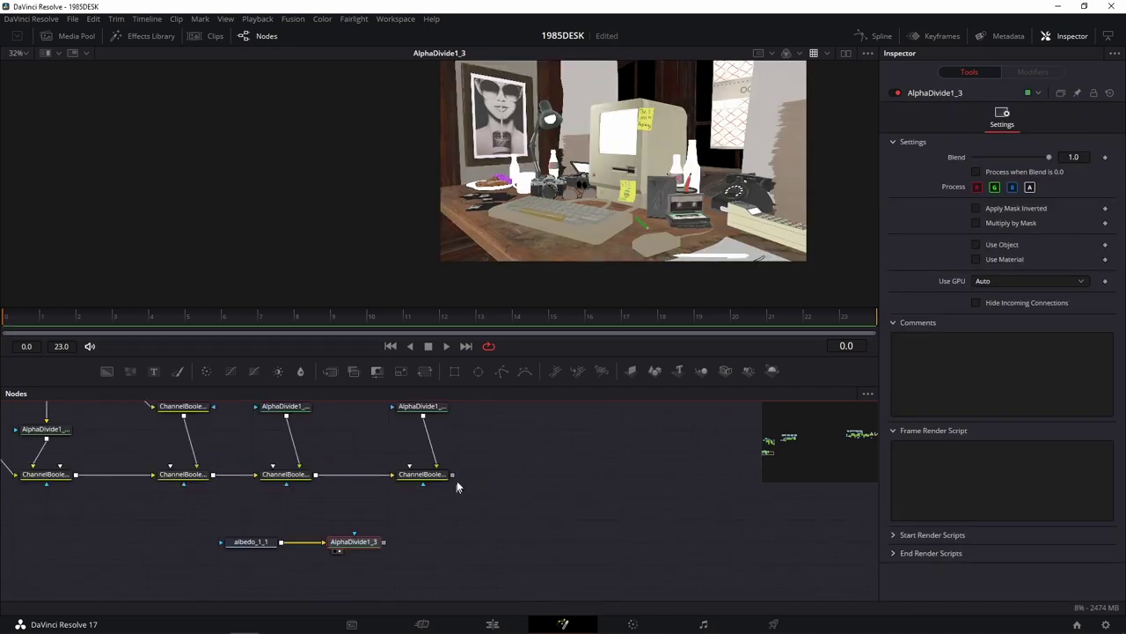
{"action": "key", "text": "ctrl+v"}
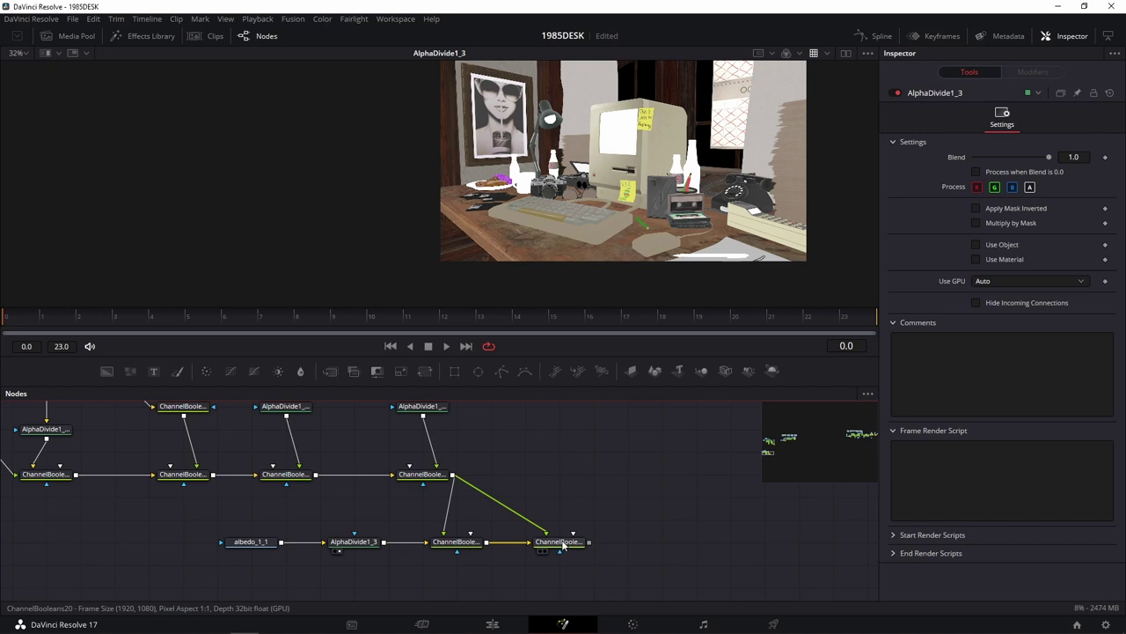
{"action": "left_click", "coordinate": [563, 545]}
{"action": "key", "text": "Delete"}
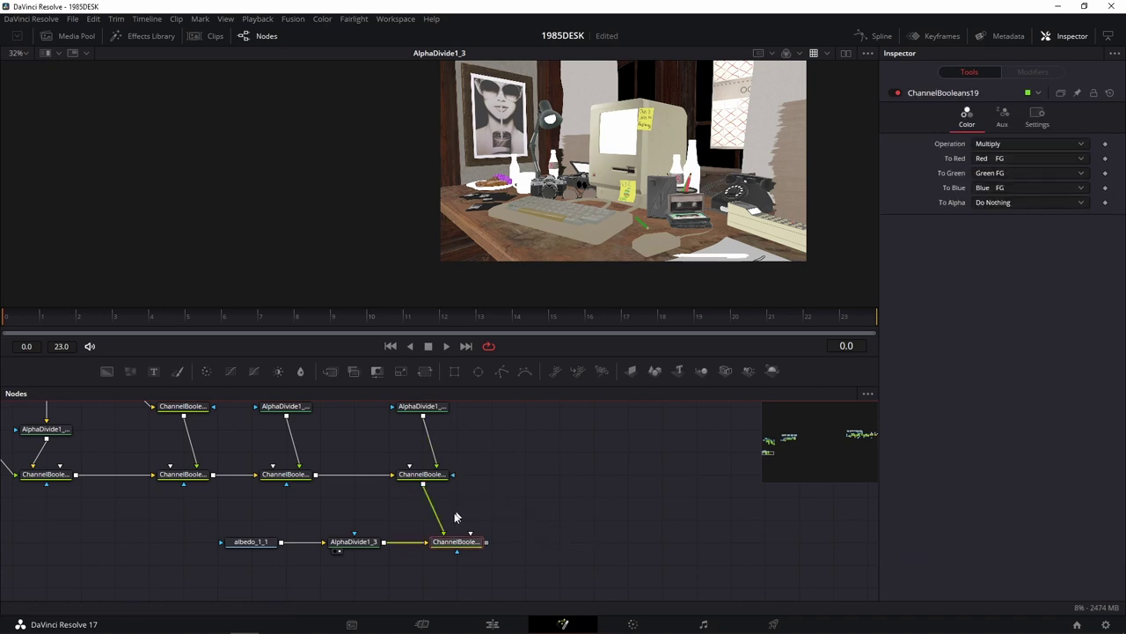
Step: View ChannelBooleans19's result, then ChannelBooleans18_1_1's result
{"action": "key", "text": "1"}
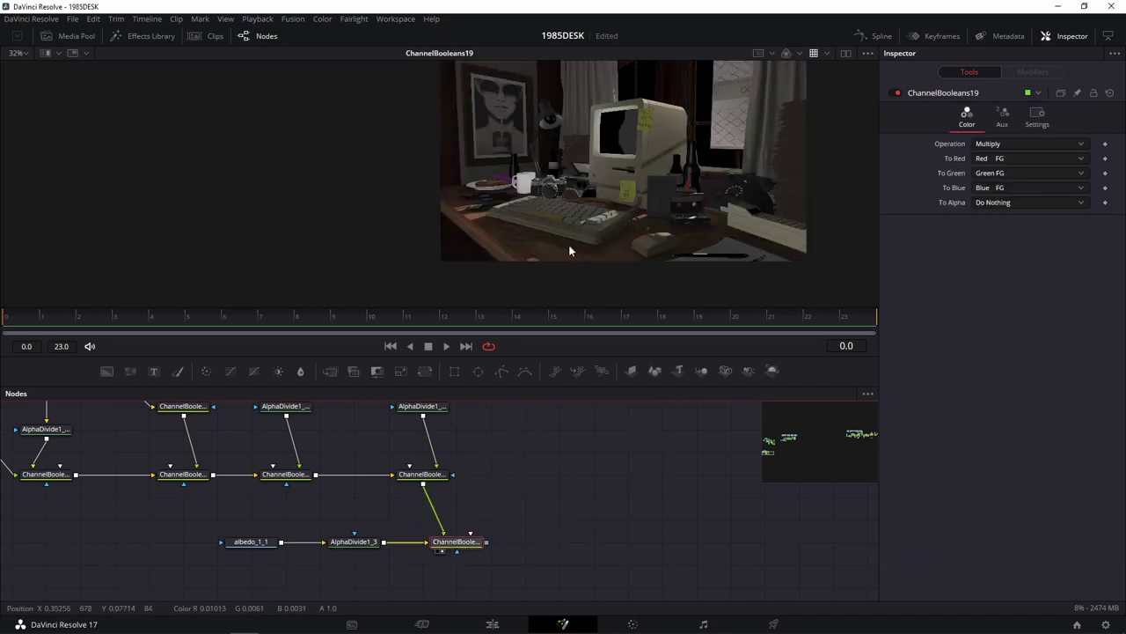
{"action": "scroll", "coordinate": [533, 462], "scroll_direction": "up", "scroll_amount": 2}
{"action": "scroll", "coordinate": [532, 463], "scroll_direction": "up", "scroll_amount": 2}
{"action": "scroll", "coordinate": [507, 489], "scroll_direction": "down", "scroll_amount": 8}
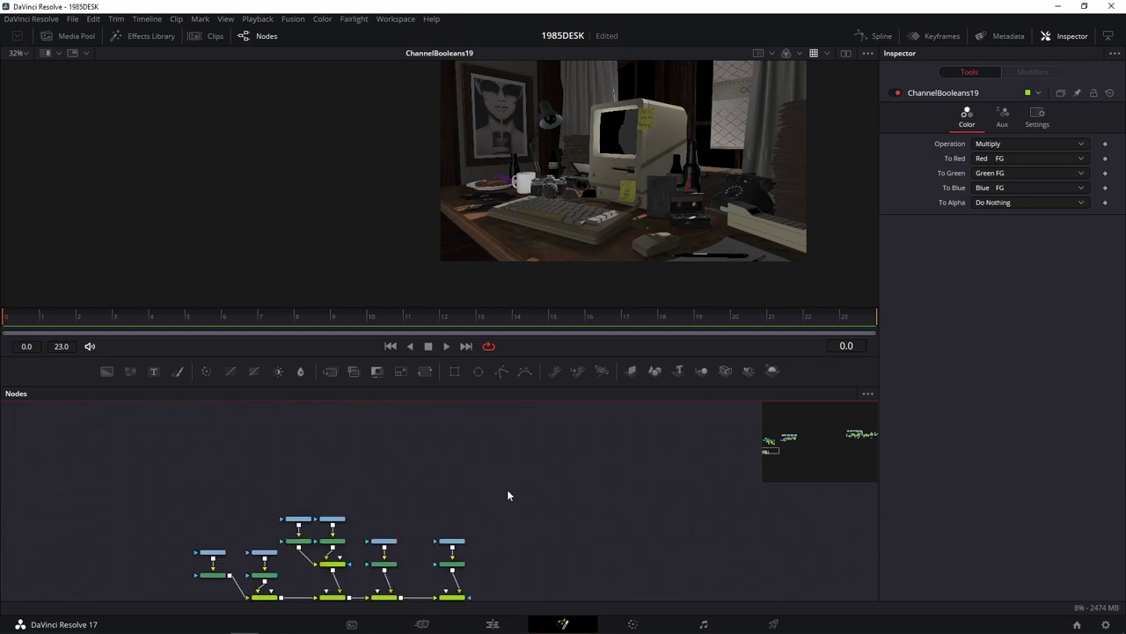
{"action": "scroll", "coordinate": [503, 513], "scroll_direction": "up", "scroll_amount": 3}
{"action": "scroll", "coordinate": [513, 508], "scroll_direction": "up", "scroll_amount": 2}
{"action": "scroll", "coordinate": [513, 509], "scroll_direction": "up", "scroll_amount": 2}
{"action": "scroll", "coordinate": [511, 515], "scroll_direction": "up", "scroll_amount": 2}
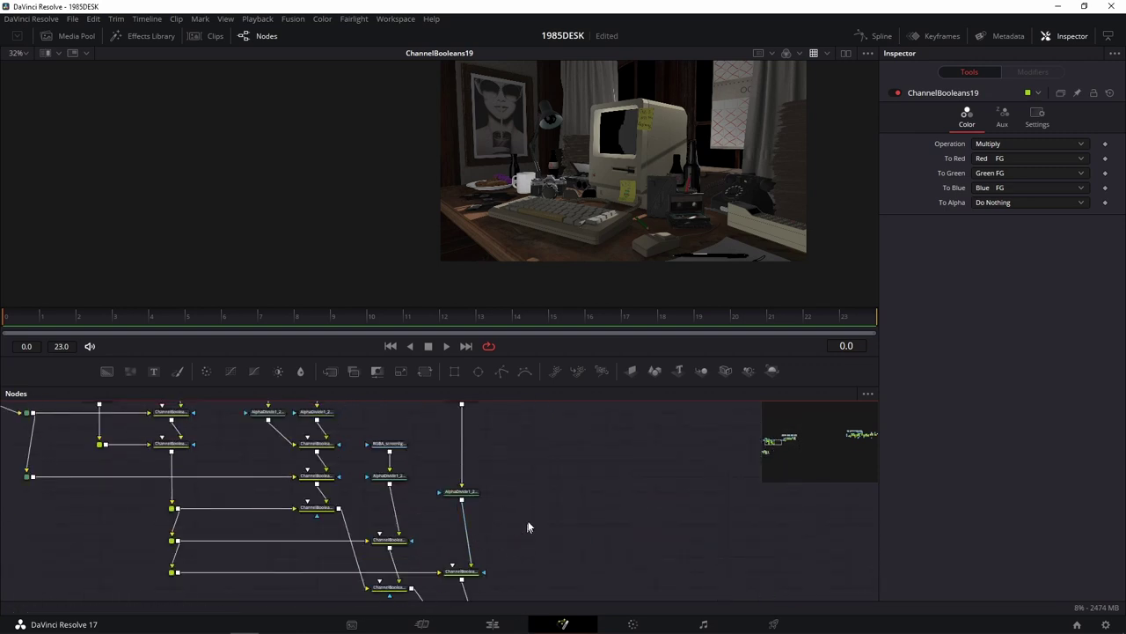
{"action": "scroll", "coordinate": [528, 526], "scroll_direction": "down", "scroll_amount": 8}
{"action": "left_click", "coordinate": [495, 480]}
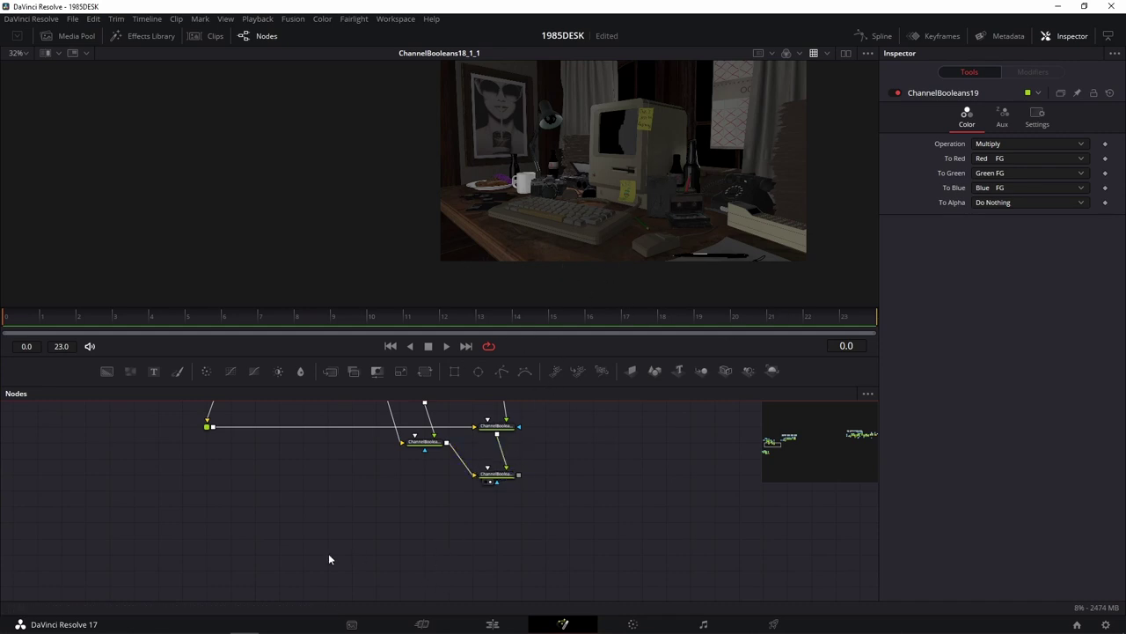
Step: Bring the RGBA_sunlight_1 loader into view in the node tree and show its pass
{"action": "left_click_drag", "start_coordinate": [329, 559], "coordinate": [416, 475]}
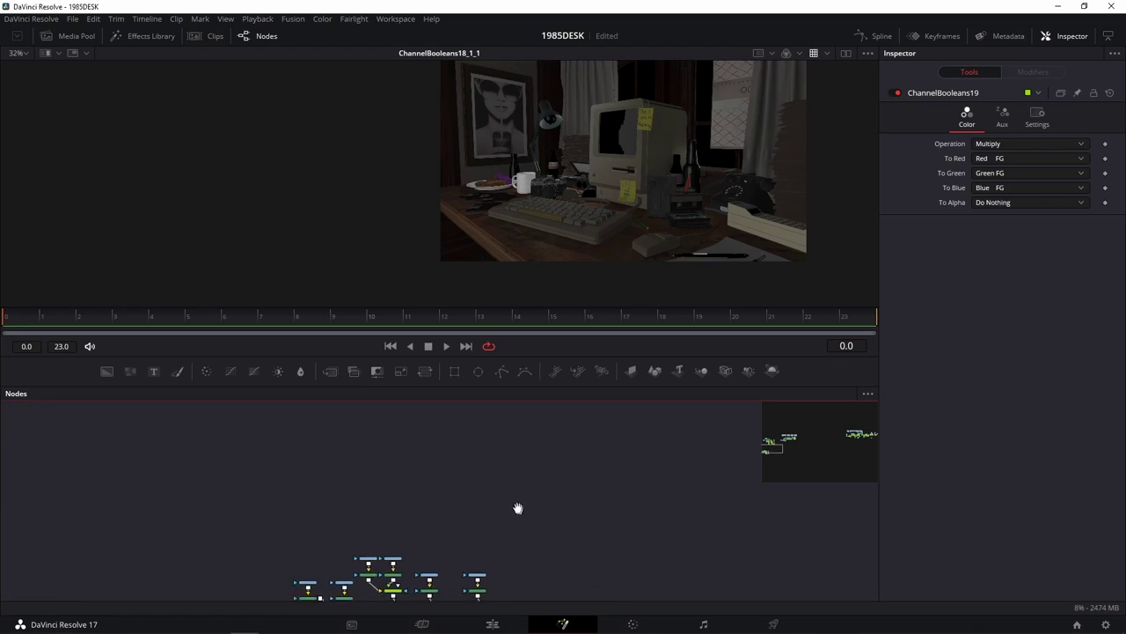
{"action": "left_click_drag", "start_coordinate": [516, 491], "coordinate": [435, 460]}
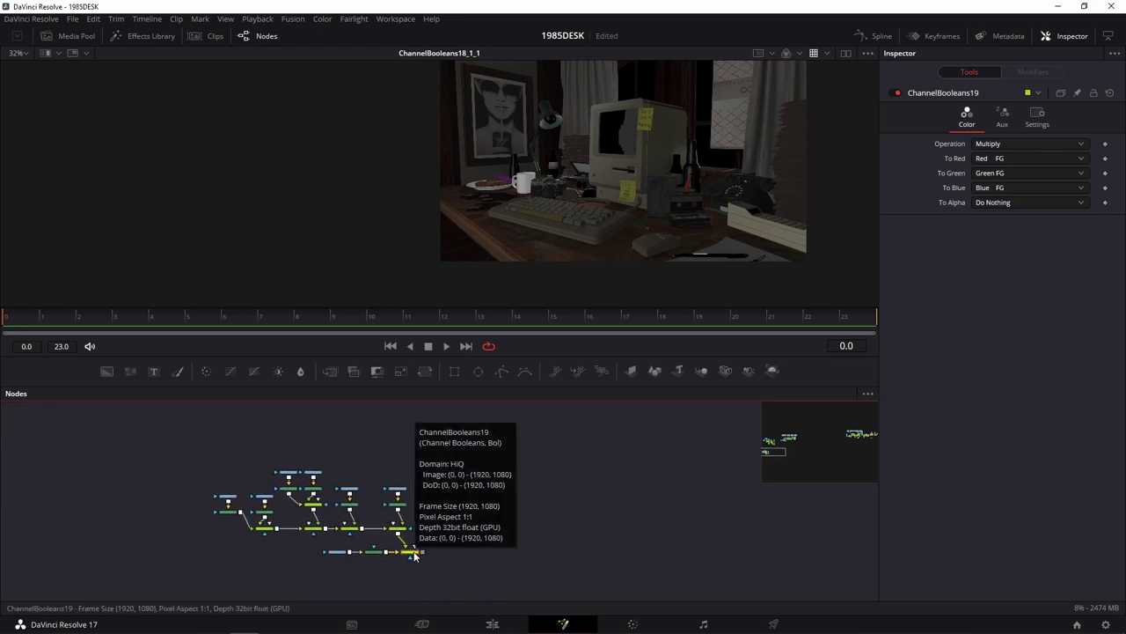
{"action": "scroll", "coordinate": [427, 509], "scroll_direction": "up", "scroll_amount": 3}
{"action": "scroll", "coordinate": [475, 498], "scroll_direction": "up", "scroll_amount": 2}
{"action": "scroll", "coordinate": [484, 502], "scroll_direction": "up", "scroll_amount": 3}
{"action": "left_click_drag", "start_coordinate": [480, 510], "coordinate": [566, 295]}
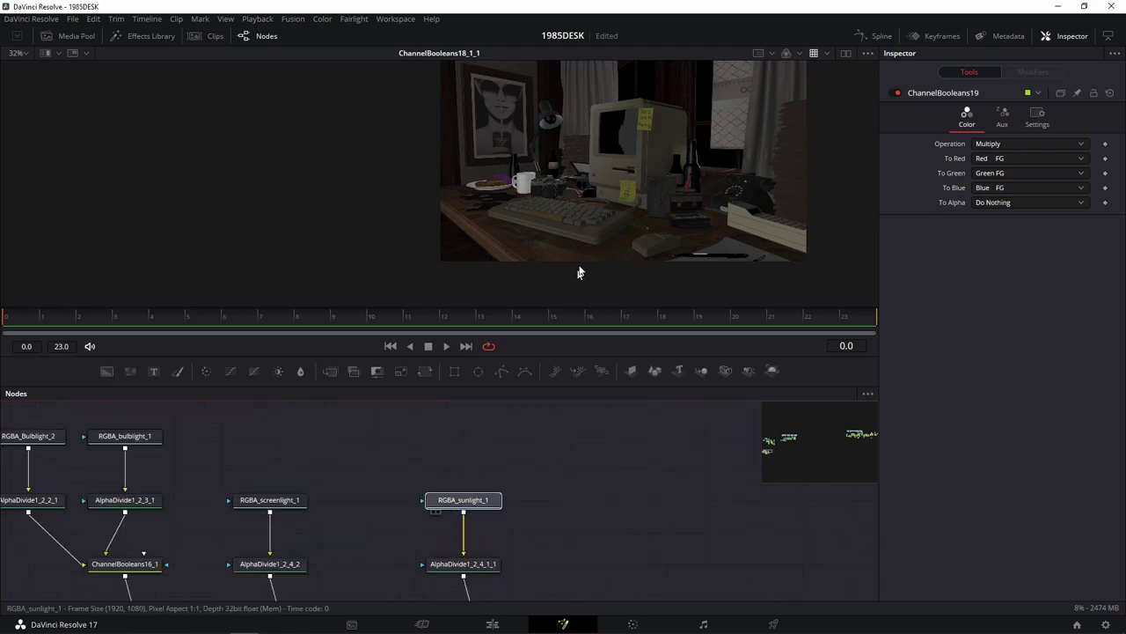
Step: Insert ColorCorrector5 after RGBA_sunlight_1 and tint the sunlight warm orange, Strength about 0.77
{"action": "left_click_drag", "start_coordinate": [457, 510], "coordinate": [457, 414]}
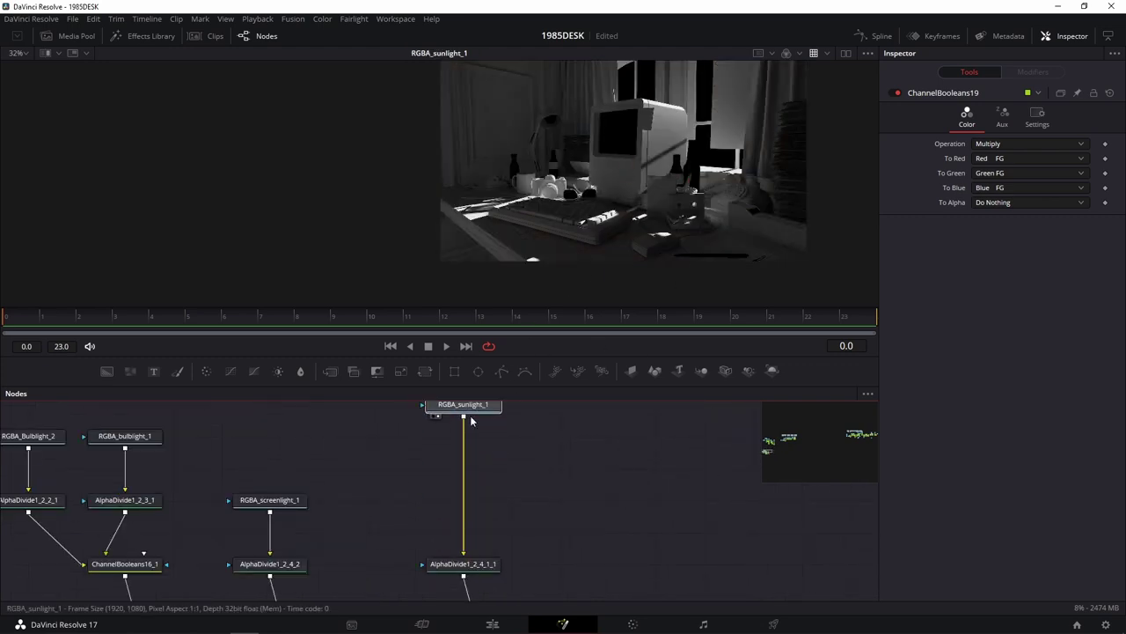
{"action": "mouse_move", "coordinate": [214, 377]}
{"action": "left_mouse_down"}
{"action": "mouse_move", "coordinate": [465, 480]}
{"action": "mouse_move", "coordinate": [464, 502]}
{"action": "left_mouse_up"}
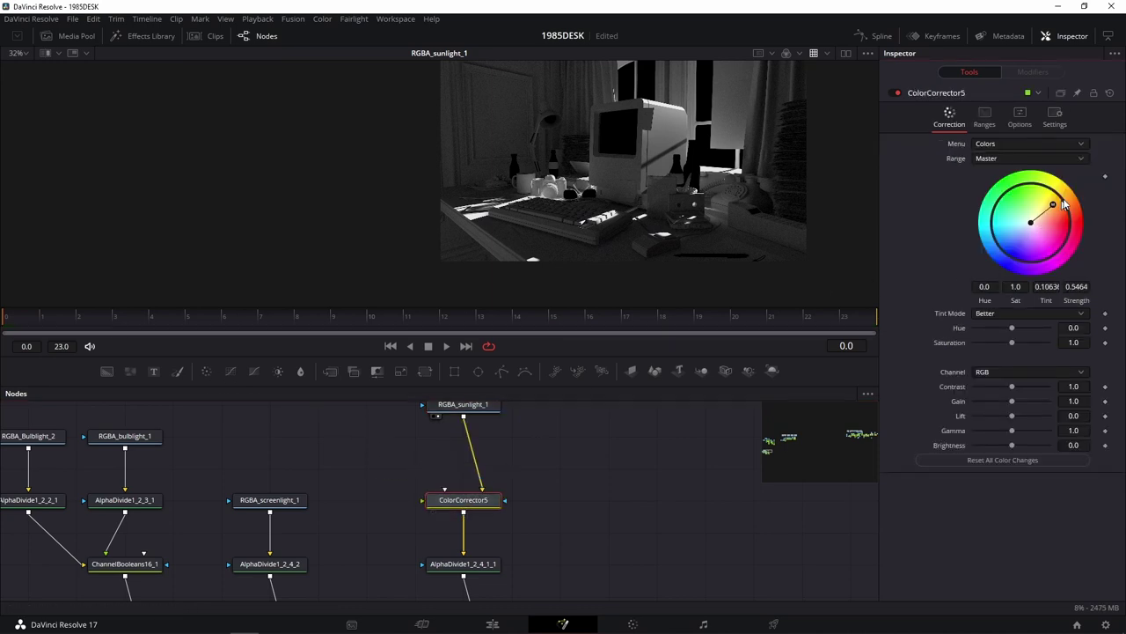
{"action": "left_click_drag", "start_coordinate": [1031, 224], "coordinate": [1061, 209]}
{"action": "key", "text": "1"}
{"action": "mouse_move", "coordinate": [616, 539]}
{"action": "left_mouse_down"}
{"action": "mouse_move", "coordinate": [482, 509]}
{"action": "mouse_move", "coordinate": [678, 176]}
{"action": "left_mouse_up"}
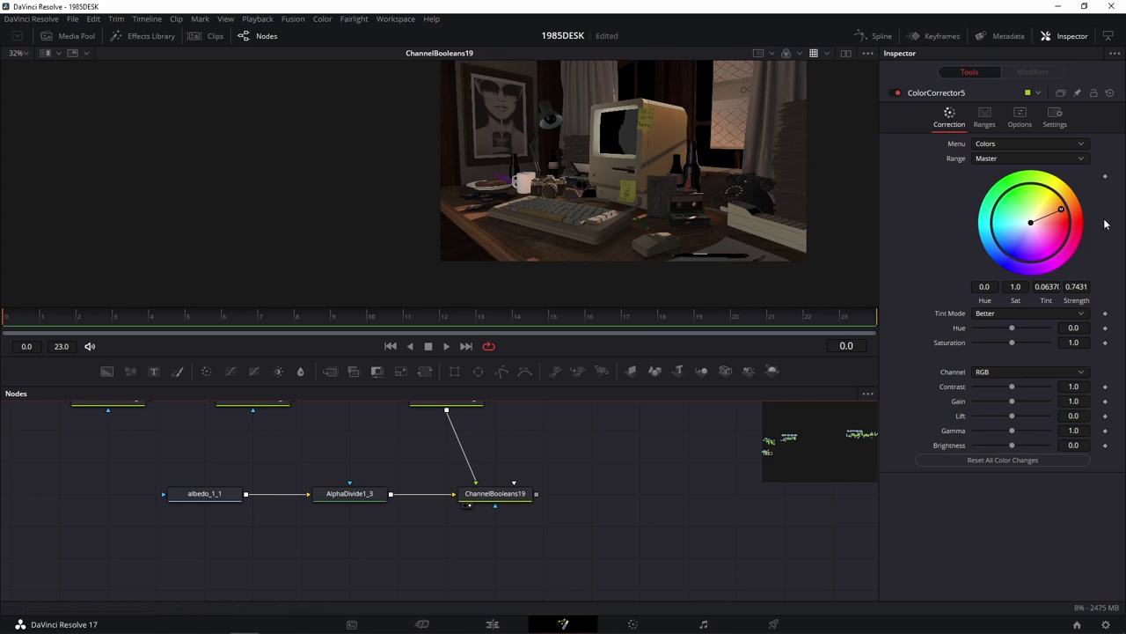
{"action": "mouse_move", "coordinate": [1062, 210]}
{"action": "left_mouse_down"}
{"action": "mouse_move", "coordinate": [1050, 199]}
{"action": "mouse_move", "coordinate": [1063, 210]}
{"action": "left_mouse_up"}
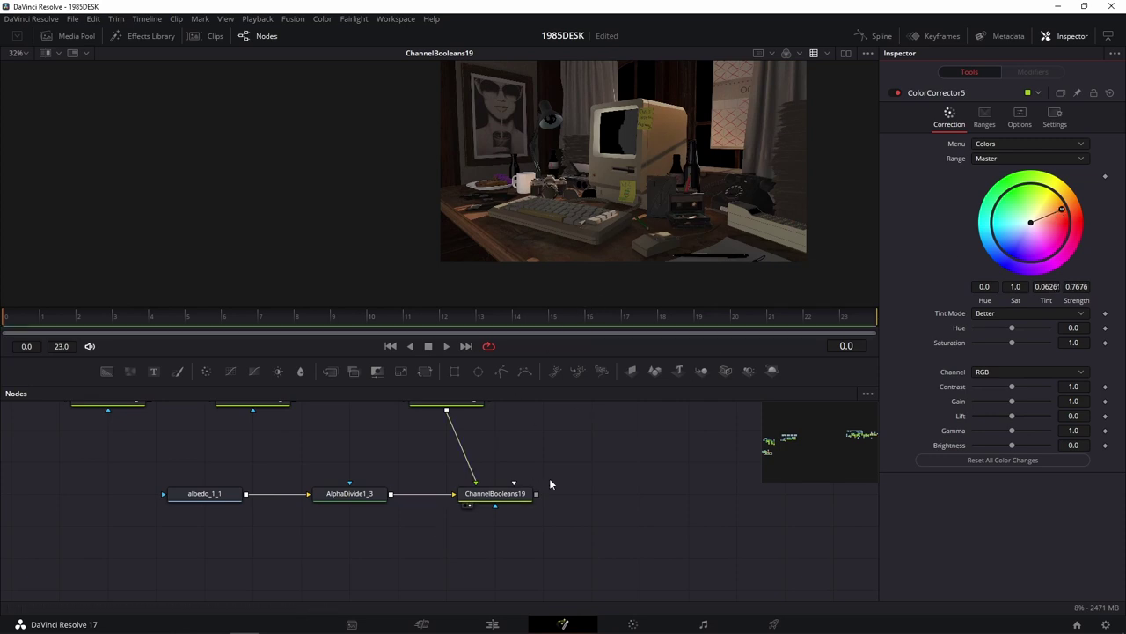
{"action": "left_click_drag", "start_coordinate": [702, 531], "coordinate": [256, 589]}
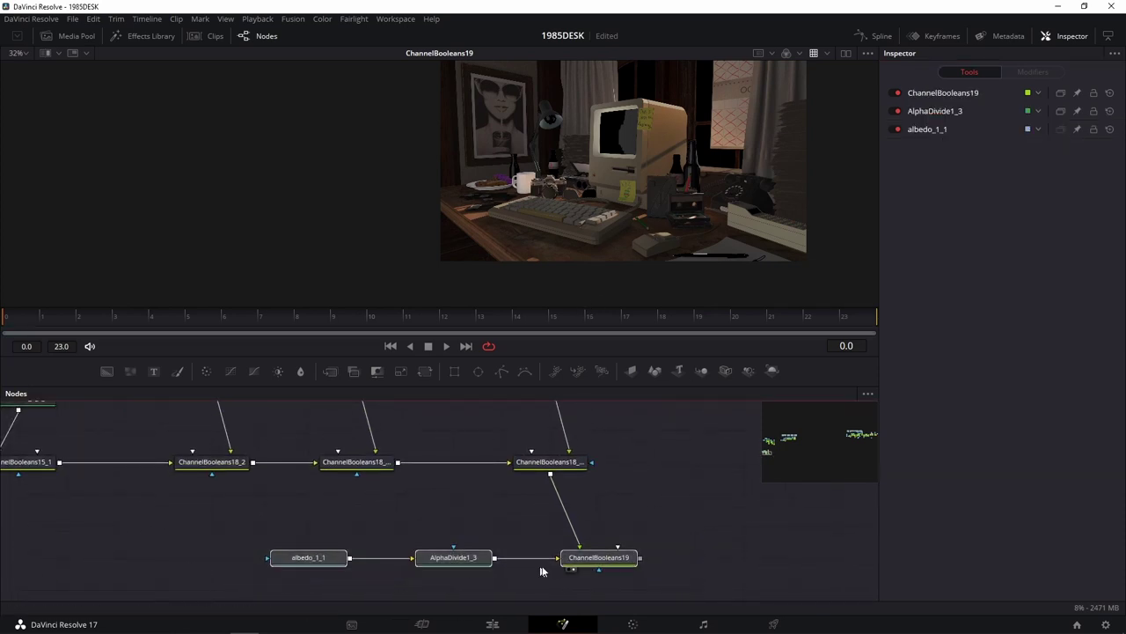
Step: Shift the albedo-branch nodes left and show the raw diffuse pass in the viewer
{"action": "left_click_drag", "start_coordinate": [583, 563], "coordinate": [535, 563]}
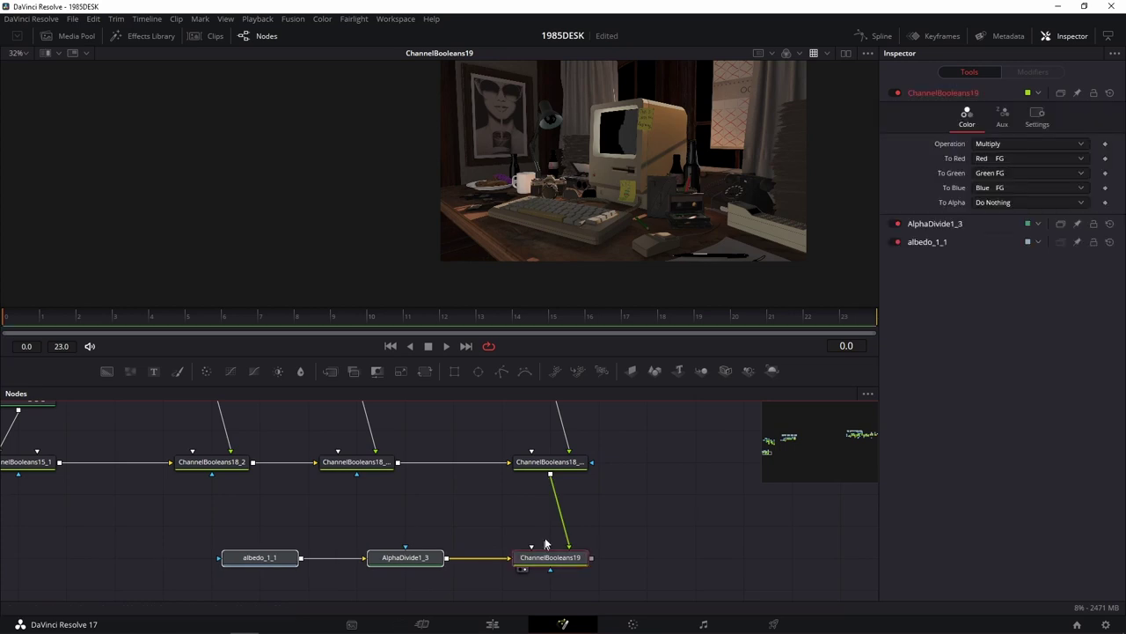
{"action": "left_click", "coordinate": [849, 440]}
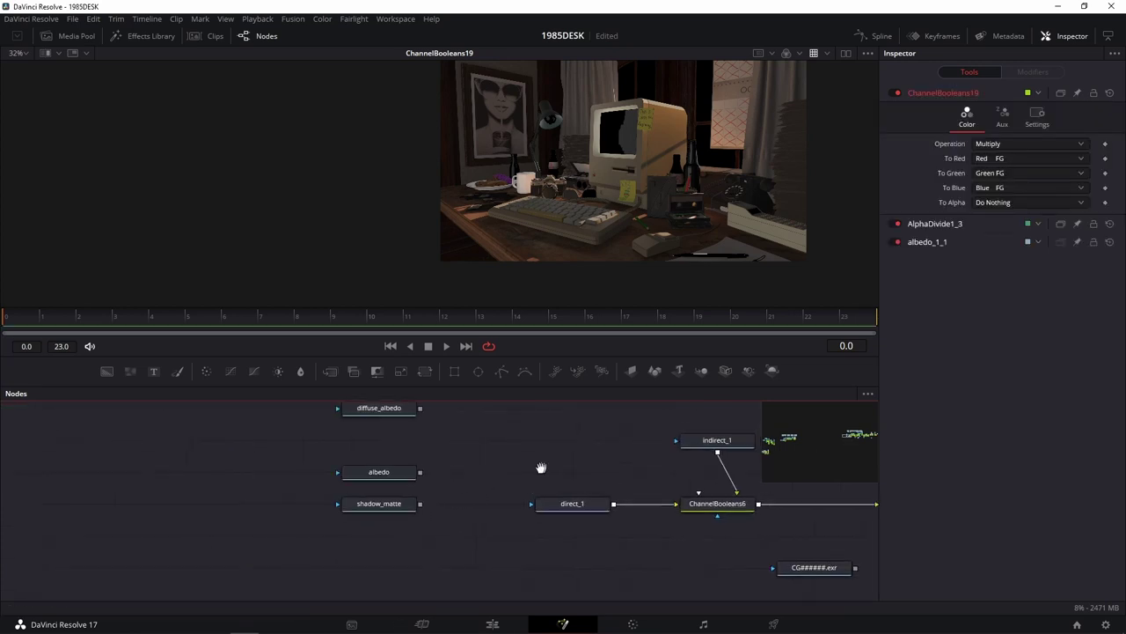
{"action": "scroll", "coordinate": [433, 448], "scroll_direction": "up", "scroll_amount": 2}
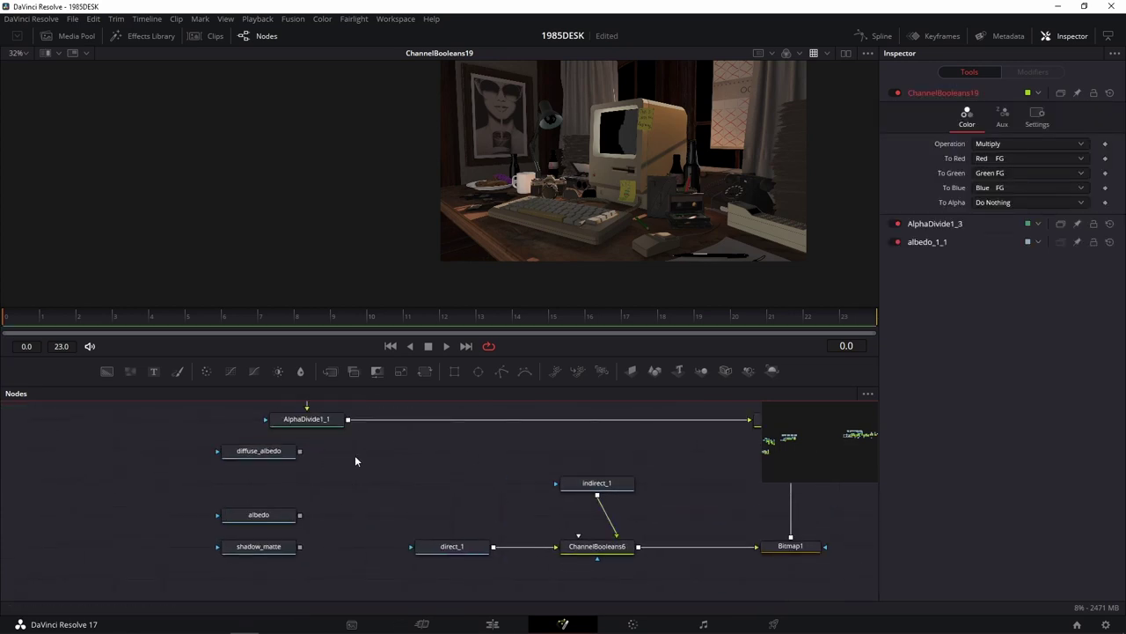
{"action": "left_click_drag", "start_coordinate": [356, 459], "coordinate": [589, 613]}
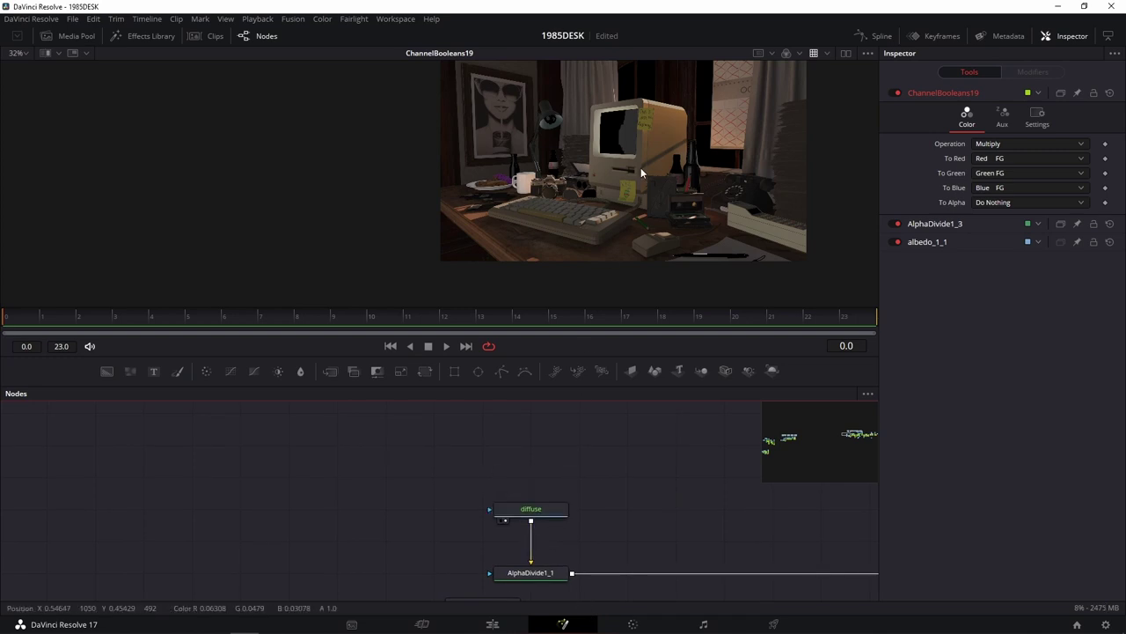
{"action": "key", "text": "1"}
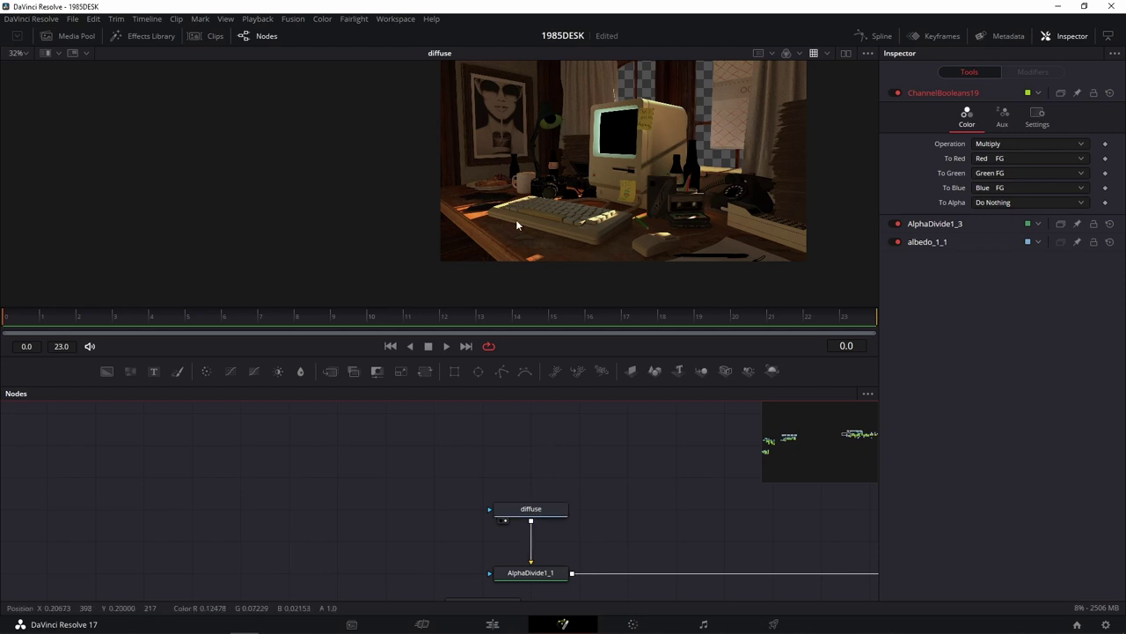
{"action": "scroll", "coordinate": [365, 530], "scroll_direction": "down", "scroll_amount": 3}
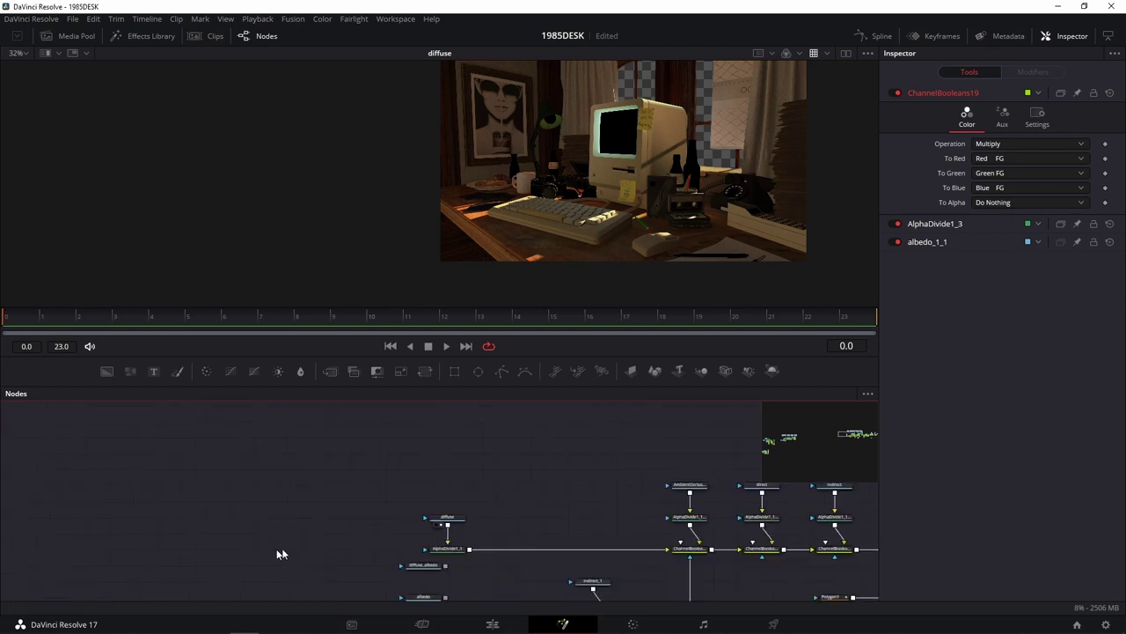
Step: Return to the light-pass node cluster and show the ChannelBooleans19 composite in the viewer again
{"action": "left_click", "coordinate": [764, 454]}
{"action": "scroll", "coordinate": [503, 523], "scroll_direction": "up", "scroll_amount": 2}
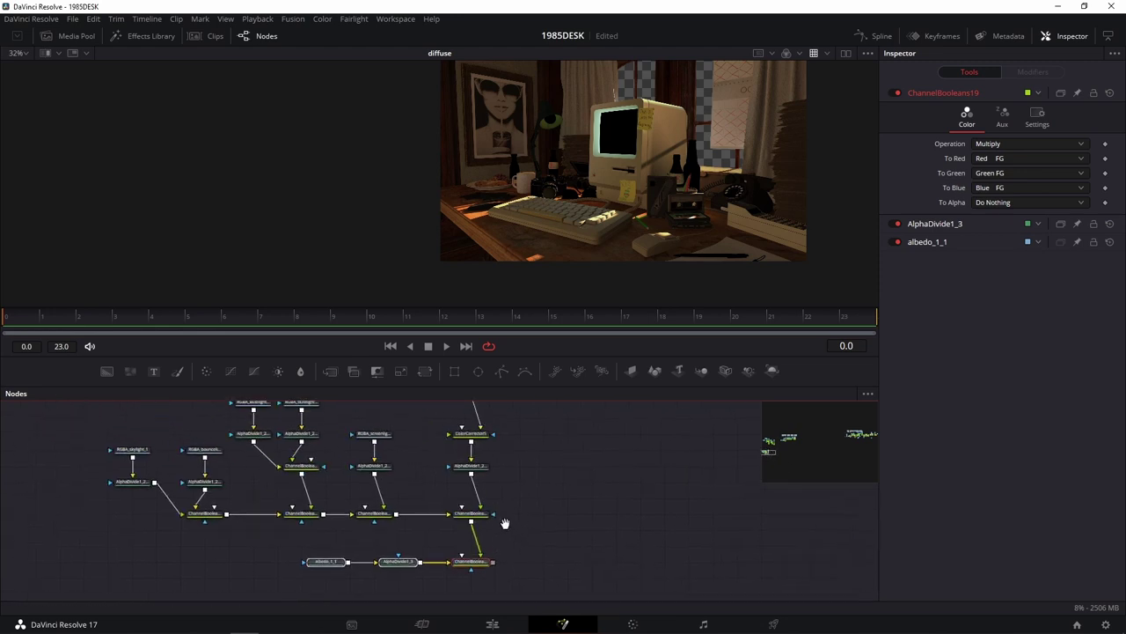
{"action": "key", "text": "1"}
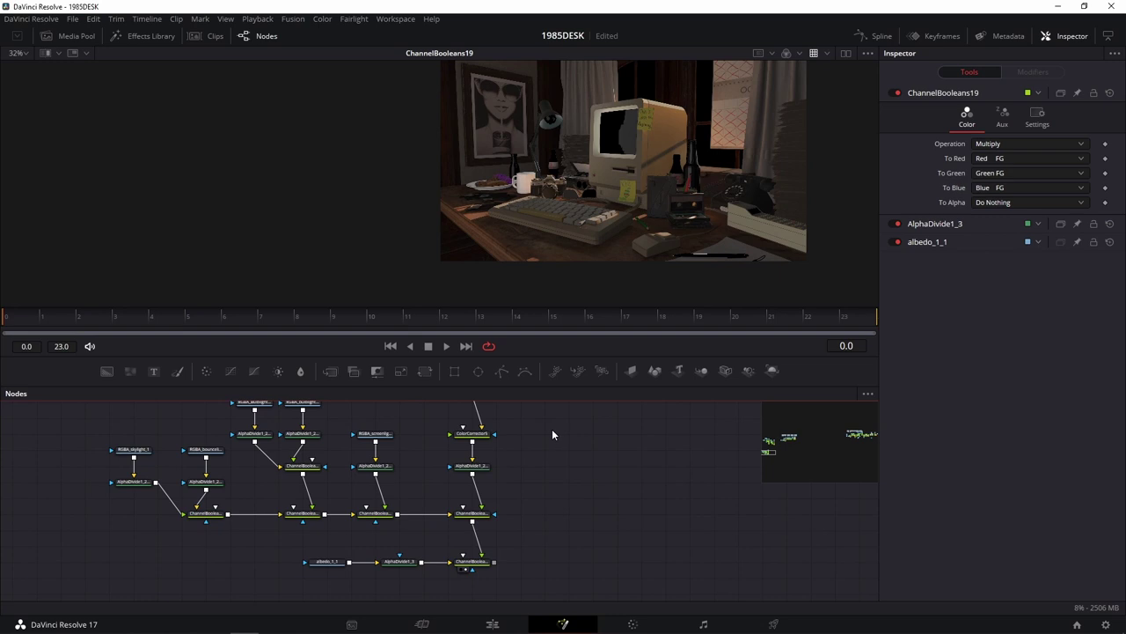
{"action": "left_click_drag", "start_coordinate": [552, 443], "coordinate": [569, 476]}
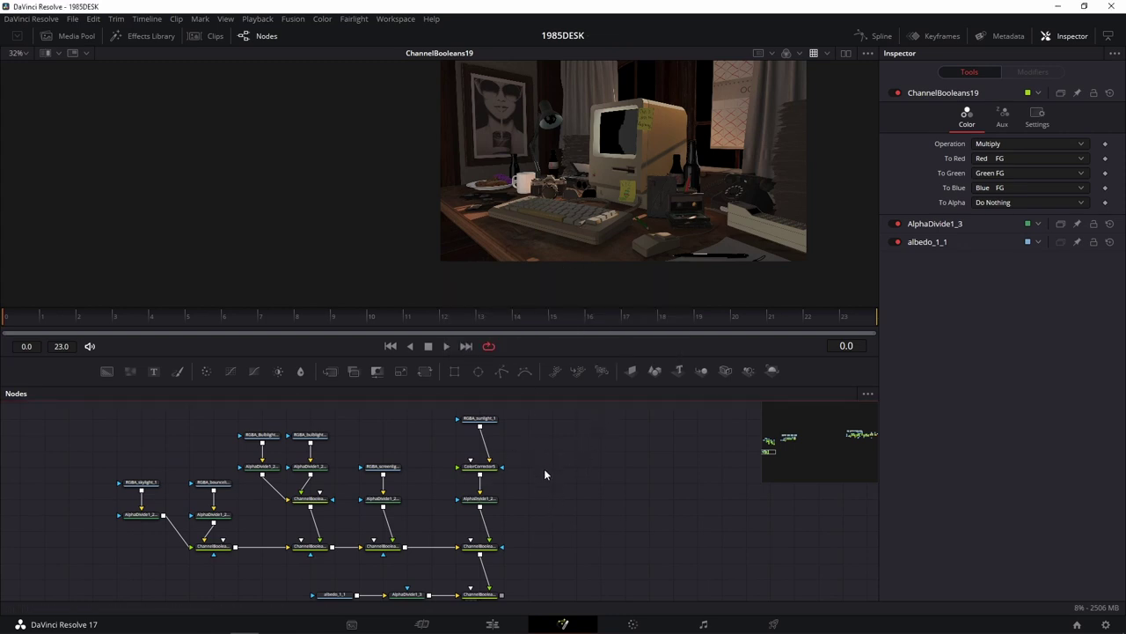
{"action": "scroll", "coordinate": [542, 475], "scroll_direction": "up", "scroll_amount": 2}
{"action": "left_click_drag", "start_coordinate": [475, 482], "coordinate": [716, 452]}
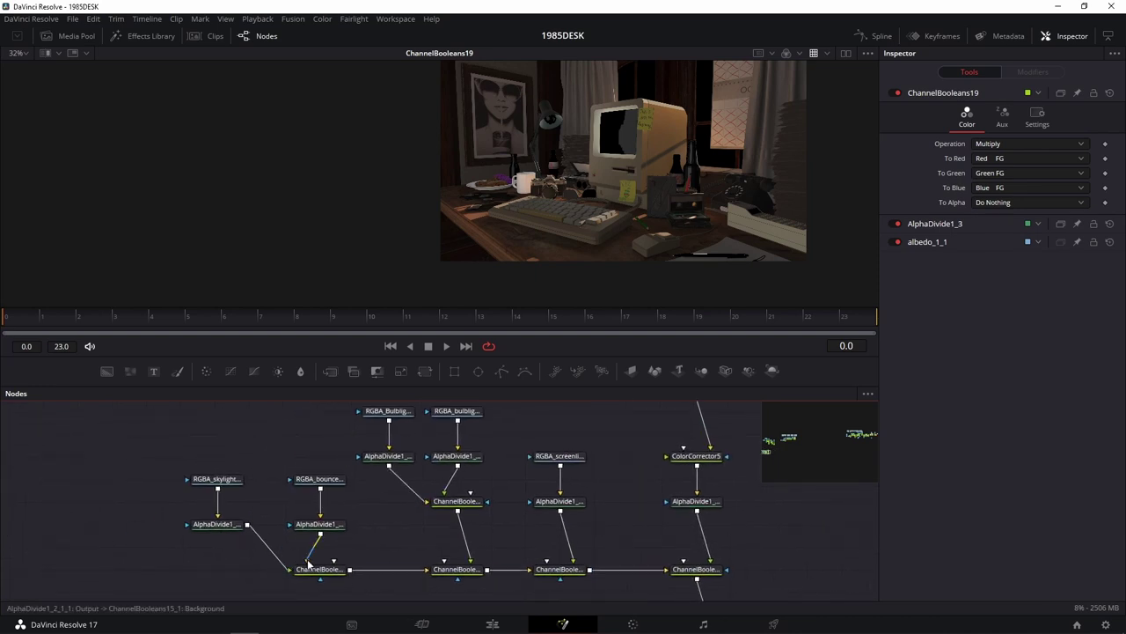
Step: Check the ChannelBooleans15_1, 18_2, 18_1_1_1 and 19 merge results in the viewer
{"action": "left_click_drag", "start_coordinate": [308, 563], "coordinate": [544, 228]}
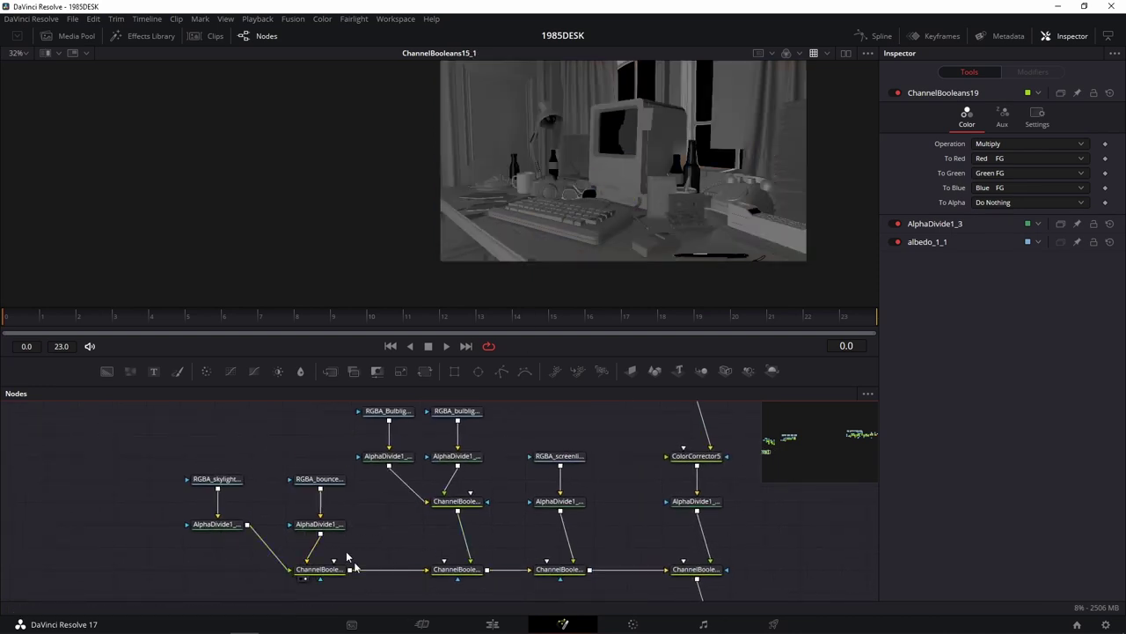
{"action": "left_click_drag", "start_coordinate": [457, 569], "coordinate": [584, 194]}
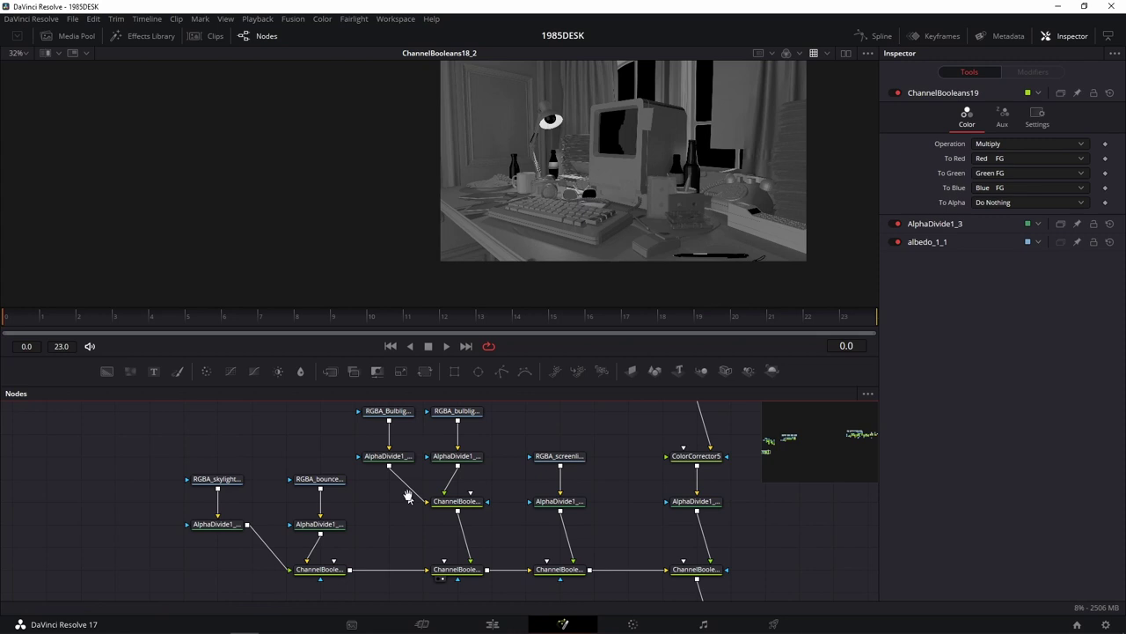
{"action": "scroll", "coordinate": [403, 423], "scroll_direction": "down", "scroll_amount": 5}
{"action": "scroll", "coordinate": [451, 475], "scroll_direction": "right", "scroll_amount": 3}
{"action": "left_click", "coordinate": [488, 482]}
{"action": "key", "text": "1"}
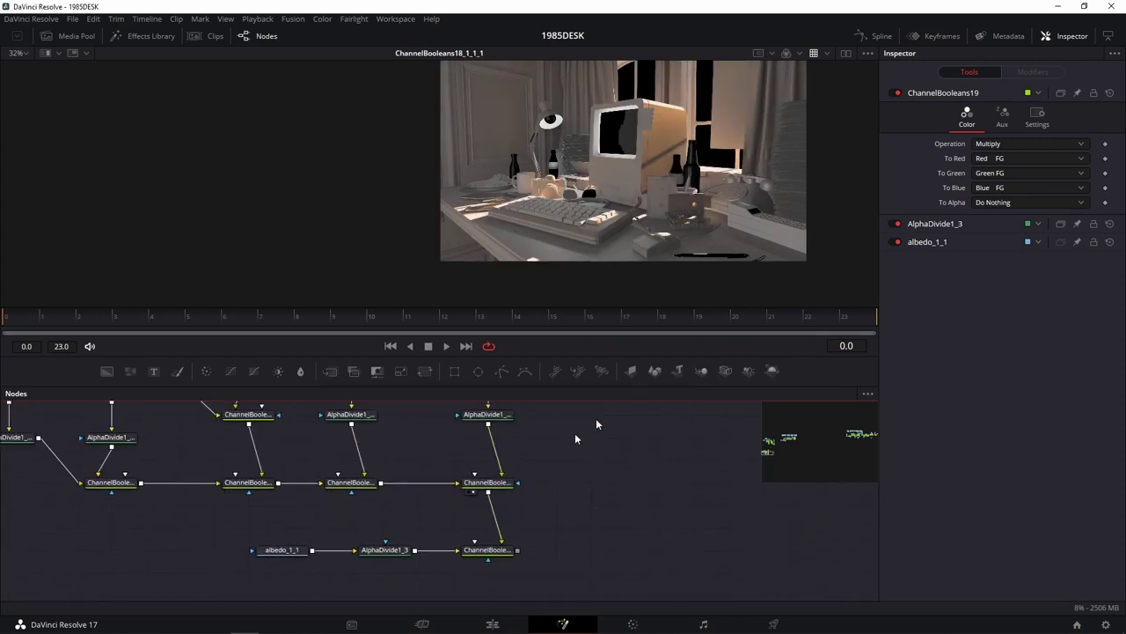
{"action": "left_click_drag", "start_coordinate": [488, 550], "coordinate": [679, 144]}
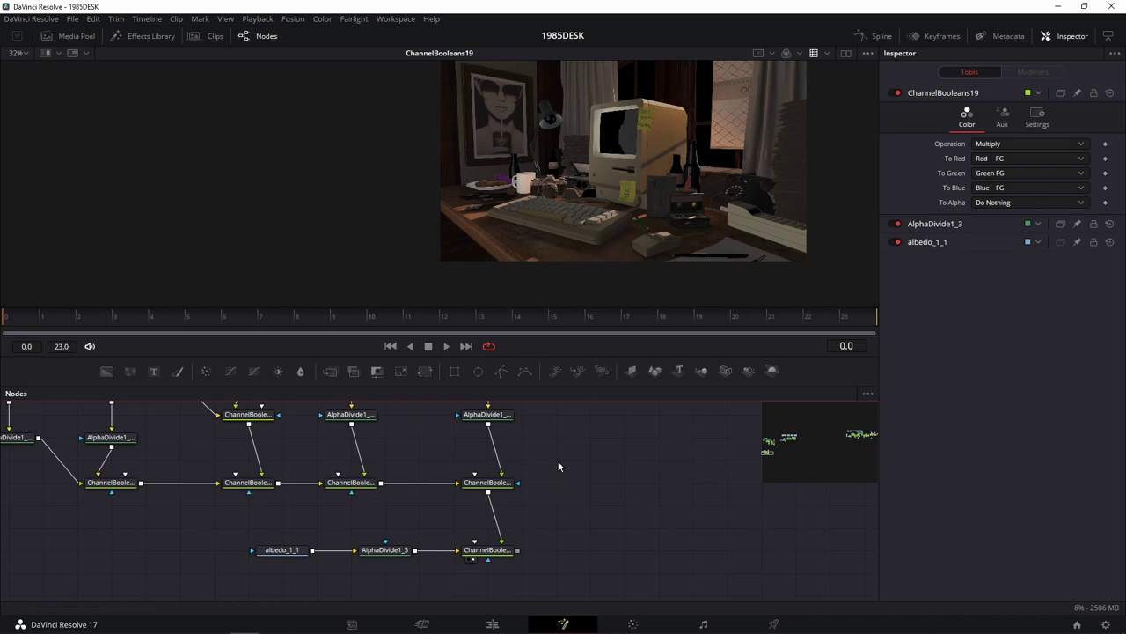
Step: Move the RGBA_skylight and AlphaDivide nodes down onto the main merge row and recheck the composite
{"action": "left_click_drag", "start_coordinate": [560, 470], "coordinate": [659, 573]}
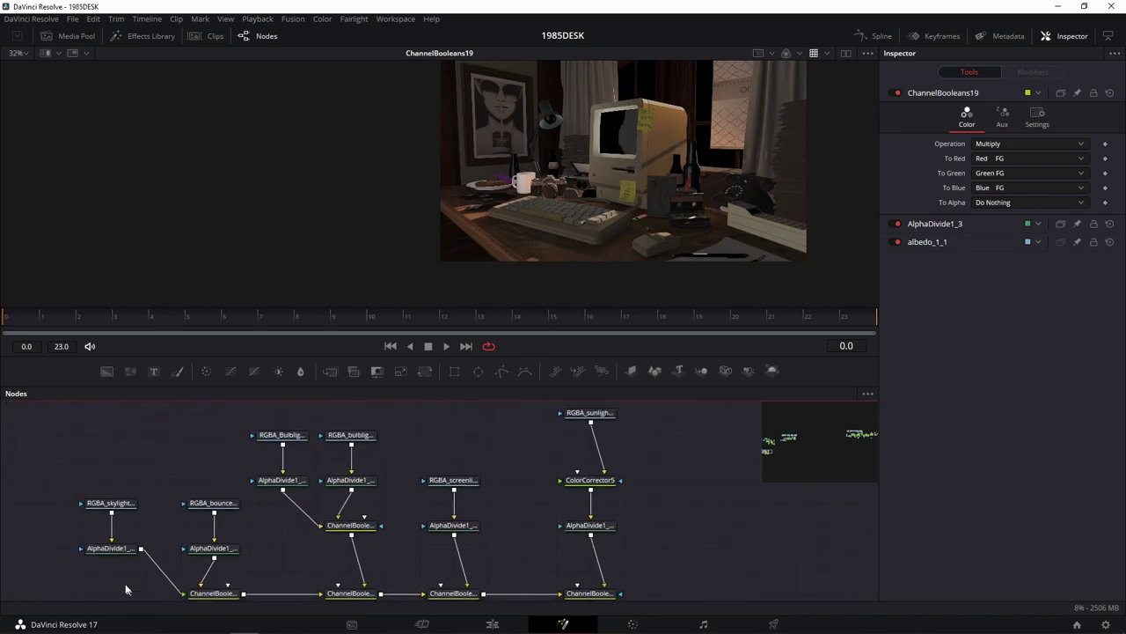
{"action": "left_click_drag", "start_coordinate": [166, 533], "coordinate": [235, 509]}
{"action": "mouse_move", "coordinate": [230, 445]}
{"action": "left_mouse_down"}
{"action": "mouse_move", "coordinate": [166, 531]}
{"action": "mouse_move", "coordinate": [171, 575]}
{"action": "left_mouse_up"}
{"action": "scroll", "coordinate": [396, 534], "scroll_direction": "down", "scroll_amount": 3}
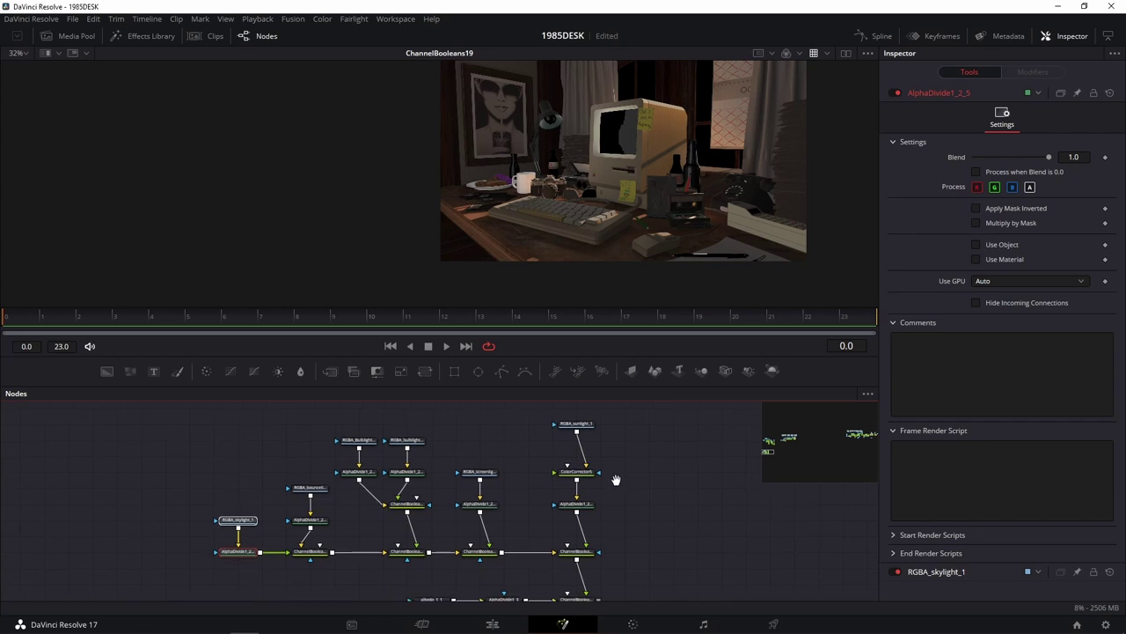
{"action": "left_click_drag", "start_coordinate": [564, 543], "coordinate": [482, 164]}
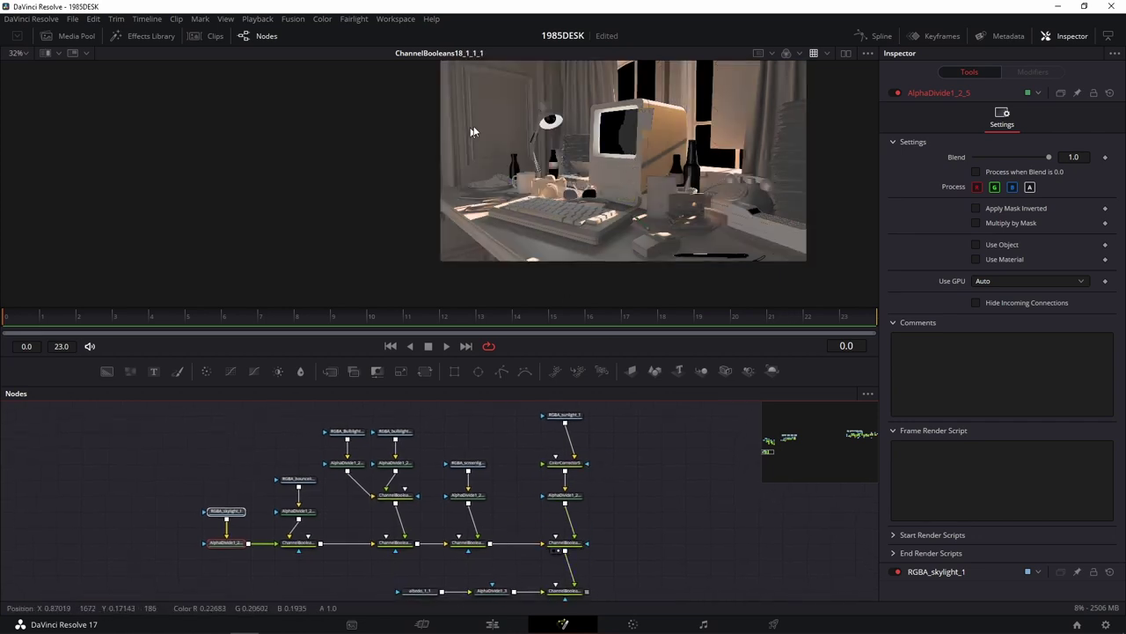
{"action": "scroll", "coordinate": [646, 533], "scroll_direction": "down", "scroll_amount": 2}
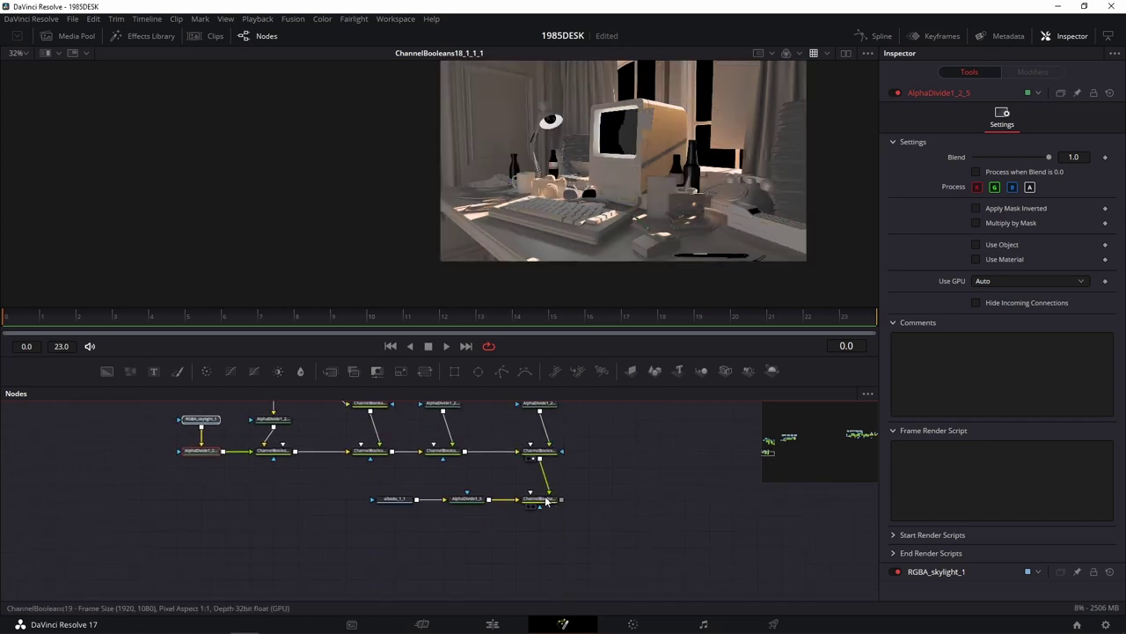
{"action": "scroll", "coordinate": [554, 473], "scroll_direction": "up", "scroll_amount": 3}
{"action": "left_click_drag", "start_coordinate": [514, 535], "coordinate": [653, 134]}
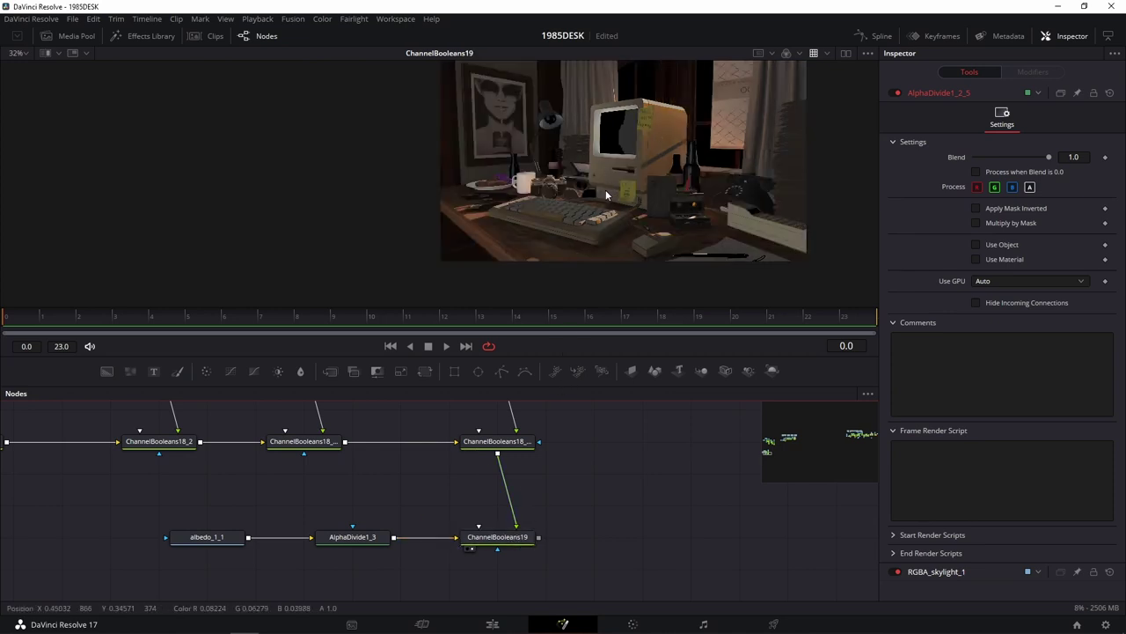
Step: Open ColorCorrector5's correction settings in the Inspector
{"action": "scroll", "coordinate": [556, 446], "scroll_direction": "up", "scroll_amount": 2}
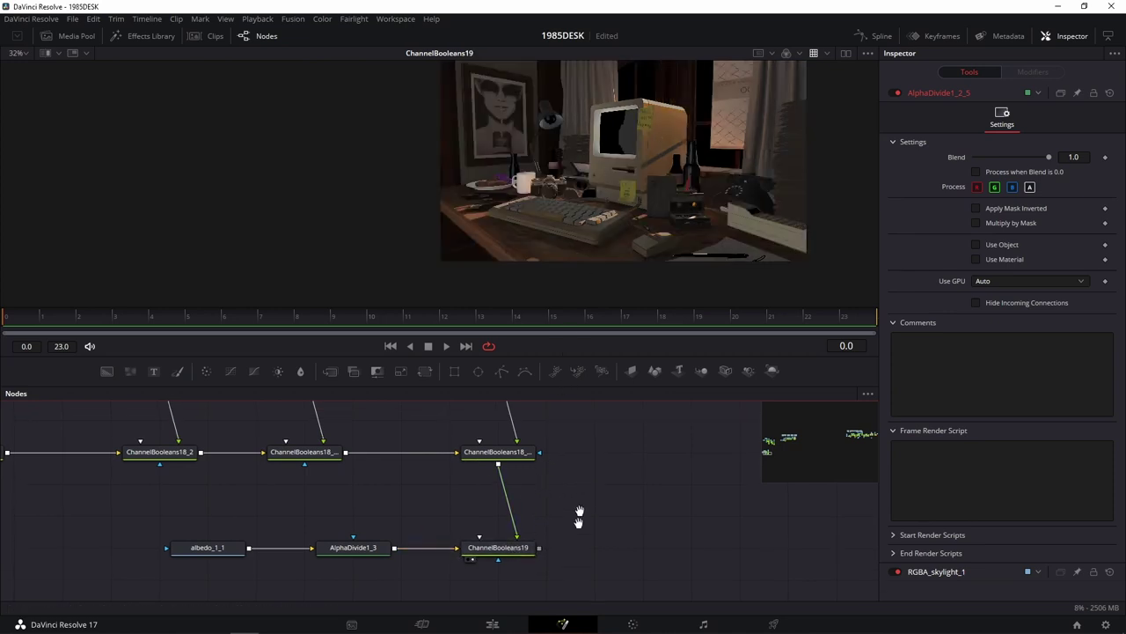
{"action": "scroll", "coordinate": [552, 449], "scroll_direction": "up", "scroll_amount": 2}
{"action": "left_click", "coordinate": [502, 463]}
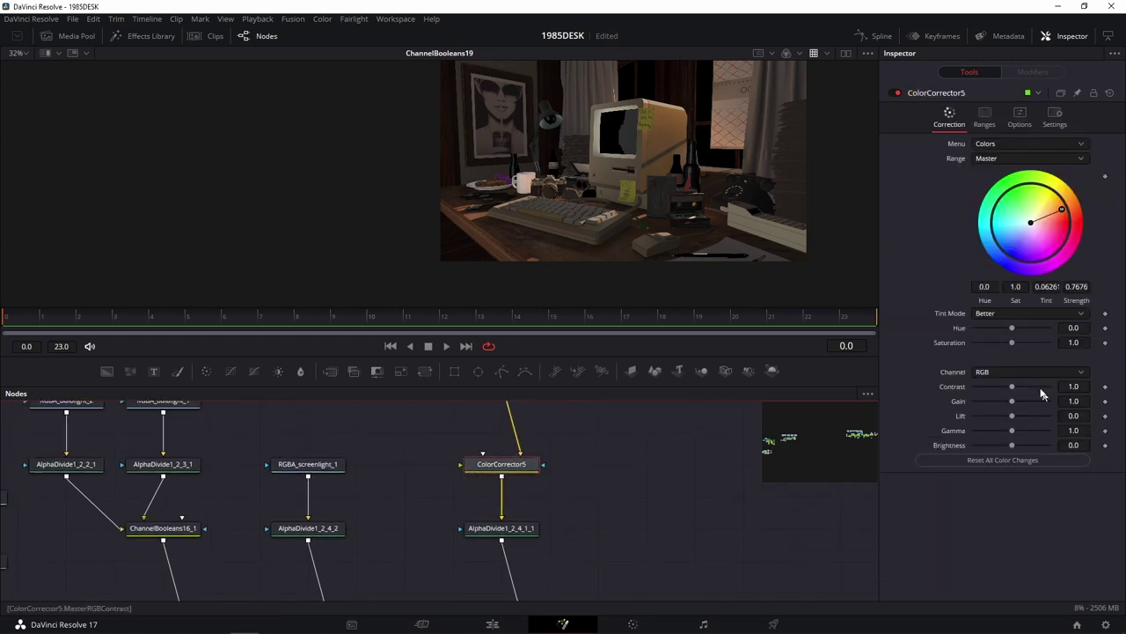
{"action": "scroll", "coordinate": [598, 159], "scroll_direction": "up", "scroll_amount": 1}
{"action": "scroll", "coordinate": [599, 156], "scroll_direction": "up", "scroll_amount": 1}
{"action": "scroll", "coordinate": [751, 153], "scroll_direction": "up", "scroll_amount": 1}
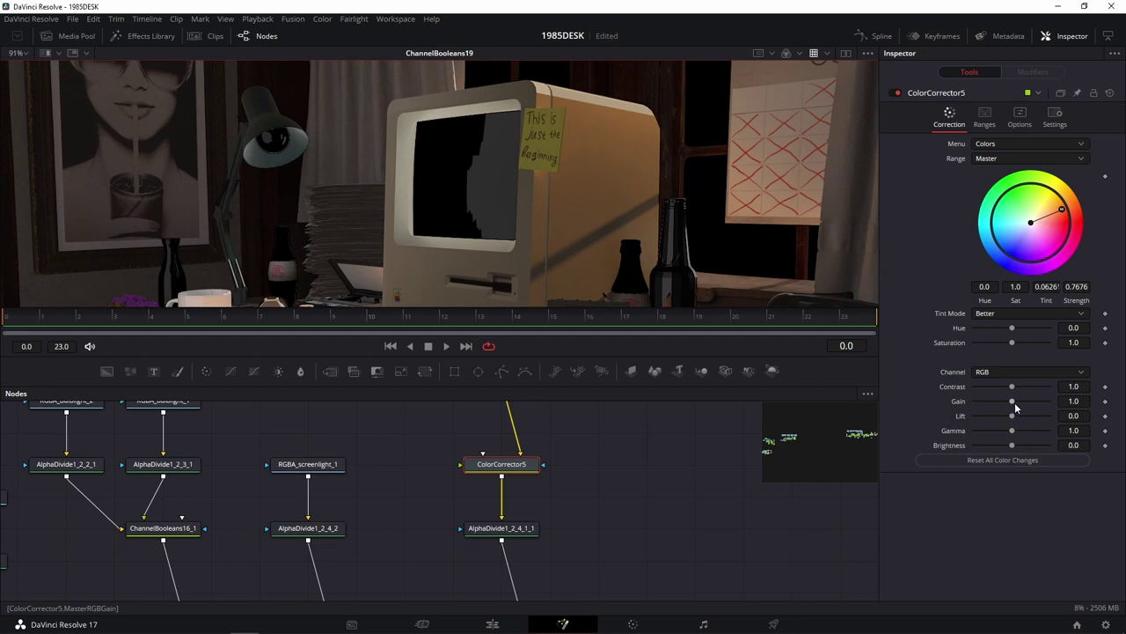
Step: Raise ColorCorrector5's gain above 1.0, undoing an overly strong 4.37 boost, to brighten the sunlight
{"action": "left_click_drag", "start_coordinate": [1012, 401], "coordinate": [1044, 401]}
{"action": "scroll", "coordinate": [701, 173], "scroll_direction": "down", "scroll_amount": 2}
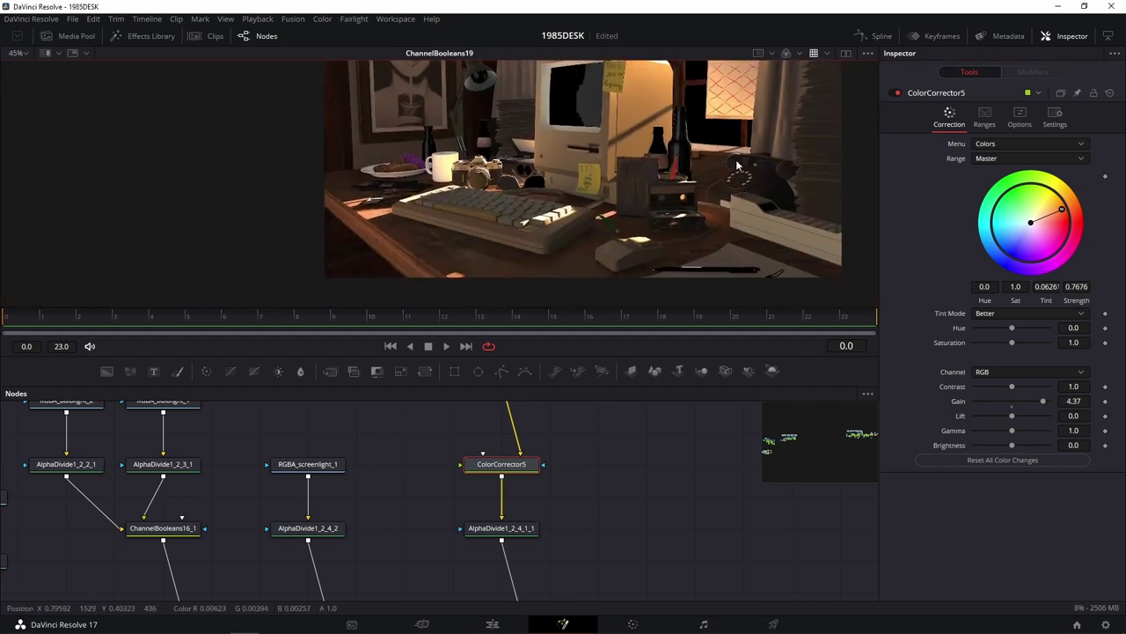
{"action": "key", "text": "ctrl+z"}
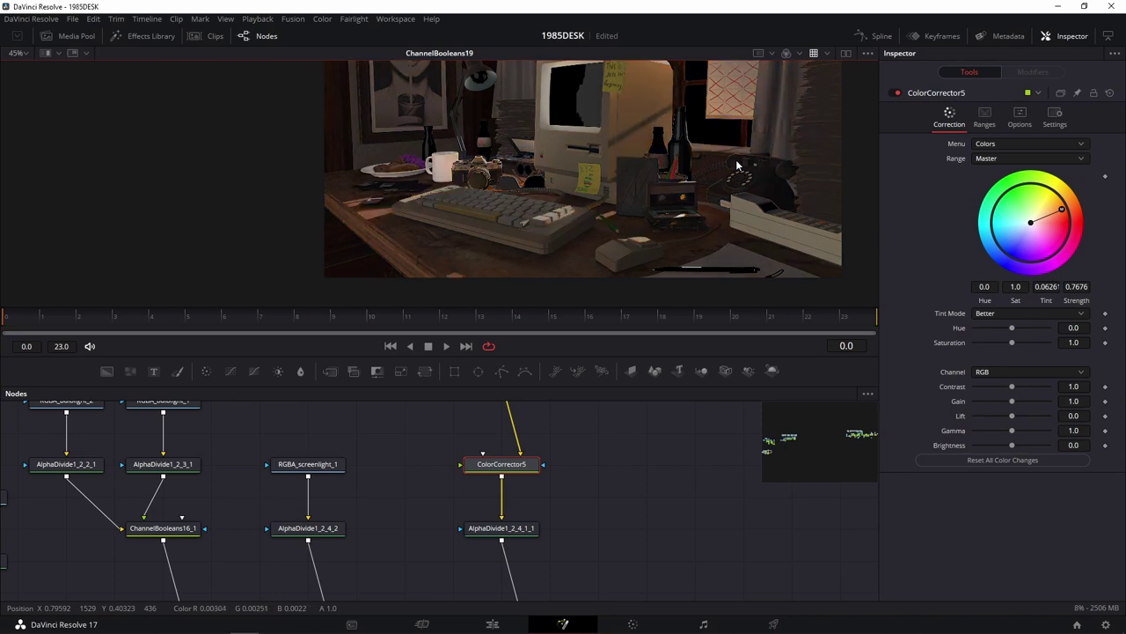
{"action": "left_click_drag", "start_coordinate": [1013, 401], "coordinate": [1027, 401]}
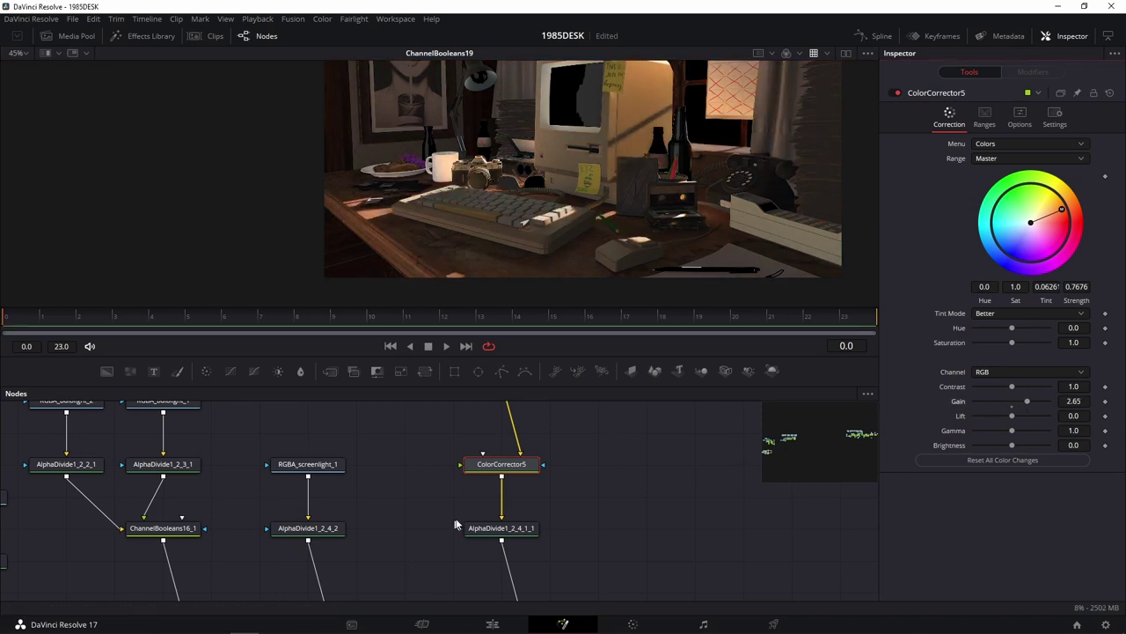
{"action": "scroll", "coordinate": [528, 510], "scroll_direction": "down", "scroll_amount": 5}
Step: Select the RGBA_screenlight_1 pass in the node tree
{"action": "left_click_drag", "start_coordinate": [620, 498], "coordinate": [613, 450]}
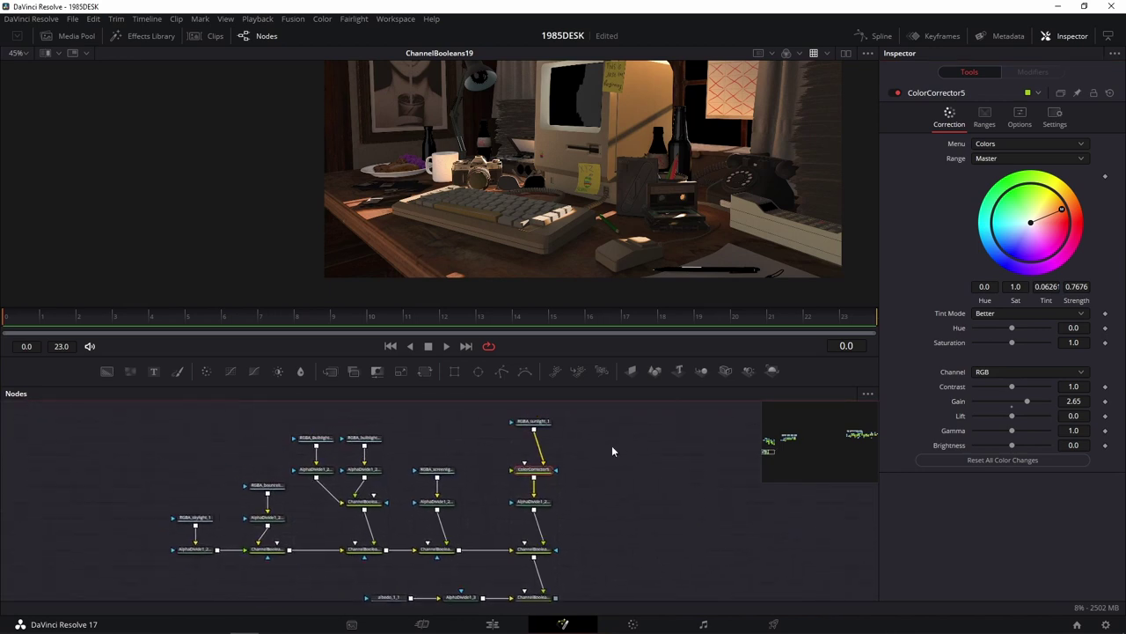
{"action": "scroll", "coordinate": [601, 515], "scroll_direction": "down", "scroll_amount": 3}
{"action": "scroll", "coordinate": [543, 528], "scroll_direction": "up", "scroll_amount": 5}
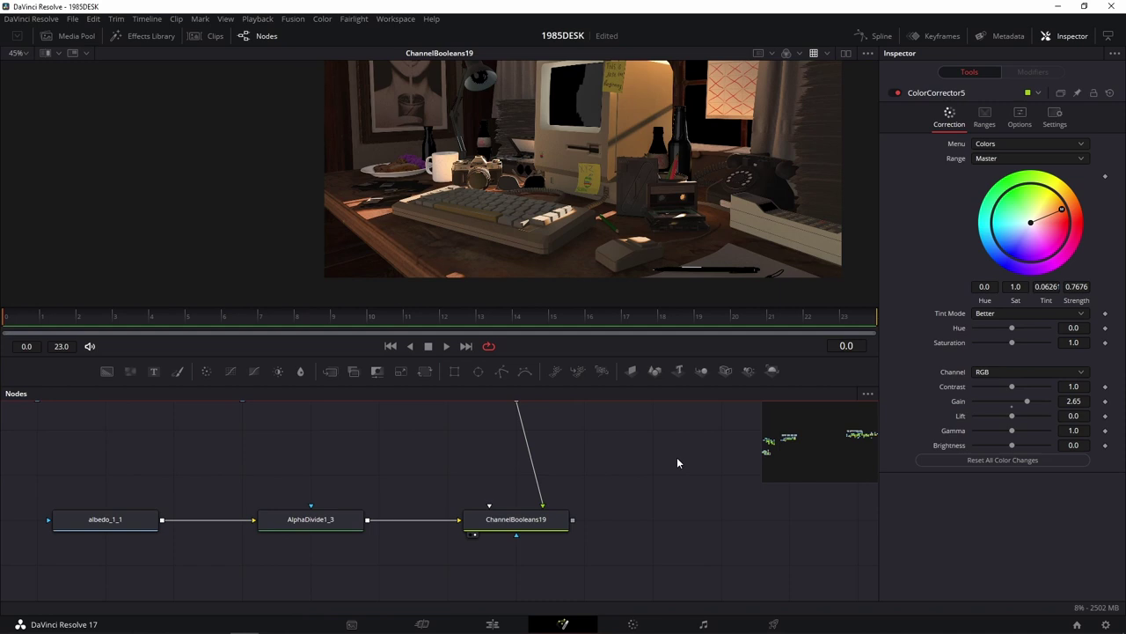
{"action": "scroll", "coordinate": [666, 460], "scroll_direction": "down", "scroll_amount": 5}
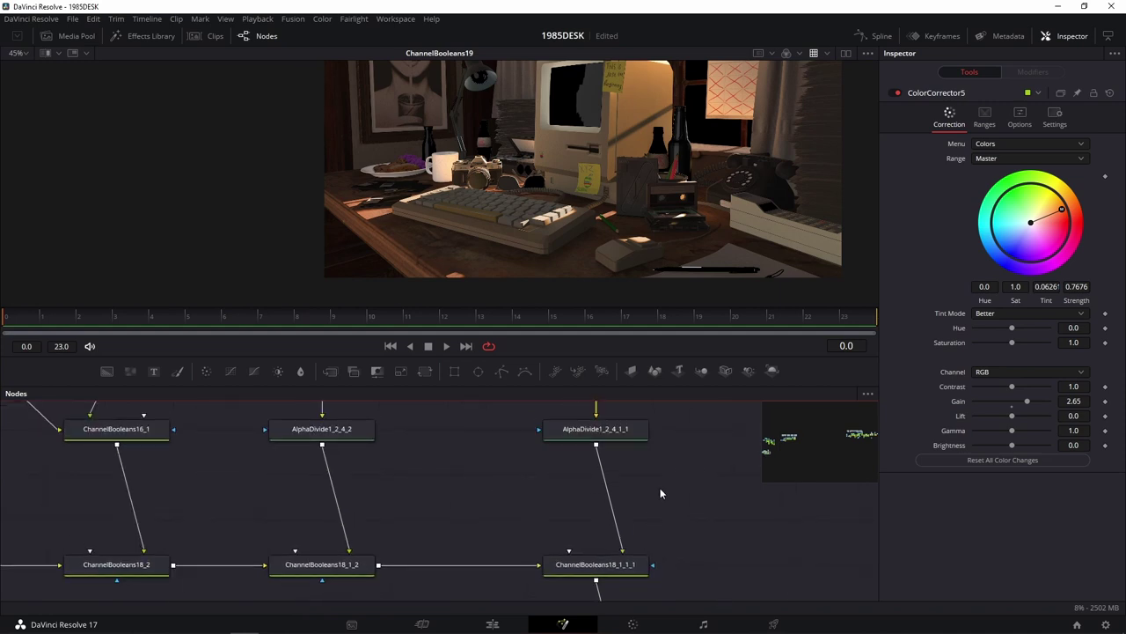
{"action": "scroll", "coordinate": [661, 485], "scroll_direction": "up", "scroll_amount": 4}
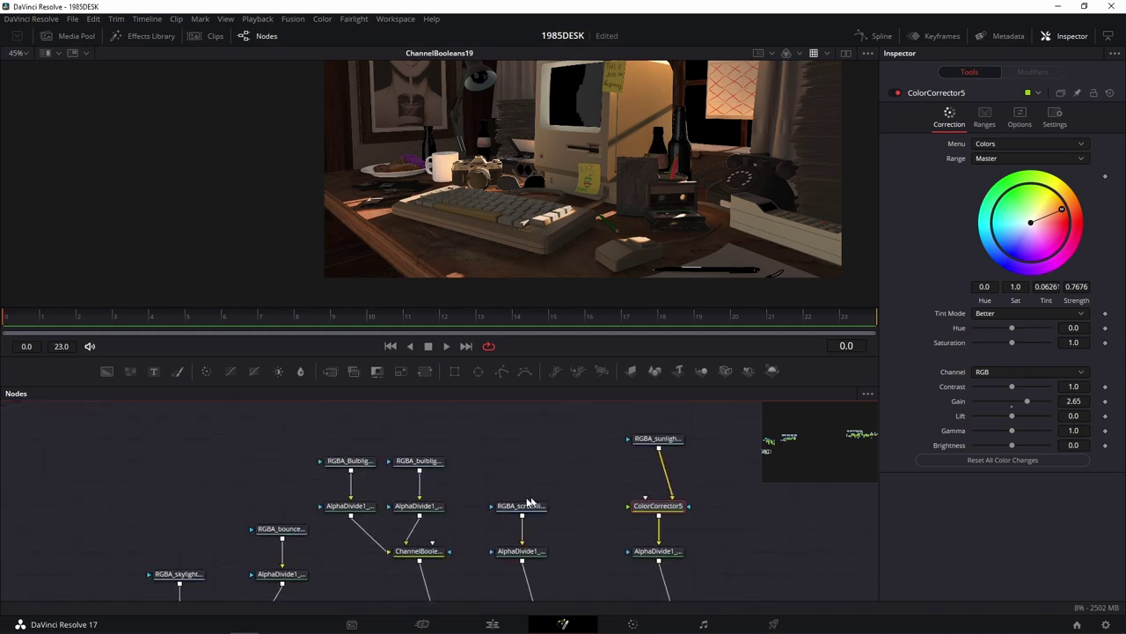
{"action": "left_click", "coordinate": [525, 507]}
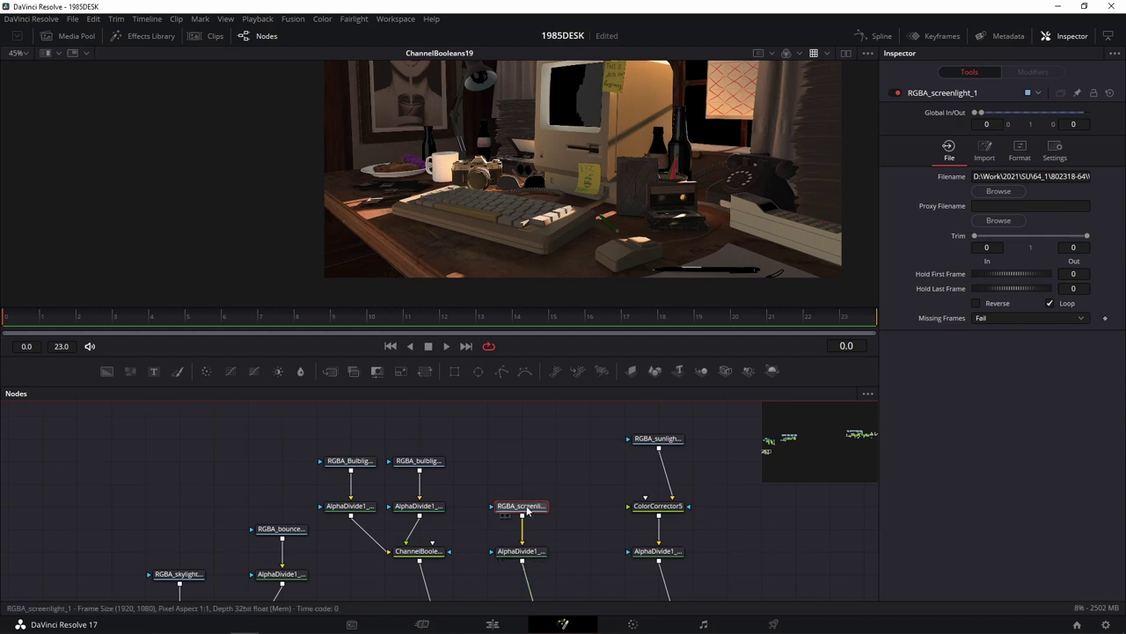
{"action": "key", "text": "1"}
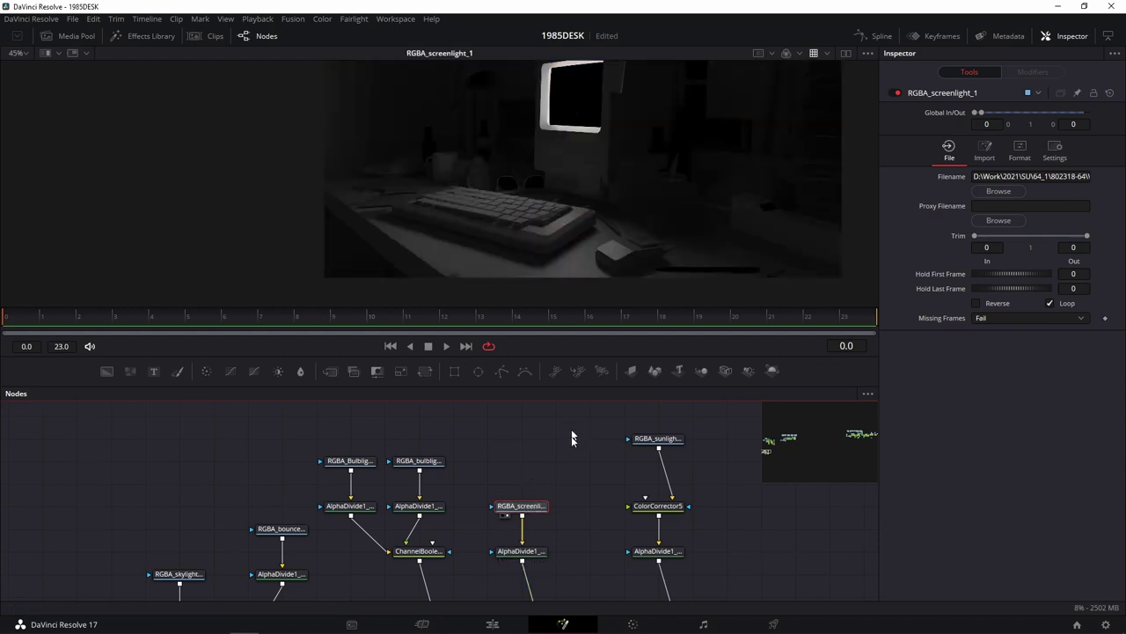
{"action": "left_click", "coordinate": [850, 440]}
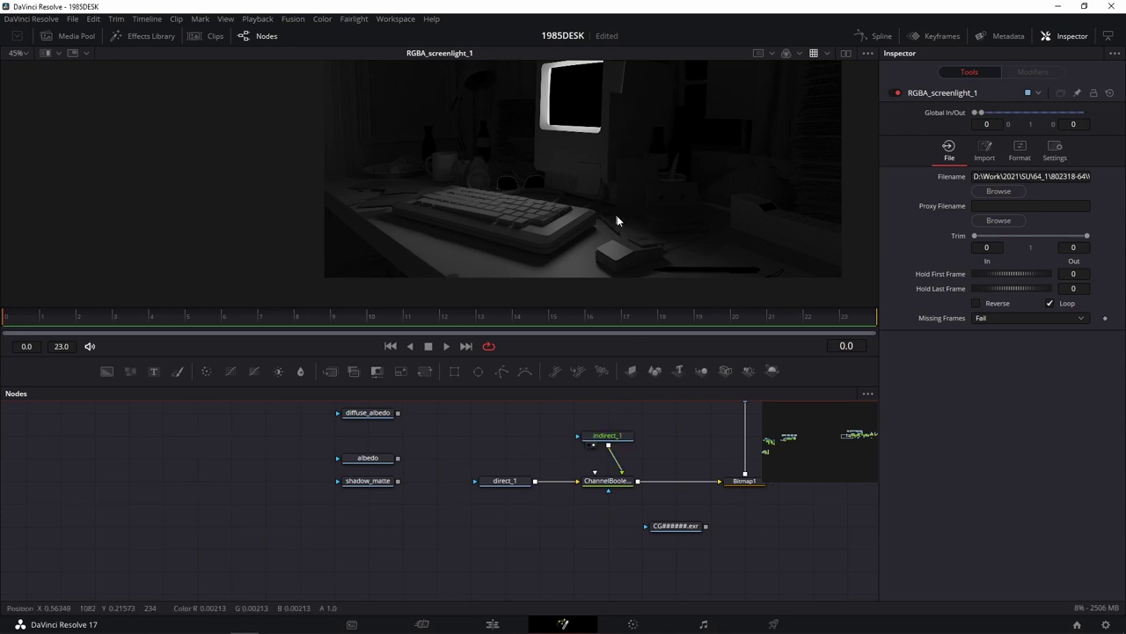
{"action": "key", "text": "1"}
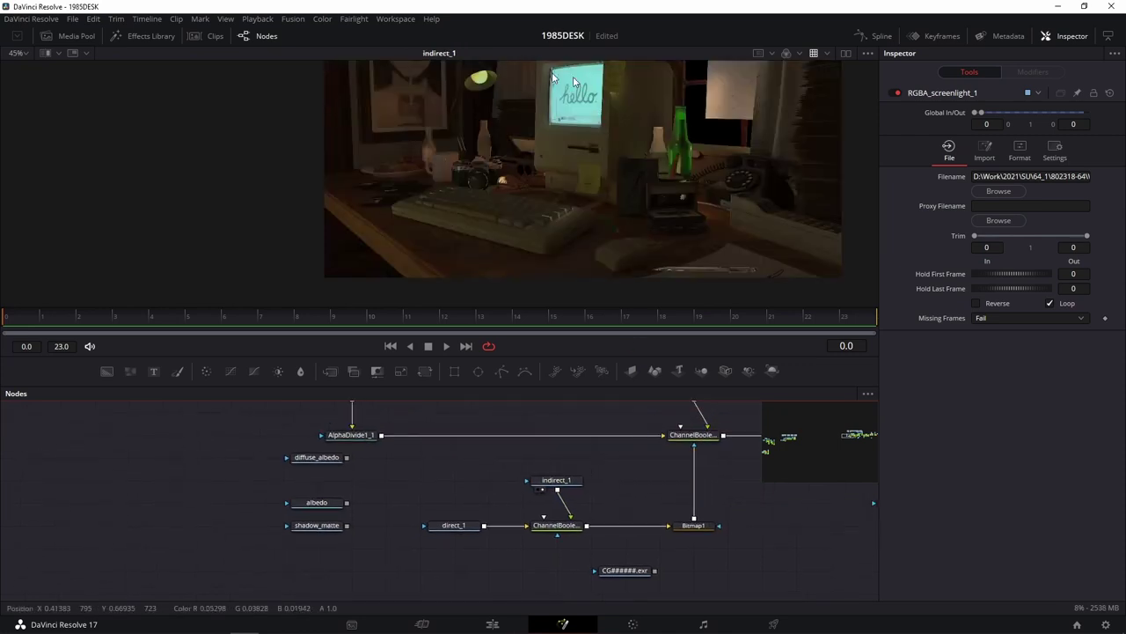
{"action": "left_click_drag", "start_coordinate": [771, 449], "coordinate": [766, 462]}
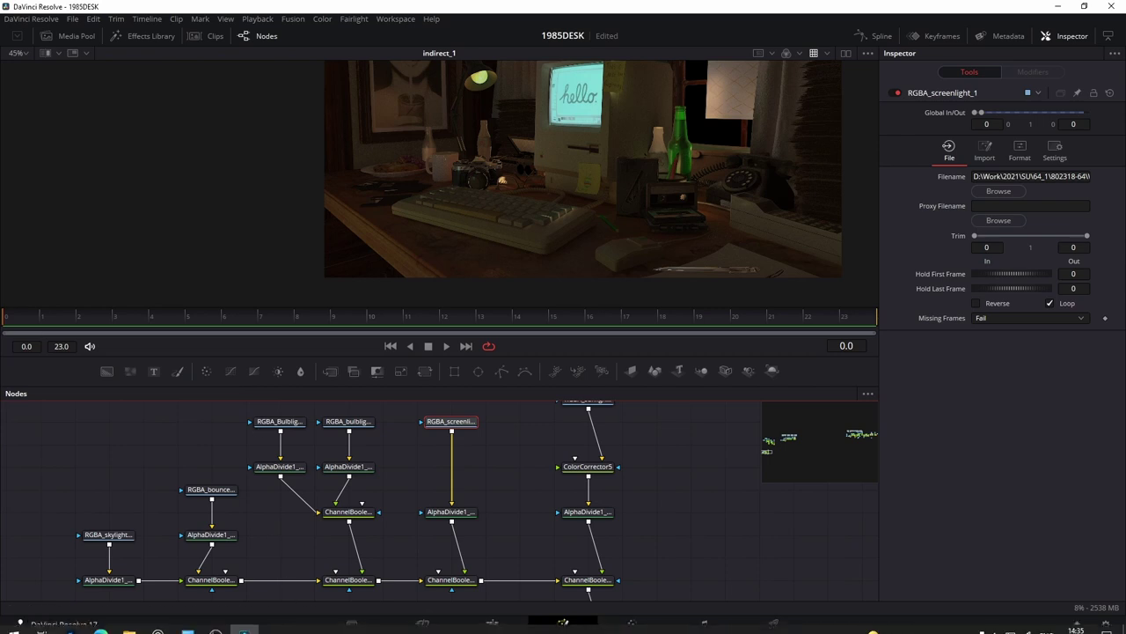
Step: Insert ColorCorrector6 between RGBA_screenlight and AlphaDivide and tint it blue, Strength 0.7284
{"action": "left_click_drag", "start_coordinate": [208, 374], "coordinate": [455, 474]}
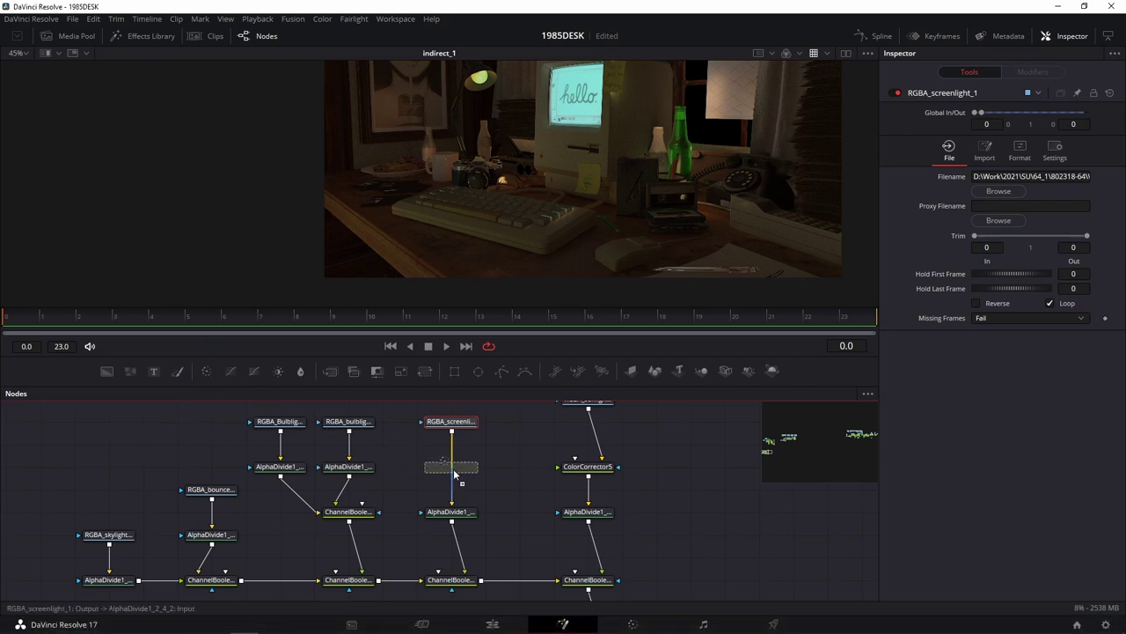
{"action": "left_click_drag", "start_coordinate": [454, 474], "coordinate": [455, 474]}
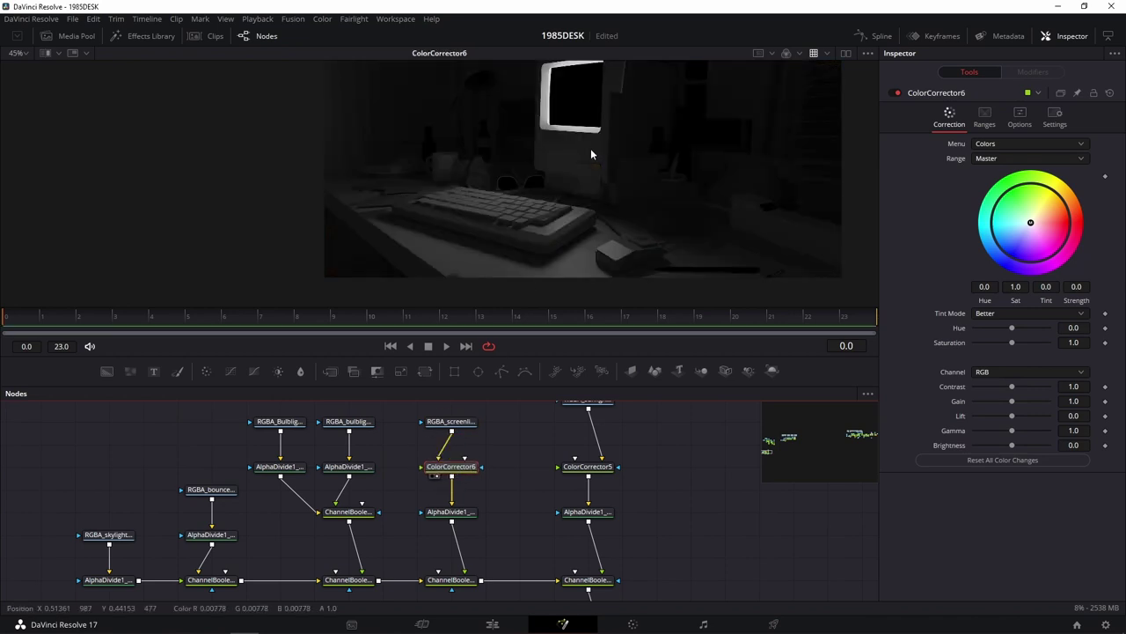
{"action": "left_click_drag", "start_coordinate": [1031, 222], "coordinate": [1010, 232]}
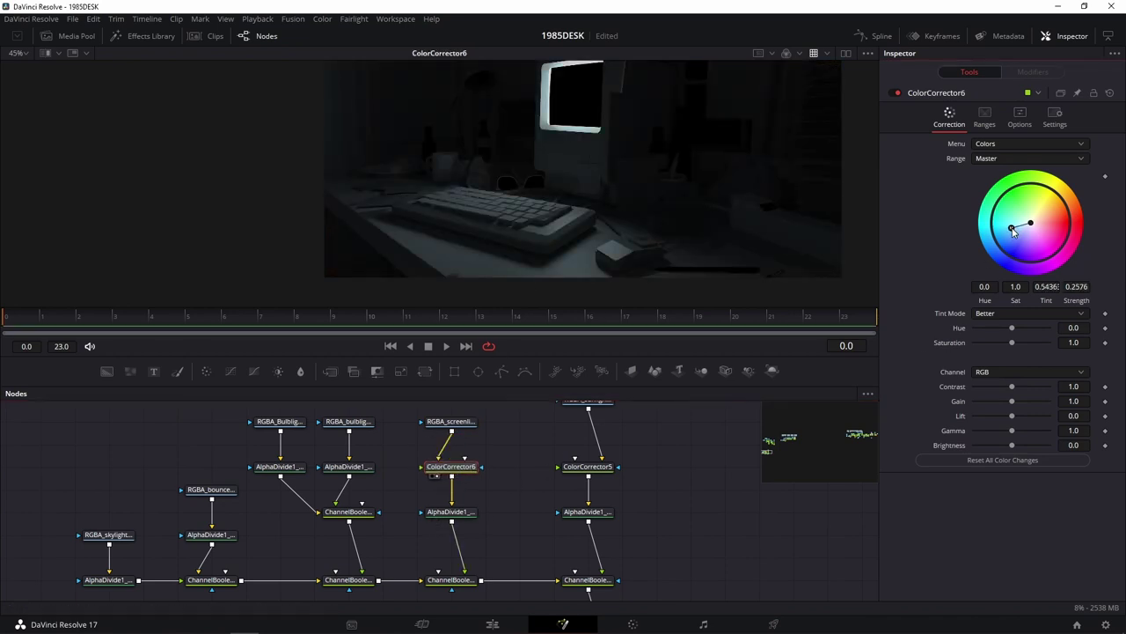
{"action": "left_click_drag", "start_coordinate": [1010, 232], "coordinate": [1000, 236]}
{"action": "left_click_drag", "start_coordinate": [672, 532], "coordinate": [603, 395]}
{"action": "left_click_drag", "start_coordinate": [510, 510], "coordinate": [608, 247]}
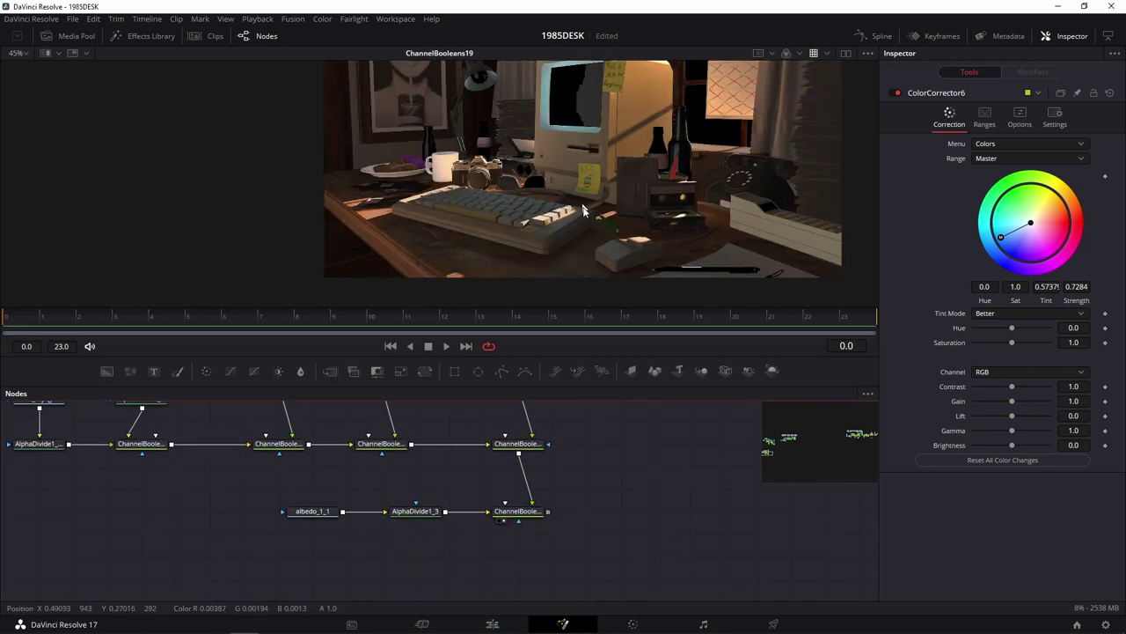
Step: Set ColorCorrector6's gain to 2.78 so the keyboard and monitor glow brighter blue
{"action": "scroll", "coordinate": [572, 181], "scroll_direction": "up", "scroll_amount": 3}
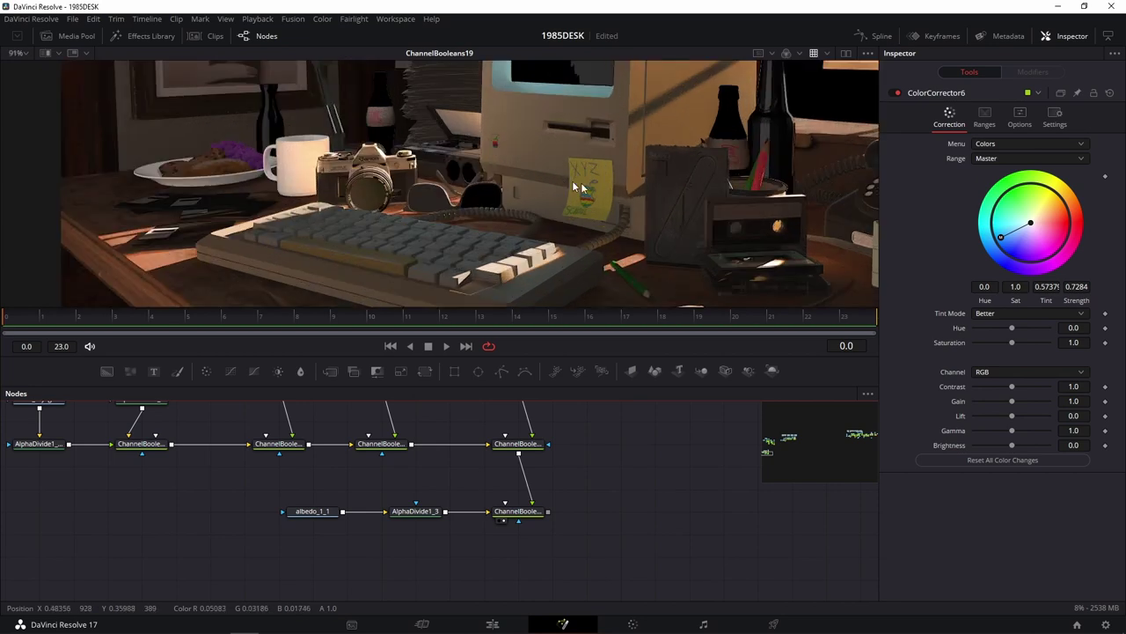
{"action": "left_click_drag", "start_coordinate": [1014, 404], "coordinate": [1029, 402]}
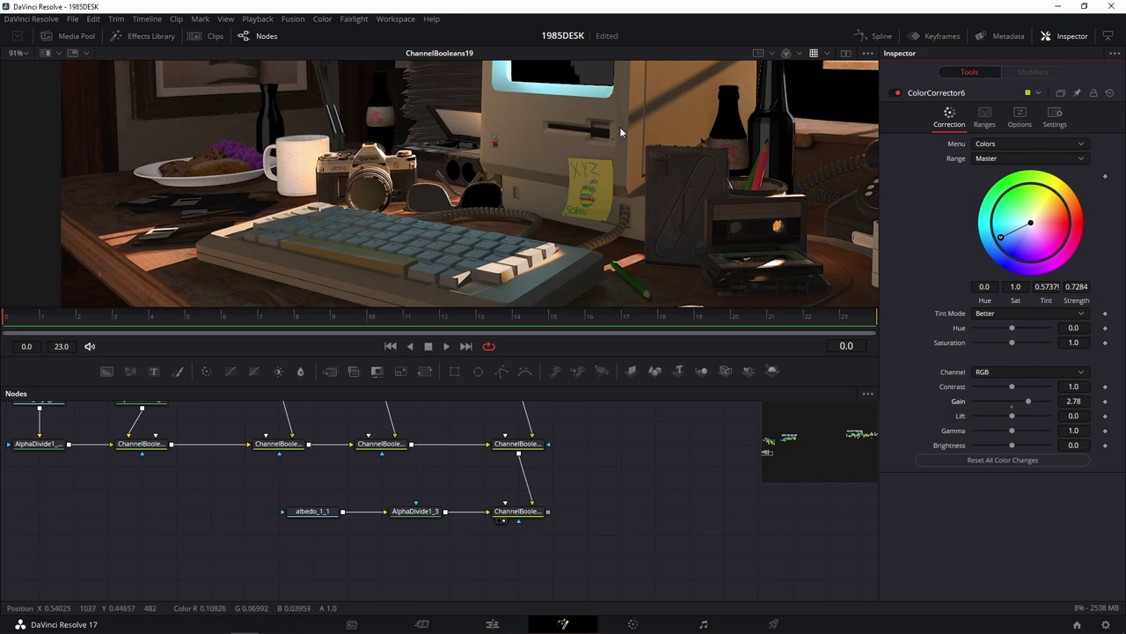
{"action": "scroll", "coordinate": [621, 170], "scroll_direction": "down", "scroll_amount": 1}
{"action": "scroll", "coordinate": [621, 170], "scroll_direction": "down", "scroll_amount": 2}
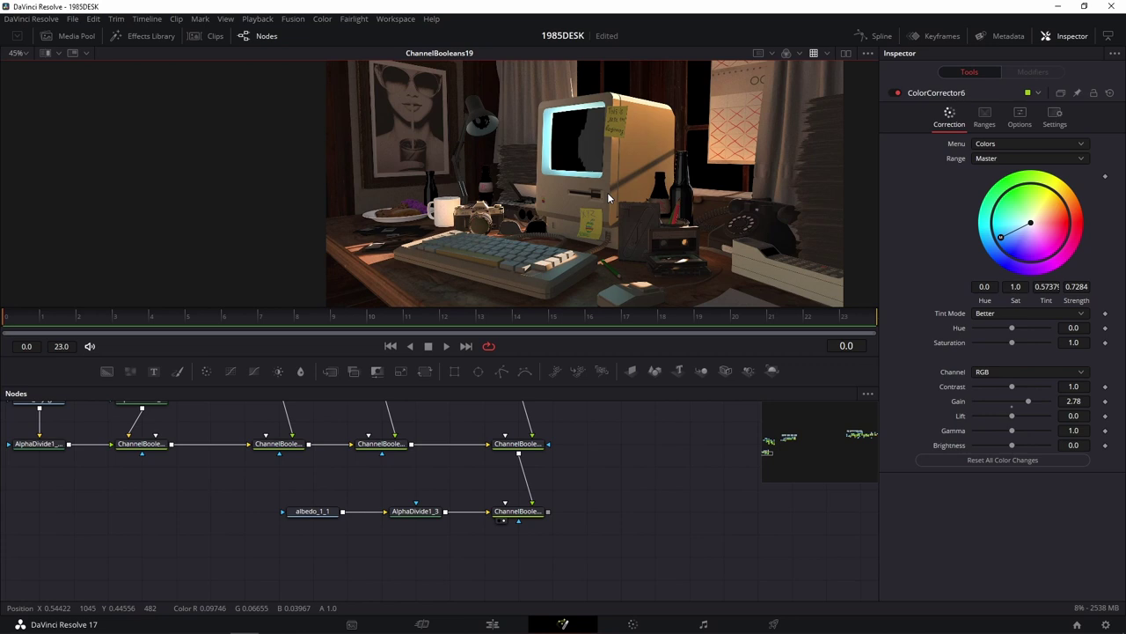
{"action": "scroll", "coordinate": [577, 444], "scroll_direction": "down", "scroll_amount": 3}
{"action": "scroll", "coordinate": [580, 442], "scroll_direction": "down", "scroll_amount": 2}
{"action": "left_click_drag", "start_coordinate": [842, 448], "coordinate": [850, 440]}
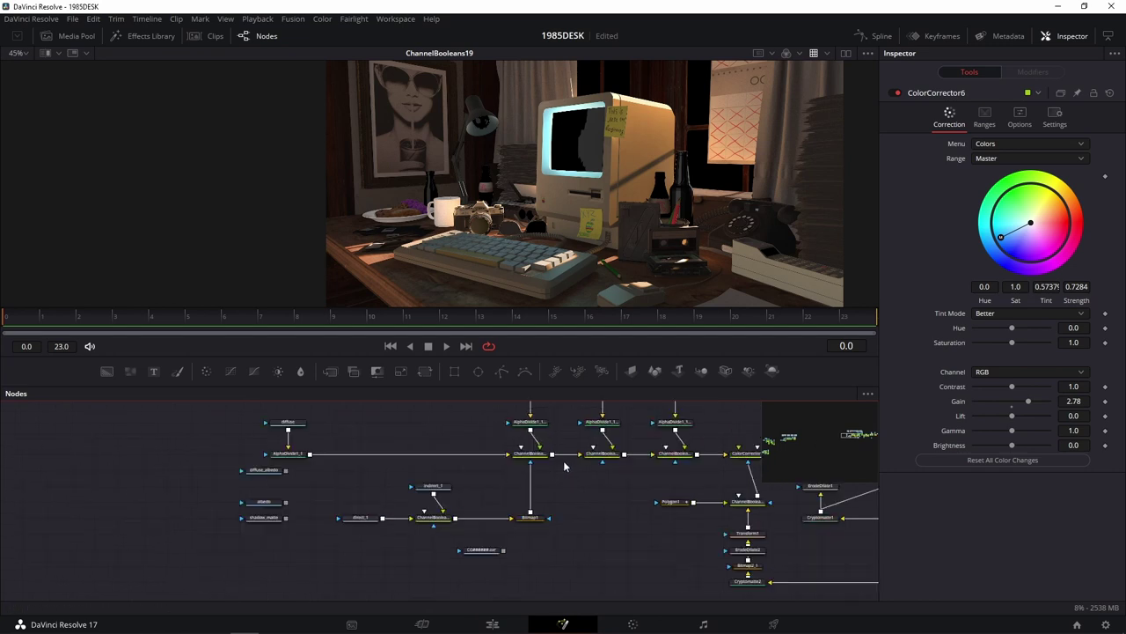
Step: Bring the ambient-occlusion section into view and show the Bitmap1 matte in the viewer
{"action": "scroll", "coordinate": [566, 459], "scroll_direction": "up", "scroll_amount": 3}
{"action": "mouse_move", "coordinate": [603, 461]}
{"action": "left_mouse_down"}
{"action": "mouse_move", "coordinate": [622, 481]}
{"action": "mouse_move", "coordinate": [588, 509]}
{"action": "left_mouse_up"}
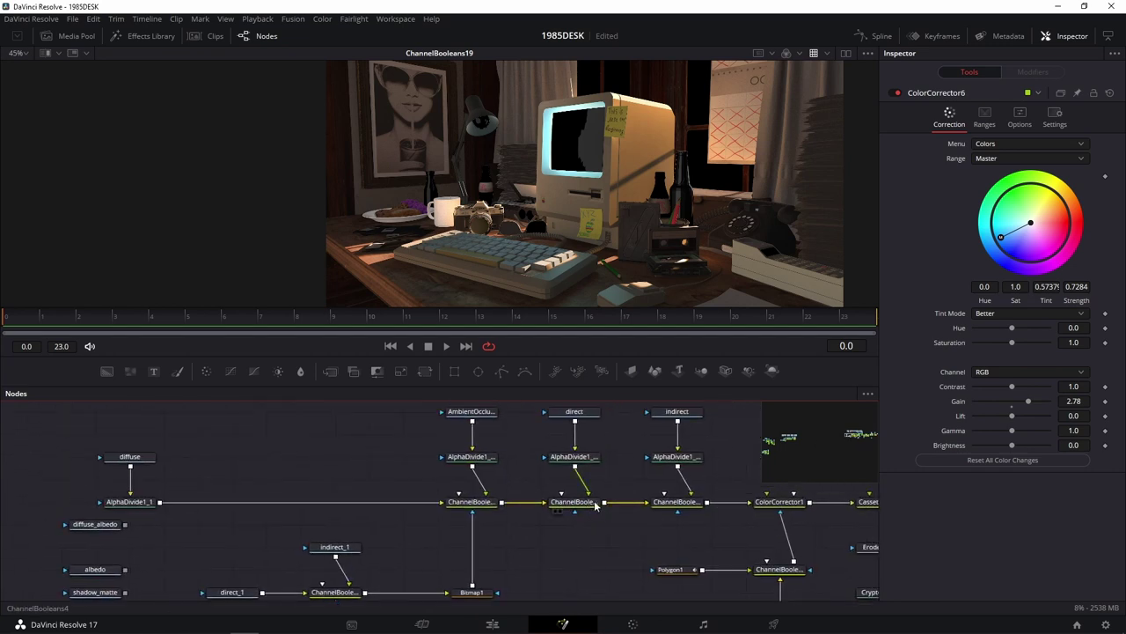
{"action": "left_click_drag", "start_coordinate": [579, 579], "coordinate": [404, 539]}
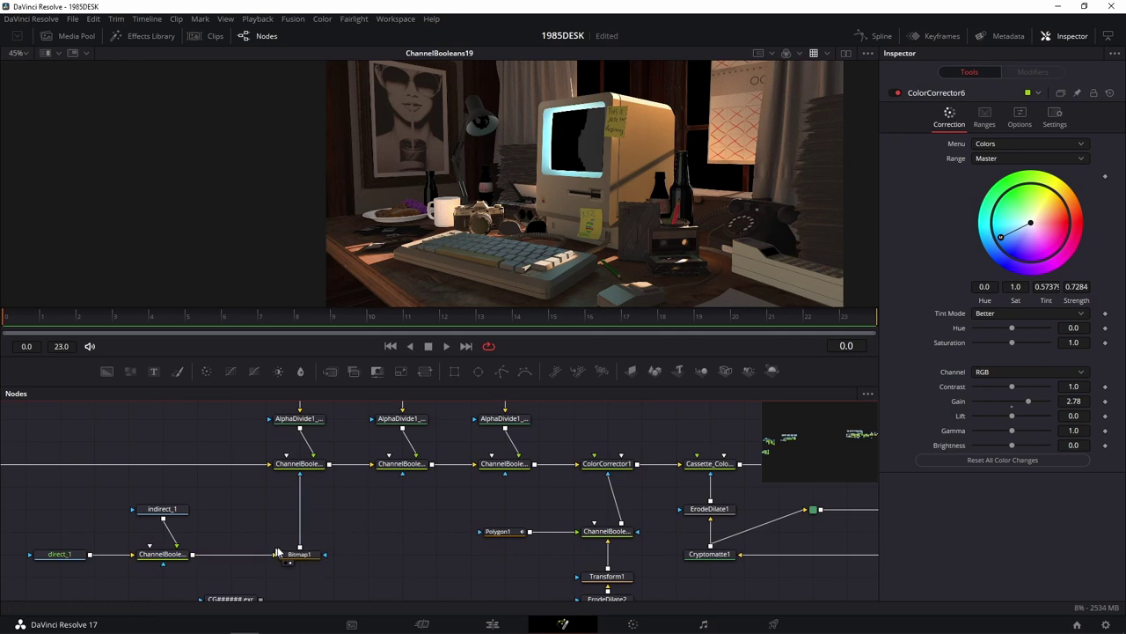
{"action": "key", "text": "1"}
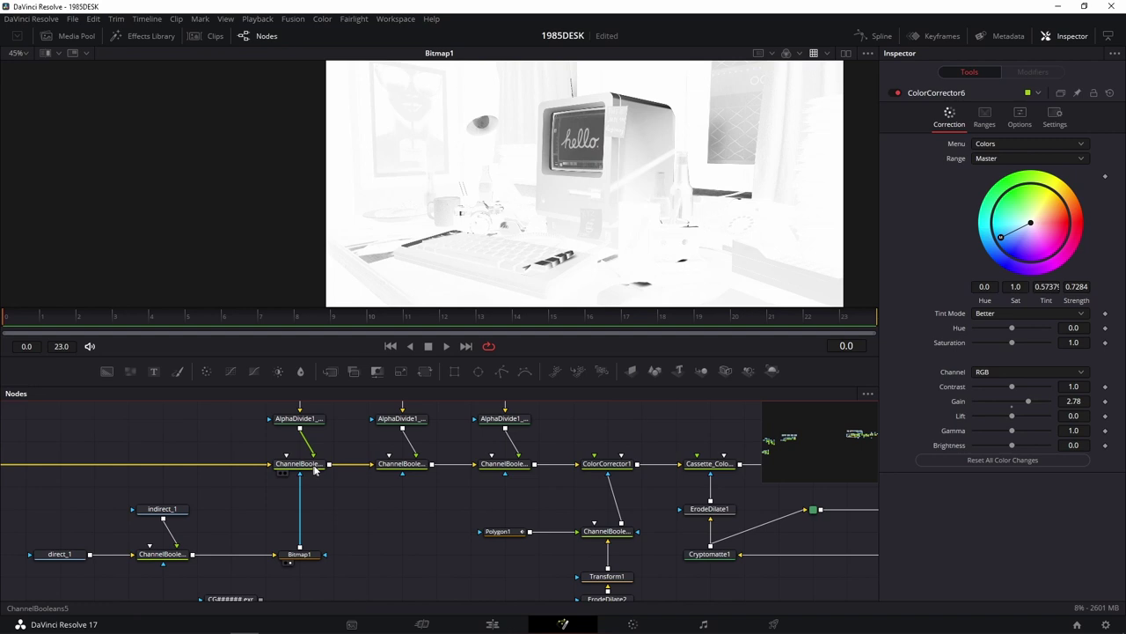
Step: Marquee-select the seven occlusion-branch nodes and paste them into empty space beside the light passes
{"action": "scroll", "coordinate": [368, 511], "scroll_direction": "down", "scroll_amount": 2}
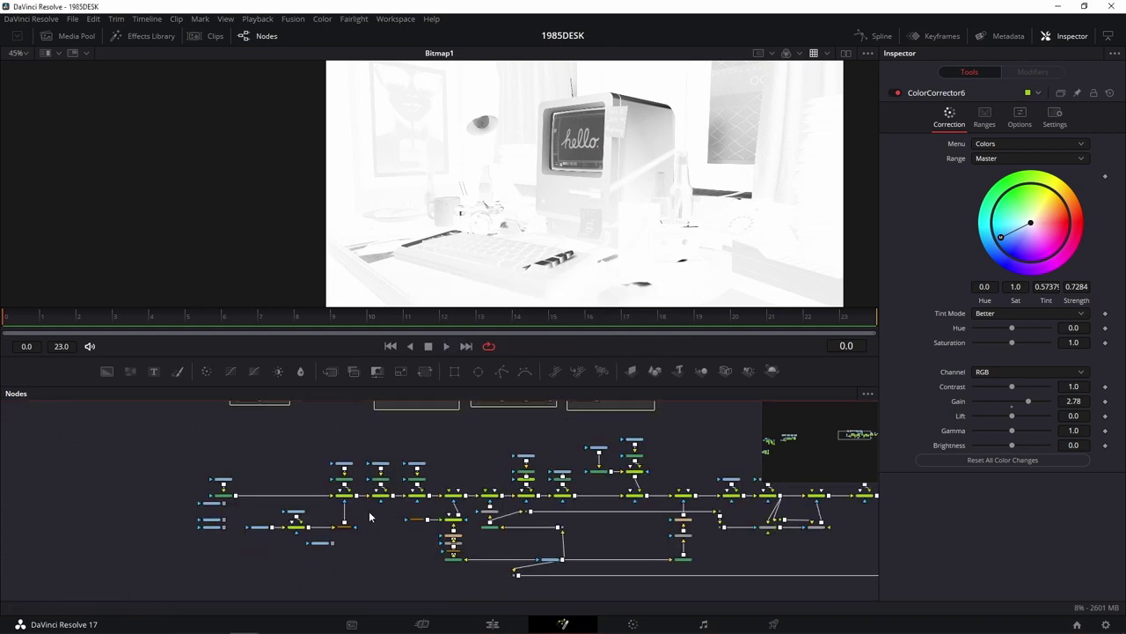
{"action": "scroll", "coordinate": [369, 512], "scroll_direction": "up", "scroll_amount": 1}
{"action": "left_click_drag", "start_coordinate": [354, 517], "coordinate": [436, 553]}
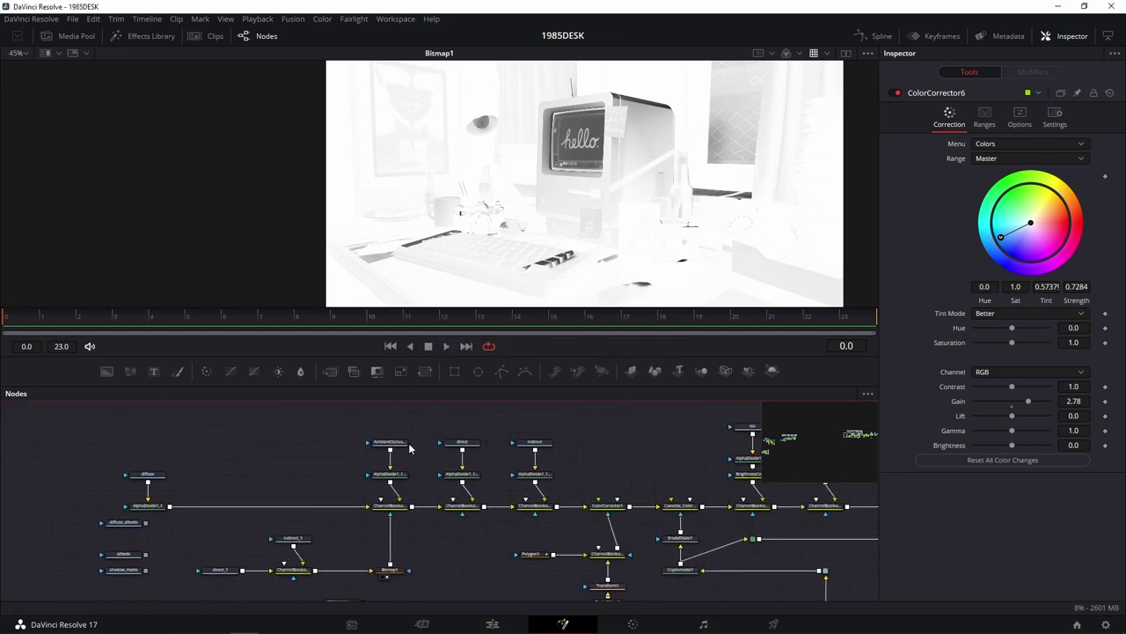
{"action": "left_click_drag", "start_coordinate": [420, 423], "coordinate": [218, 588]}
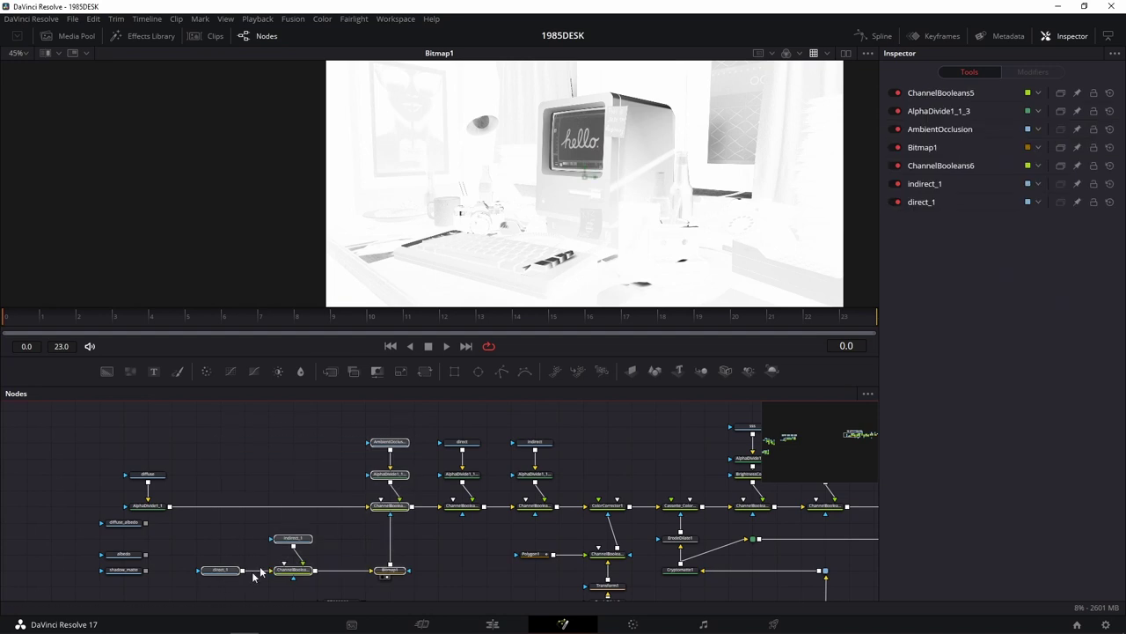
{"action": "left_click", "coordinate": [770, 455]}
{"action": "mouse_move", "coordinate": [512, 555]}
{"action": "left_mouse_down"}
{"action": "mouse_move", "coordinate": [432, 460]}
{"action": "mouse_move", "coordinate": [489, 497]}
{"action": "left_mouse_up"}
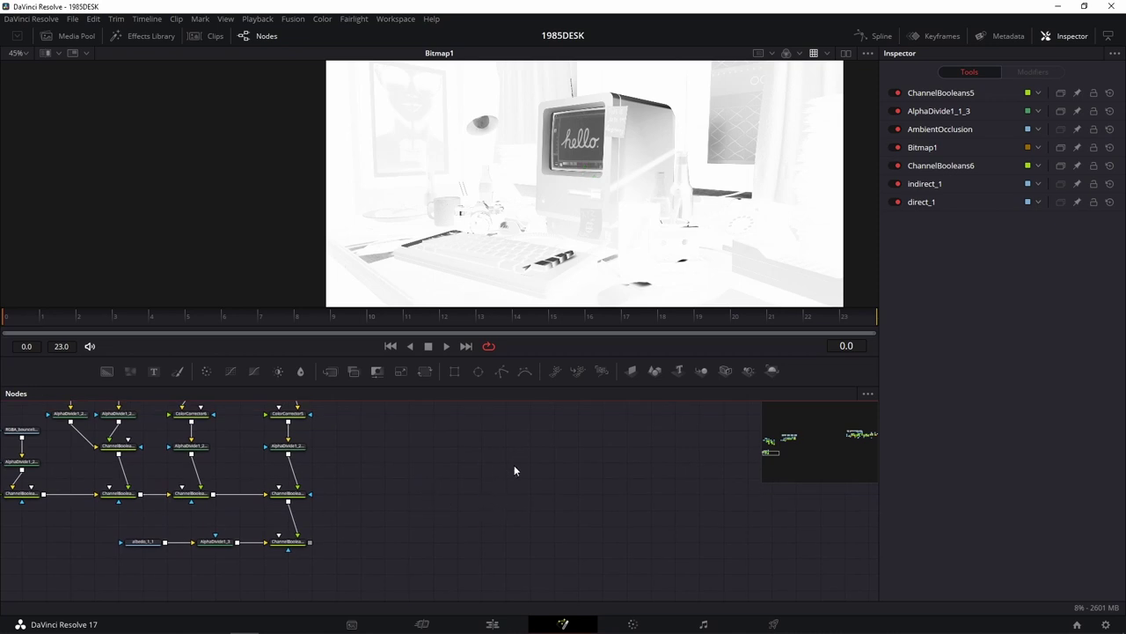
{"action": "key", "text": "ctrl+v"}
Step: Position the pasted occlusion cluster next to the light-pass tree
{"action": "mouse_move", "coordinate": [518, 531]}
{"action": "left_mouse_down"}
{"action": "mouse_move", "coordinate": [543, 449]}
{"action": "mouse_move", "coordinate": [568, 433]}
{"action": "left_mouse_up"}
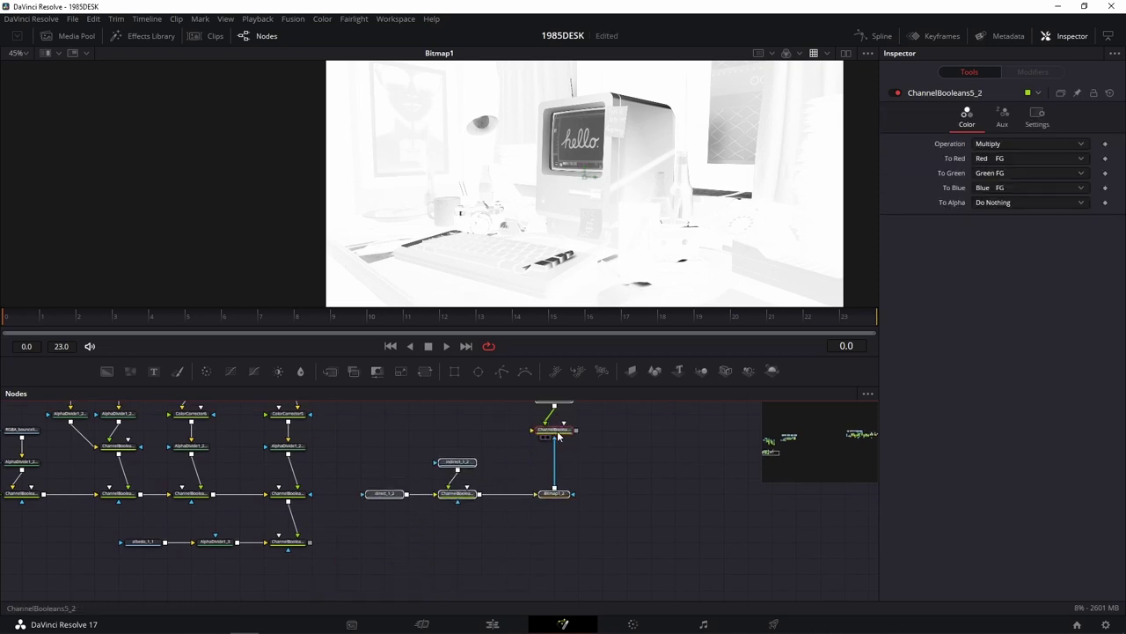
{"action": "scroll", "coordinate": [557, 519], "scroll_direction": "up", "scroll_amount": 3}
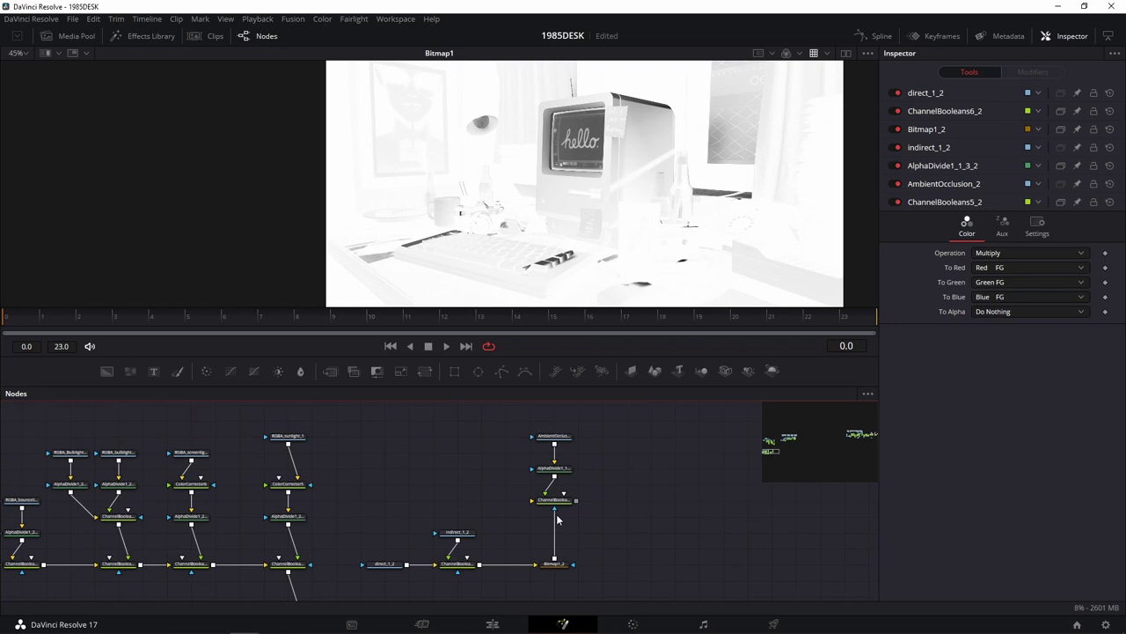
{"action": "scroll", "coordinate": [558, 519], "scroll_direction": "down", "scroll_amount": 3}
{"action": "mouse_move", "coordinate": [549, 432]}
{"action": "left_mouse_down"}
{"action": "mouse_move", "coordinate": [543, 475]}
{"action": "mouse_move", "coordinate": [548, 430]}
{"action": "mouse_move", "coordinate": [434, 572]}
{"action": "mouse_move", "coordinate": [432, 629]}
{"action": "left_mouse_up"}
{"action": "scroll", "coordinate": [578, 478], "scroll_direction": "down", "scroll_amount": 2}
{"action": "scroll", "coordinate": [464, 551], "scroll_direction": "down", "scroll_amount": 3}
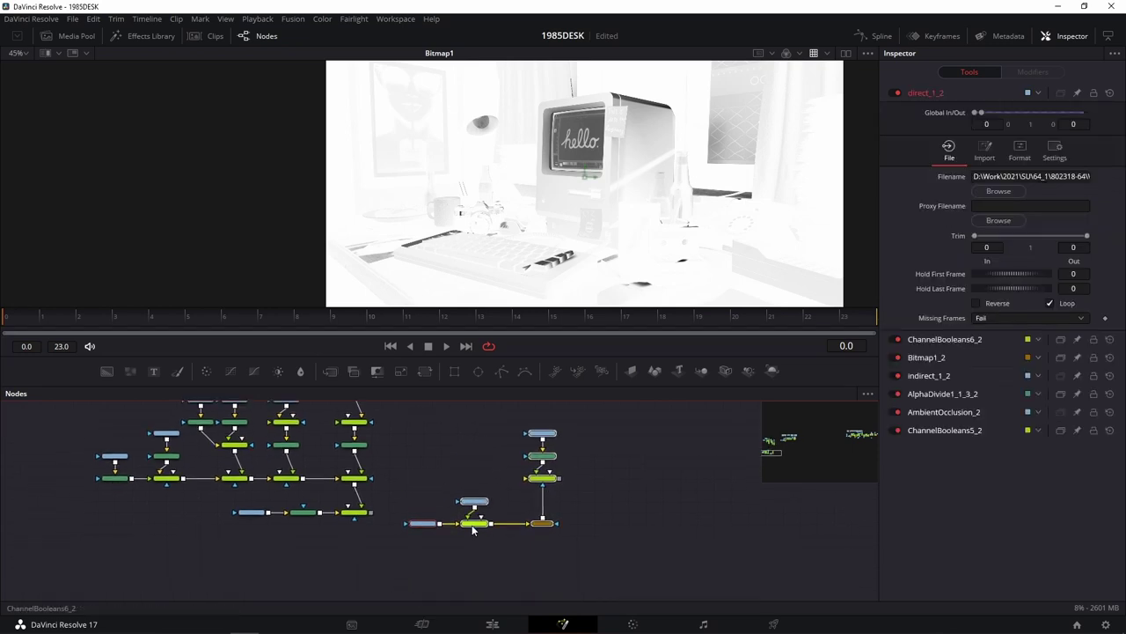
{"action": "left_click_drag", "start_coordinate": [467, 573], "coordinate": [388, 563]}
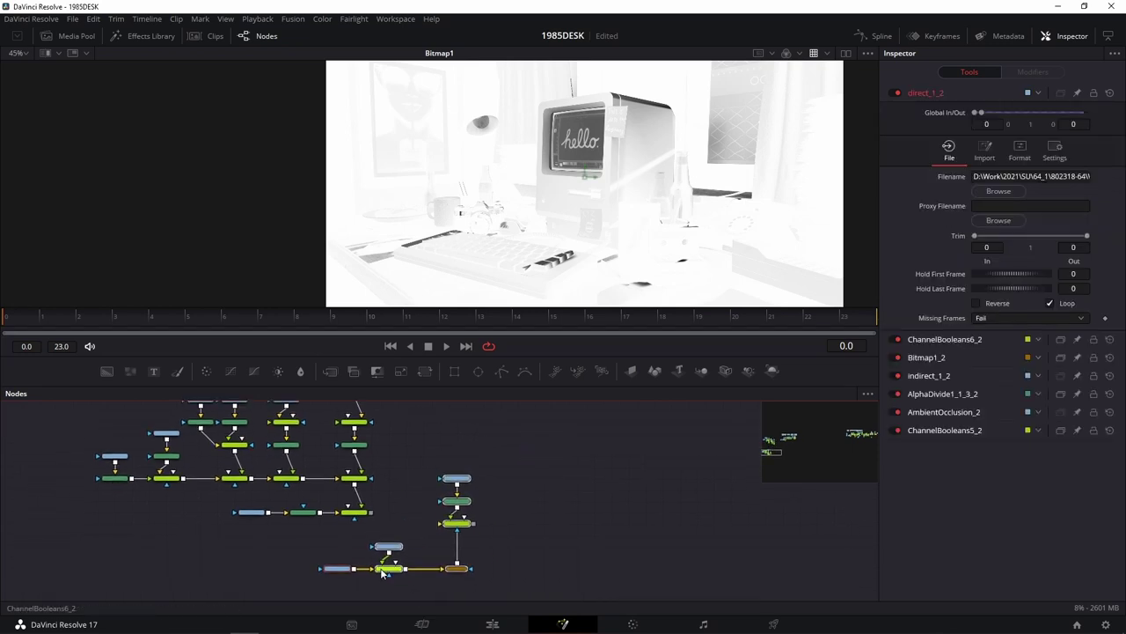
Step: Connect ChannelBooleans19's output into ChannelBooleans5_2 and view the occlusion-shaded composite
{"action": "left_click", "coordinate": [387, 563]}
{"action": "left_click_drag", "start_coordinate": [506, 532], "coordinate": [676, 558]}
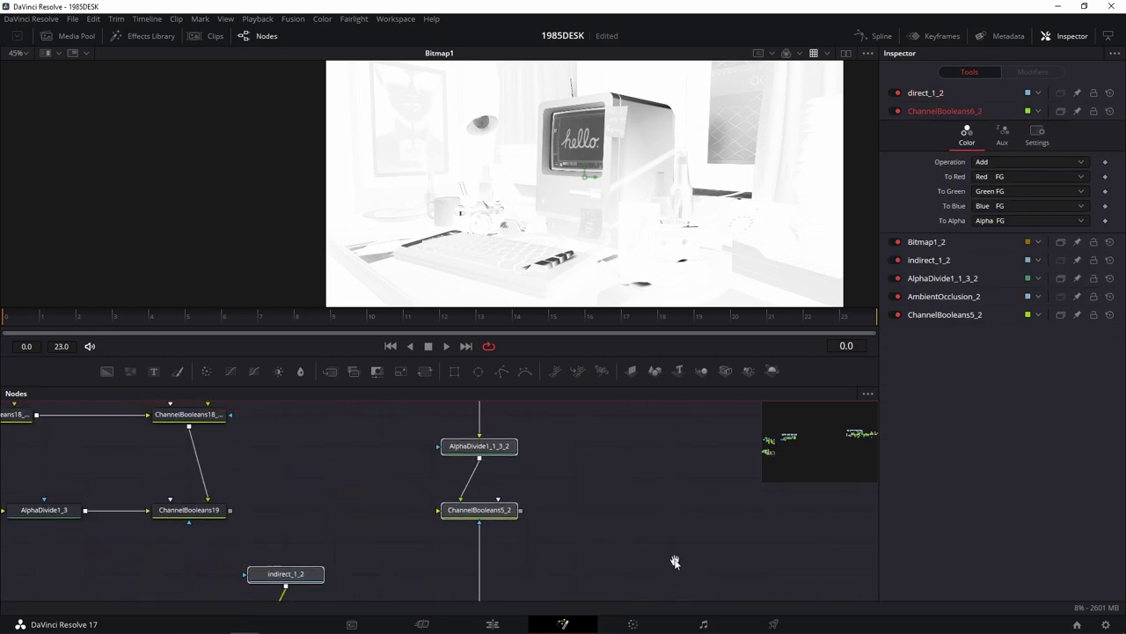
{"action": "mouse_move", "coordinate": [231, 509]}
{"action": "left_mouse_down"}
{"action": "mouse_move", "coordinate": [483, 502]}
{"action": "mouse_move", "coordinate": [467, 508]}
{"action": "left_mouse_up"}
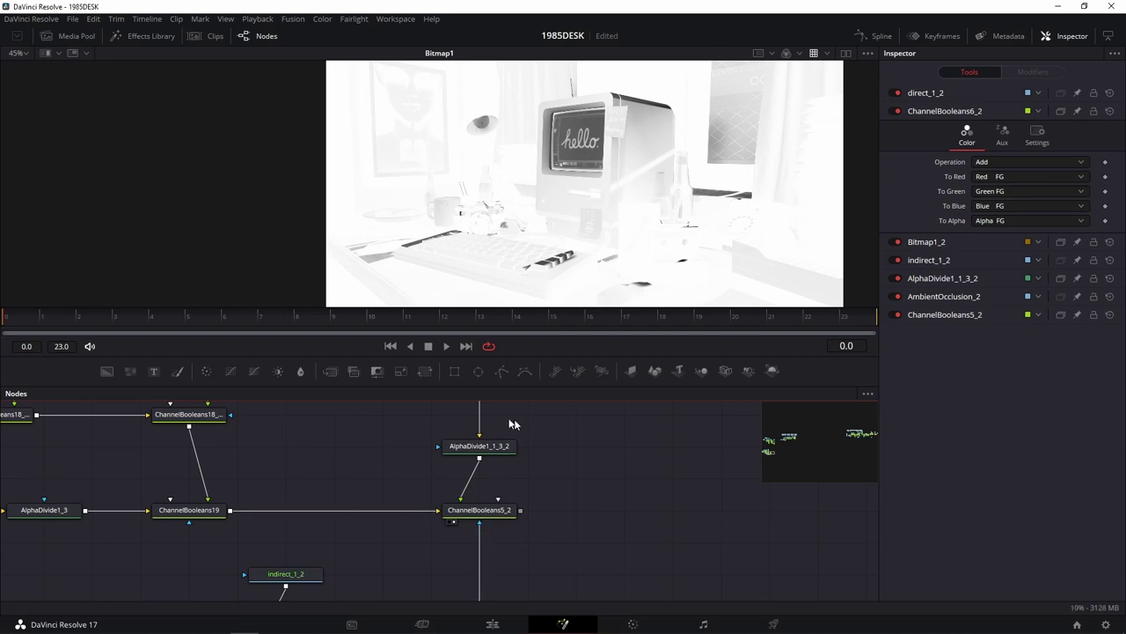
{"action": "key", "text": "1"}
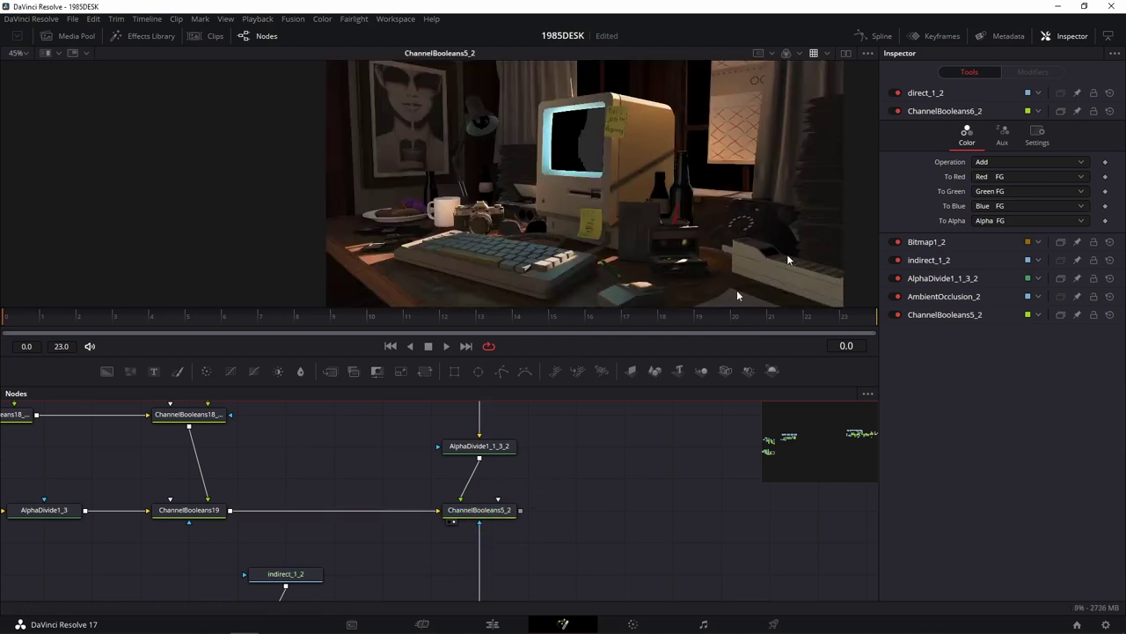
Step: Toggle ChannelBooleans5_2 off and on to compare occlusion, then view the albedo_1_1 pass
{"action": "left_click", "coordinate": [479, 509]}
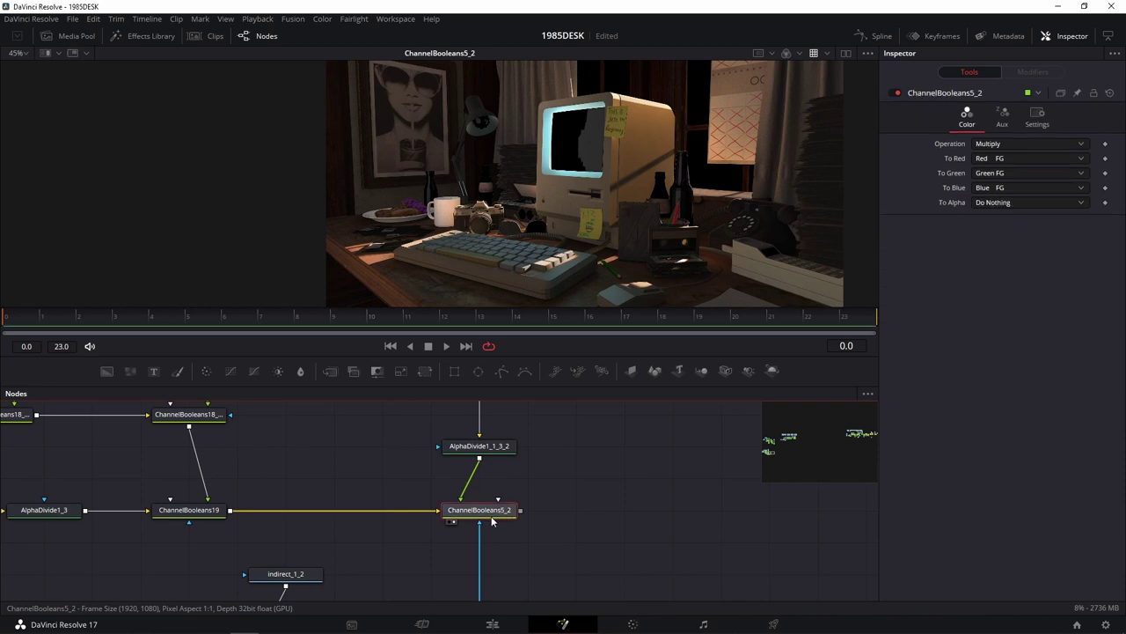
{"action": "left_click", "coordinate": [897, 92]}
{"action": "left_click", "coordinate": [897, 93]}
{"action": "left_click", "coordinate": [897, 92]}
{"action": "left_click", "coordinate": [897, 91]}
{"action": "left_click", "coordinate": [897, 91]}
{"action": "left_click", "coordinate": [897, 92]}
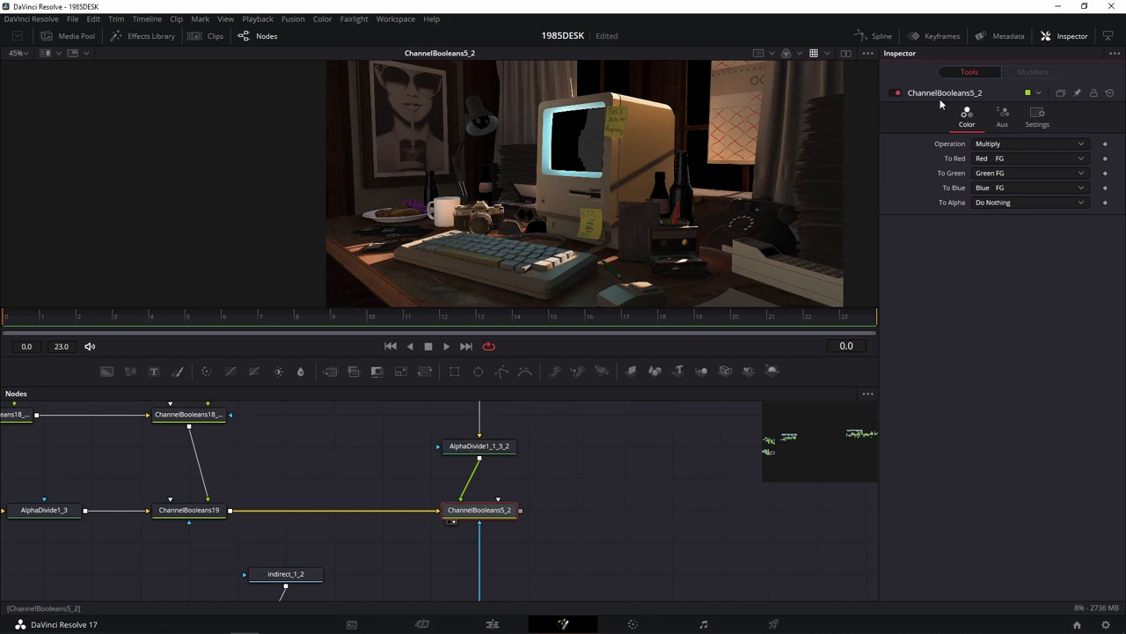
{"action": "scroll", "coordinate": [374, 447], "scroll_direction": "left", "scroll_amount": 10}
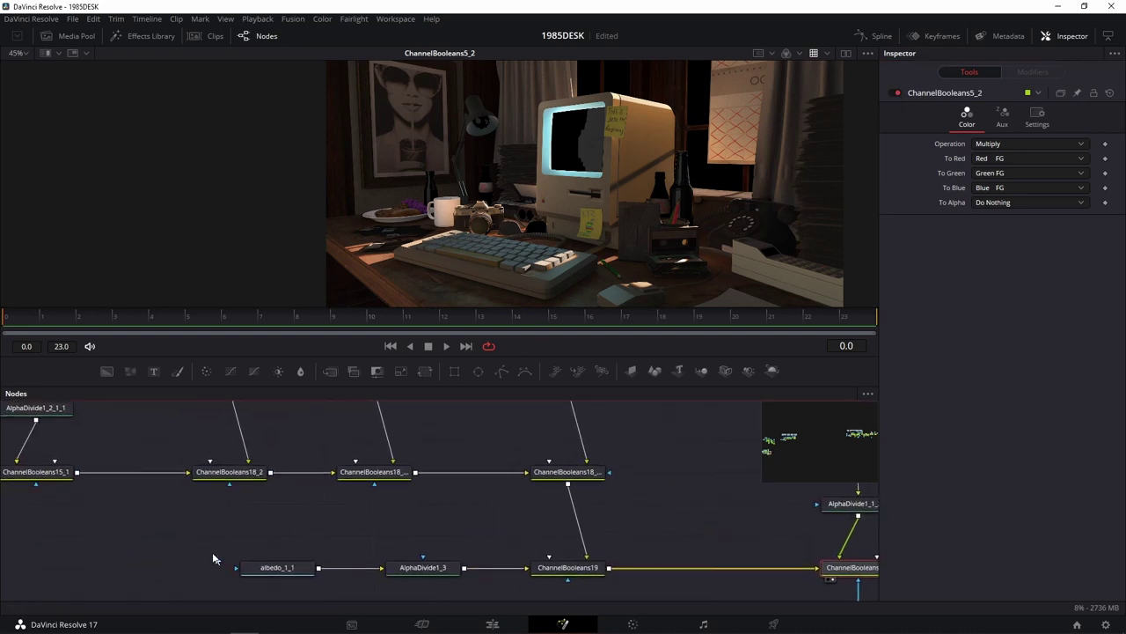
{"action": "left_click_drag", "start_coordinate": [387, 543], "coordinate": [482, 252]}
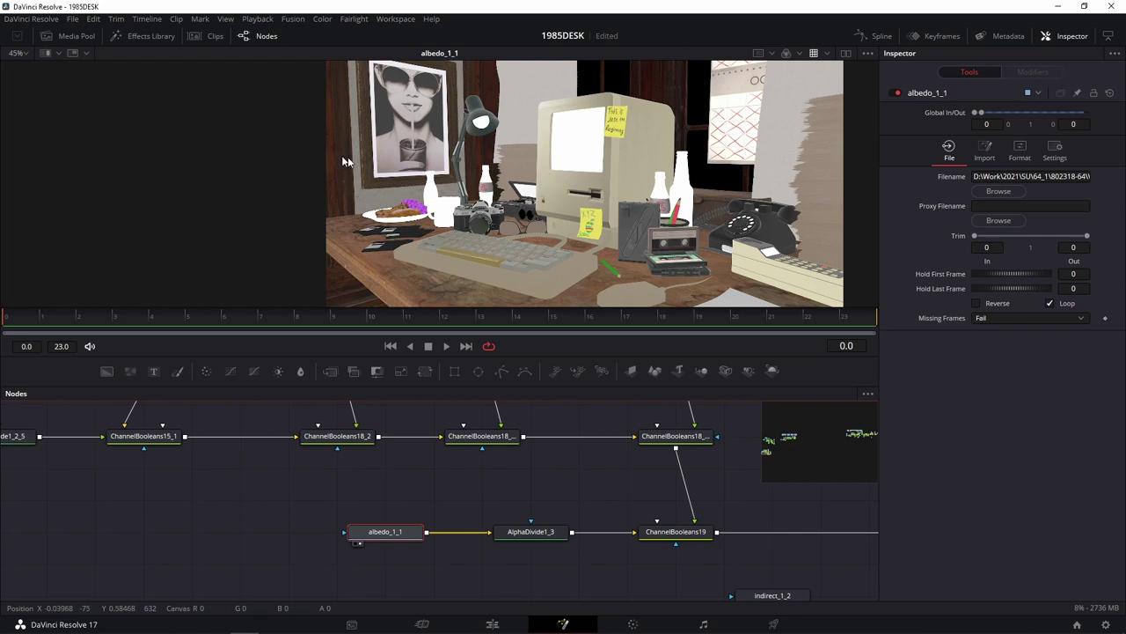
Step: Show the diffuse pass in the viewer
{"action": "scroll", "coordinate": [422, 519], "scroll_direction": "right", "scroll_amount": 5}
{"action": "scroll", "coordinate": [683, 503], "scroll_direction": "right", "scroll_amount": 3}
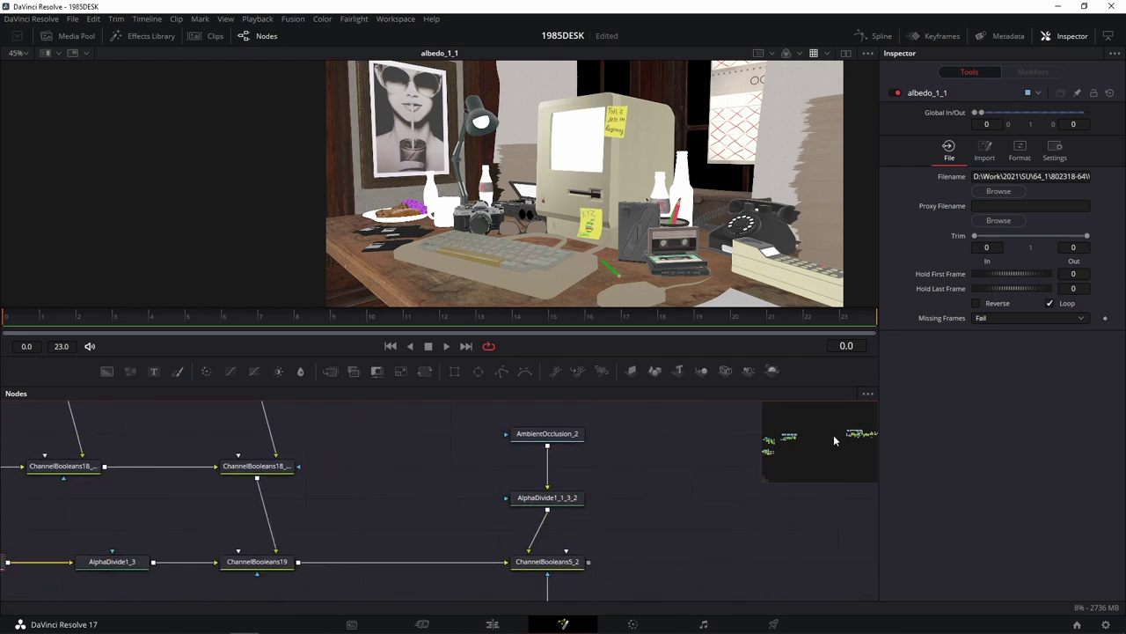
{"action": "left_click_drag", "start_coordinate": [835, 440], "coordinate": [850, 439]}
{"action": "left_click_drag", "start_coordinate": [567, 506], "coordinate": [376, 588]}
{"action": "left_click_drag", "start_coordinate": [239, 466], "coordinate": [475, 188]}
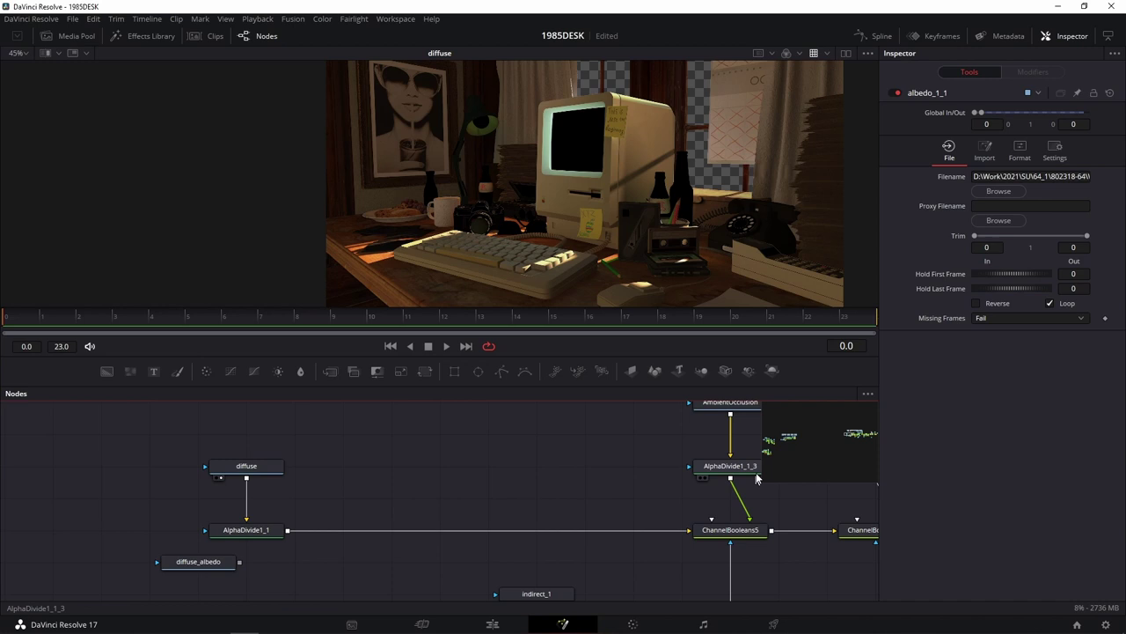
Step: View the ChannelBooleans18_1_1_1 merge of the sunlight and bulb passes and open its settings
{"action": "scroll", "coordinate": [624, 464], "scroll_direction": "down", "scroll_amount": 5}
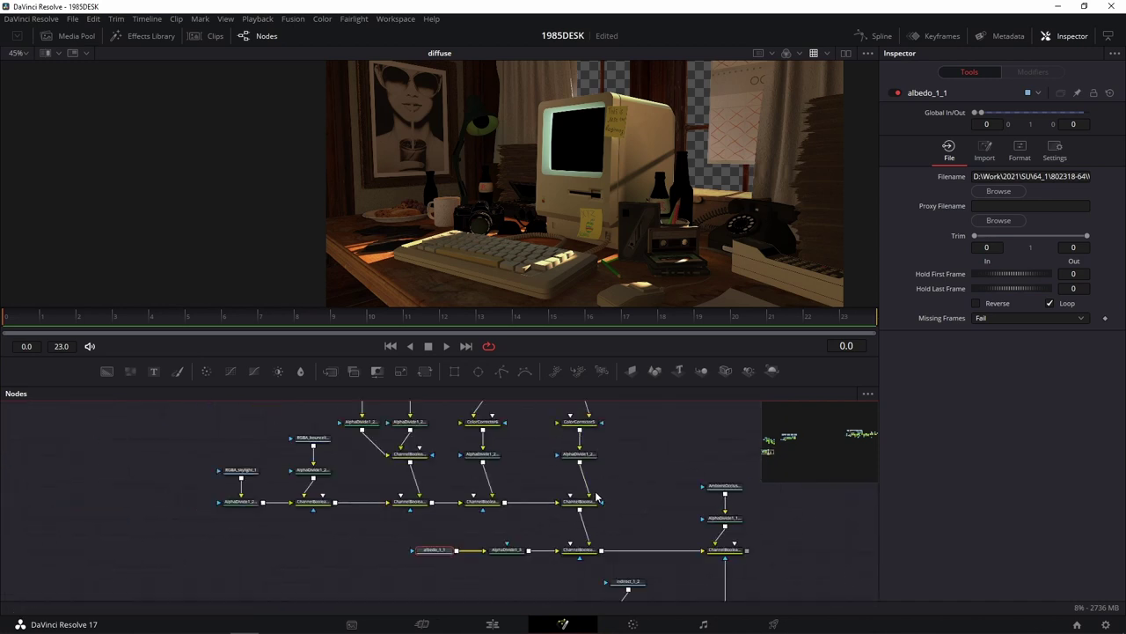
{"action": "scroll", "coordinate": [628, 471], "scroll_direction": "up", "scroll_amount": 5}
{"action": "left_click_drag", "start_coordinate": [717, 451], "coordinate": [681, 497]}
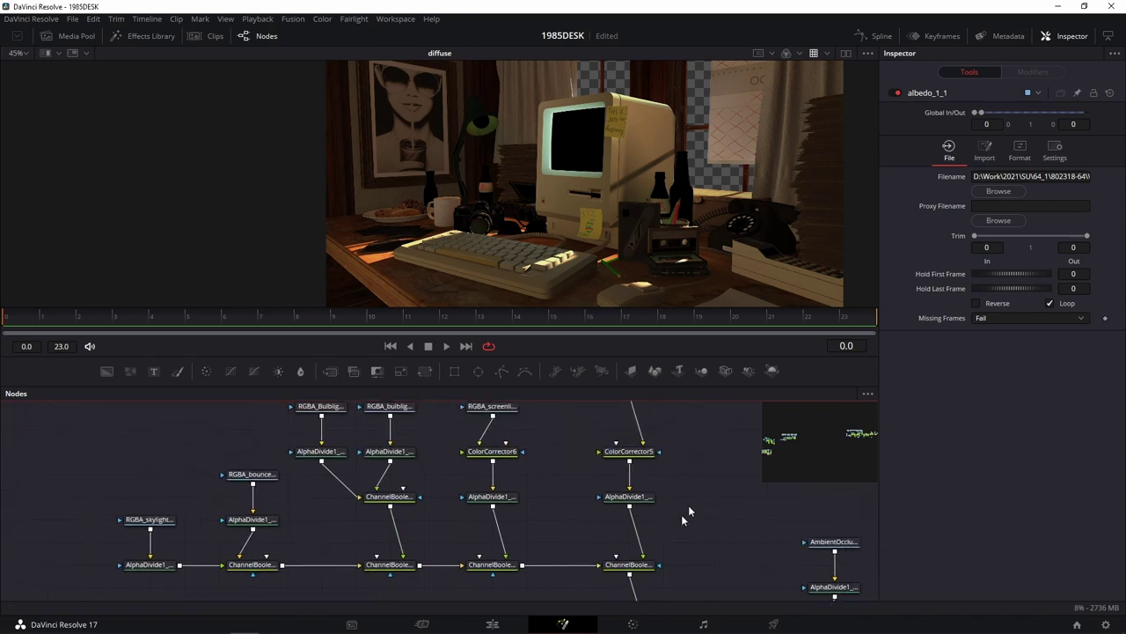
{"action": "left_click", "coordinate": [629, 574]}
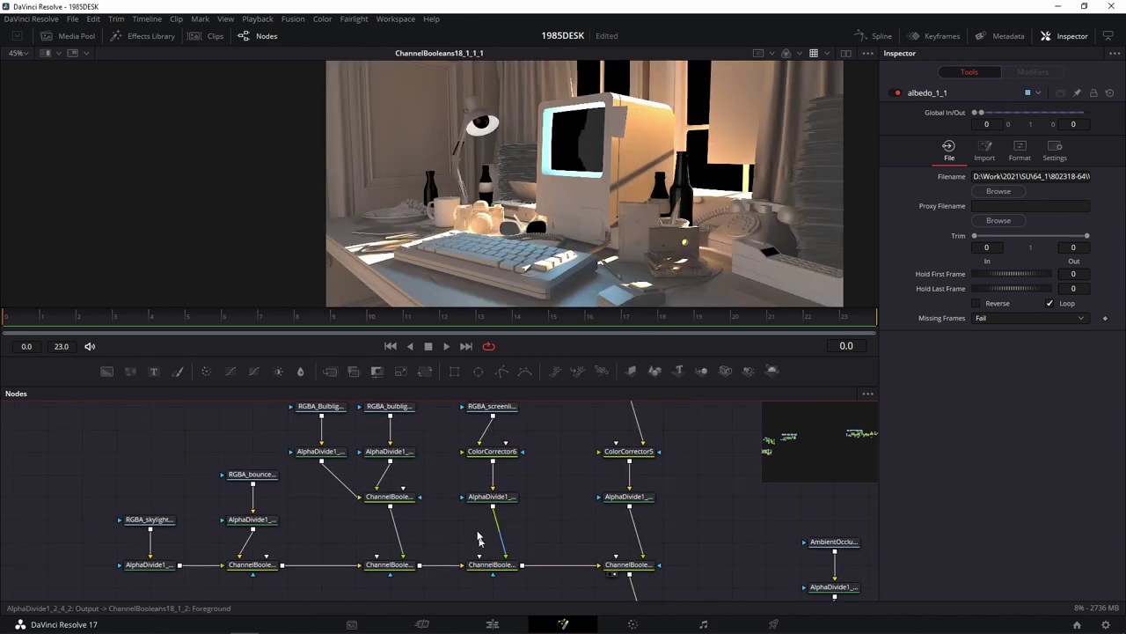
{"action": "left_click", "coordinate": [636, 567]}
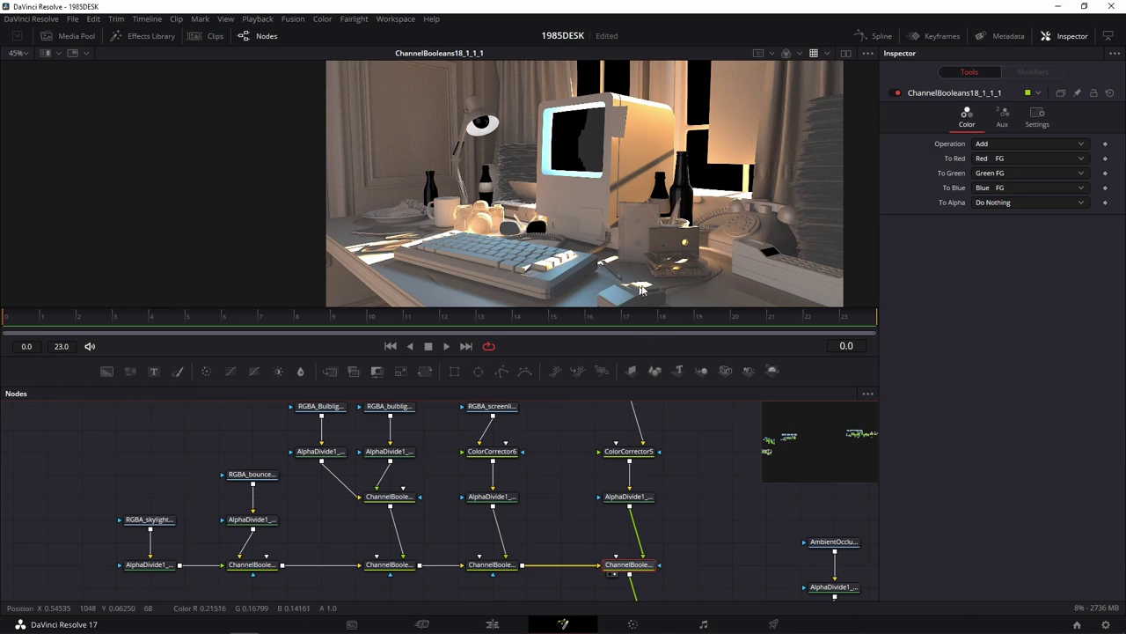
Step: Show the combined ChannelBooleans19 result in the viewer
{"action": "scroll", "coordinate": [619, 481], "scroll_direction": "right", "scroll_amount": 5}
{"action": "scroll", "coordinate": [618, 481], "scroll_direction": "down", "scroll_amount": 3}
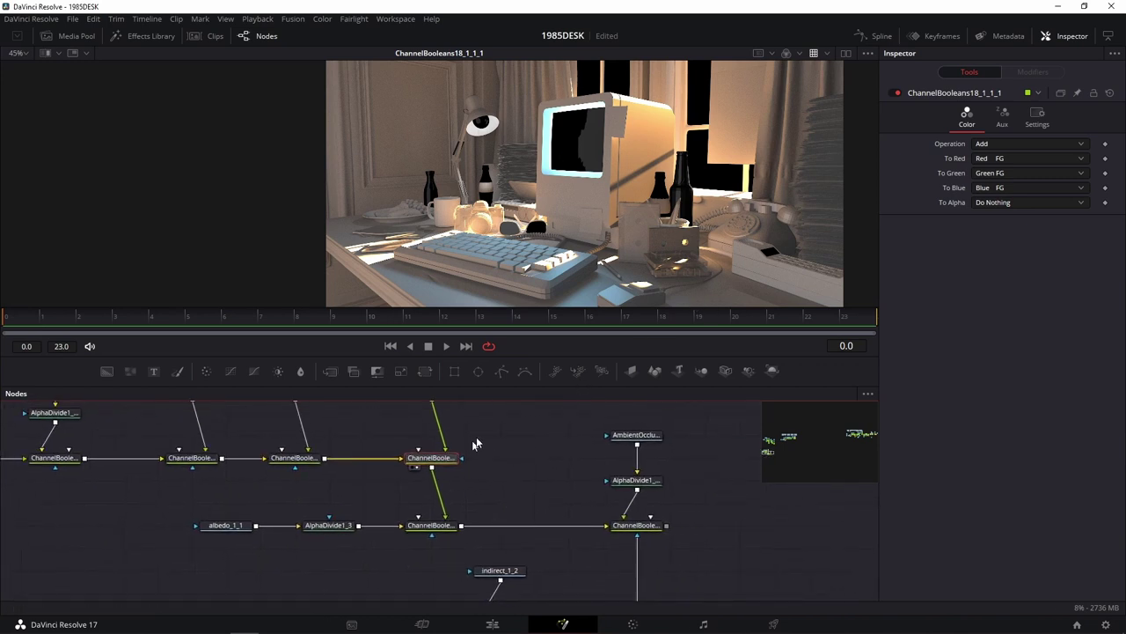
{"action": "left_click_drag", "start_coordinate": [431, 526], "coordinate": [622, 240]}
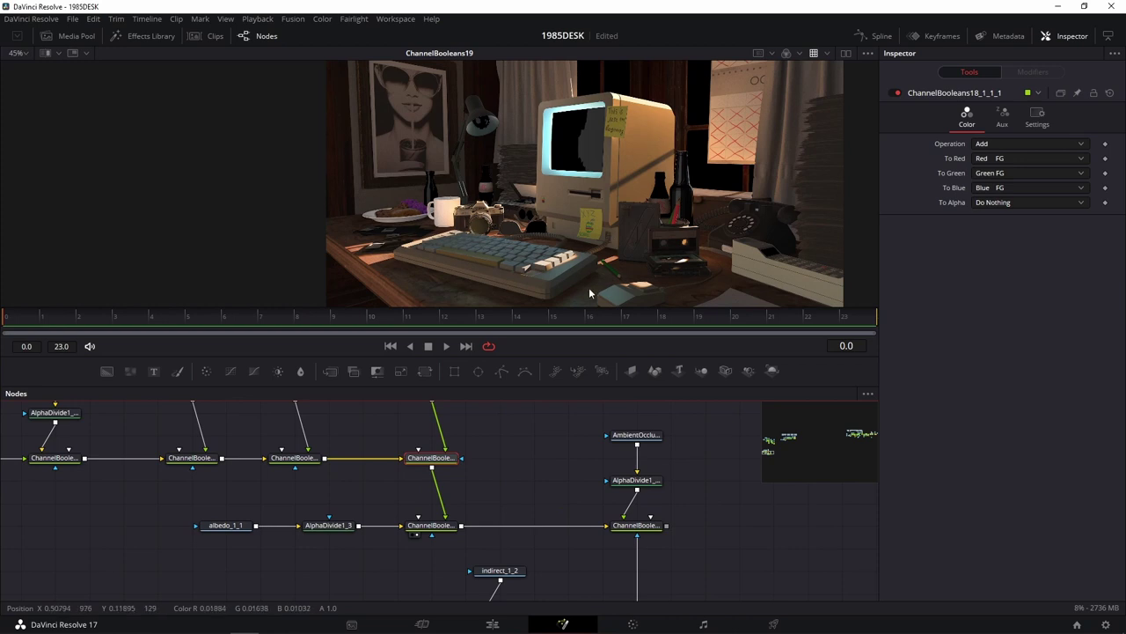
Step: Inspect the Cryptomatte area: Polygon1, Transform1, Cryptomatte2 and the AlphaDivide/ChannelBooleans rows
{"action": "scroll", "coordinate": [681, 520], "scroll_direction": "right", "scroll_amount": 5}
{"action": "scroll", "coordinate": [721, 501], "scroll_direction": "down", "scroll_amount": 2}
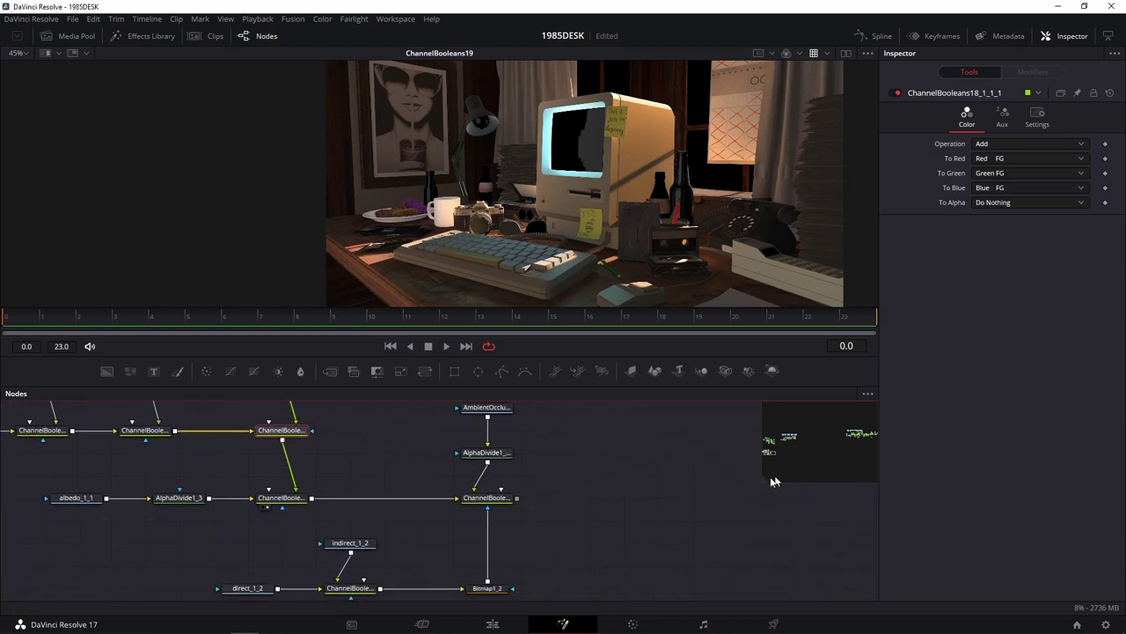
{"action": "left_click", "coordinate": [856, 434]}
{"action": "scroll", "coordinate": [493, 563], "scroll_direction": "up", "scroll_amount": 2}
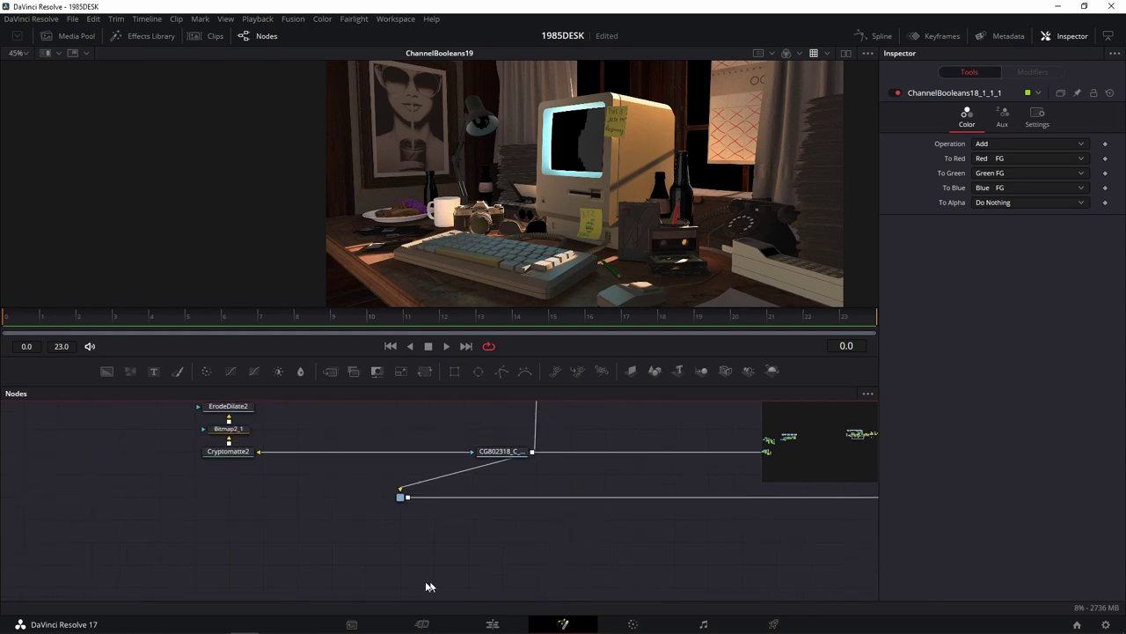
{"action": "scroll", "coordinate": [709, 493], "scroll_direction": "down", "scroll_amount": 2}
{"action": "scroll", "coordinate": [641, 510], "scroll_direction": "down", "scroll_amount": 3}
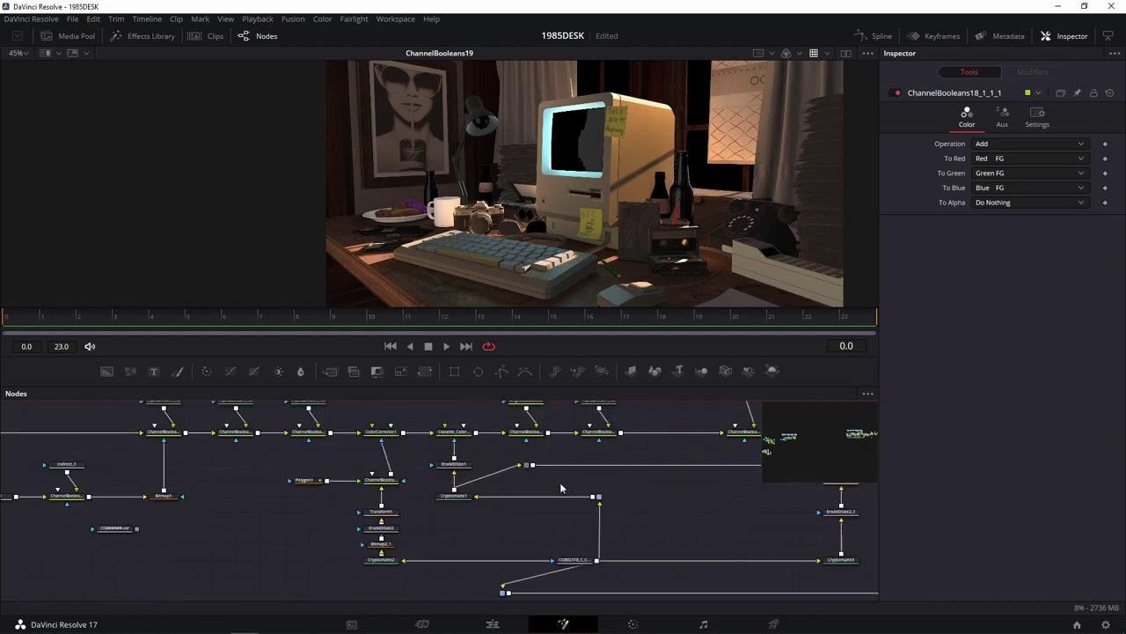
{"action": "scroll", "coordinate": [572, 449], "scroll_direction": "up", "scroll_amount": 2}
{"action": "scroll", "coordinate": [509, 467], "scroll_direction": "up", "scroll_amount": 2}
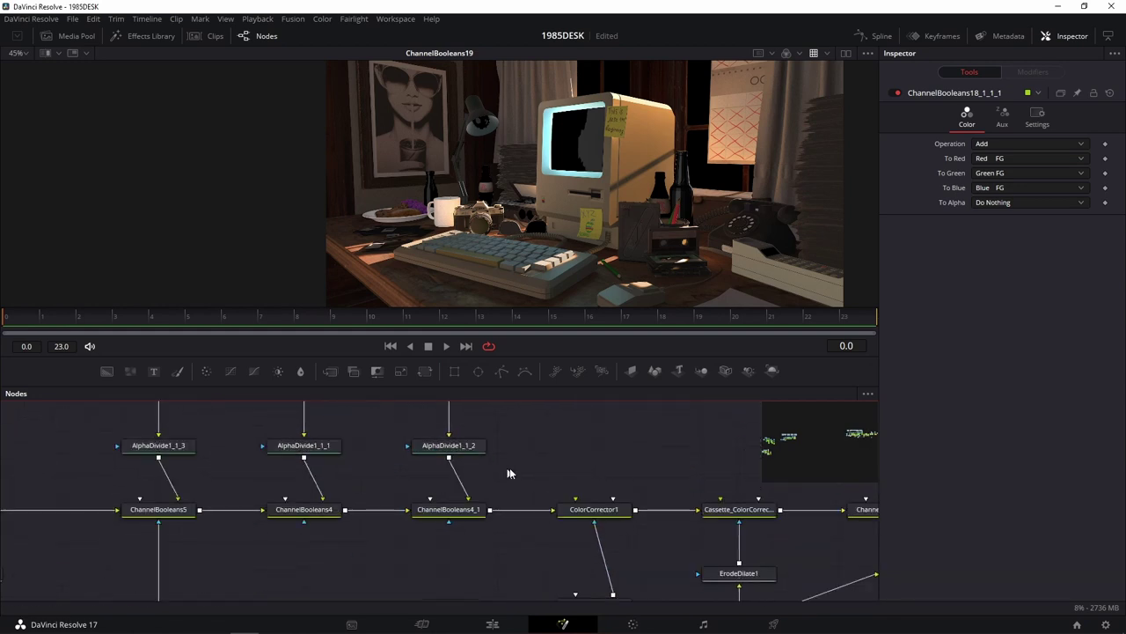
{"action": "scroll", "coordinate": [635, 471], "scroll_direction": "down", "scroll_amount": 2}
{"action": "left_click_drag", "start_coordinate": [635, 468], "coordinate": [556, 340]}
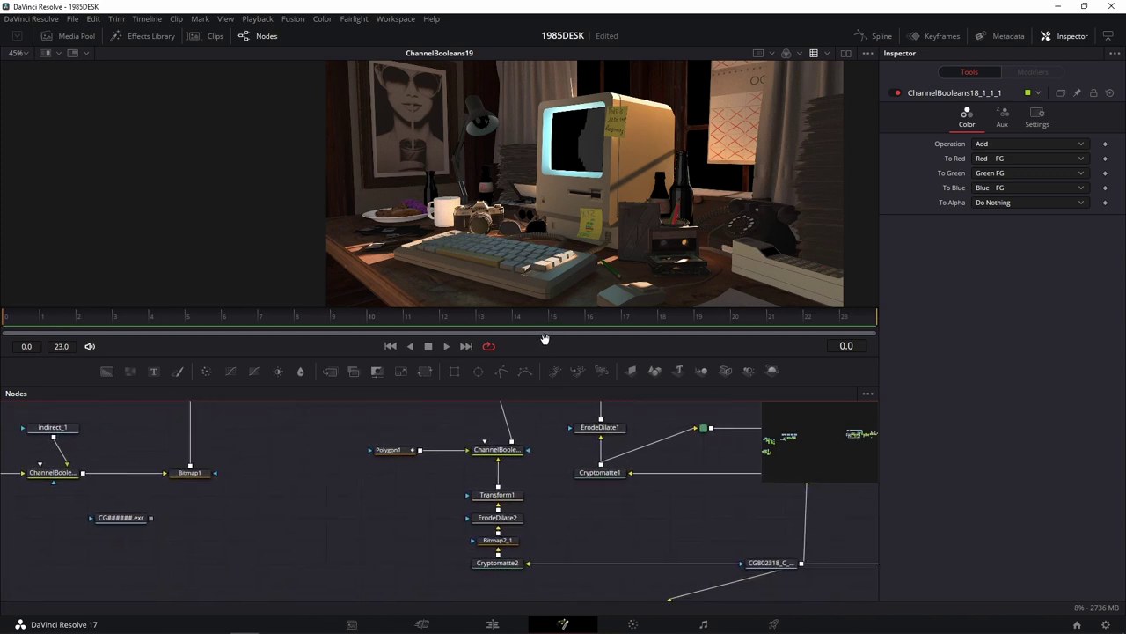
{"action": "left_click_drag", "start_coordinate": [557, 340], "coordinate": [520, 460]}
Step: Review the direct_2, sss_1, emission_1, AmbientOcclusion and specular passes, then box-select the sss-through-emission nodes
{"action": "left_click_drag", "start_coordinate": [847, 476], "coordinate": [563, 449]}
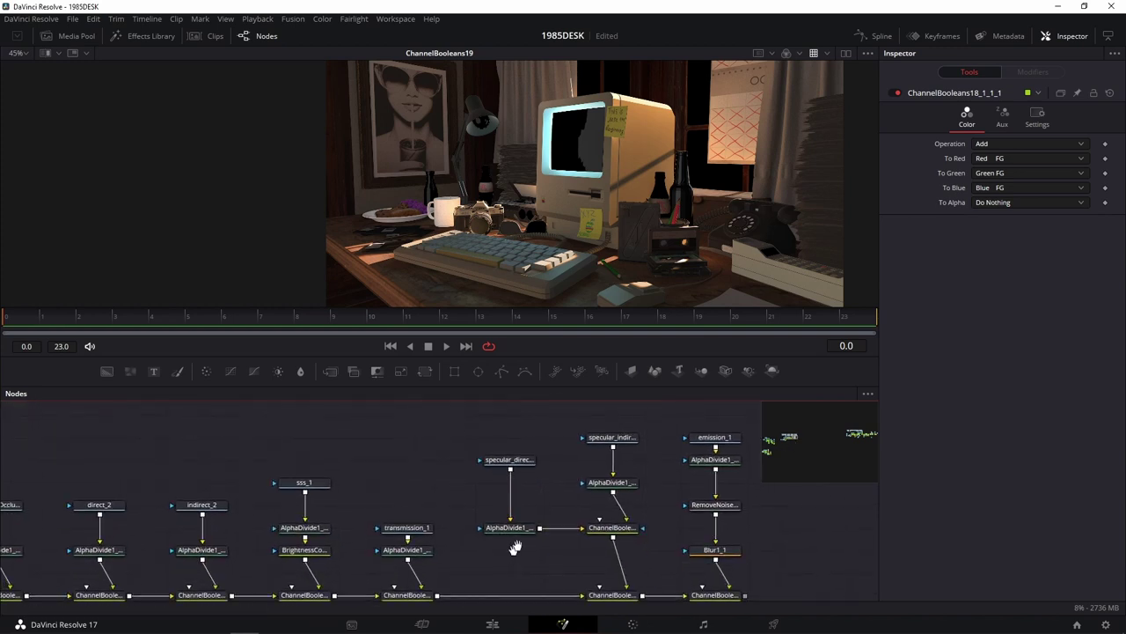
{"action": "left_click_drag", "start_coordinate": [516, 540], "coordinate": [633, 475]}
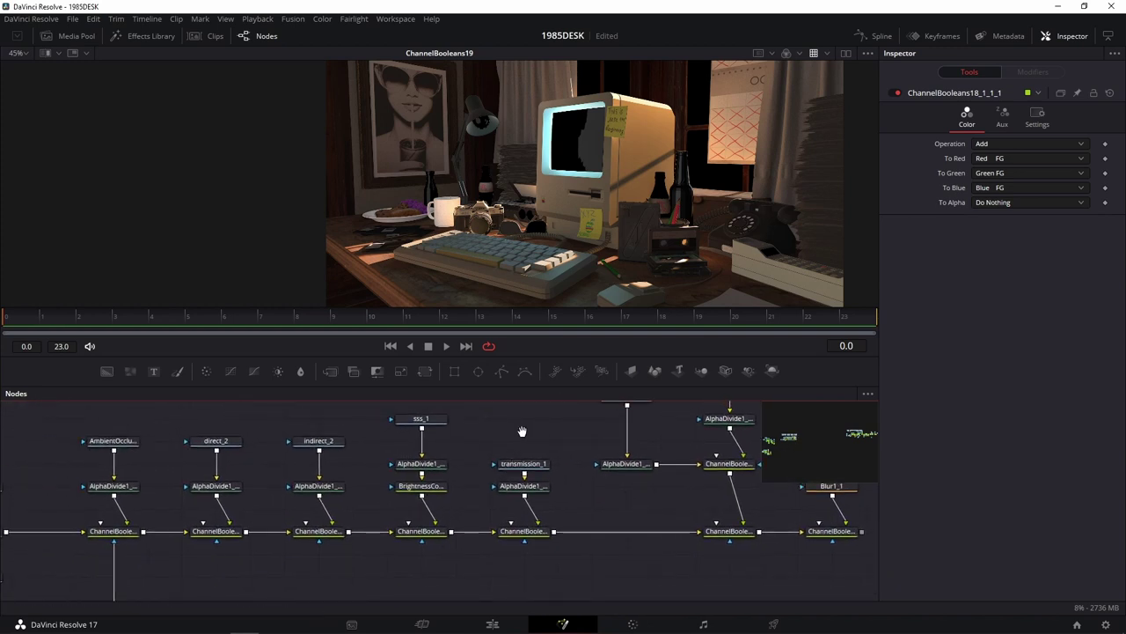
{"action": "left_click_drag", "start_coordinate": [513, 464], "coordinate": [464, 494]}
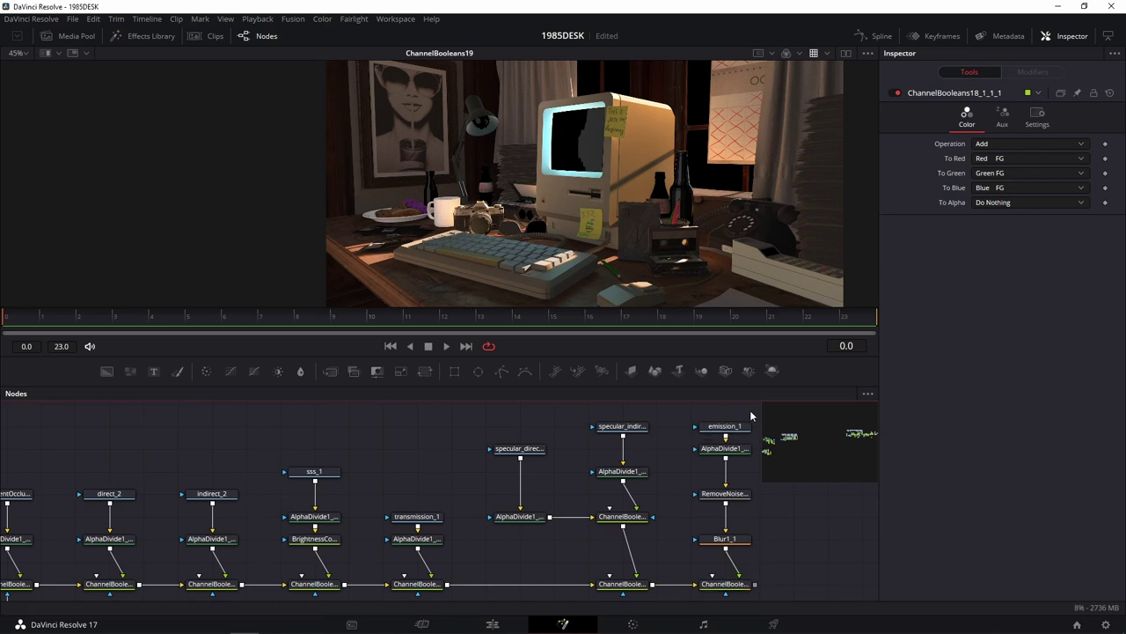
{"action": "scroll", "coordinate": [751, 415], "scroll_direction": "down", "scroll_amount": 2}
{"action": "left_click_drag", "start_coordinate": [756, 403], "coordinate": [384, 560]}
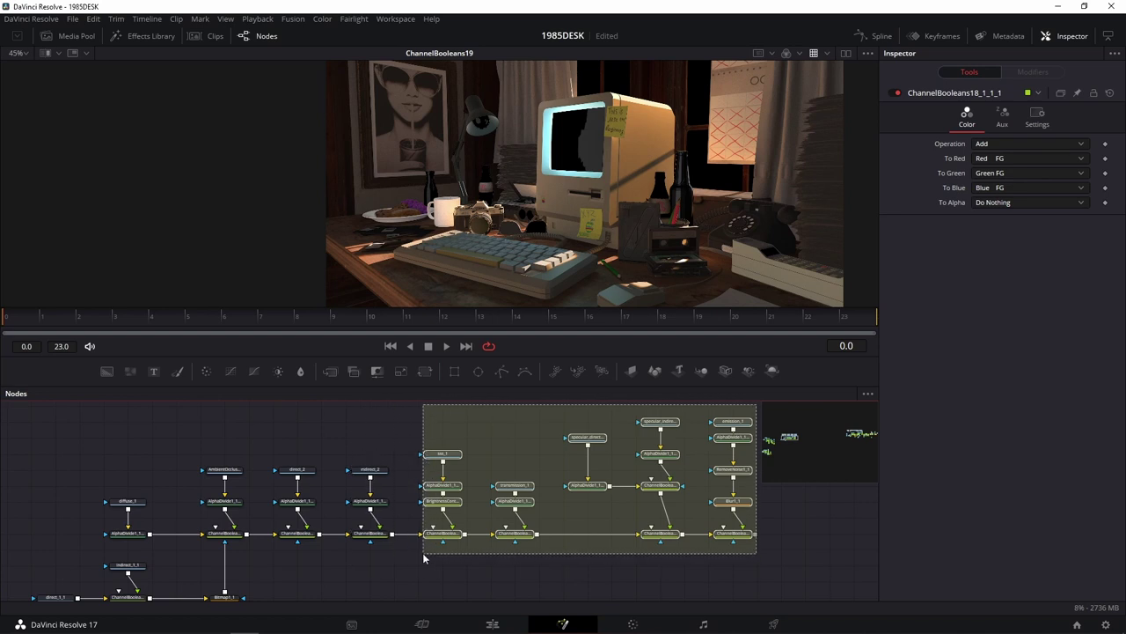
Step: Paste a copy of the sss-through-emission node group and line it up in the second branch
{"action": "left_click_drag", "start_coordinate": [383, 560], "coordinate": [423, 553]}
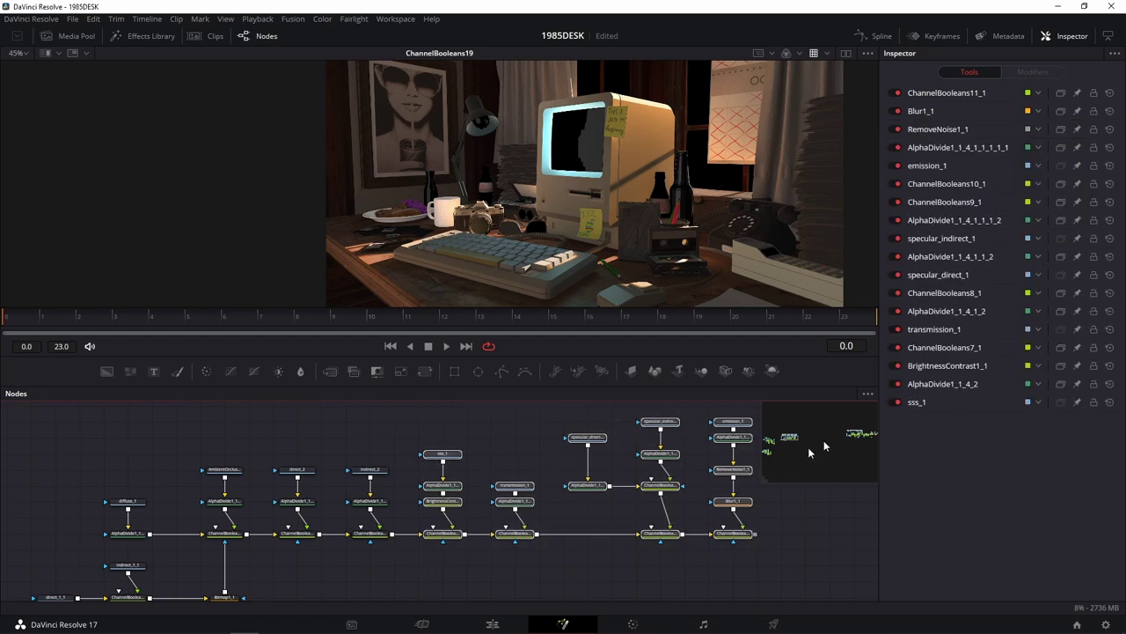
{"action": "left_click_drag", "start_coordinate": [774, 457], "coordinate": [656, 485]}
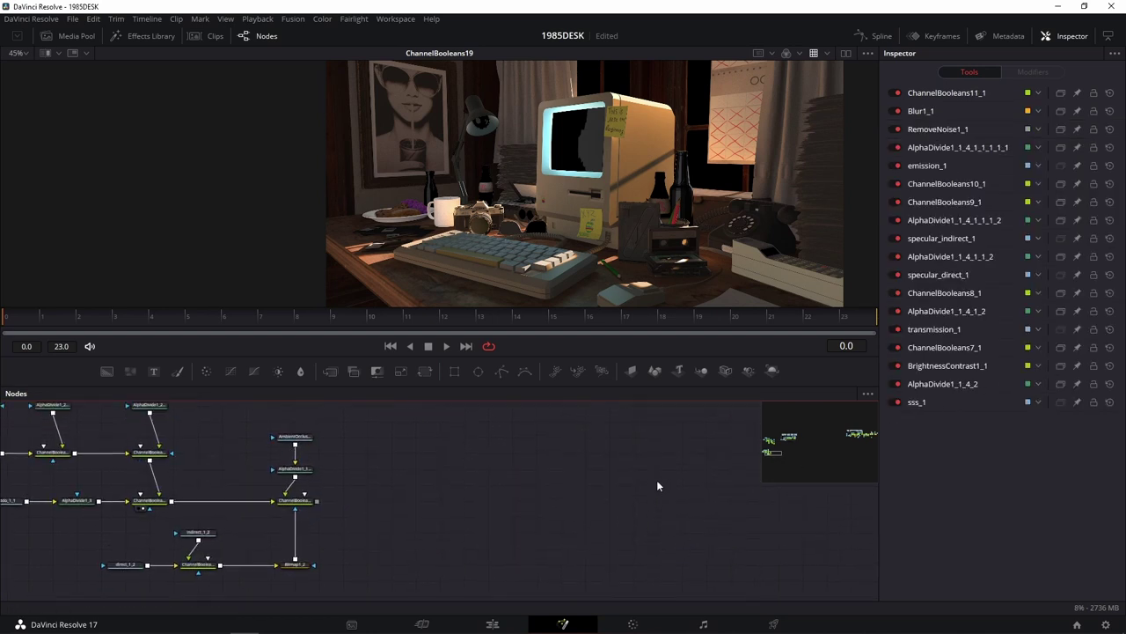
{"action": "key", "text": "ctrl+v"}
{"action": "mouse_move", "coordinate": [386, 580]}
{"action": "left_mouse_down"}
{"action": "mouse_move", "coordinate": [388, 485]}
{"action": "mouse_move", "coordinate": [413, 485]}
{"action": "left_mouse_up"}
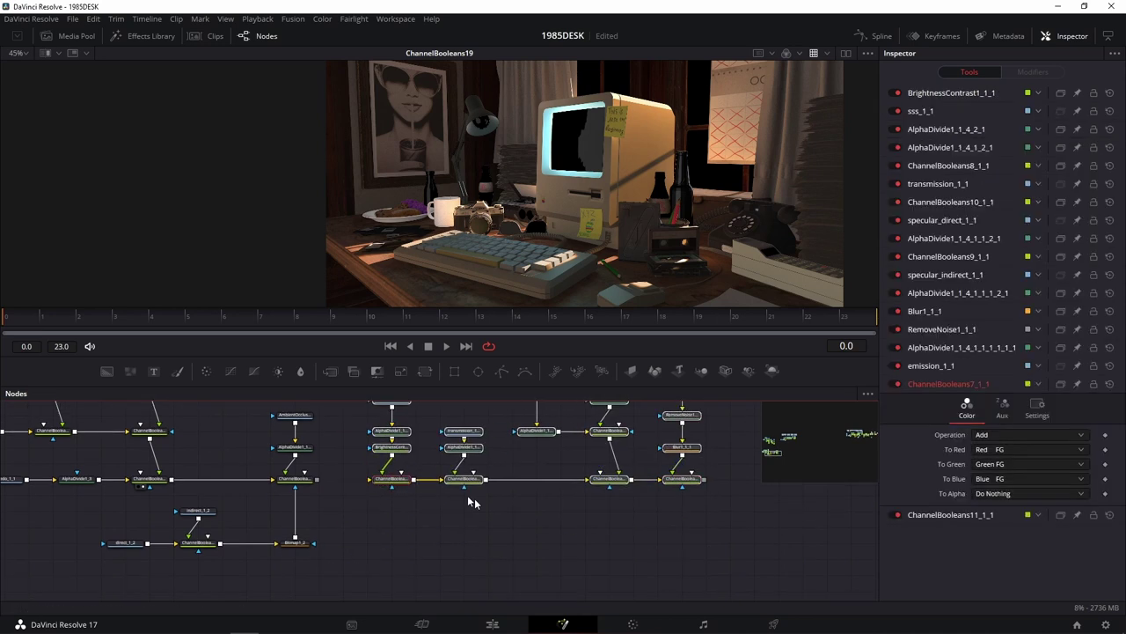
Step: Connect ChannelBooleans5_2 into the pasted group's first merge and view the hello-screen result
{"action": "left_click", "coordinate": [319, 483]}
{"action": "left_click_drag", "start_coordinate": [319, 483], "coordinate": [407, 481]}
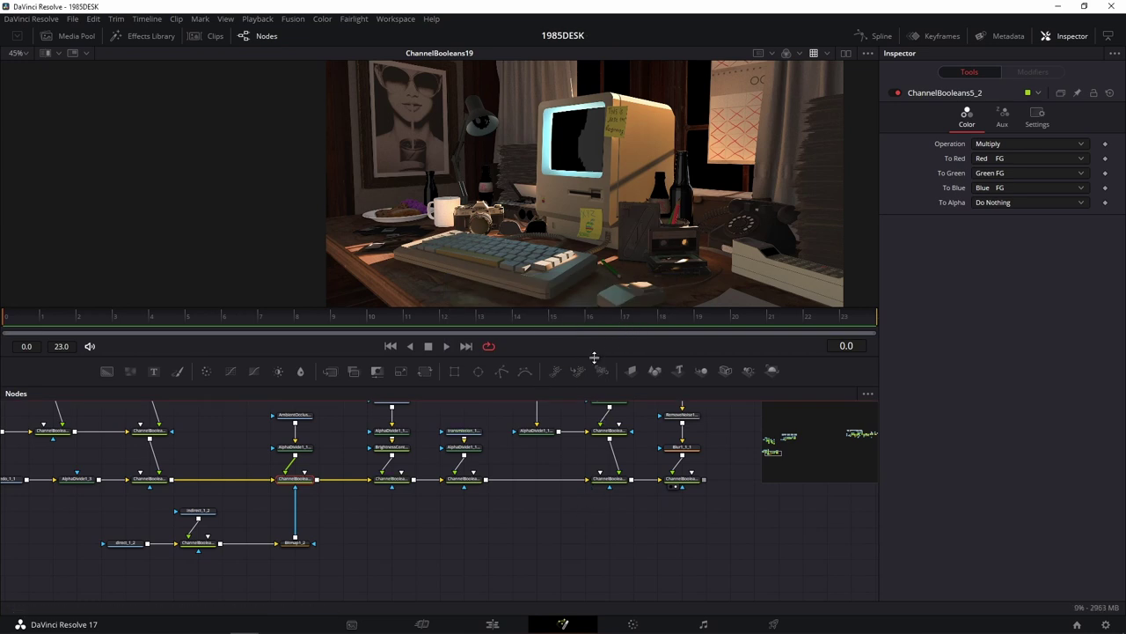
{"action": "left_click_drag", "start_coordinate": [636, 504], "coordinate": [569, 509]}
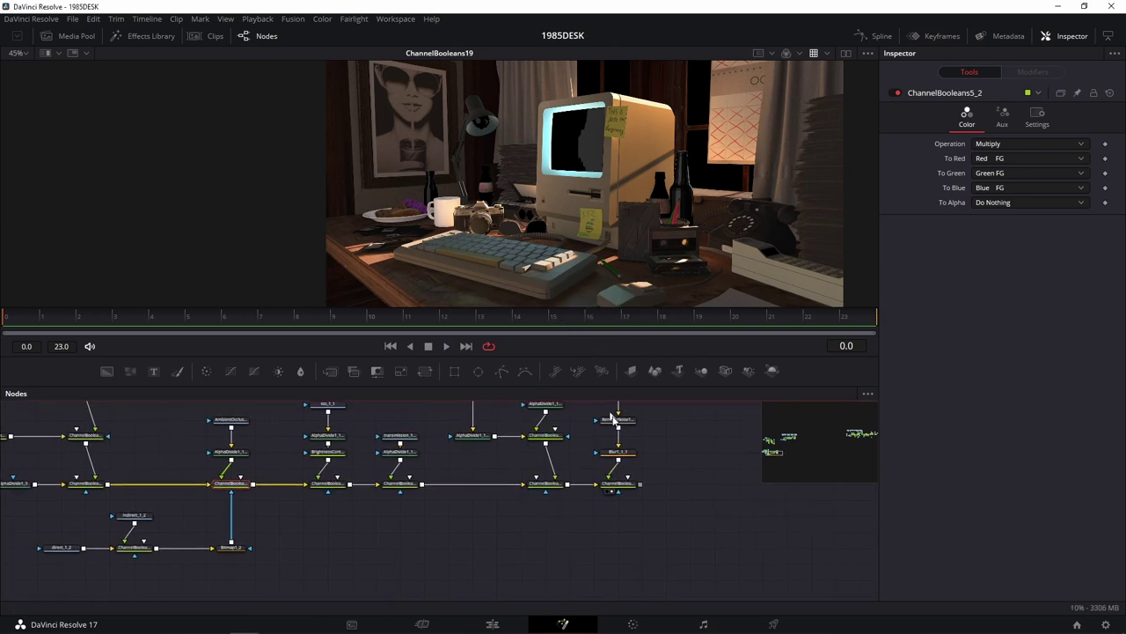
{"action": "scroll", "coordinate": [638, 493], "scroll_direction": "up", "scroll_amount": 3}
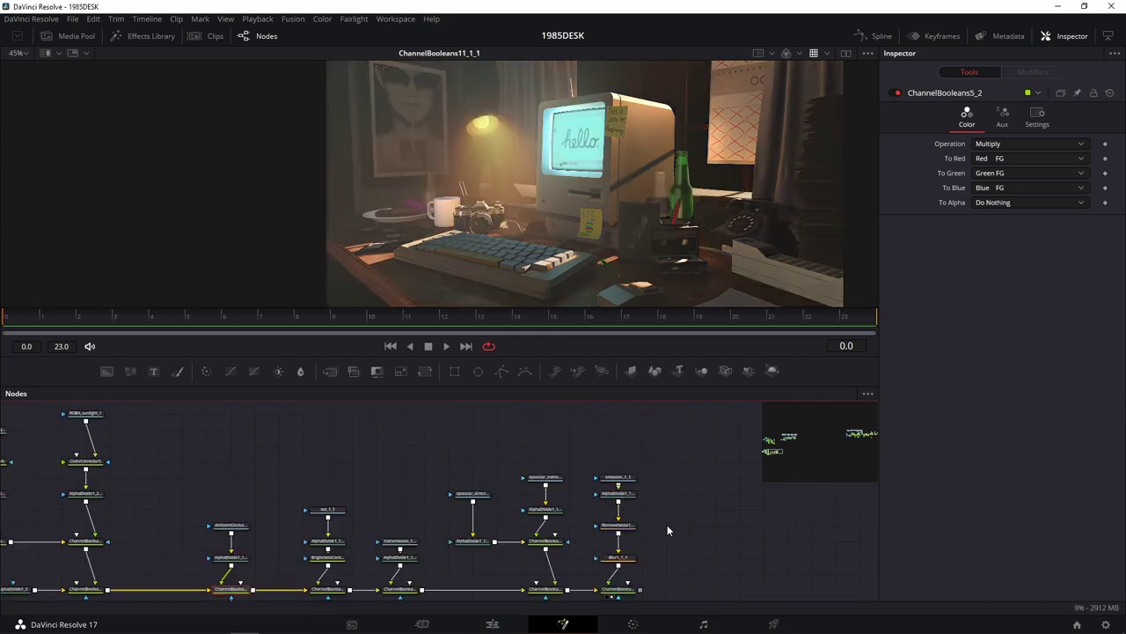
{"action": "scroll", "coordinate": [667, 525], "scroll_direction": "down", "scroll_amount": 3}
{"action": "scroll", "coordinate": [569, 172], "scroll_direction": "up", "scroll_amount": 4}
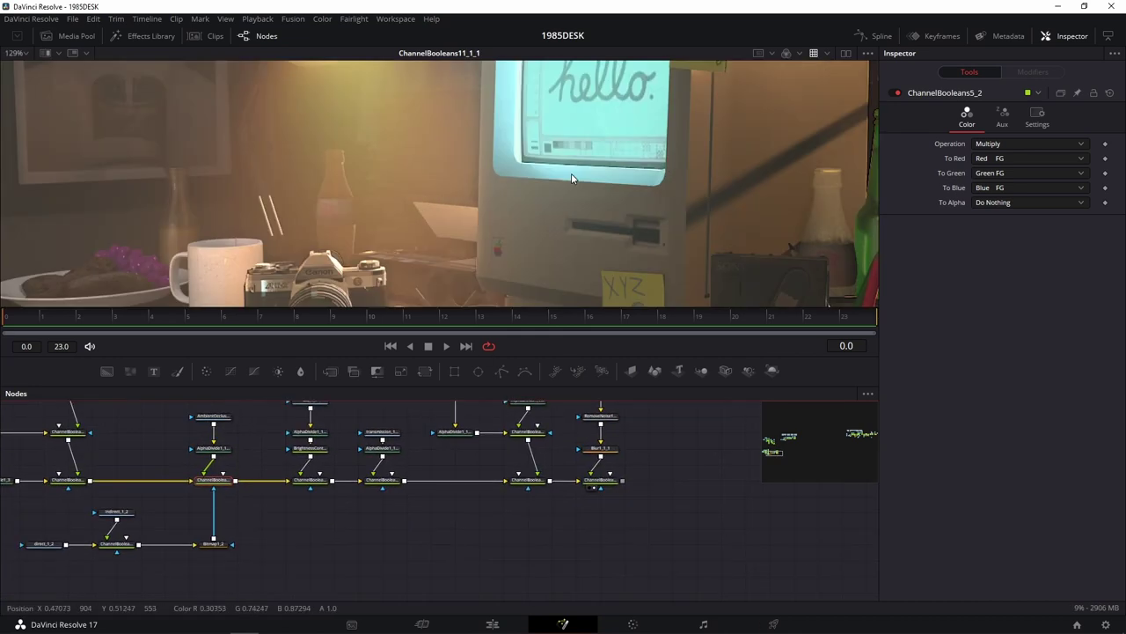
{"action": "scroll", "coordinate": [572, 179], "scroll_direction": "down", "scroll_amount": 4}
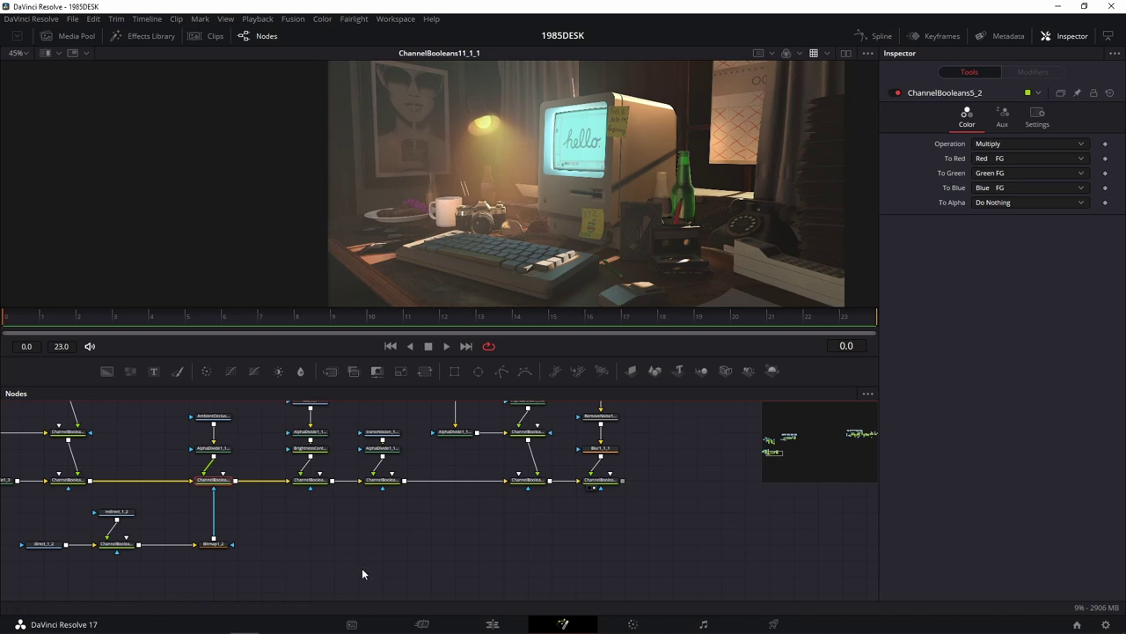
{"action": "scroll", "coordinate": [361, 568], "scroll_direction": "up", "scroll_amount": 3}
{"action": "scroll", "coordinate": [535, 466], "scroll_direction": "left", "scroll_amount": 5}
{"action": "scroll", "coordinate": [569, 500], "scroll_direction": "up", "scroll_amount": 2}
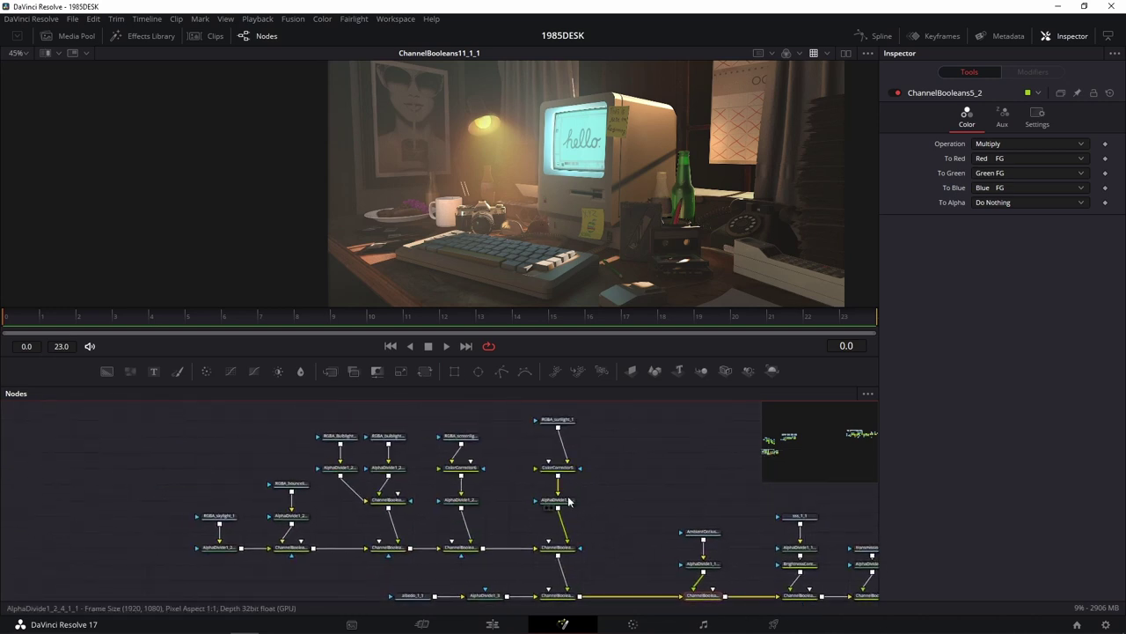
Step: Compare the sunlight pass and the ColorCorrector5/6 outputs, then show ChannelBooleans16_1 in the viewer
{"action": "left_click", "coordinate": [552, 427]}
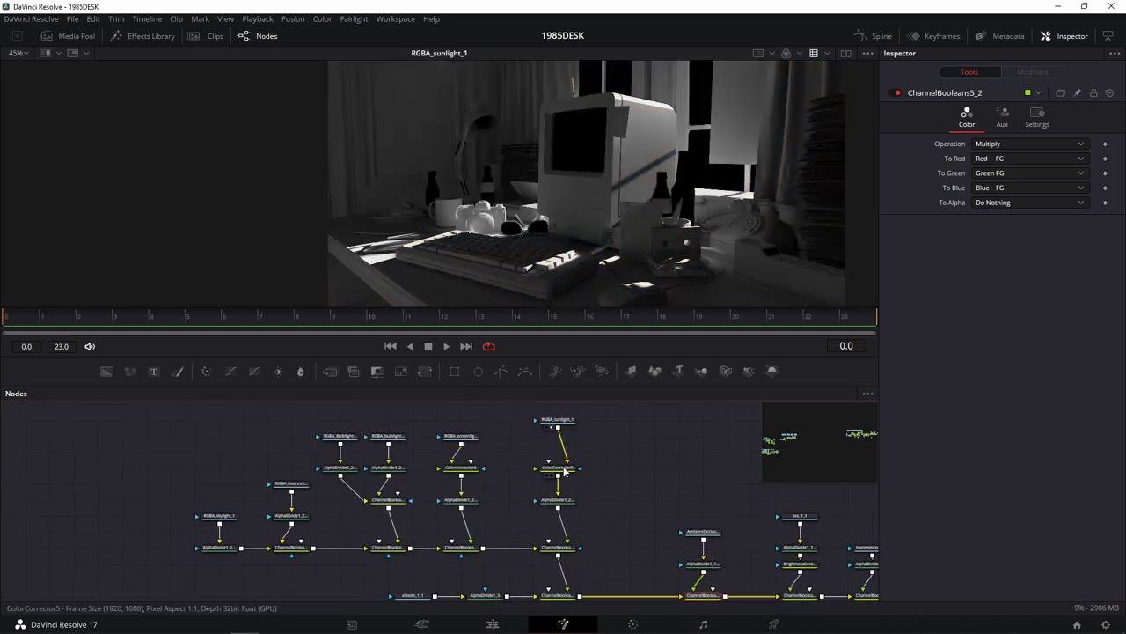
{"action": "left_click", "coordinate": [461, 475]}
{"action": "left_click", "coordinate": [463, 475]}
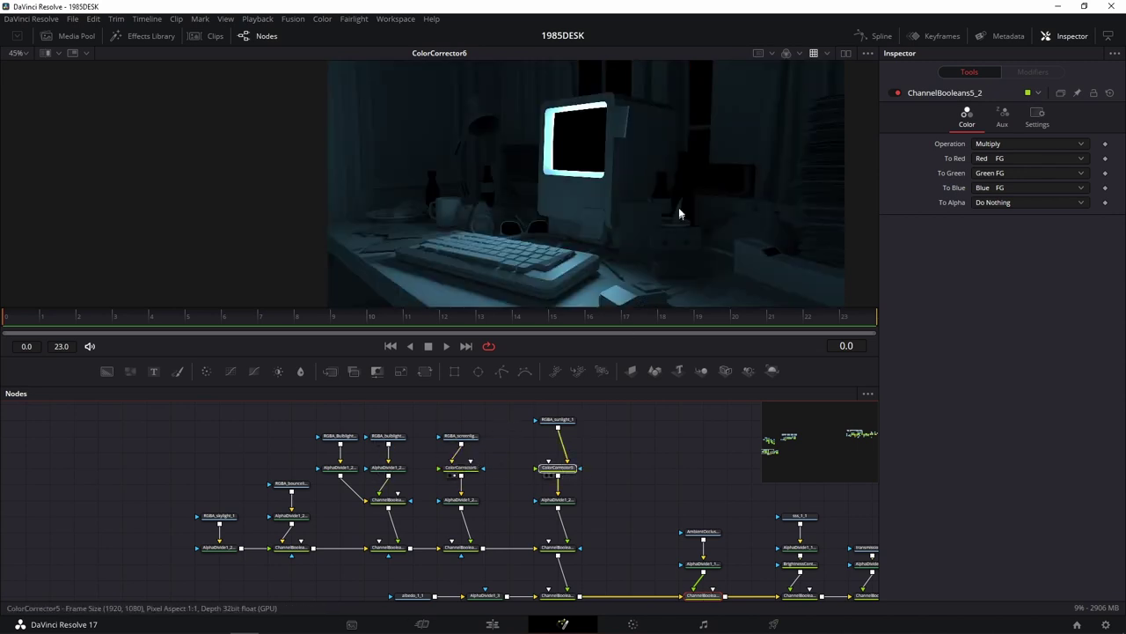
{"action": "key", "text": "1"}
{"action": "key", "text": "1"}
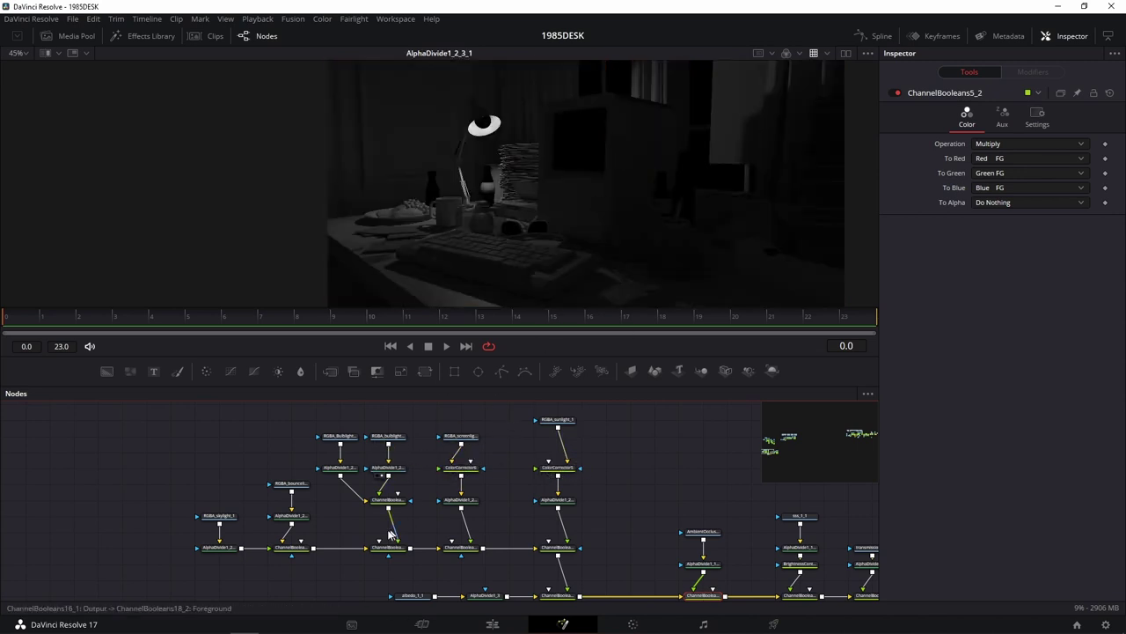
{"action": "scroll", "coordinate": [405, 493], "scroll_direction": "down", "scroll_amount": 2}
{"action": "scroll", "coordinate": [406, 494], "scroll_direction": "up", "scroll_amount": 3}
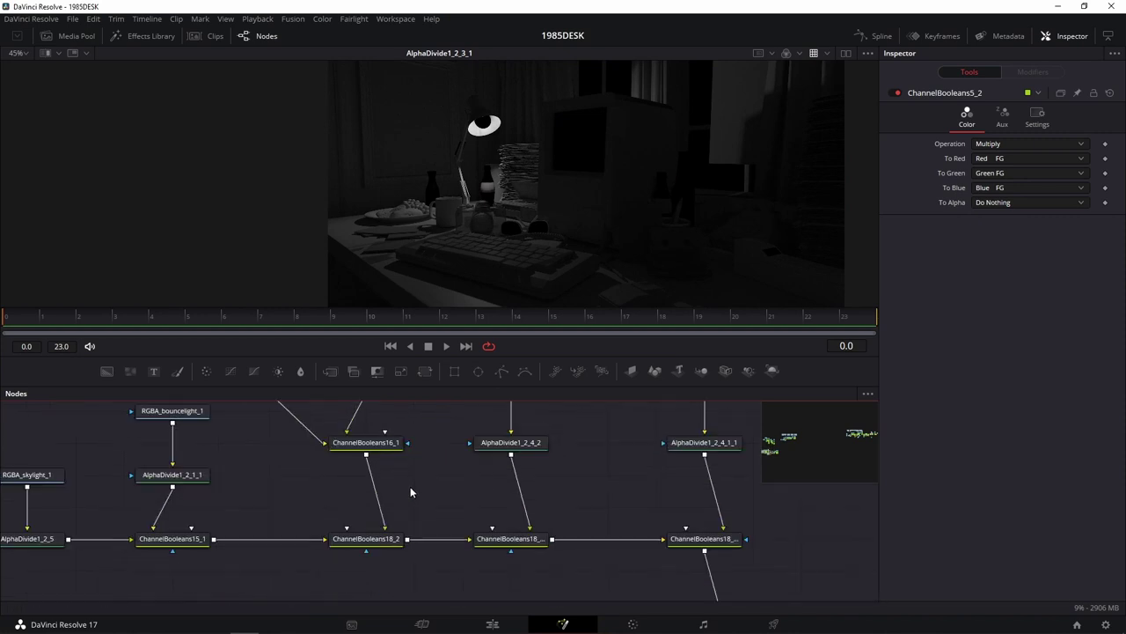
{"action": "left_click", "coordinate": [365, 442]}
{"action": "key", "text": "1"}
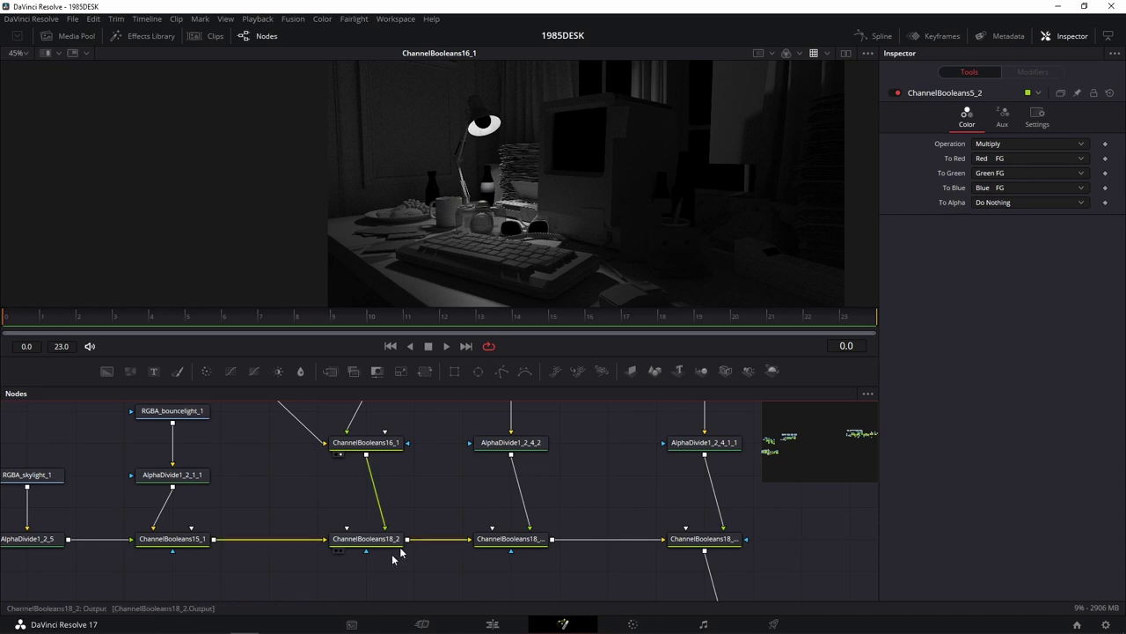
Step: Insert a Color Corrector between ChannelBooleans16_1 and ChannelBooleans18_2 and tidy the bulb-light nodes
{"action": "left_click_drag", "start_coordinate": [218, 376], "coordinate": [381, 496]}
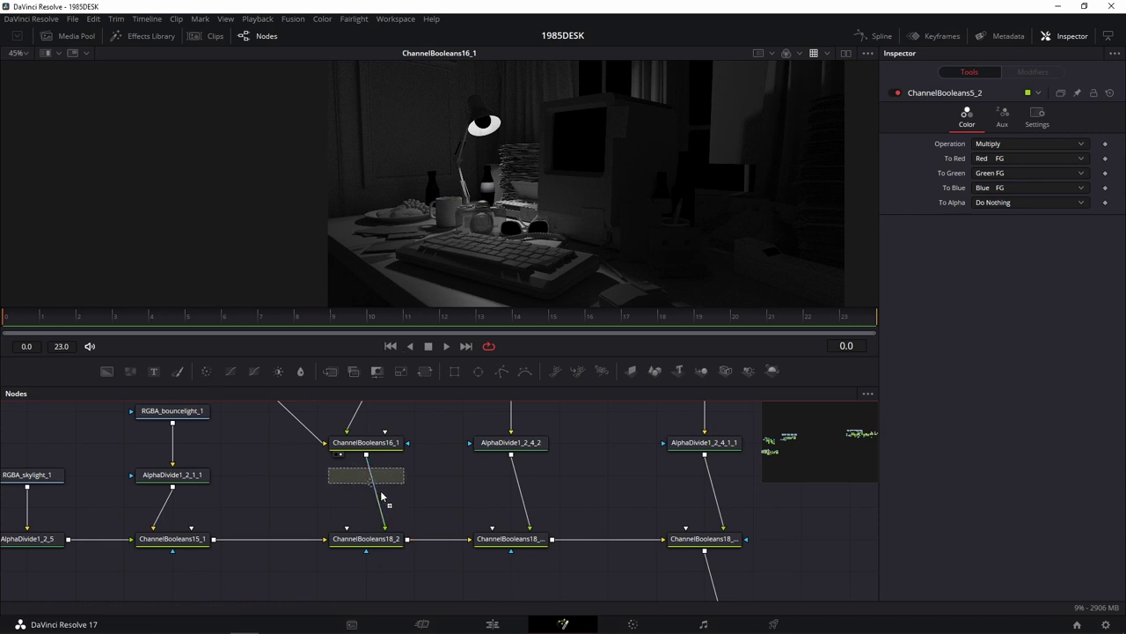
{"action": "left_click_drag", "start_coordinate": [381, 495], "coordinate": [376, 491]}
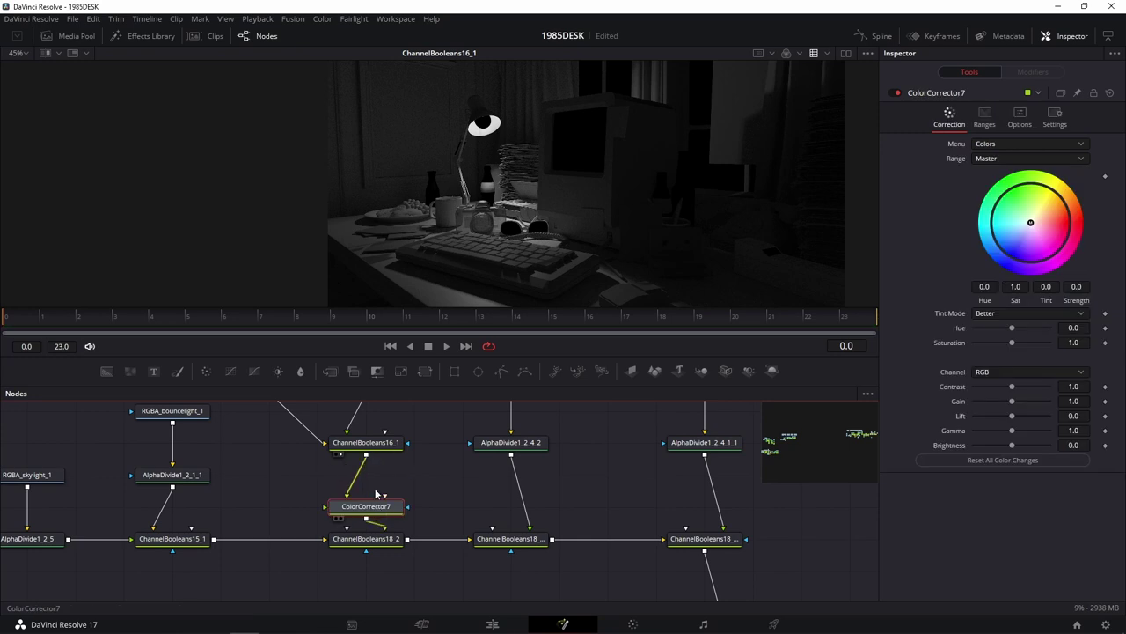
{"action": "left_click_drag", "start_coordinate": [445, 423], "coordinate": [464, 490]}
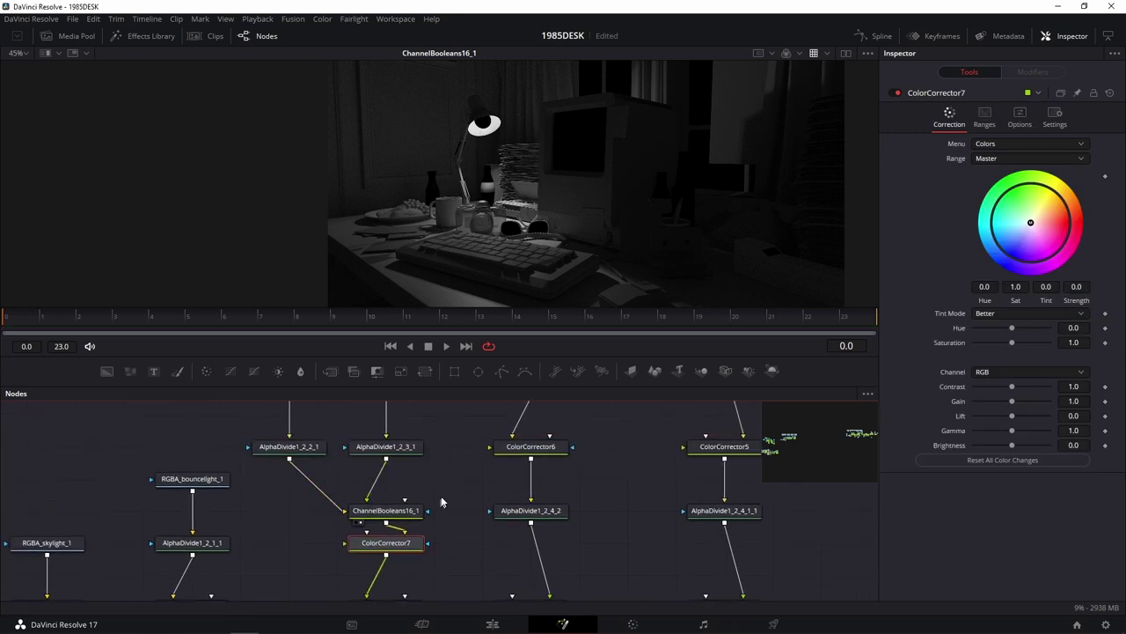
{"action": "scroll", "coordinate": [461, 510], "scroll_direction": "down", "scroll_amount": 4}
{"action": "mouse_move", "coordinate": [465, 424]}
{"action": "left_mouse_down"}
{"action": "mouse_move", "coordinate": [361, 556]}
{"action": "mouse_move", "coordinate": [409, 541]}
{"action": "left_mouse_up"}
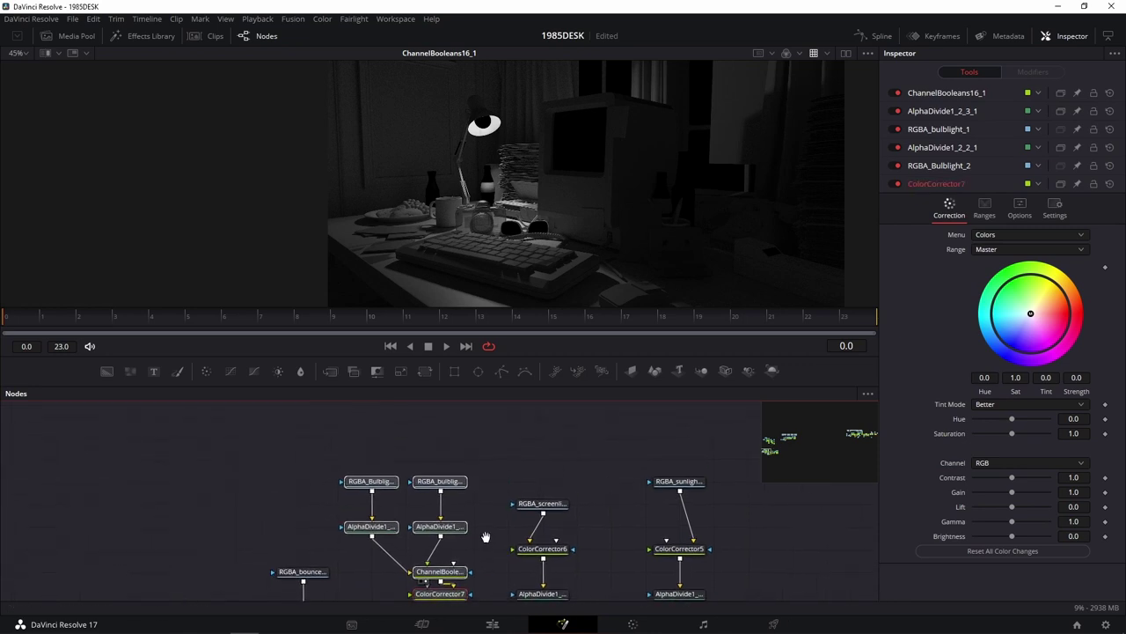
{"action": "left_click_drag", "start_coordinate": [467, 495], "coordinate": [514, 483]}
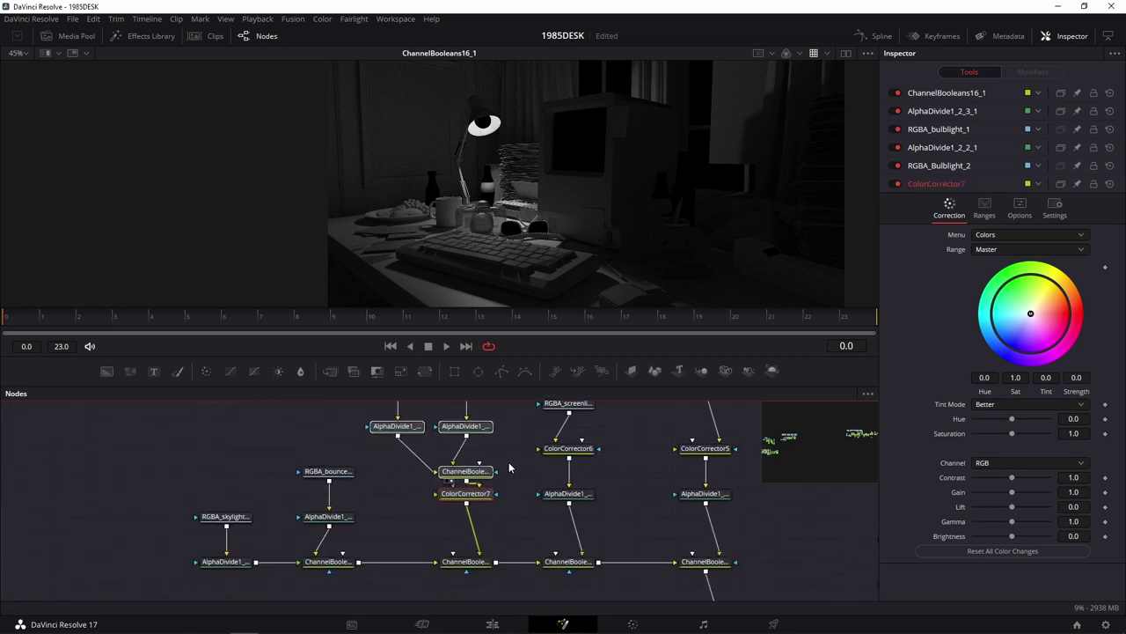
{"action": "scroll", "coordinate": [509, 462], "scroll_direction": "down", "scroll_amount": 4}
{"action": "left_click_drag", "start_coordinate": [507, 444], "coordinate": [413, 539]}
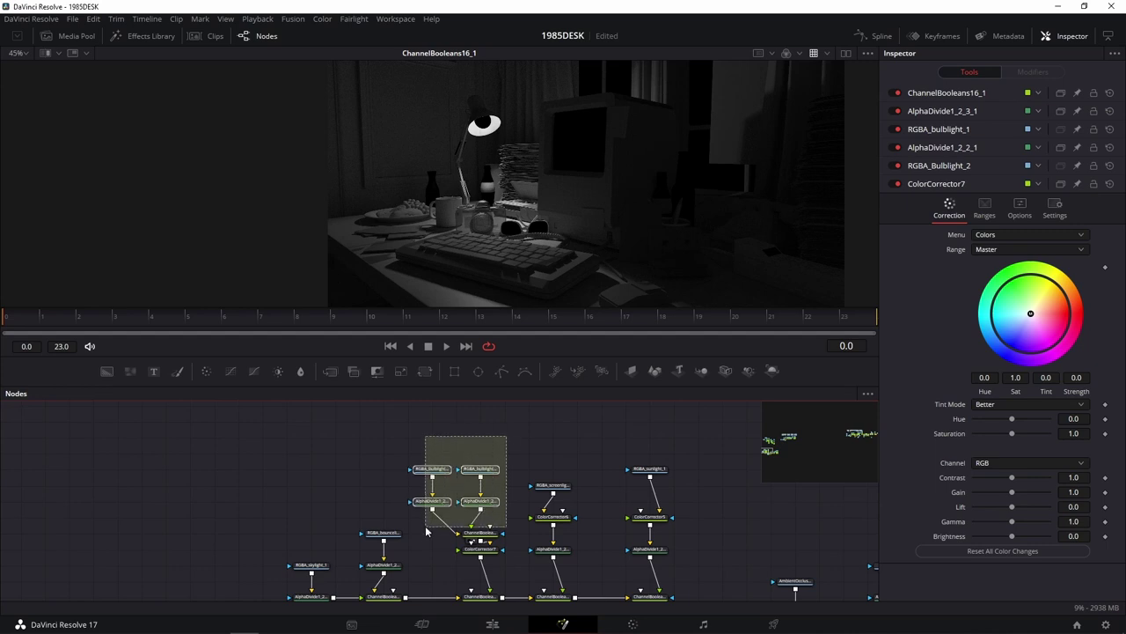
{"action": "left_click_drag", "start_coordinate": [484, 529], "coordinate": [484, 498]}
{"action": "left_click", "coordinate": [482, 501]}
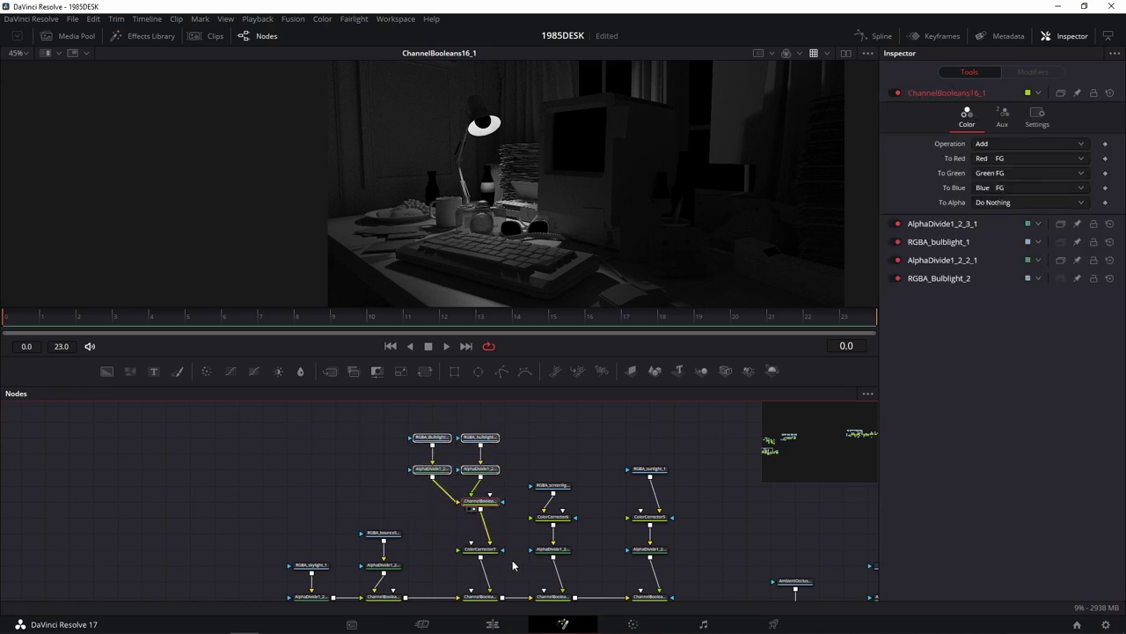
Step: Tint ColorCorrector7 warm orange at Strength 1.0 and view its result
{"action": "left_click", "coordinate": [480, 549]}
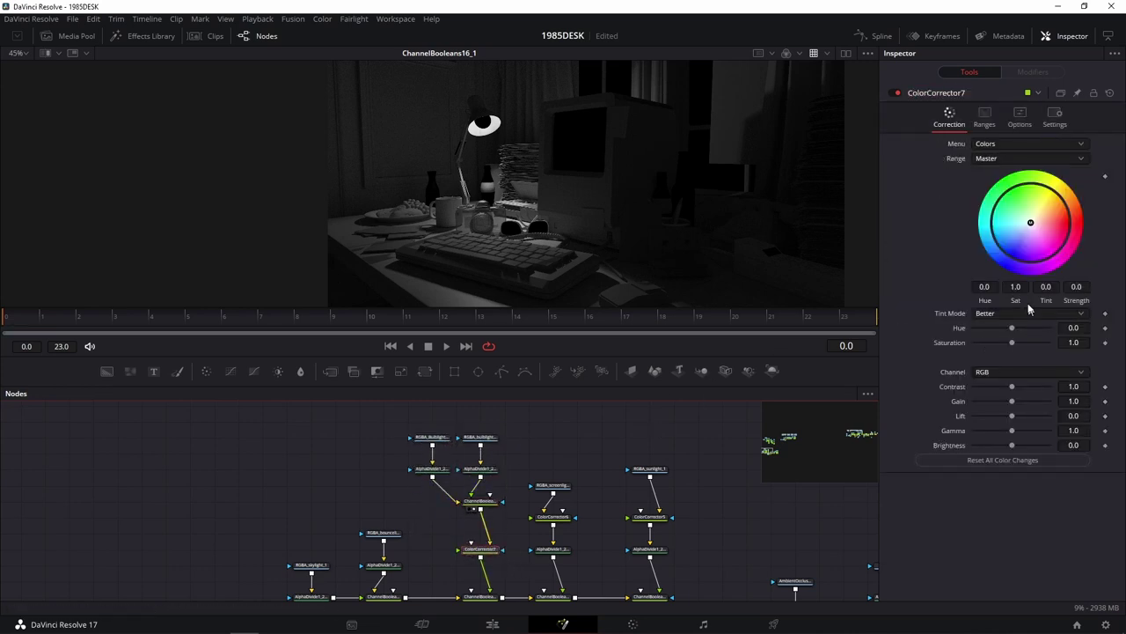
{"action": "left_click_drag", "start_coordinate": [1032, 225], "coordinate": [1059, 216]}
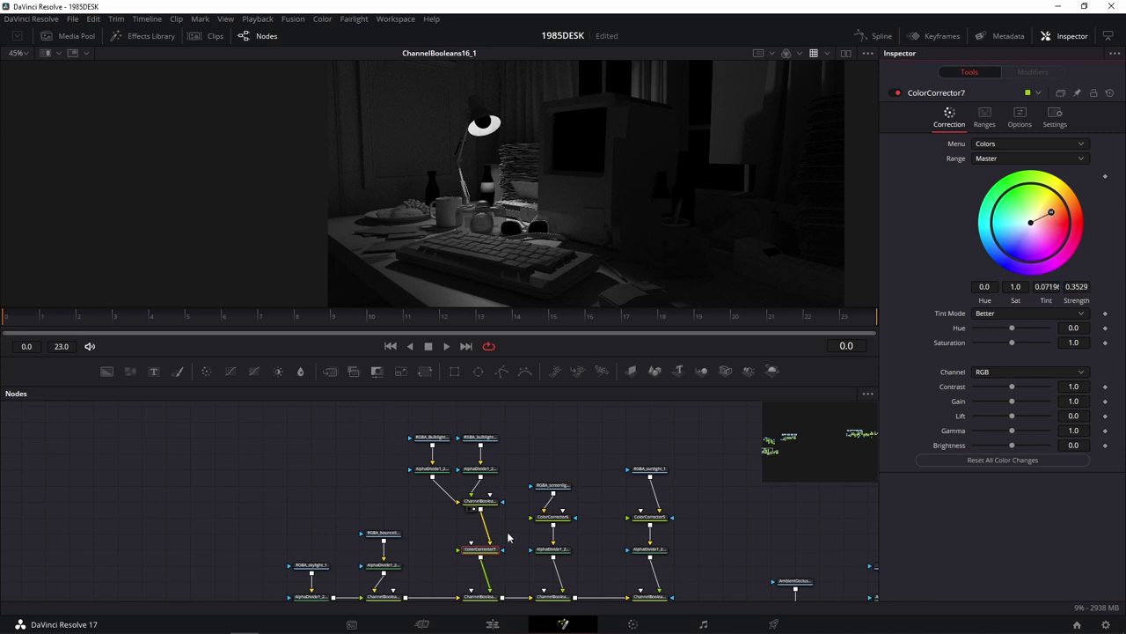
{"action": "left_click", "coordinate": [486, 552]}
{"action": "key", "text": "1"}
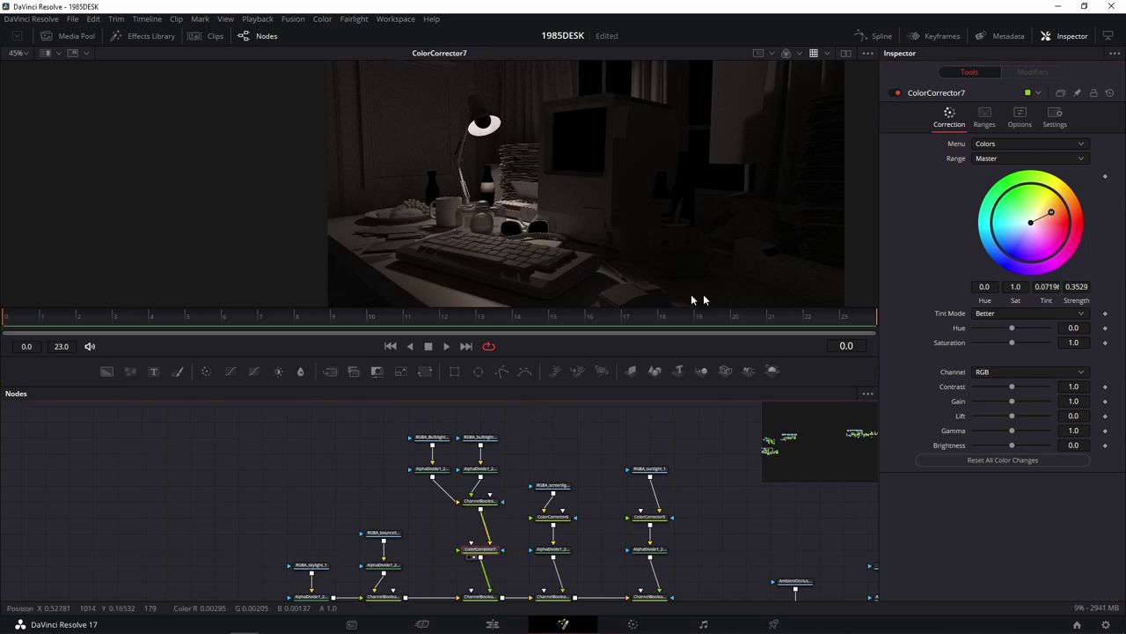
{"action": "left_click_drag", "start_coordinate": [1054, 214], "coordinate": [1080, 207]}
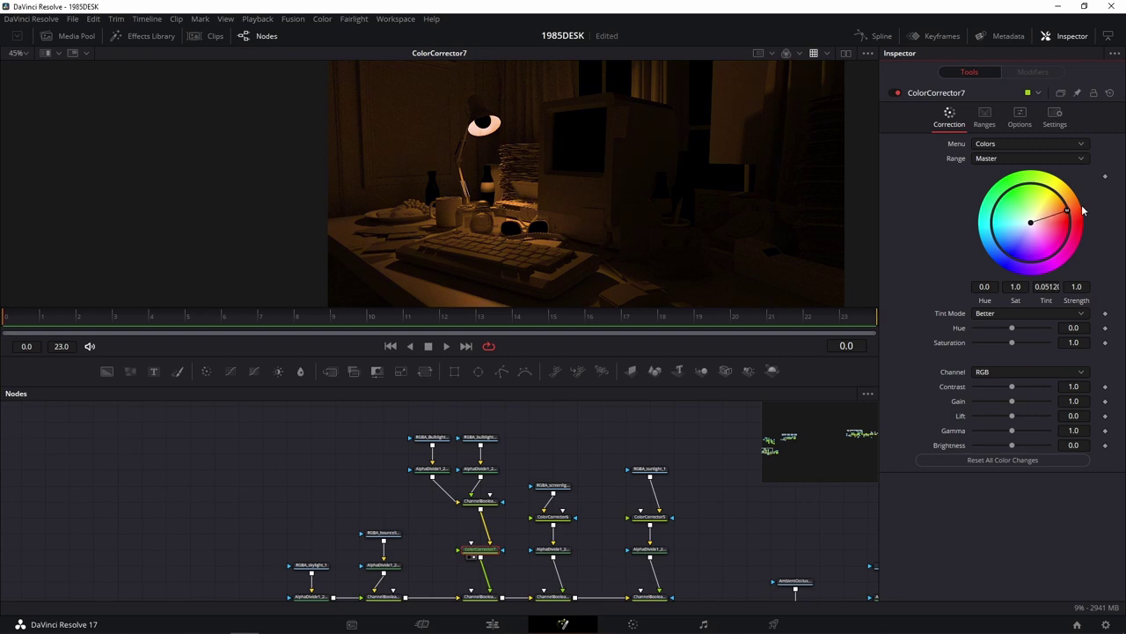
{"action": "scroll", "coordinate": [570, 484], "scroll_direction": "down", "scroll_amount": 3}
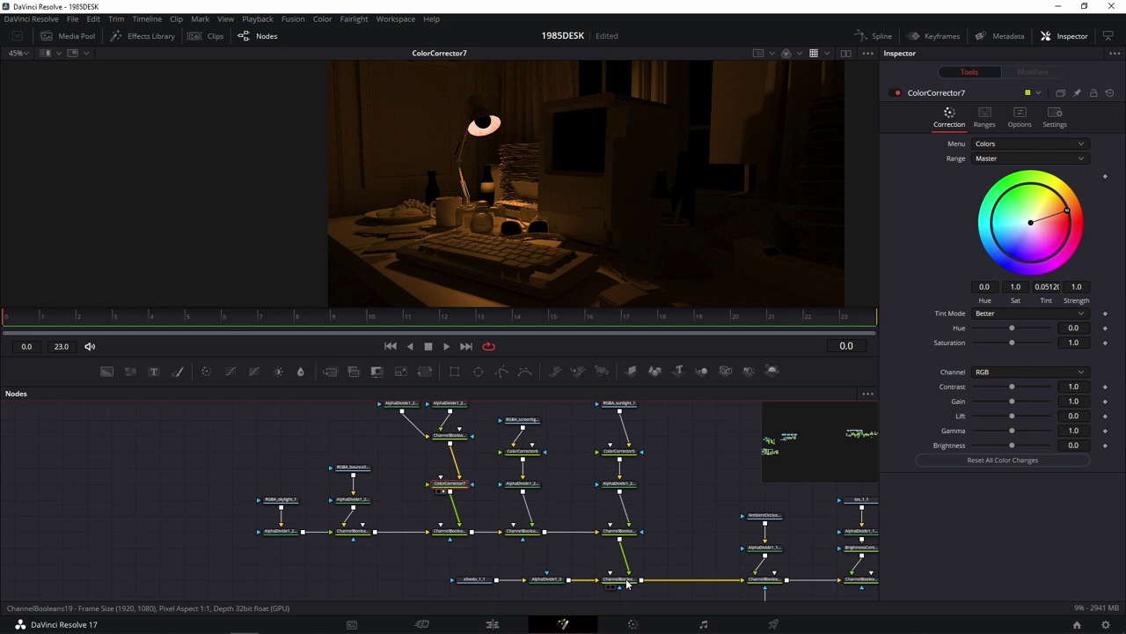
Step: Preview the ChannelBooleans18_2 combined lights, the ChannelBooleans19 composite and the final hello composite
{"action": "left_click", "coordinate": [440, 538]}
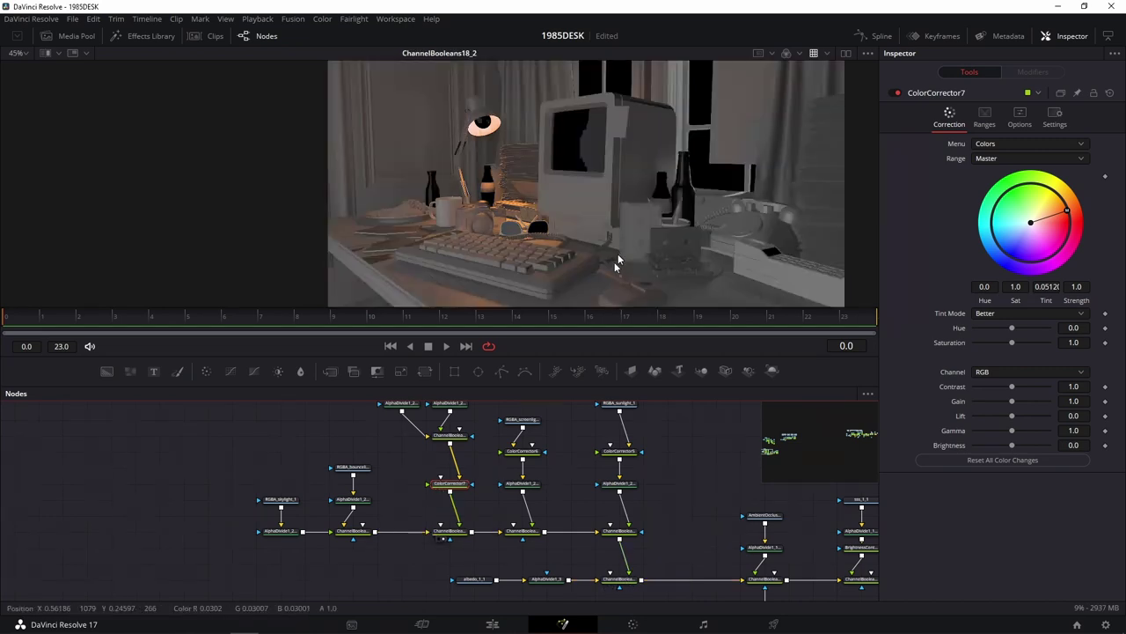
{"action": "left_click", "coordinate": [612, 586]}
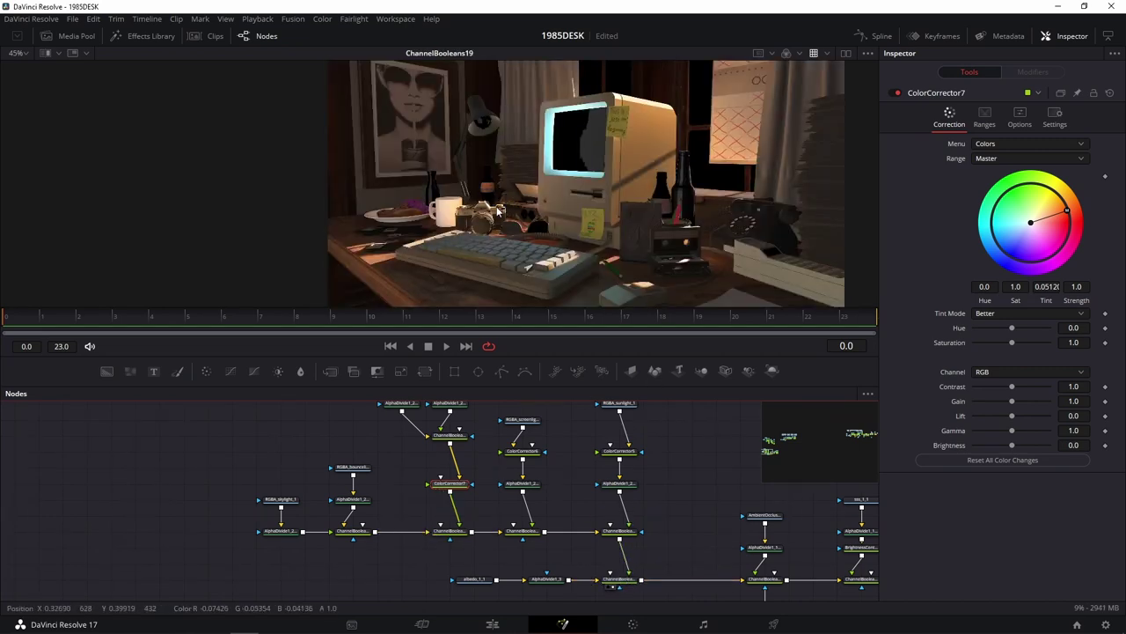
{"action": "scroll", "coordinate": [543, 269], "scroll_direction": "up", "scroll_amount": 2}
{"action": "scroll", "coordinate": [678, 552], "scroll_direction": "up", "scroll_amount": 2}
{"action": "scroll", "coordinate": [678, 554], "scroll_direction": "down", "scroll_amount": 2}
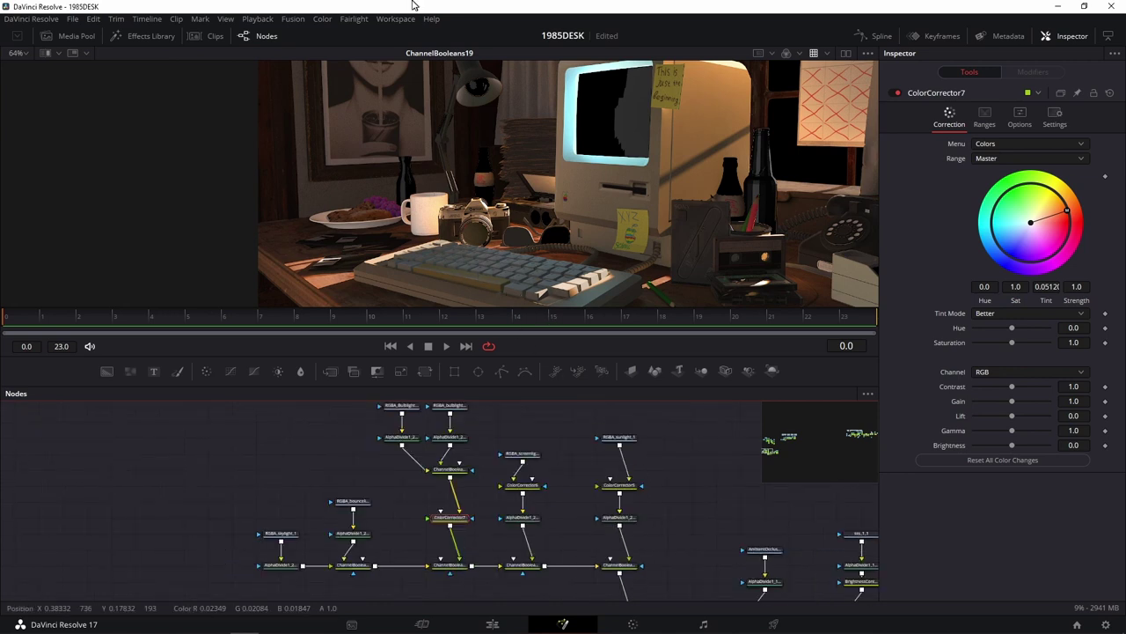
{"action": "mouse_move", "coordinate": [704, 535]}
{"action": "left_mouse_down"}
{"action": "mouse_move", "coordinate": [395, 390]}
{"action": "mouse_move", "coordinate": [435, 534]}
{"action": "left_mouse_up"}
{"action": "key", "text": "1"}
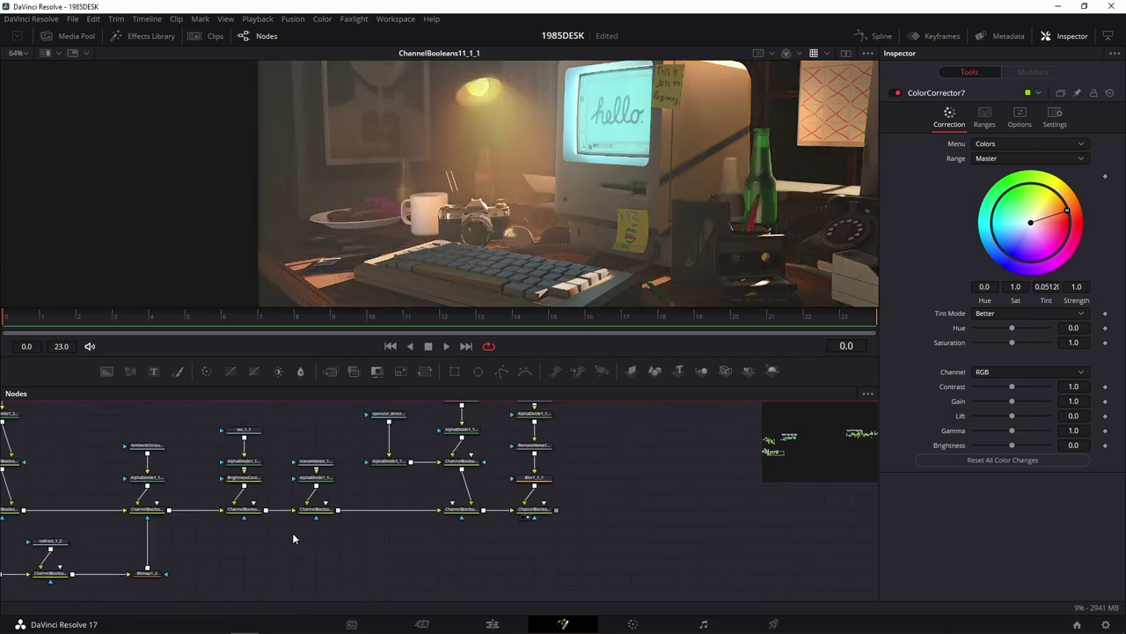
Step: Recheck ChannelBooleans18_2, the ChannelBooleans18_1_1_1 lit render and the ChannelBooleans19 composite
{"action": "left_click_drag", "start_coordinate": [294, 539], "coordinate": [642, 532]}
{"action": "left_click_drag", "start_coordinate": [441, 450], "coordinate": [589, 519]}
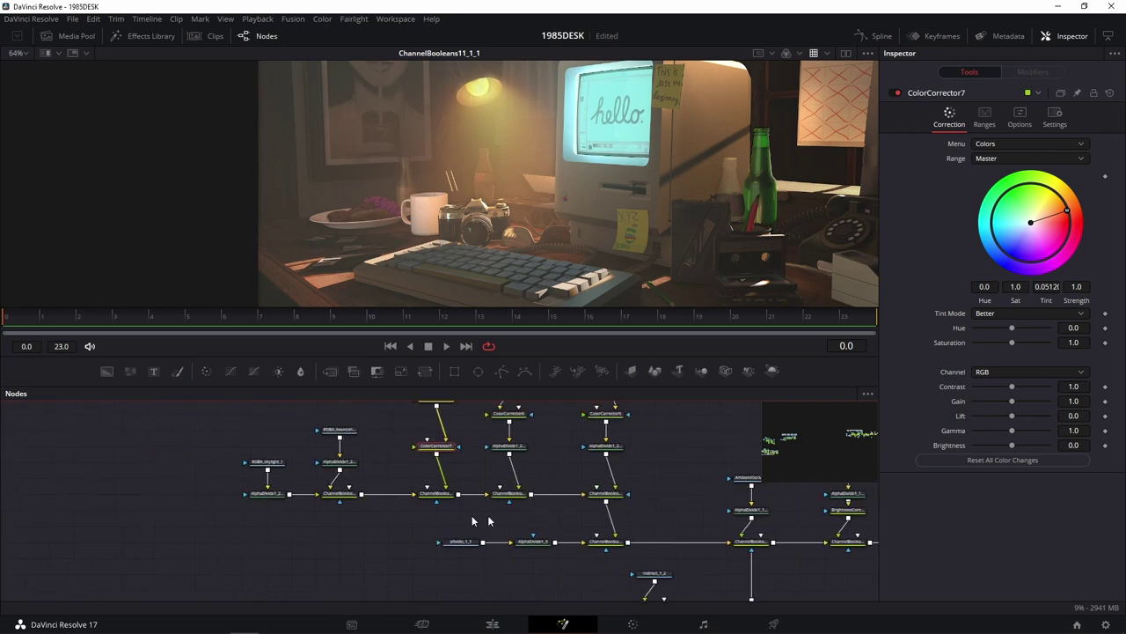
{"action": "left_click", "coordinate": [438, 493]}
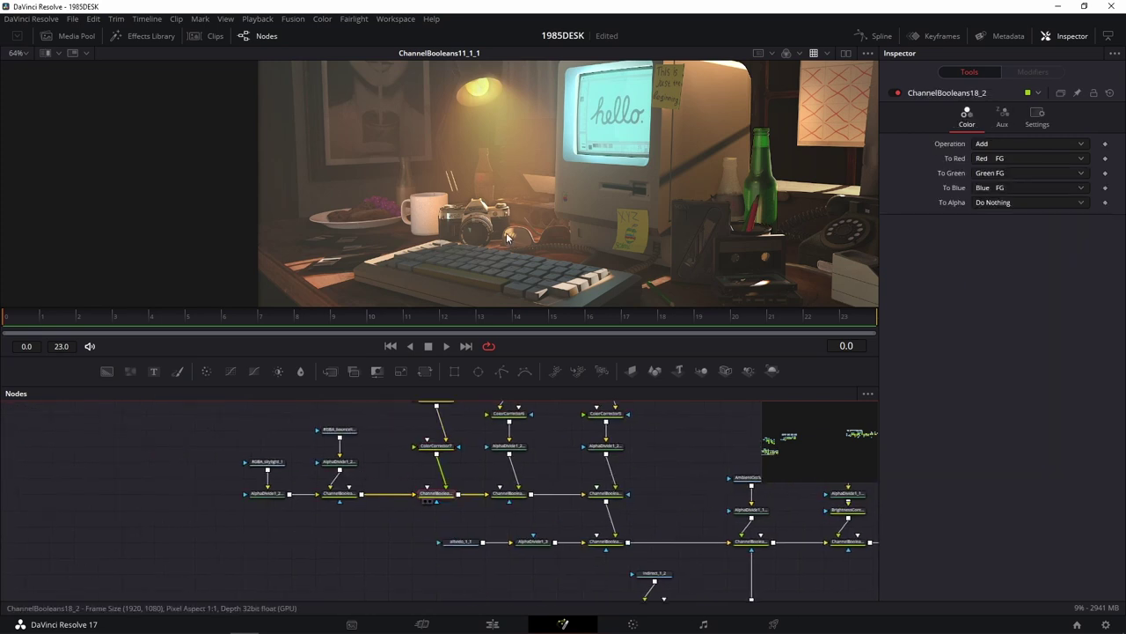
{"action": "key", "text": "1"}
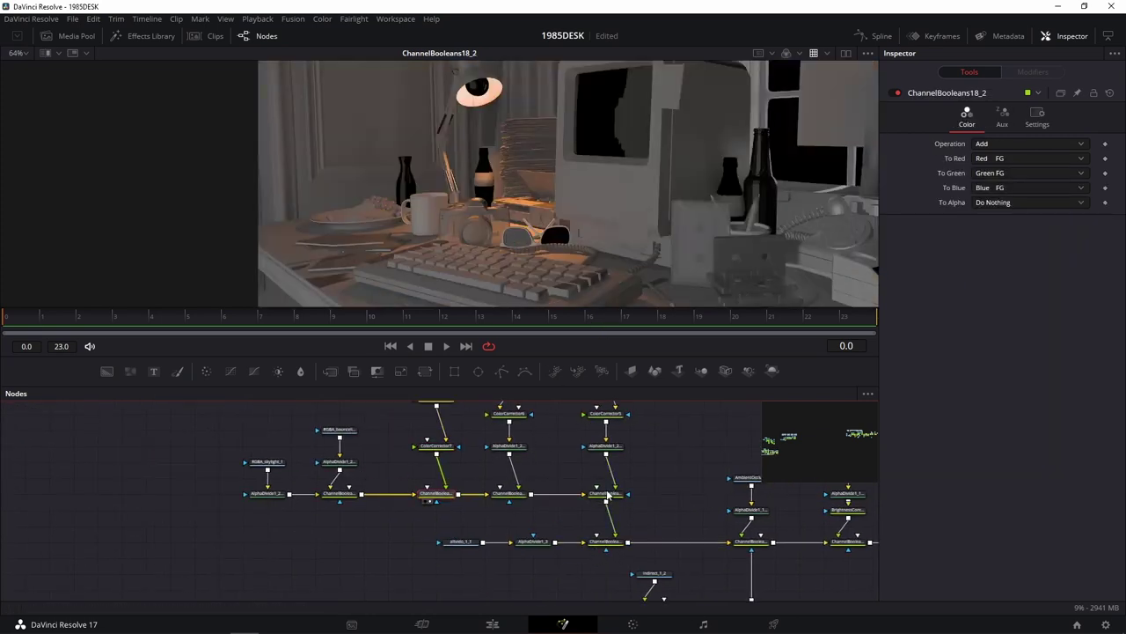
{"action": "left_click_drag", "start_coordinate": [627, 475], "coordinate": [648, 253]}
{"action": "scroll", "coordinate": [679, 558], "scroll_direction": "down", "scroll_amount": 3}
{"action": "left_click", "coordinate": [574, 544]}
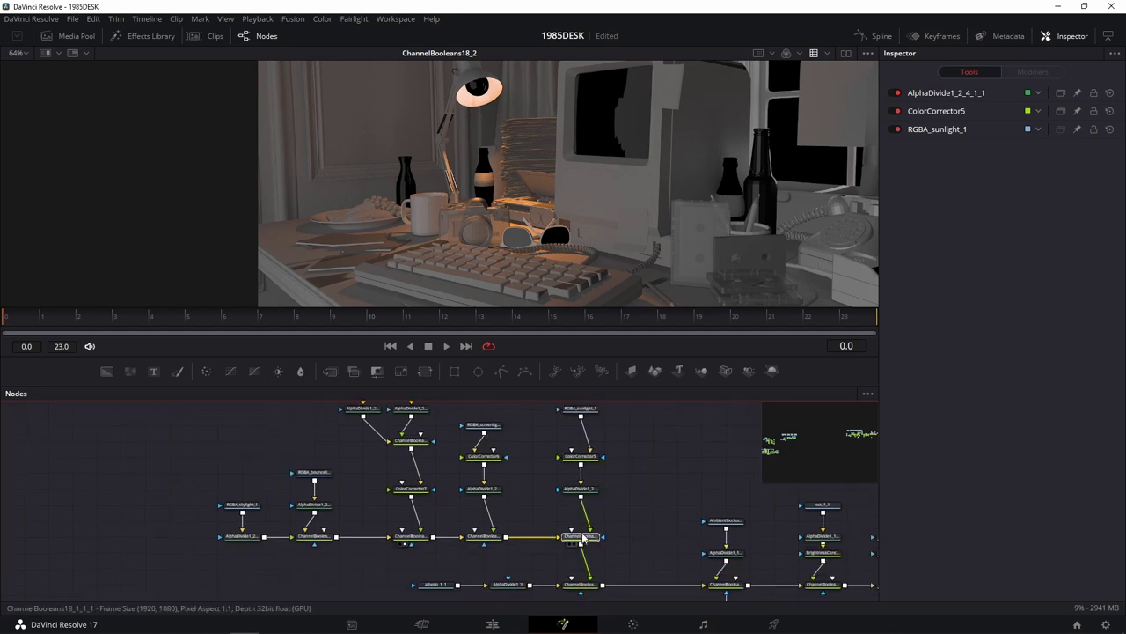
{"action": "scroll", "coordinate": [640, 515], "scroll_direction": "down", "scroll_amount": 2}
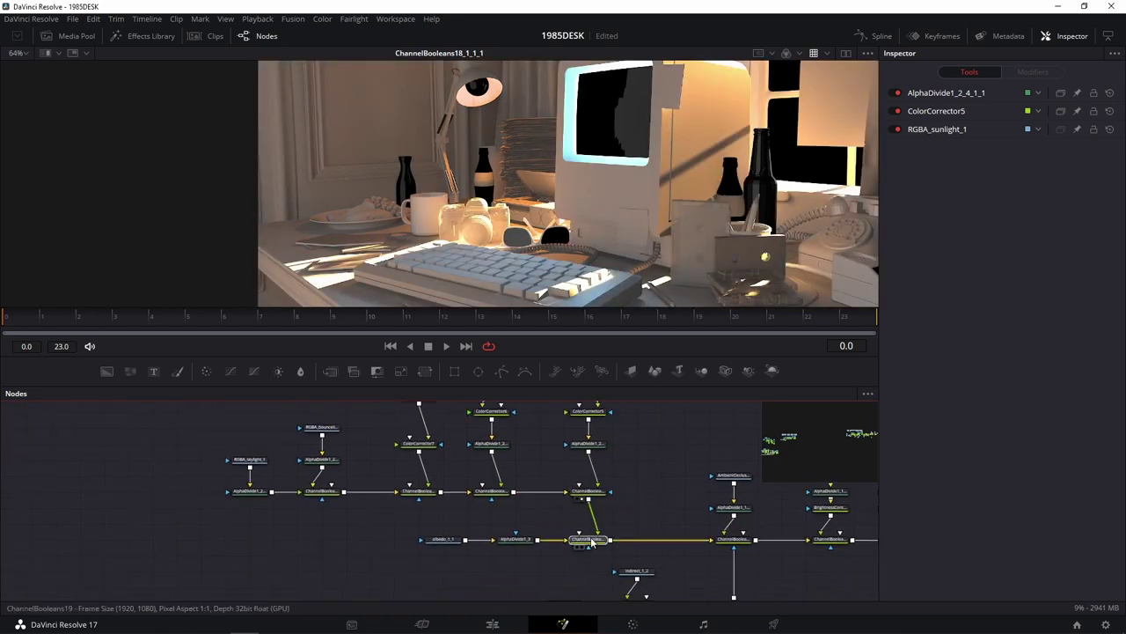
{"action": "left_click_drag", "start_coordinate": [589, 541], "coordinate": [628, 191]}
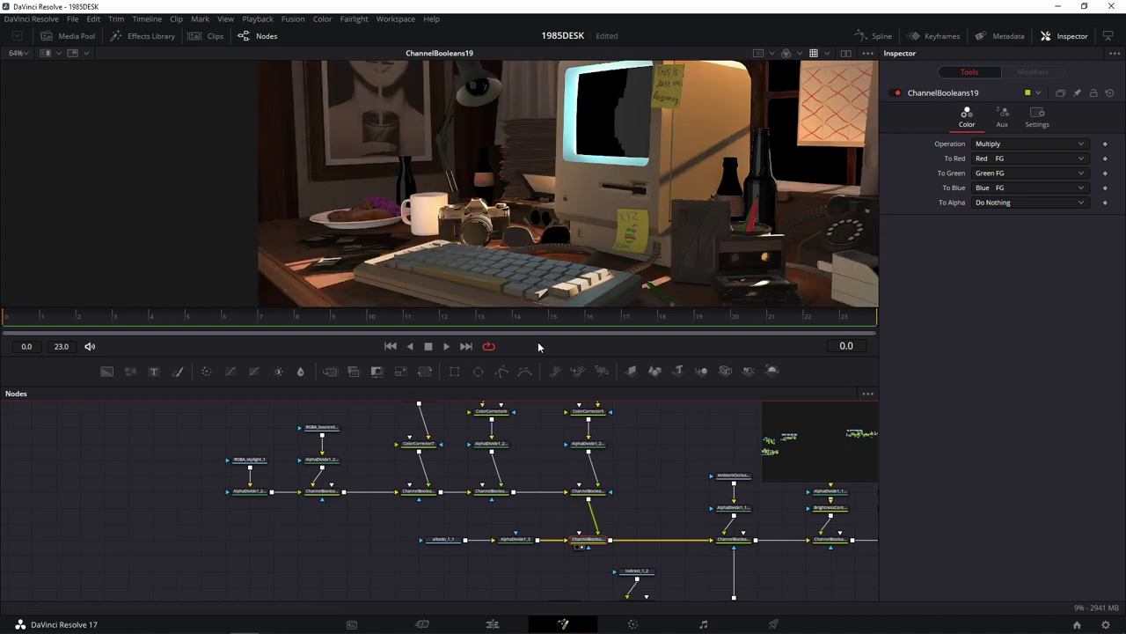
Step: Raise ColorCorrector7's Gain to about 3.22 to brighten the bulb light
{"action": "left_click", "coordinate": [429, 449]}
{"action": "mouse_move", "coordinate": [1013, 402]}
{"action": "left_mouse_down"}
{"action": "mouse_move", "coordinate": [1074, 400]}
{"action": "mouse_move", "coordinate": [1015, 404]}
{"action": "mouse_move", "coordinate": [1033, 403]}
{"action": "left_mouse_up"}
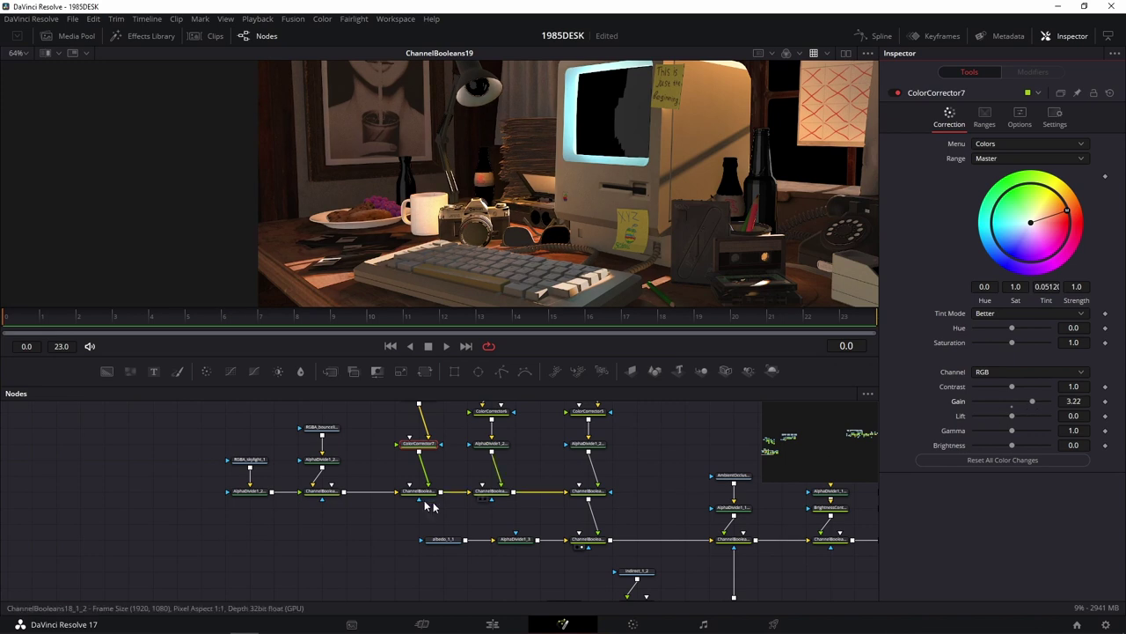
{"action": "scroll", "coordinate": [415, 469], "scroll_direction": "up", "scroll_amount": 2}
{"action": "scroll", "coordinate": [416, 469], "scroll_direction": "up", "scroll_amount": 2}
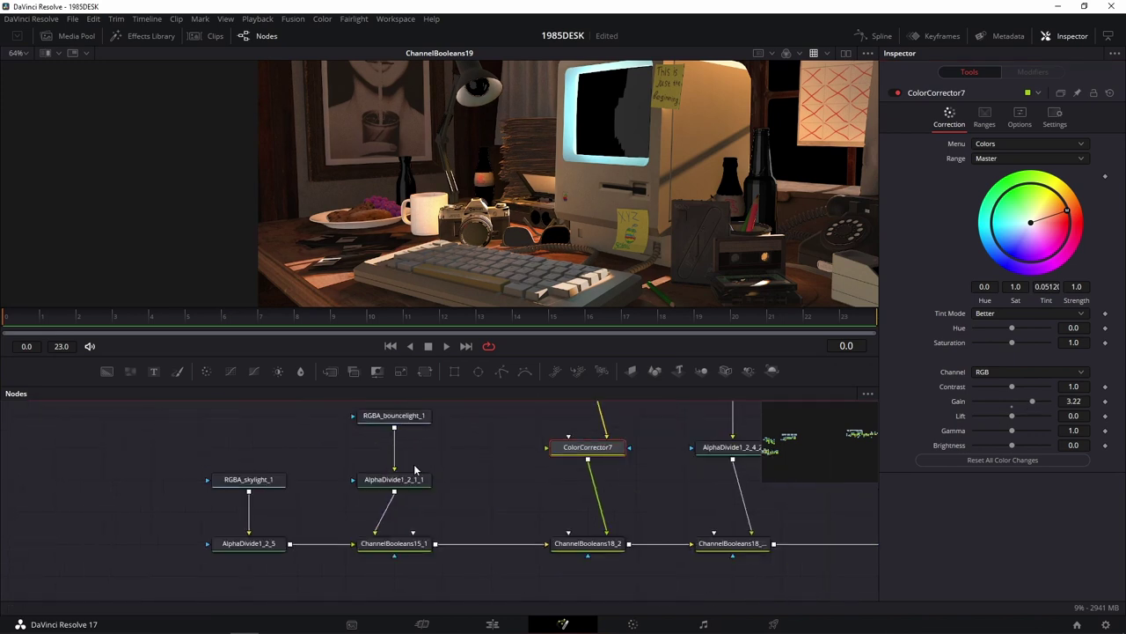
Step: Preview RGBA_bouncelight_1 and move it with AlphaDivide1_2_1_1 up in the graph
{"action": "left_click_drag", "start_coordinate": [414, 437], "coordinate": [534, 203]}
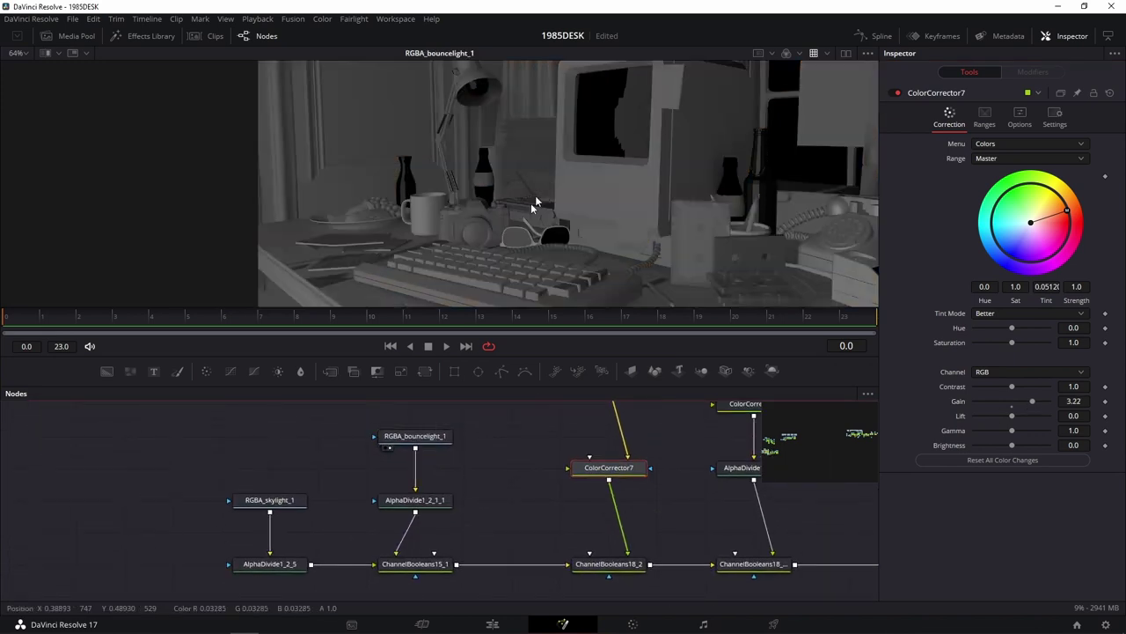
{"action": "left_click_drag", "start_coordinate": [450, 460], "coordinate": [500, 516]}
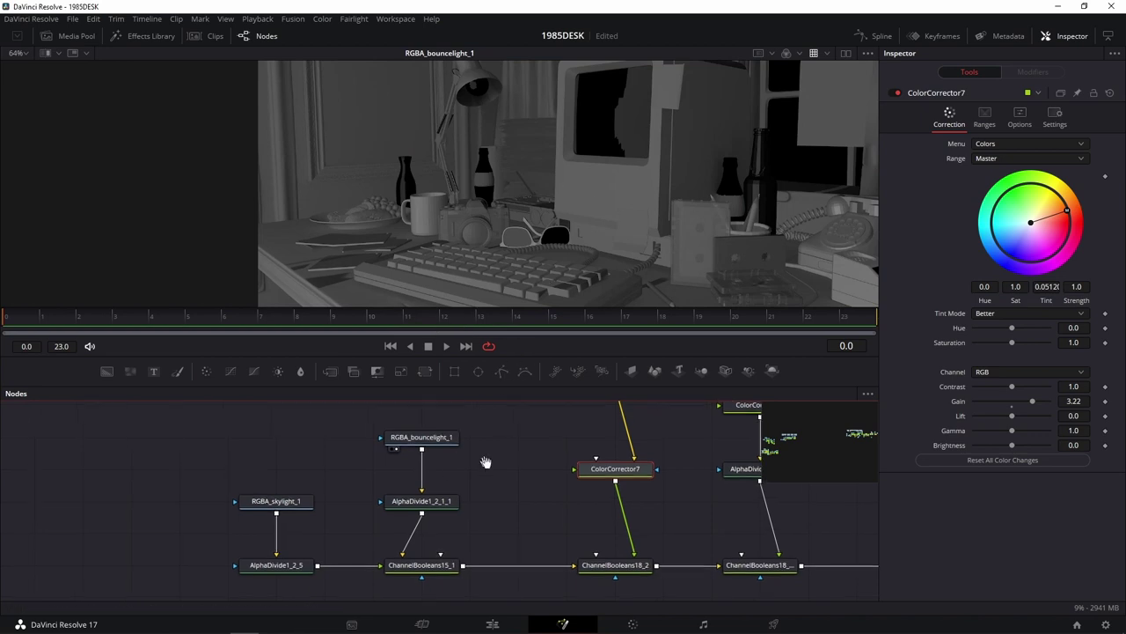
{"action": "left_click_drag", "start_coordinate": [520, 460], "coordinate": [431, 570]}
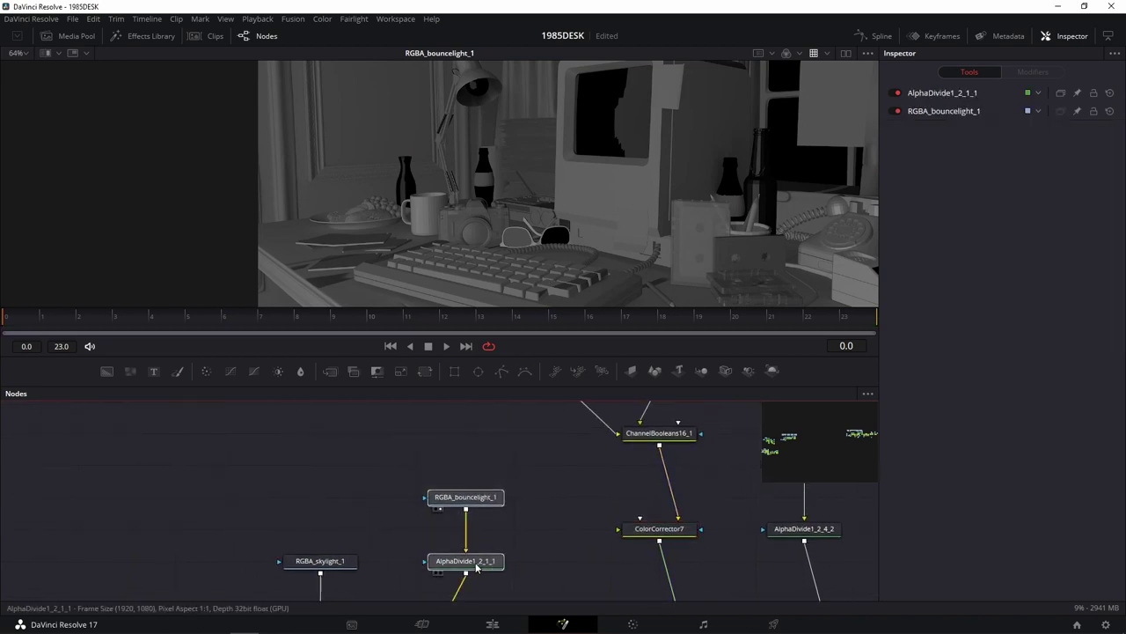
{"action": "left_click_drag", "start_coordinate": [469, 557], "coordinate": [468, 460]}
{"action": "scroll", "coordinate": [529, 493], "scroll_direction": "down", "scroll_amount": 3}
{"action": "scroll", "coordinate": [528, 462], "scroll_direction": "right", "scroll_amount": 3}
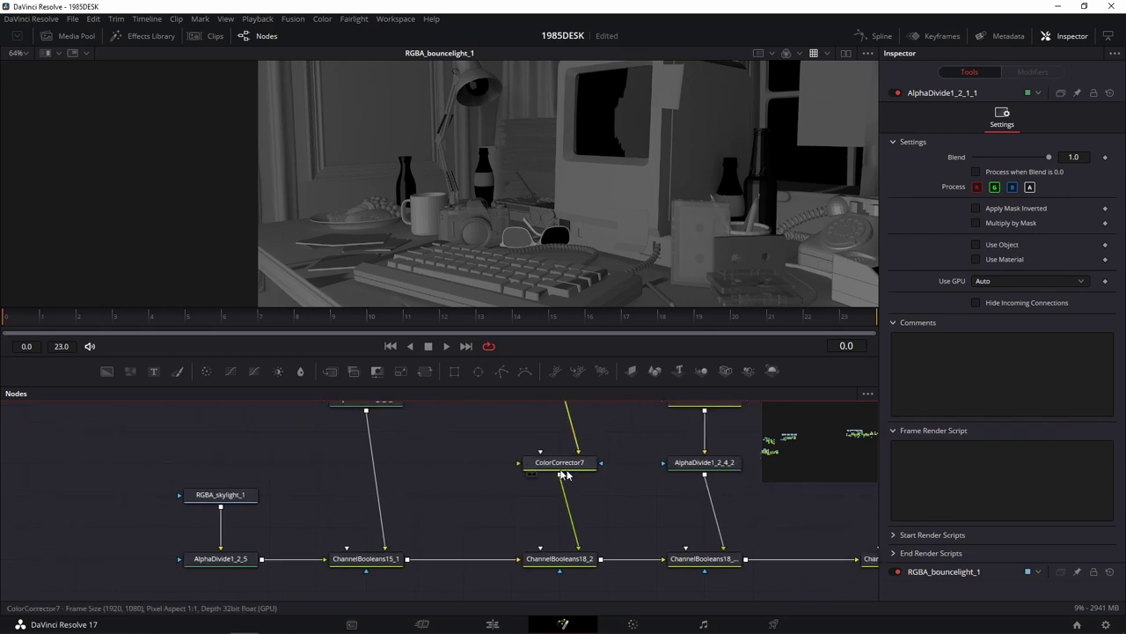
Step: Check ColorCorrector7 and 6 options, then enable Pre-Divide/Post-Multiply on ColorCorrector5
{"action": "left_click", "coordinate": [562, 462]}
{"action": "left_click", "coordinate": [1020, 116]}
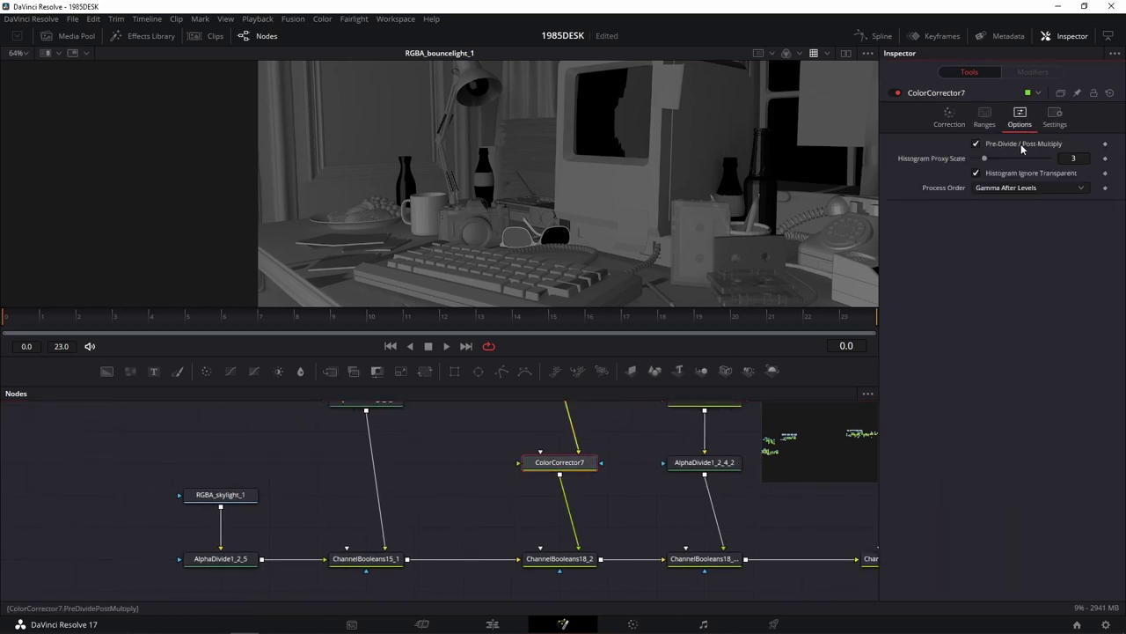
{"action": "scroll", "coordinate": [528, 492], "scroll_direction": "right", "scroll_amount": 3}
{"action": "scroll", "coordinate": [528, 493], "scroll_direction": "up", "scroll_amount": 1}
{"action": "left_click", "coordinate": [563, 452]}
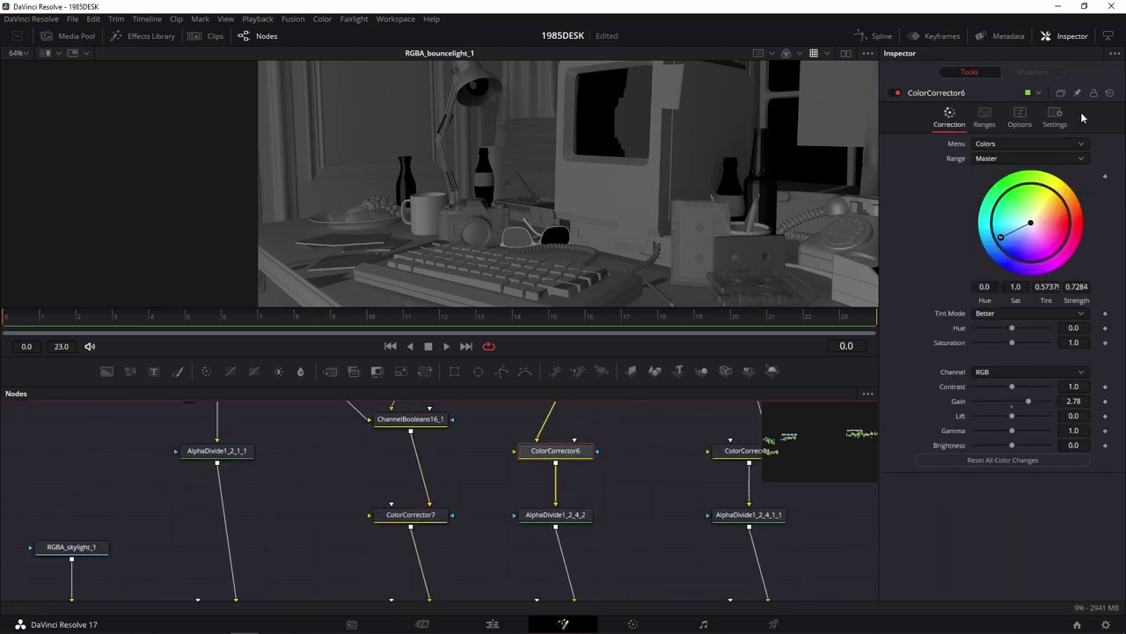
{"action": "left_click", "coordinate": [1020, 116]}
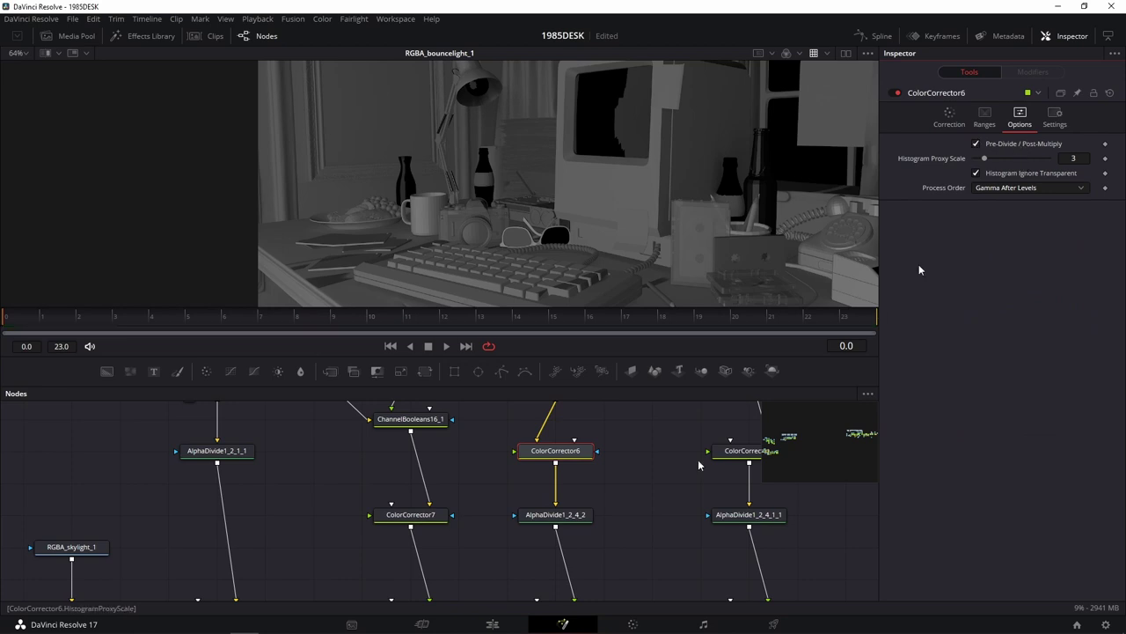
{"action": "scroll", "coordinate": [648, 460], "scroll_direction": "right", "scroll_amount": 3}
{"action": "scroll", "coordinate": [649, 460], "scroll_direction": "up", "scroll_amount": 1}
{"action": "left_click", "coordinate": [494, 490]}
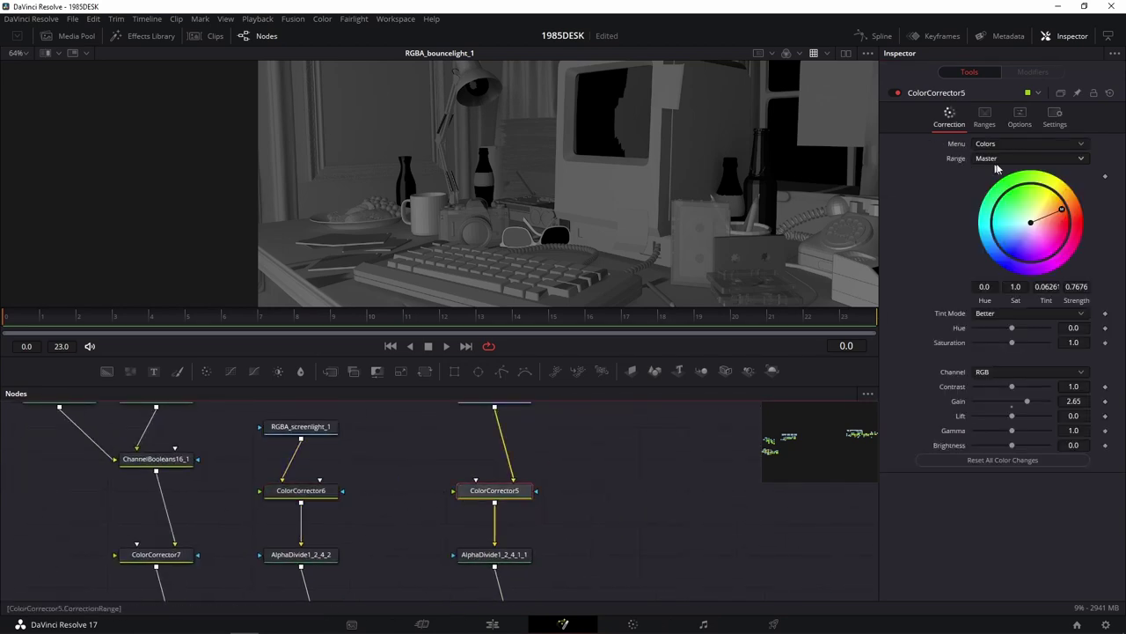
{"action": "left_click", "coordinate": [1020, 116]}
{"action": "left_click", "coordinate": [1024, 145]}
Step: Place ColorCorrector5 under AlphaDivide1_2_4_1_1 and ColorCorrector6 under AlphaDivide1_2_4_2
{"action": "mouse_move", "coordinate": [403, 520]}
{"action": "left_mouse_down"}
{"action": "mouse_move", "coordinate": [565, 461]}
{"action": "mouse_move", "coordinate": [519, 478]}
{"action": "left_mouse_up"}
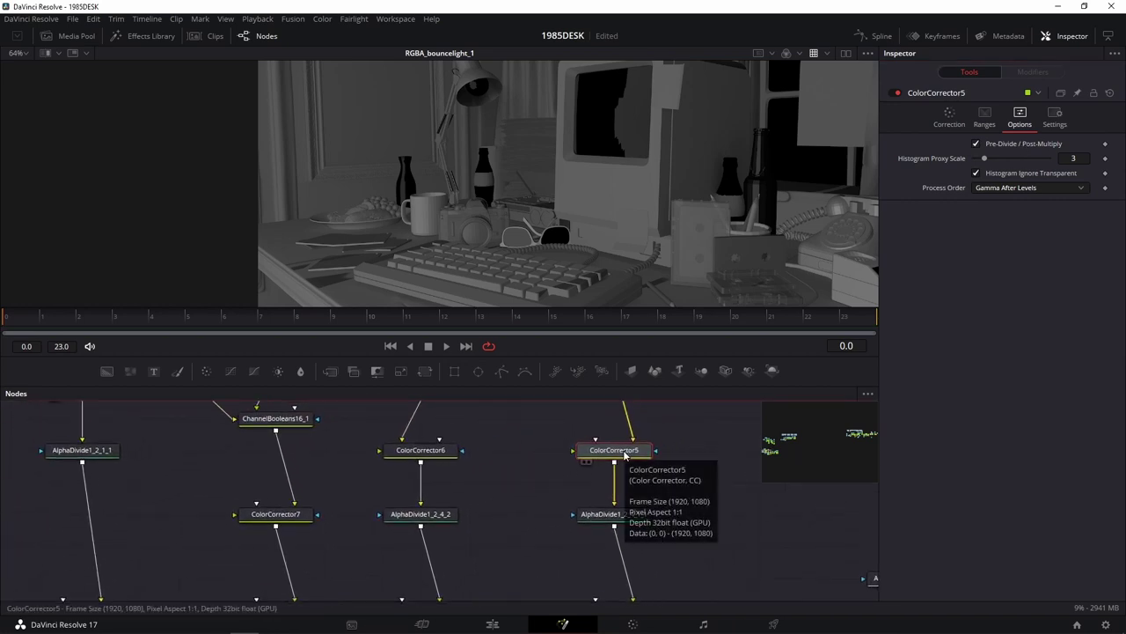
{"action": "mouse_move", "coordinate": [610, 456]}
{"action": "left_mouse_down"}
{"action": "mouse_move", "coordinate": [658, 458]}
{"action": "mouse_move", "coordinate": [625, 570]}
{"action": "left_mouse_up"}
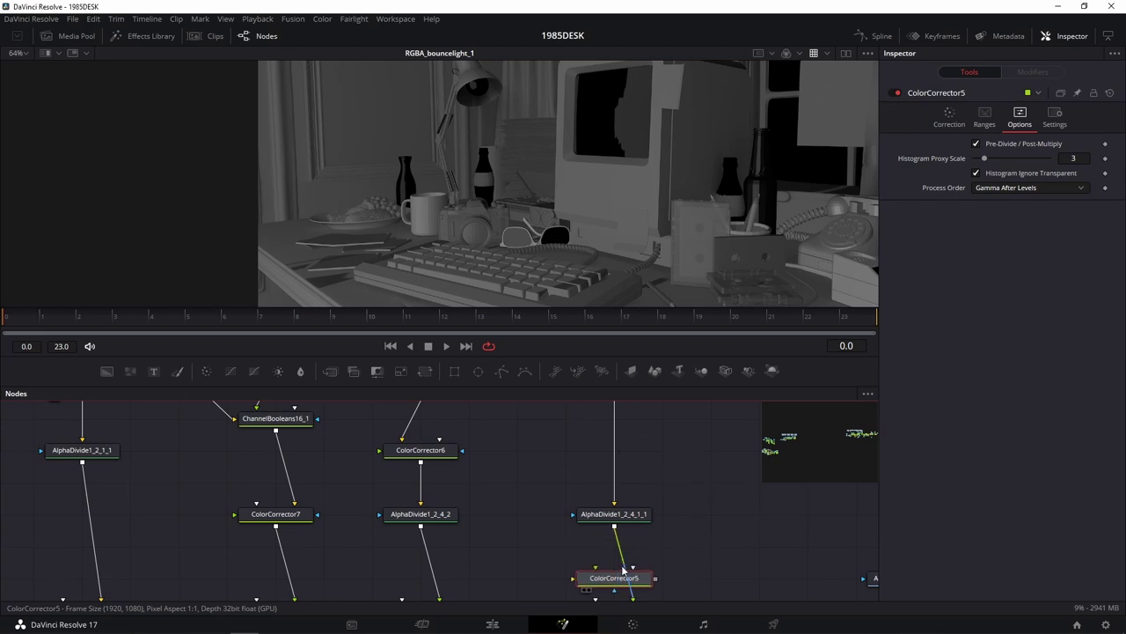
{"action": "left_click_drag", "start_coordinate": [623, 514], "coordinate": [623, 450]}
{"action": "left_click_drag", "start_coordinate": [617, 595], "coordinate": [618, 537]}
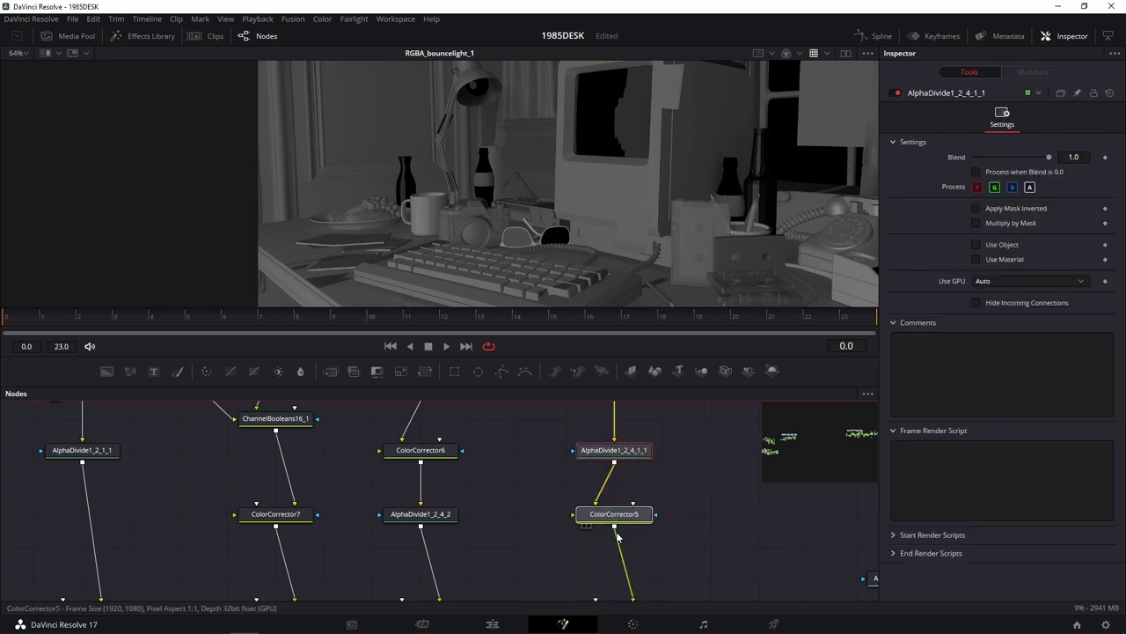
{"action": "left_click", "coordinate": [614, 517]}
{"action": "mouse_move", "coordinate": [482, 440]}
{"action": "left_mouse_down"}
{"action": "mouse_move", "coordinate": [578, 458]}
{"action": "mouse_move", "coordinate": [509, 562]}
{"action": "left_mouse_up"}
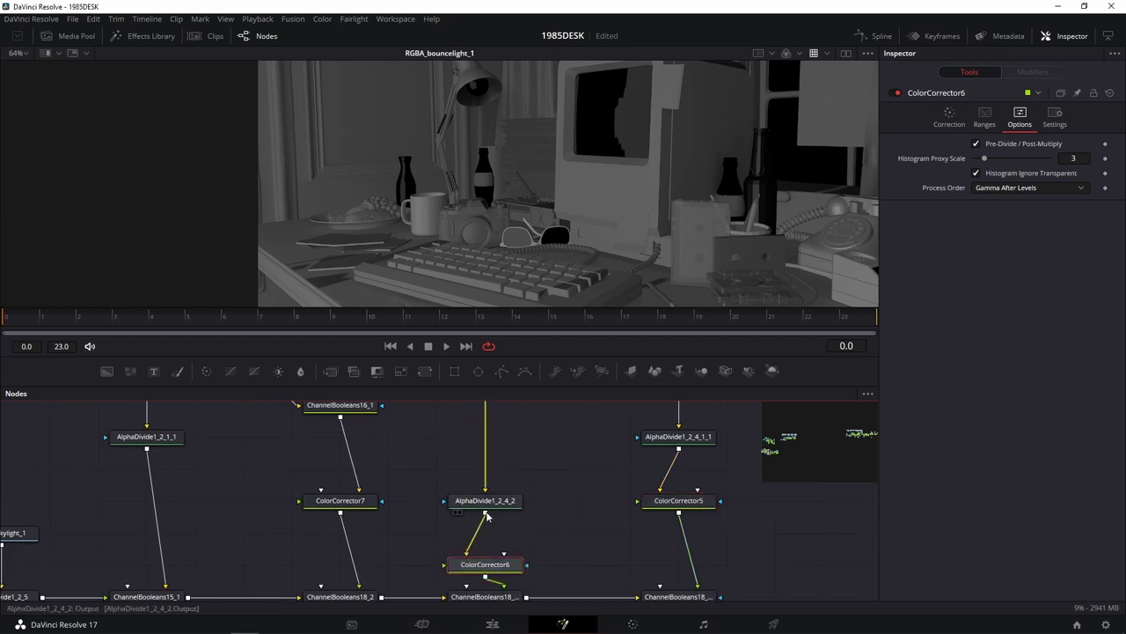
{"action": "left_click_drag", "start_coordinate": [485, 500], "coordinate": [485, 436]}
{"action": "left_click", "coordinate": [493, 567]}
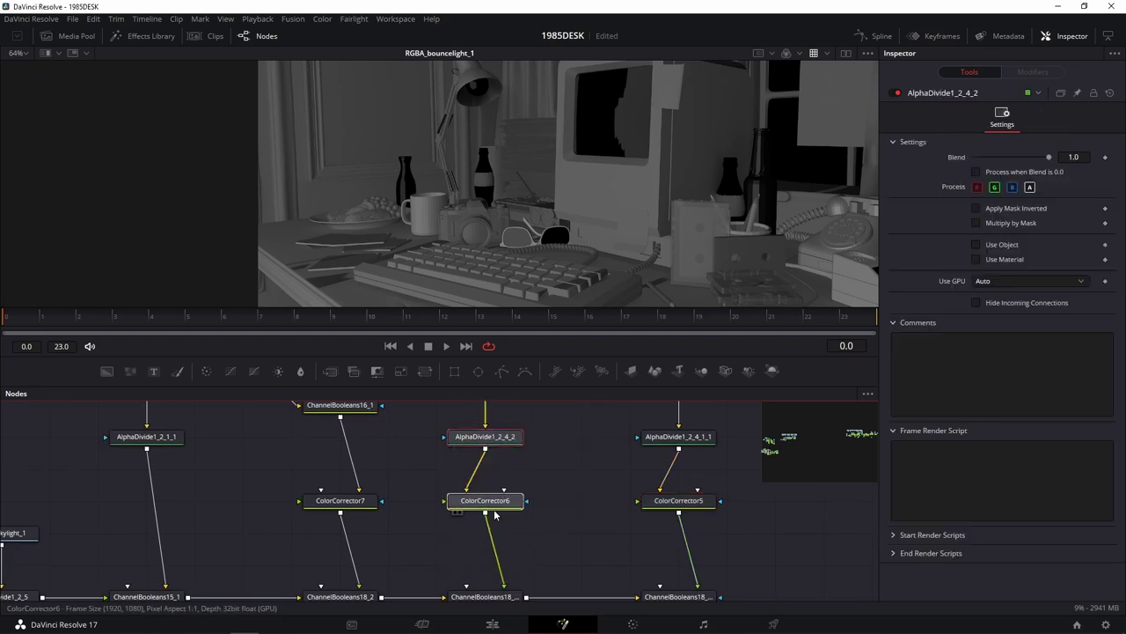
Step: View the ChannelBooleans18_1_1_1 render and then the ChannelBooleans19 composite
{"action": "scroll", "coordinate": [563, 510], "scroll_direction": "down", "scroll_amount": 1}
{"action": "scroll", "coordinate": [565, 493], "scroll_direction": "down", "scroll_amount": 1}
{"action": "left_click_drag", "start_coordinate": [565, 477], "coordinate": [594, 497]}
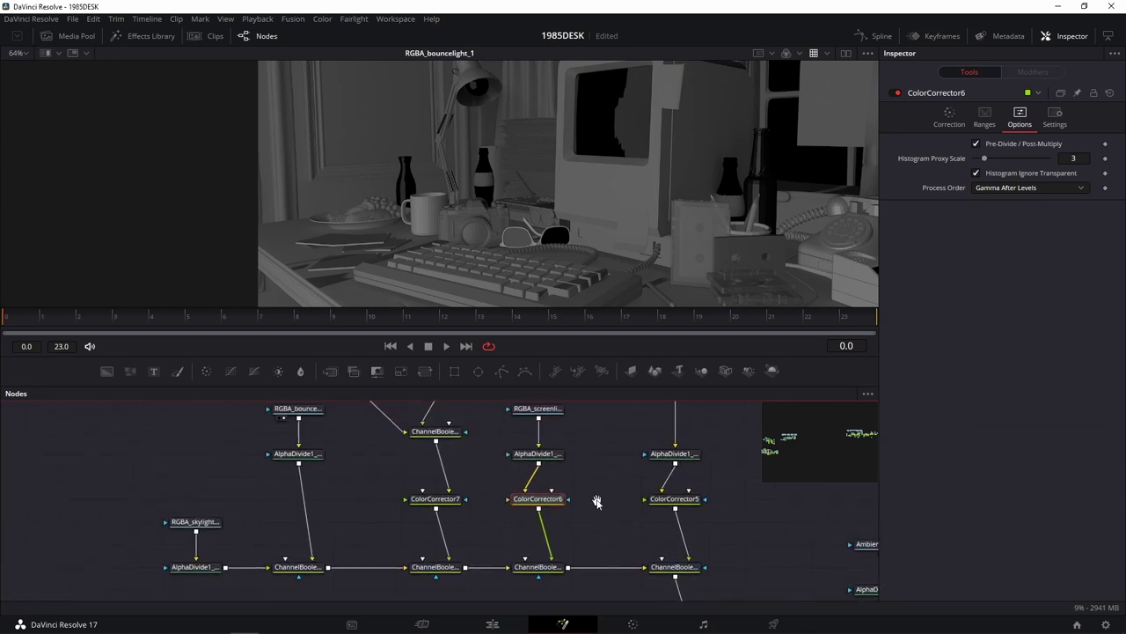
{"action": "left_click_drag", "start_coordinate": [684, 568], "coordinate": [666, 267]}
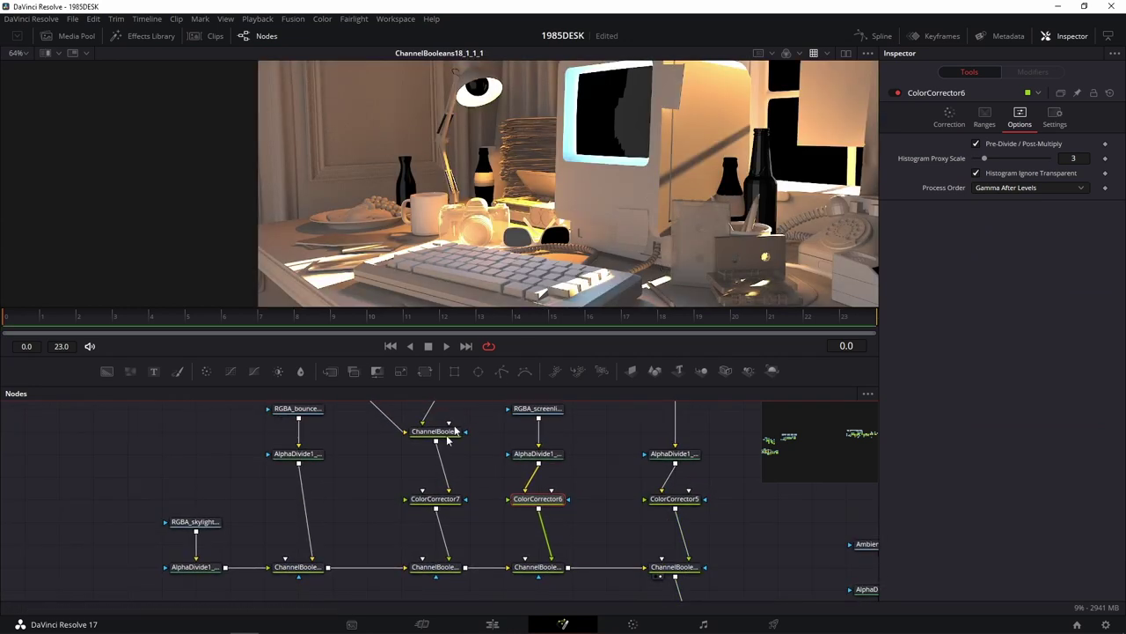
{"action": "scroll", "coordinate": [388, 484], "scroll_direction": "down", "scroll_amount": 2}
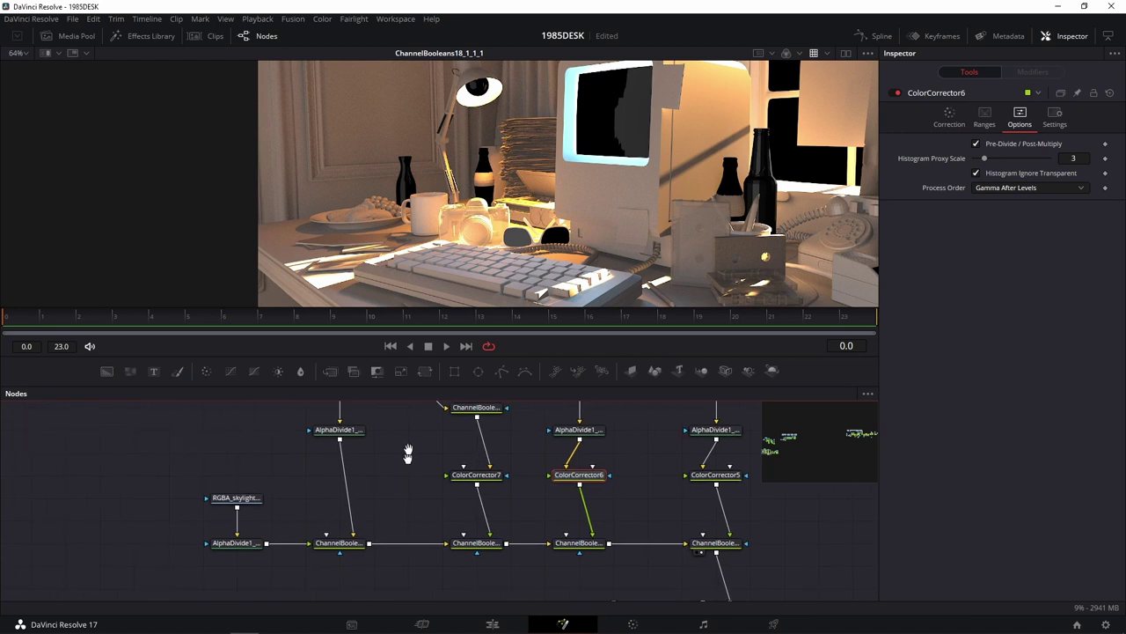
{"action": "scroll", "coordinate": [545, 484], "scroll_direction": "down", "scroll_amount": 2}
{"action": "key", "text": "1"}
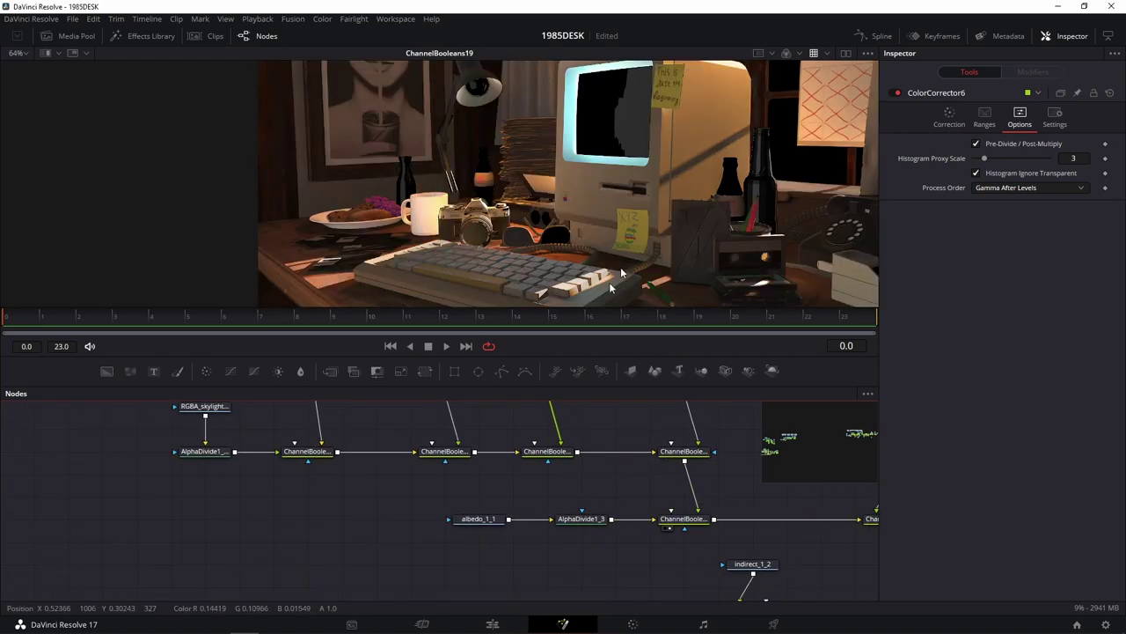
{"action": "scroll", "coordinate": [379, 491], "scroll_direction": "up", "scroll_amount": 1}
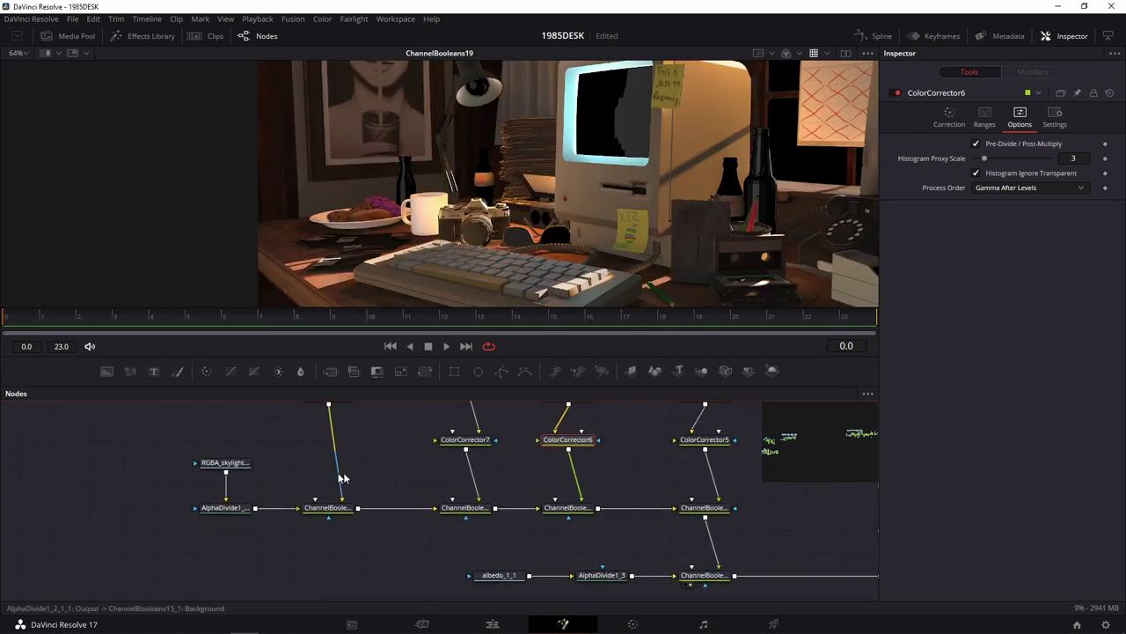
{"action": "scroll", "coordinate": [381, 438], "scroll_direction": "up", "scroll_amount": 1}
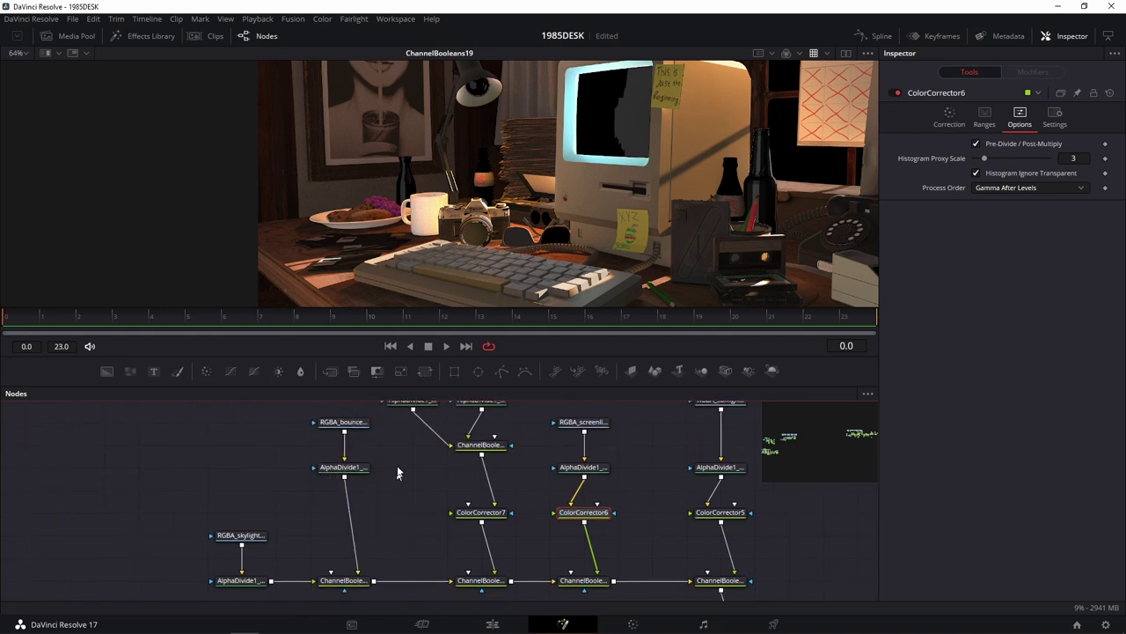
Step: Insert ColorCorrector8 after the bounce-light AlphaDivide and view its output alone
{"action": "left_click_drag", "start_coordinate": [206, 371], "coordinate": [343, 512]}
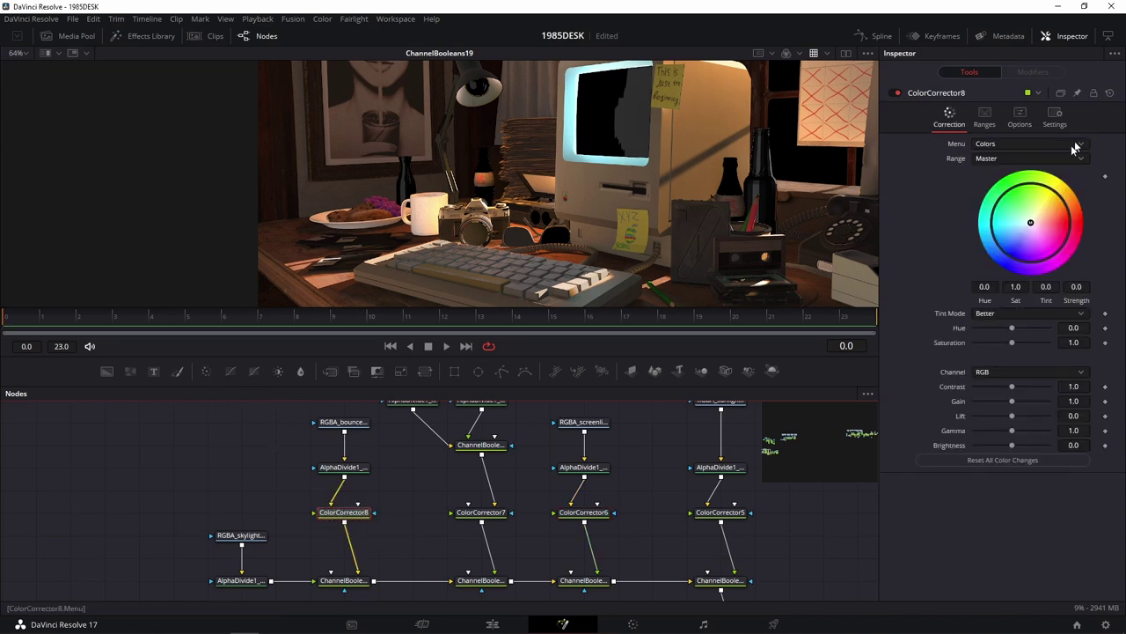
{"action": "left_click", "coordinate": [1020, 115]}
{"action": "left_click", "coordinate": [950, 119]}
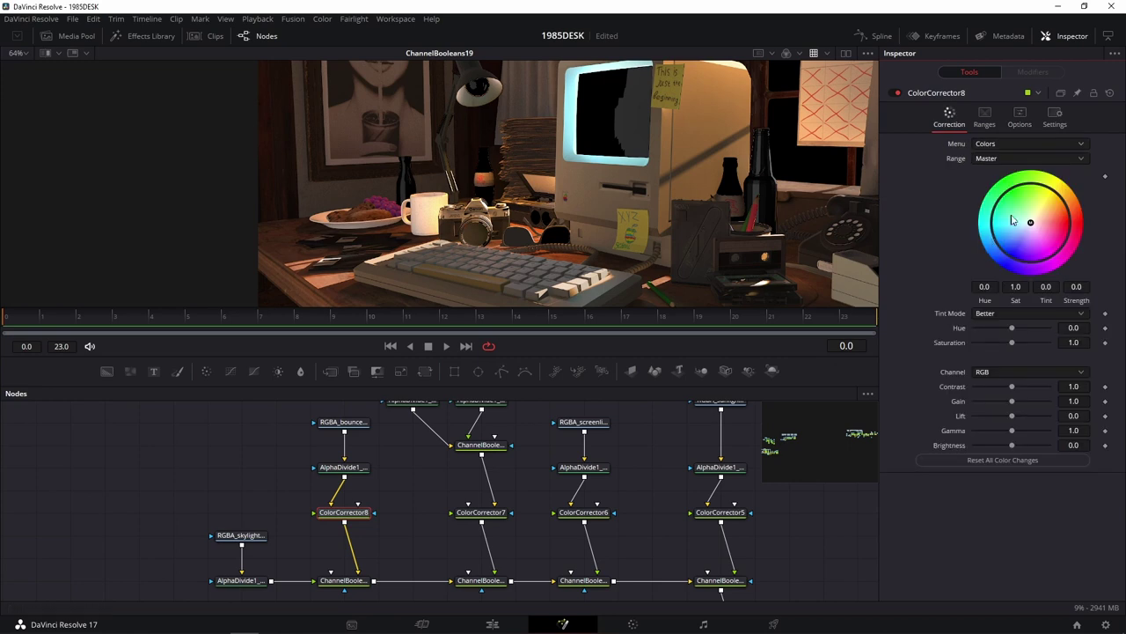
{"action": "left_click_drag", "start_coordinate": [343, 513], "coordinate": [531, 267]}
Step: Warm the bounce light to a sepia tint (Tint 0.0639, Strength 0.4403) and compare in ChannelBooleans19
{"action": "left_click_drag", "start_coordinate": [1031, 222], "coordinate": [1054, 220]}
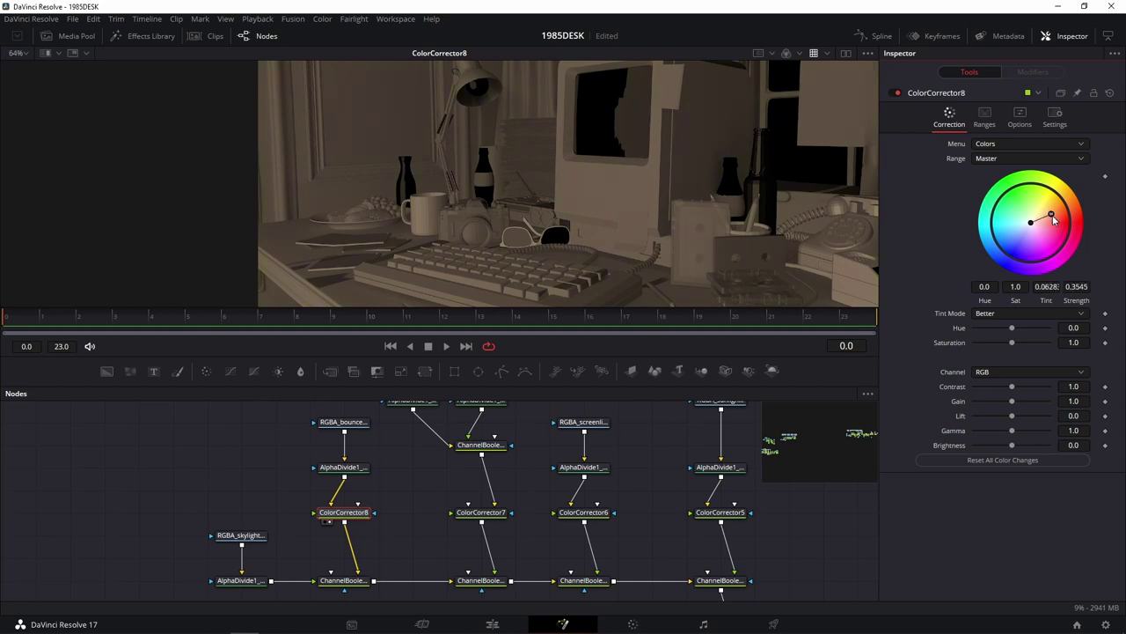
{"action": "left_click_drag", "start_coordinate": [1052, 223], "coordinate": [1054, 213]}
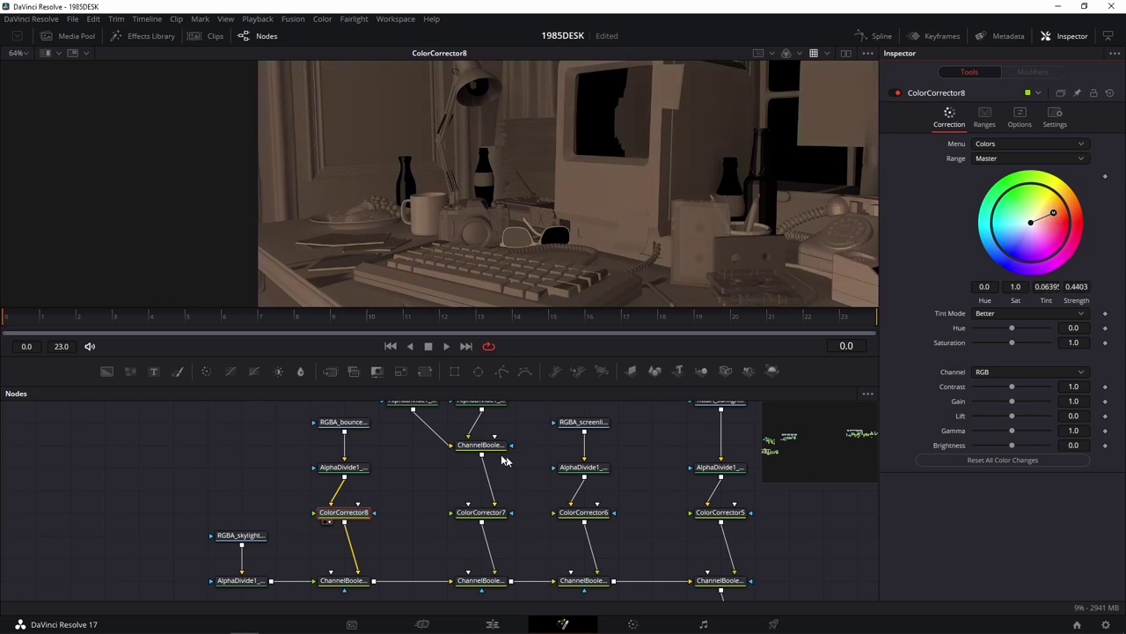
{"action": "scroll", "coordinate": [507, 520], "scroll_direction": "down", "scroll_amount": 3}
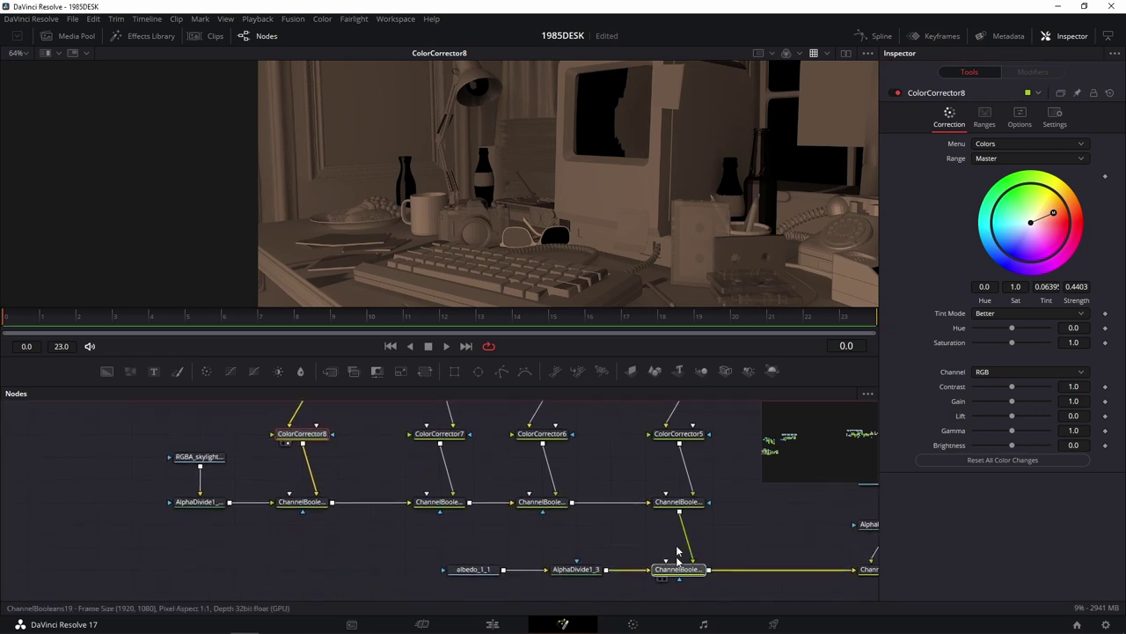
{"action": "left_click", "coordinate": [664, 578]}
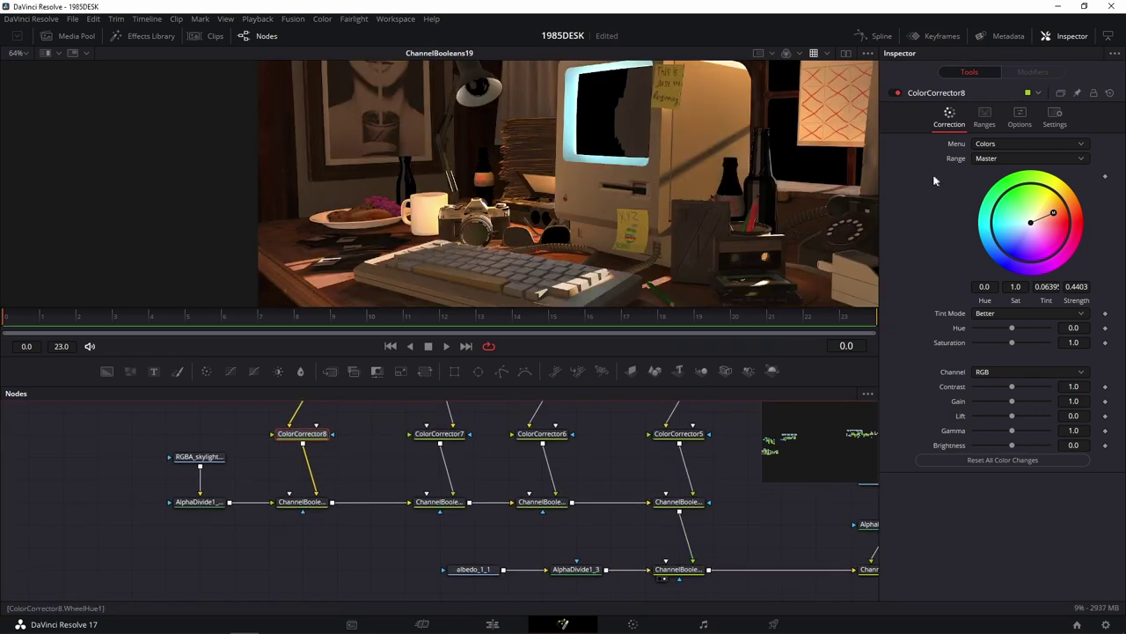
{"action": "left_click", "coordinate": [895, 92]}
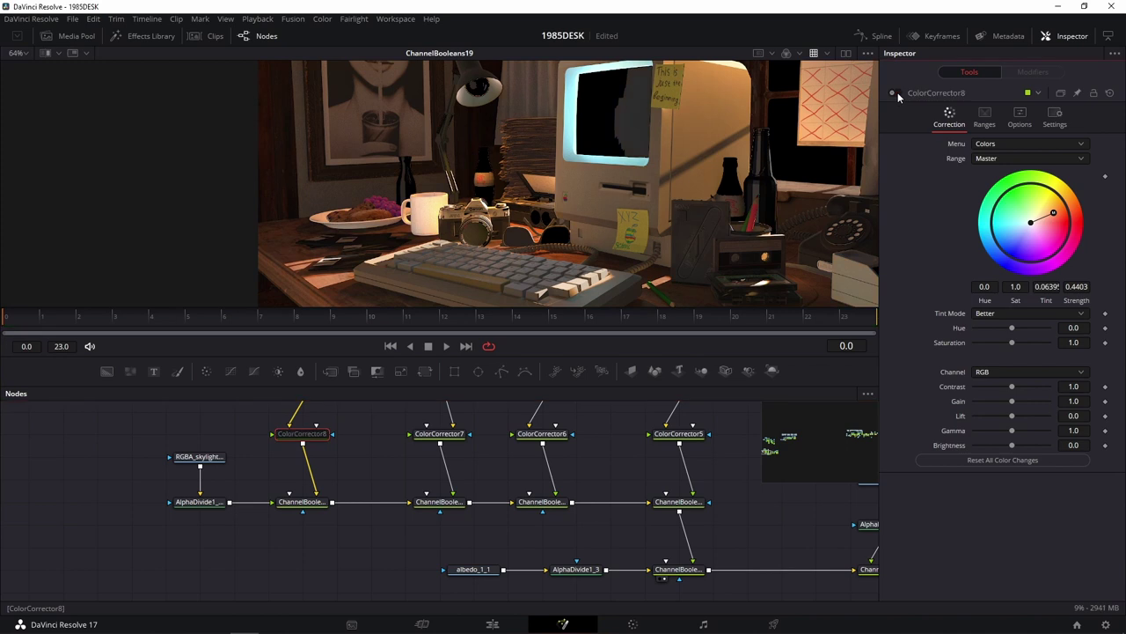
{"action": "left_click", "coordinate": [896, 93]}
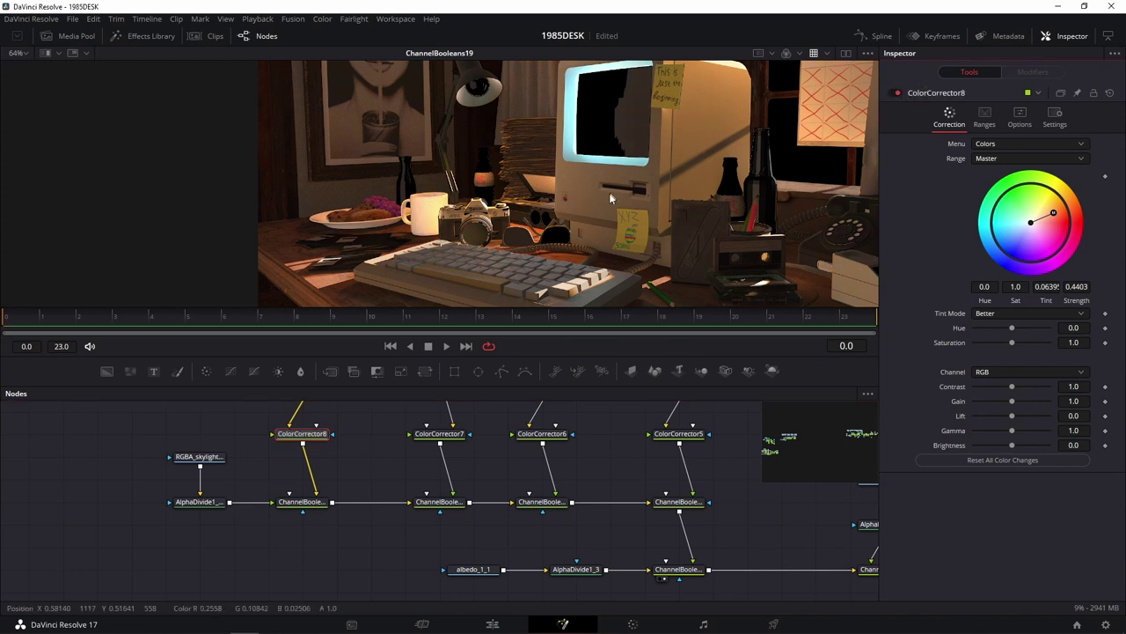
{"action": "scroll", "coordinate": [609, 100], "scroll_direction": "down", "scroll_amount": 2}
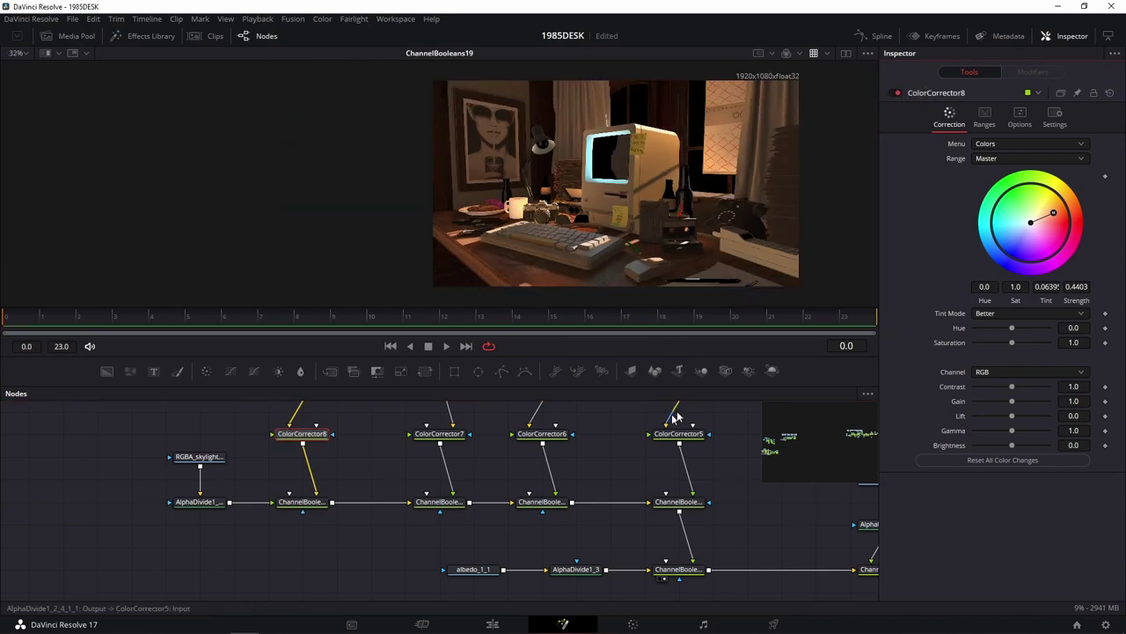
Step: Move the RGBA_skylight_1 loader and its AlphaDivide up, then insert a colour corrector after them
{"action": "left_click", "coordinate": [199, 456]}
{"action": "left_click_drag", "start_coordinate": [201, 459], "coordinate": [200, 412]}
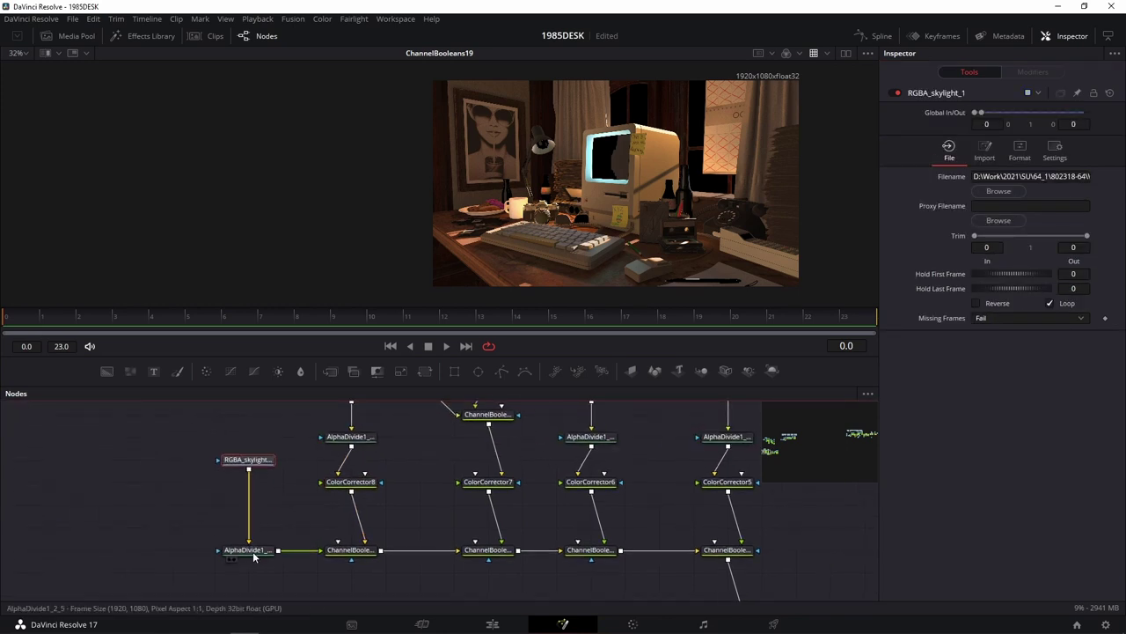
{"action": "left_click_drag", "start_coordinate": [253, 556], "coordinate": [261, 502]}
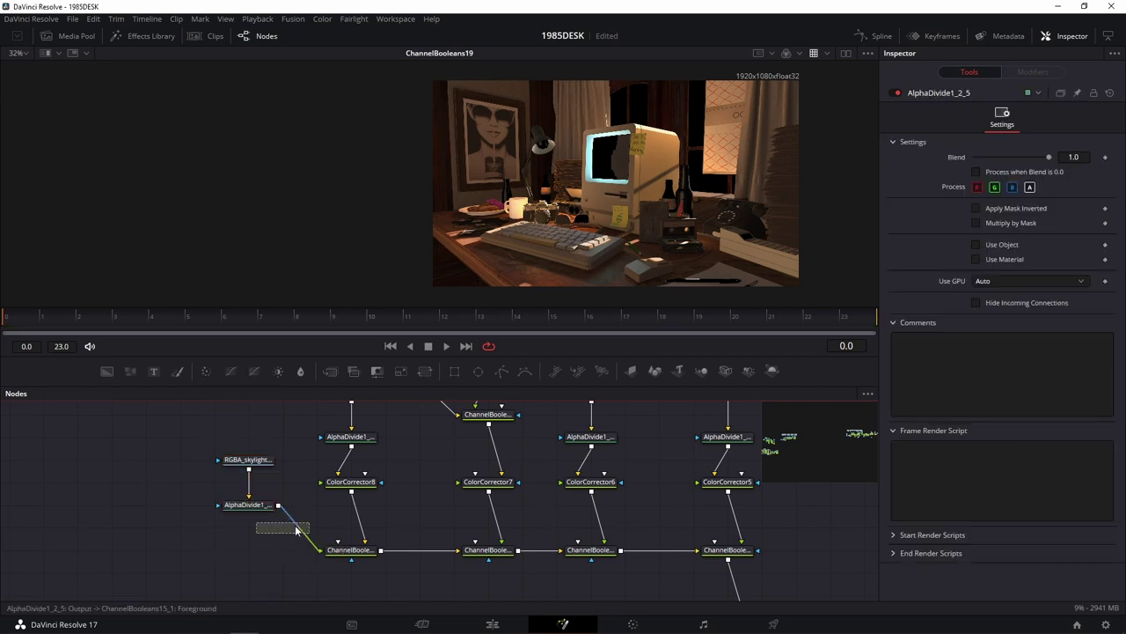
{"action": "left_click_drag", "start_coordinate": [295, 528], "coordinate": [264, 555]}
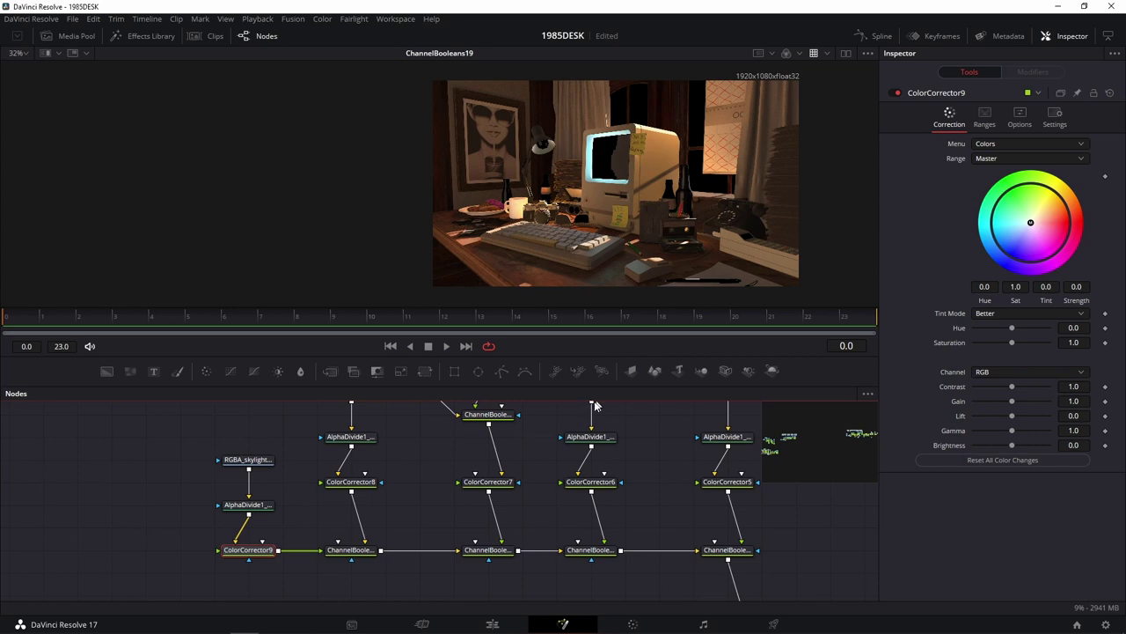
Step: Tint the skylight pass orange-brown in ColorCorrector9 while viewing its output alone
{"action": "left_click", "coordinate": [1020, 117]}
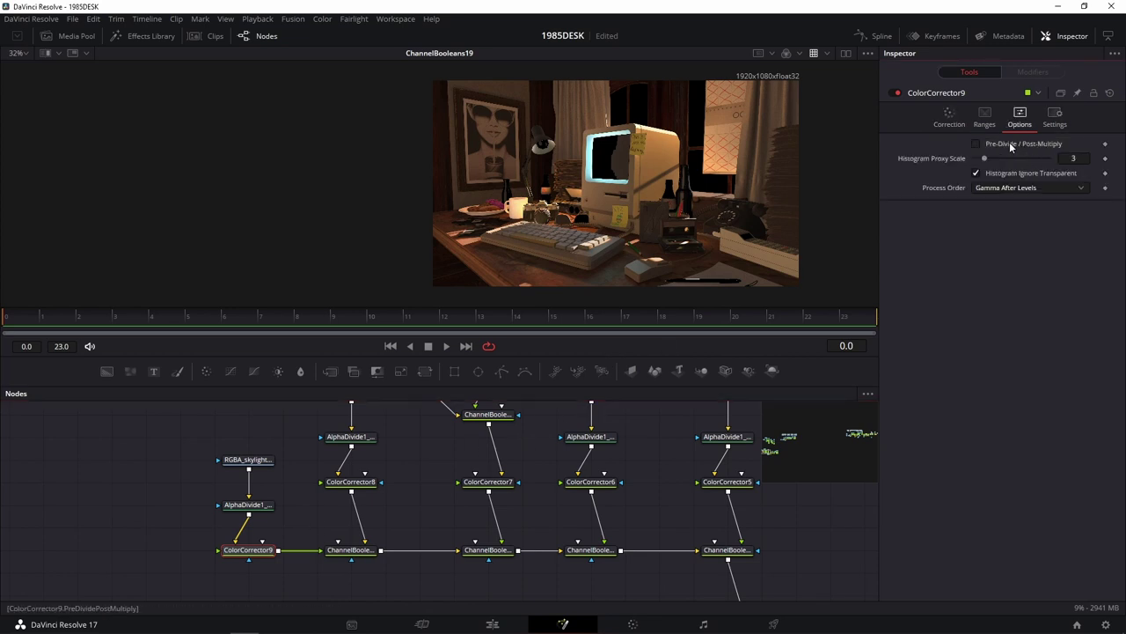
{"action": "left_click", "coordinate": [962, 126]}
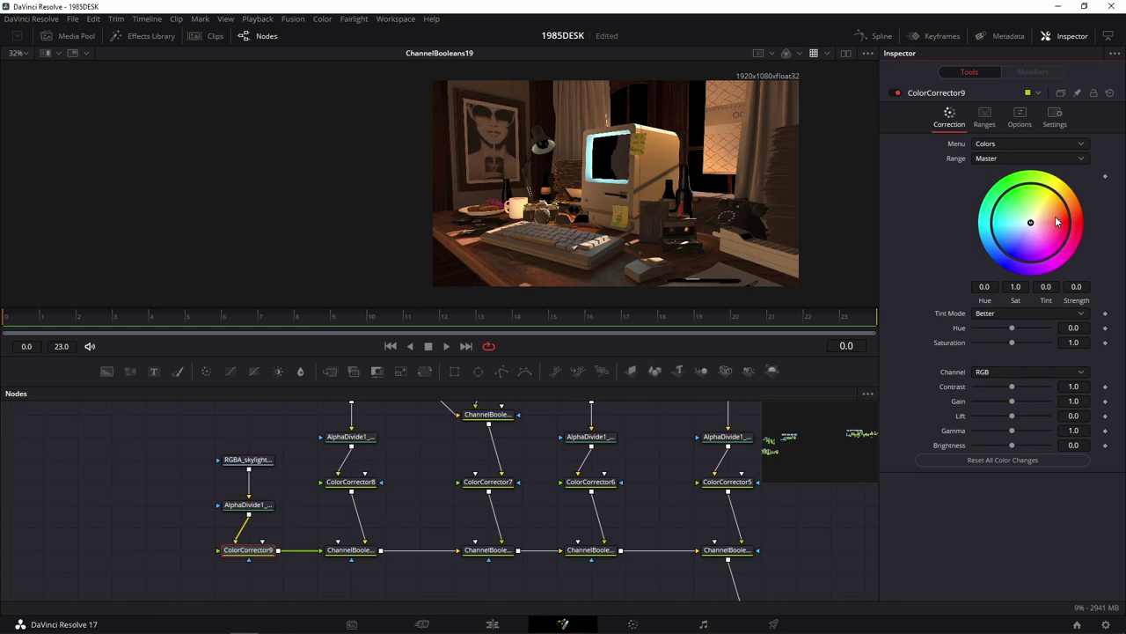
{"action": "left_click_drag", "start_coordinate": [1059, 221], "coordinate": [1070, 220]}
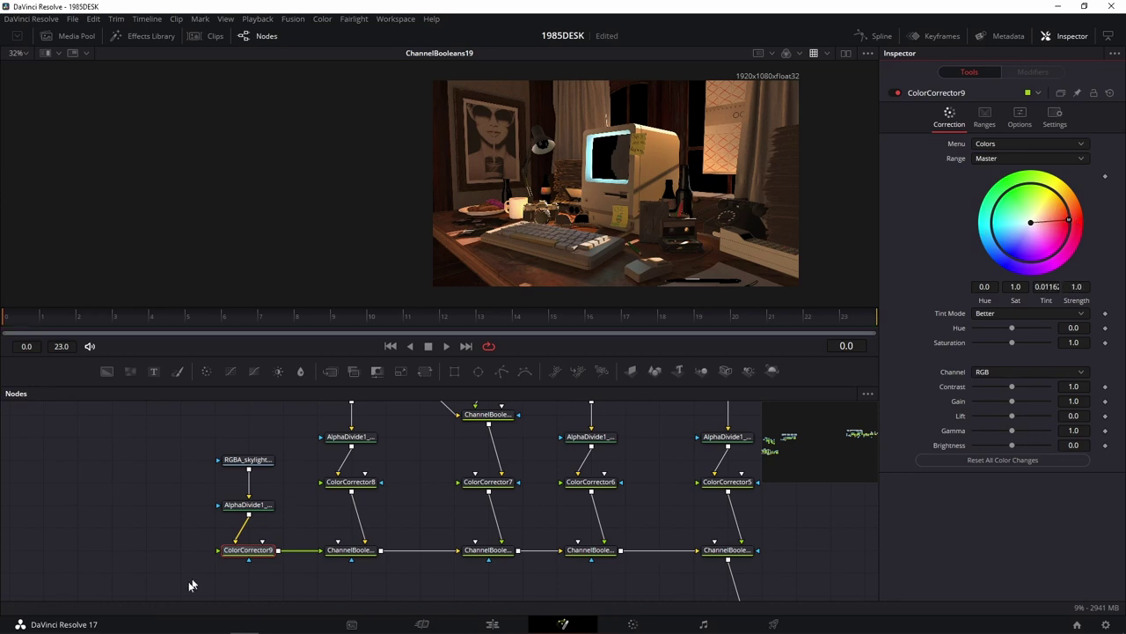
{"action": "left_click", "coordinate": [250, 559]}
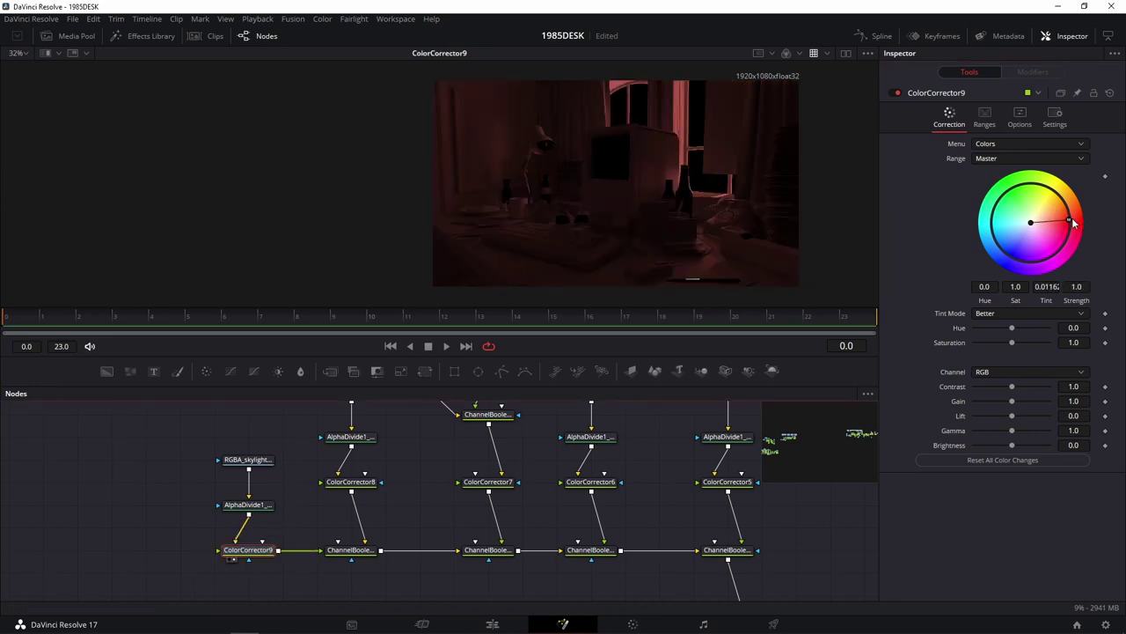
{"action": "left_click_drag", "start_coordinate": [1072, 224], "coordinate": [1092, 215]}
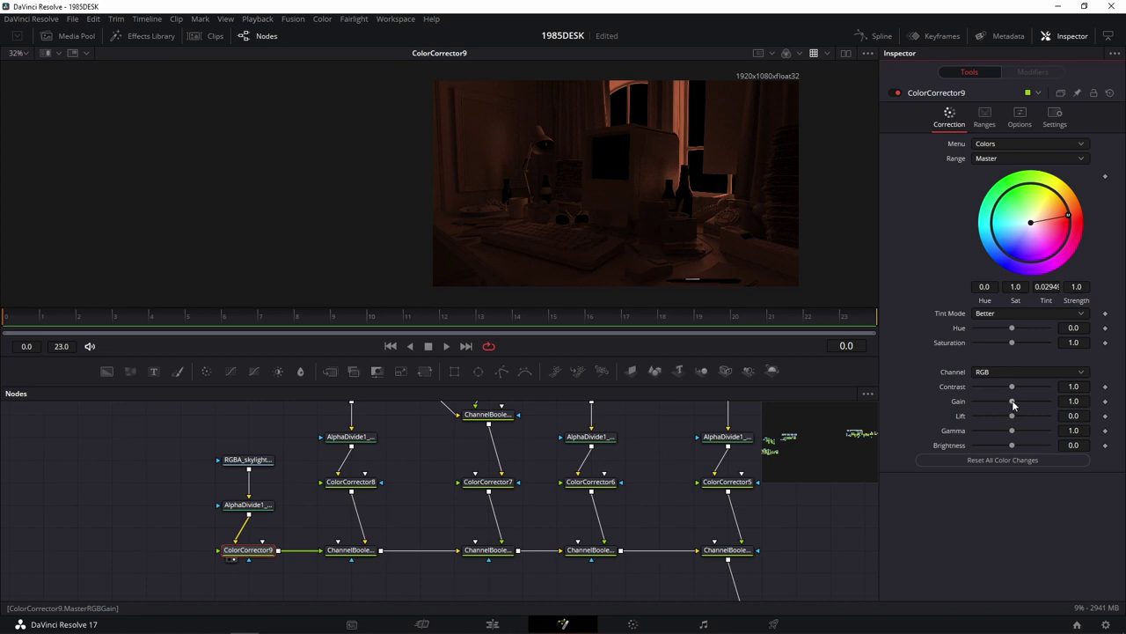
Step: Raise ColorCorrector9's gain to 2.84 and saturation to 1.27
{"action": "left_click_drag", "start_coordinate": [1013, 404], "coordinate": [1030, 404]}
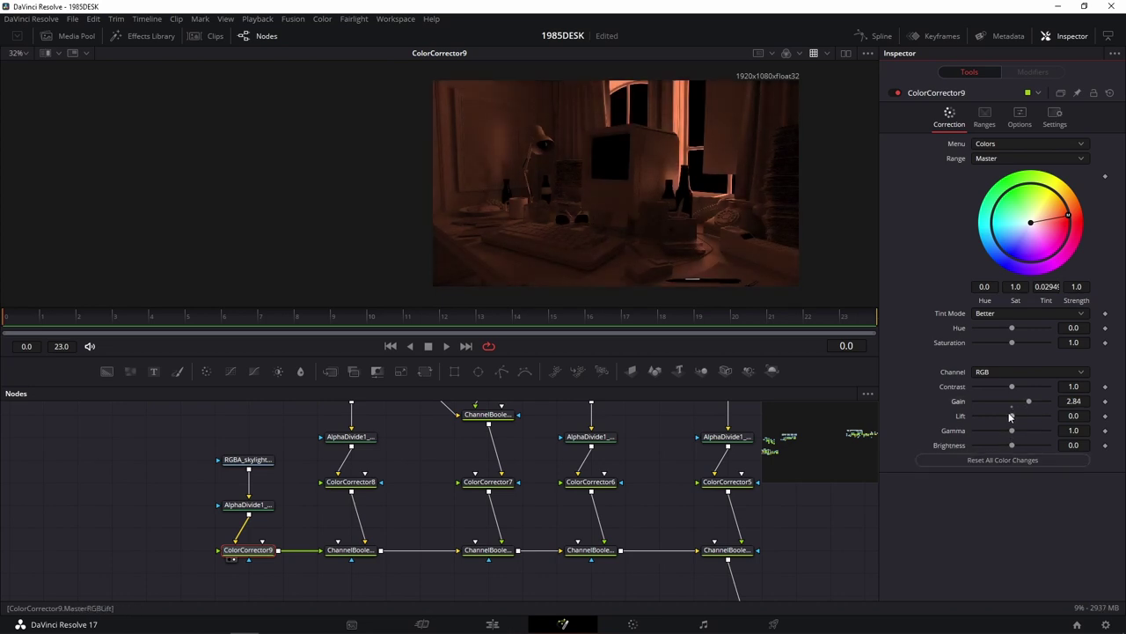
{"action": "left_click_drag", "start_coordinate": [1015, 343], "coordinate": [1022, 341]}
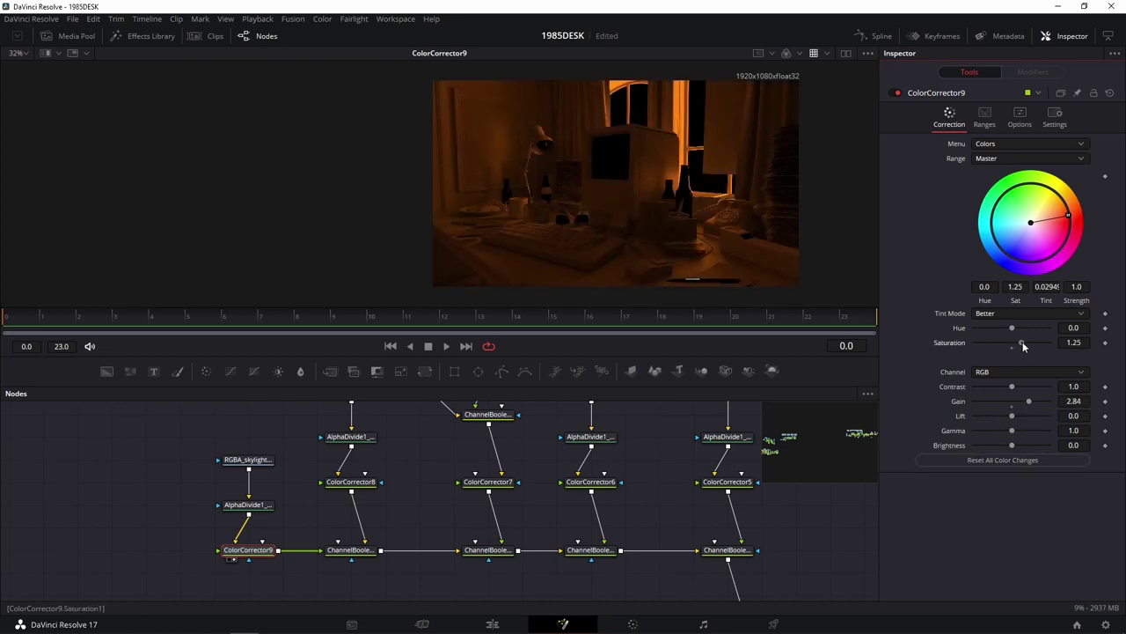
{"action": "left_click_drag", "start_coordinate": [658, 522], "coordinate": [480, 400]}
Step: View the full ChannelBooleans19 composite again and select ColorCorrector5's correction controls
{"action": "left_click_drag", "start_coordinate": [550, 497], "coordinate": [667, 207]}
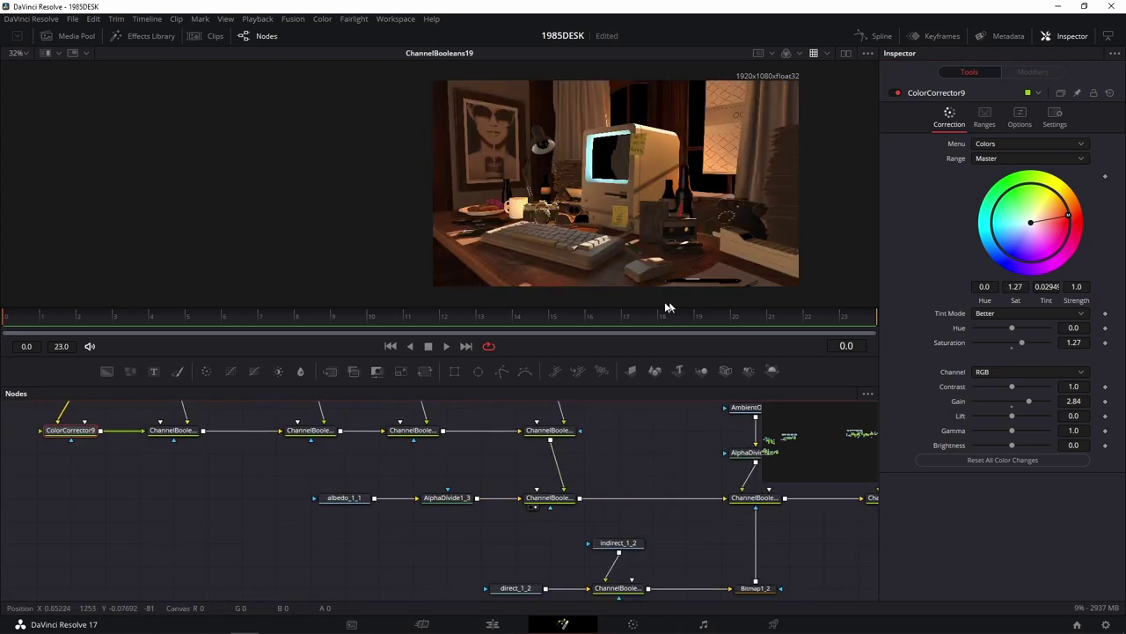
{"action": "scroll", "coordinate": [515, 472], "scroll_direction": "up", "scroll_amount": 2}
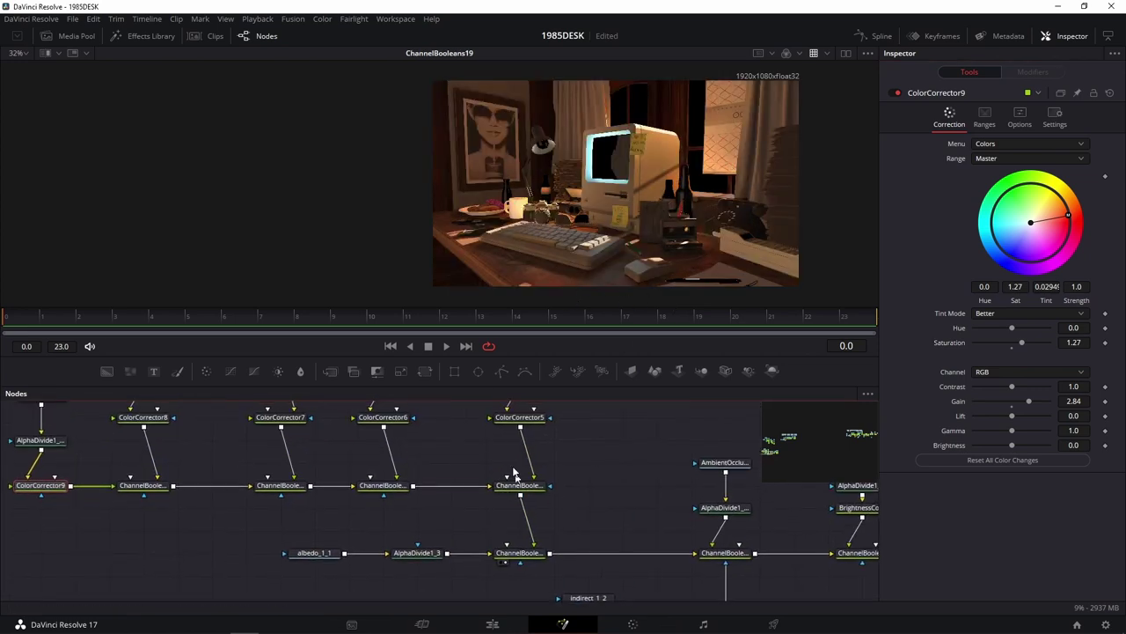
{"action": "scroll", "coordinate": [606, 478], "scroll_direction": "up", "scroll_amount": 2}
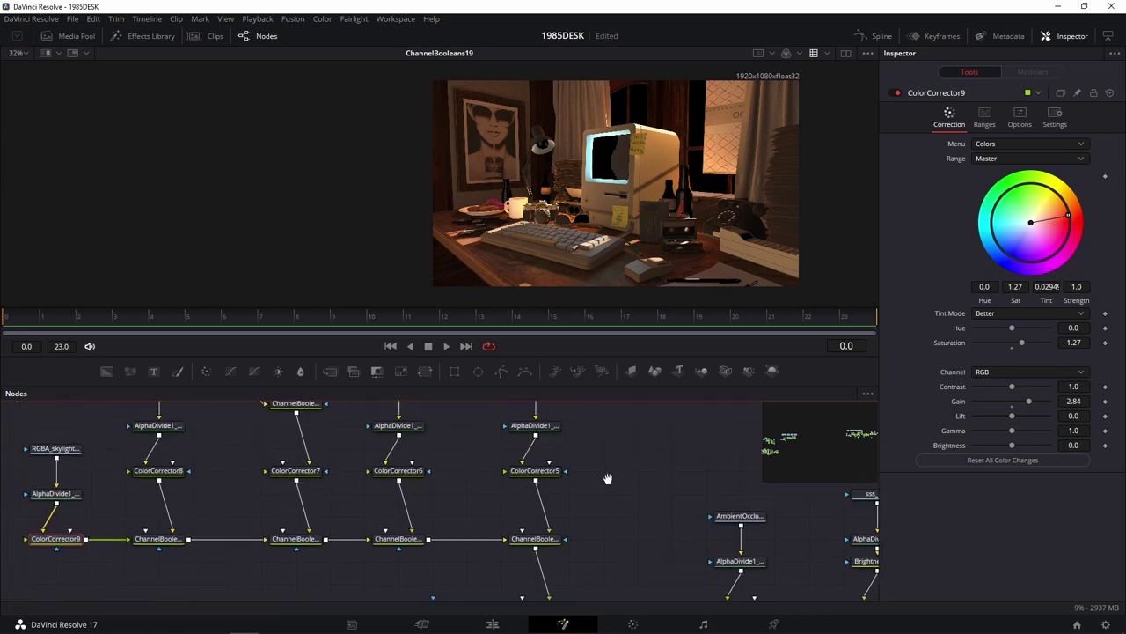
{"action": "left_click", "coordinate": [536, 474]}
{"action": "left_click", "coordinate": [949, 117]}
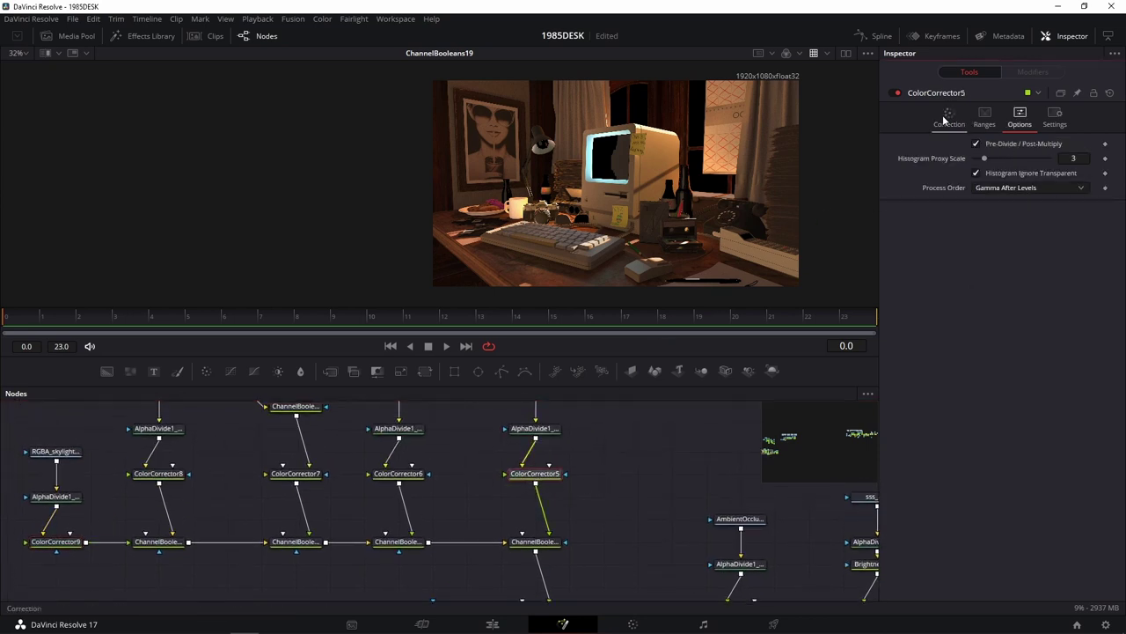
Step: Push ColorCorrector5's pass to a stronger, more saturated orange, checking it alone and in the composite
{"action": "left_click_drag", "start_coordinate": [1012, 343], "coordinate": [1019, 342]}
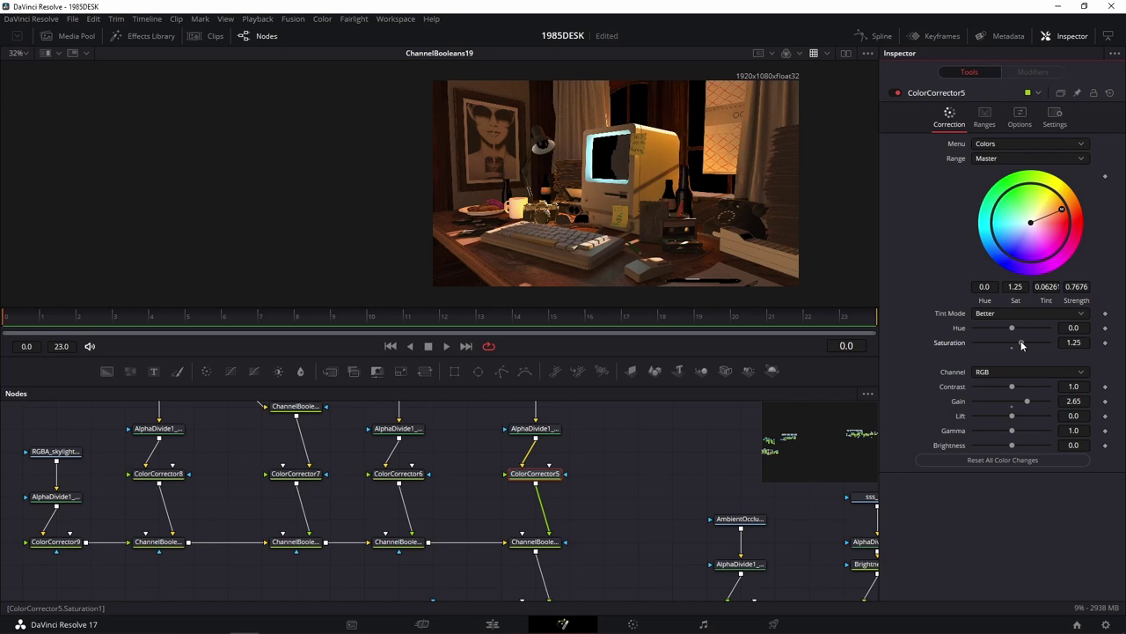
{"action": "left_click", "coordinate": [519, 483]}
{"action": "left_click_drag", "start_coordinate": [1065, 214], "coordinate": [1070, 218]}
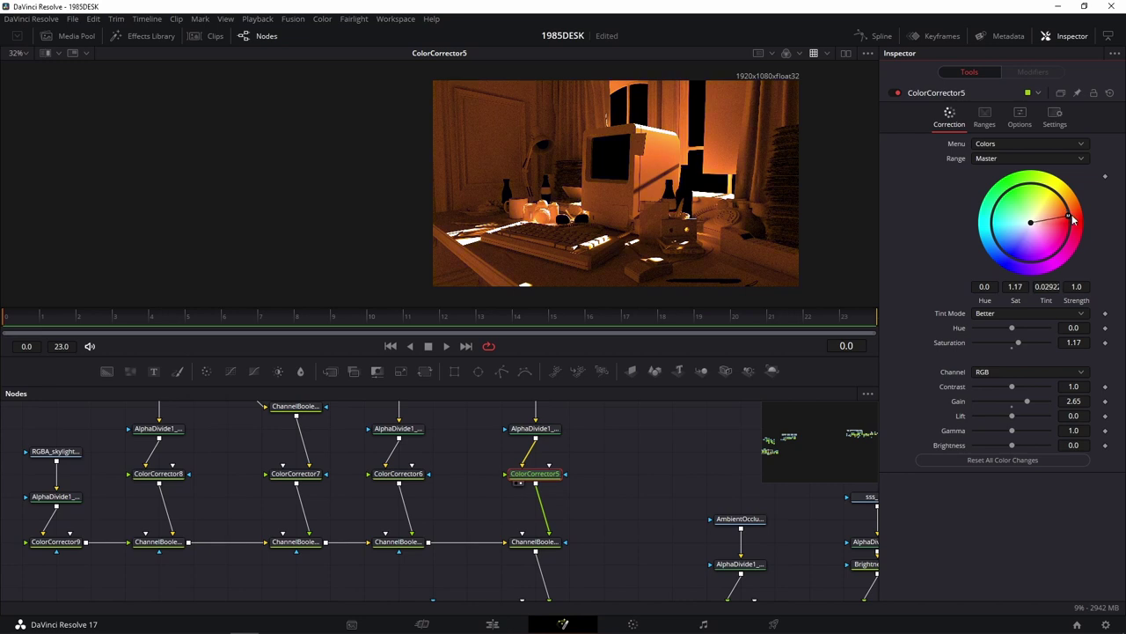
{"action": "scroll", "coordinate": [633, 465], "scroll_direction": "down", "scroll_amount": 2}
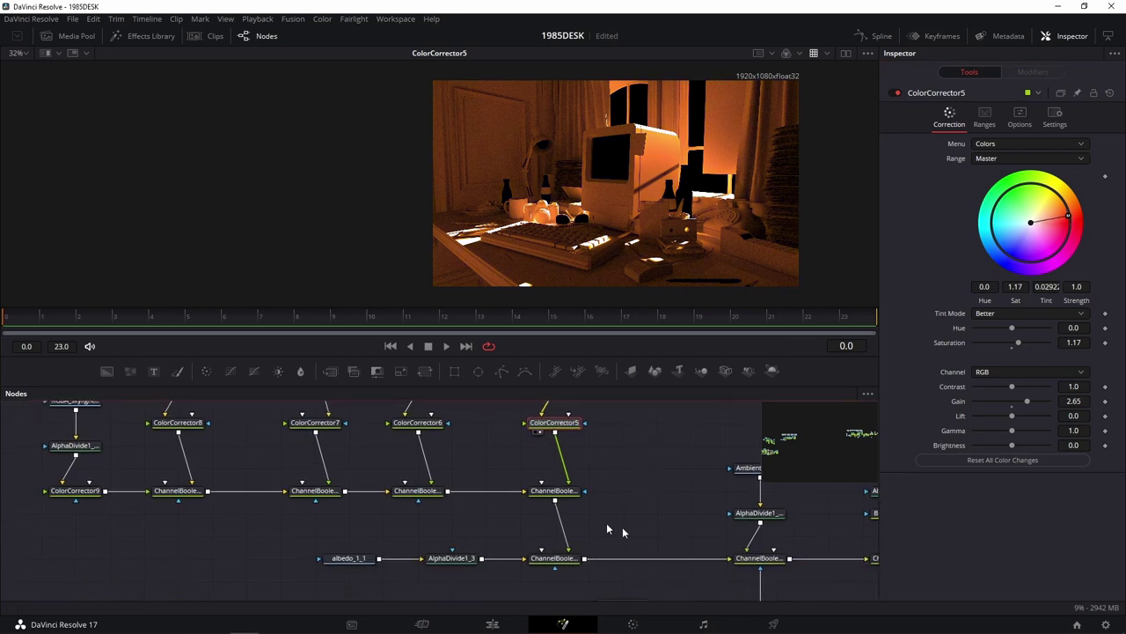
{"action": "left_click", "coordinate": [537, 567]}
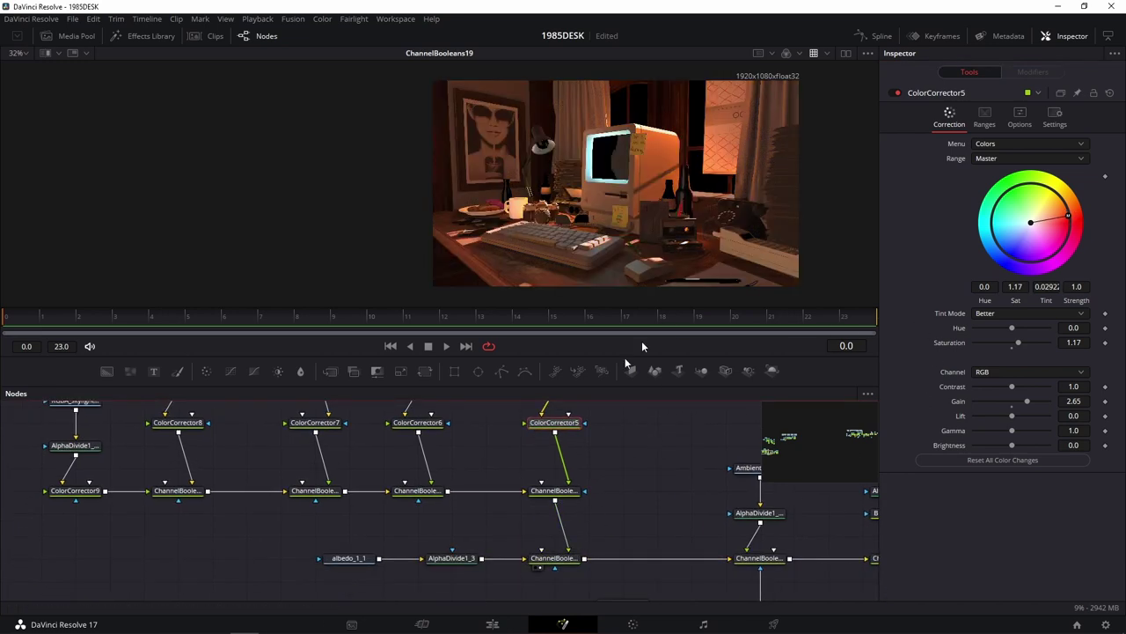
{"action": "scroll", "coordinate": [678, 202], "scroll_direction": "up", "scroll_amount": 1}
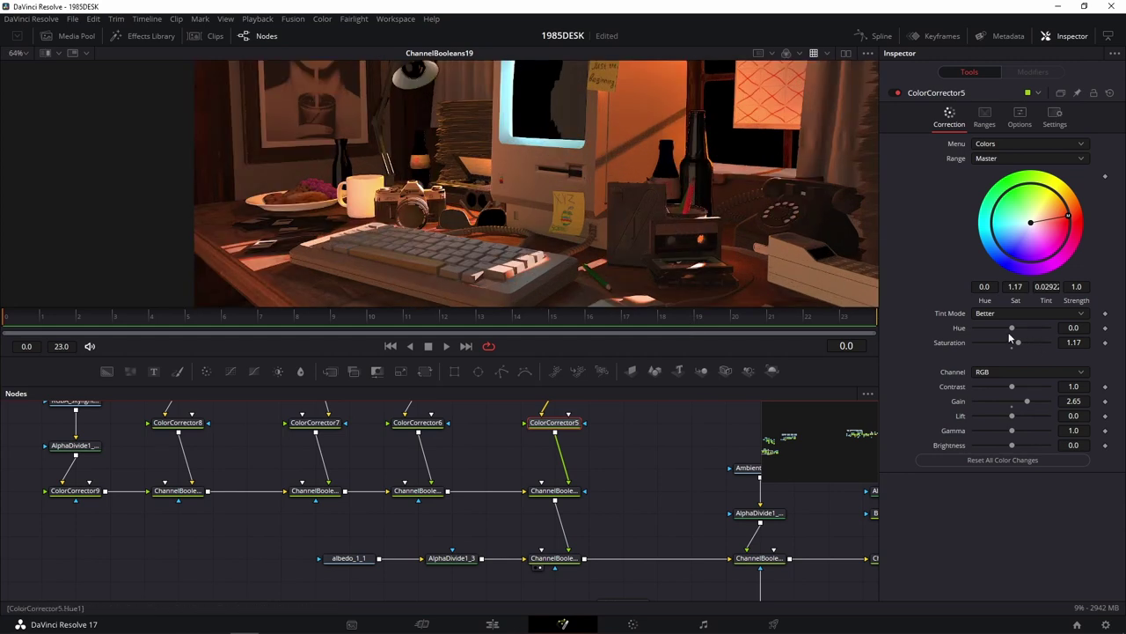
Step: Set ColorCorrector5's saturation to 1.25 and gamma to 1.22, then view ChannelBooleans11_1_1
{"action": "left_click_drag", "start_coordinate": [1018, 342], "coordinate": [1021, 341]}
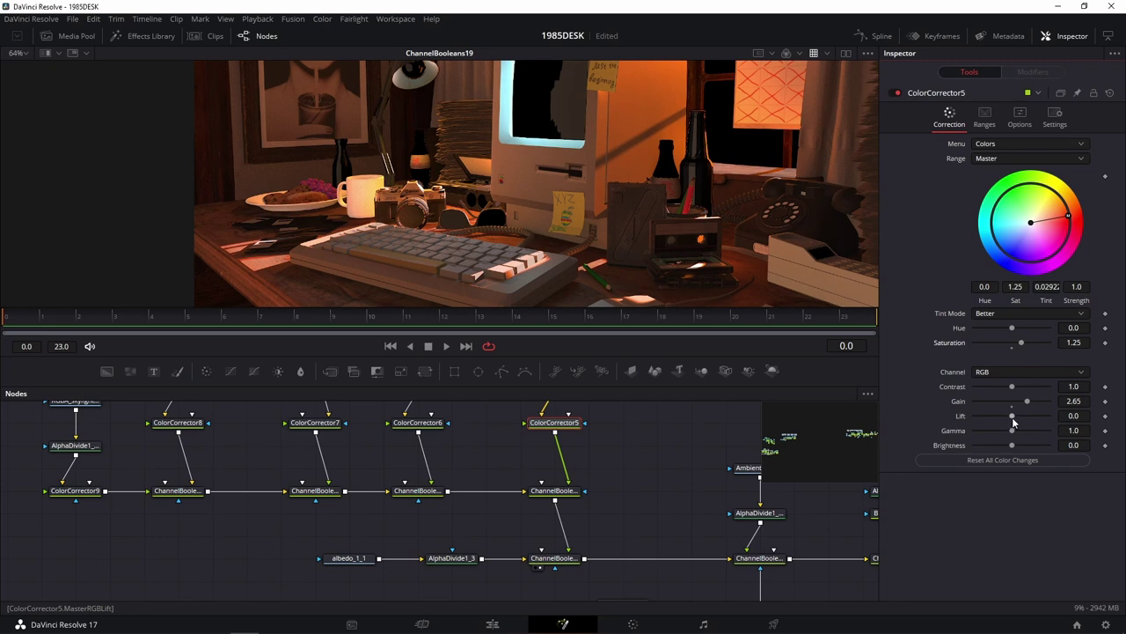
{"action": "left_click_drag", "start_coordinate": [1013, 429], "coordinate": [1018, 431]}
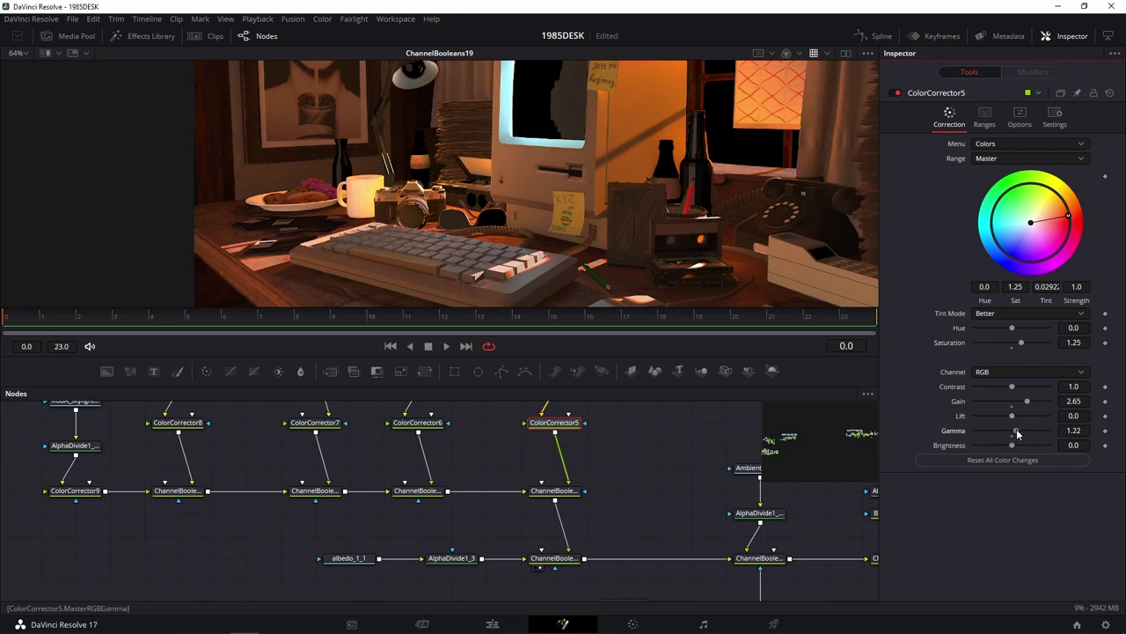
{"action": "scroll", "coordinate": [581, 159], "scroll_direction": "down", "scroll_amount": 2}
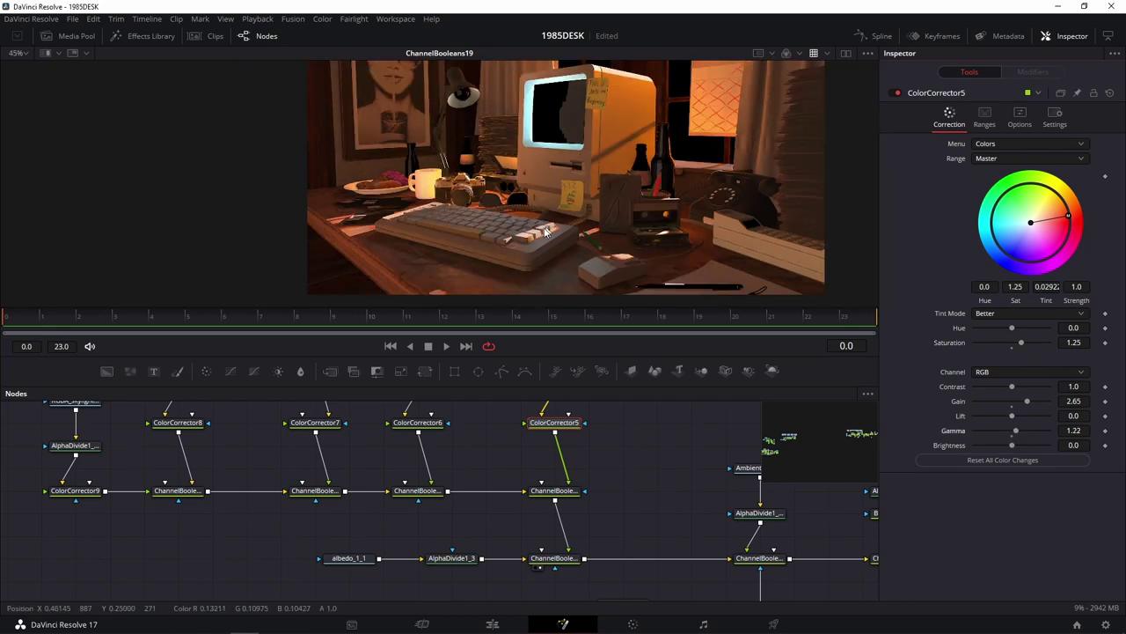
{"action": "scroll", "coordinate": [556, 232], "scroll_direction": "down", "scroll_amount": 1}
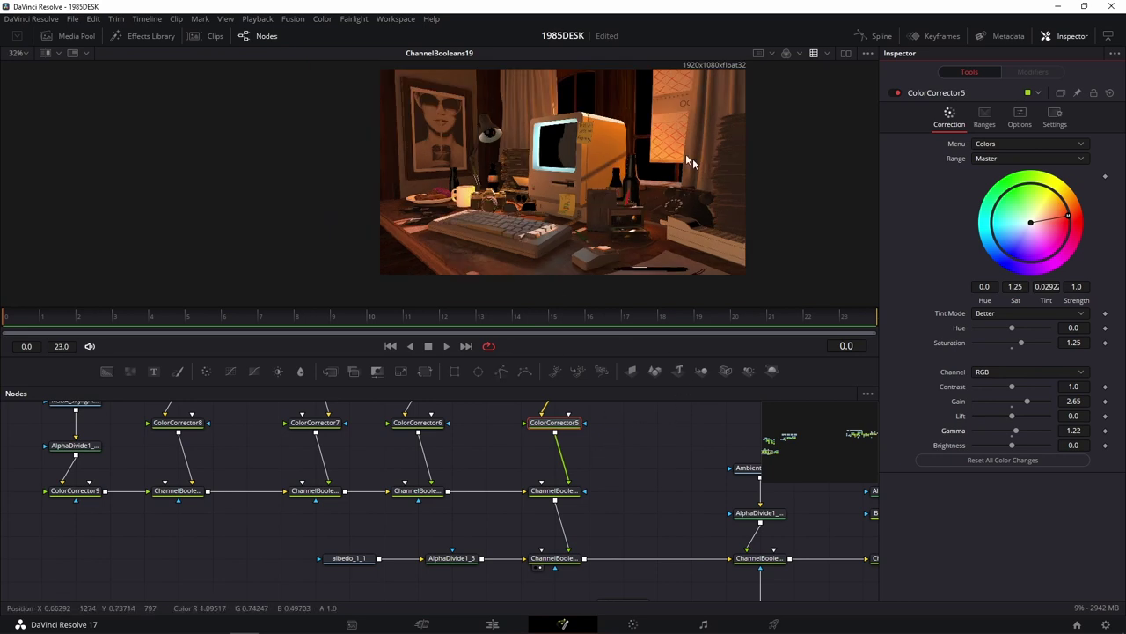
{"action": "scroll", "coordinate": [635, 434], "scroll_direction": "down", "scroll_amount": 5}
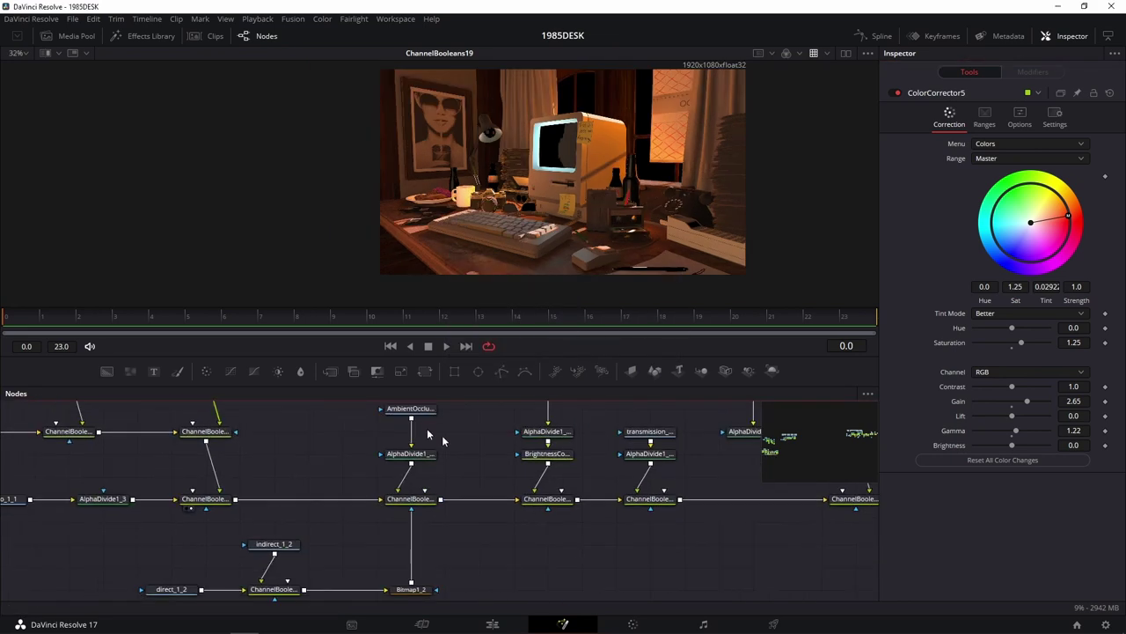
{"action": "scroll", "coordinate": [532, 522], "scroll_direction": "down", "scroll_amount": 3}
{"action": "left_click_drag", "start_coordinate": [528, 525], "coordinate": [561, 224]}
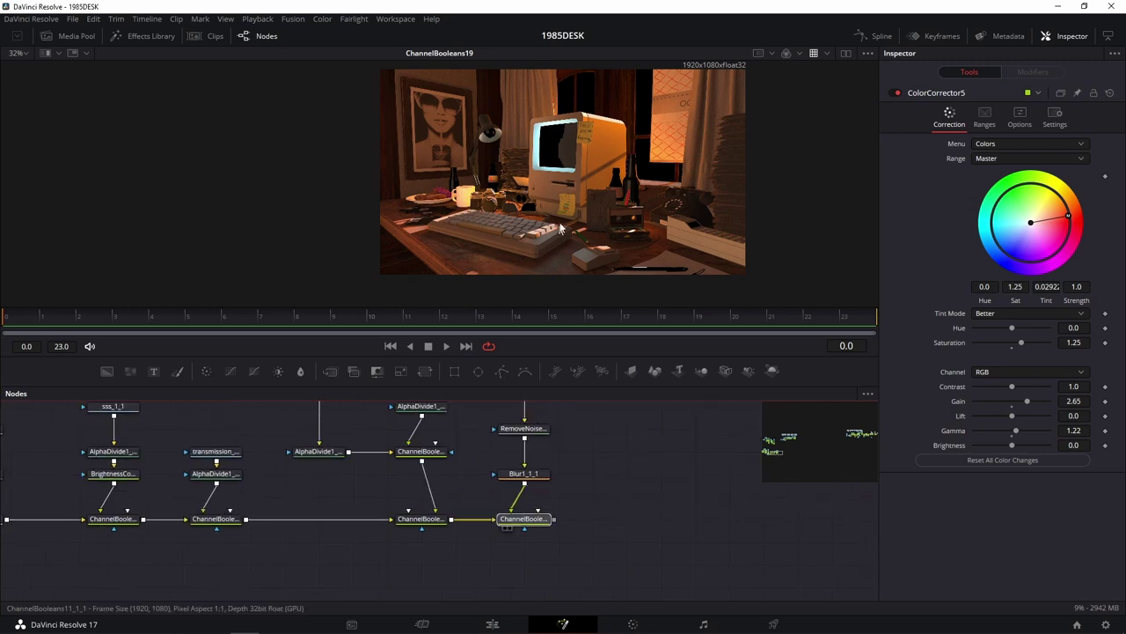
{"action": "scroll", "coordinate": [557, 224], "scroll_direction": "up", "scroll_amount": 2}
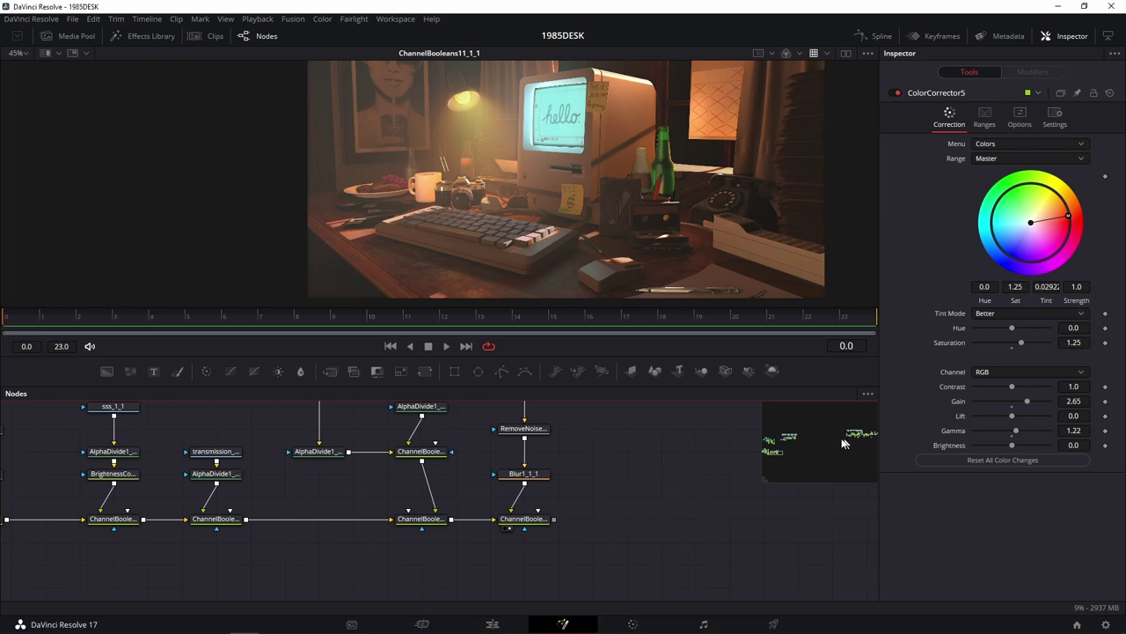
Step: Enlarge the image preview, turn on the A/B split wipe, and recentre the node graph
{"action": "left_click", "coordinate": [794, 443]}
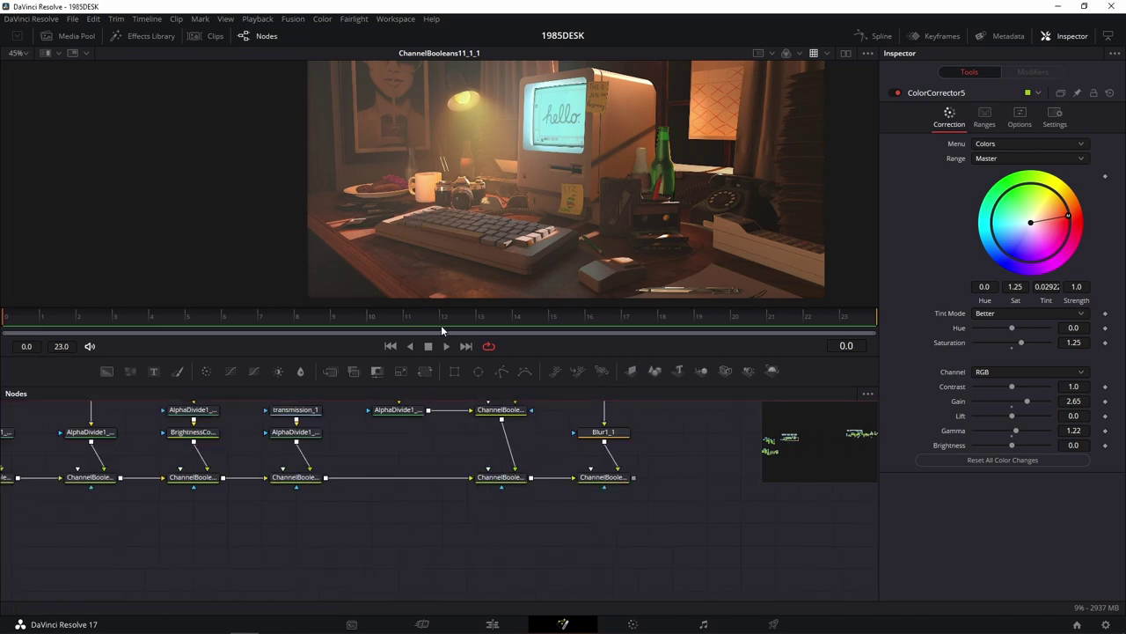
{"action": "left_click_drag", "start_coordinate": [440, 305], "coordinate": [440, 417]}
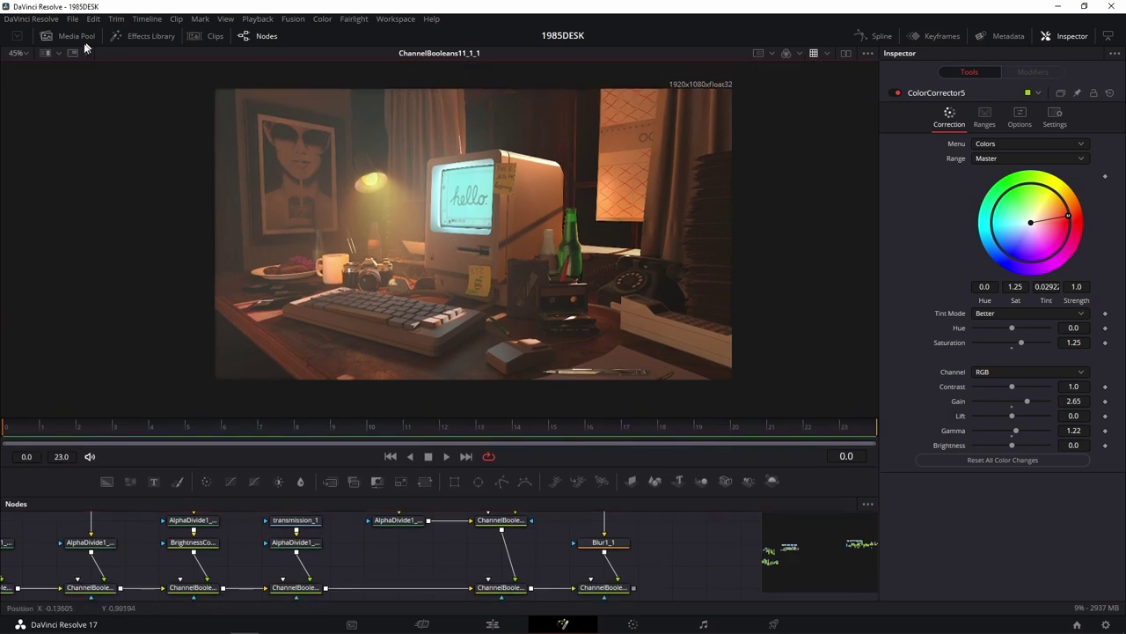
{"action": "left_click", "coordinate": [46, 52]}
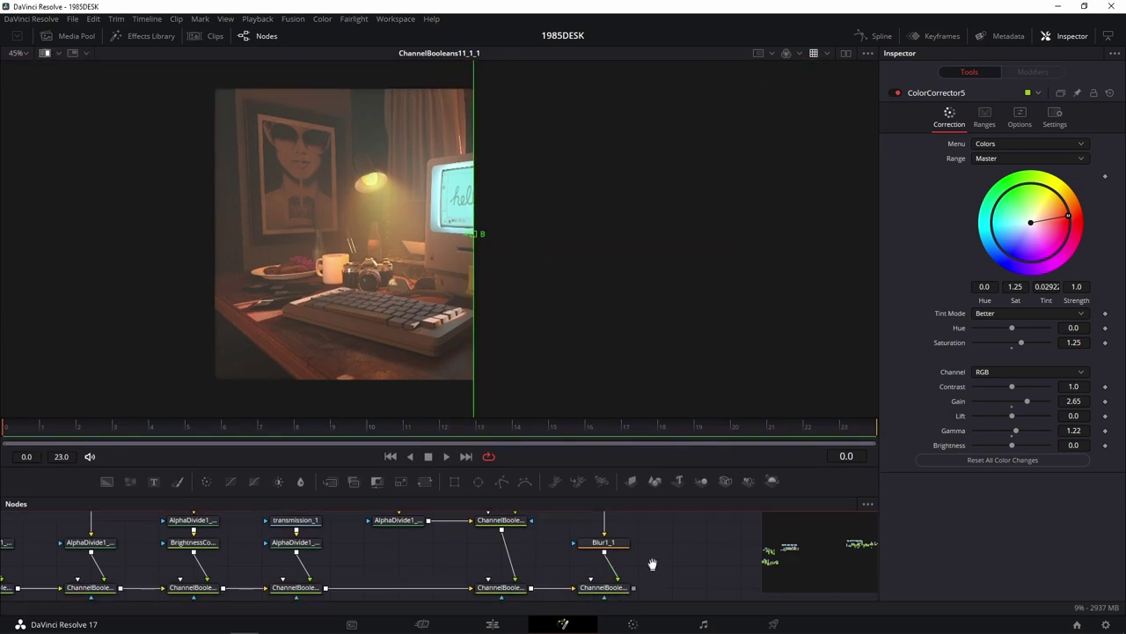
{"action": "left_click_drag", "start_coordinate": [652, 564], "coordinate": [609, 547]}
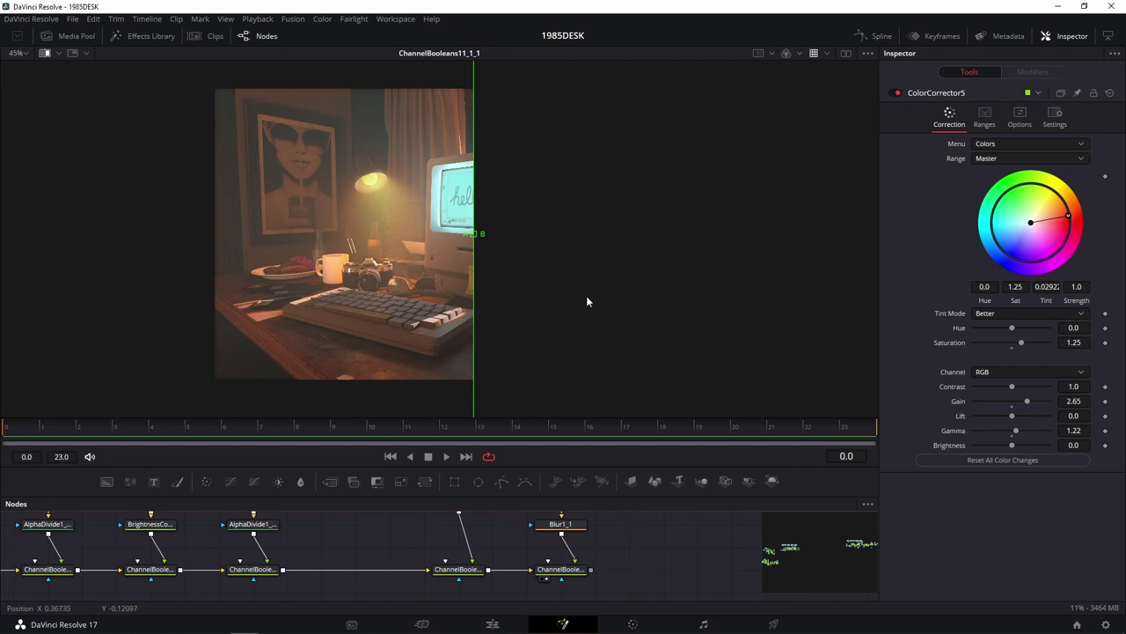
{"action": "scroll", "coordinate": [422, 554], "scroll_direction": "down", "scroll_amount": 3}
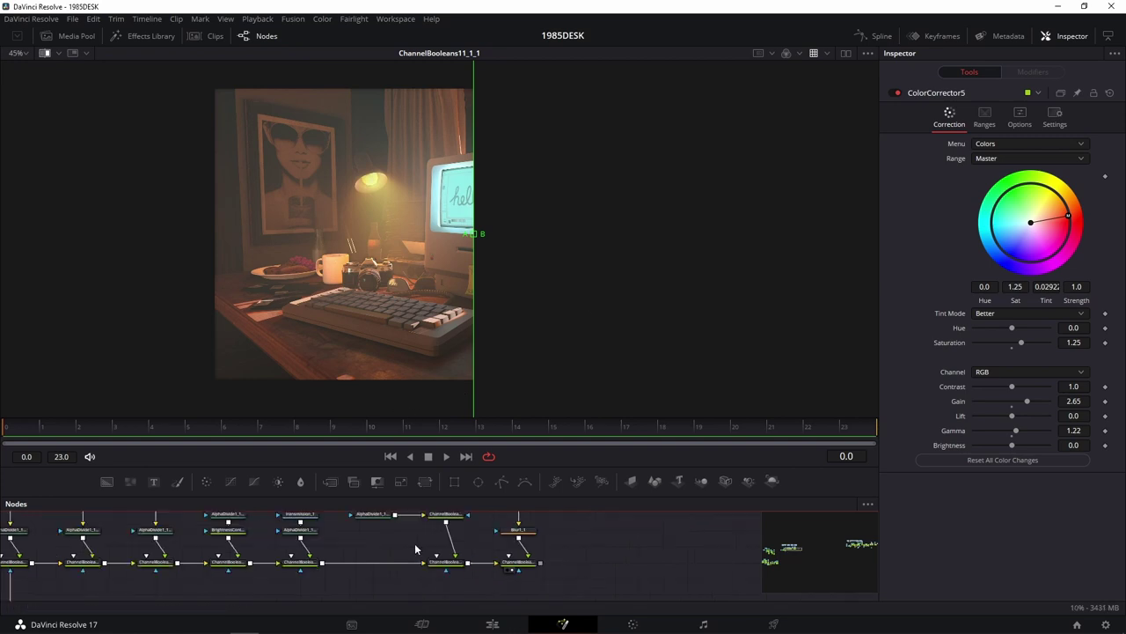
{"action": "left_click_drag", "start_coordinate": [415, 535], "coordinate": [485, 557]}
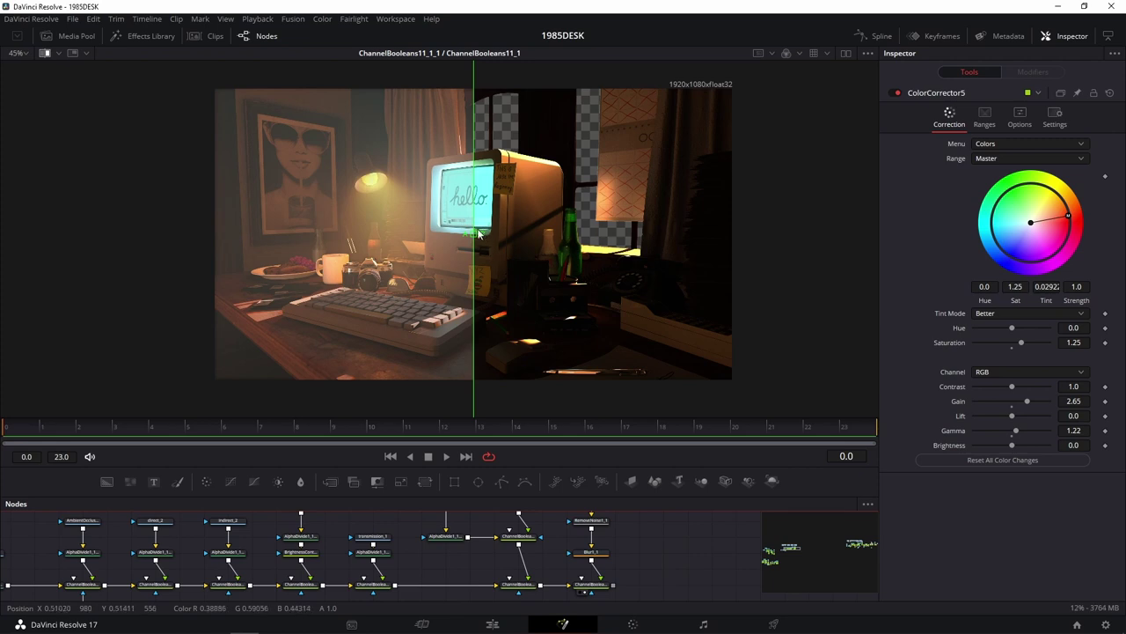
{"action": "mouse_move", "coordinate": [631, 577]}
{"action": "left_mouse_down"}
{"action": "mouse_move", "coordinate": [567, 565]}
{"action": "mouse_move", "coordinate": [739, 557]}
{"action": "left_mouse_up"}
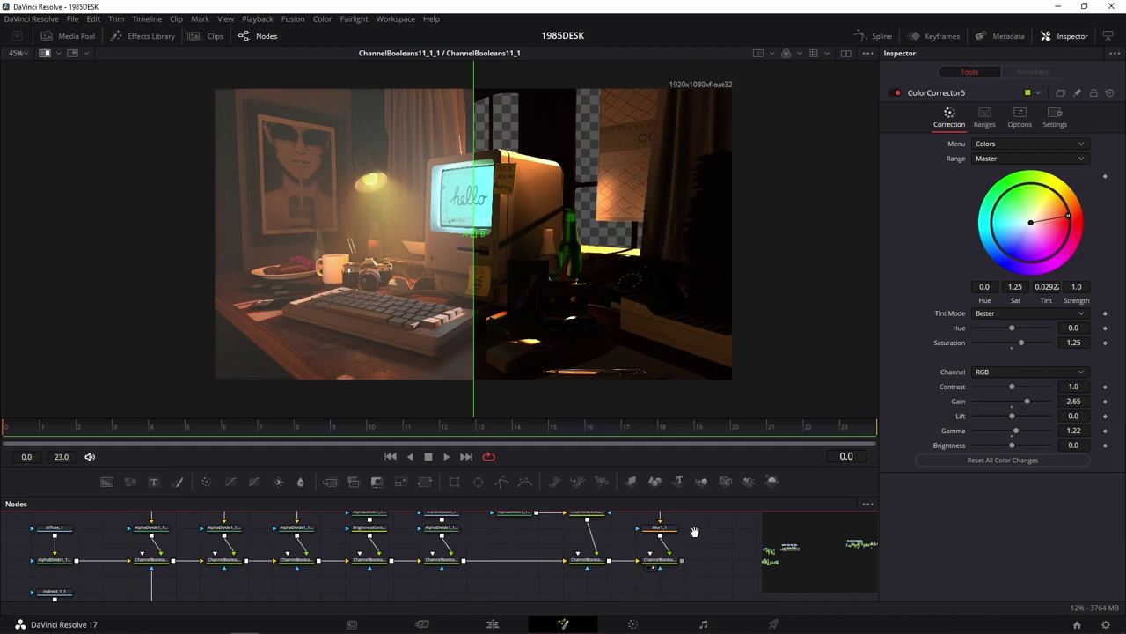
Step: Sweep the wipe split back and forth across the desk scene to compare A and B
{"action": "left_click_drag", "start_coordinate": [694, 531], "coordinate": [698, 553]}
{"action": "mouse_move", "coordinate": [473, 235]}
{"action": "left_mouse_down"}
{"action": "mouse_move", "coordinate": [307, 239]}
{"action": "mouse_move", "coordinate": [223, 280]}
{"action": "mouse_move", "coordinate": [603, 303]}
{"action": "left_mouse_up"}
{"action": "mouse_move", "coordinate": [534, 563]}
{"action": "left_mouse_down"}
{"action": "mouse_move", "coordinate": [600, 530]}
{"action": "mouse_move", "coordinate": [553, 540]}
{"action": "left_mouse_up"}
{"action": "mouse_move", "coordinate": [606, 305]}
{"action": "left_mouse_down"}
{"action": "mouse_move", "coordinate": [425, 292]}
{"action": "mouse_move", "coordinate": [606, 280]}
{"action": "mouse_move", "coordinate": [395, 292]}
{"action": "mouse_move", "coordinate": [704, 287]}
{"action": "mouse_move", "coordinate": [360, 295]}
{"action": "mouse_move", "coordinate": [701, 304]}
{"action": "mouse_move", "coordinate": [222, 343]}
{"action": "mouse_move", "coordinate": [699, 317]}
{"action": "mouse_move", "coordinate": [679, 321]}
{"action": "mouse_move", "coordinate": [452, 316]}
{"action": "mouse_move", "coordinate": [730, 302]}
{"action": "mouse_move", "coordinate": [390, 303]}
{"action": "mouse_move", "coordinate": [719, 321]}
{"action": "mouse_move", "coordinate": [427, 317]}
{"action": "mouse_move", "coordinate": [727, 319]}
{"action": "mouse_move", "coordinate": [416, 339]}
{"action": "left_mouse_up"}
{"action": "left_click_drag", "start_coordinate": [724, 333], "coordinate": [709, 331]}
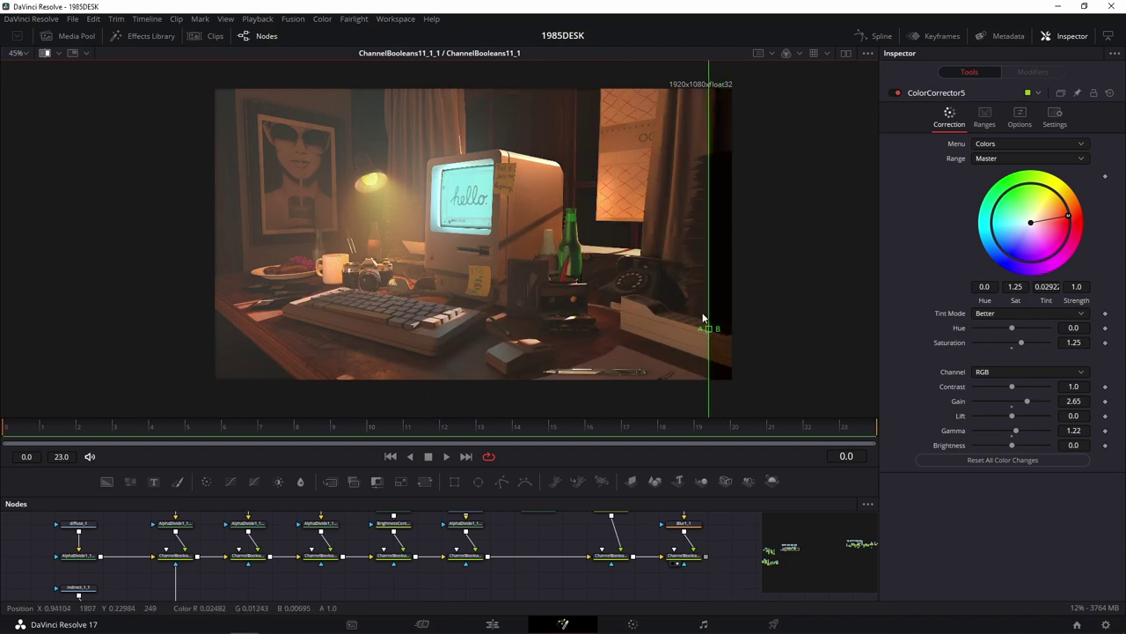
{"action": "mouse_move", "coordinate": [711, 331]}
{"action": "left_mouse_down"}
{"action": "mouse_move", "coordinate": [272, 325]}
{"action": "mouse_move", "coordinate": [661, 332]}
{"action": "mouse_move", "coordinate": [533, 324]}
{"action": "left_mouse_up"}
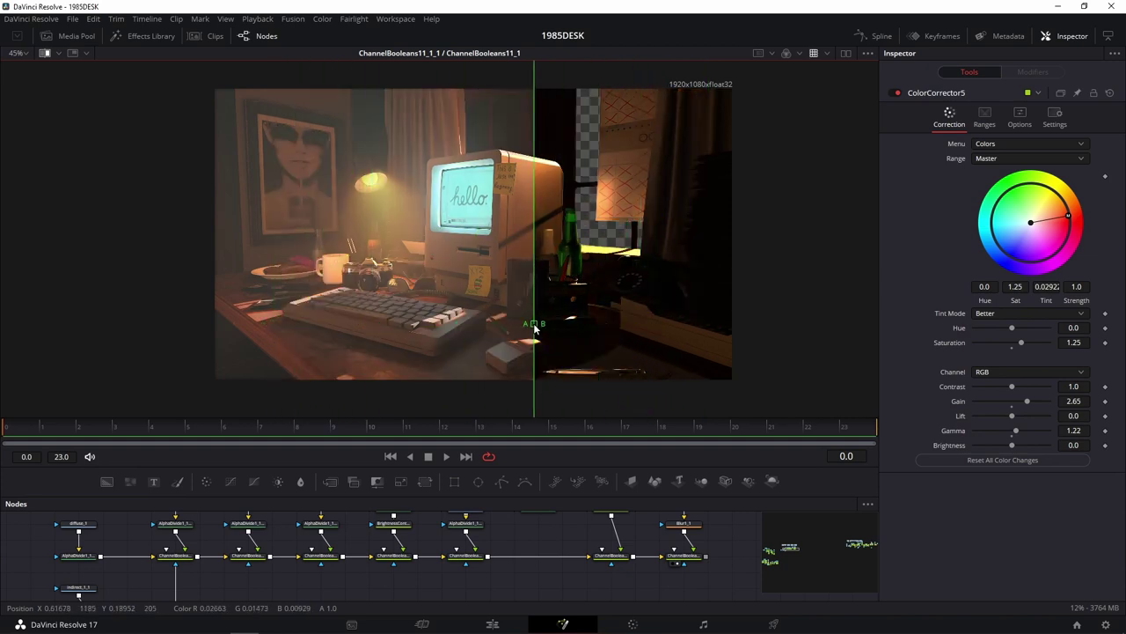
Step: Bring the RGBA light-pass nodes into view and turn the A/B split off
{"action": "scroll", "coordinate": [400, 587], "scroll_direction": "down", "scroll_amount": 1}
{"action": "left_click", "coordinate": [779, 547]}
{"action": "left_click", "coordinate": [779, 547]}
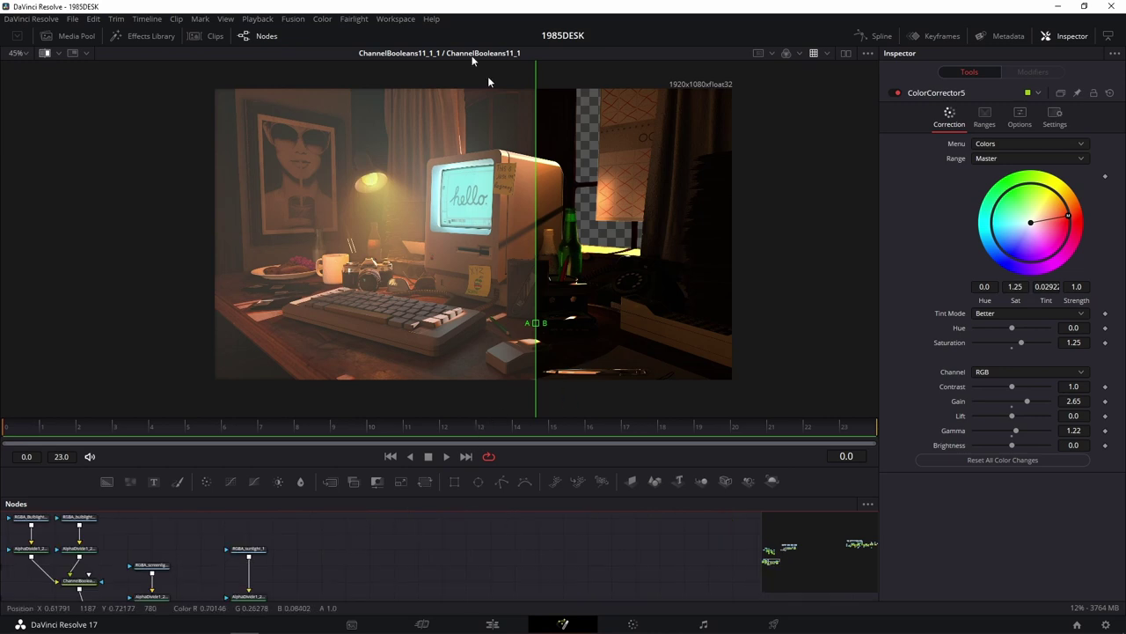
{"action": "left_click", "coordinate": [43, 52]}
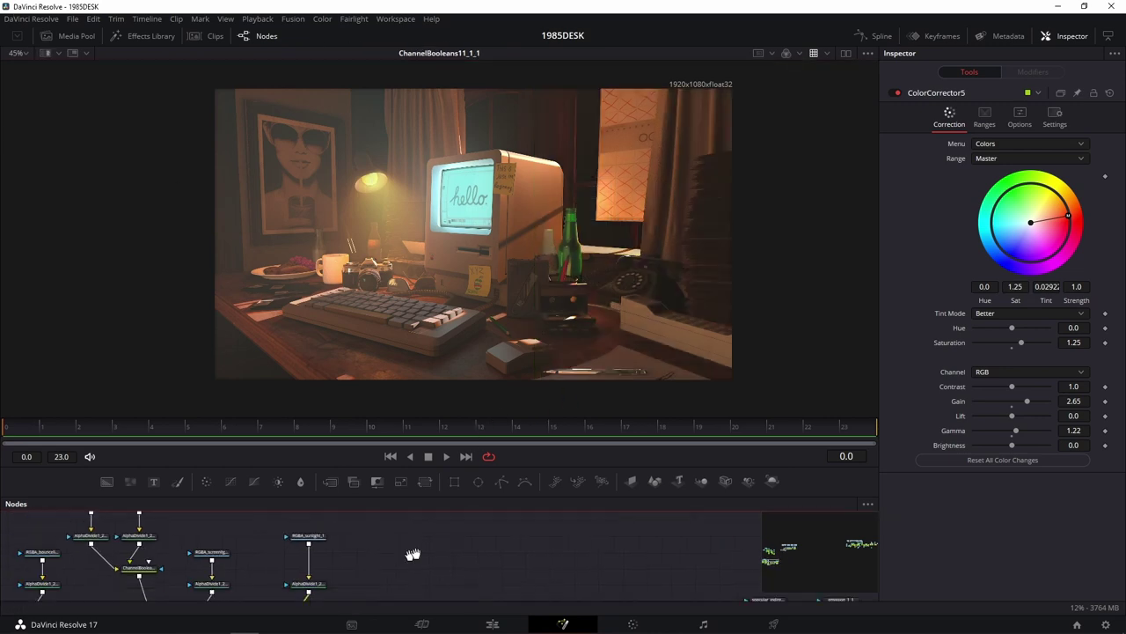
Step: Enlarge the node area and view the merge node below ColorCorrector5
{"action": "scroll", "coordinate": [522, 539], "scroll_direction": "down", "scroll_amount": 4}
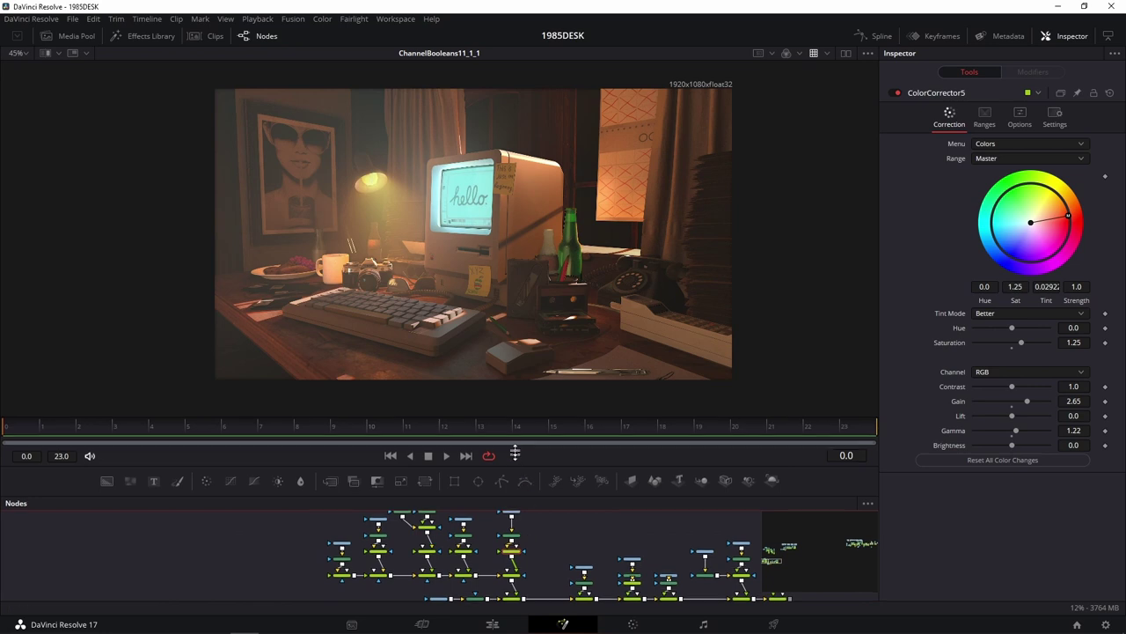
{"action": "left_click_drag", "start_coordinate": [514, 464], "coordinate": [515, 222]}
{"action": "scroll", "coordinate": [440, 478], "scroll_direction": "up", "scroll_amount": 3}
{"action": "scroll", "coordinate": [447, 466], "scroll_direction": "up", "scroll_amount": 2}
{"action": "scroll", "coordinate": [405, 423], "scroll_direction": "up", "scroll_amount": 2}
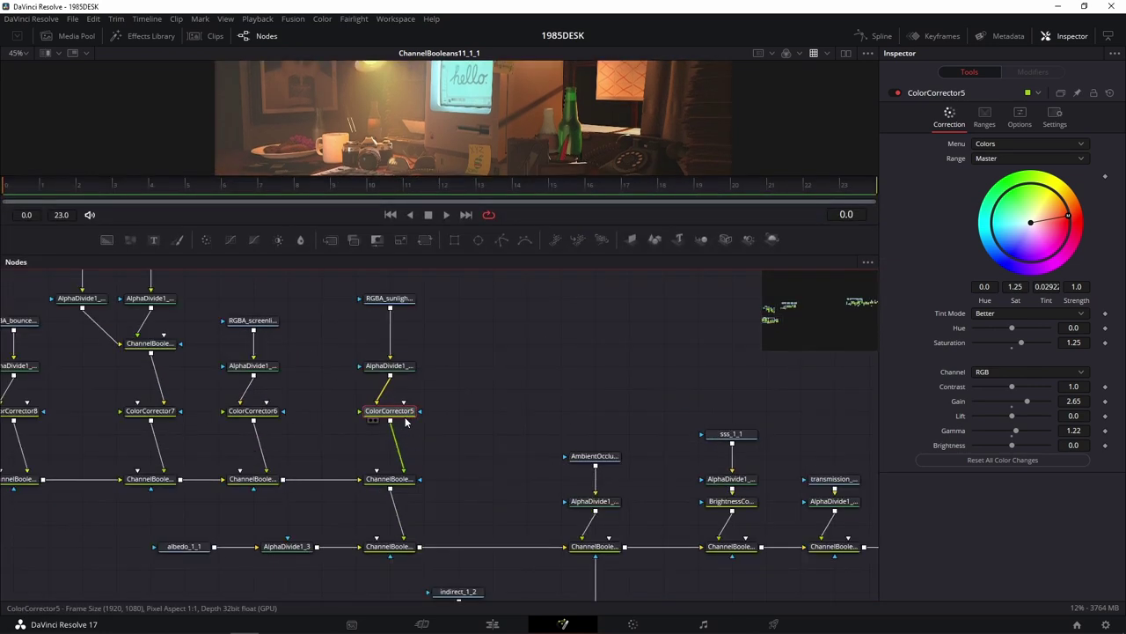
{"action": "left_click_drag", "start_coordinate": [406, 423], "coordinate": [536, 431]}
{"action": "left_click", "coordinate": [503, 497]}
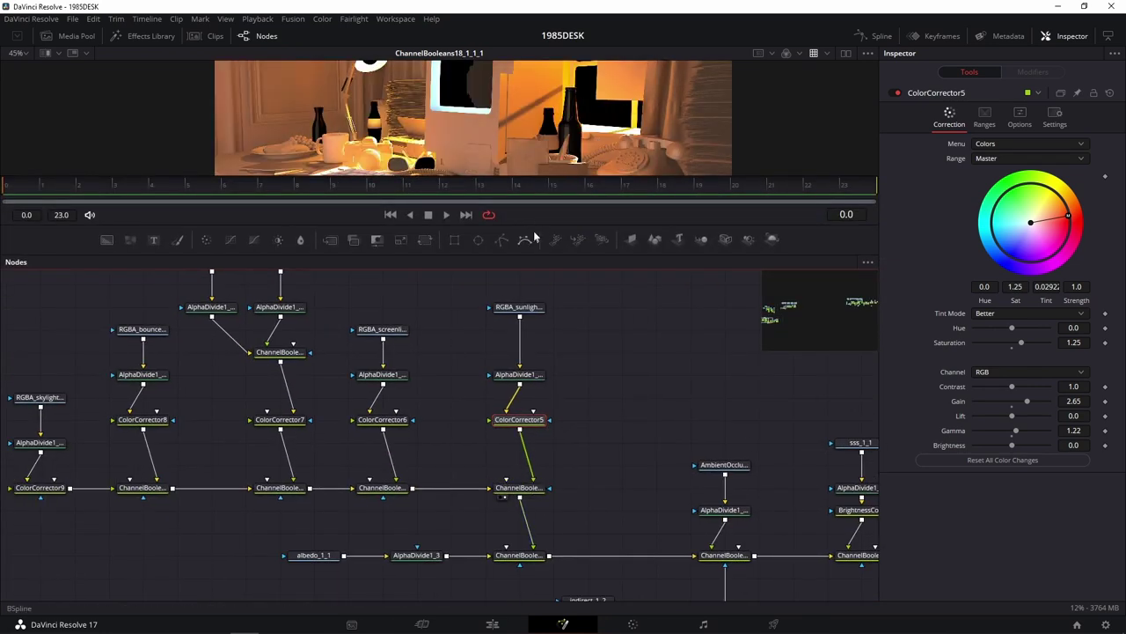
{"action": "left_click_drag", "start_coordinate": [533, 227], "coordinate": [551, 422]}
Step: View the outputs of ChannelBooleans19, ChannelBooleans5_2 and ChannelBooleans7_1_1 in turn
{"action": "mouse_move", "coordinate": [553, 554]}
{"action": "left_mouse_down"}
{"action": "mouse_move", "coordinate": [491, 497]}
{"action": "mouse_move", "coordinate": [543, 546]}
{"action": "left_mouse_up"}
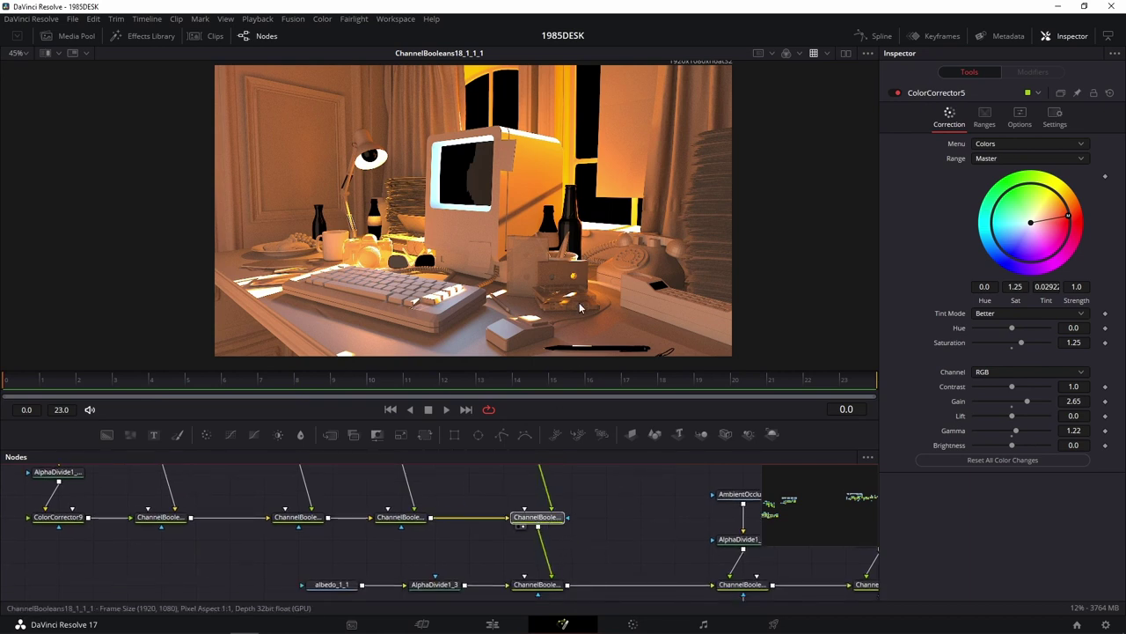
{"action": "left_click_drag", "start_coordinate": [593, 541], "coordinate": [590, 509]}
{"action": "left_click_drag", "start_coordinate": [534, 552], "coordinate": [504, 327]}
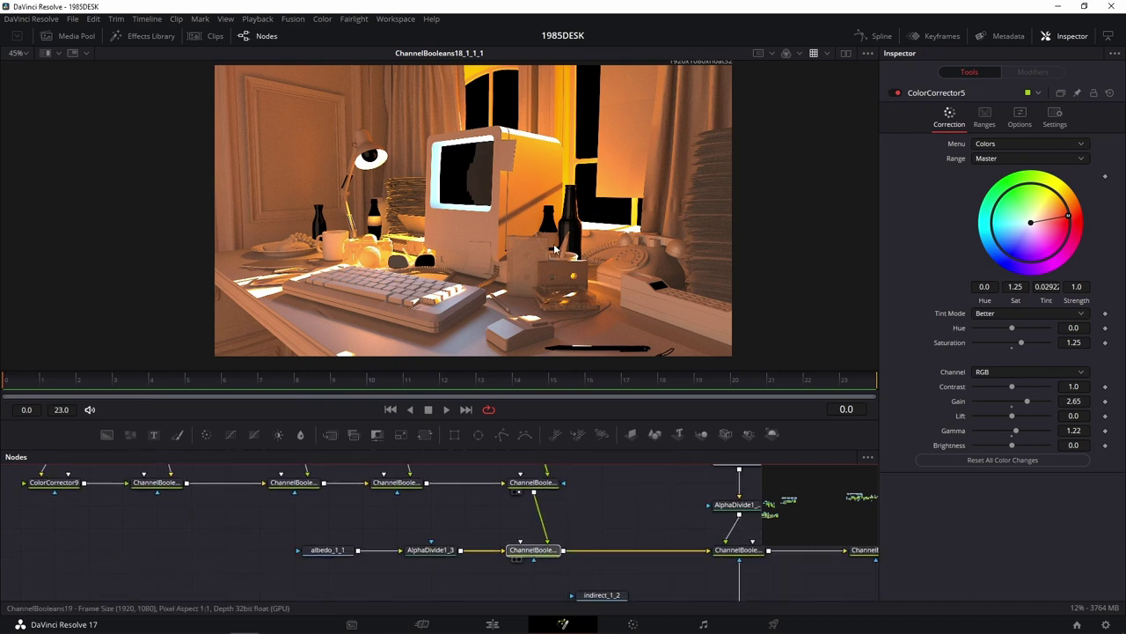
{"action": "mouse_move", "coordinate": [631, 486]}
{"action": "left_mouse_down"}
{"action": "mouse_move", "coordinate": [475, 495]}
{"action": "mouse_move", "coordinate": [282, 436]}
{"action": "mouse_move", "coordinate": [306, 515]}
{"action": "mouse_move", "coordinate": [455, 259]}
{"action": "left_mouse_up"}
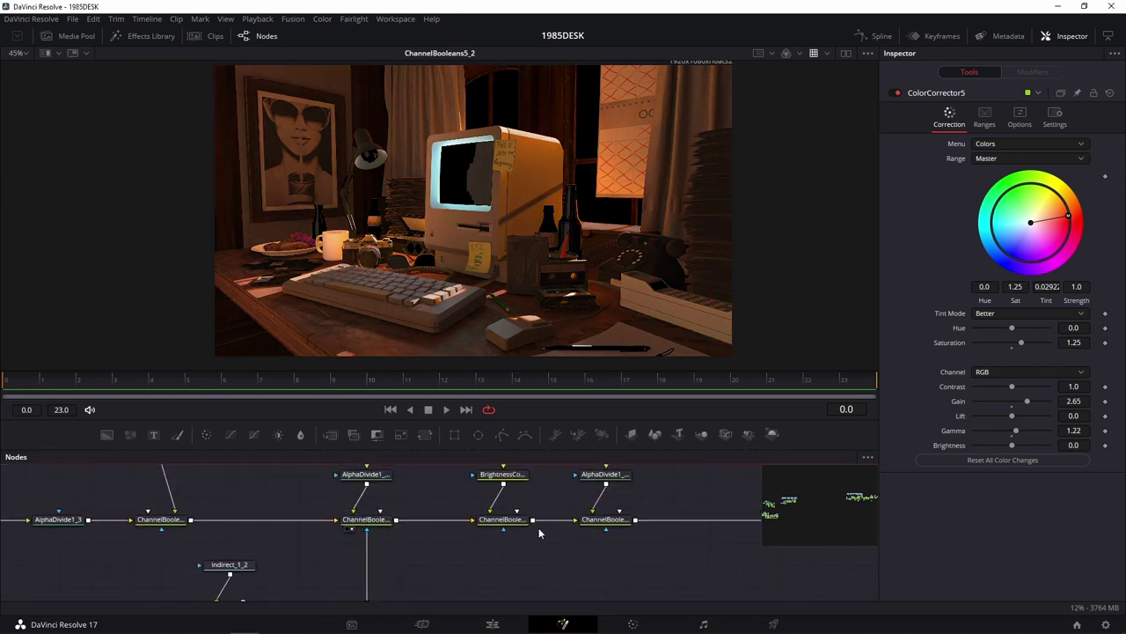
{"action": "left_click_drag", "start_coordinate": [506, 521], "coordinate": [557, 304]}
{"action": "left_click_drag", "start_coordinate": [606, 519], "coordinate": [614, 260]}
Step: Clear the node selection, pan the tree, and select the transmission_1_1 loader
{"action": "left_click", "coordinate": [642, 545]}
{"action": "mouse_move", "coordinate": [677, 534]}
{"action": "left_mouse_down"}
{"action": "mouse_move", "coordinate": [397, 535]}
{"action": "mouse_move", "coordinate": [334, 570]}
{"action": "left_mouse_up"}
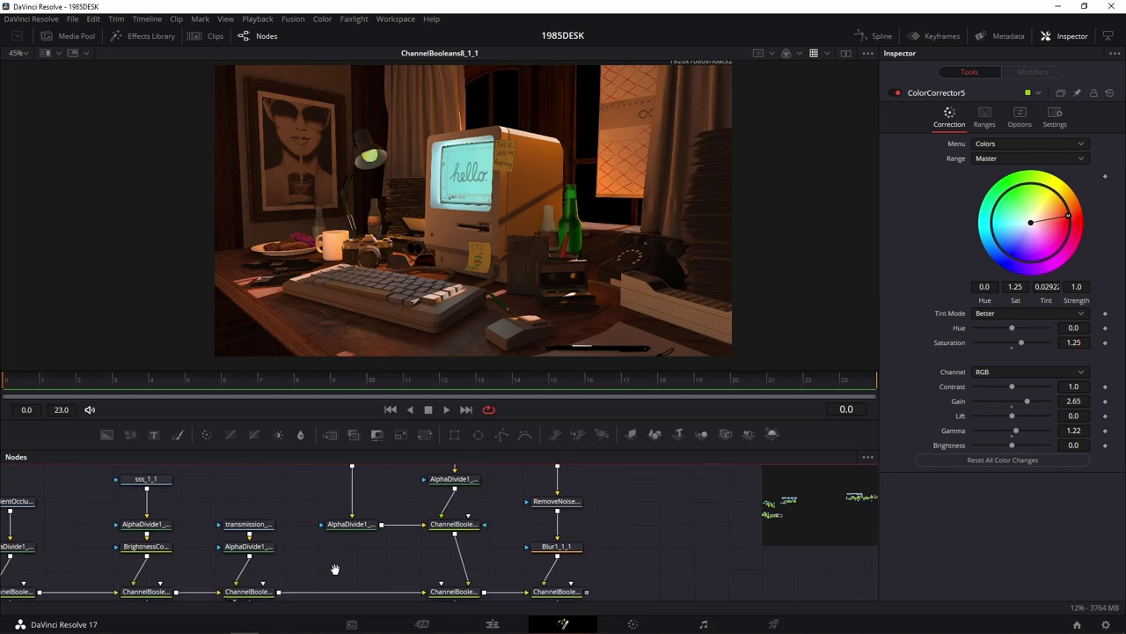
{"action": "left_click_drag", "start_coordinate": [246, 525], "coordinate": [244, 479]}
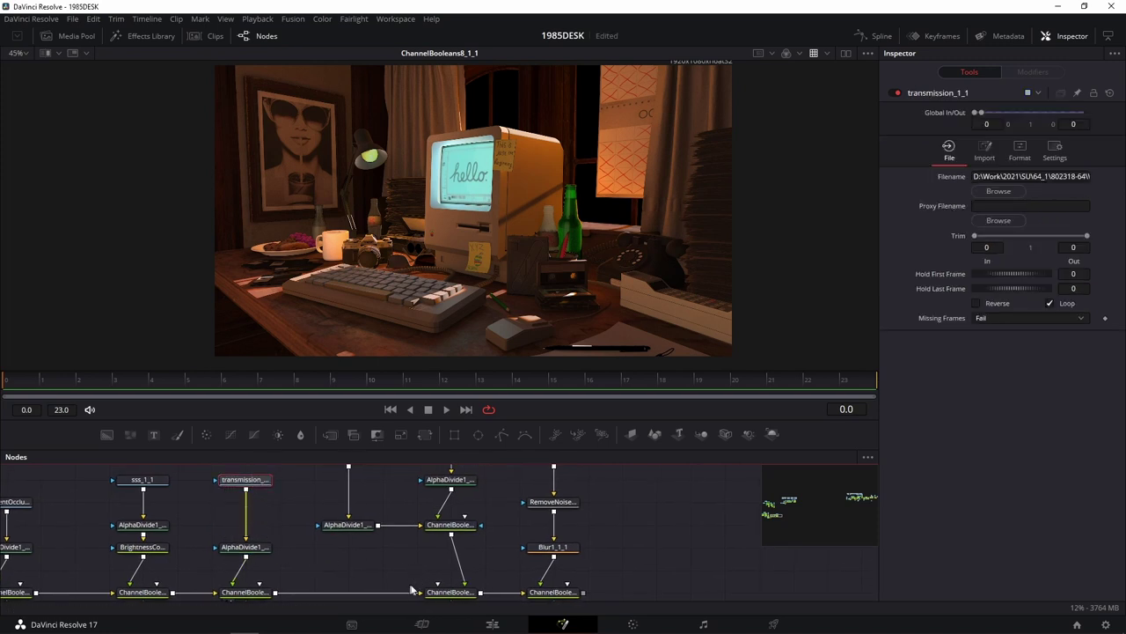
Step: View ChannelBooleans10_1_1, then the emission_1_1 pass alone, then ChannelBooleans11_1_1 again
{"action": "left_click", "coordinate": [451, 591], "text": "ctrl"}
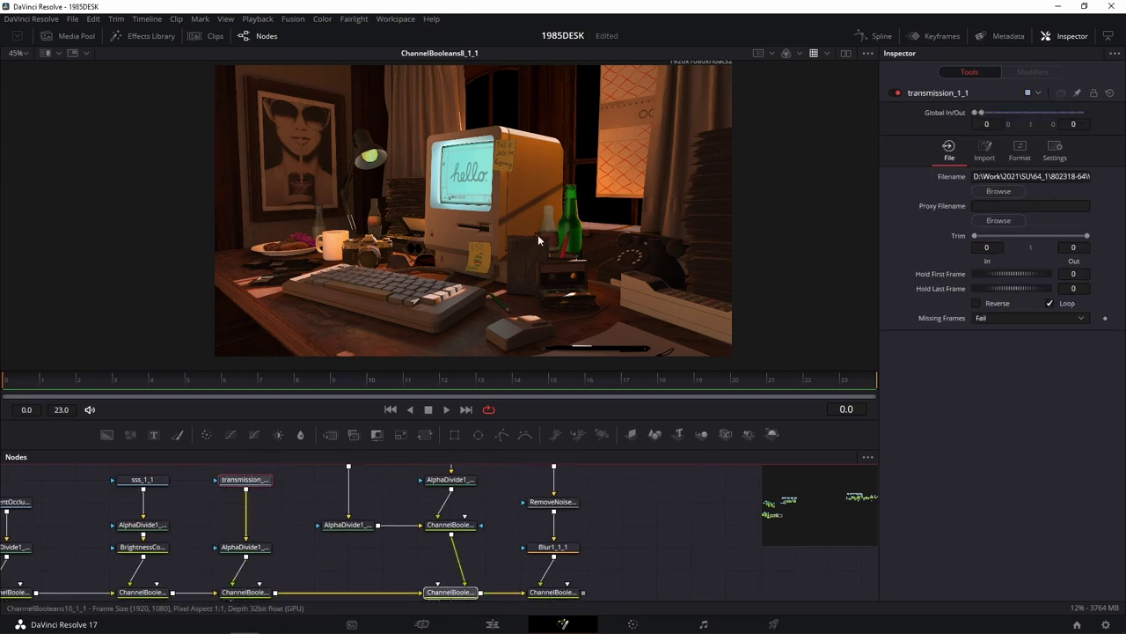
{"action": "key", "text": "1"}
{"action": "mouse_move", "coordinate": [607, 571]}
{"action": "left_mouse_down"}
{"action": "mouse_move", "coordinate": [528, 558]}
{"action": "mouse_move", "coordinate": [475, 367]}
{"action": "left_mouse_up"}
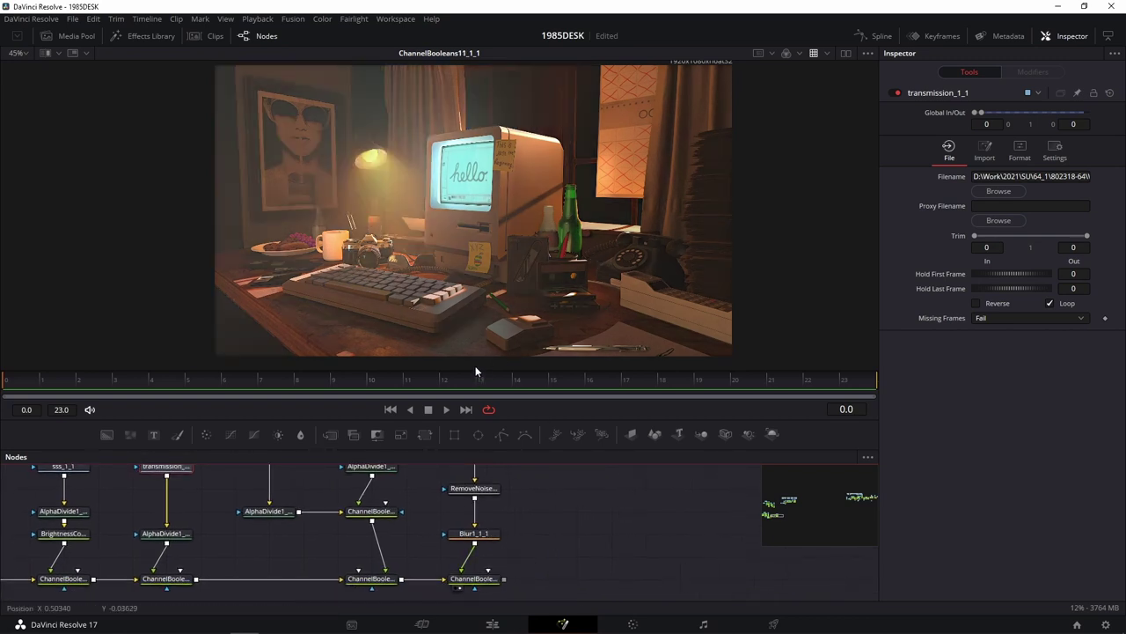
{"action": "scroll", "coordinate": [534, 521], "scroll_direction": "up", "scroll_amount": 3}
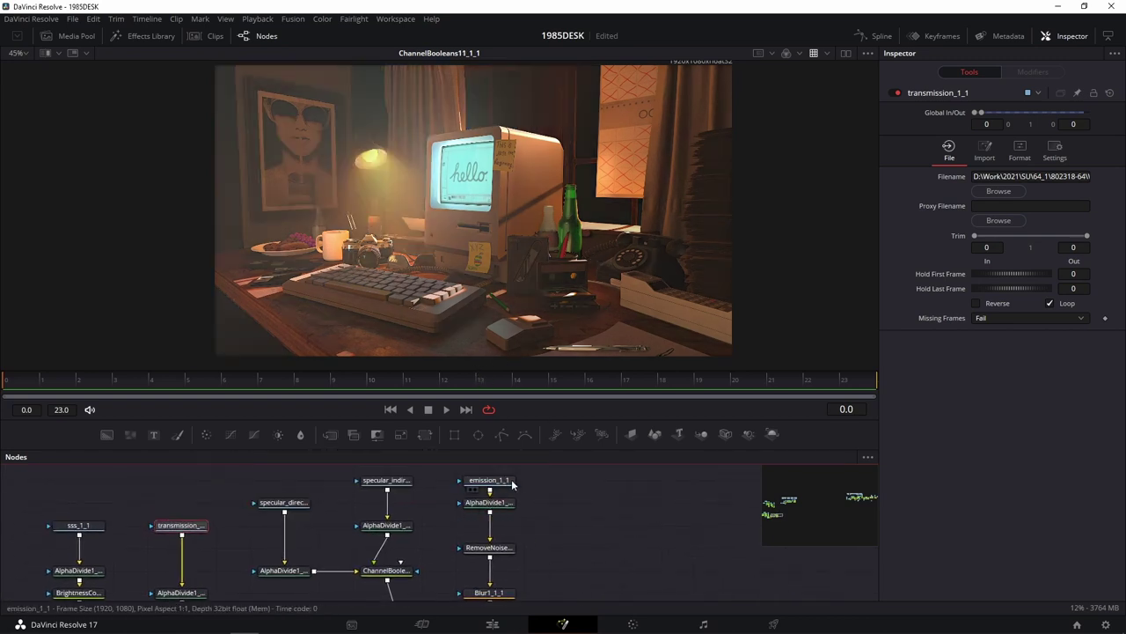
{"action": "left_click_drag", "start_coordinate": [509, 483], "coordinate": [560, 268]}
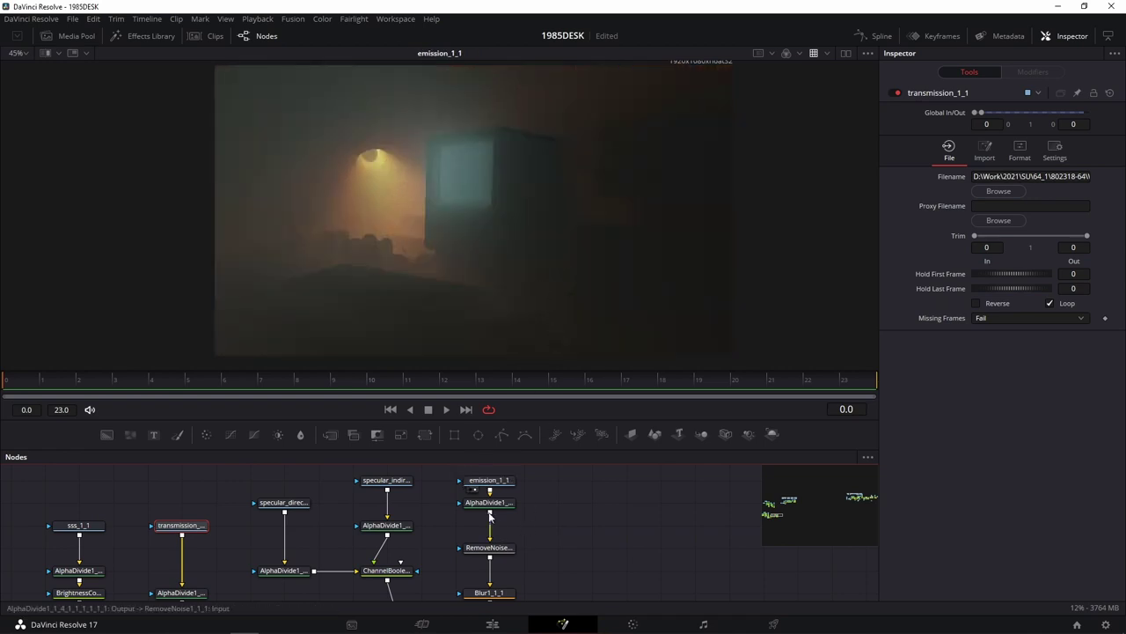
{"action": "scroll", "coordinate": [502, 492], "scroll_direction": "up", "scroll_amount": 2}
{"action": "left_click", "coordinate": [502, 483]}
{"action": "scroll", "coordinate": [498, 528], "scroll_direction": "down", "scroll_amount": 6}
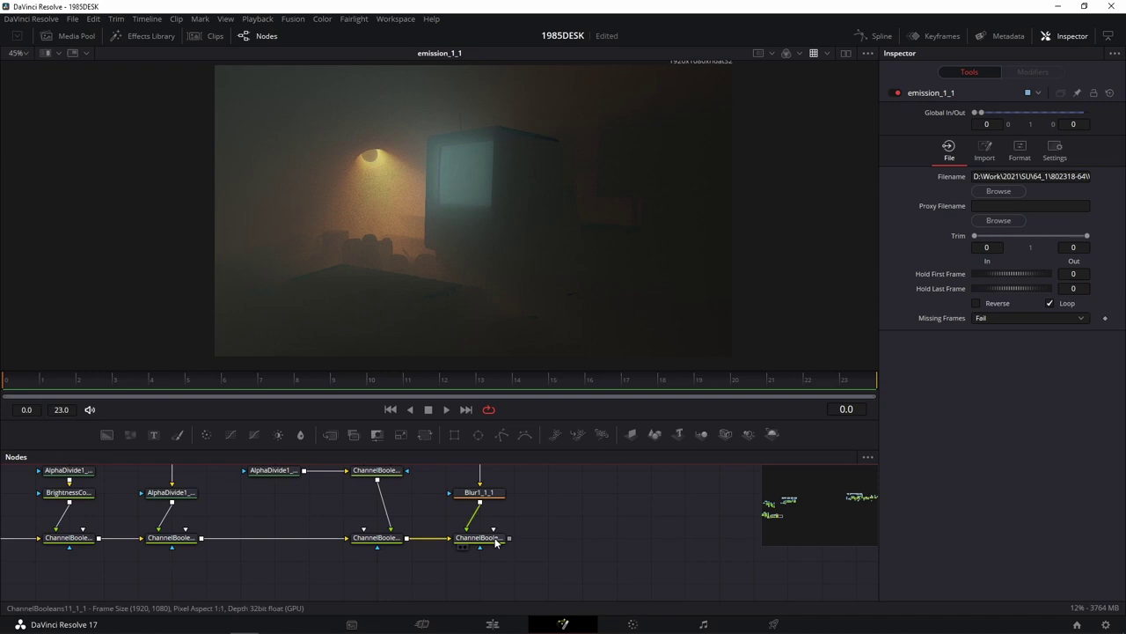
{"action": "left_click_drag", "start_coordinate": [499, 542], "coordinate": [566, 255]}
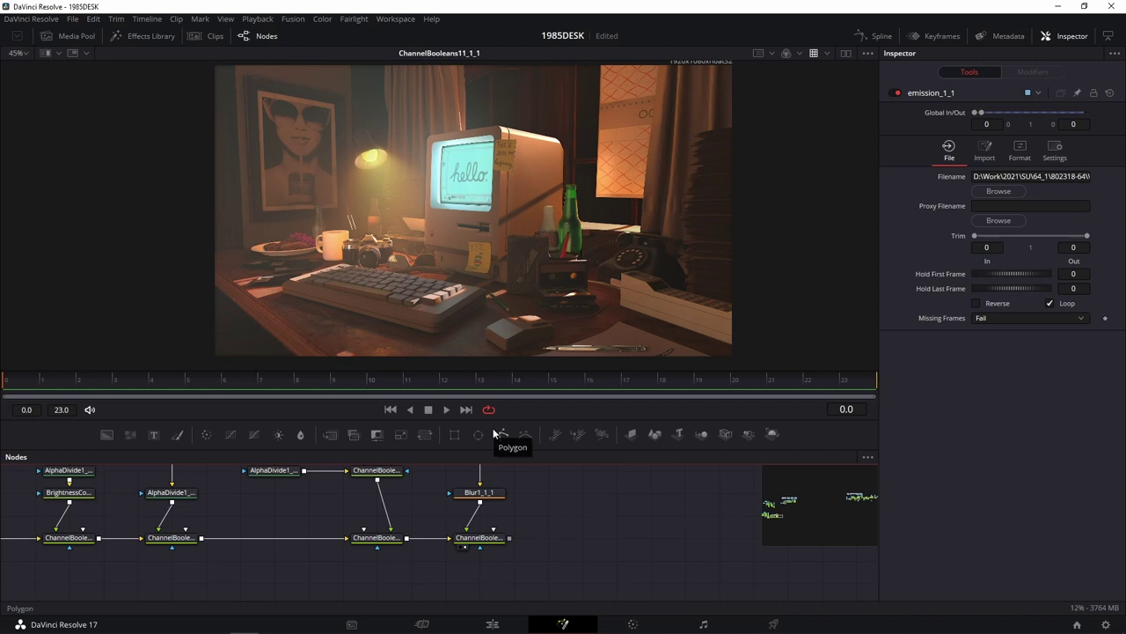
Step: Pan and zoom the node graph past the RemoveNoise and Blur nodes to the utility pass groups
{"action": "left_click_drag", "start_coordinate": [227, 560], "coordinate": [523, 558]}
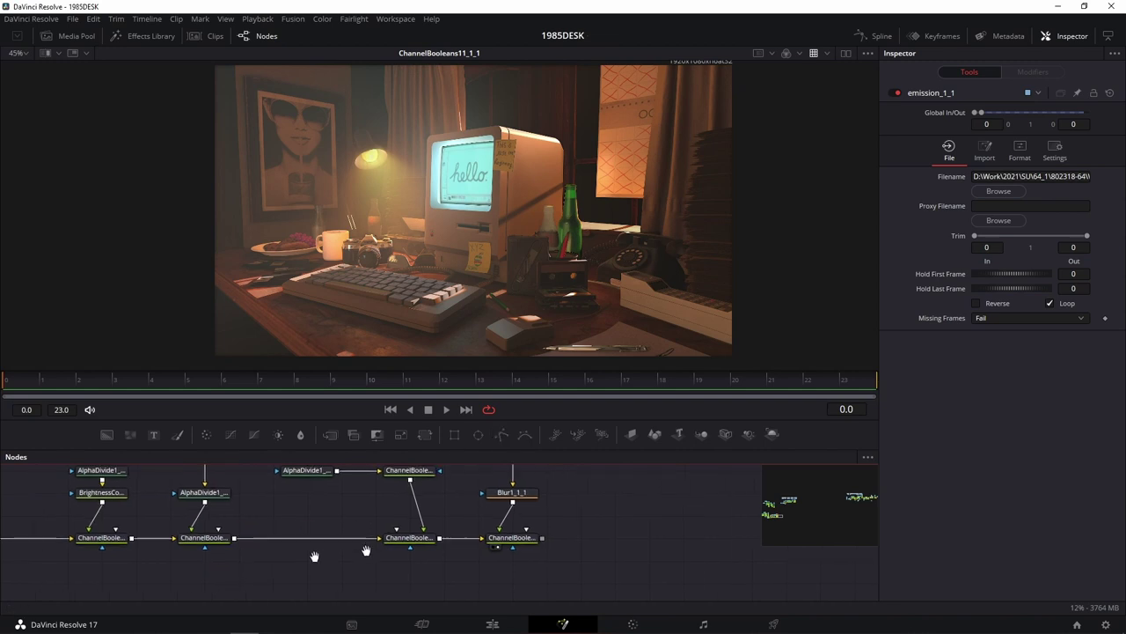
{"action": "scroll", "coordinate": [522, 556], "scroll_direction": "down", "scroll_amount": 2}
{"action": "scroll", "coordinate": [586, 573], "scroll_direction": "down", "scroll_amount": 3}
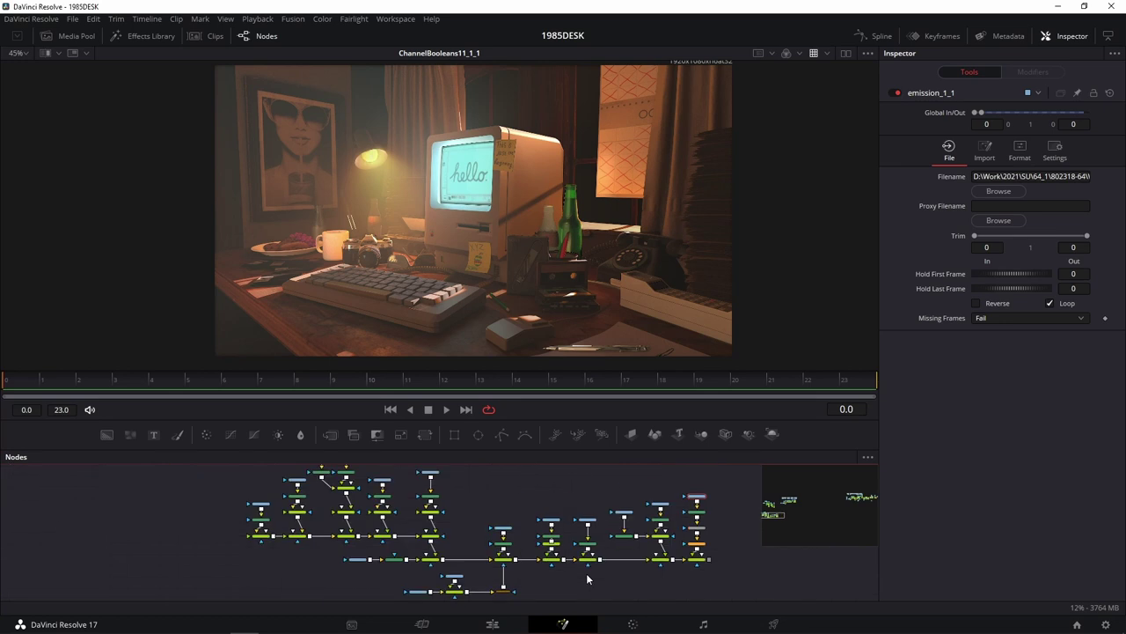
{"action": "scroll", "coordinate": [587, 573], "scroll_direction": "up", "scroll_amount": 2}
{"action": "scroll", "coordinate": [587, 573], "scroll_direction": "up", "scroll_amount": 1}
{"action": "scroll", "coordinate": [617, 547], "scroll_direction": "up", "scroll_amount": 1}
{"action": "scroll", "coordinate": [474, 547], "scroll_direction": "up", "scroll_amount": 1}
{"action": "left_click_drag", "start_coordinate": [474, 553], "coordinate": [428, 558]}
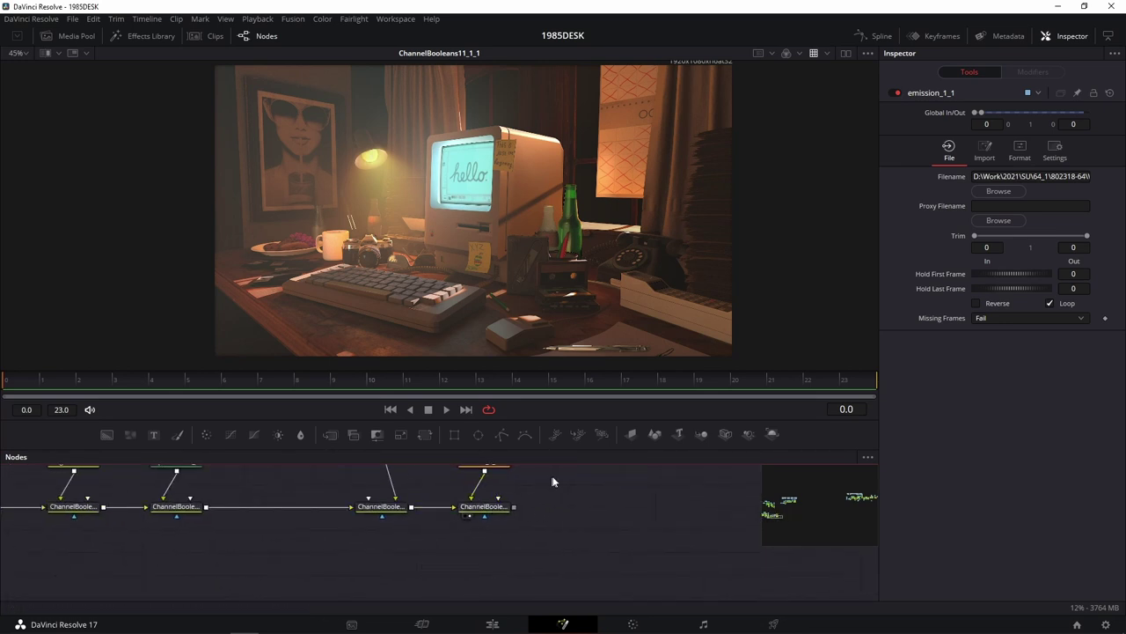
{"action": "left_click_drag", "start_coordinate": [553, 478], "coordinate": [566, 561]}
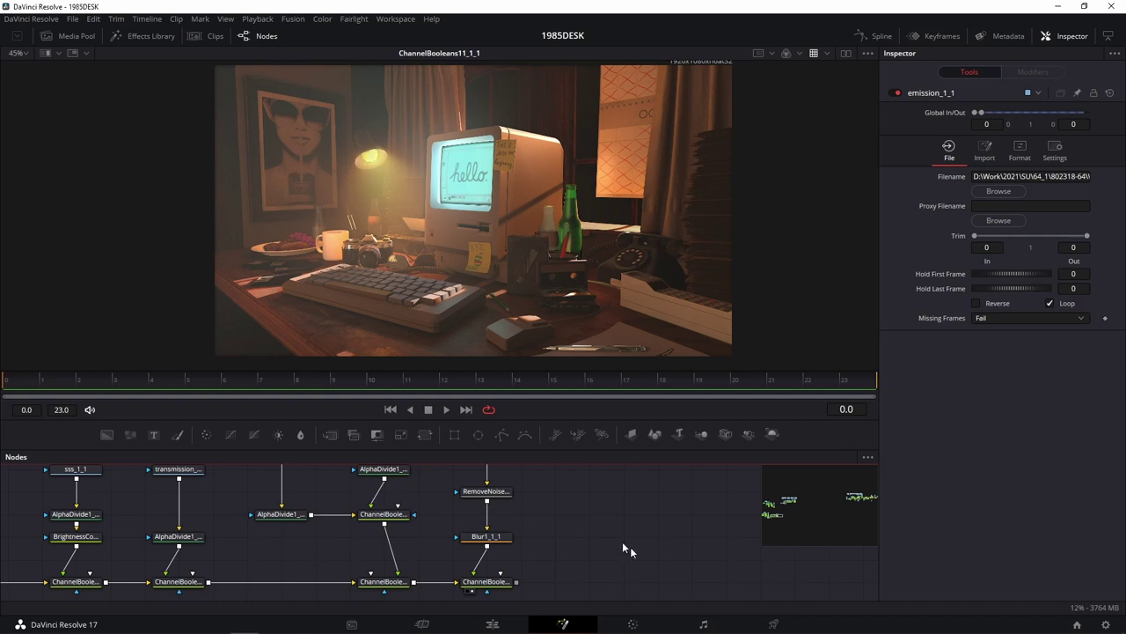
{"action": "scroll", "coordinate": [674, 535], "scroll_direction": "right", "scroll_amount": 5}
{"action": "scroll", "coordinate": [540, 563], "scroll_direction": "left", "scroll_amount": 3}
{"action": "scroll", "coordinate": [563, 531], "scroll_direction": "down", "scroll_amount": 4}
{"action": "scroll", "coordinate": [792, 502], "scroll_direction": "left", "scroll_amount": 2}
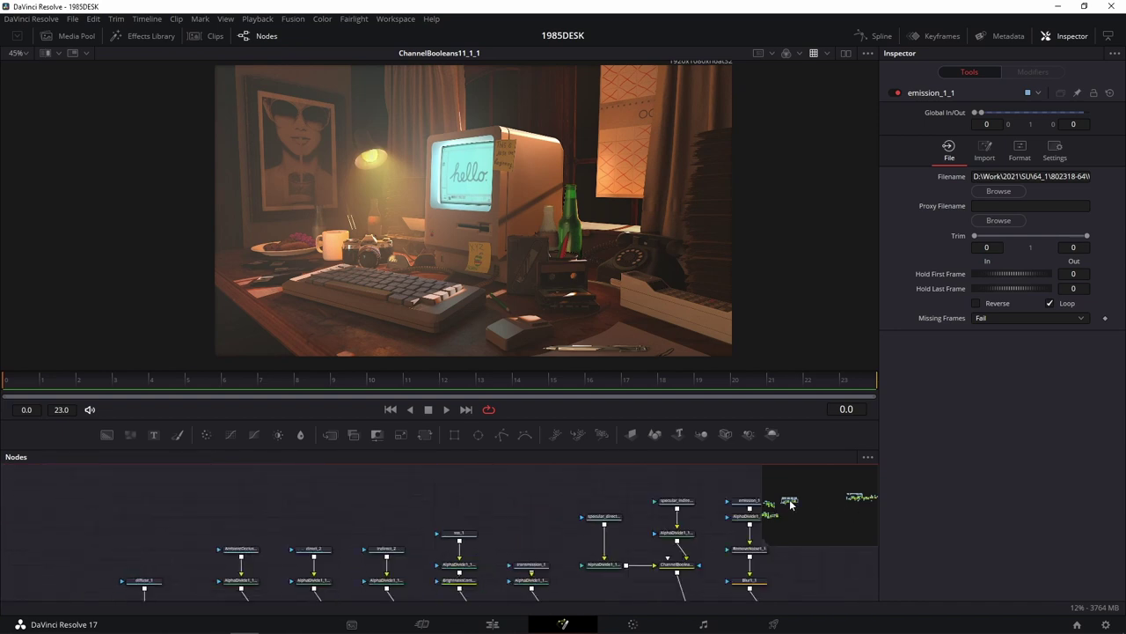
{"action": "scroll", "coordinate": [479, 581], "scroll_direction": "up", "scroll_amount": 5}
{"action": "scroll", "coordinate": [479, 580], "scroll_direction": "up", "scroll_amount": 3}
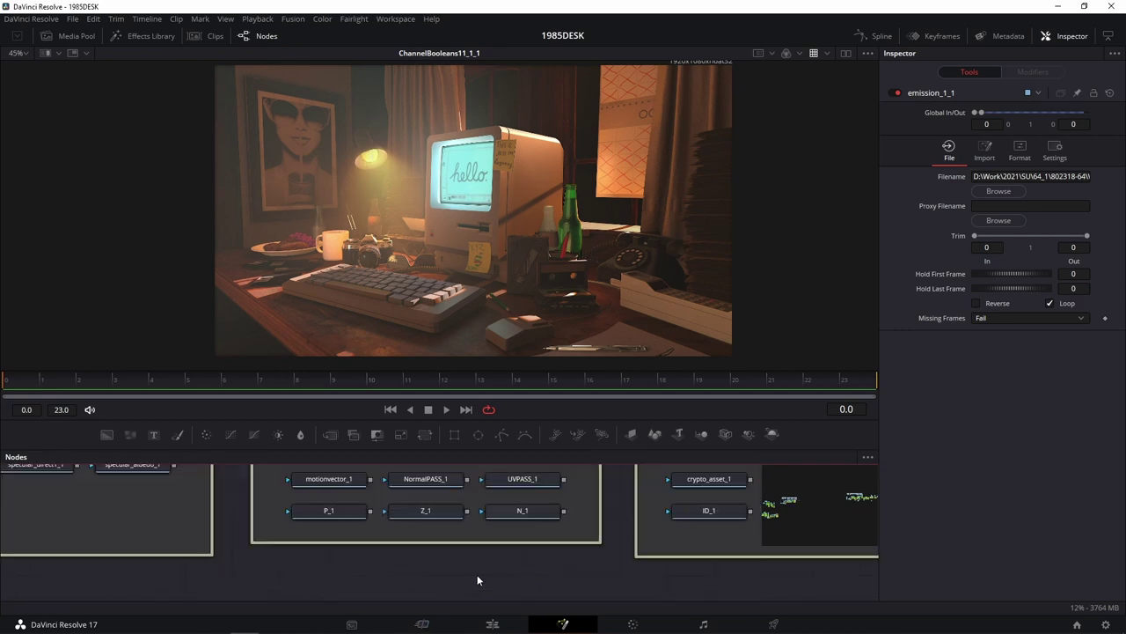